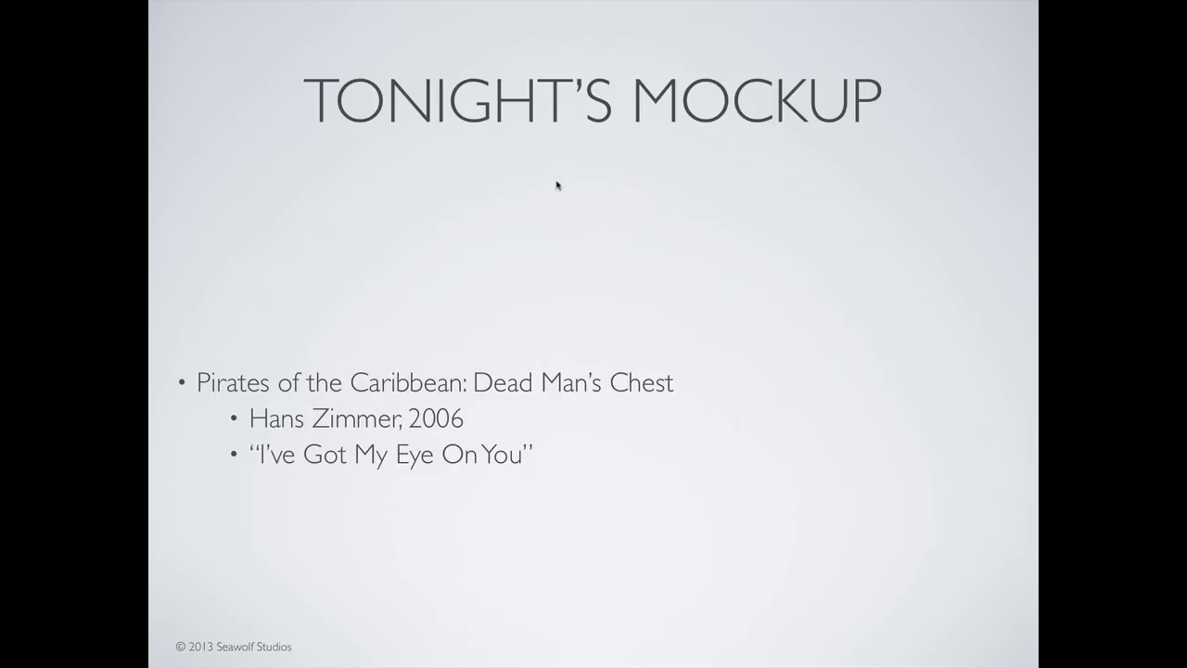
# End the slideshow after the "On to the Mockup!" slide and switch to Finder
pyautogui.press('Right')
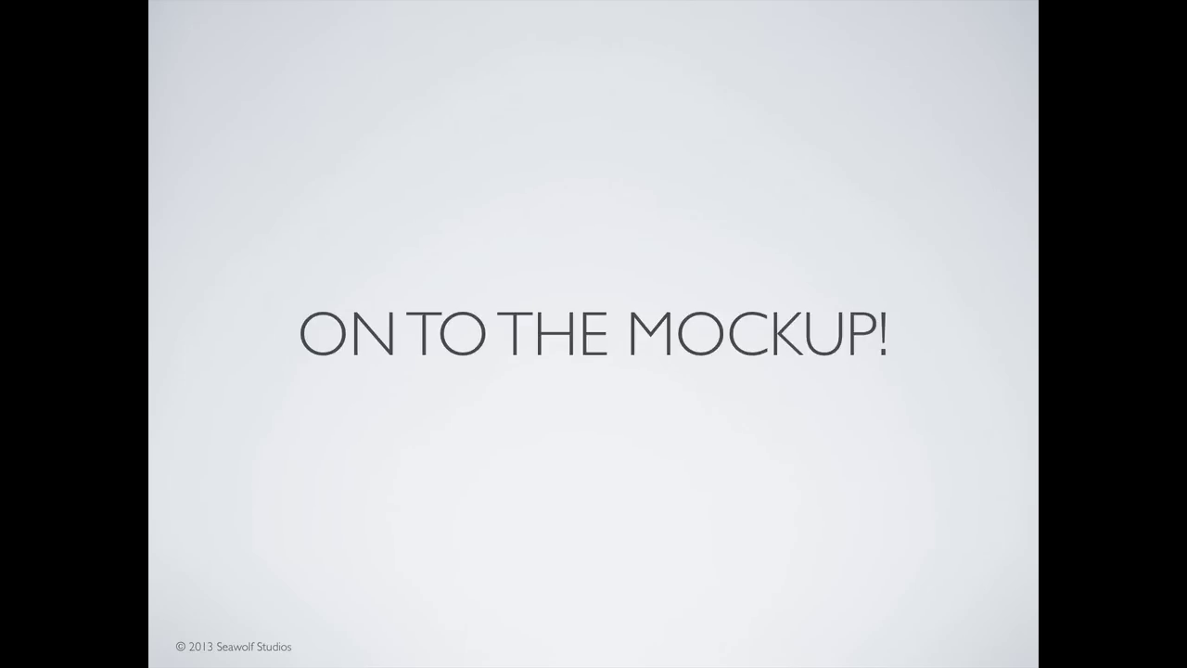
pyautogui.press('Escape')
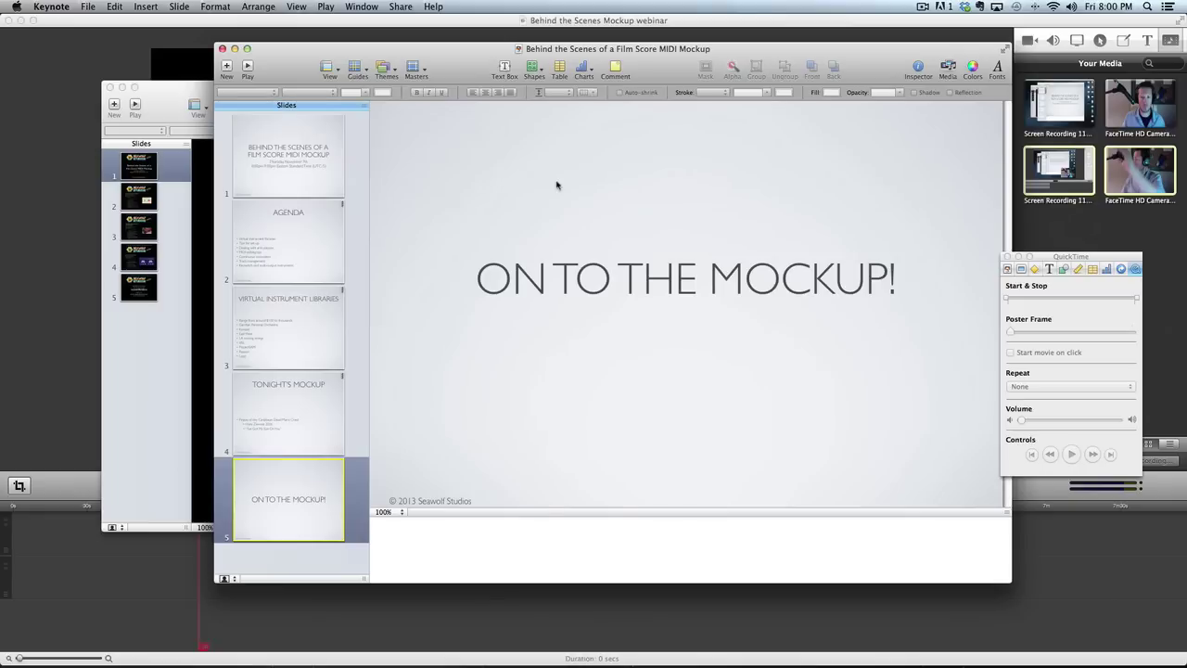
pyautogui.press('super+Tab')
pyautogui.press('super+Tab')
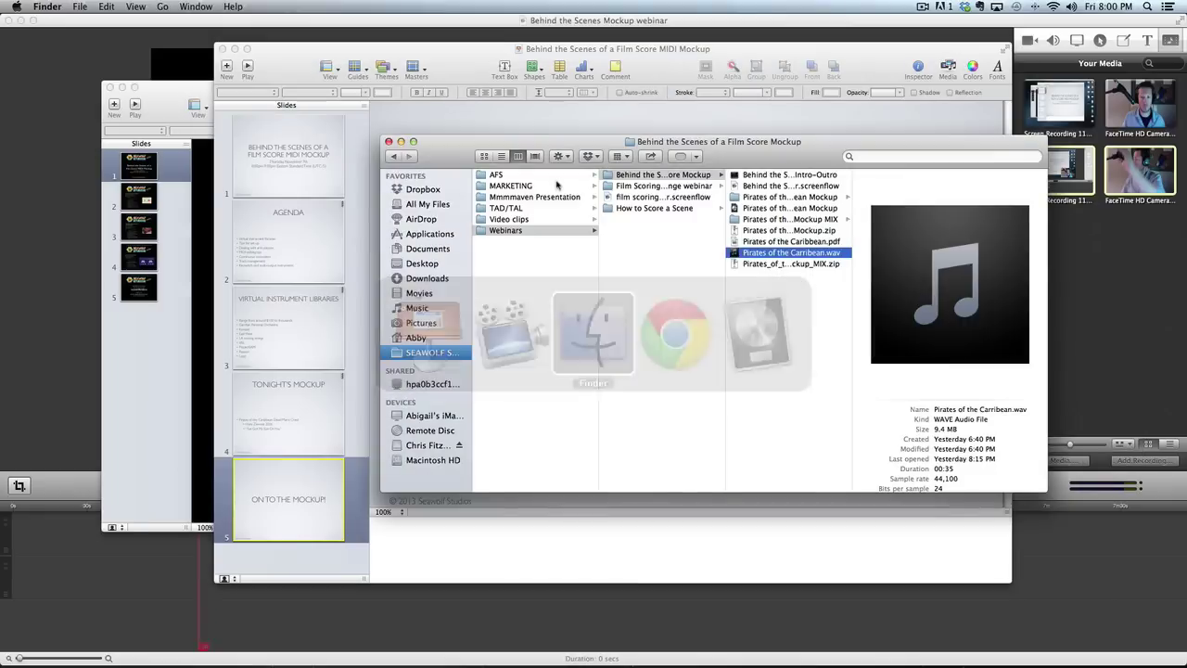
# Open Pirates of the Caribbean.pdf from the Behind the Scenes of a Film Score Mockup folder
pyautogui.press('Up')
pyautogui.press('Up')
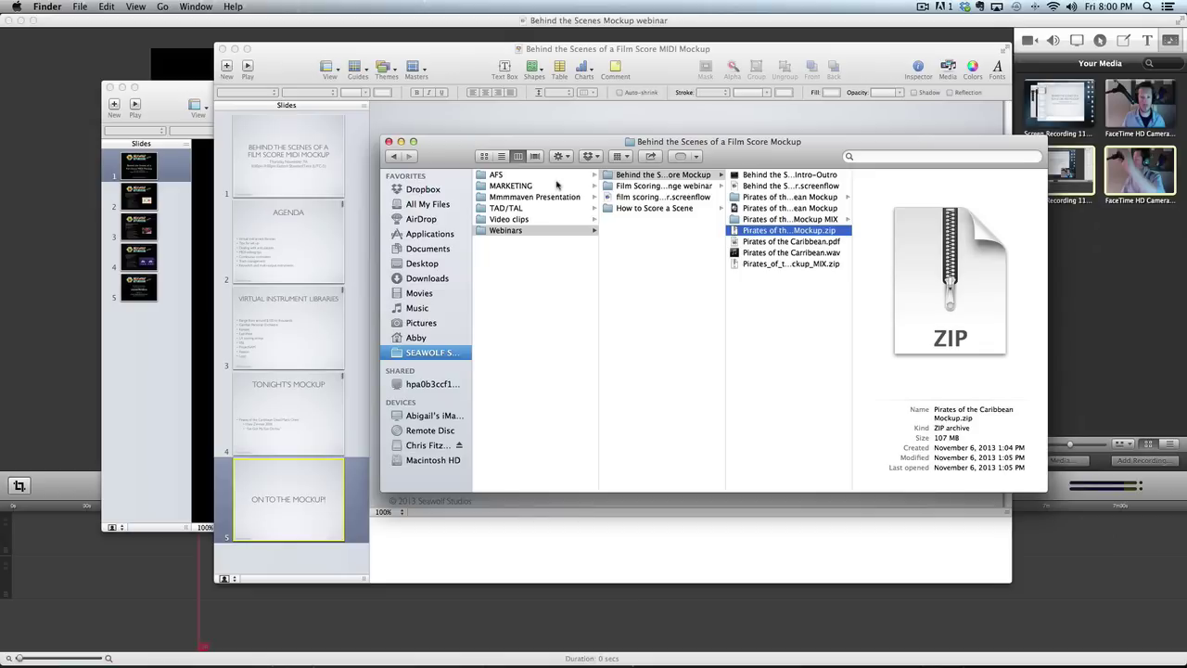
pyautogui.press('Left')
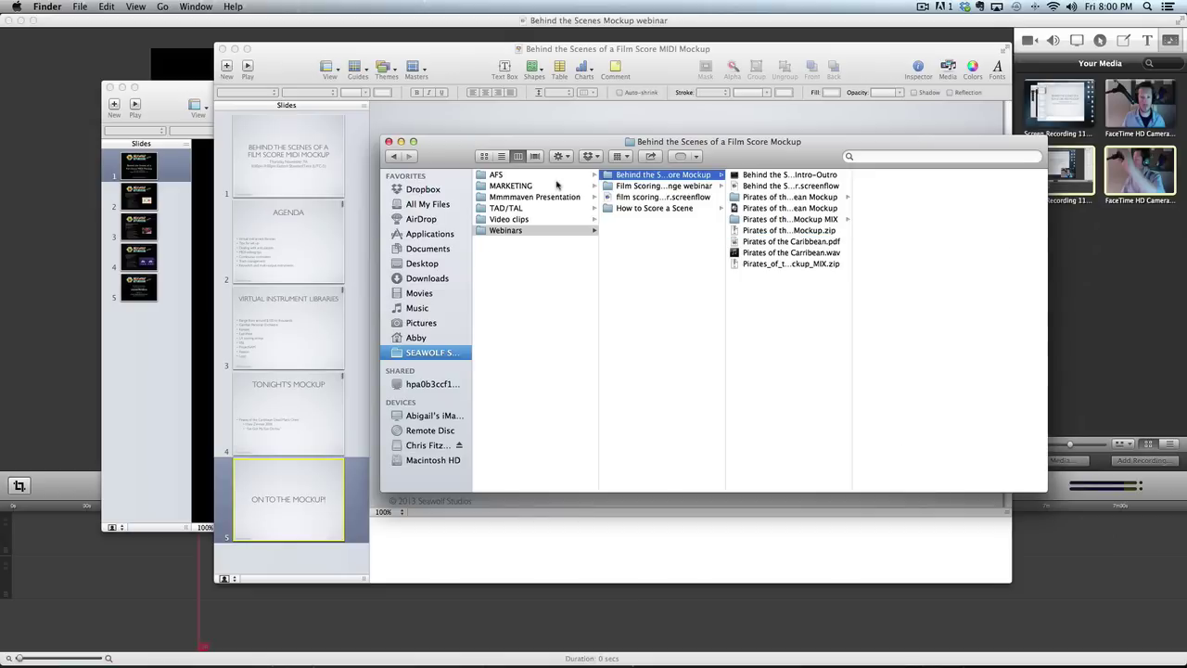
pyautogui.press('Right')
pyautogui.press('Down')
pyautogui.press('Down')
pyautogui.press('Down')
pyautogui.press('Down')
pyautogui.press('Down')
pyautogui.press('Down')
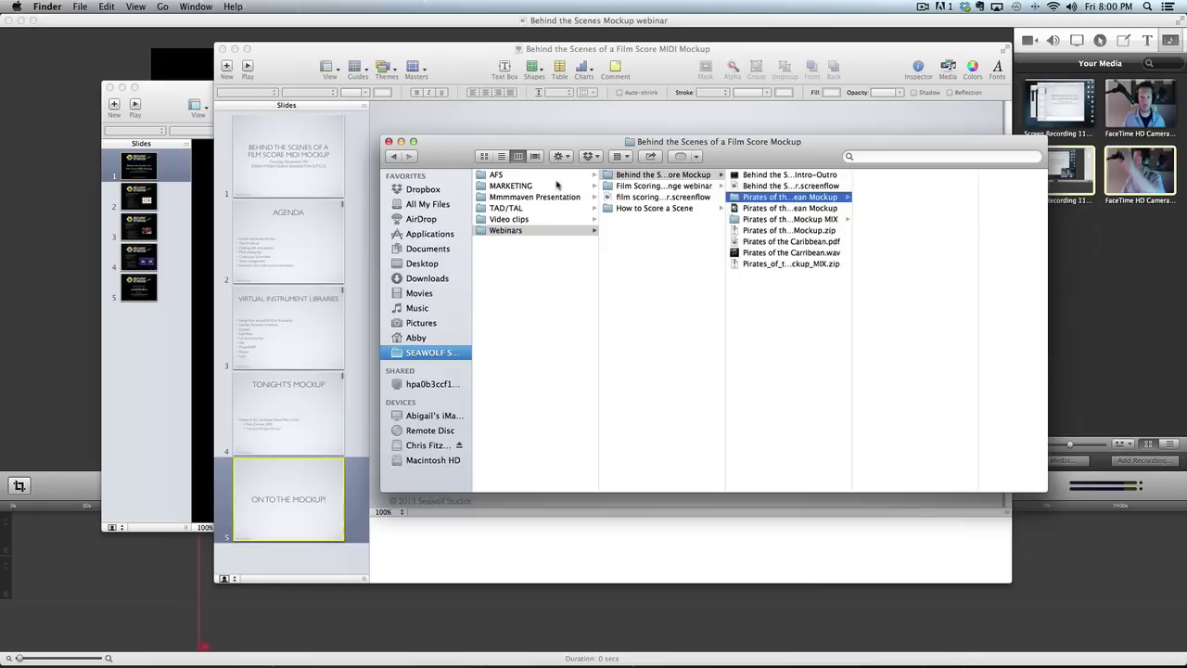
pyautogui.press('super+o')
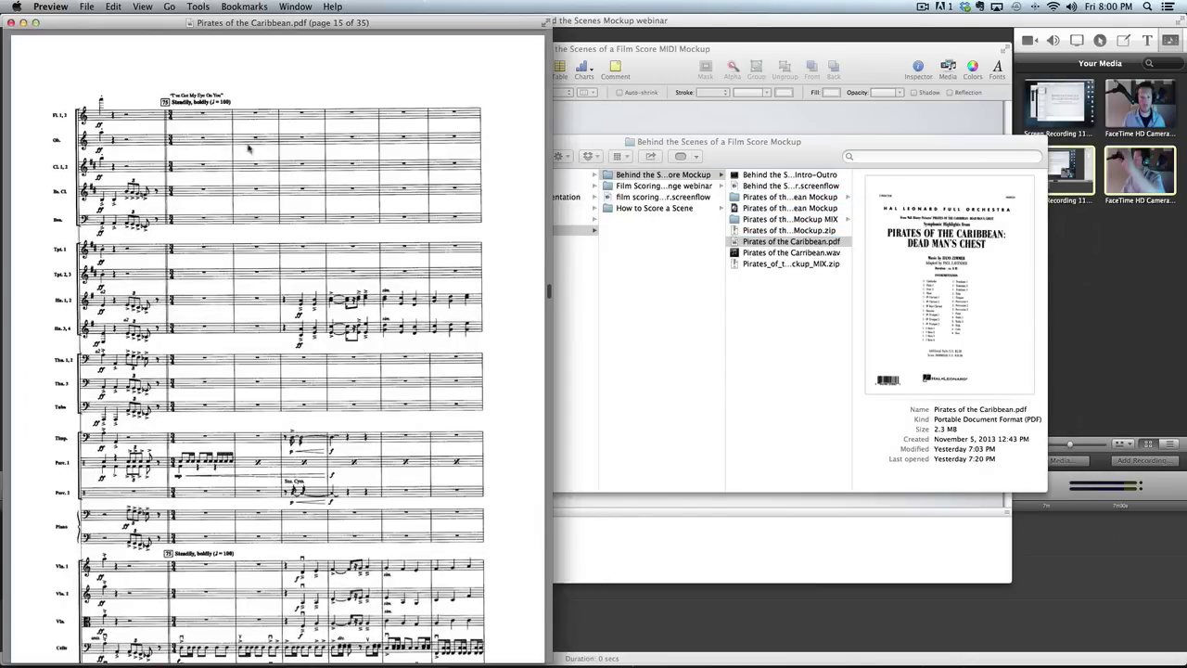
# Shift the score window away from the screen edge and look over pages 15 and 16 of the score
pyautogui.moveTo(220, 24); pyautogui.dragTo(298, 24)
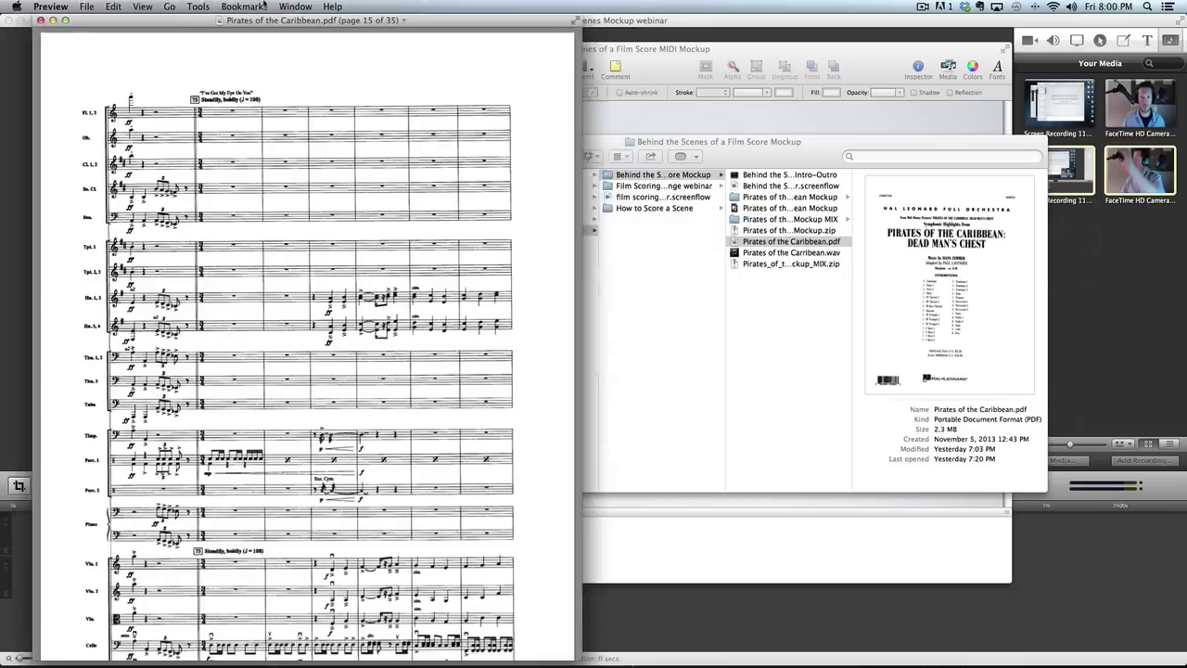
pyautogui.scroll(-5, 306, 116)
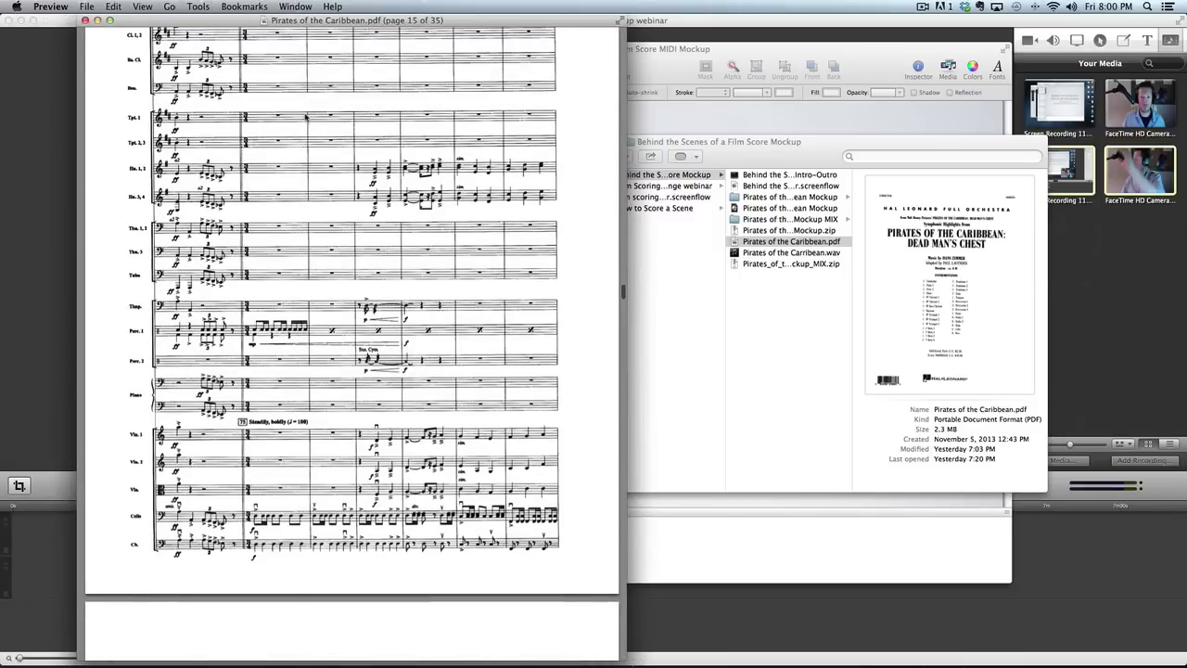
pyautogui.scroll(3, 306, 116)
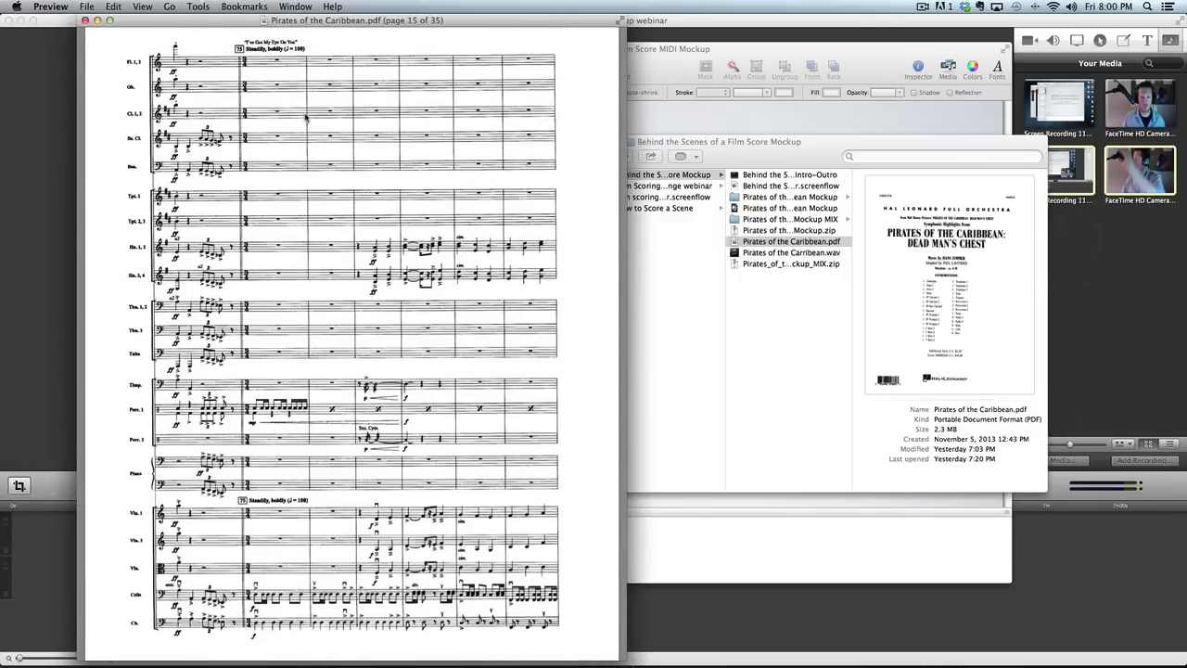
pyautogui.scroll(-10, 306, 116)
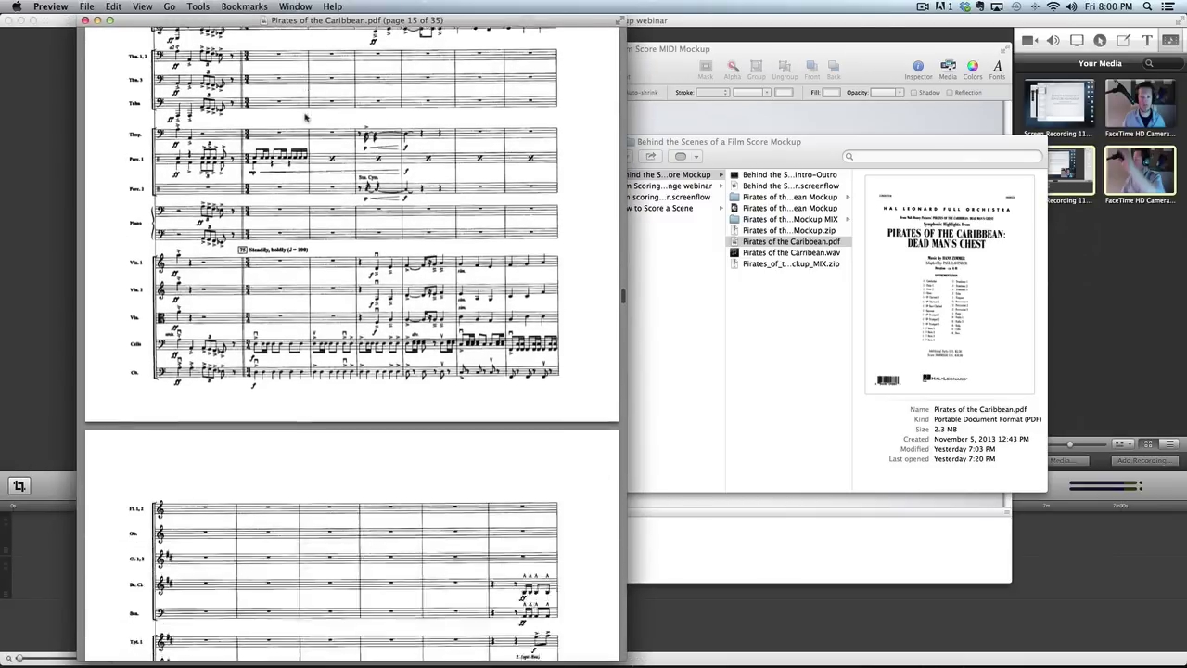
pyautogui.scroll(-18, 306, 116)
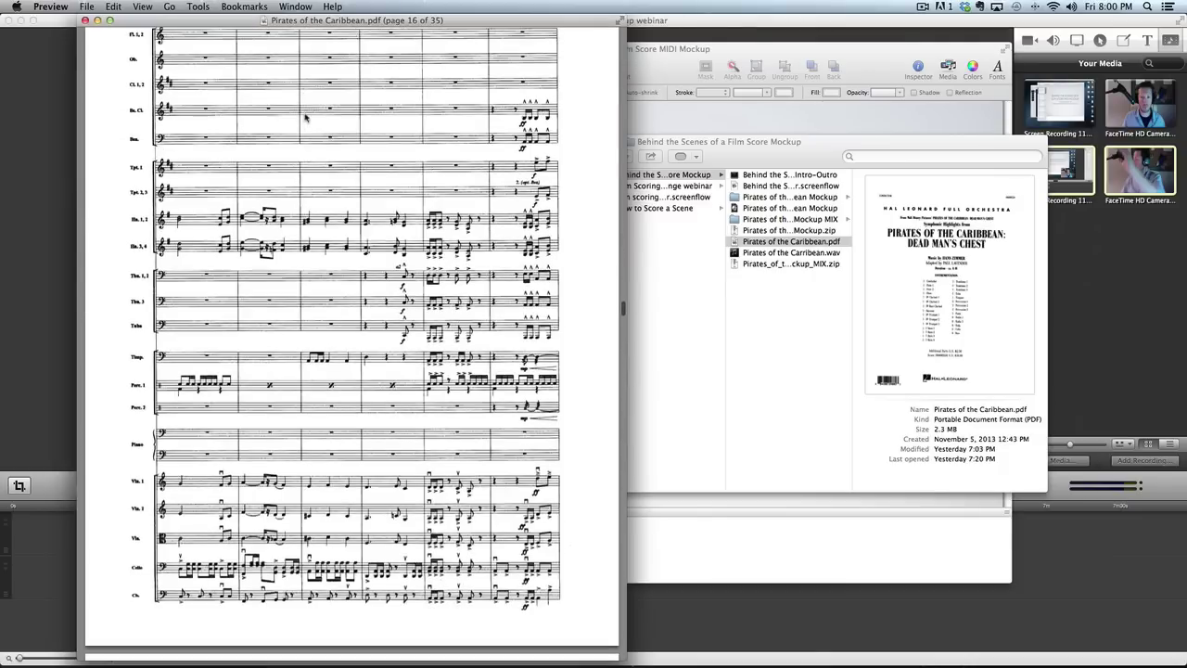
pyautogui.scroll(-1, 306, 116)
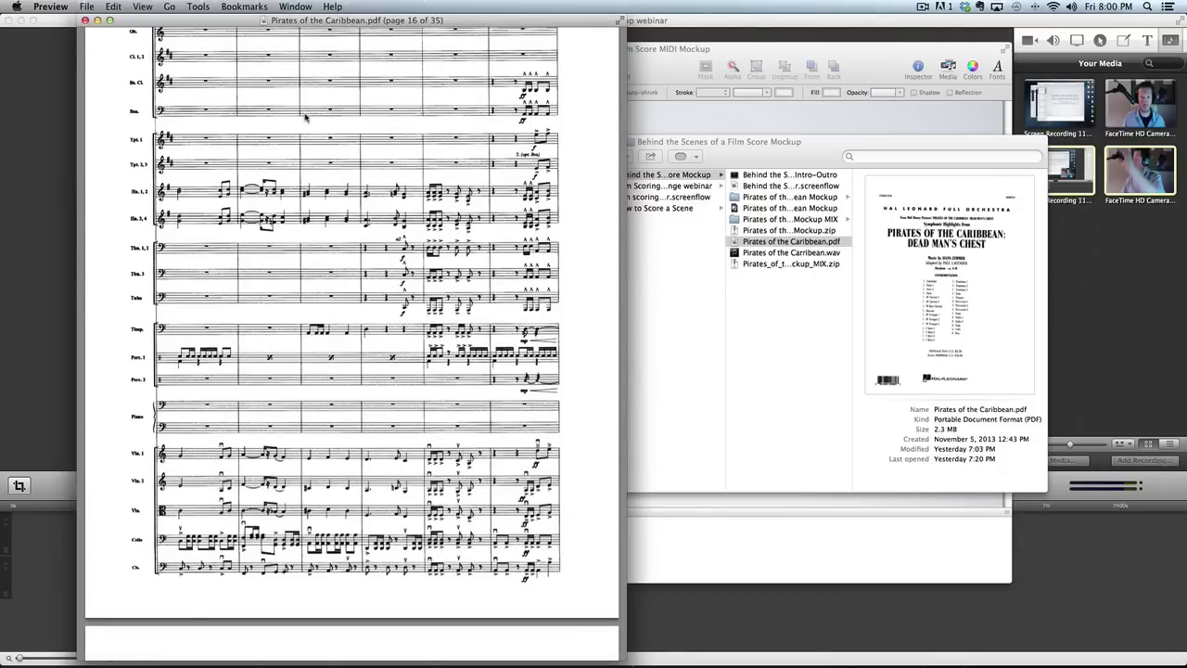
# Enlarge the score window to fill the screen and magnify page 16 so the individual staves are readable
pyautogui.press('super+plus')
pyautogui.press('super+plus')
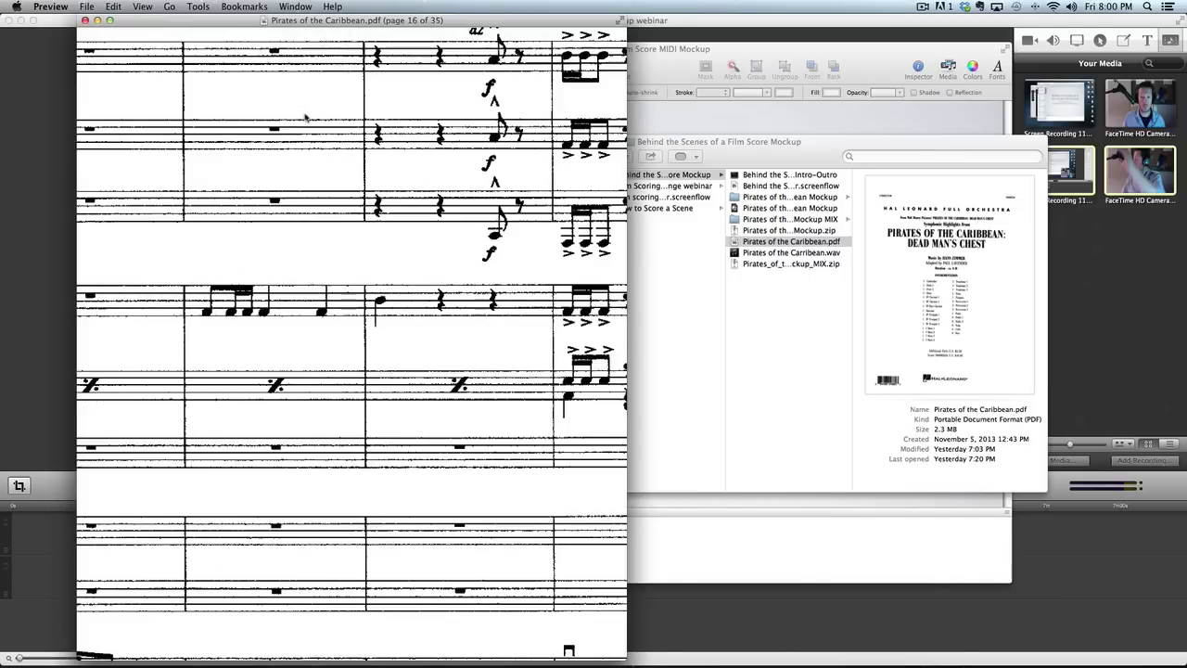
pyautogui.click(109, 21)
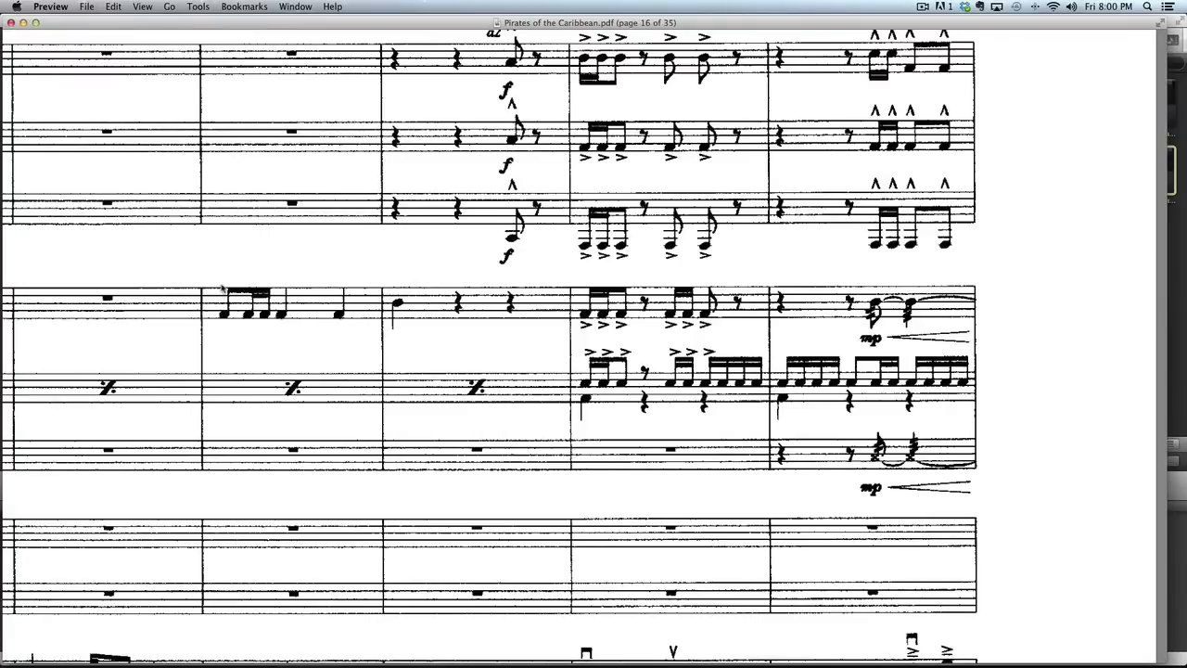
pyautogui.press('super+minus')
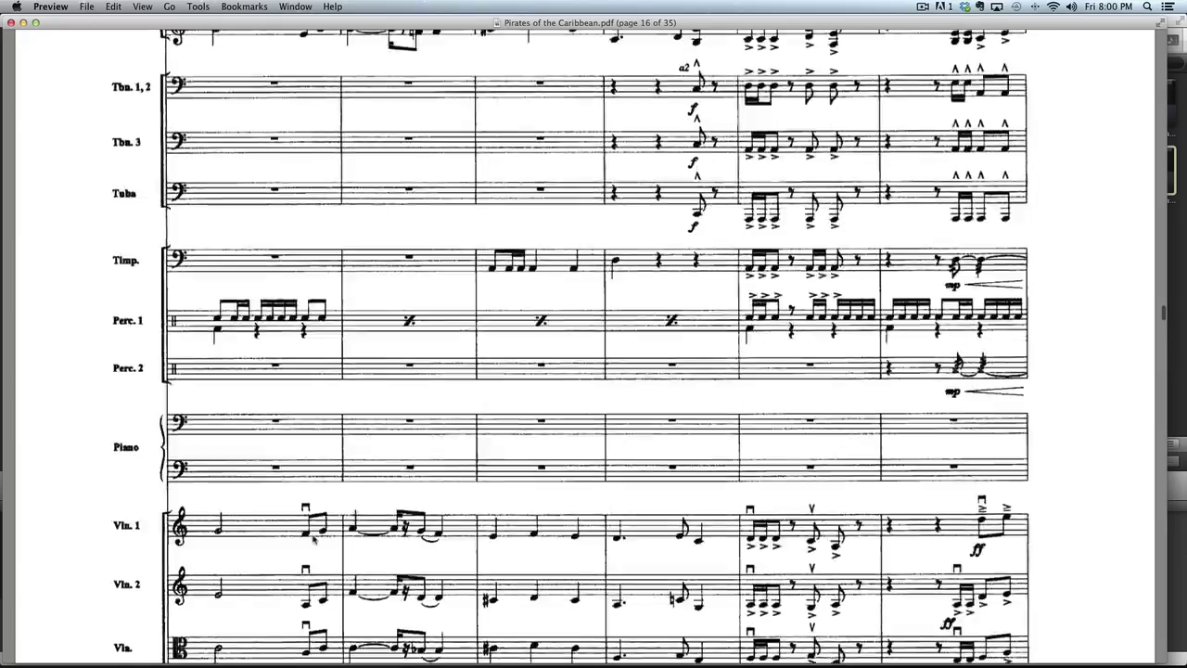
# Examine the string parts, from first violins down to double basses, at the end of page 16
pyautogui.scroll(-3, 314, 538)
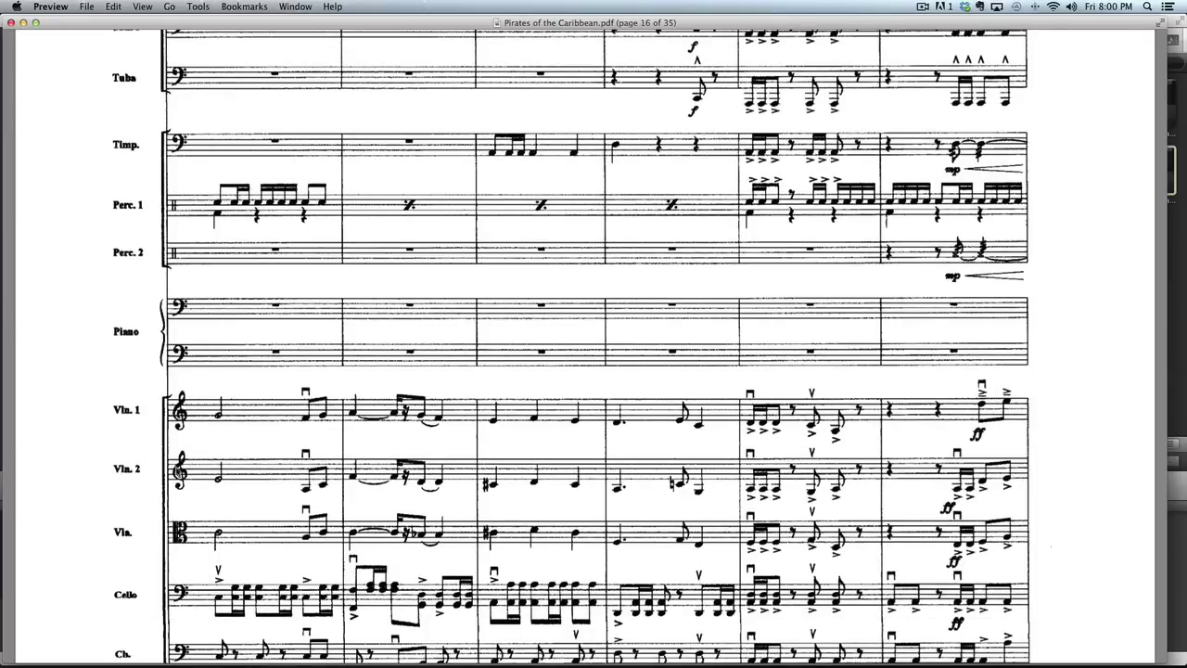
pyautogui.scroll(-2, 176, 471)
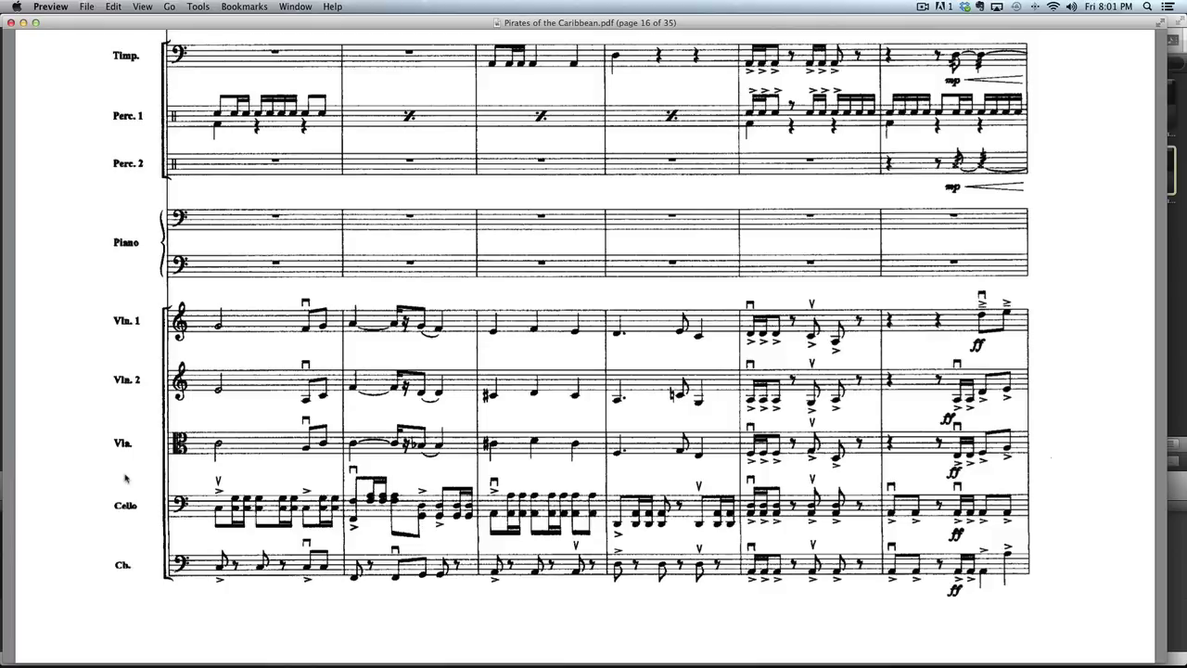
pyautogui.scroll(-5, 125, 478)
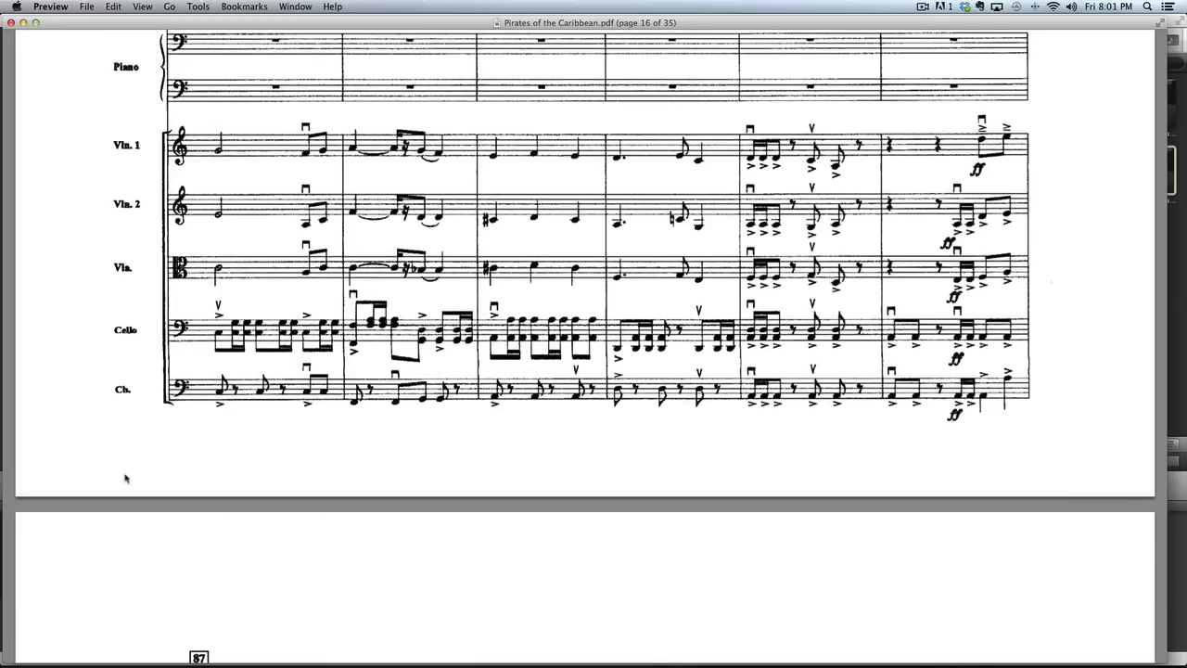
pyautogui.scroll(-3, 126, 478)
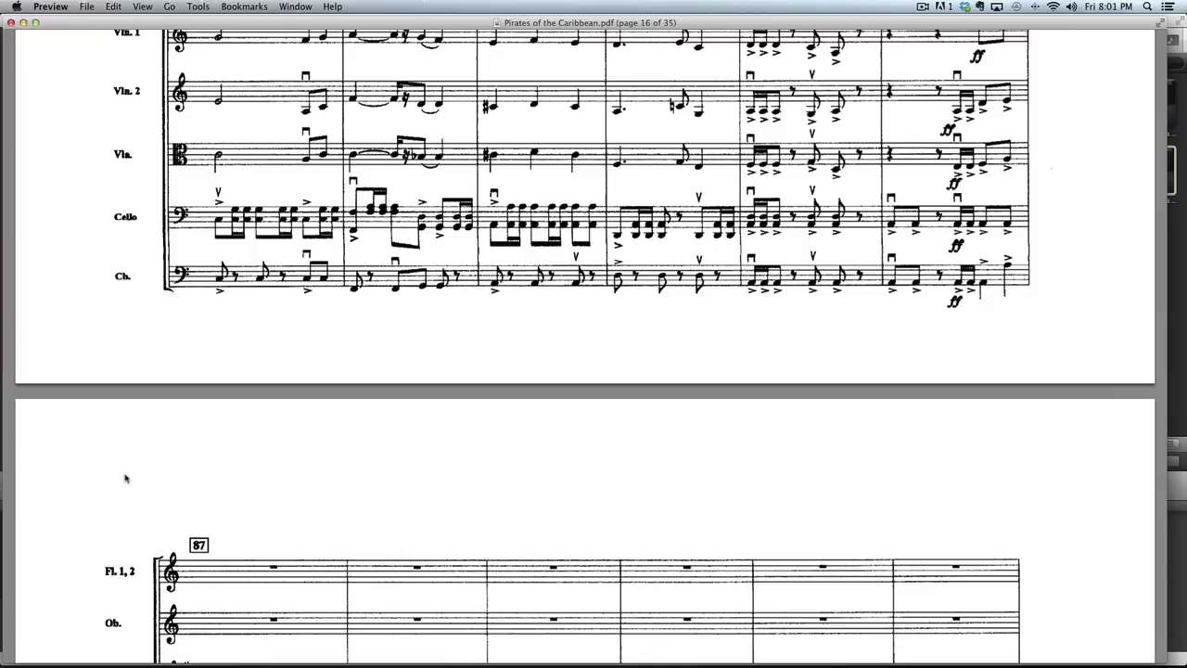
pyautogui.scroll(-2, 125, 479)
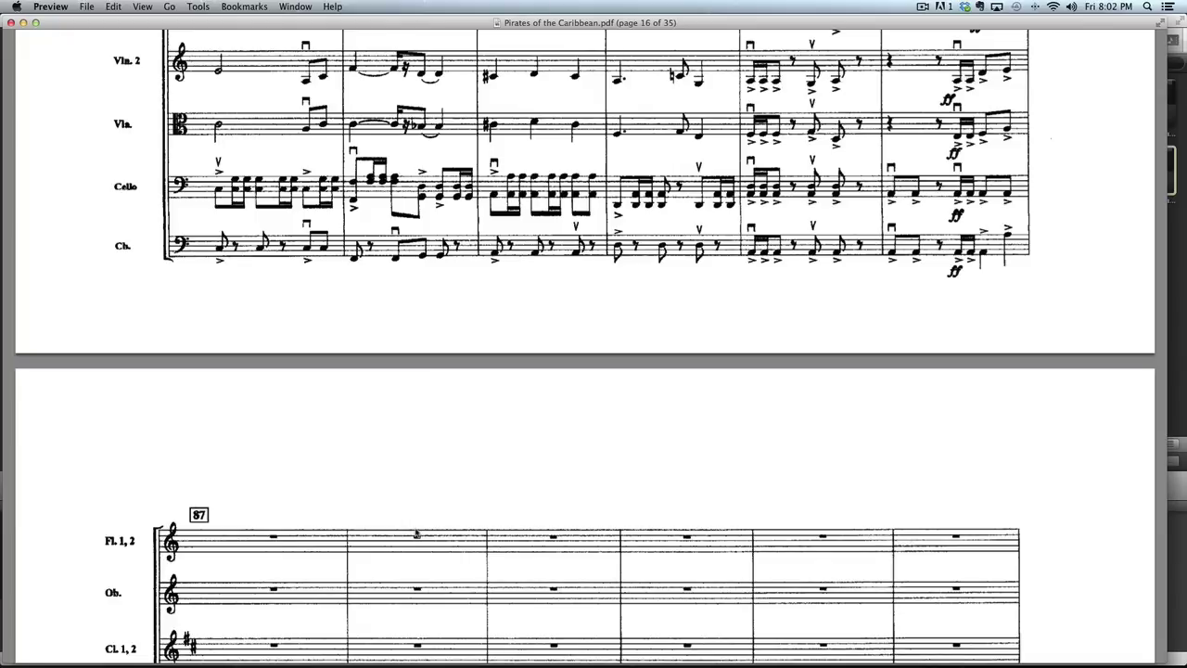
# Return to page 15 and examine the cello and double bass parts starting at measure 75, "Steadily, boldly"
pyautogui.scroll(10, 417, 533)
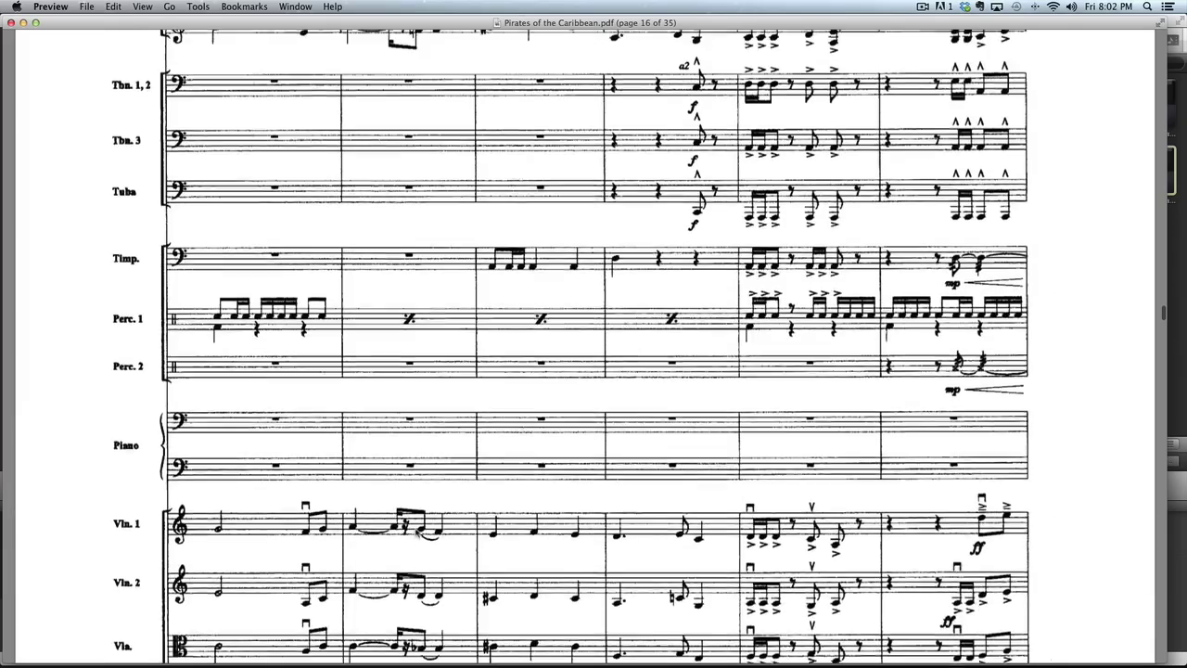
pyautogui.scroll(20, 417, 529)
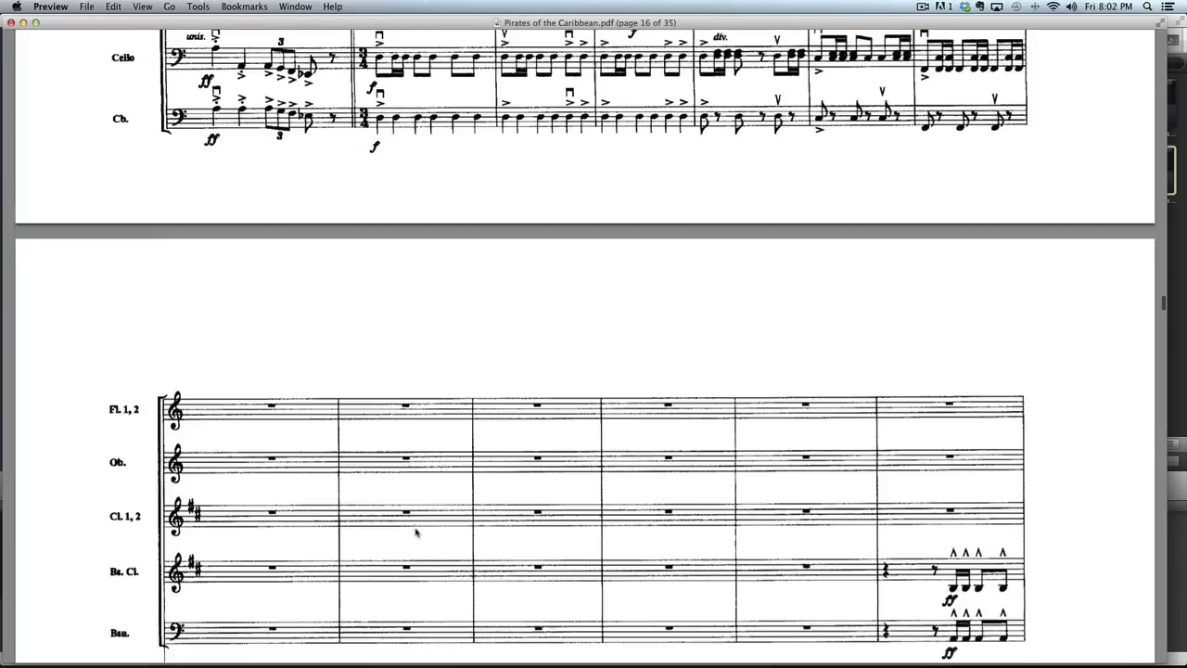
pyautogui.scroll(8, 416, 532)
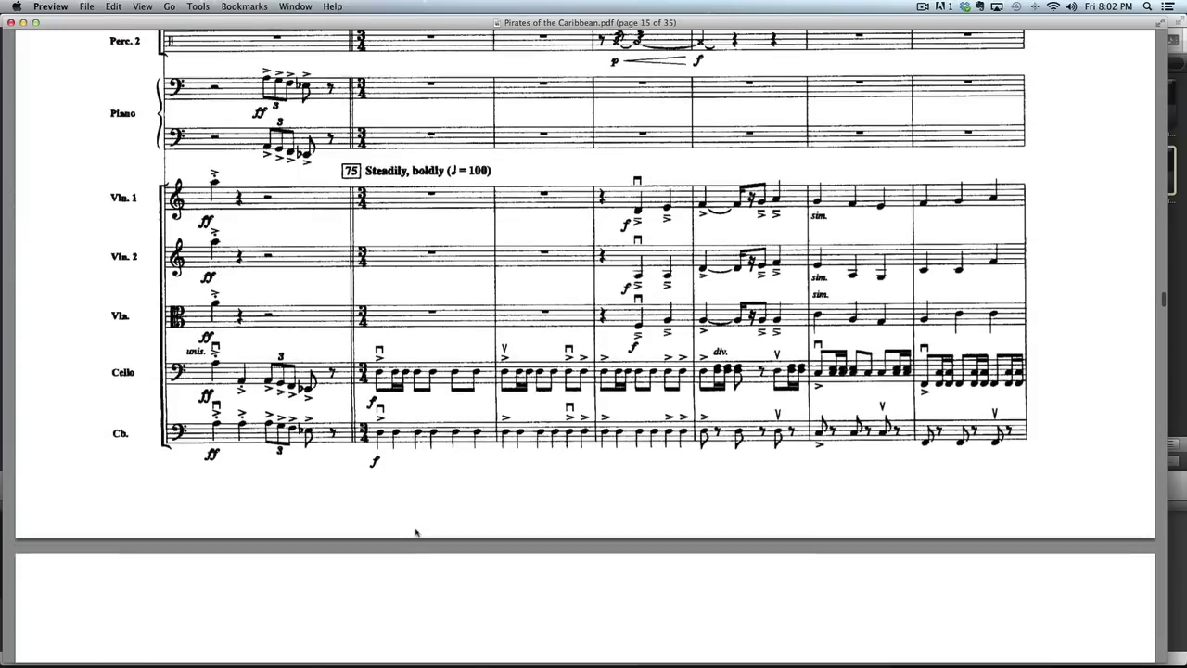
pyautogui.scroll(4, 416, 532)
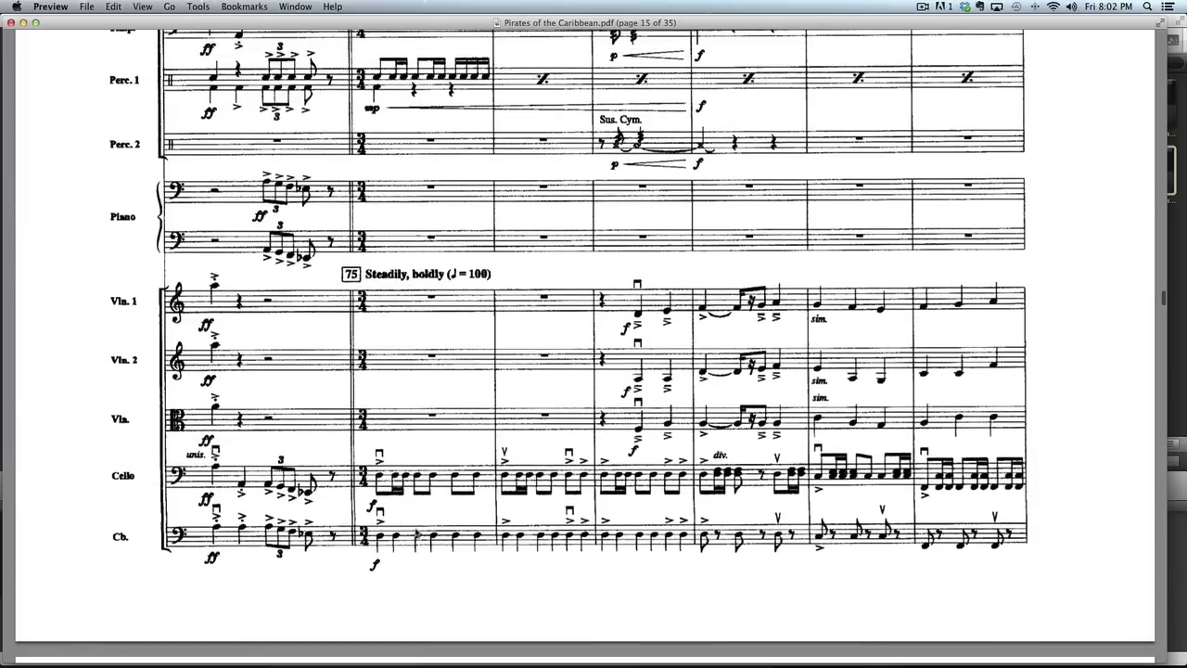
pyautogui.scroll(2, 416, 533)
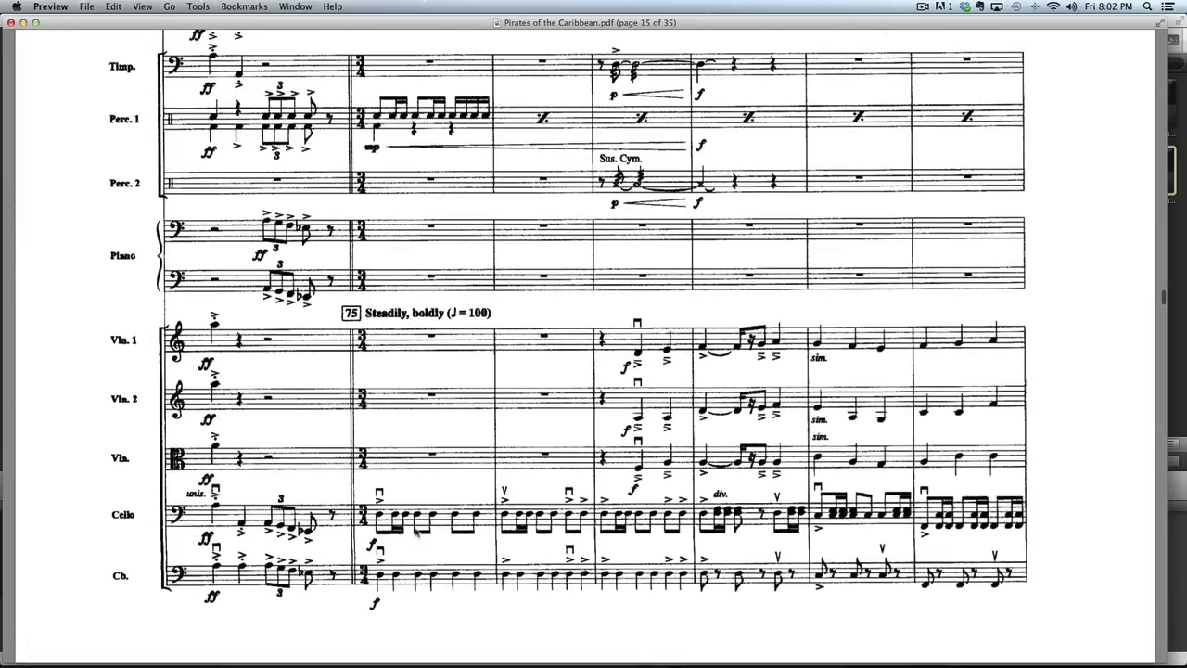
pyautogui.scroll(1, 416, 531)
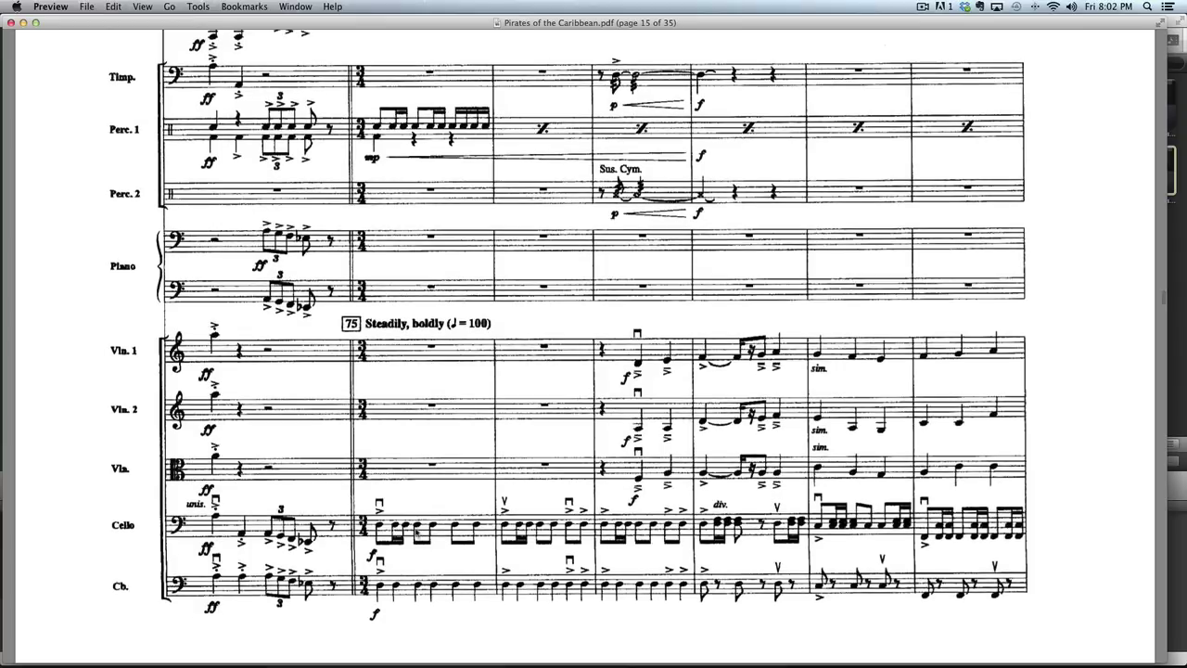
pyautogui.scroll(1, 416, 533)
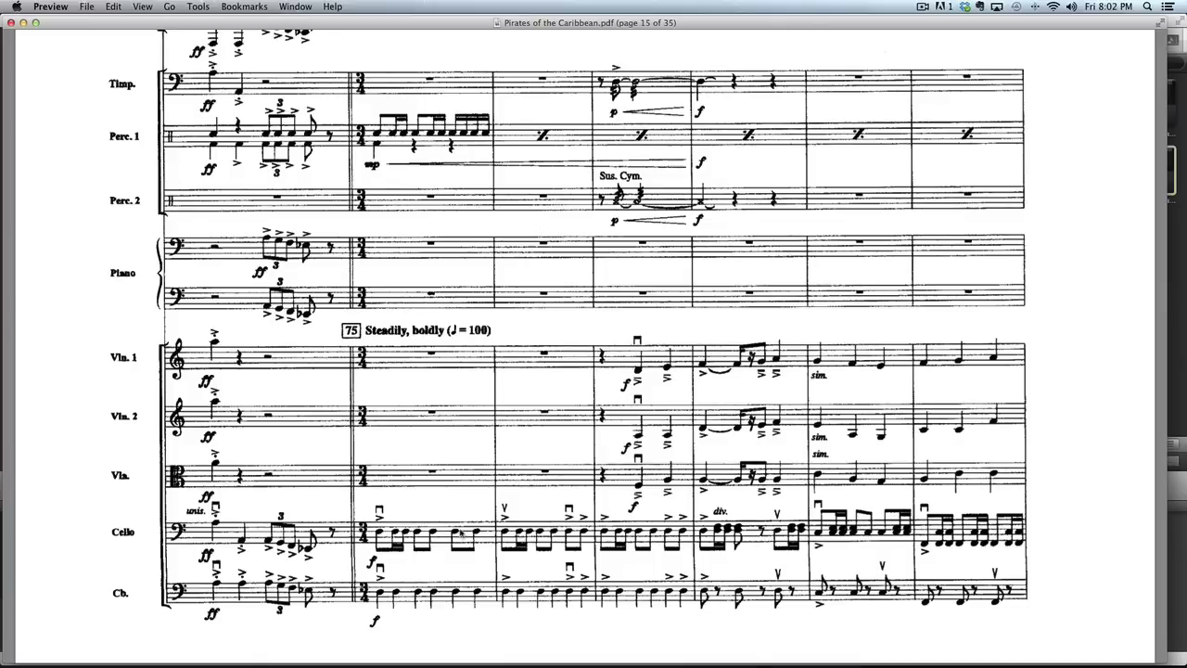
# Examine the percussion, upper string and horn parts on page 15 from measure 75 onward
pyautogui.scroll(3, 460, 531)
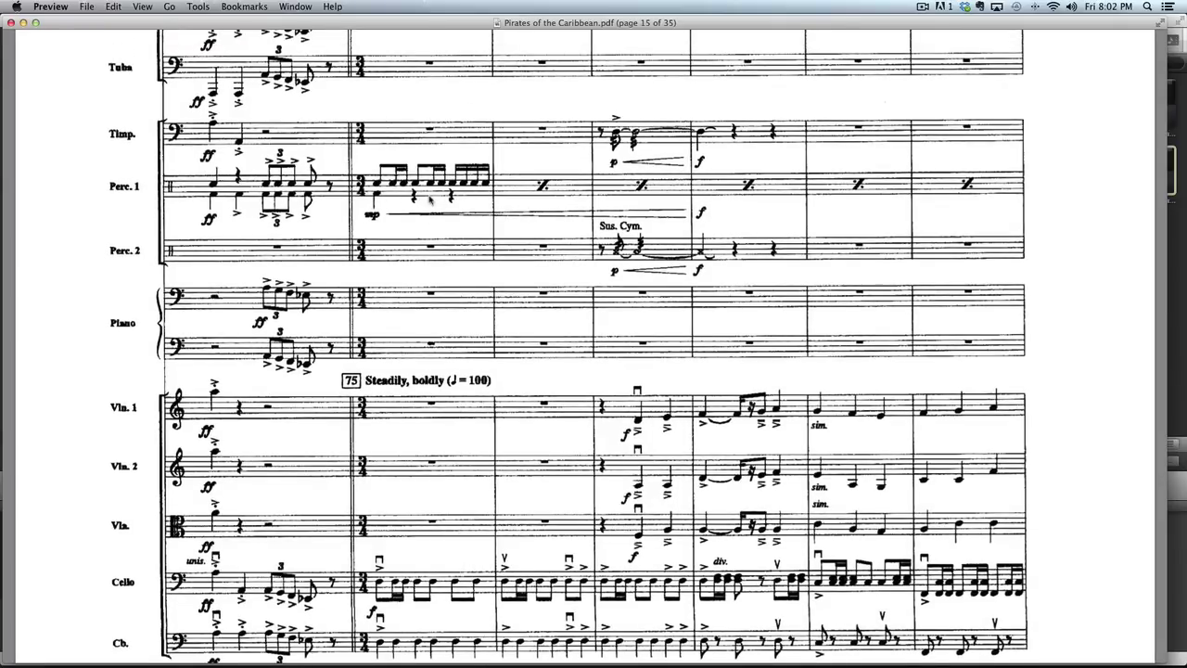
pyautogui.scroll(2, 429, 199)
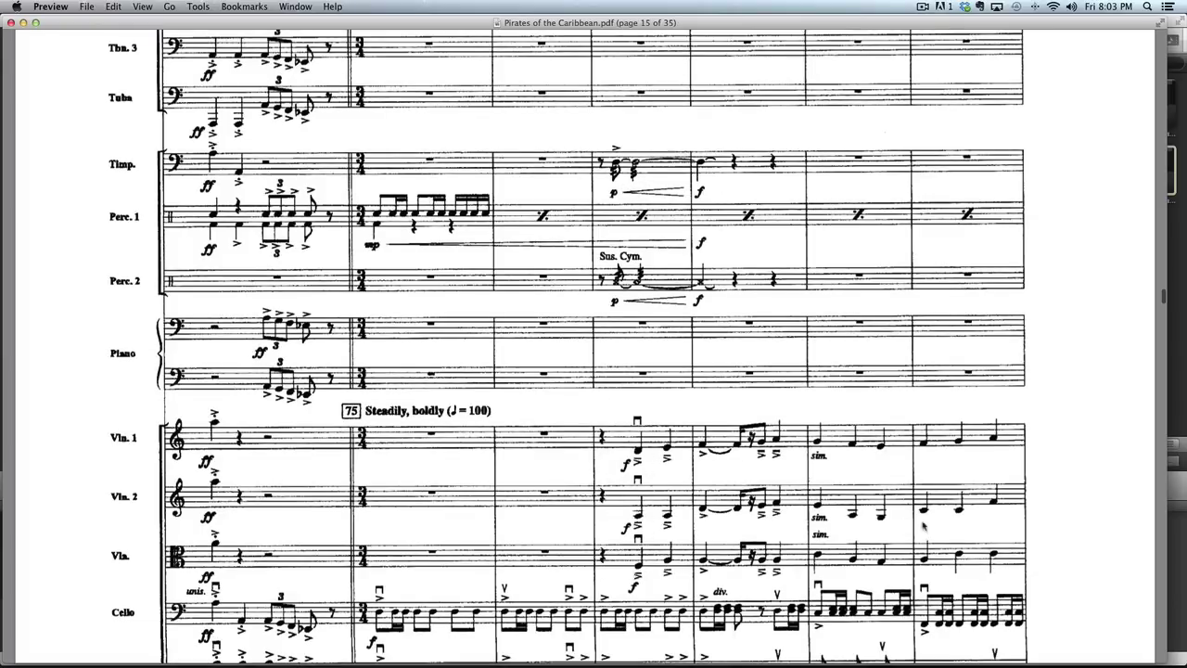
pyautogui.scroll(1, 841, 461)
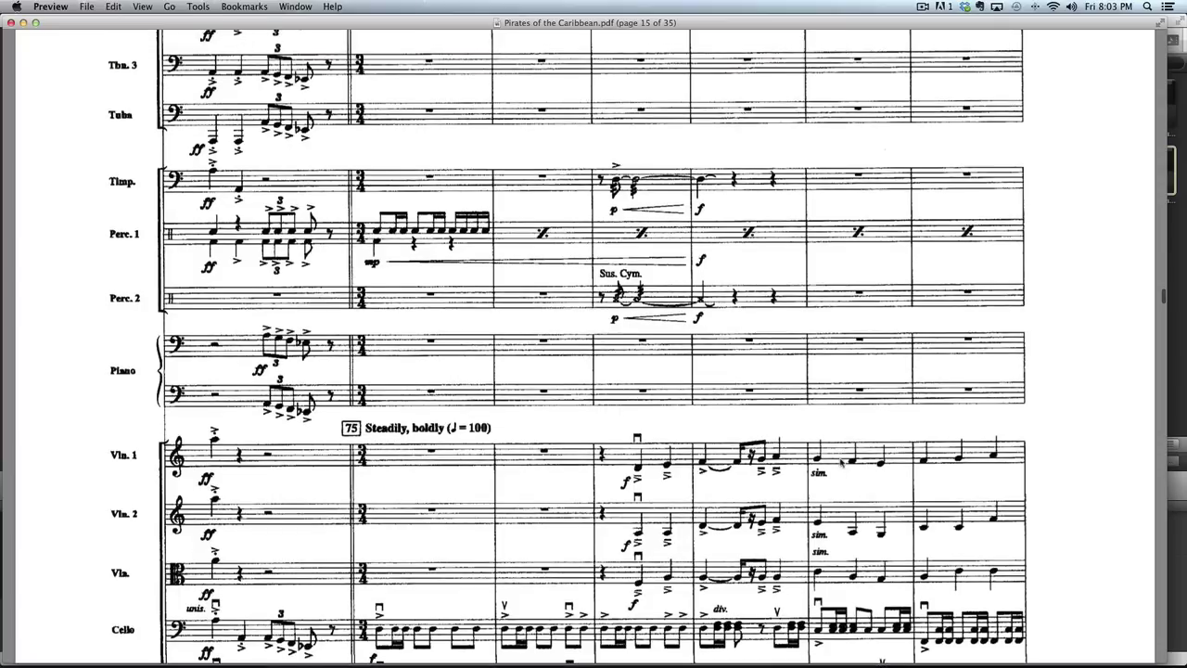
pyautogui.scroll(2, 841, 462)
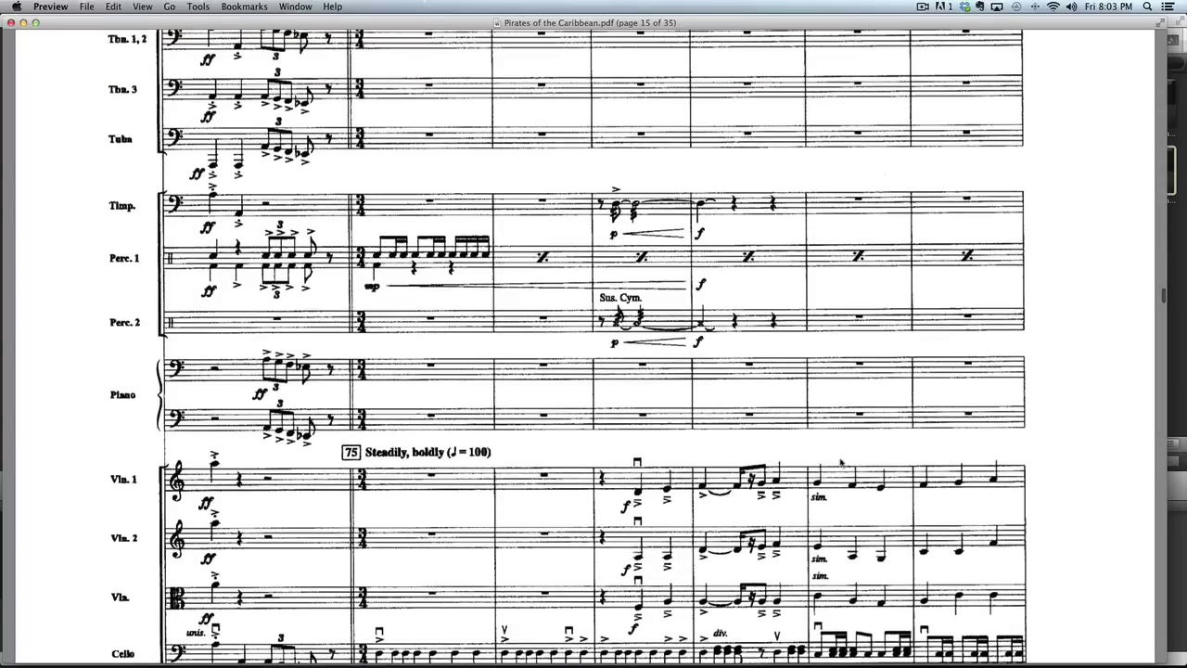
pyautogui.scroll(10, 841, 462)
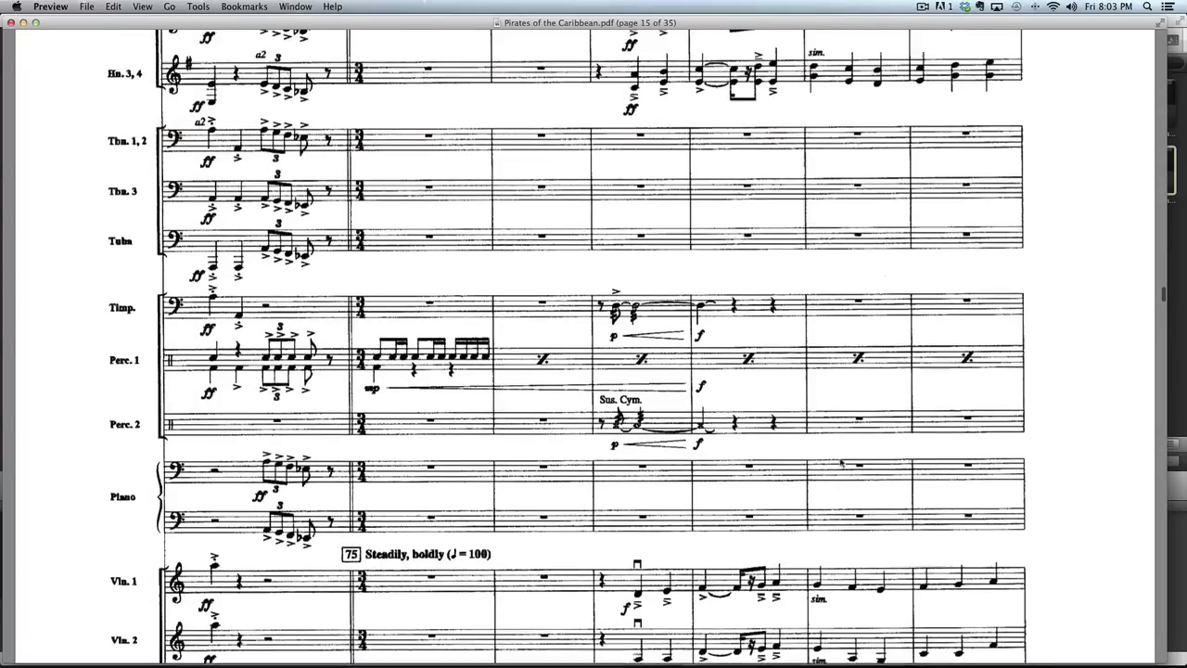
pyautogui.scroll(3, 841, 461)
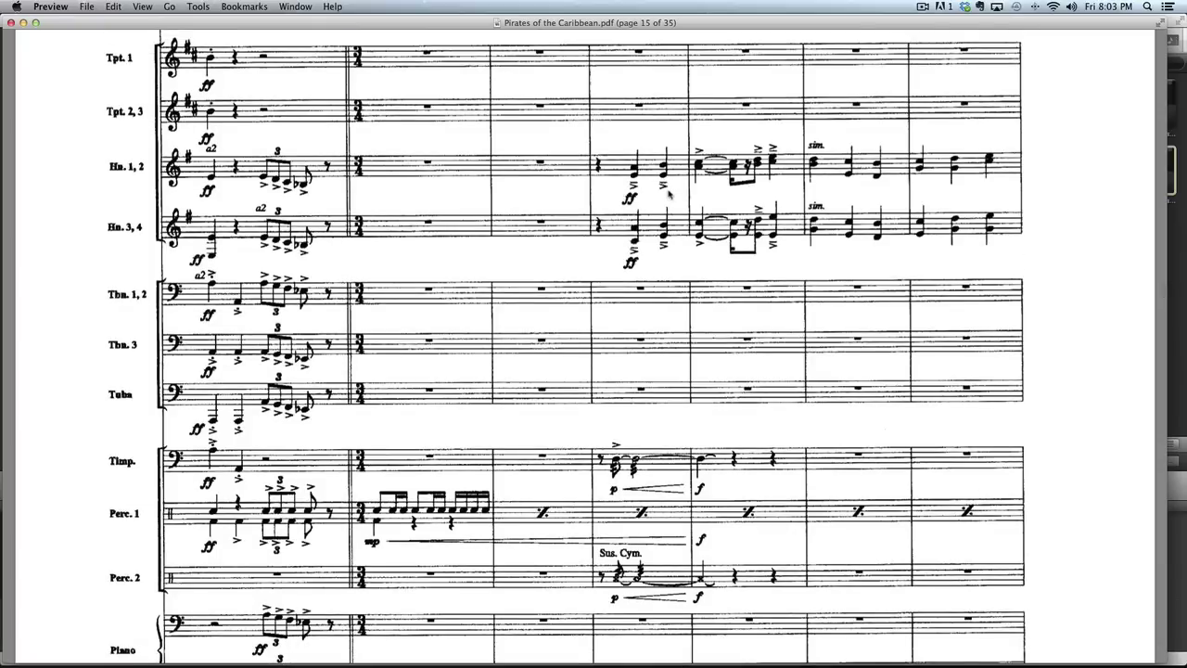
pyautogui.scroll(4, 718, 191)
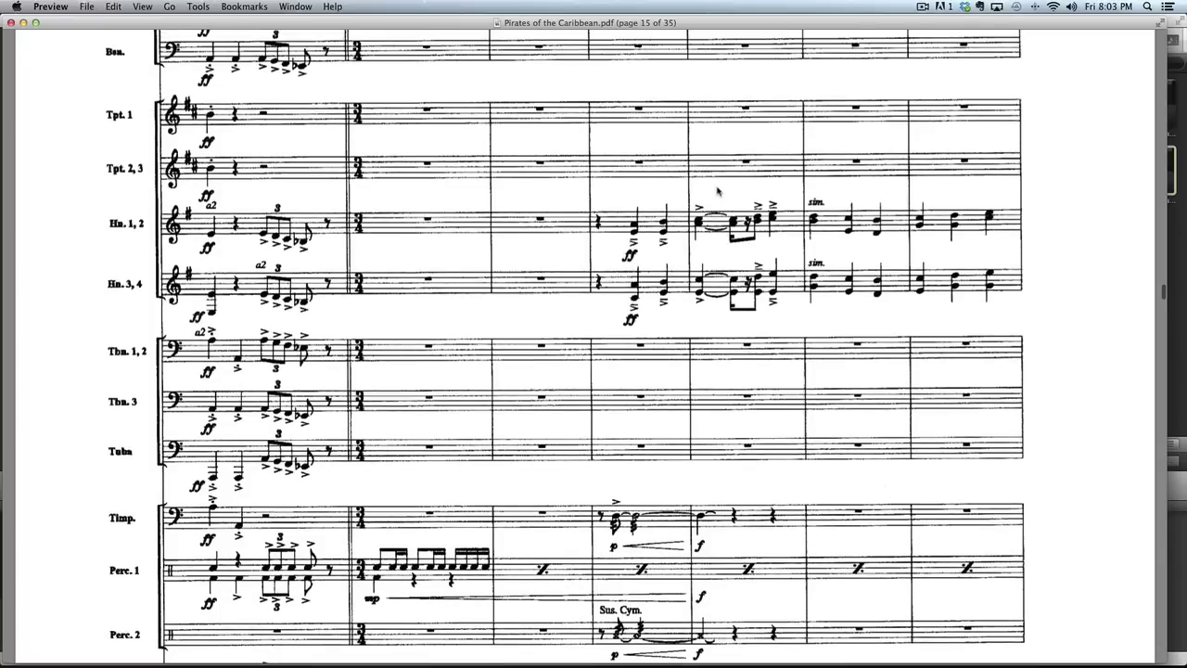
# Move on from the horn entries on page 15 to examine the horn, trombone, tuba and percussion parts on page 16
pyautogui.scroll(6, 717, 191)
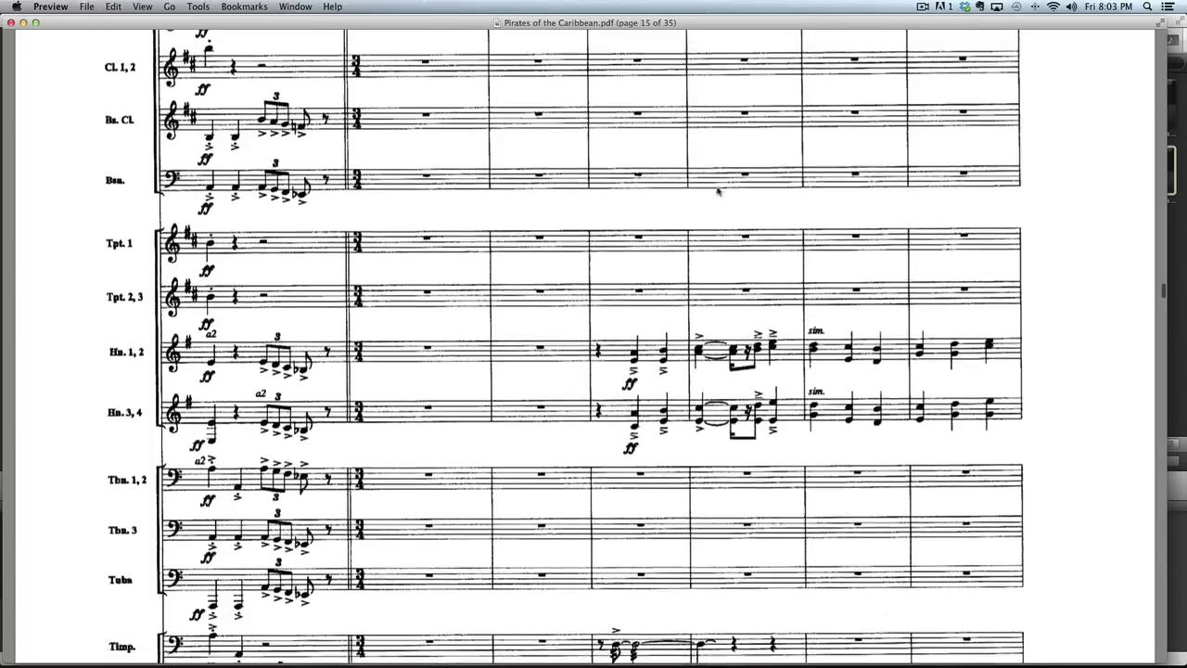
pyautogui.scroll(-12, 719, 192)
pyautogui.scroll(-10, 717, 191)
pyautogui.scroll(-12, 718, 190)
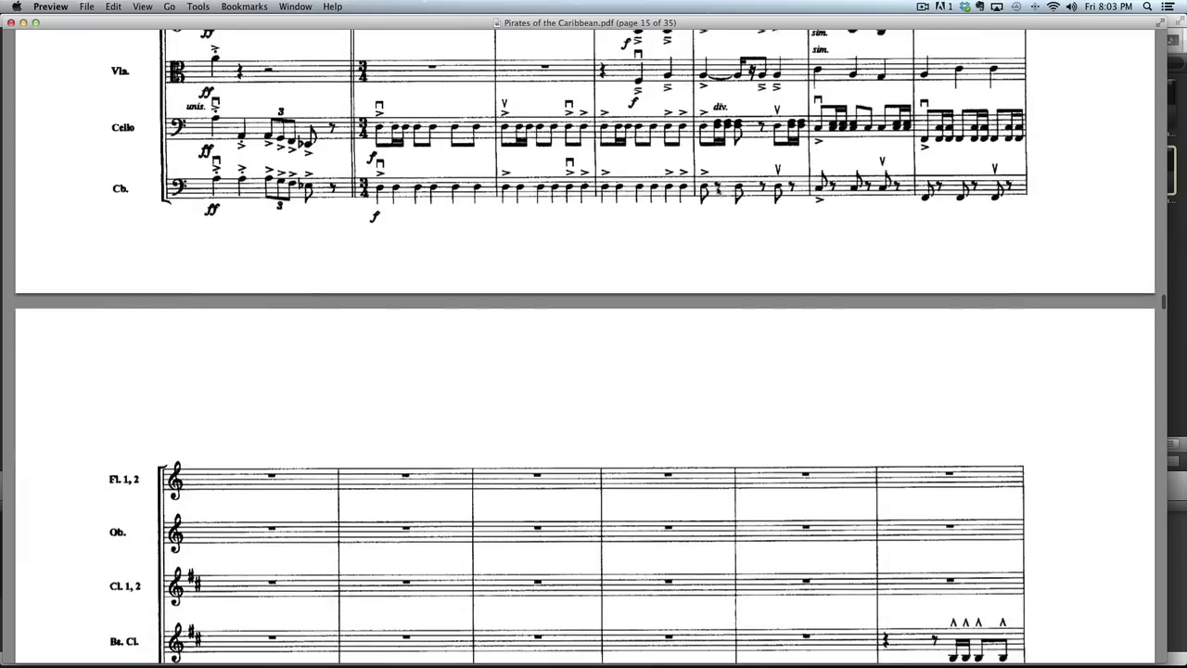
pyautogui.scroll(2, 718, 190)
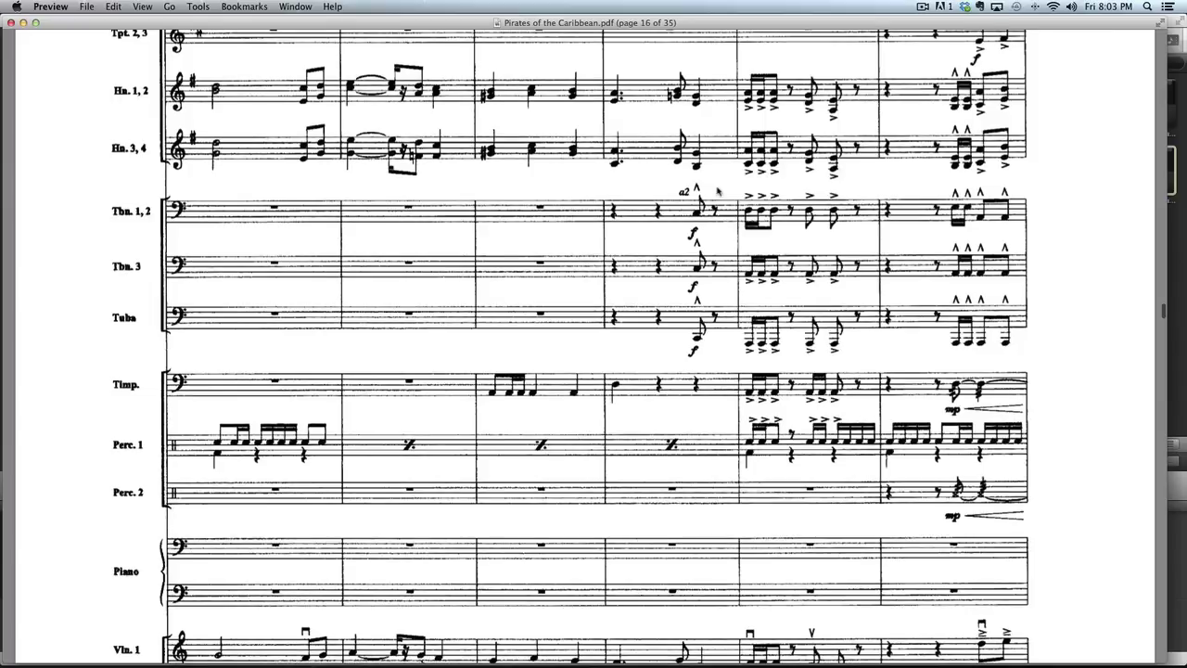
pyautogui.scroll(5, 718, 190)
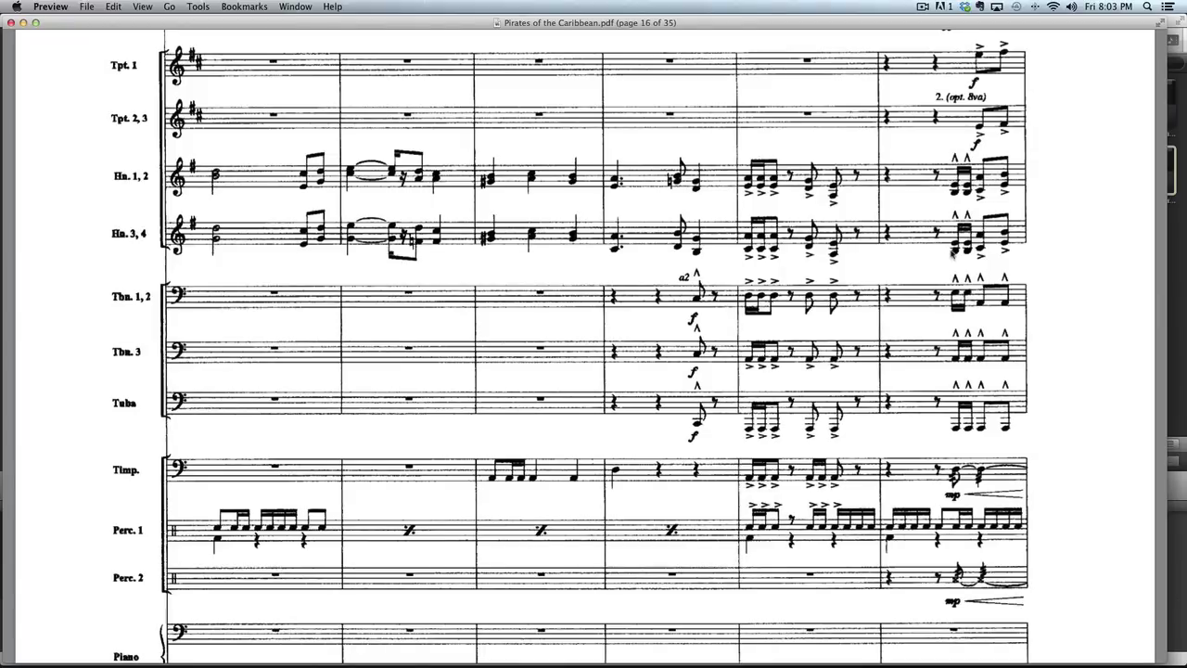
# Examine the low brass, trumpet, bassoon and bass clarinet entries in the last measure of page 16
pyautogui.scroll(-2, 999, 294)
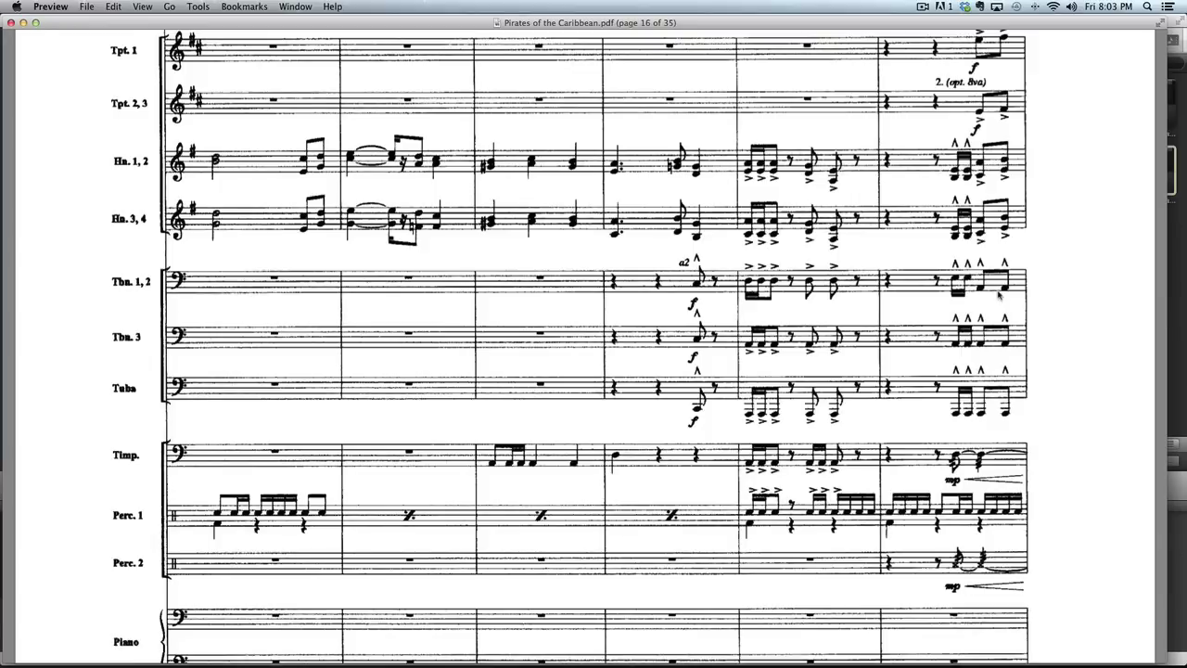
pyautogui.scroll(4, 993, 247)
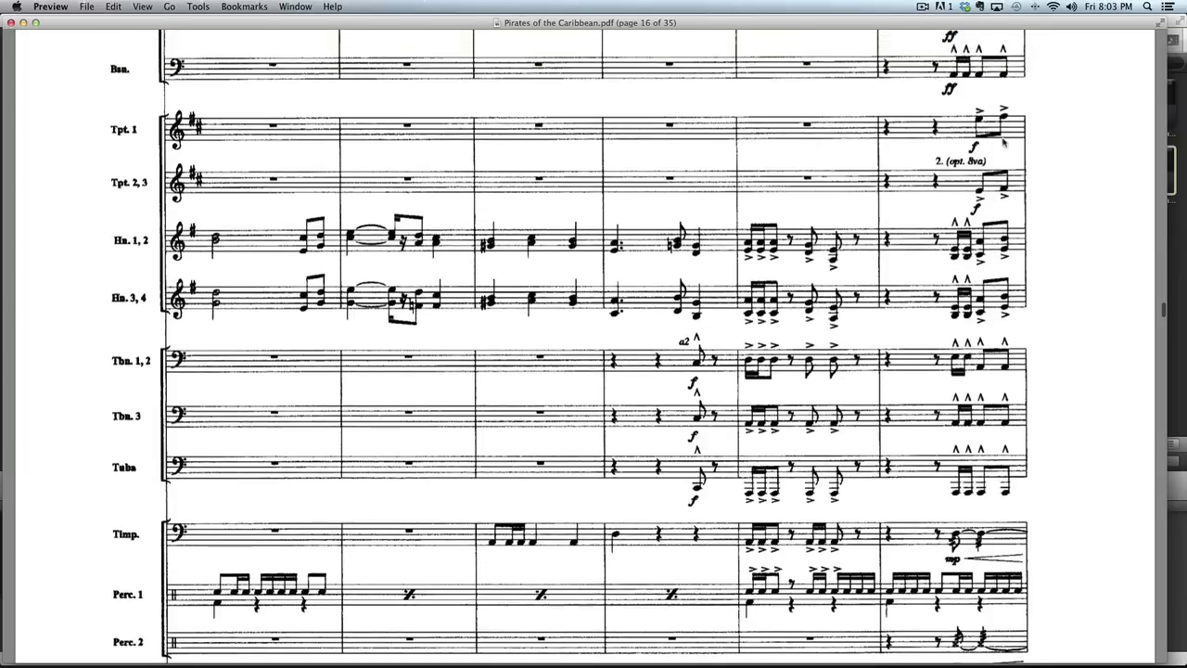
pyautogui.scroll(5, 999, 165)
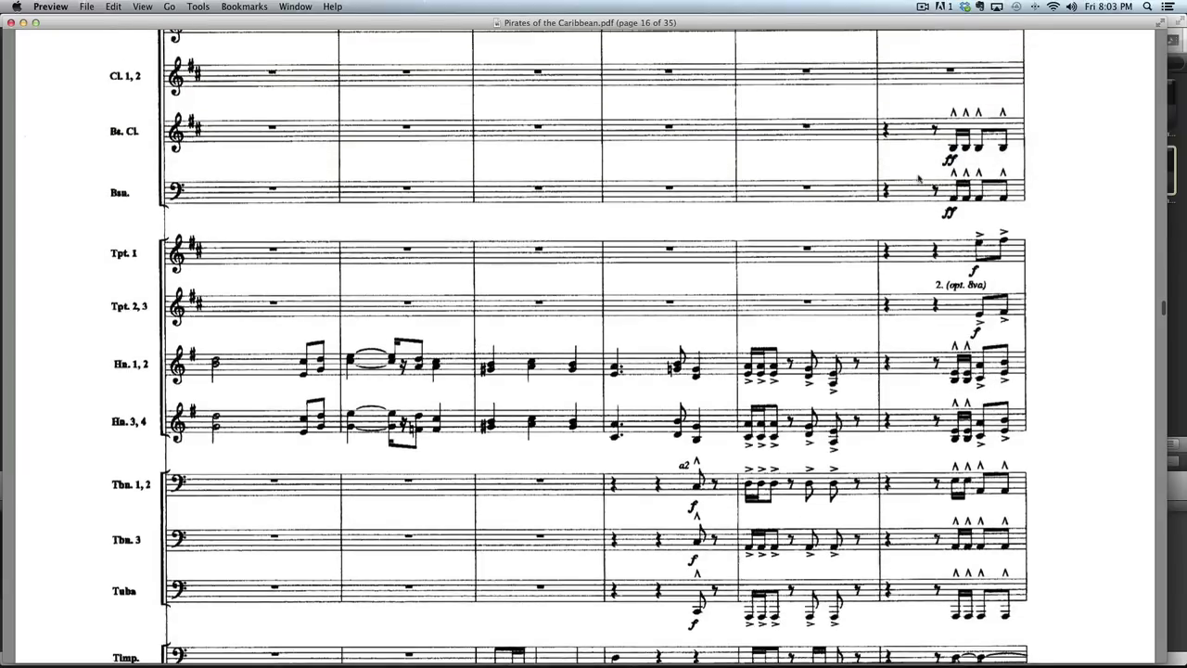
pyautogui.scroll(5, 929, 189)
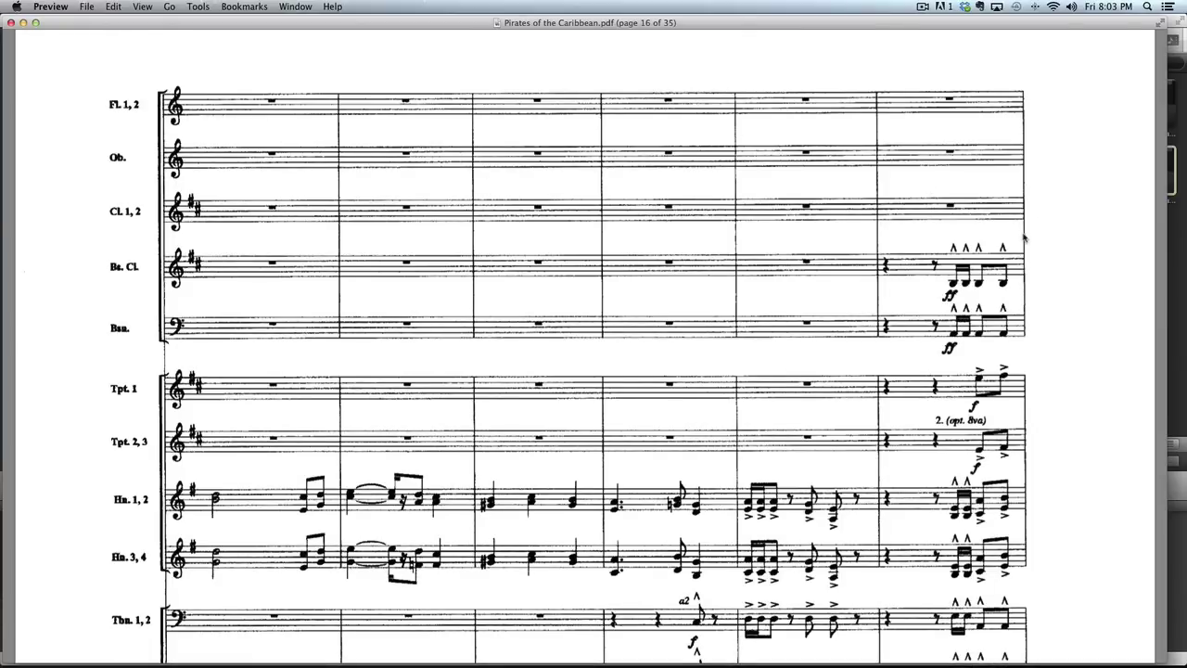
# Examine the string parts at the end of page 16 and continue through page 17 from measure 87 to its strings
pyautogui.scroll(-2, 1025, 239)
pyautogui.scroll(-20, 1042, 258)
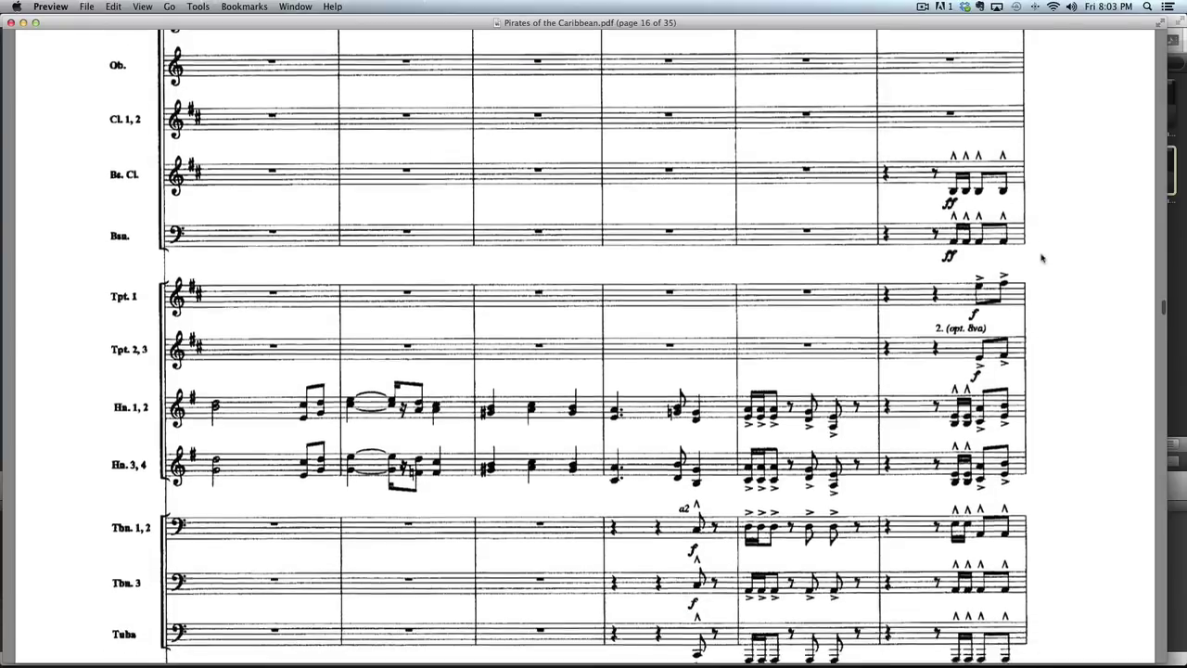
pyautogui.scroll(-5, 1043, 258)
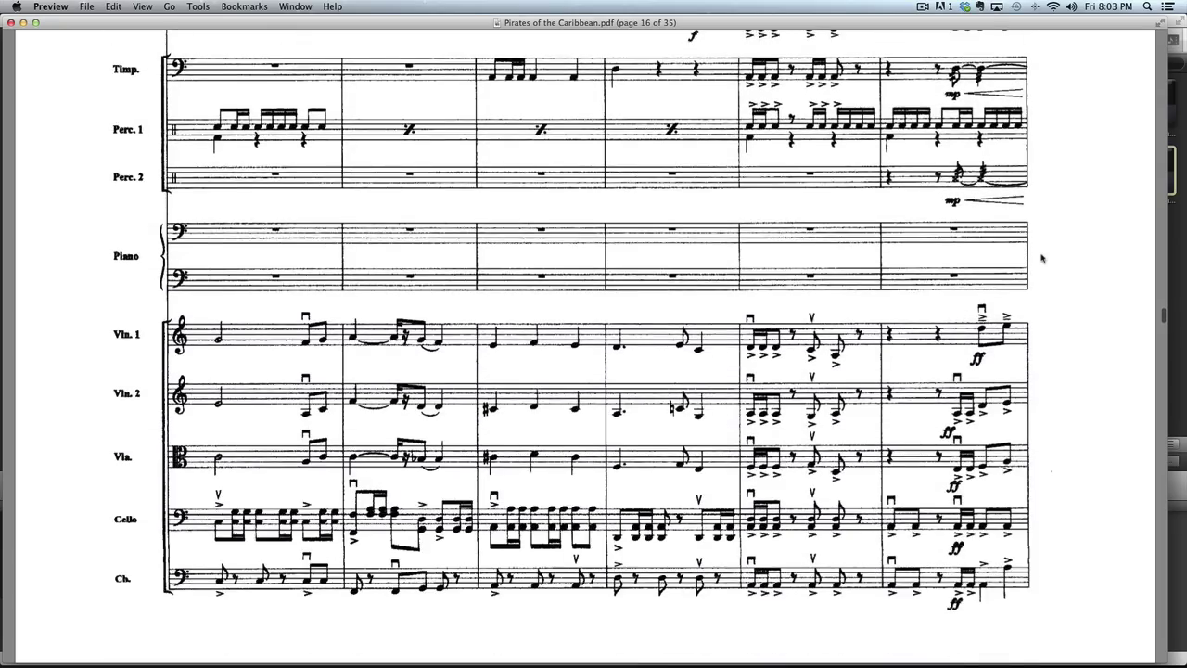
pyautogui.scroll(-20, 1042, 258)
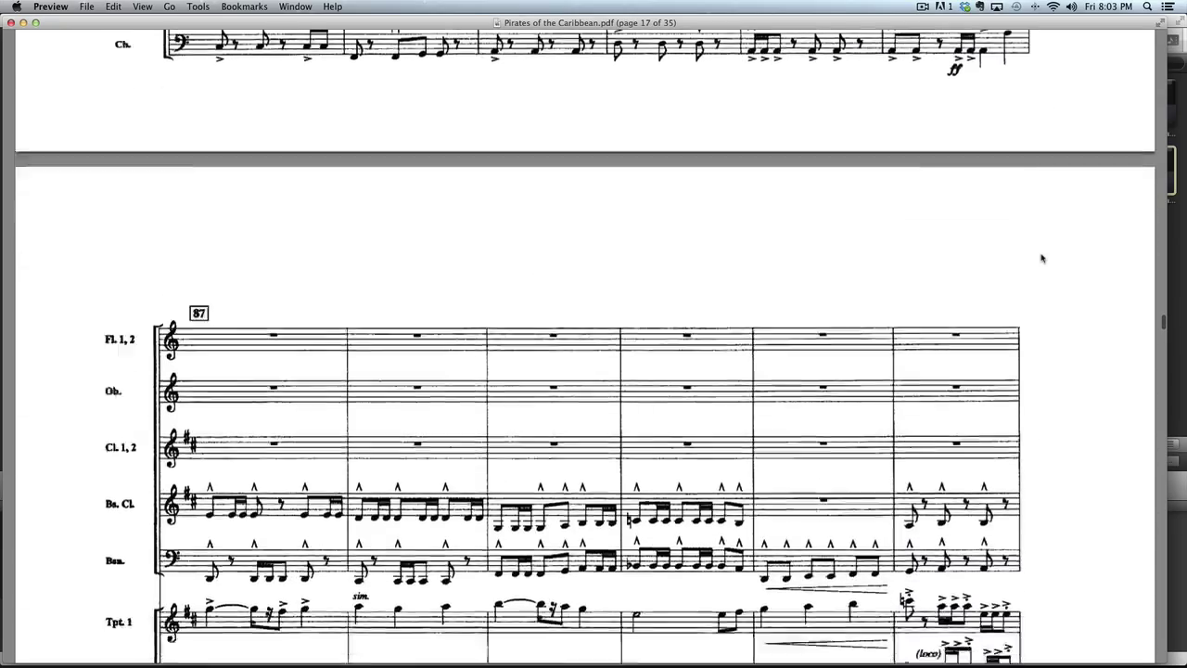
pyautogui.scroll(-10, 1043, 258)
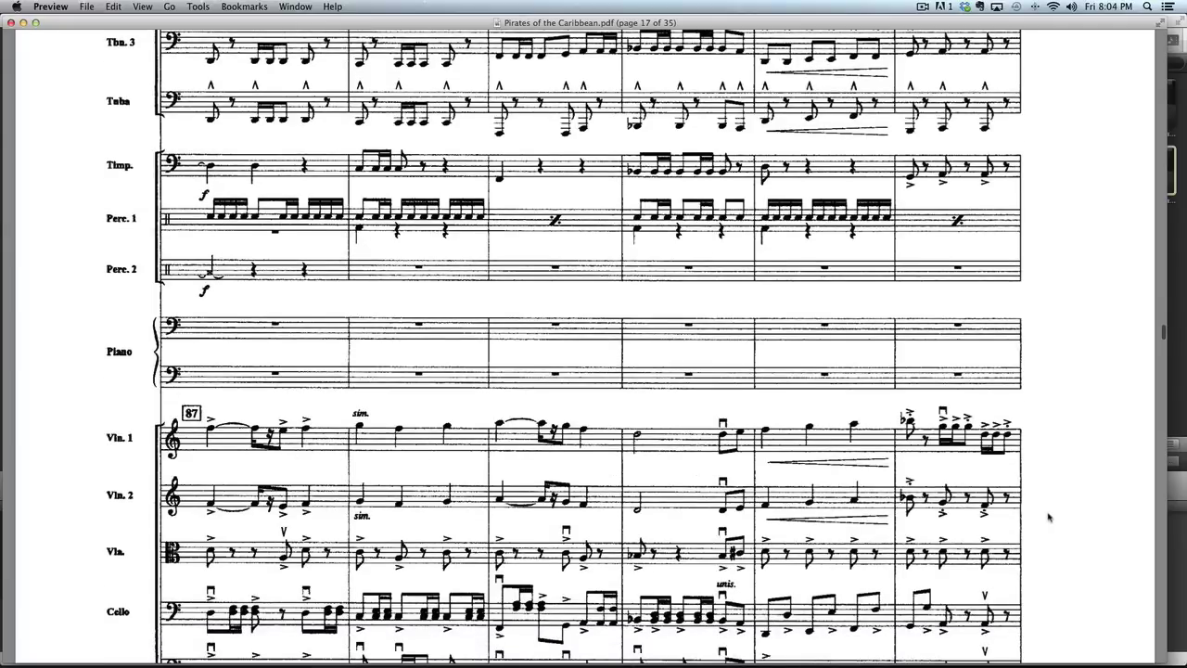
pyautogui.scroll(-8, 1049, 516)
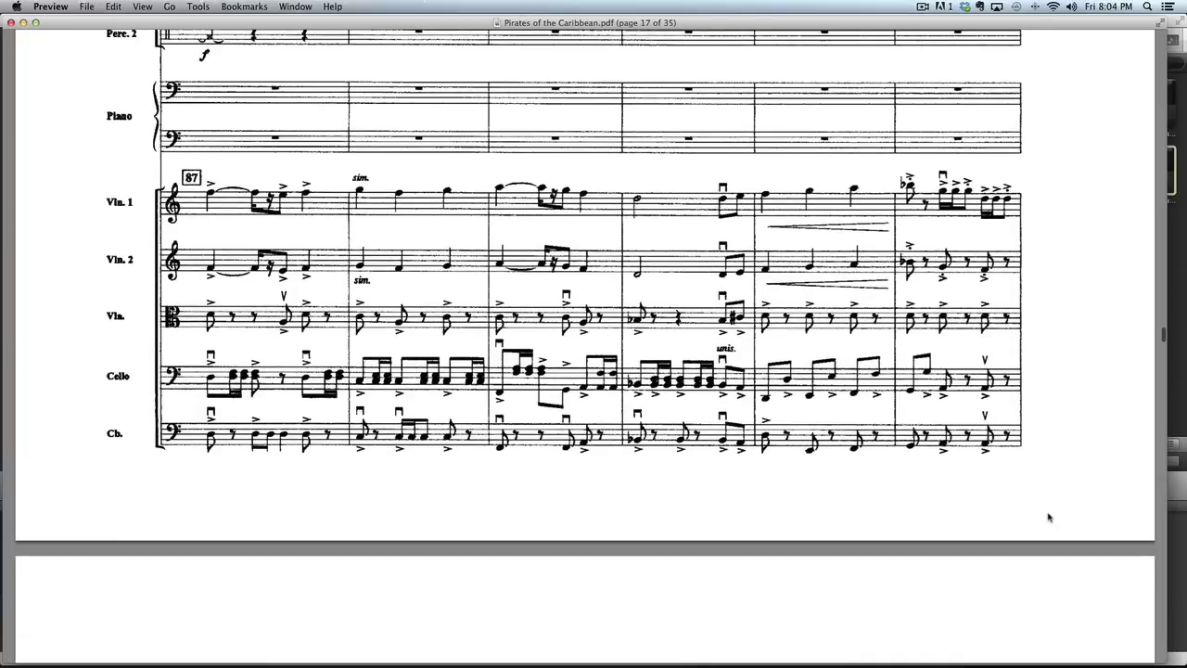
pyautogui.scroll(1, 1049, 517)
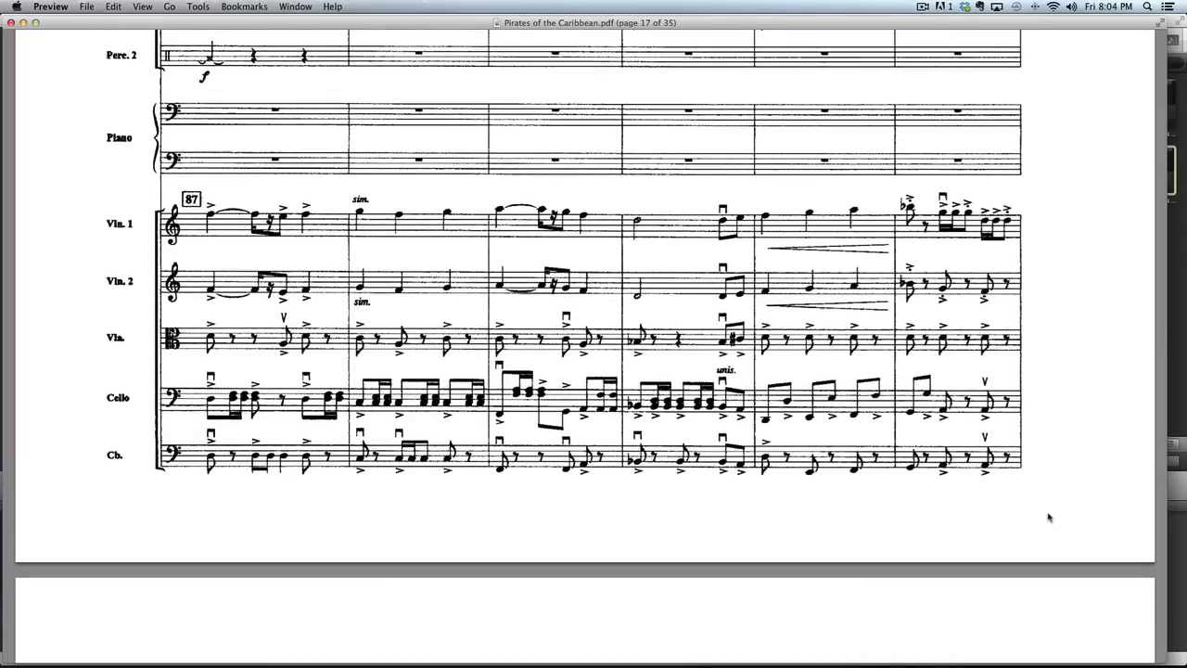
# Switch to Finder and open the v2 Logic project from the Pirates of the Caribbean Mockup MIX folder
pyautogui.press('super+Tab')
pyautogui.press('super+Tab')
pyautogui.press('super+Tab')
pyautogui.press('super+Tab')
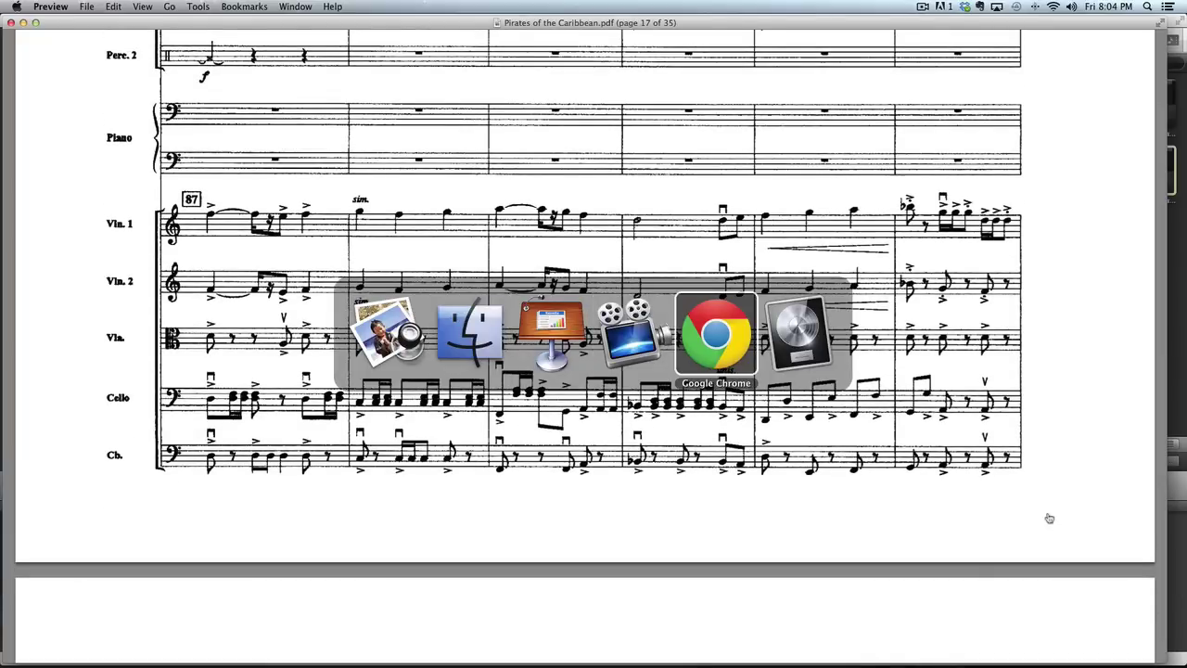
pyautogui.press('super+shift+Tab')
pyautogui.press('super+shift+Tab')
pyautogui.press('super+shift+Tab')
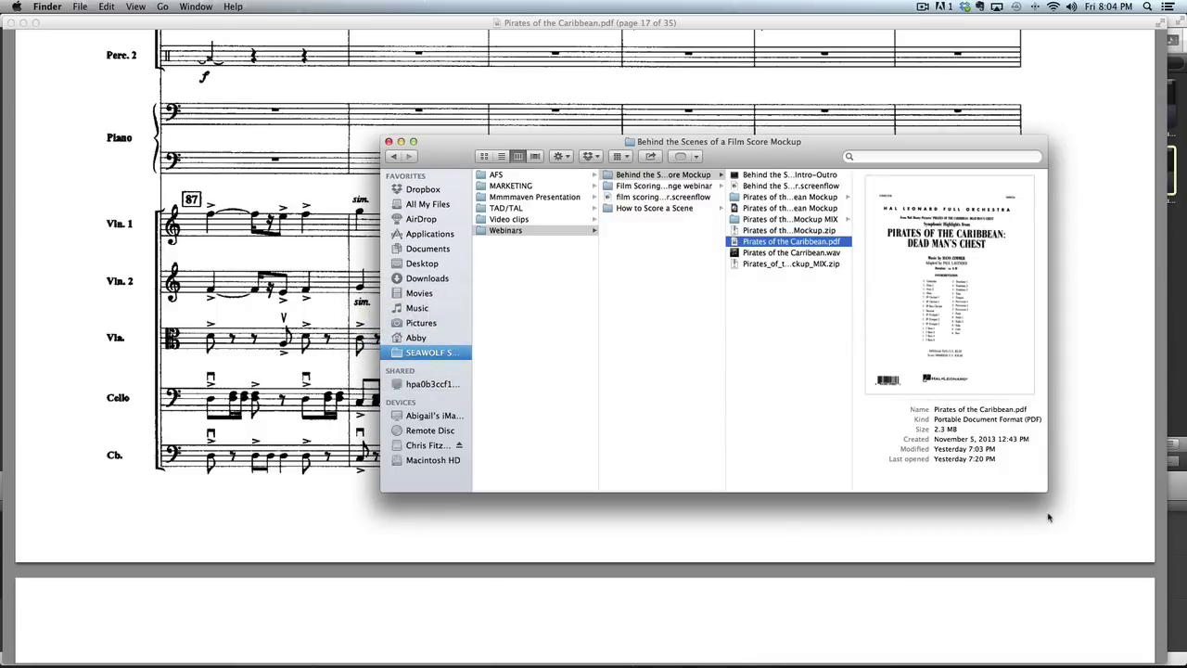
pyautogui.press('Left')
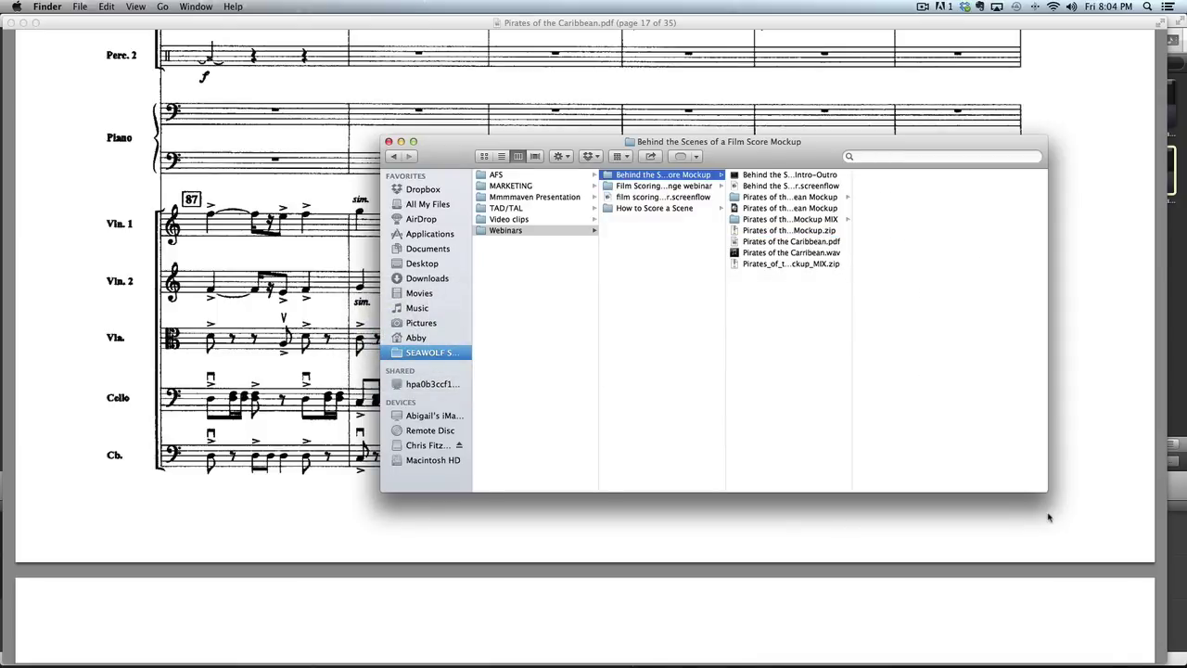
pyautogui.press('Down')
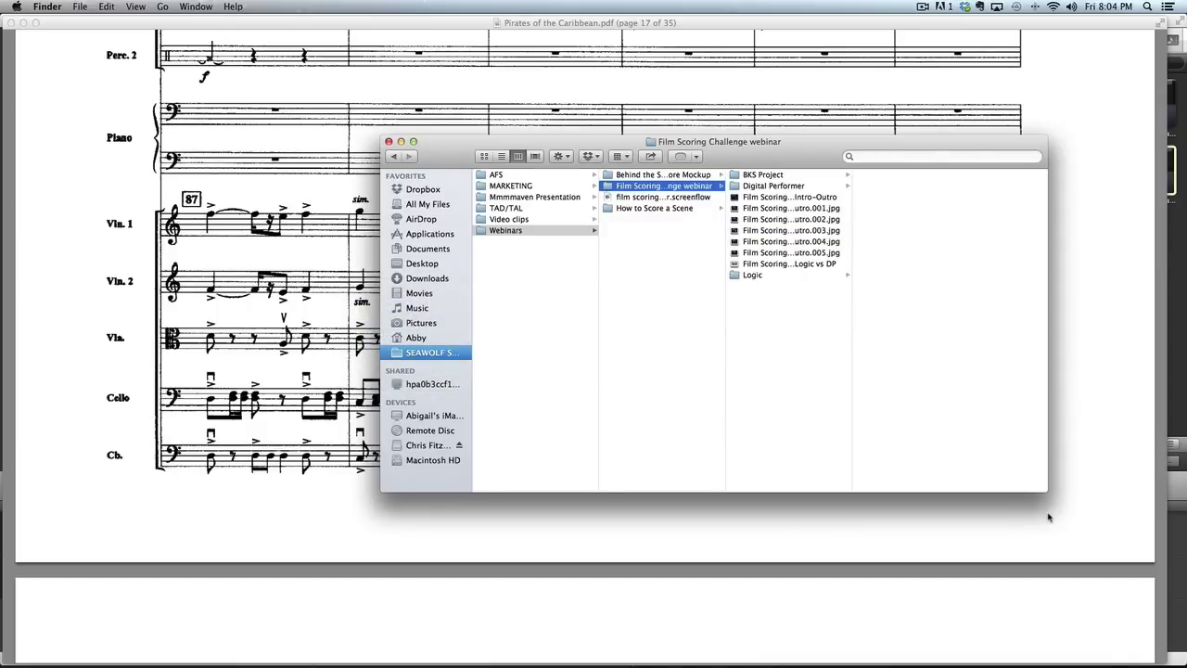
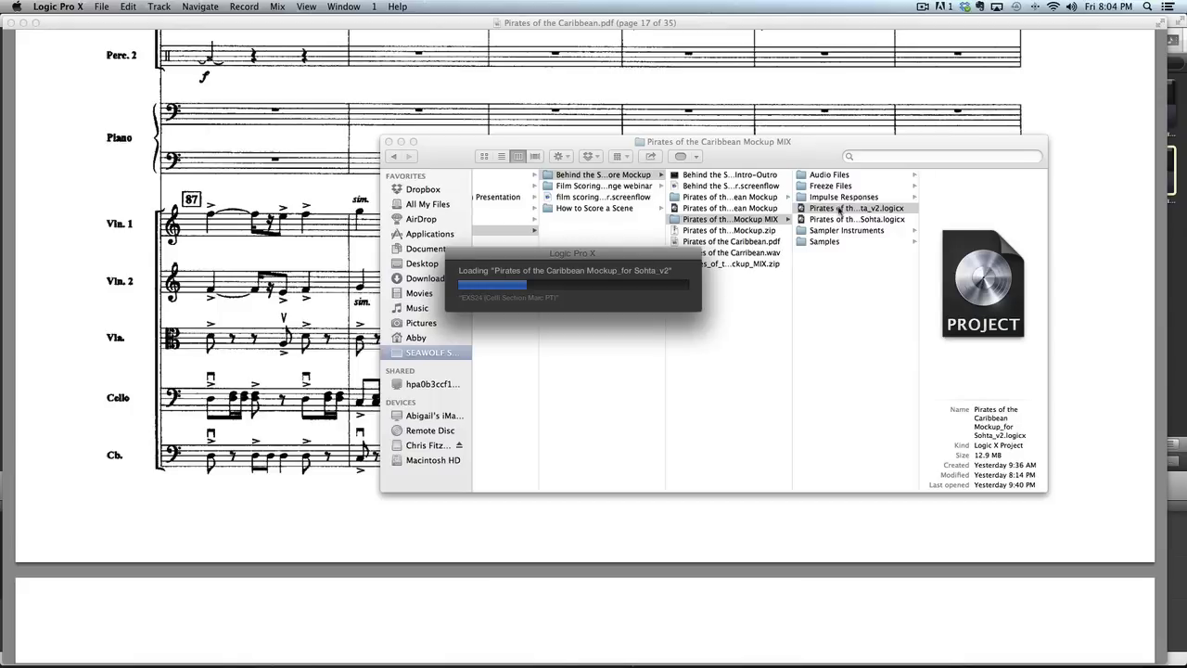
# Switch back to the score in Preview and move the Logic Pro X loading window clear of the string staves
pyautogui.press('super+Tab')
pyautogui.press('super+Tab')
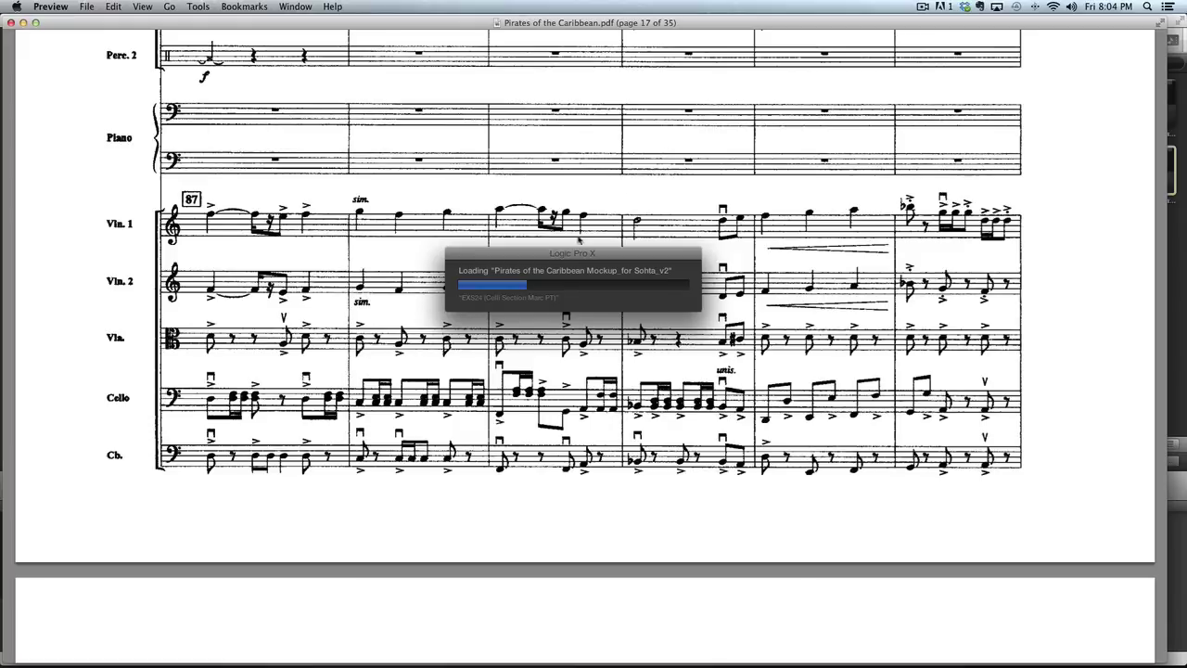
pyautogui.moveTo(560, 252); pyautogui.dragTo(799, 17)
# Keep the score in Preview in front and return from page 17 to the string parts at measure 75 on page 15
pyautogui.scroll(3, 602, 260)
pyautogui.scroll(10, 603, 260)
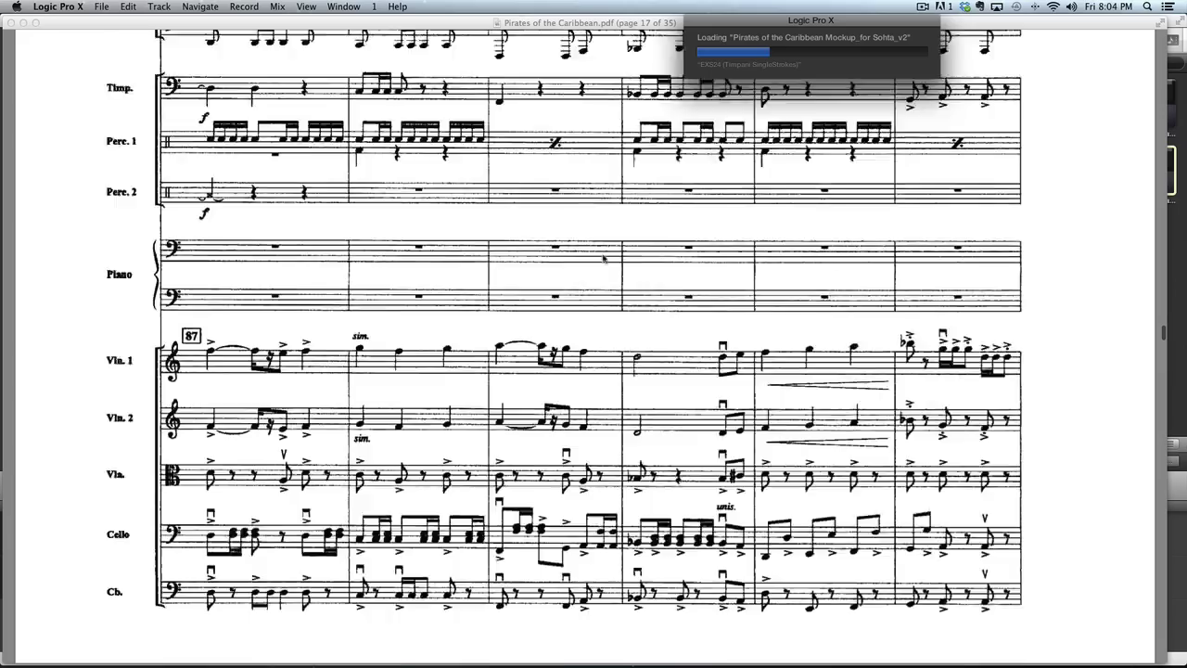
pyautogui.scroll(6, 603, 258)
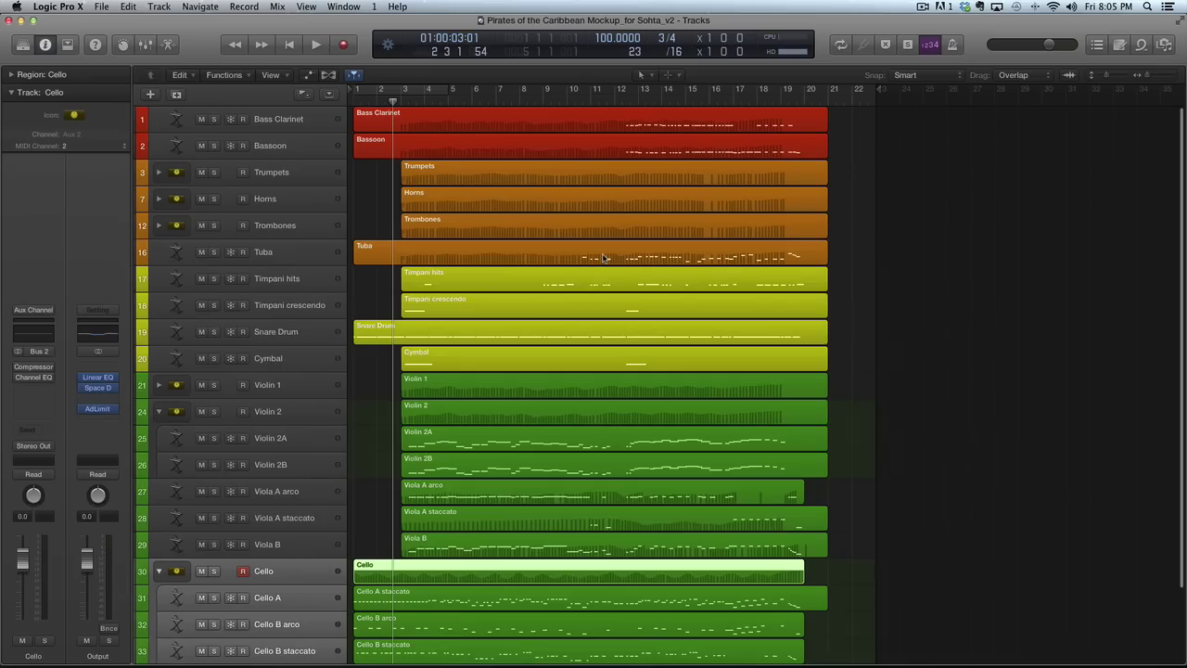
pyautogui.press('super+Tab')
pyautogui.scroll(5, 603, 258)
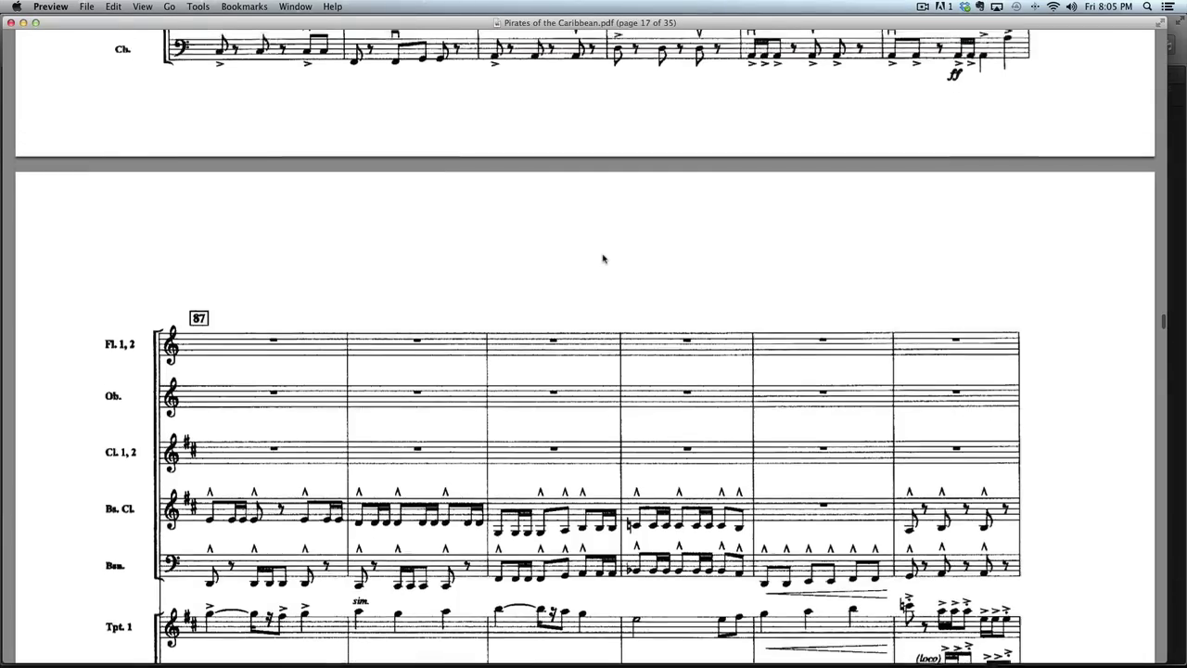
pyautogui.scroll(8, 603, 258)
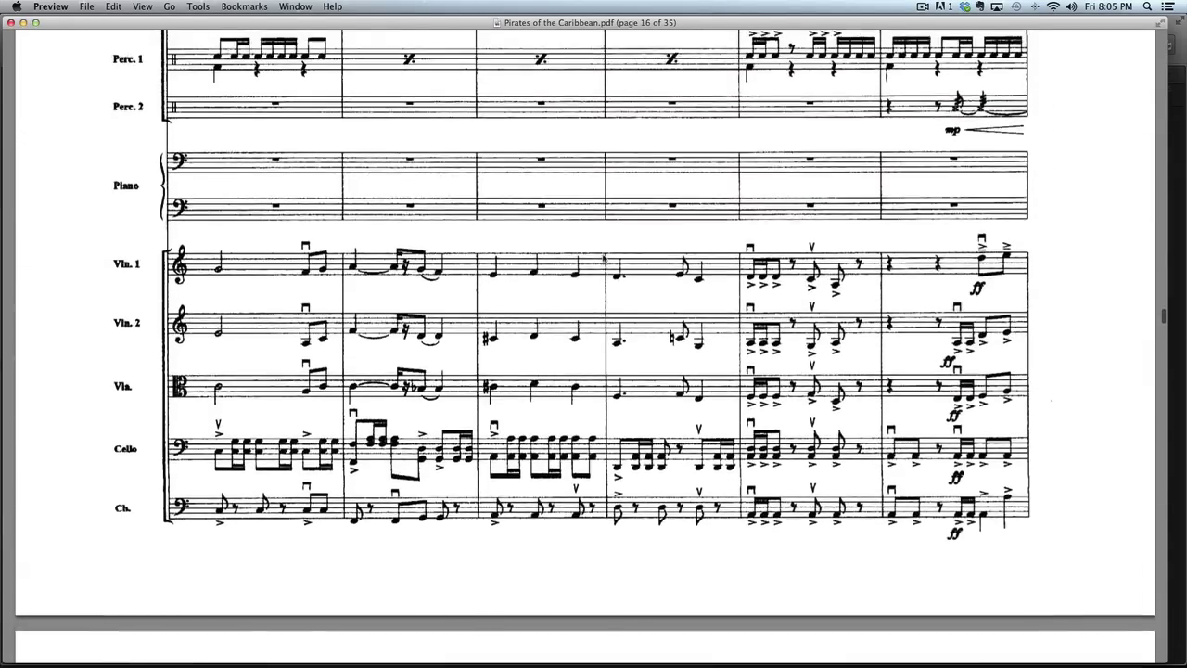
pyautogui.scroll(18, 603, 257)
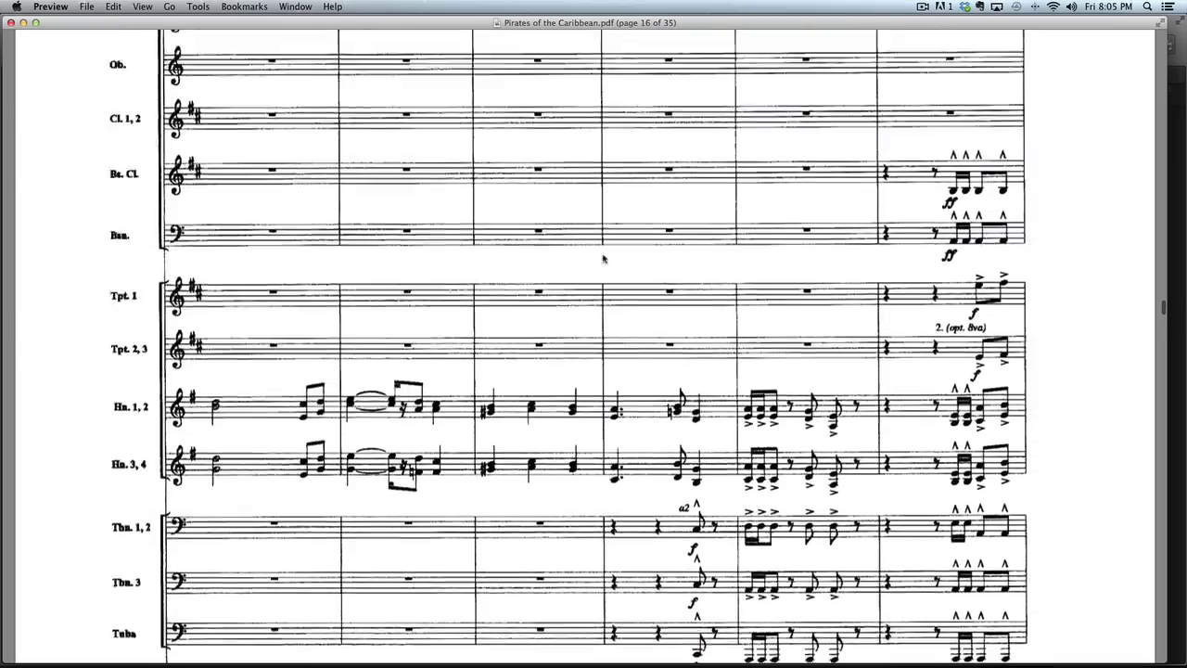
pyautogui.scroll(12, 603, 258)
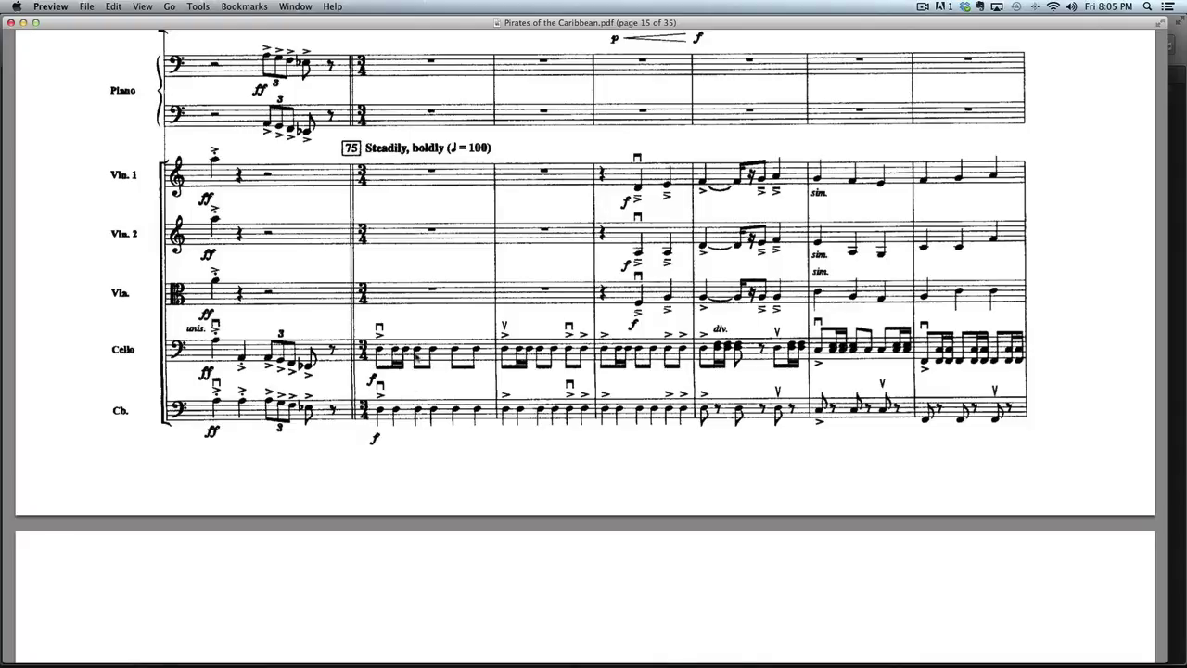
# Examine the cello and double bass rhythm from measure 75, plus the percussion, horn and upper string parts on page 15
pyautogui.scroll(2, 418, 357)
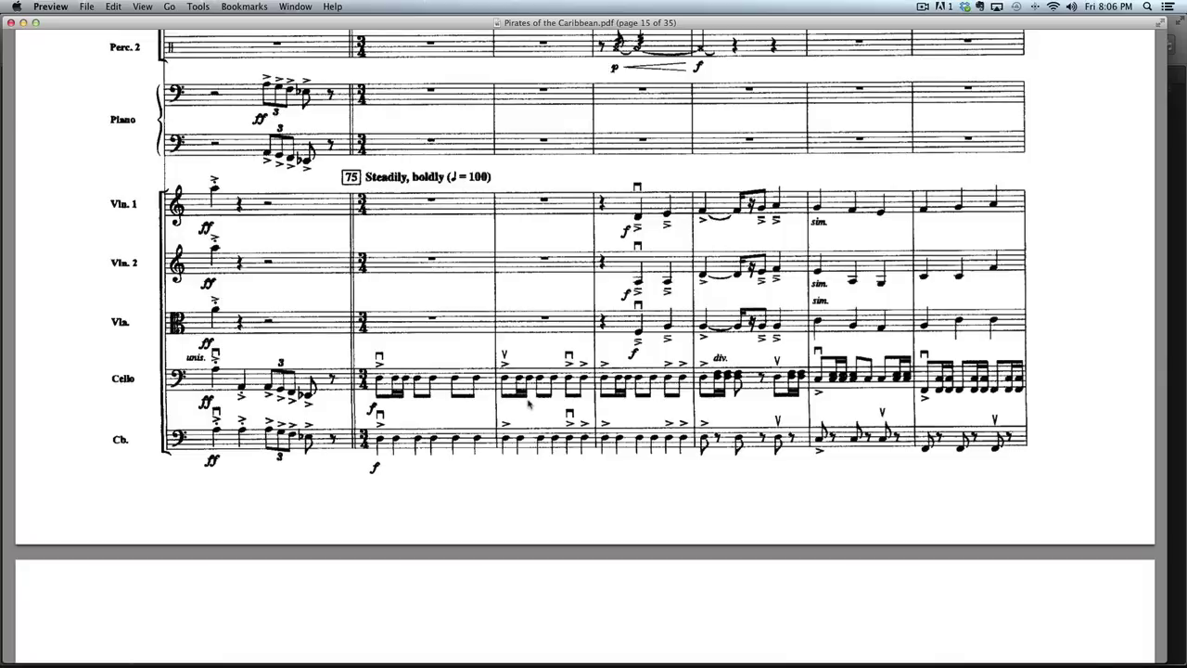
pyautogui.scroll(1, 528, 403)
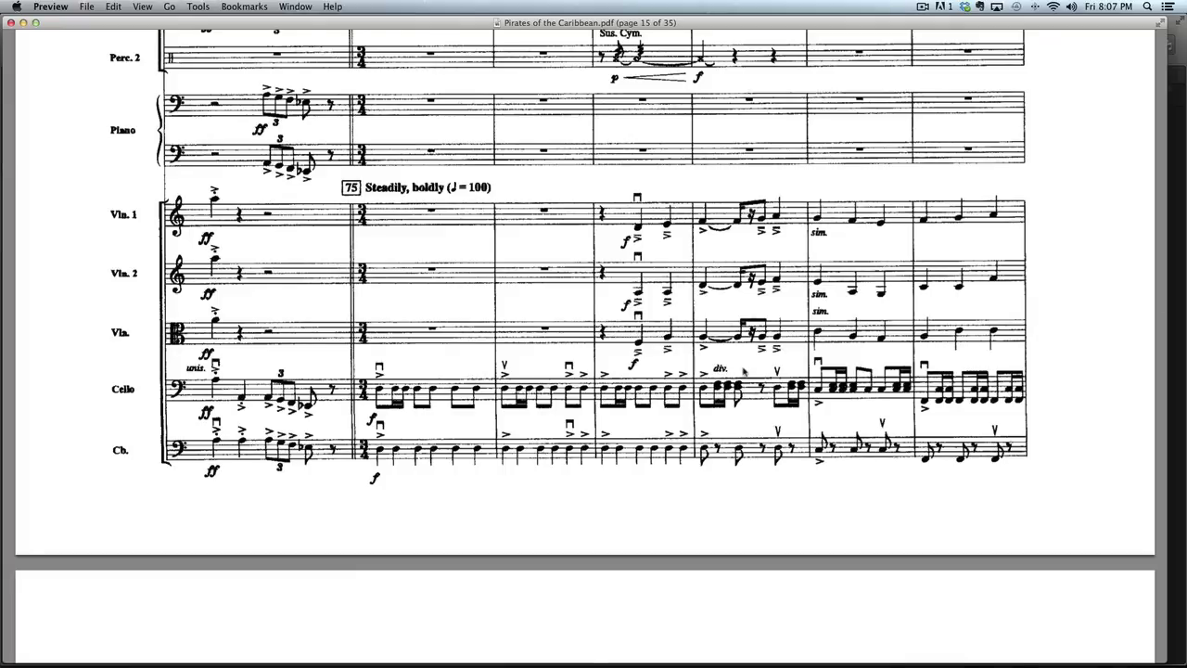
pyautogui.scroll(2, 744, 373)
pyautogui.scroll(10, 744, 372)
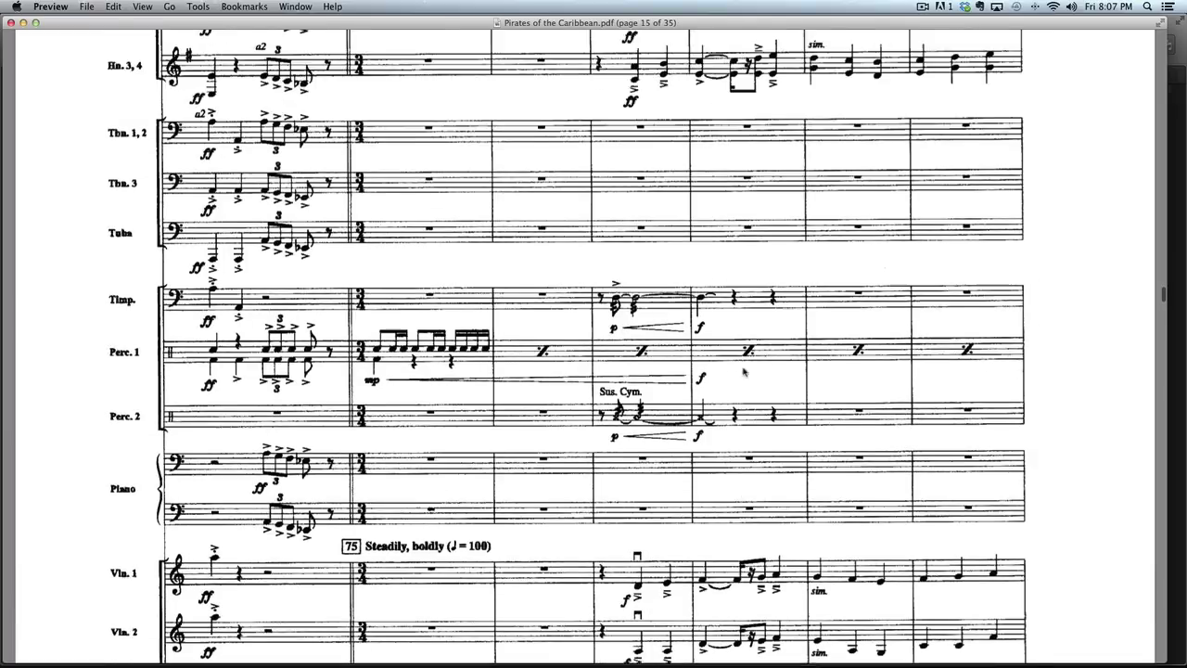
pyautogui.scroll(3, 743, 372)
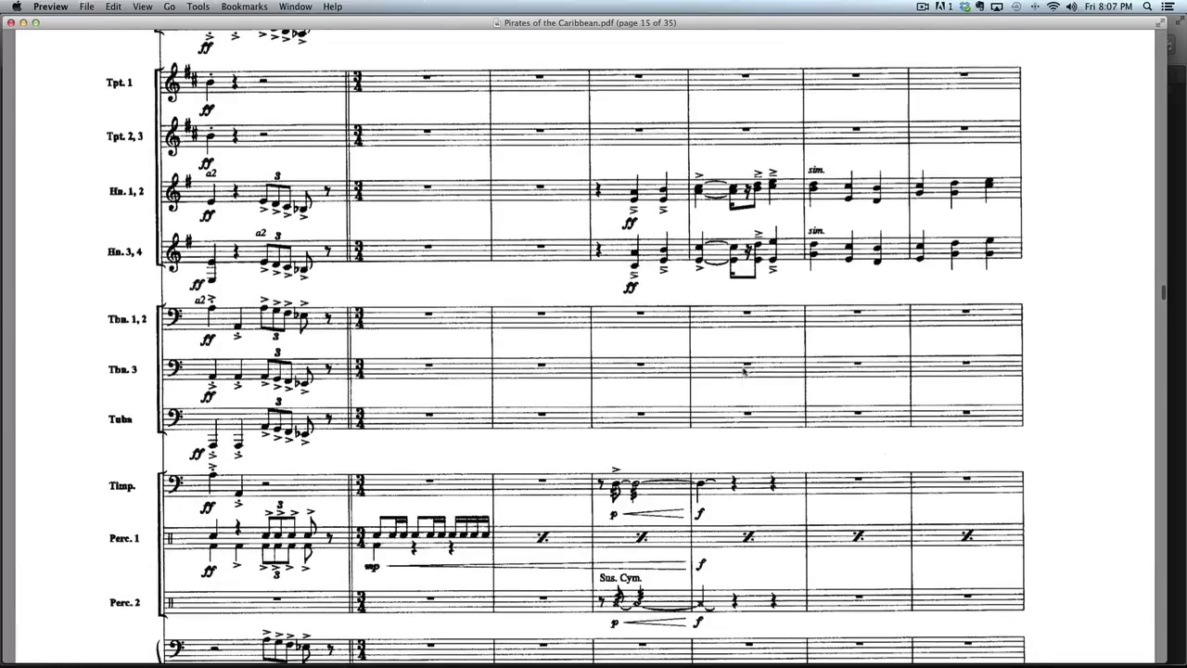
pyautogui.scroll(-11, 744, 371)
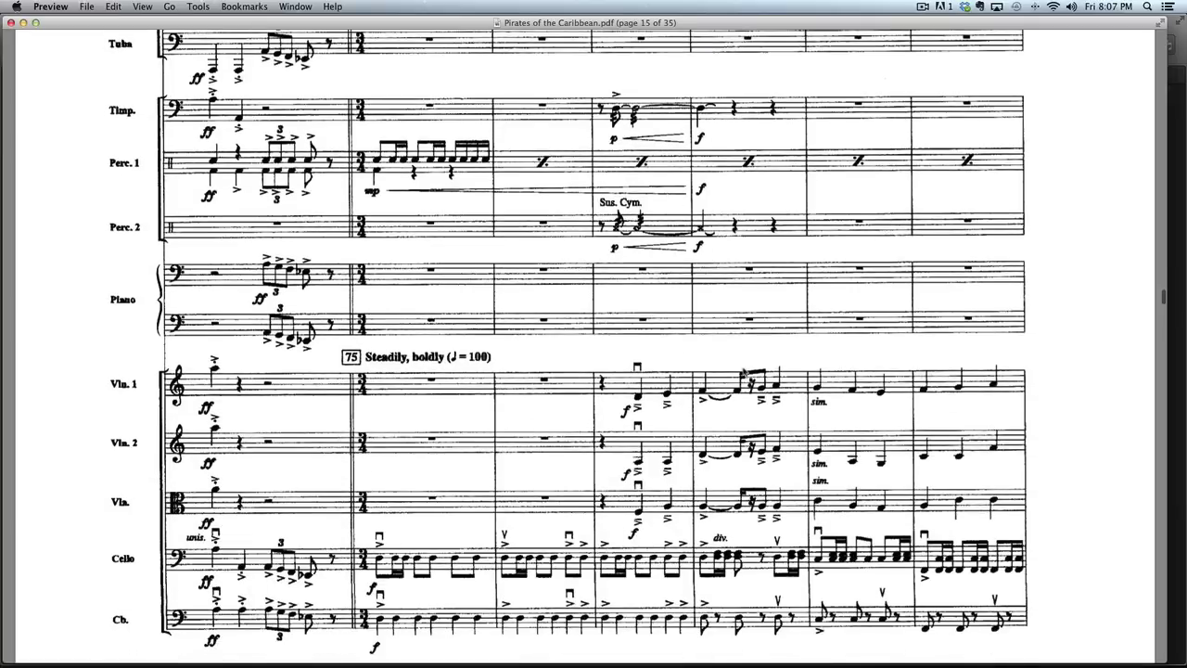
# Switch to the mockup project in Logic Pro X and collapse the Cello track stack
pyautogui.press('super+Tab')
pyautogui.press('super+Tab')
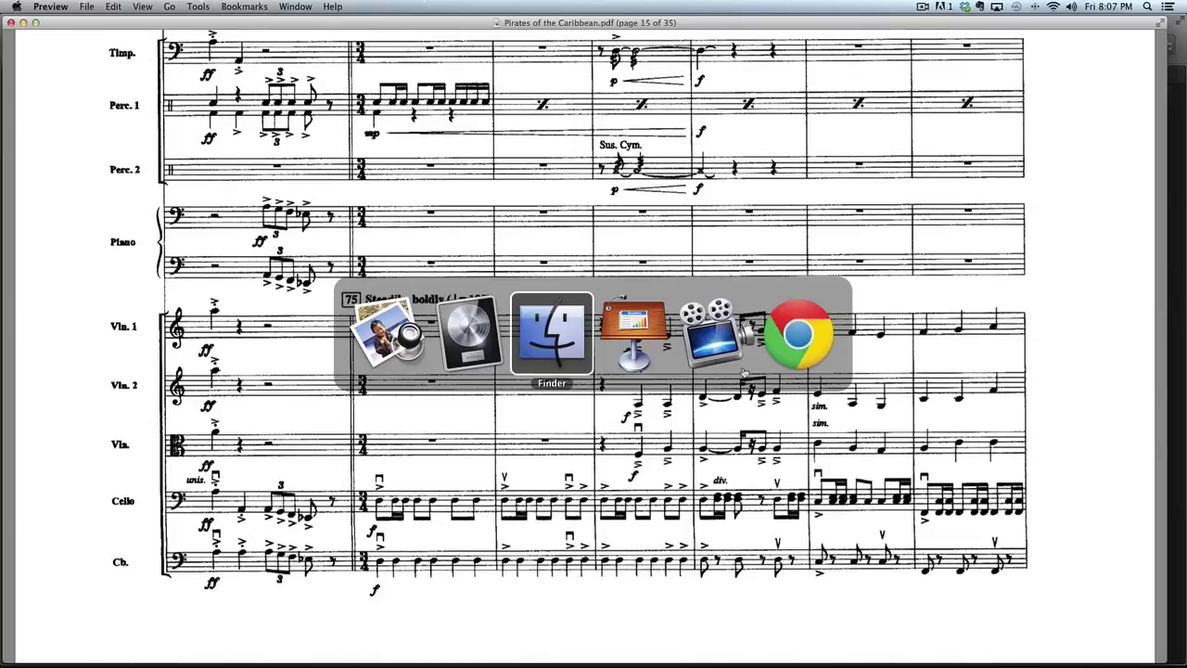
pyautogui.press('super+shift+Tab')
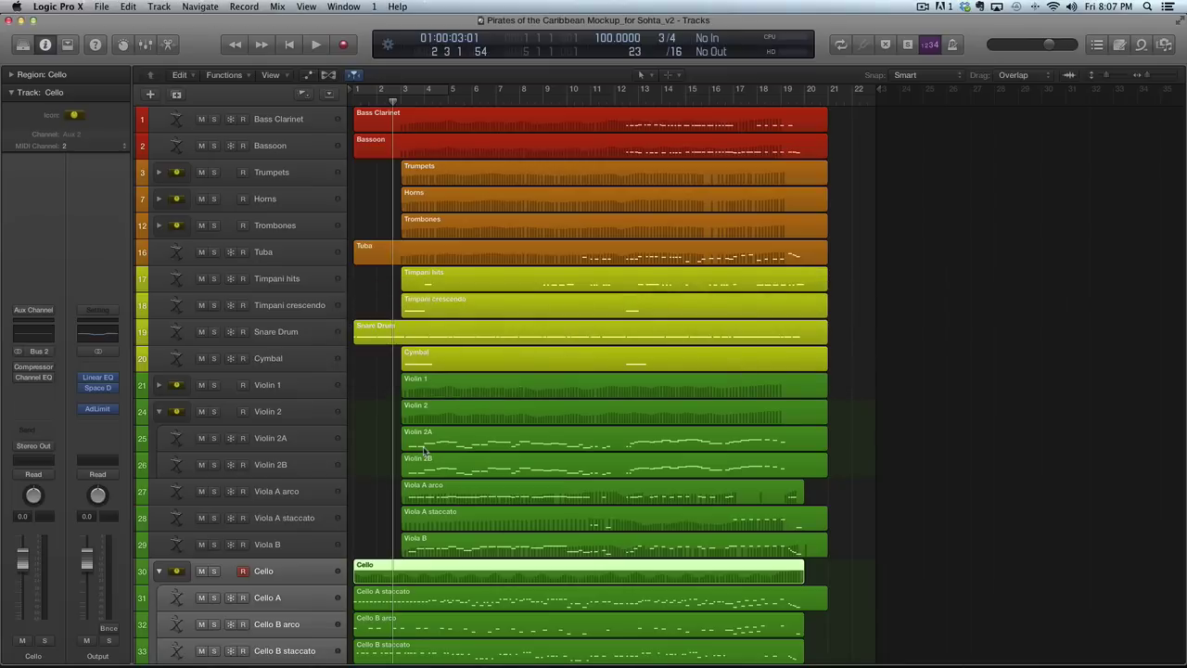
pyautogui.scroll(-1, 343, 499)
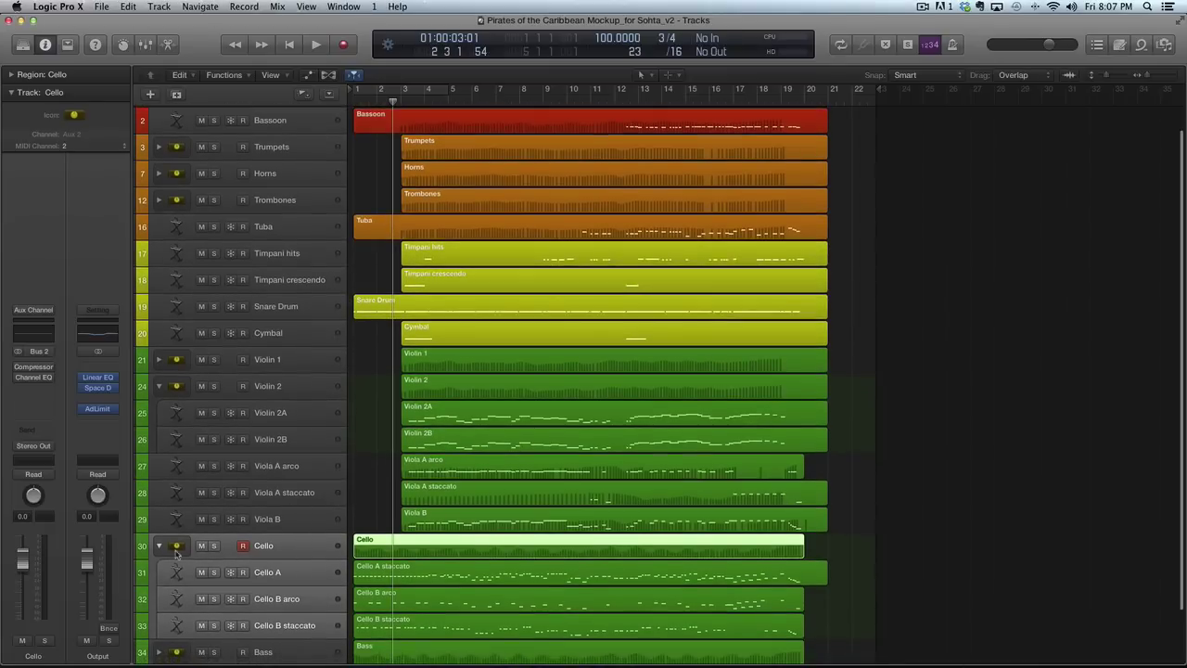
pyautogui.click(160, 546)
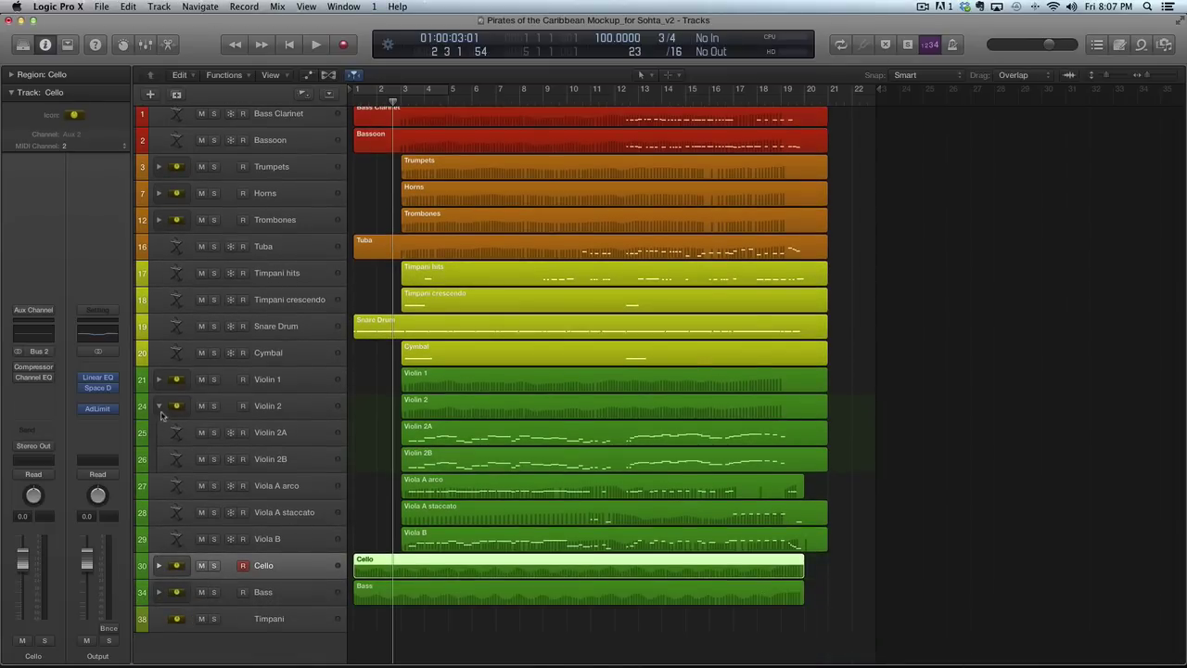
# Expand the Cello track stack and look over the mockup's tracks from Bass Clarinet down to Timpani
pyautogui.click(160, 565)
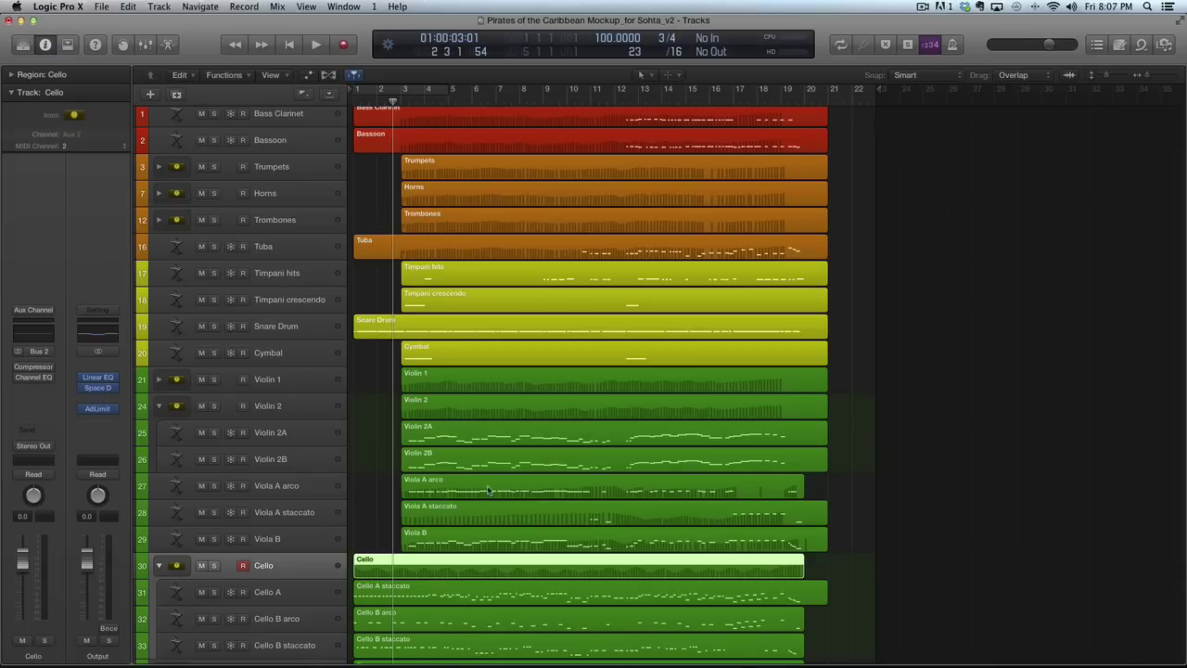
pyautogui.scroll(-1, 488, 488)
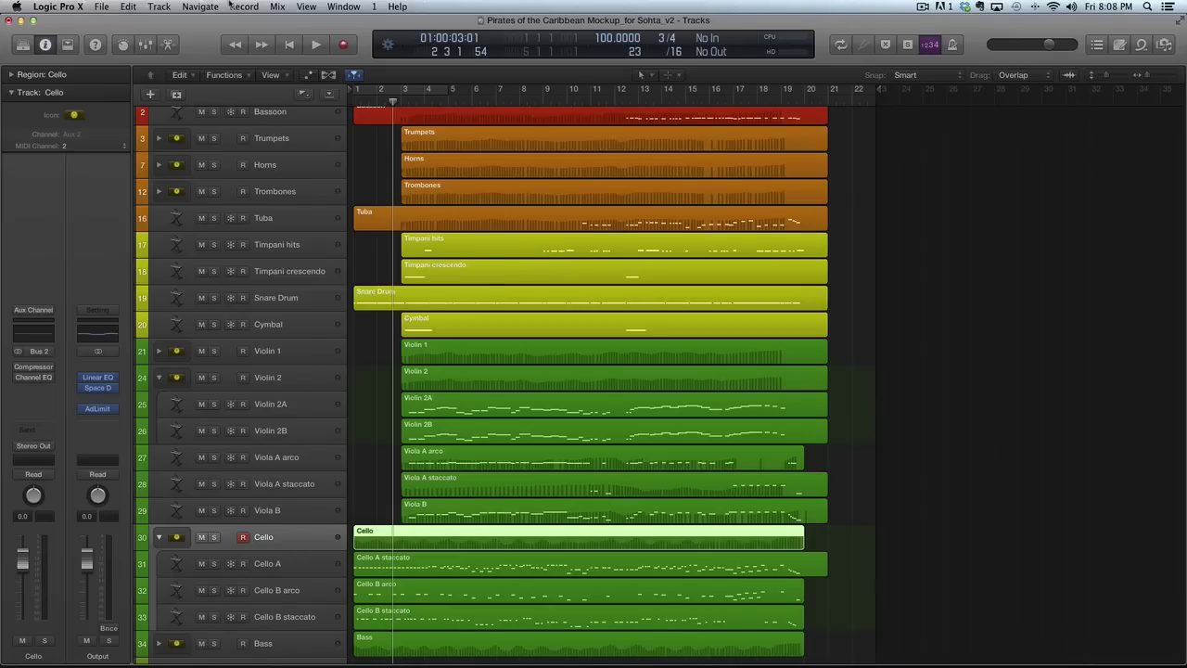
pyautogui.click(88, 6)
pyautogui.click(79, 4)
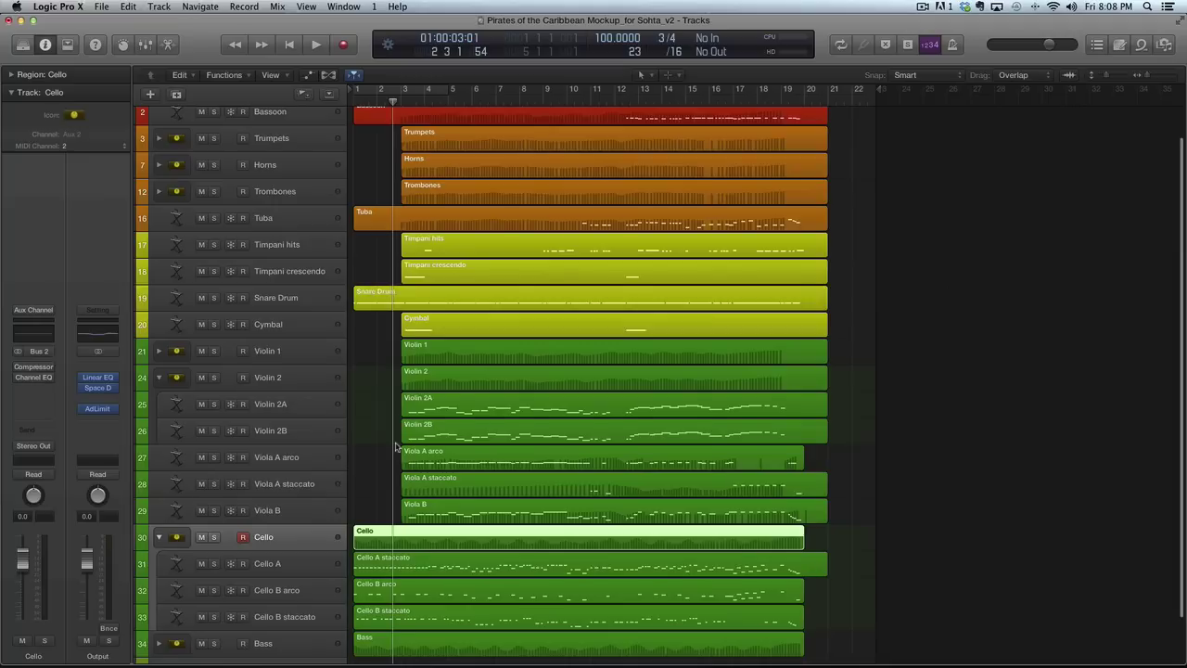
pyautogui.scroll(-2, 396, 448)
pyautogui.scroll(-1, 396, 447)
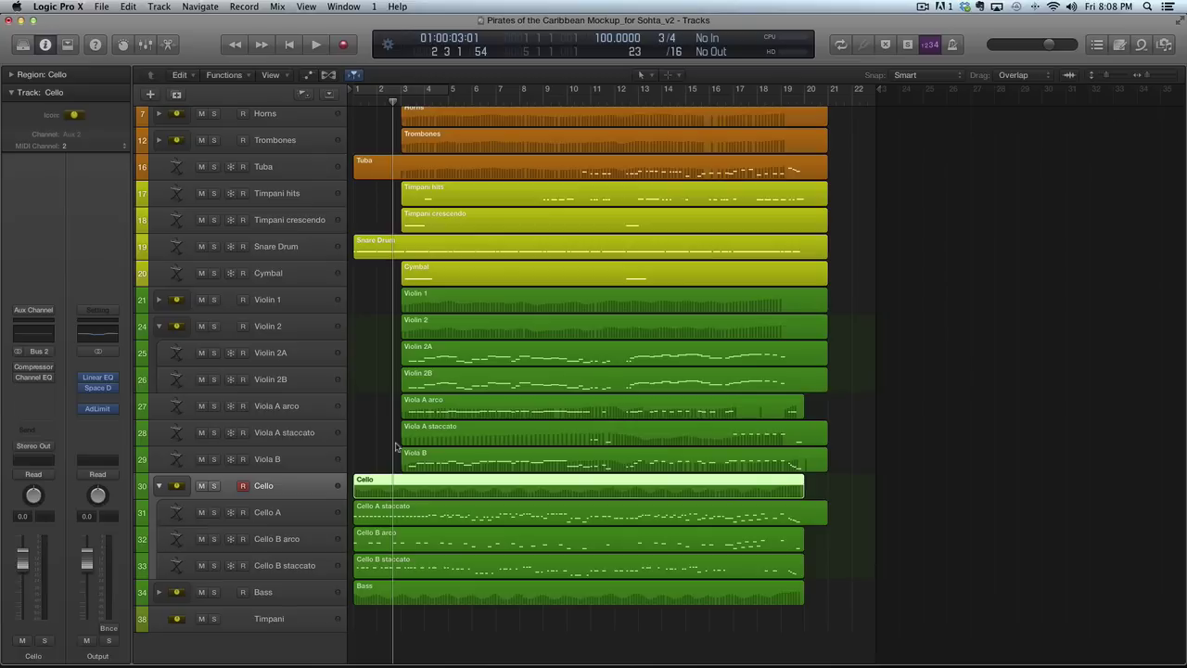
pyautogui.click(899, 308)
pyautogui.scroll(3, 900, 308)
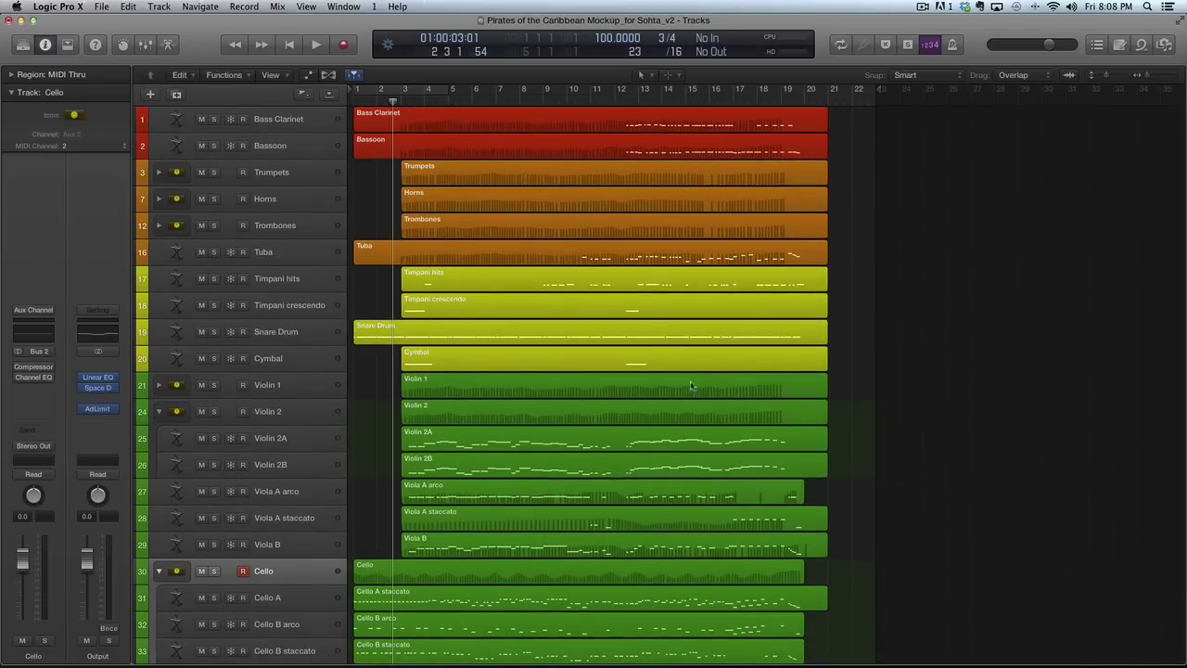
pyautogui.scroll(-2, 365, 494)
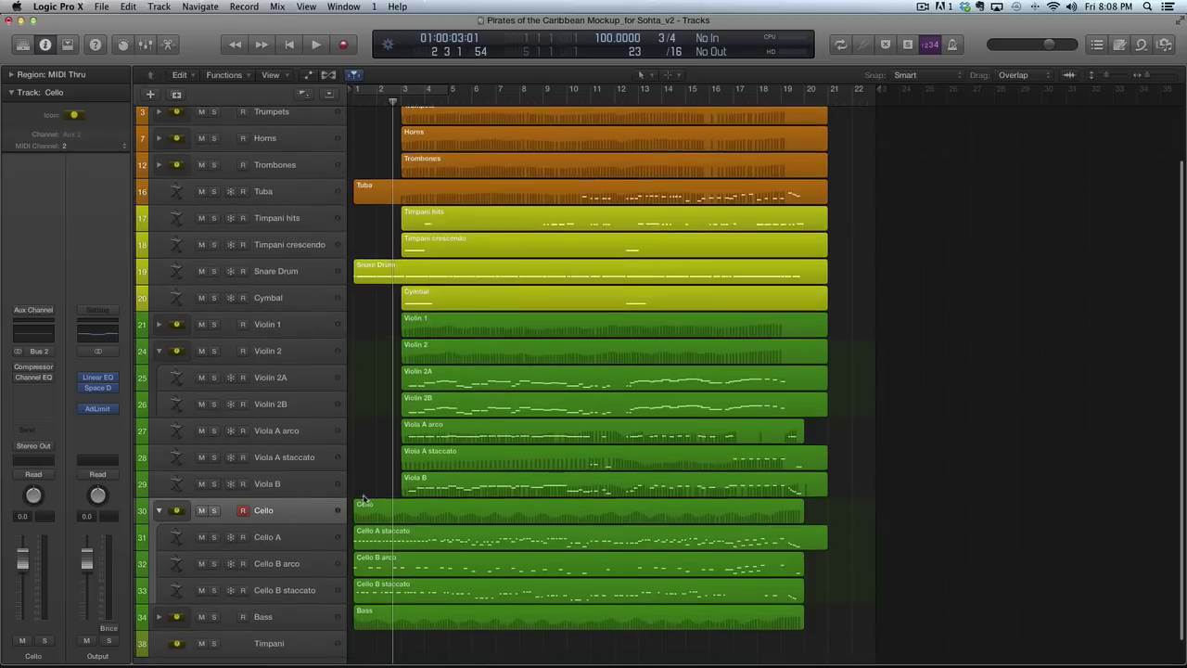
# Examine the Cello region's Expression controller curve in the Piano Roll, close the editor and clear the region selection
pyautogui.click(282, 513)
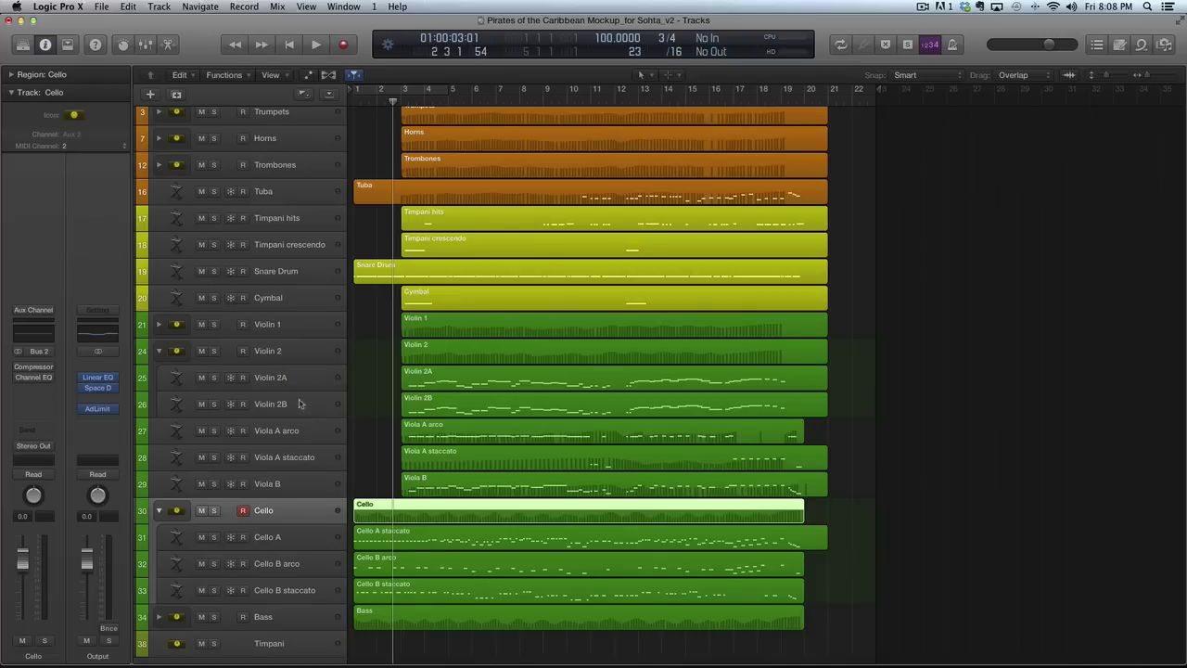
pyautogui.scroll(-1, 306, 436)
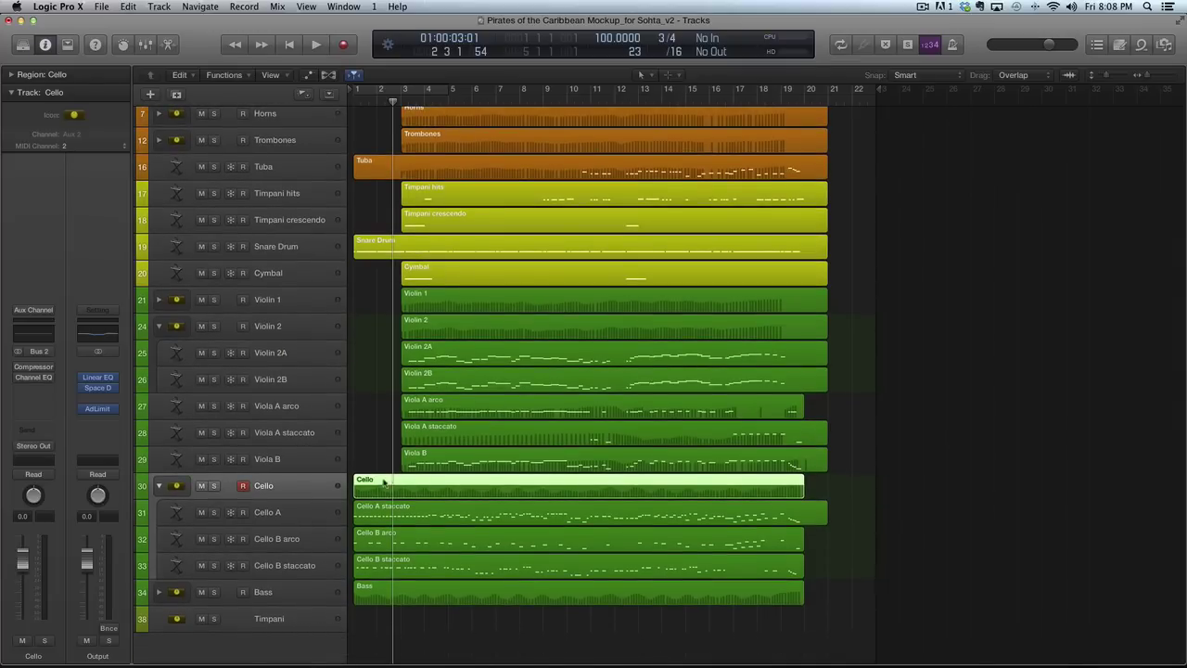
pyautogui.doubleClick(385, 490)
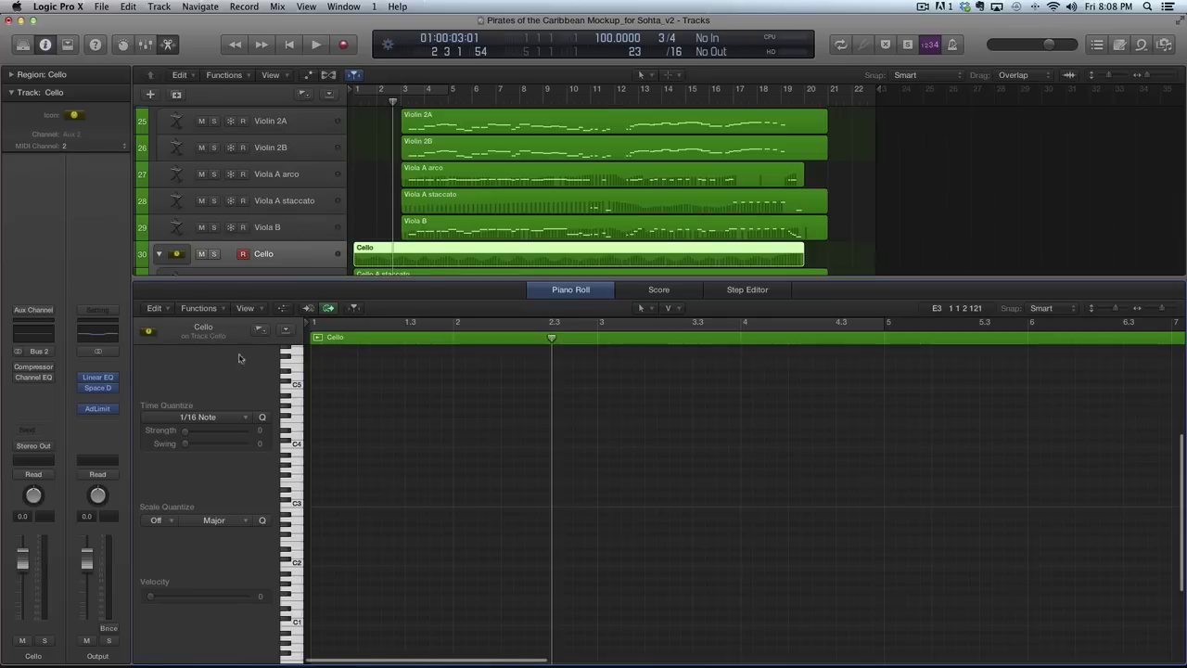
pyautogui.click(285, 308)
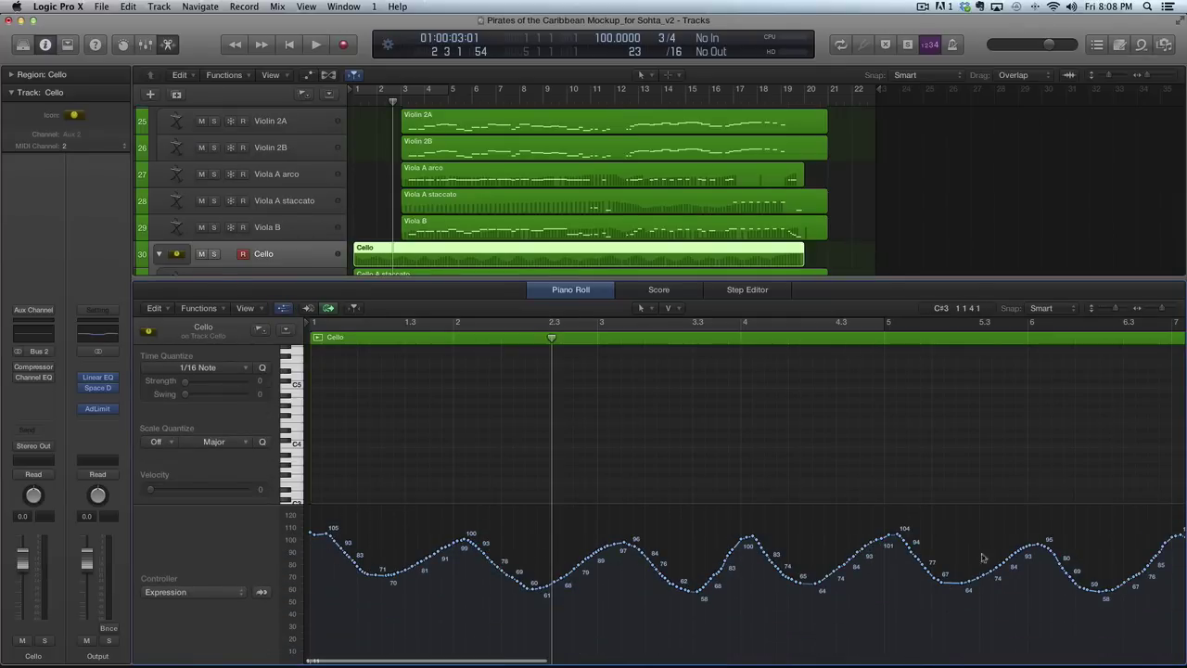
pyautogui.click(282, 308)
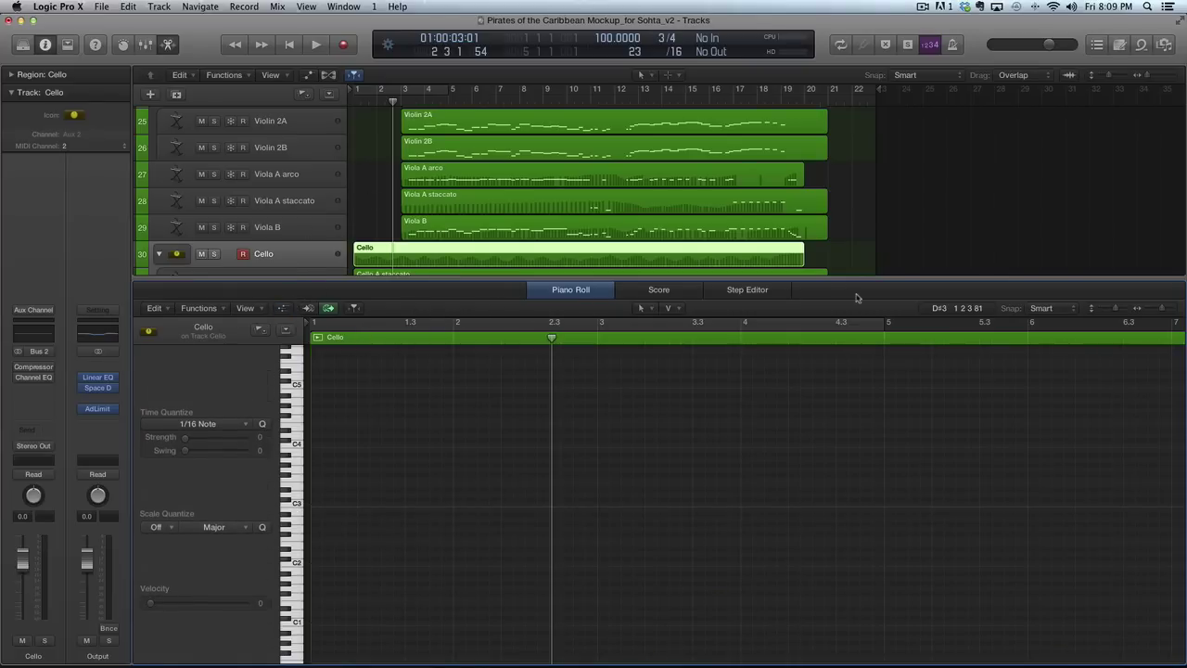
pyautogui.press('e')
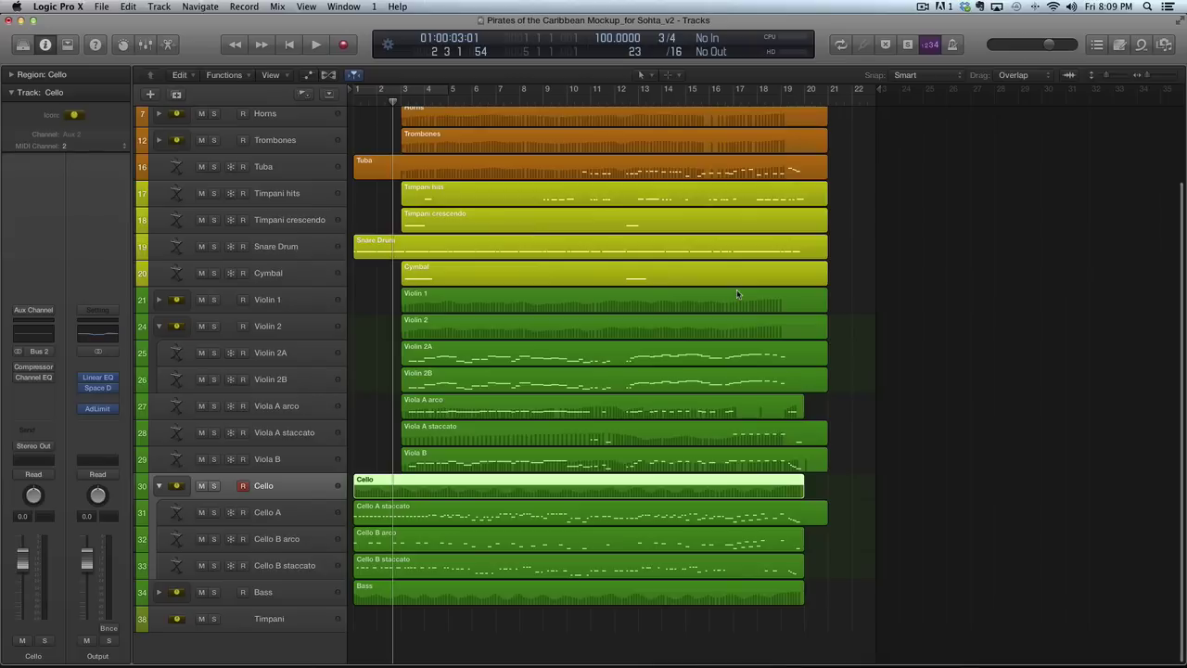
pyautogui.click(386, 420)
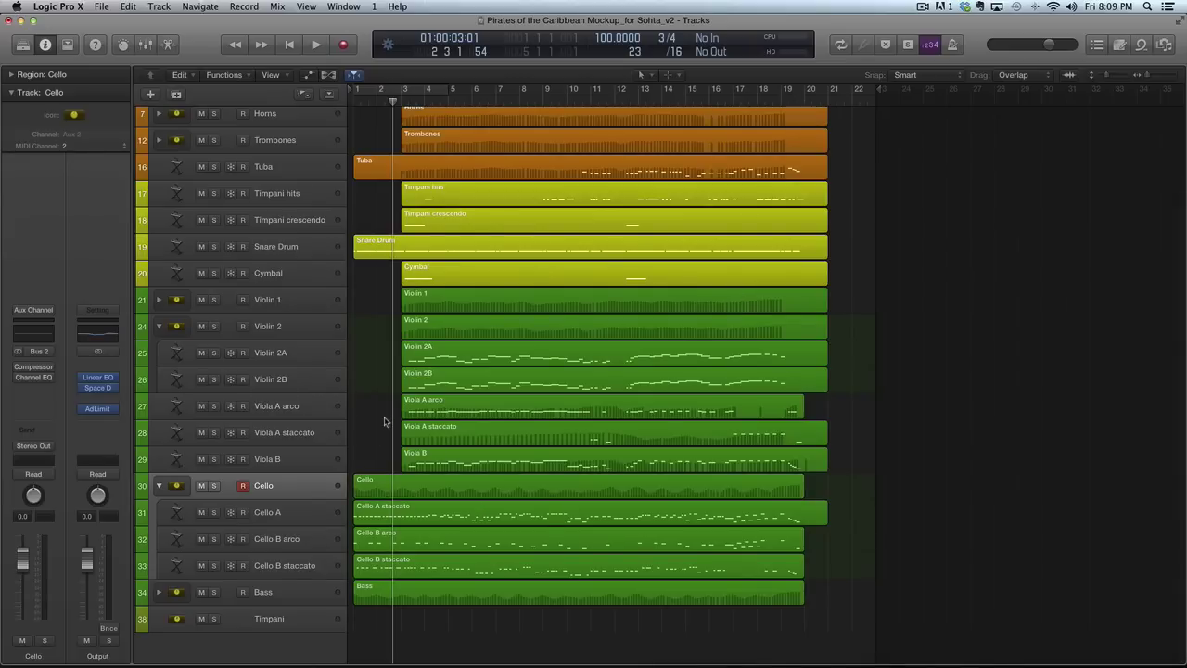
# Play the whole mockup from bar 1 past the last regions and stop playback
pyautogui.scroll(1, 384, 421)
pyautogui.scroll(2, 384, 421)
pyautogui.press('Return')
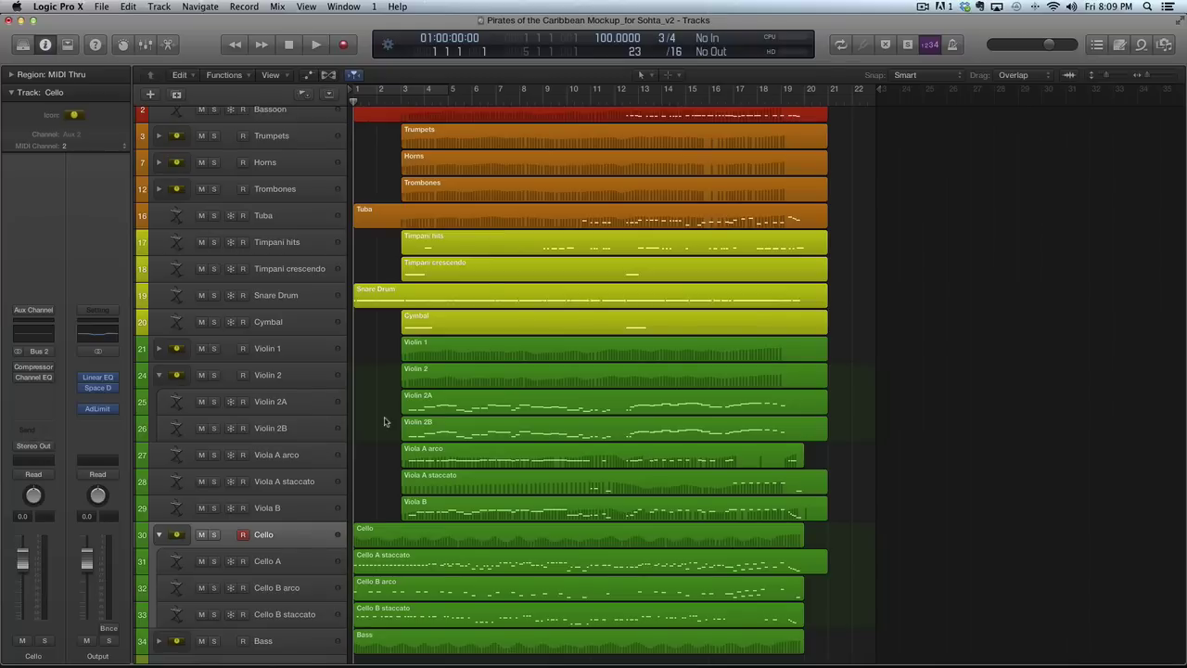
pyautogui.press('space')
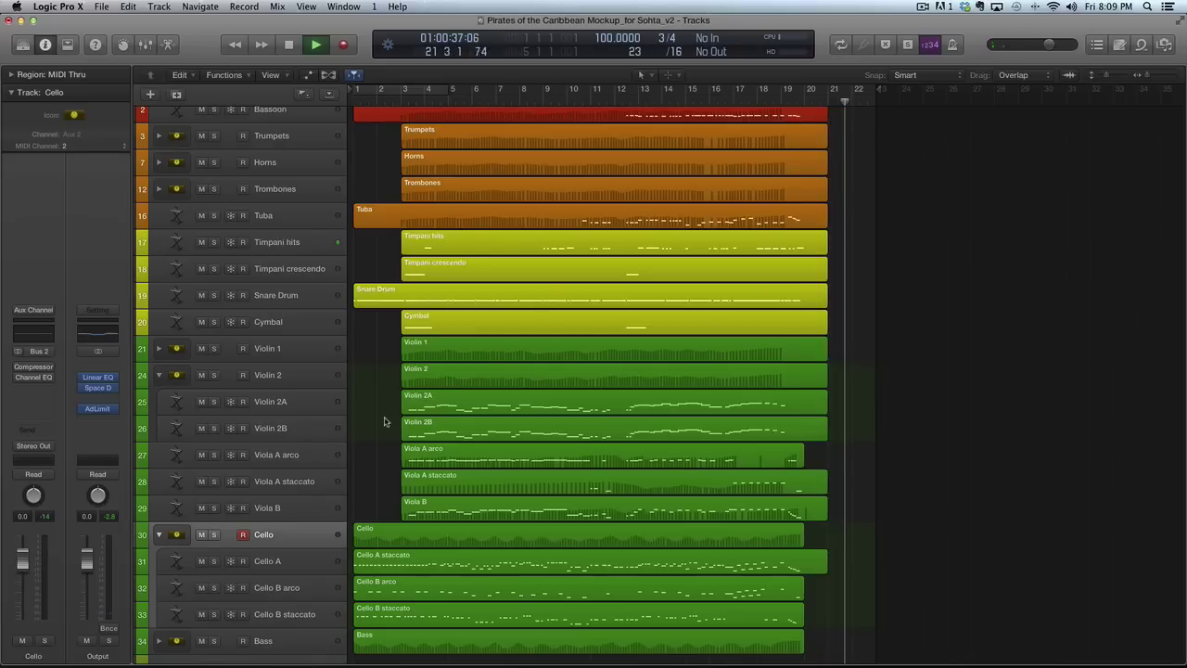
pyautogui.press('space')
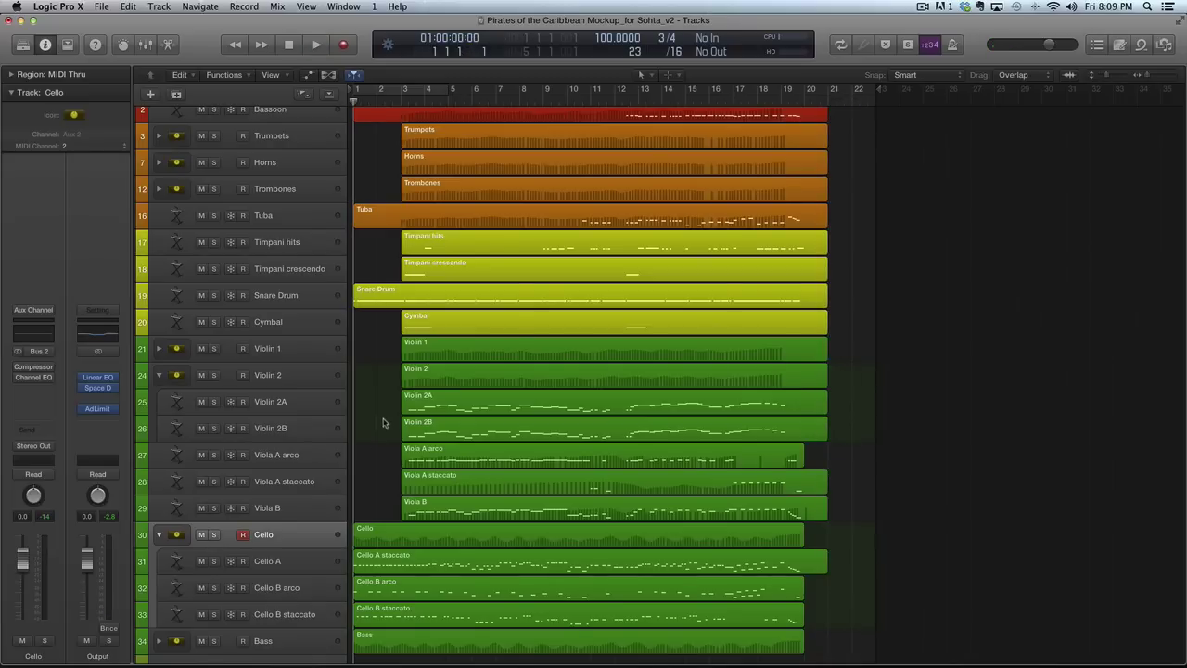
pyautogui.scroll(-2, 387, 456)
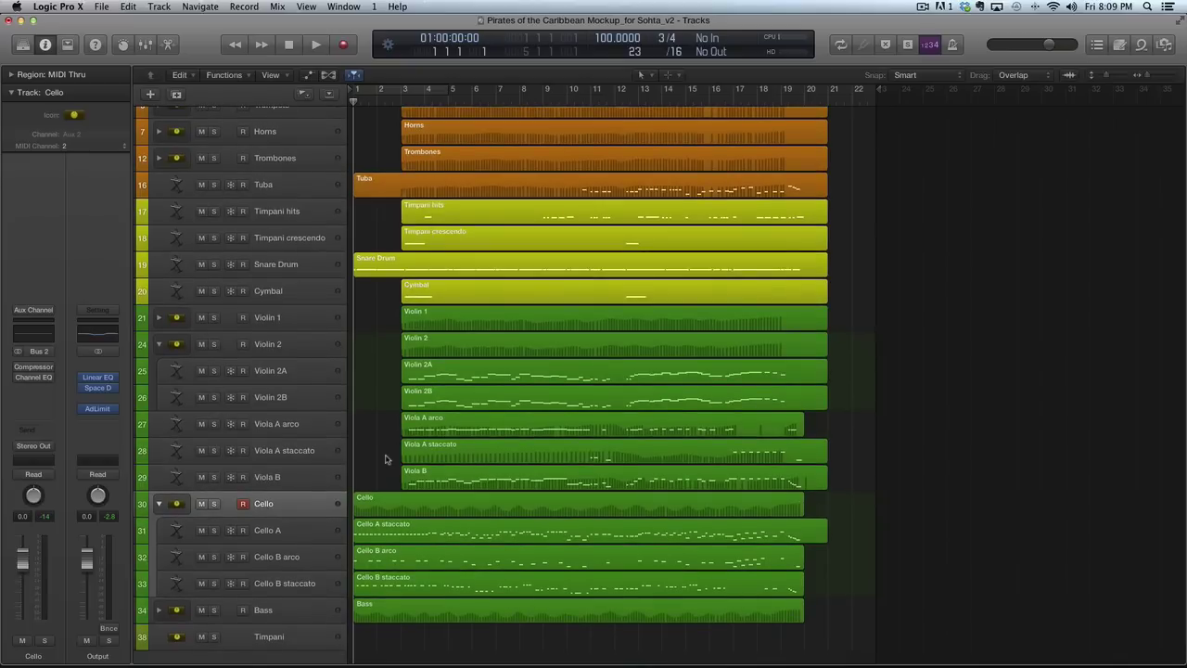
pyautogui.scroll(-1, 387, 458)
pyautogui.scroll(3, 387, 458)
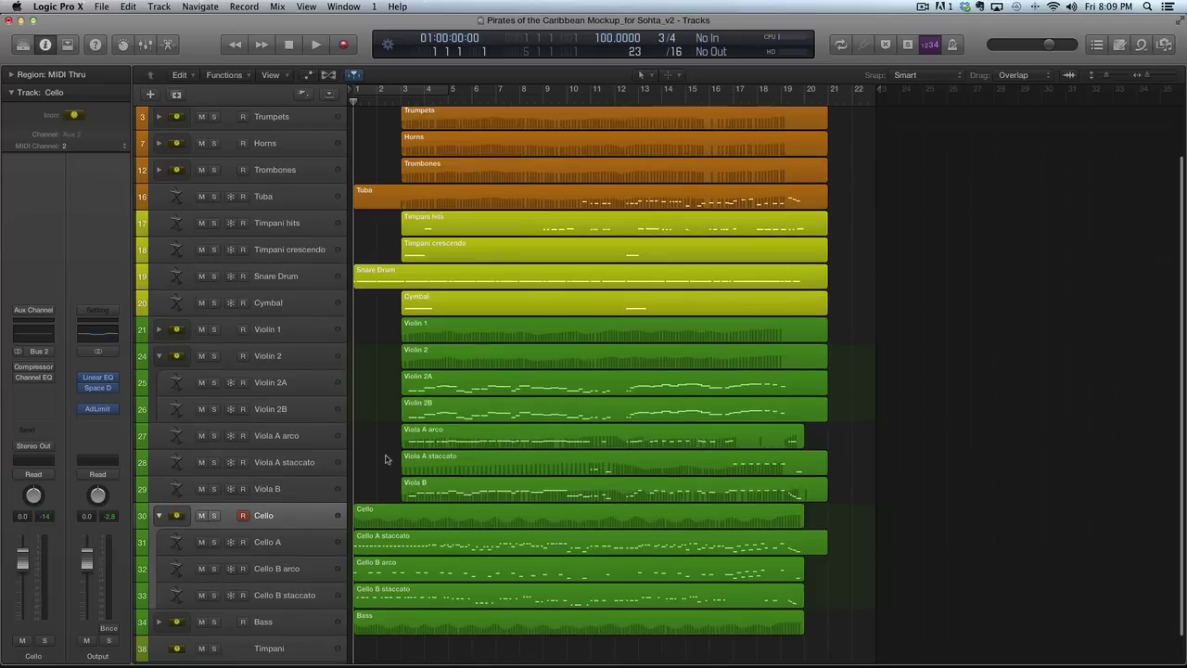
pyautogui.scroll(-1, 385, 458)
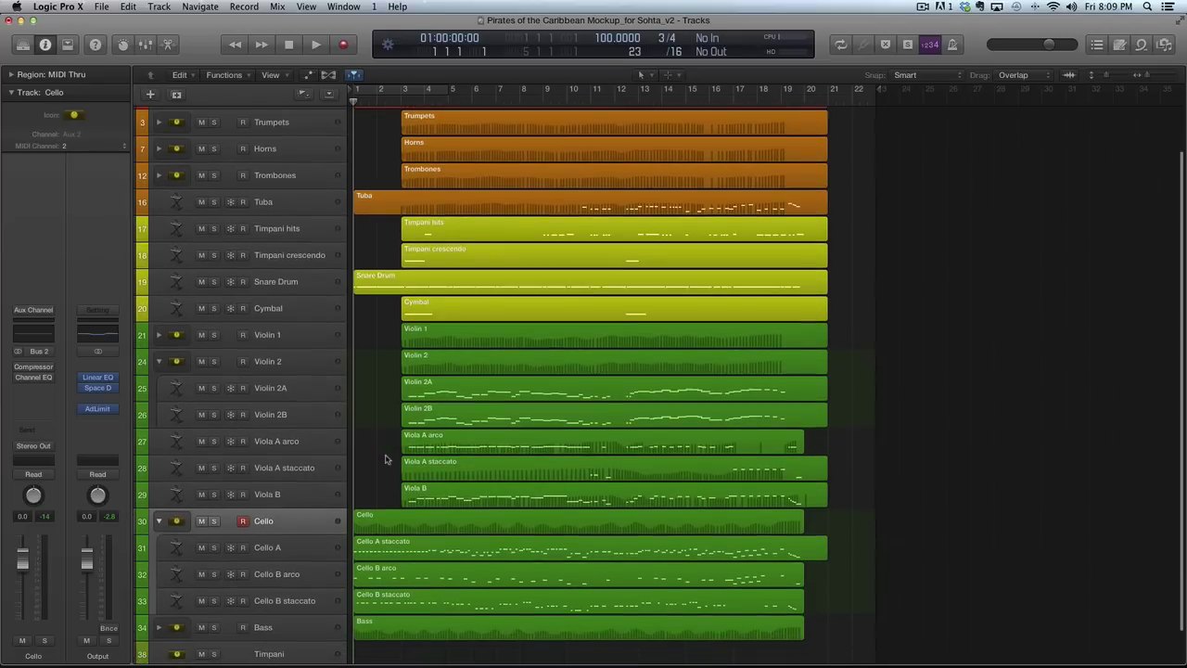
pyautogui.scroll(-1, 387, 458)
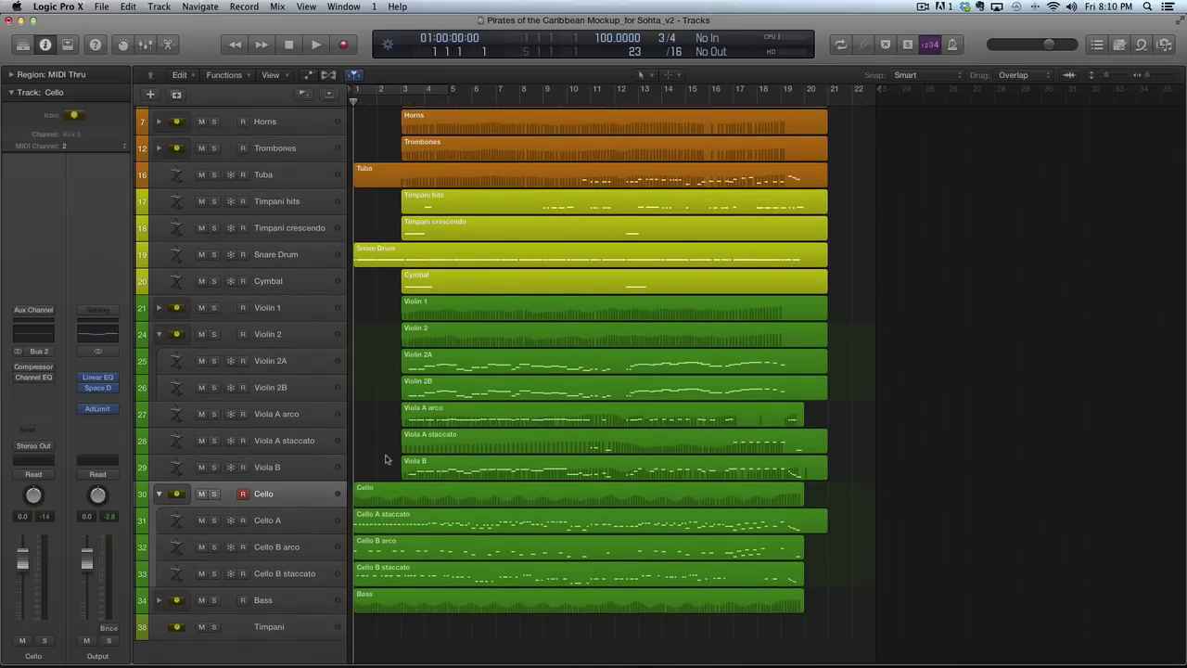
# Switch to Finder and open the Pirates of the Caribbean Mockup_for Sohta project, closing the v2 project without saving its changes
pyautogui.press('super+Tab')
pyautogui.press('super+Tab')
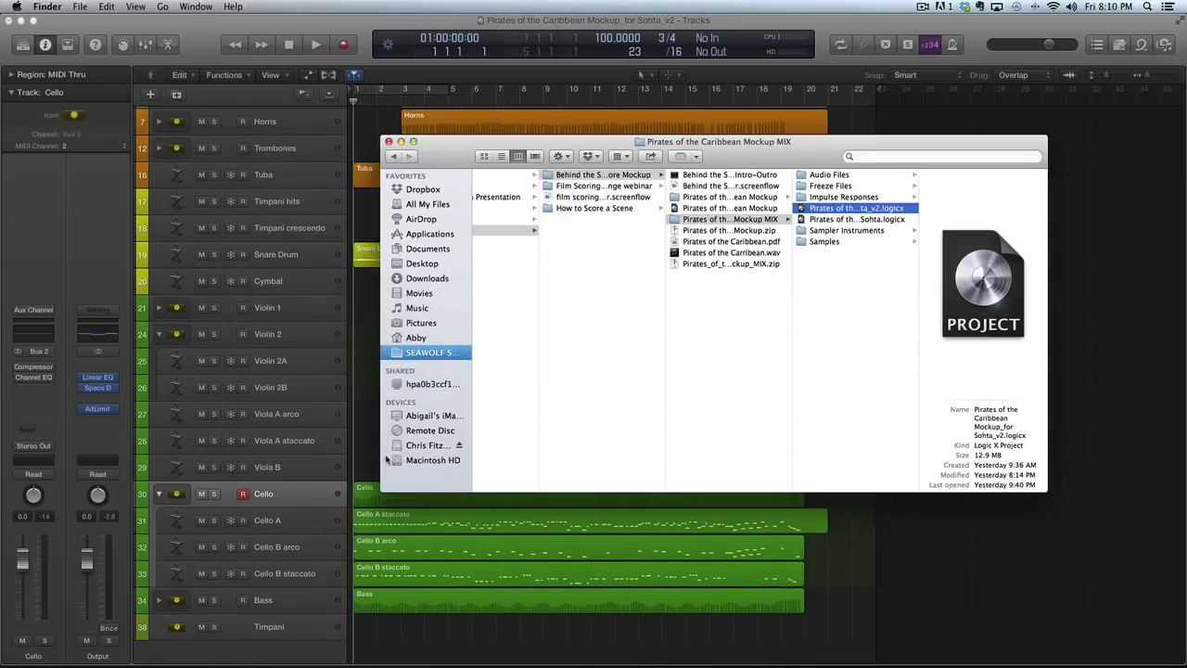
pyautogui.press('Down')
pyautogui.press('super+o')
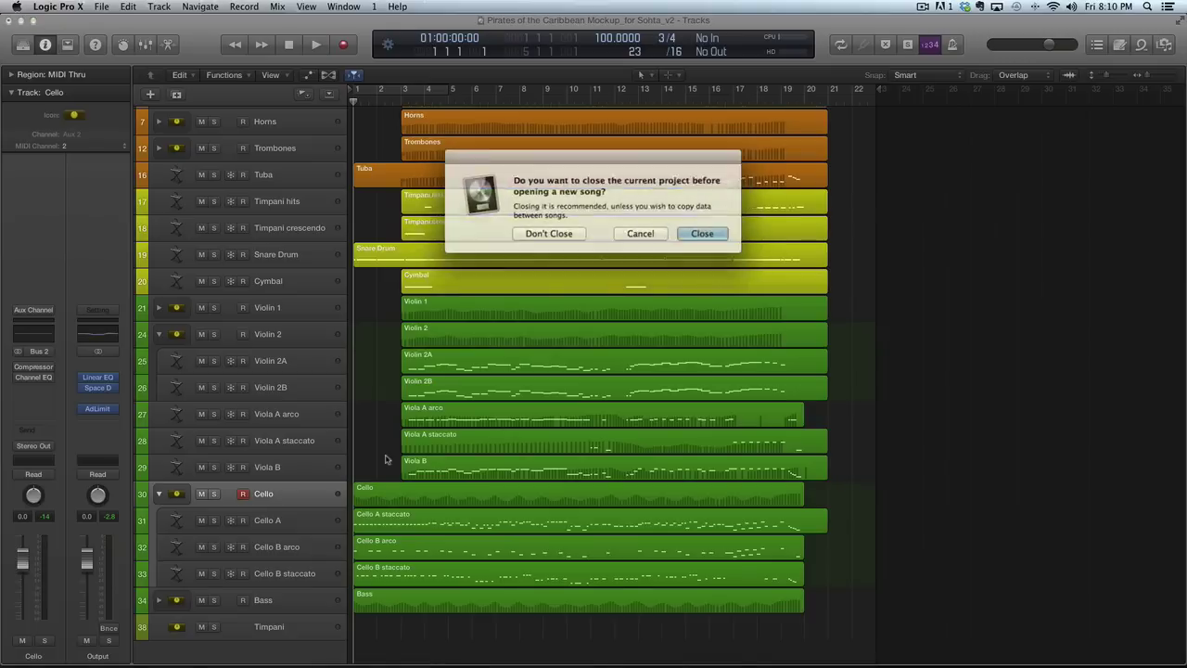
pyautogui.click(705, 238)
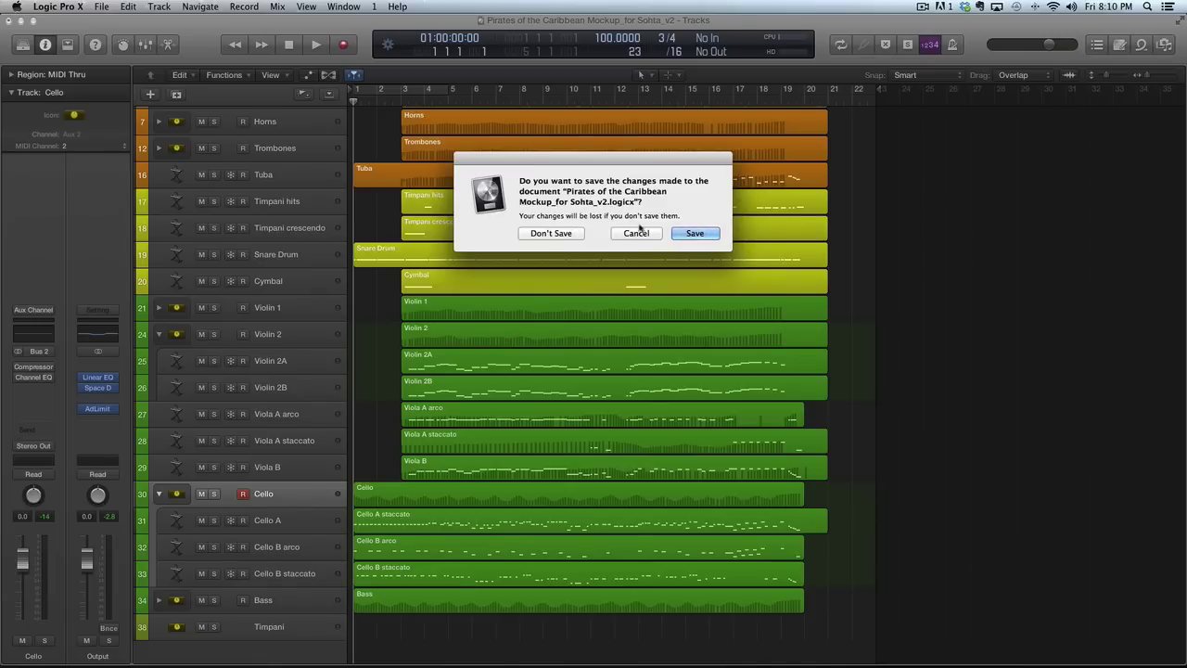
pyautogui.click(559, 233)
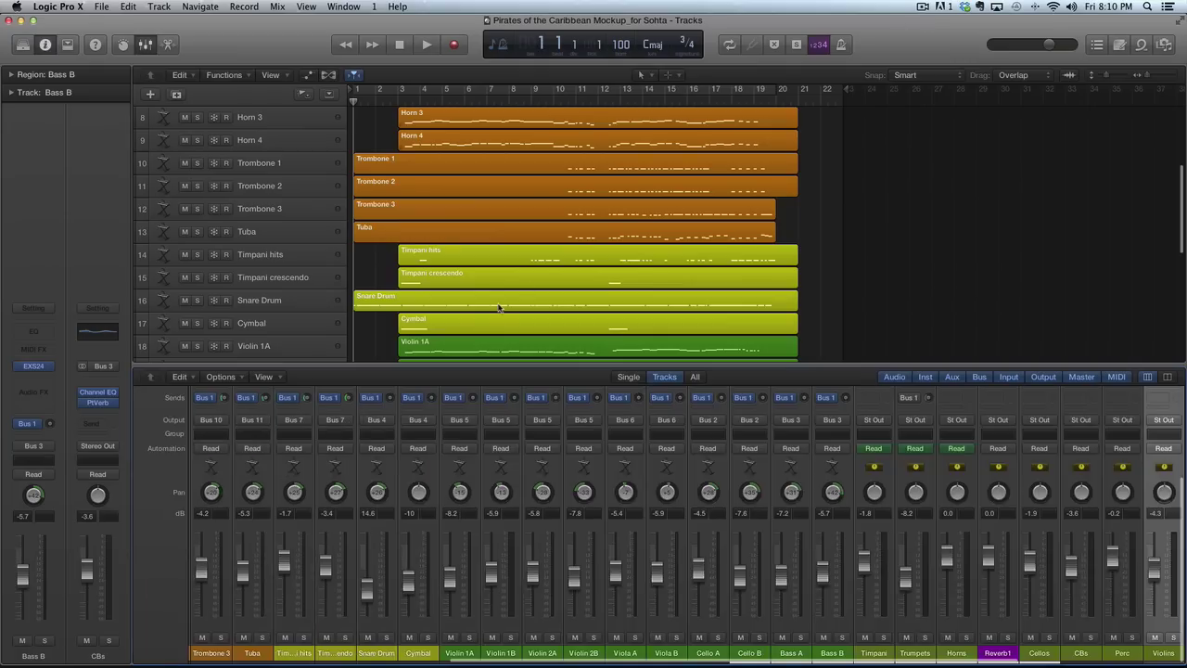
# Hide the Mixer and review the full track list from Bass Clarinet down to Bass B
pyautogui.press('p')
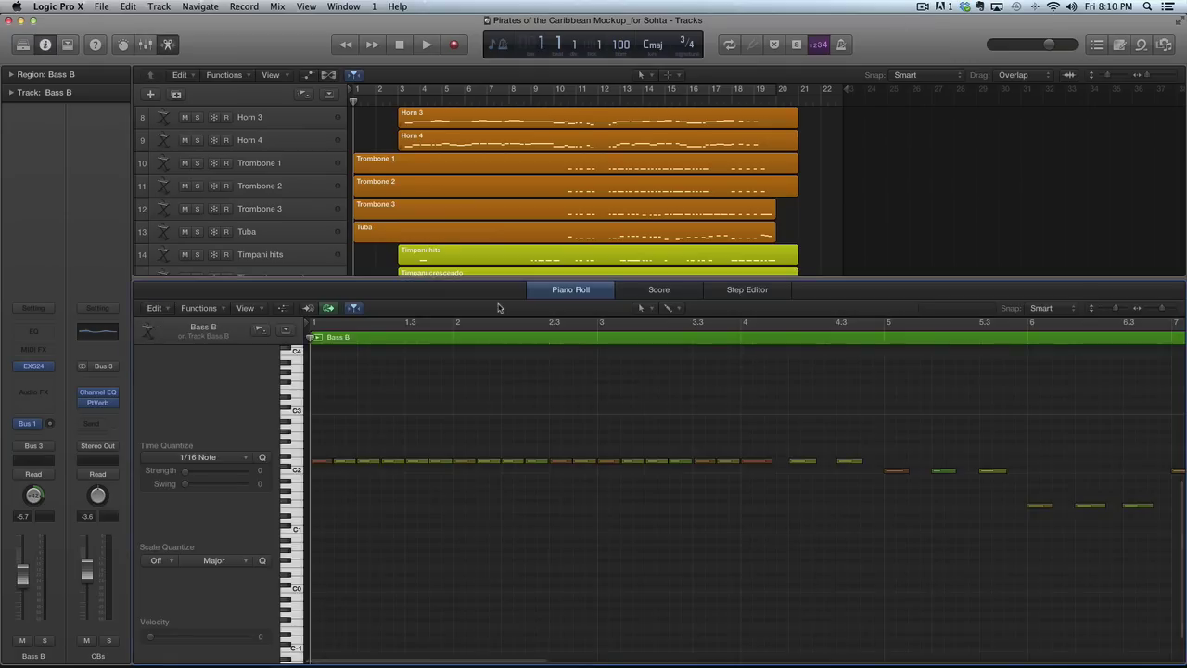
pyautogui.press('p')
pyautogui.scroll(5, 242, 255)
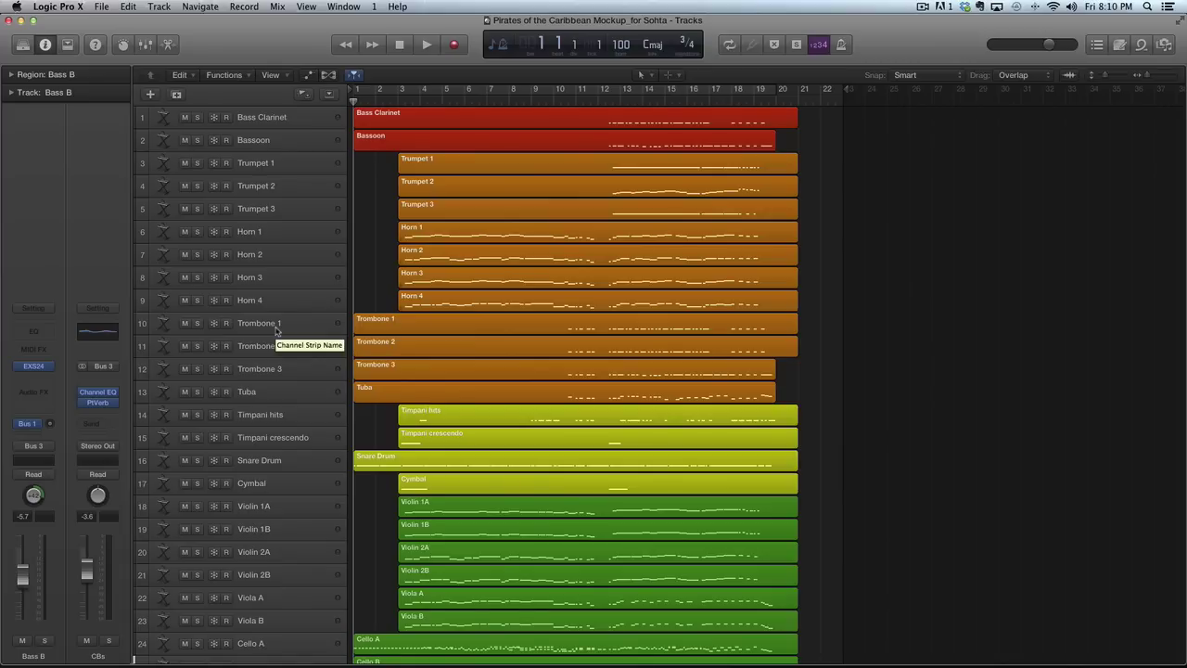
pyautogui.scroll(-3, 264, 399)
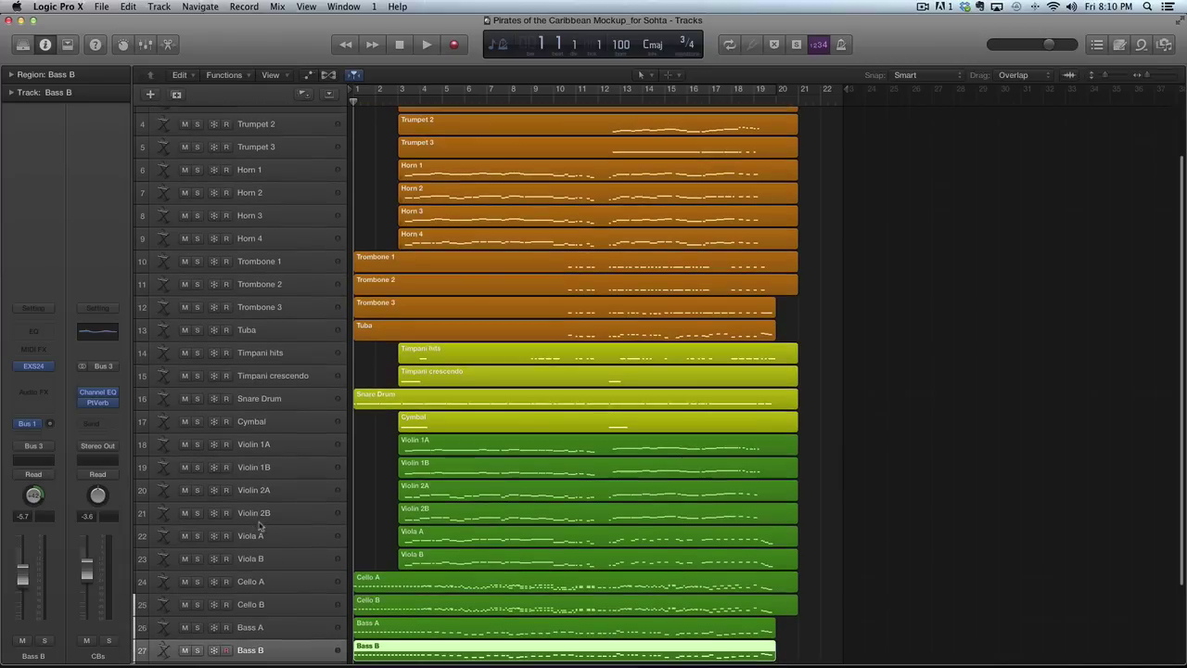
# Check which instrument the Violin 1A track uses, and inspect the EXS24 sampler window of the Timpani hits track before closing it
pyautogui.click(255, 447)
pyautogui.moveTo(28, 362)
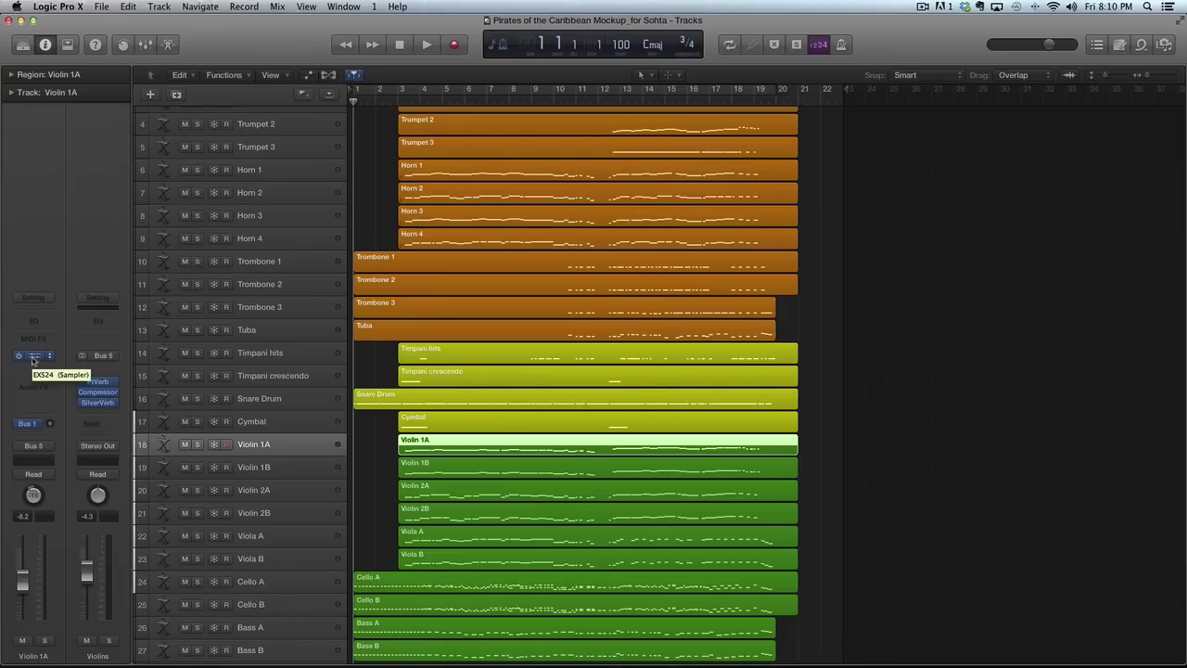
pyautogui.scroll(3, 188, 176)
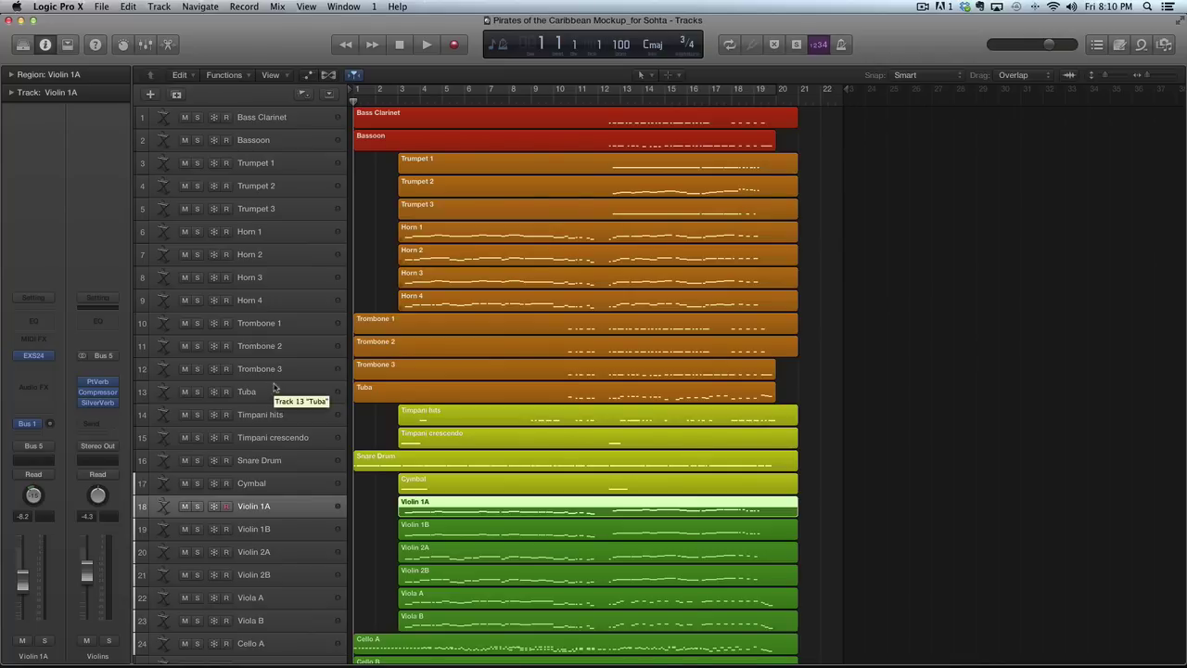
pyautogui.click(271, 417)
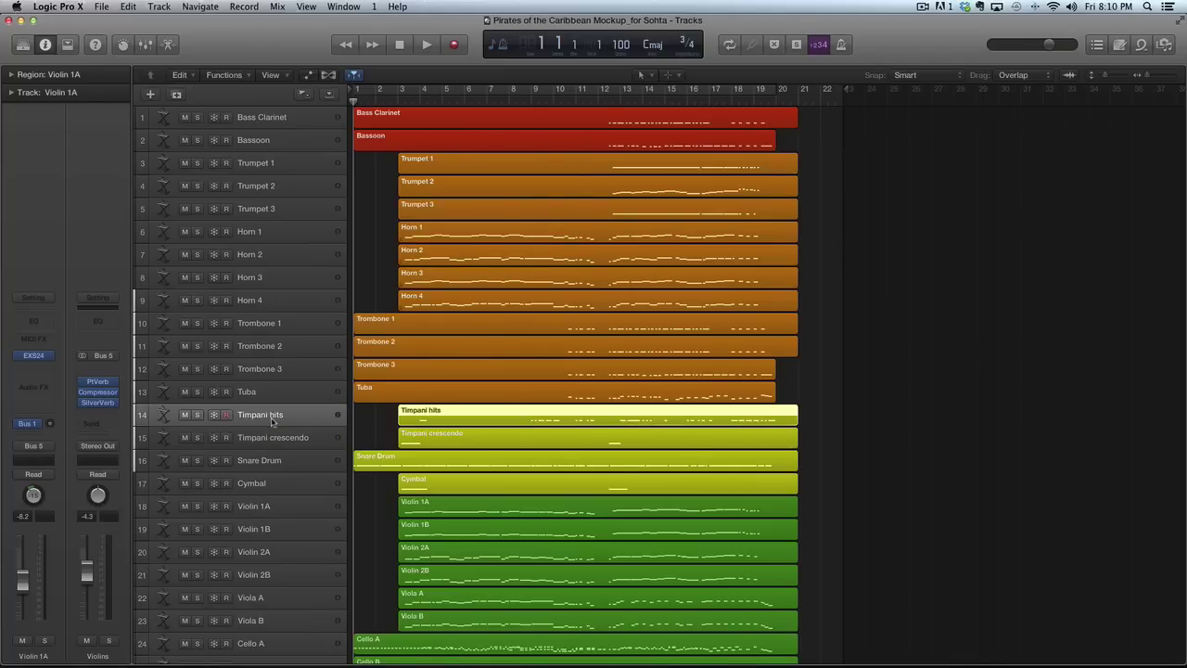
pyautogui.click(34, 368)
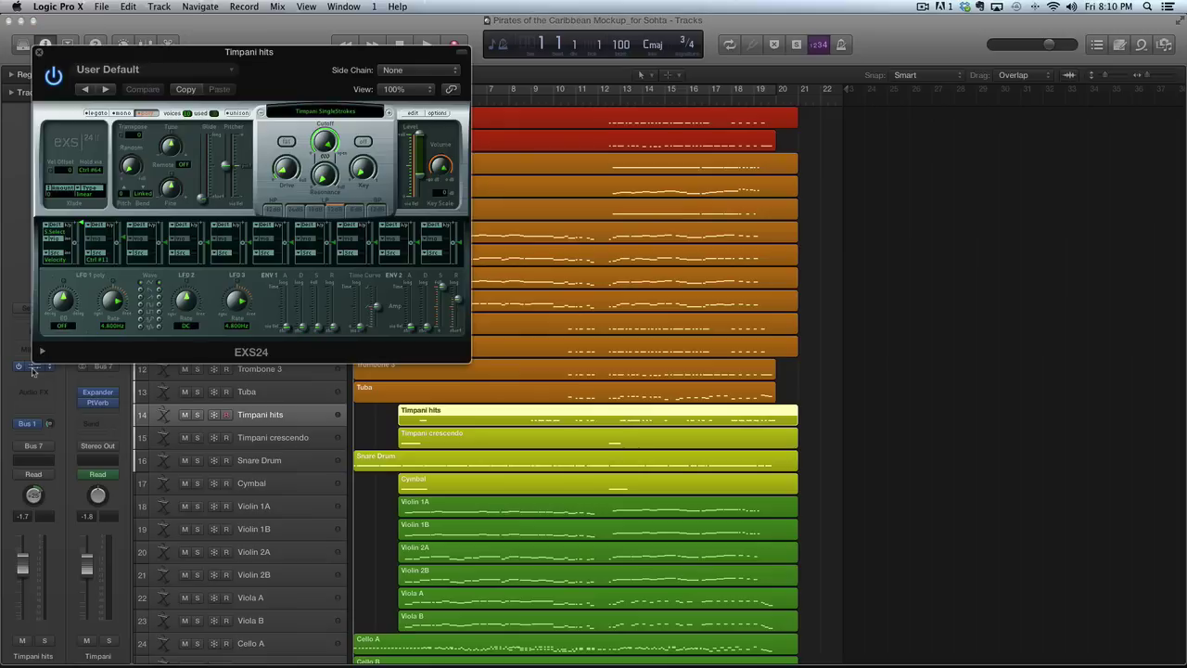
pyautogui.click(39, 54)
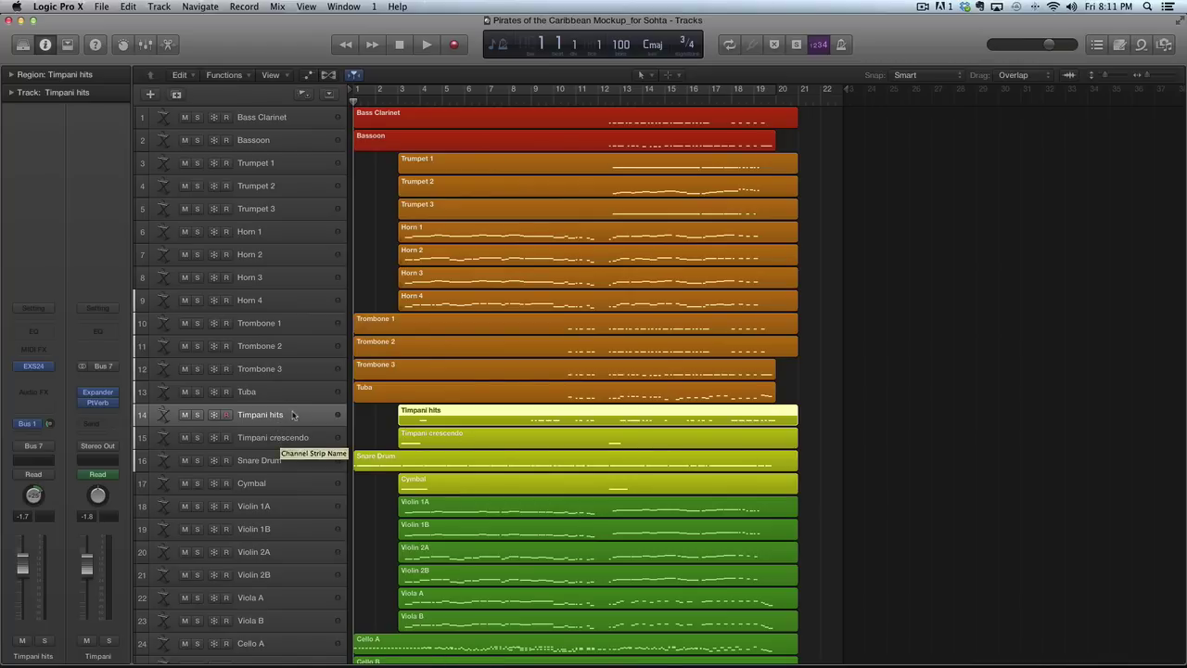
# Select the Violin 1A track, and inspect the EXS24 sampler windows of the Violin 2A and Violin 2B tracks, closing each one
pyautogui.scroll(-5, 288, 419)
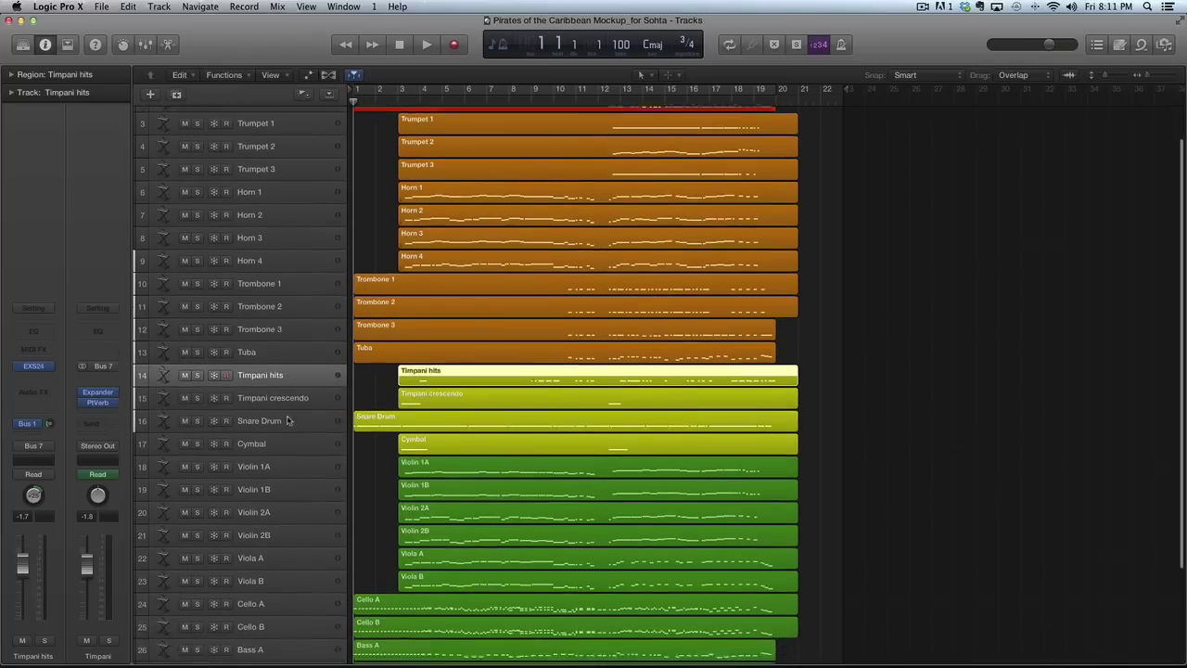
pyautogui.scroll(-1, 287, 419)
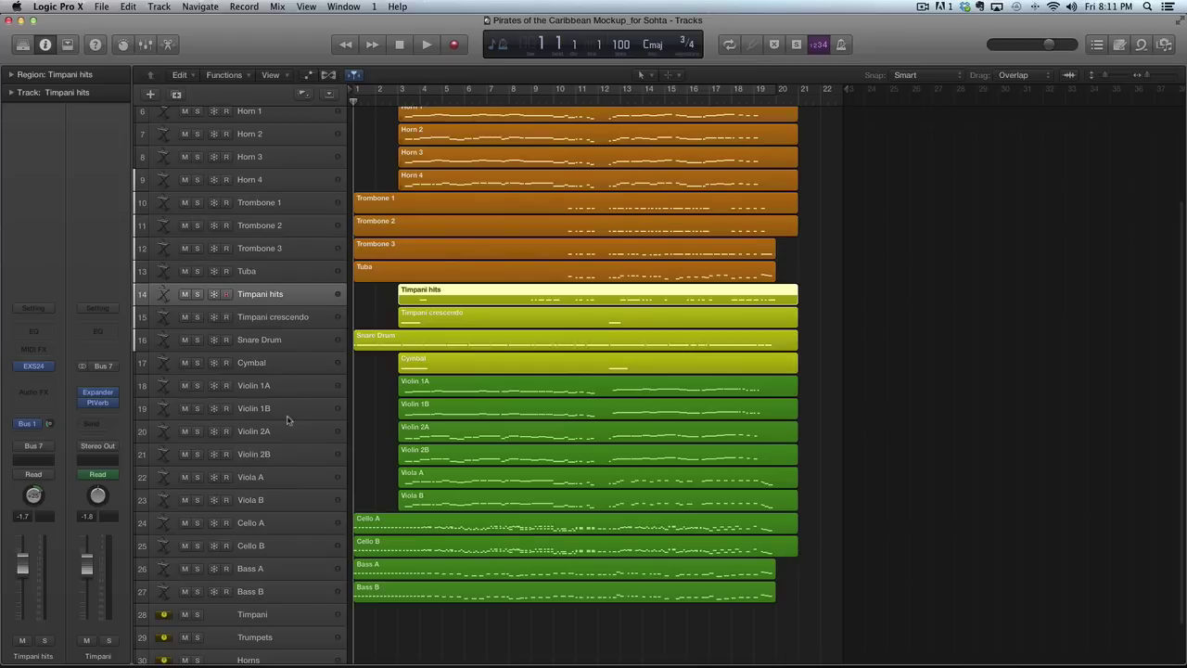
pyautogui.click(249, 384)
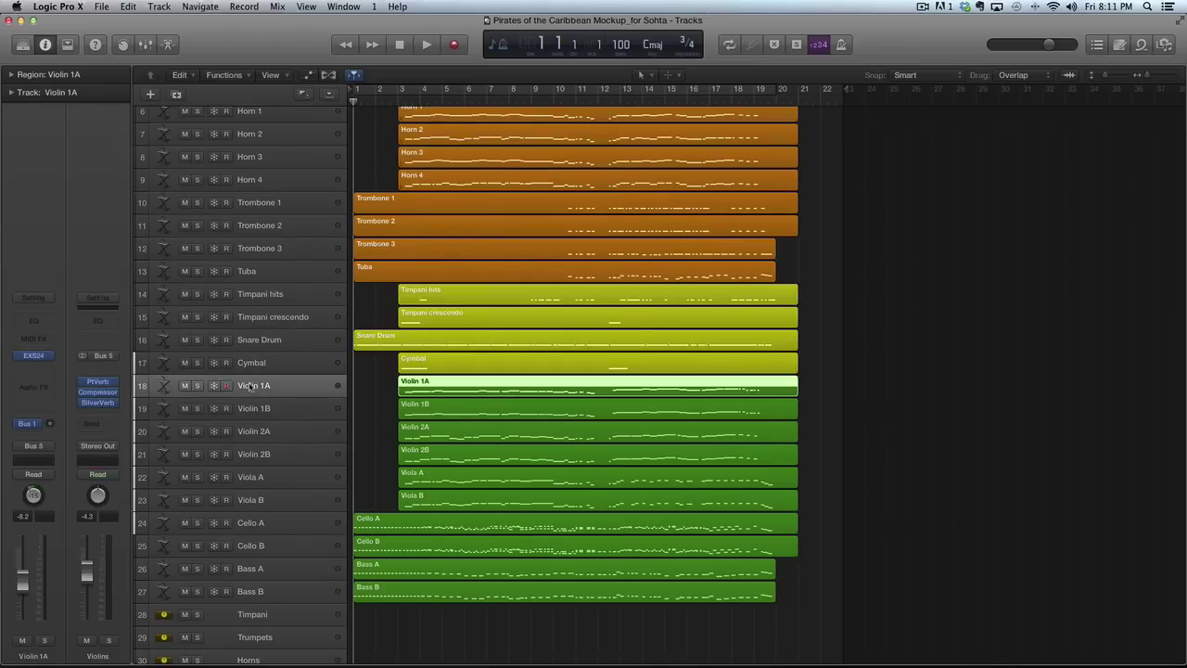
pyautogui.click(264, 432)
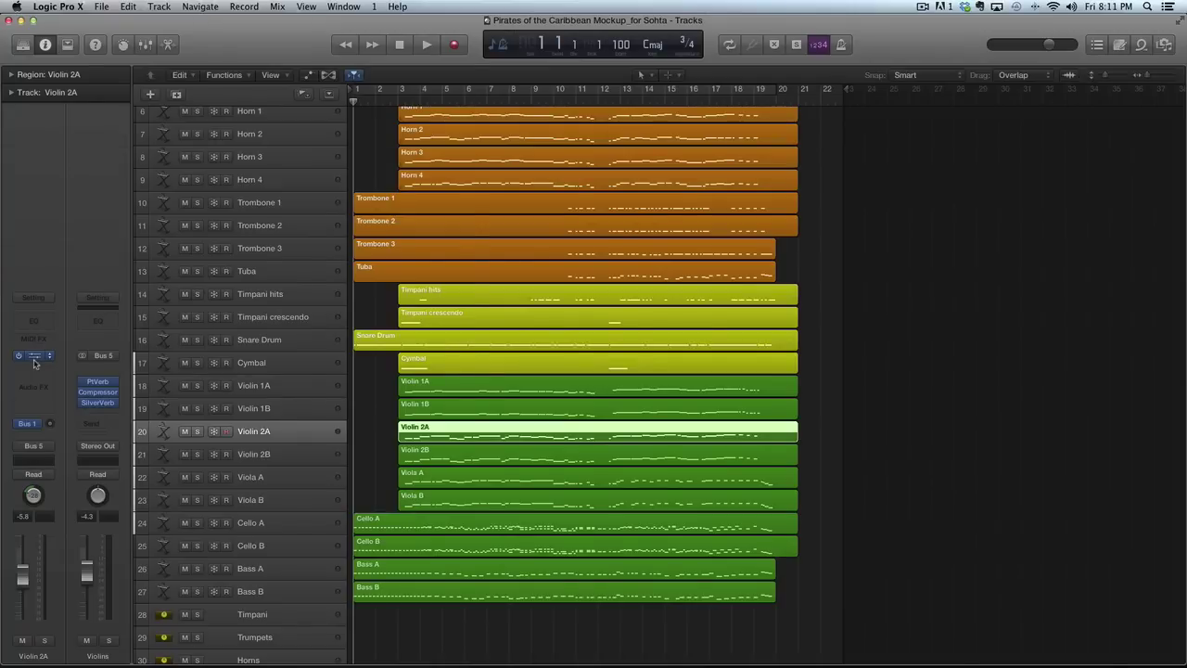
pyautogui.click(34, 360)
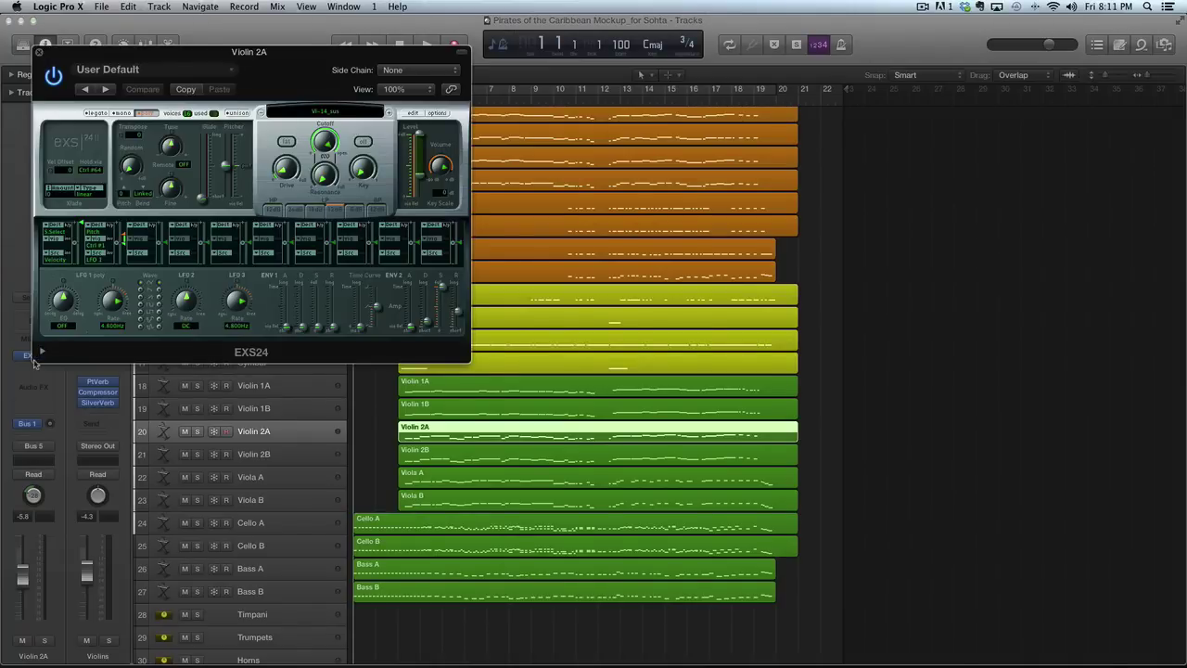
pyautogui.click(39, 52)
pyautogui.click(269, 454)
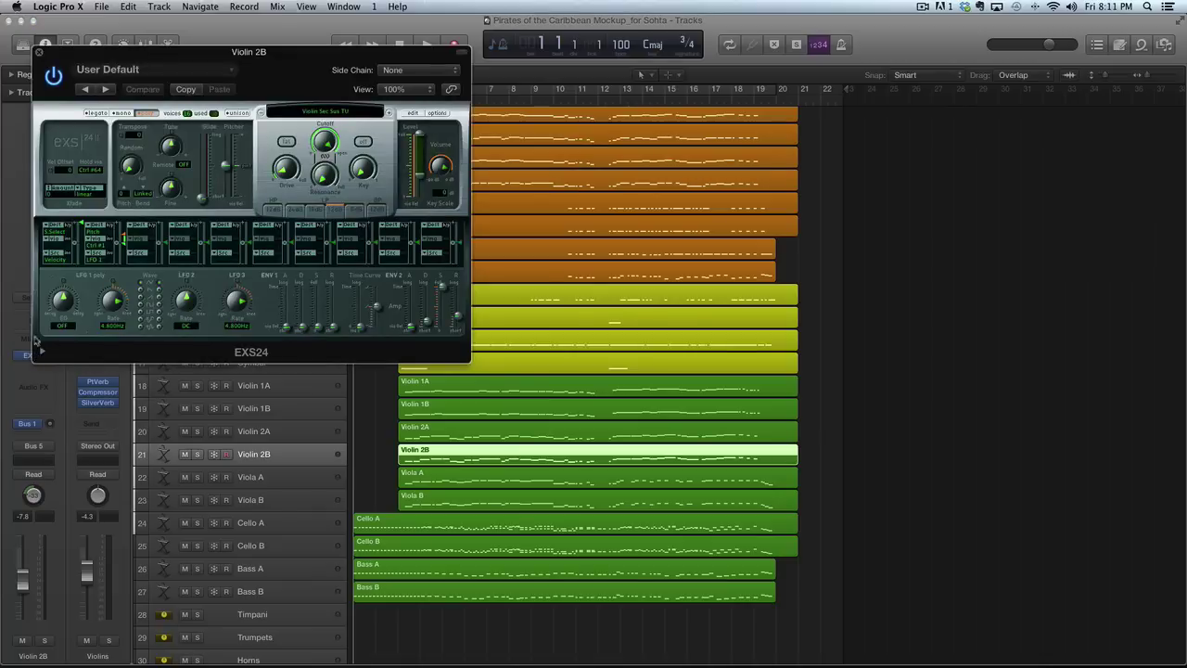
pyautogui.click(39, 52)
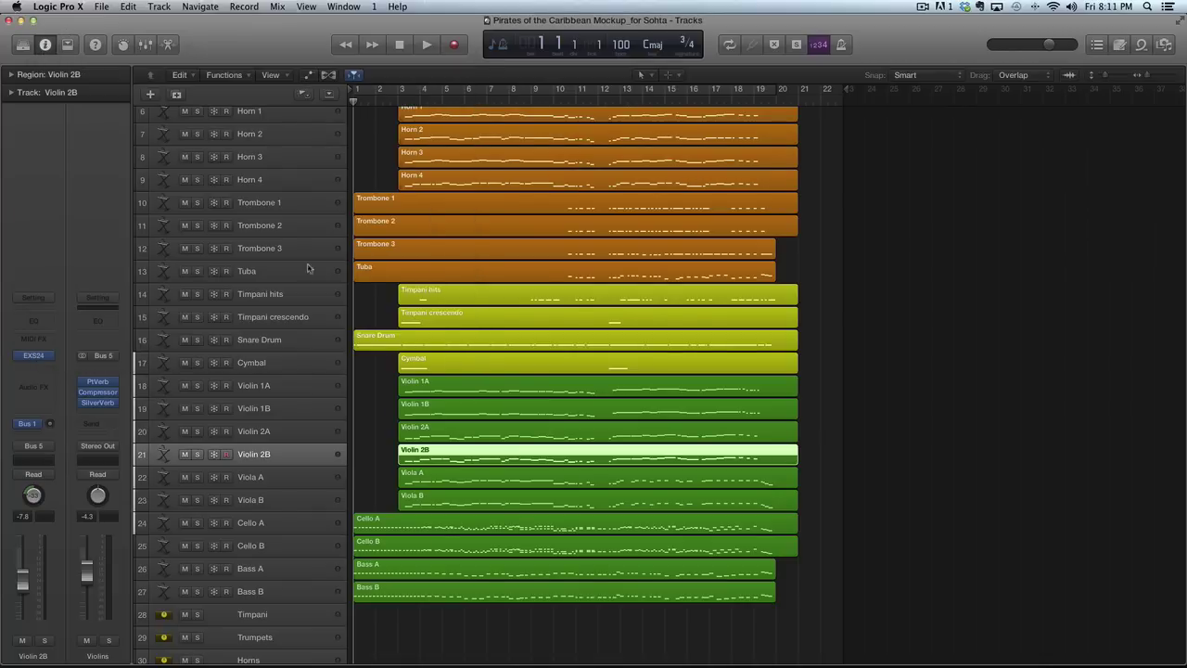
# Audition the Violin 1A, Violin 2A and Violin 2B tracks one after another to compare their sounds
pyautogui.click(282, 382)
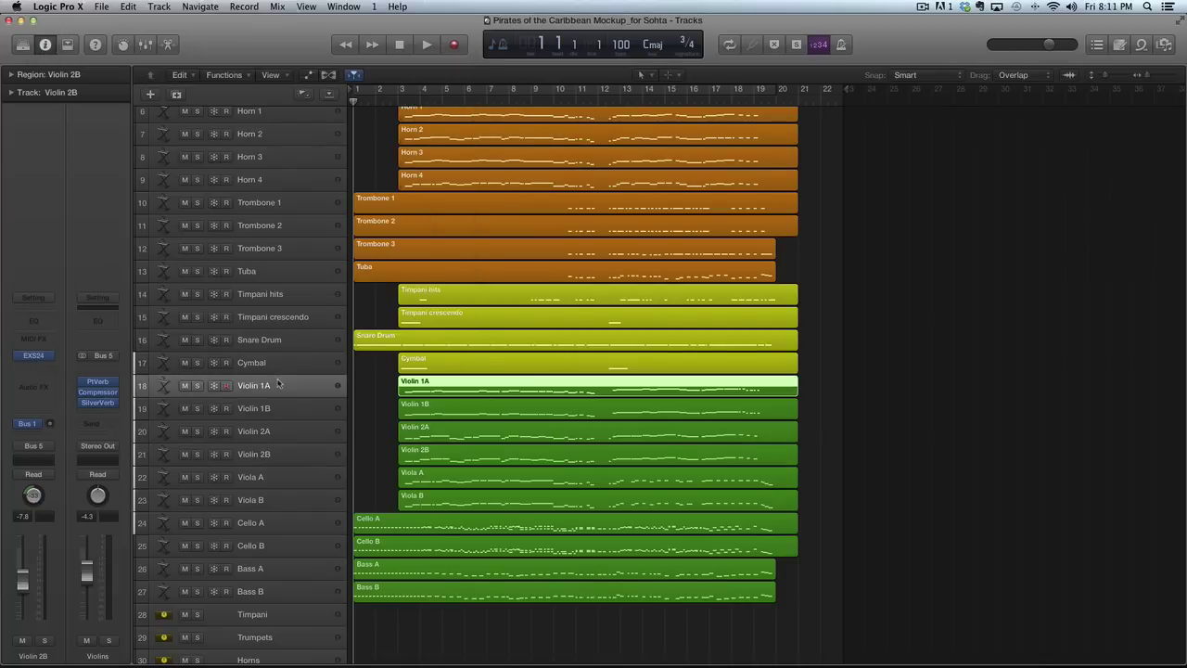
pyautogui.click(274, 437)
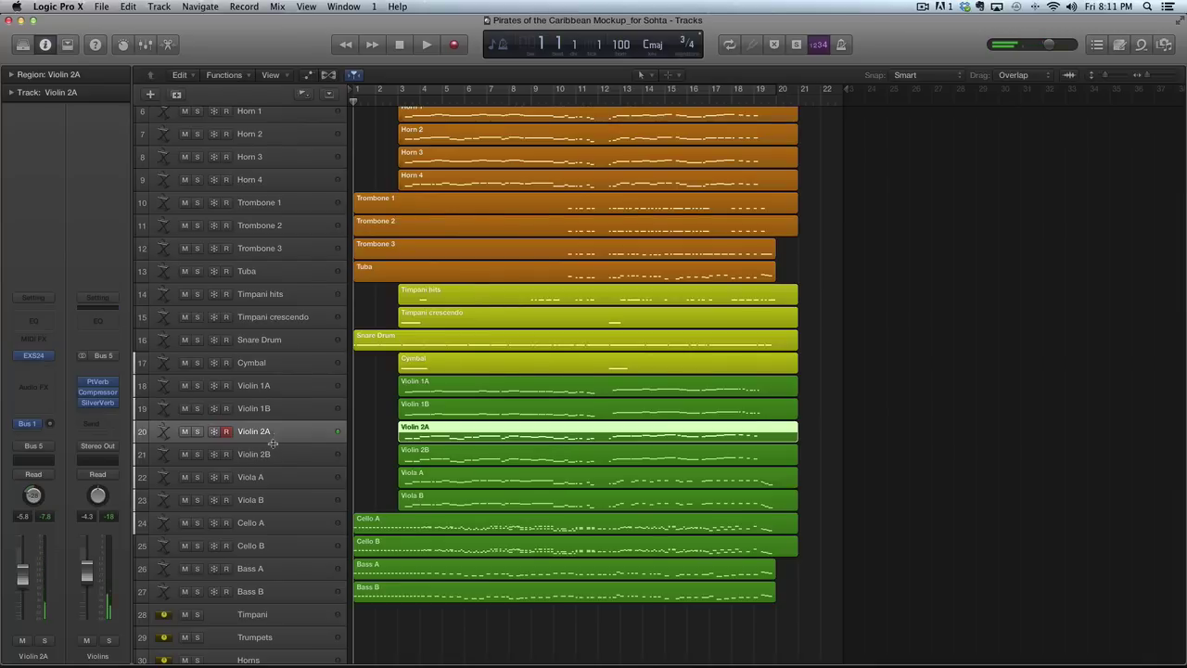
pyautogui.click(274, 453)
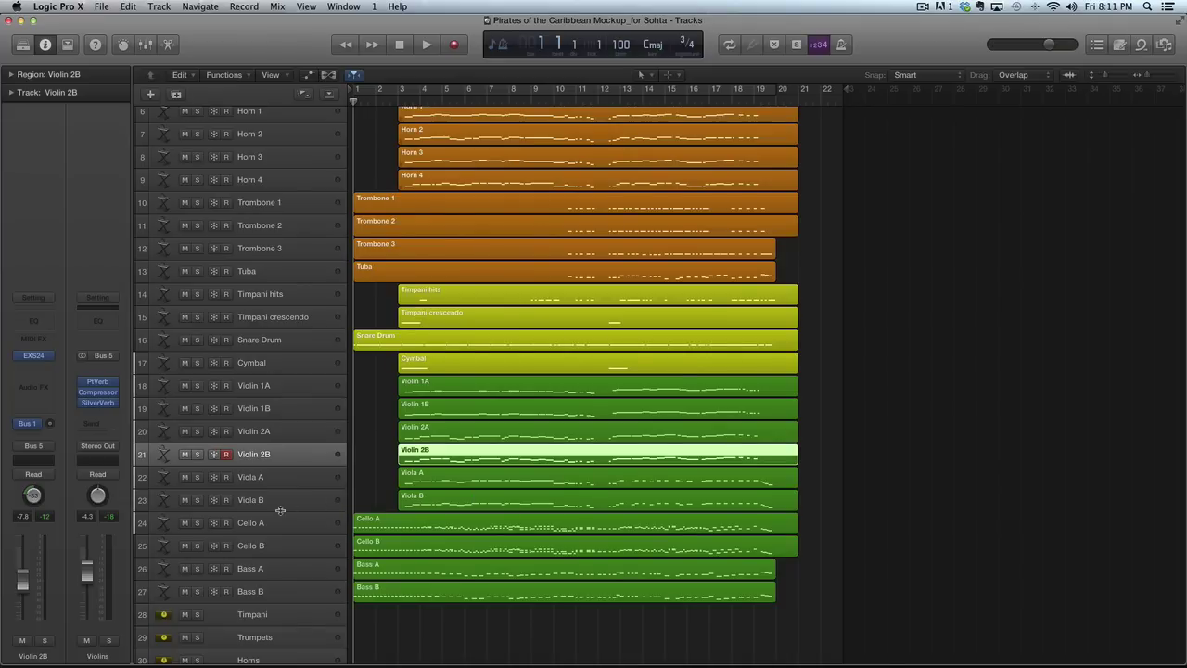
# Solo the Cello A track and set a cycle range covering bars 1 and 2
pyautogui.click(252, 525)
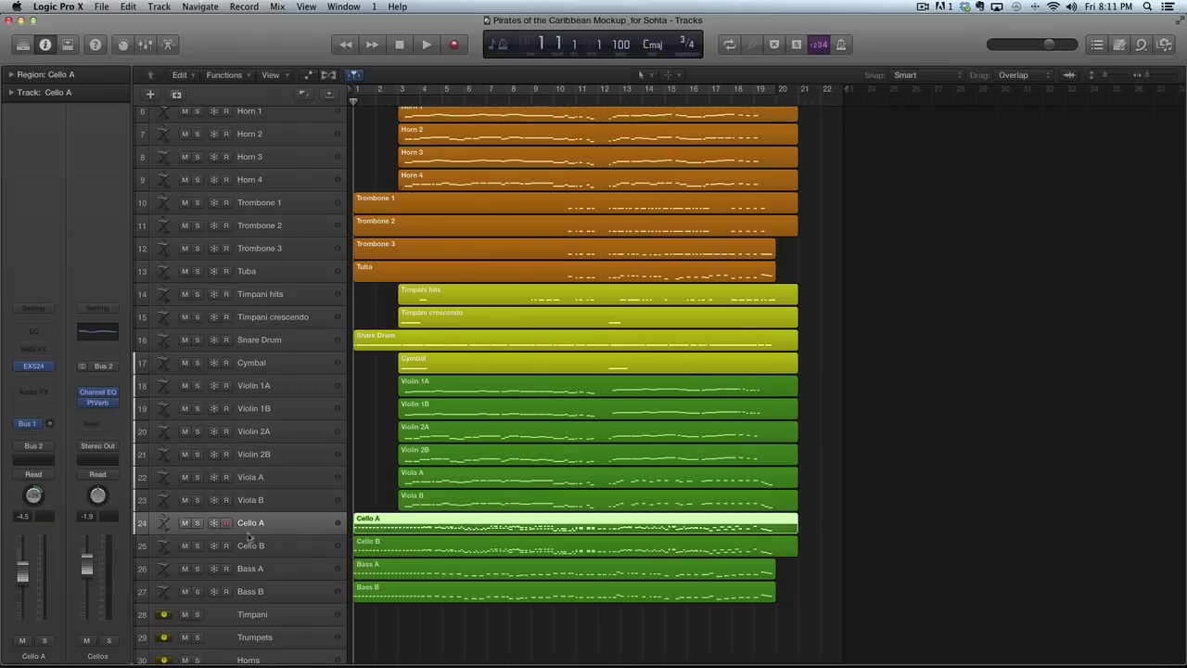
pyautogui.click(197, 525)
pyautogui.moveTo(197, 527)
pyautogui.mouseDown()
pyautogui.moveTo(197, 598)
pyautogui.moveTo(198, 547)
pyautogui.mouseUp()
pyautogui.moveTo(357, 89); pyautogui.dragTo(399, 91)
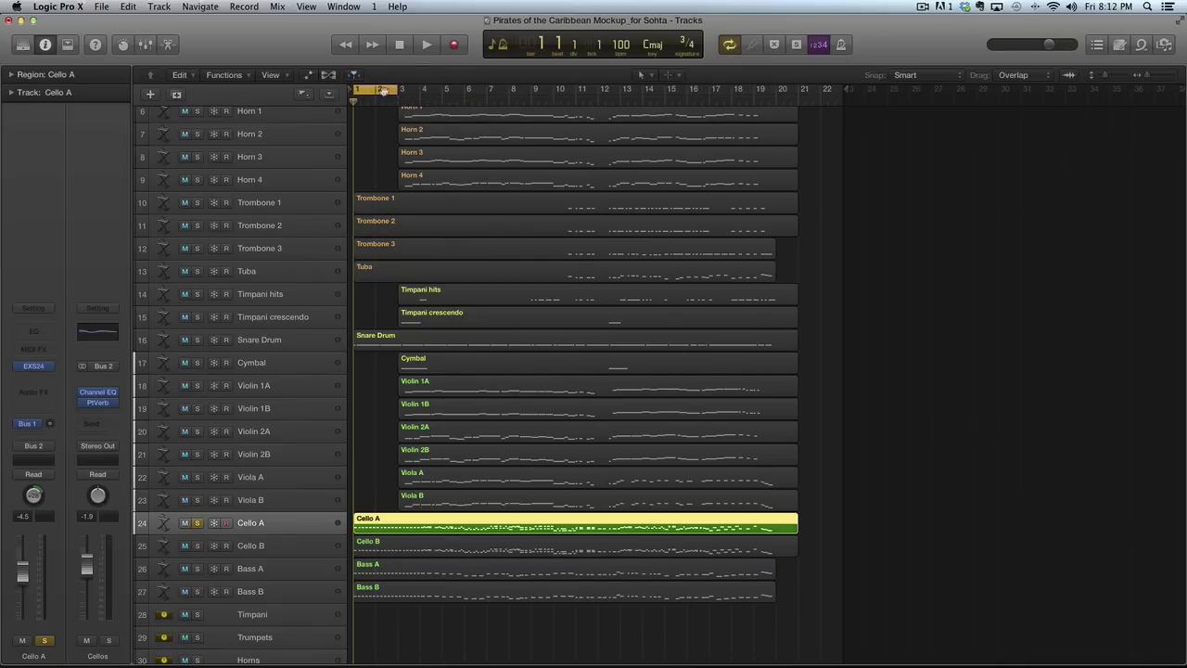
# Open the Cello A region in the Piano Roll, play the cycled bars and stop playback
pyautogui.doubleClick(375, 530)
pyautogui.press('space')
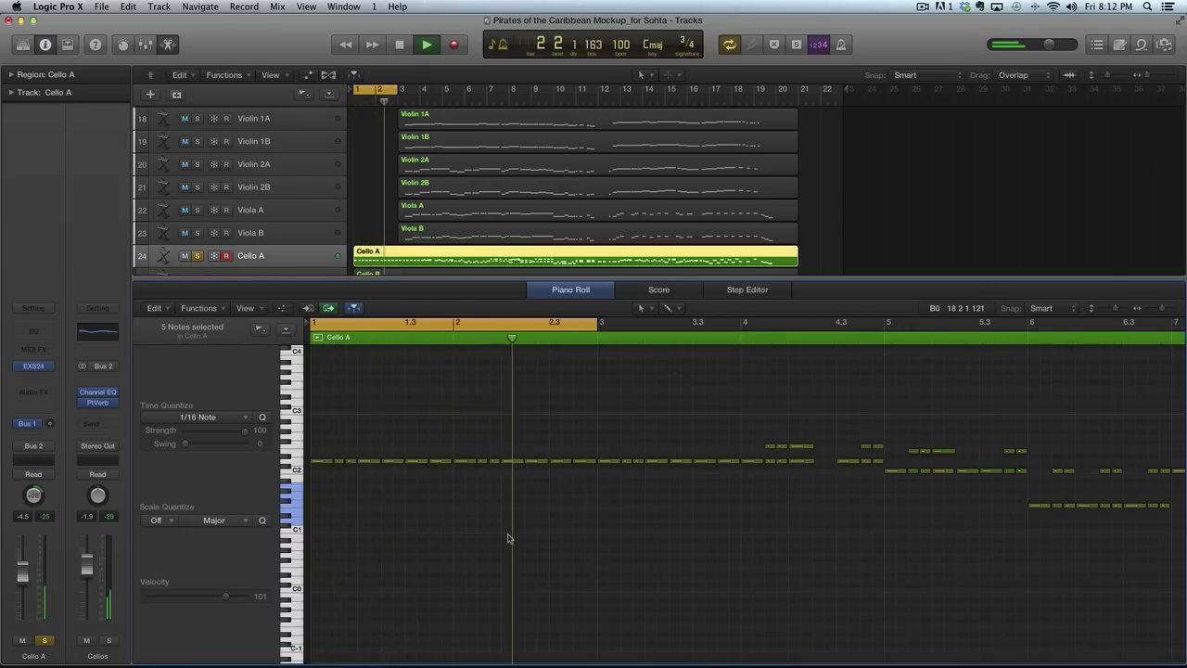
pyautogui.press('space')
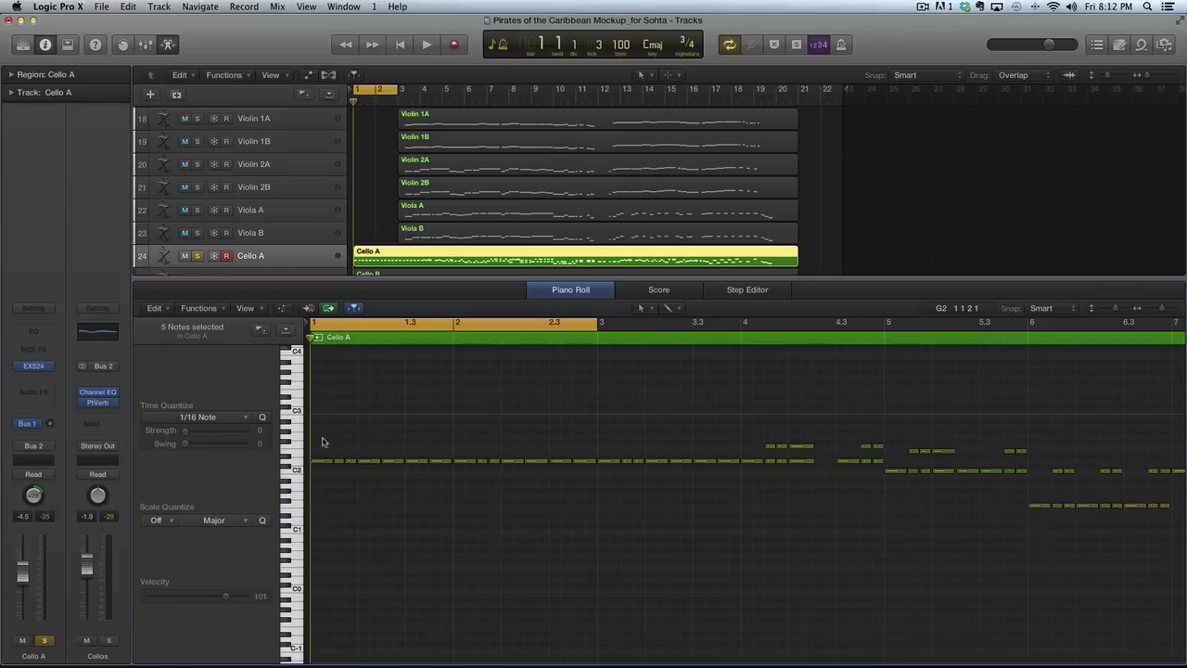
# Split the Cello A region at bar 3 and delete its first two bars
pyautogui.press('.')
pyautogui.press('.')
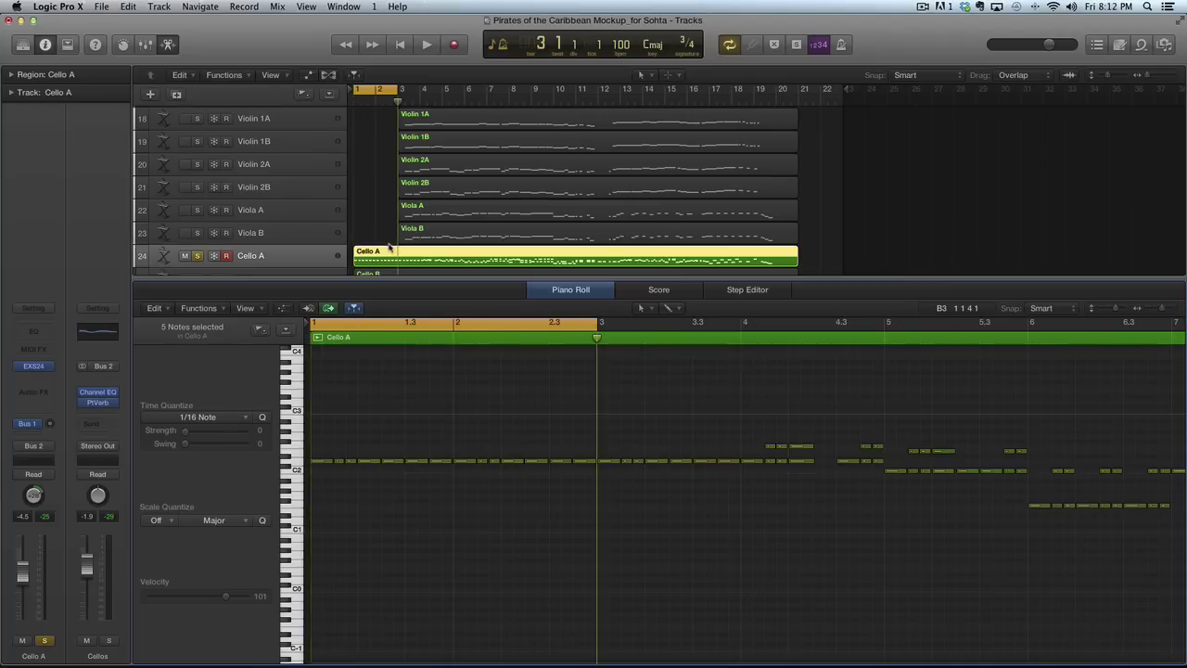
pyautogui.press('super+t')
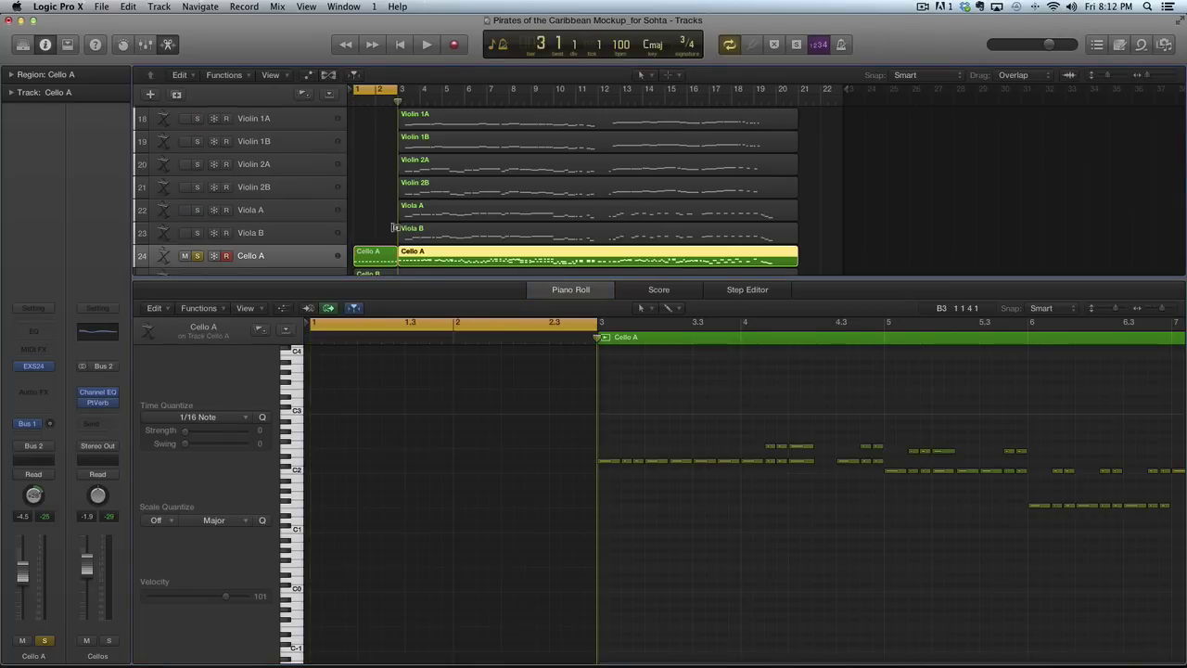
pyautogui.click(369, 257)
pyautogui.press('Delete')
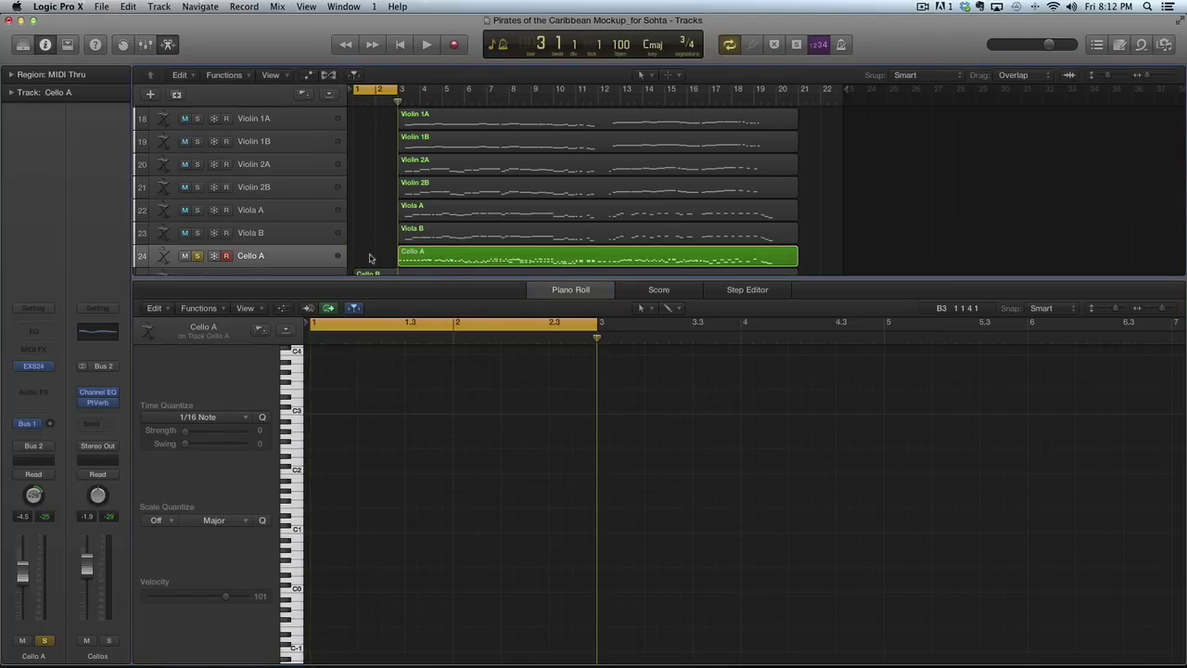
# Record a new take of the repeated cello rhythm over bars 1 and 2 of the Cello A track
pyautogui.press('Return')
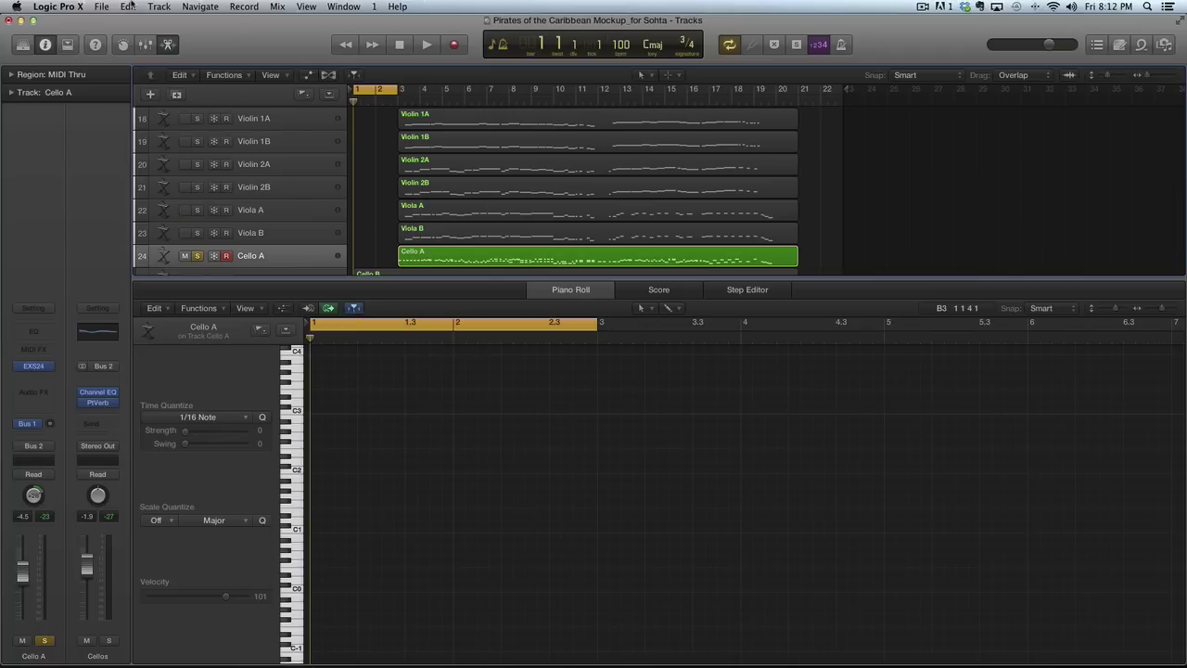
pyautogui.press('r')
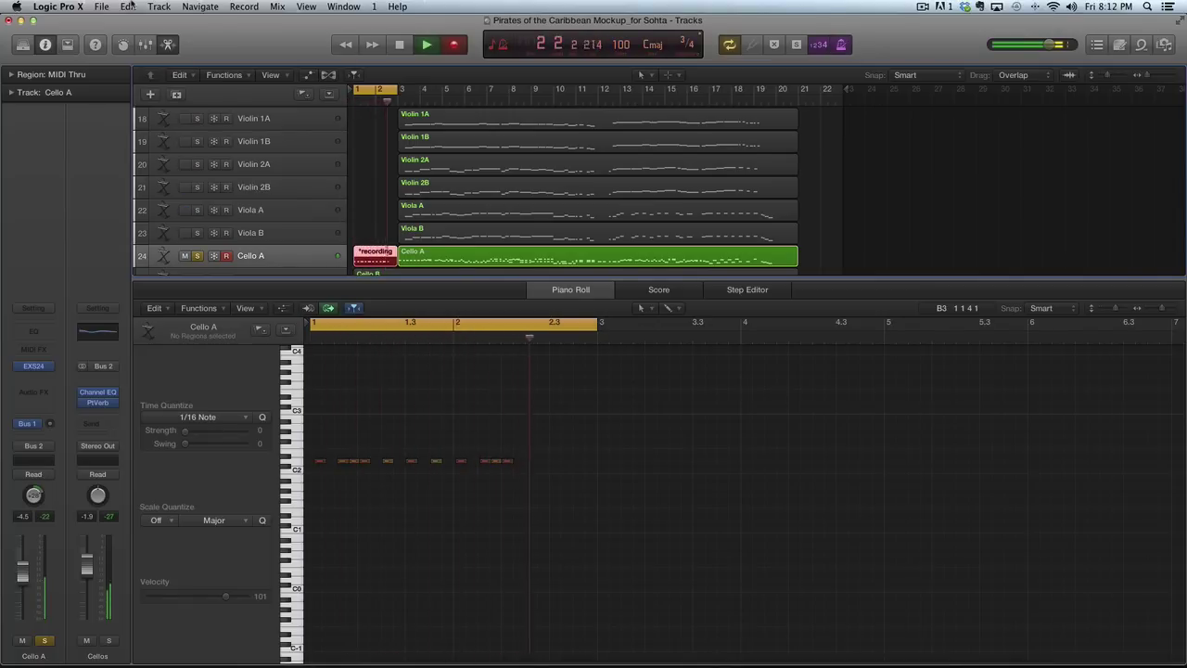
pyautogui.press('space')
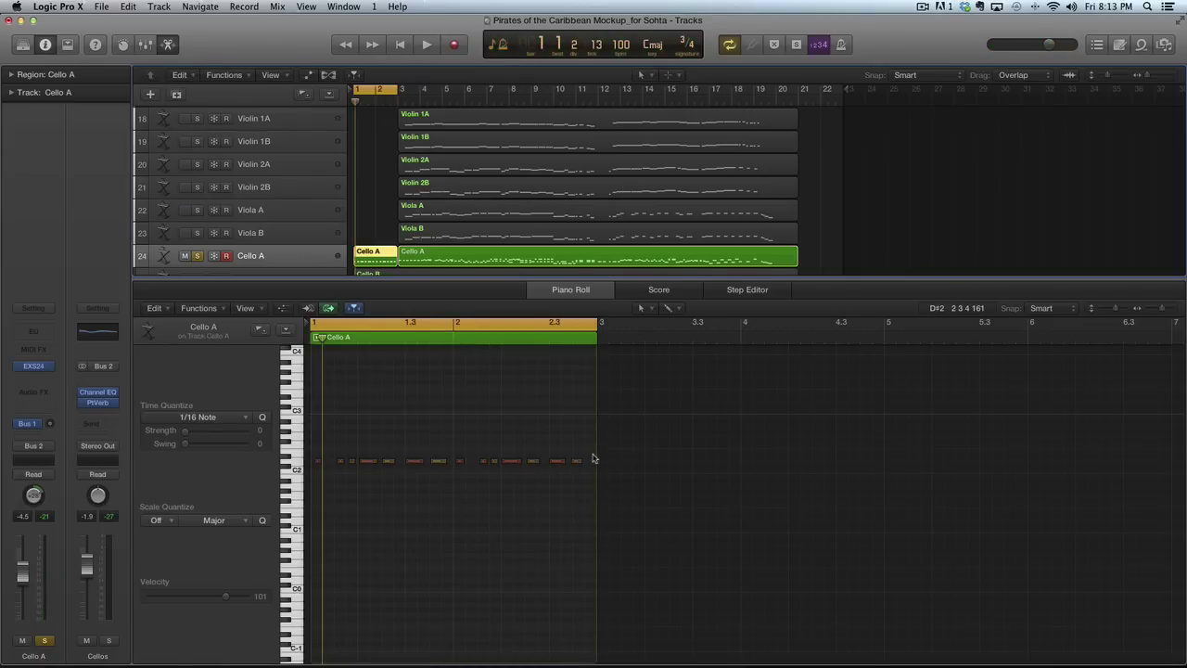
# Play back the newly recorded Cello A notes in the cycle range and stop
pyautogui.moveTo(592, 450); pyautogui.dragTo(566, 456)
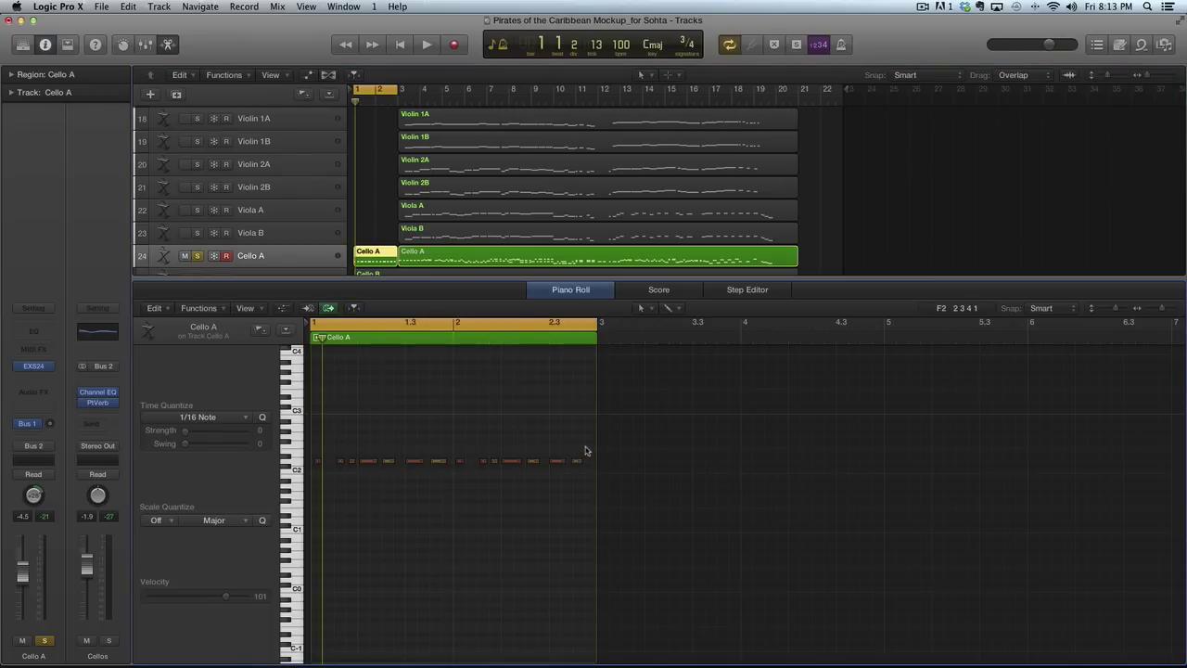
pyautogui.press('space')
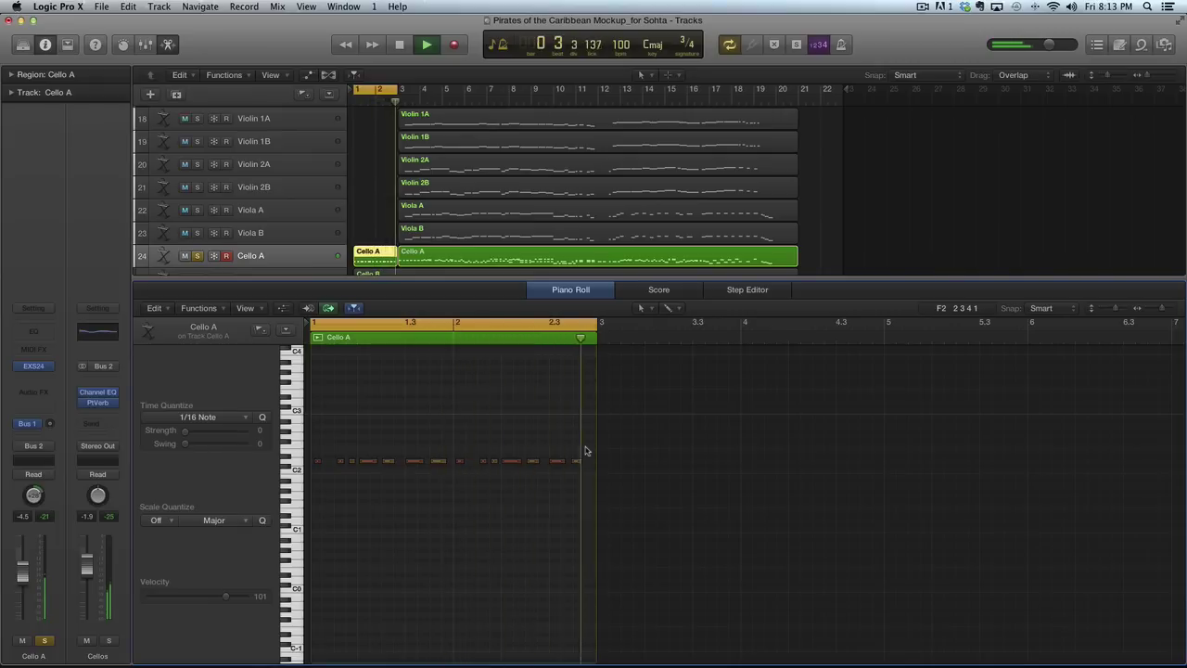
pyautogui.press('space')
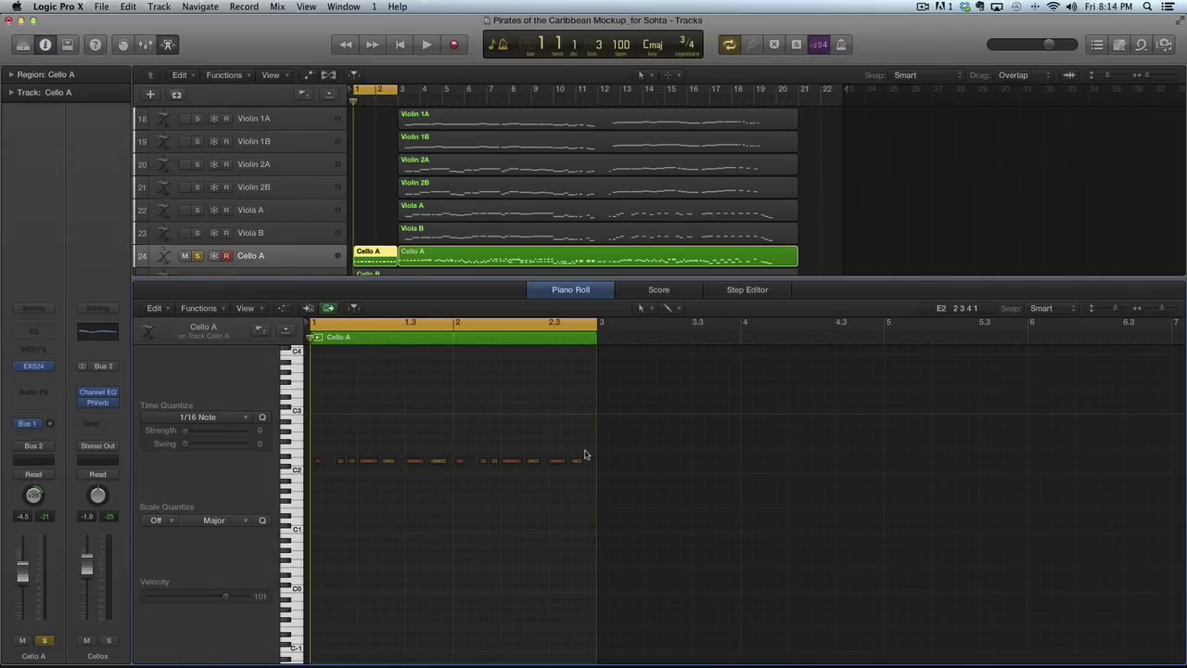
# Quantize all the recorded Cello A notes to 1/16 Note with the strength at 70
pyautogui.moveTo(584, 454); pyautogui.dragTo(238, 468)
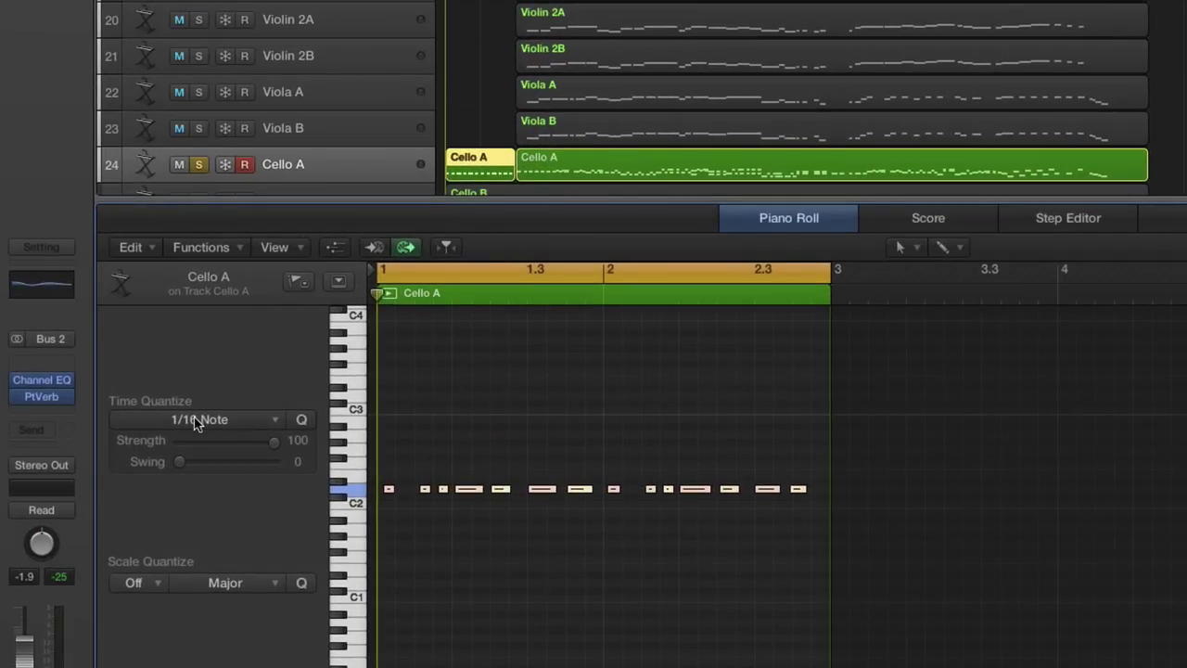
pyautogui.click(196, 422)
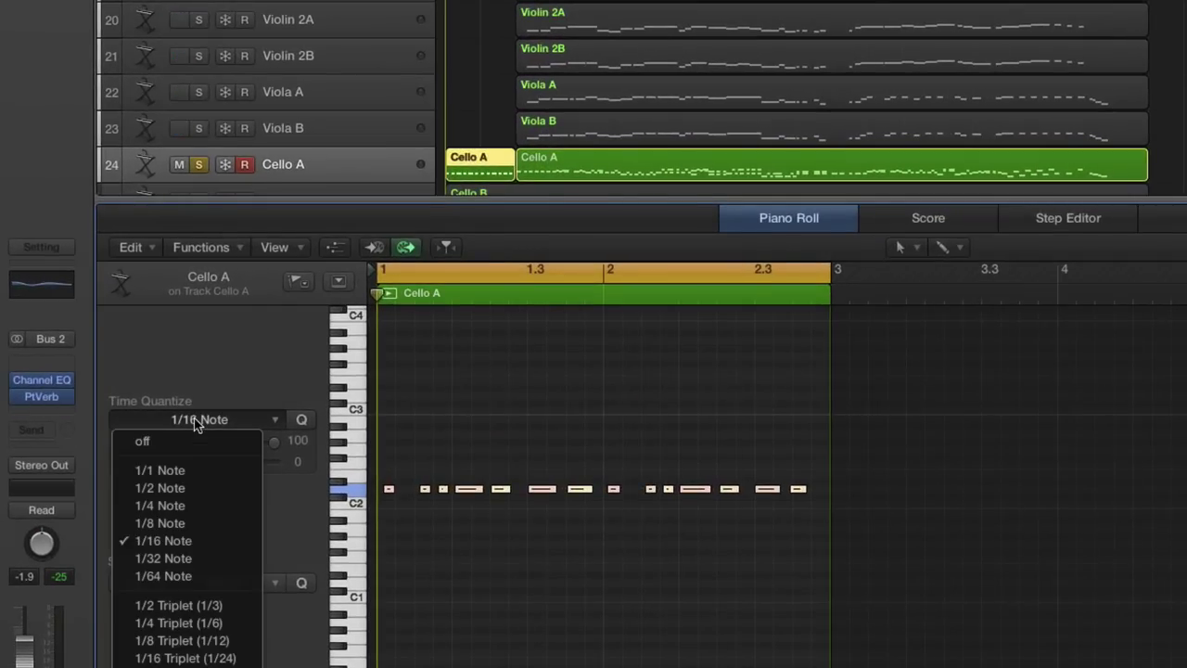
pyautogui.click(235, 375)
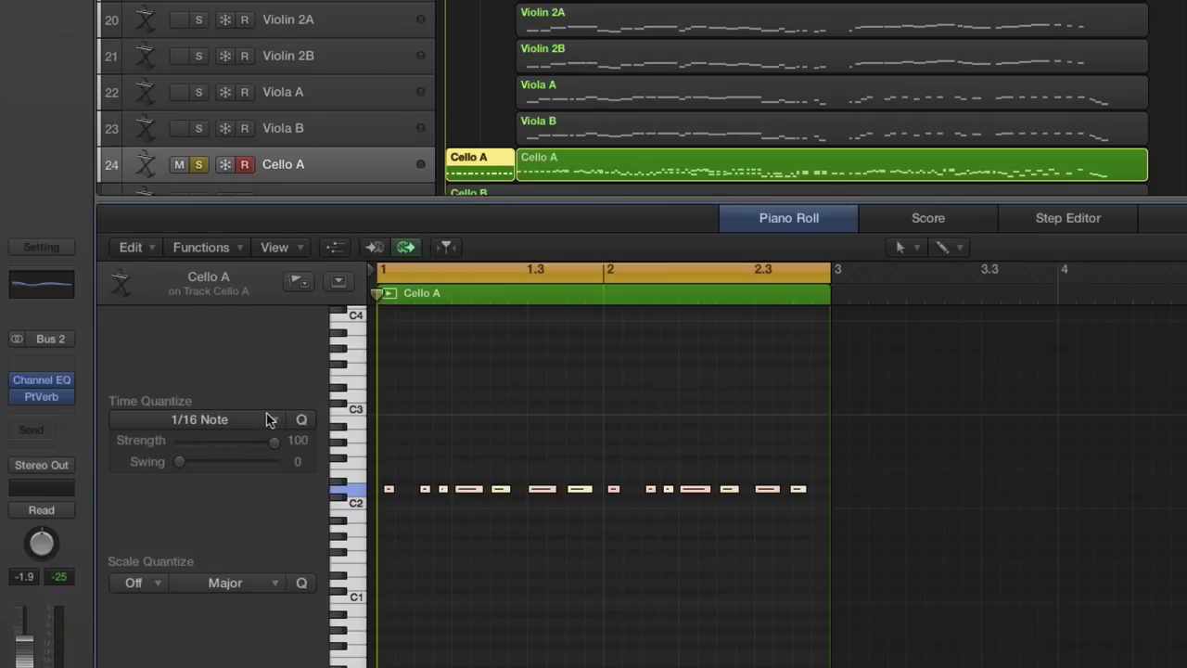
pyautogui.click(304, 419)
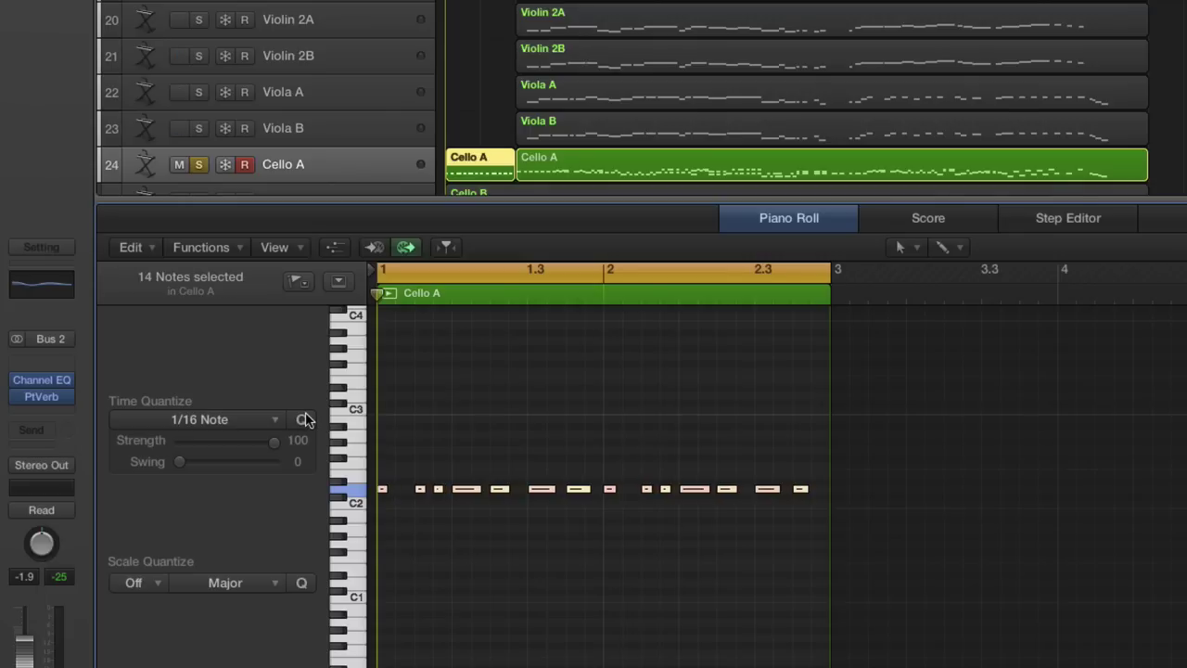
pyautogui.moveTo(277, 451); pyautogui.dragTo(247, 454)
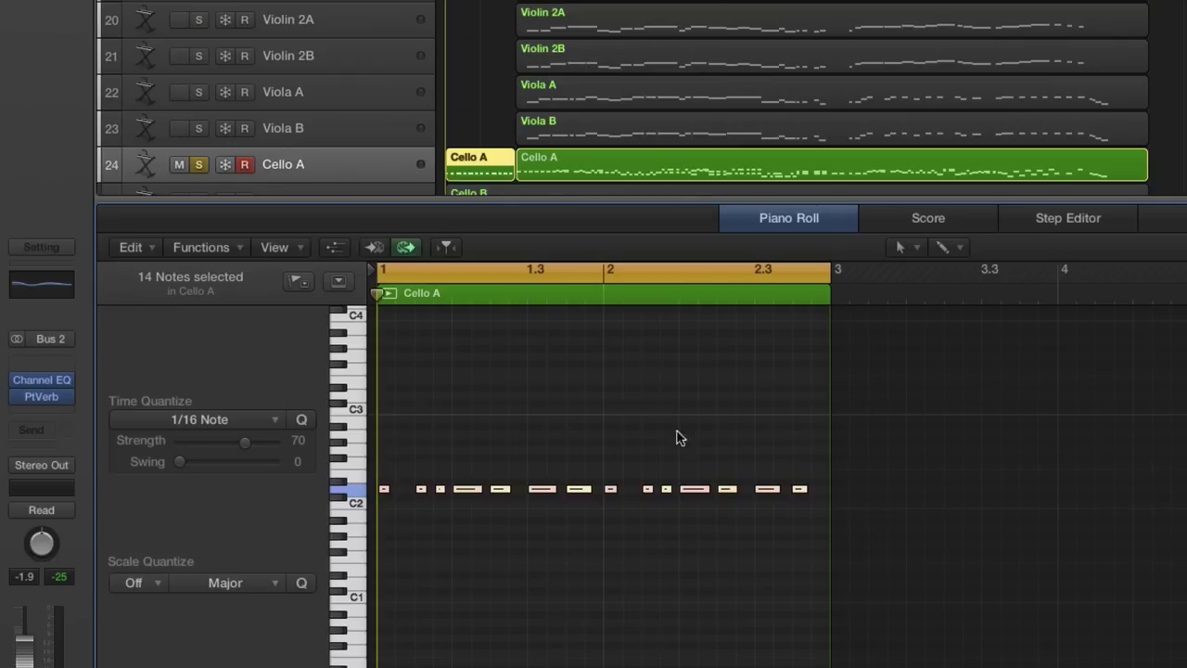
# Lengthen all the recorded Cello A notes together until each one overlaps the next, and deselect them
pyautogui.click(799, 489)
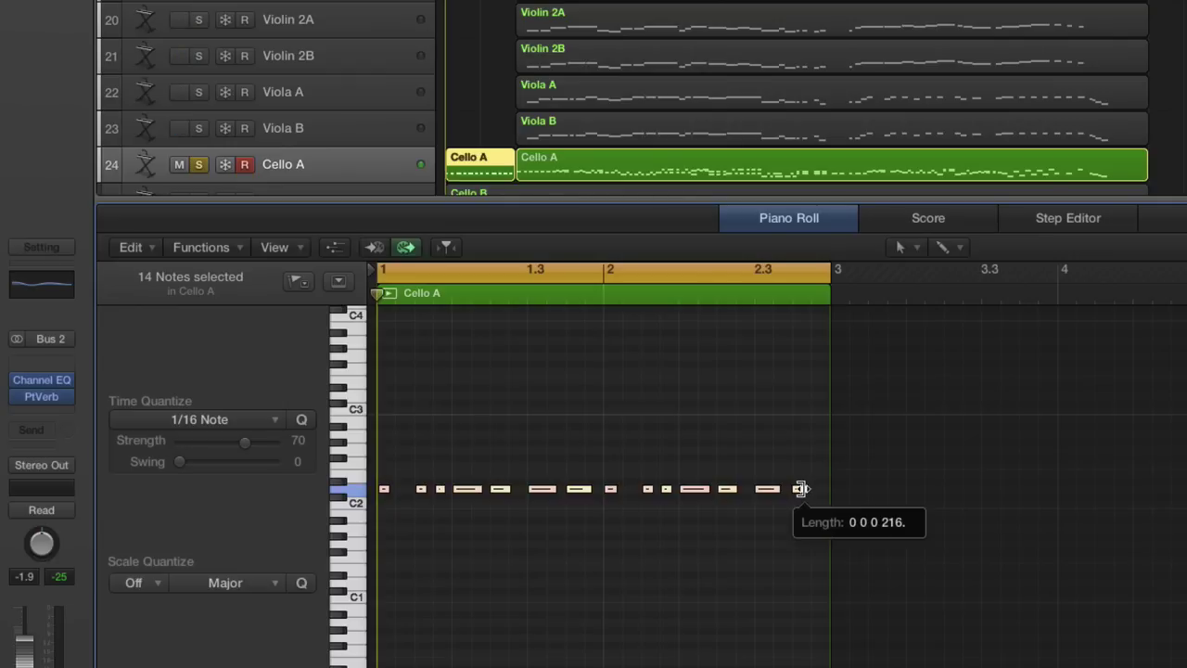
pyautogui.moveTo(800, 489); pyautogui.dragTo(835, 491)
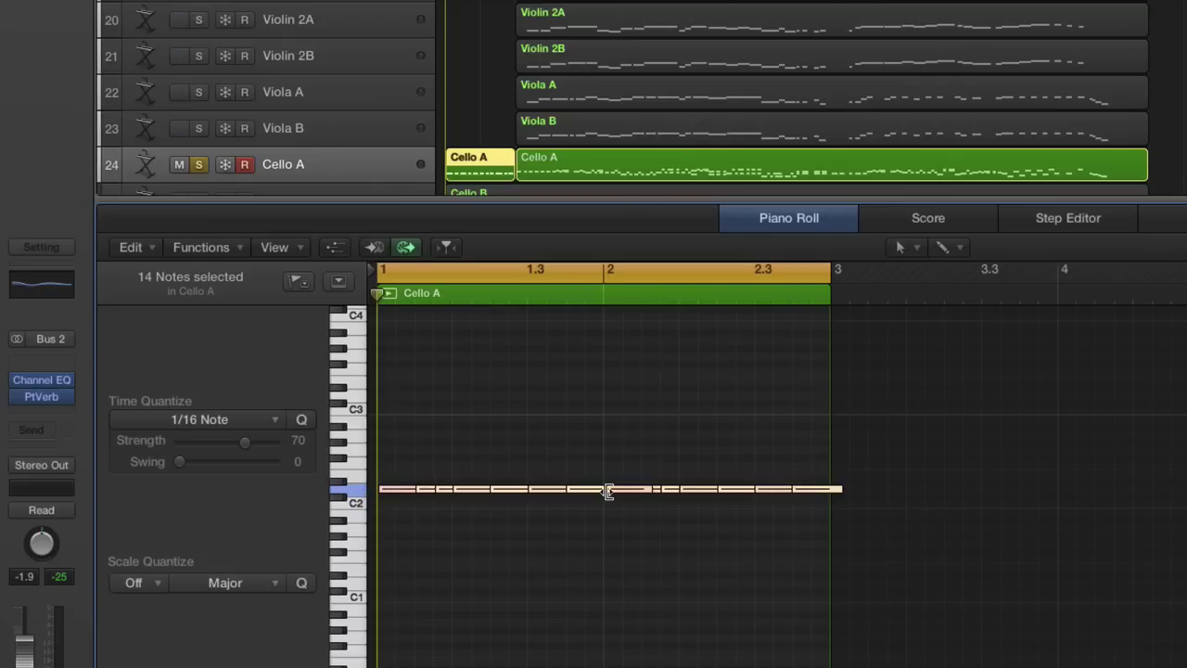
pyautogui.click(422, 528)
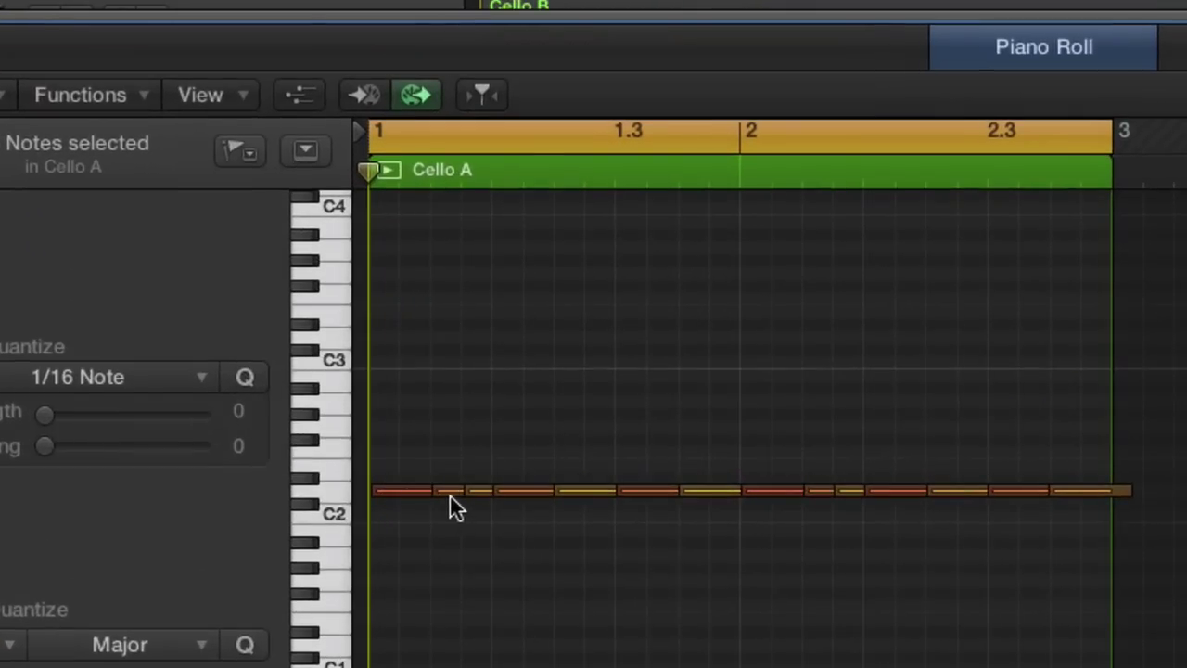
# Check how the first two lengthened notes overlap, and select all the notes on that pitch
pyautogui.click(454, 492)
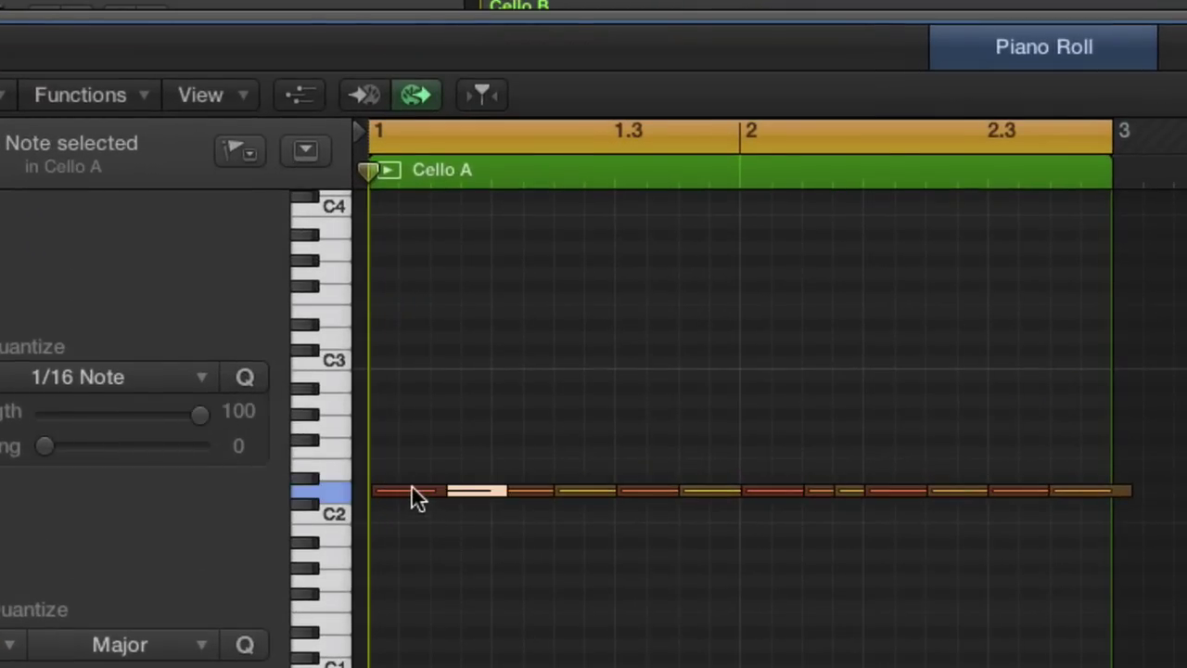
pyautogui.click(412, 488)
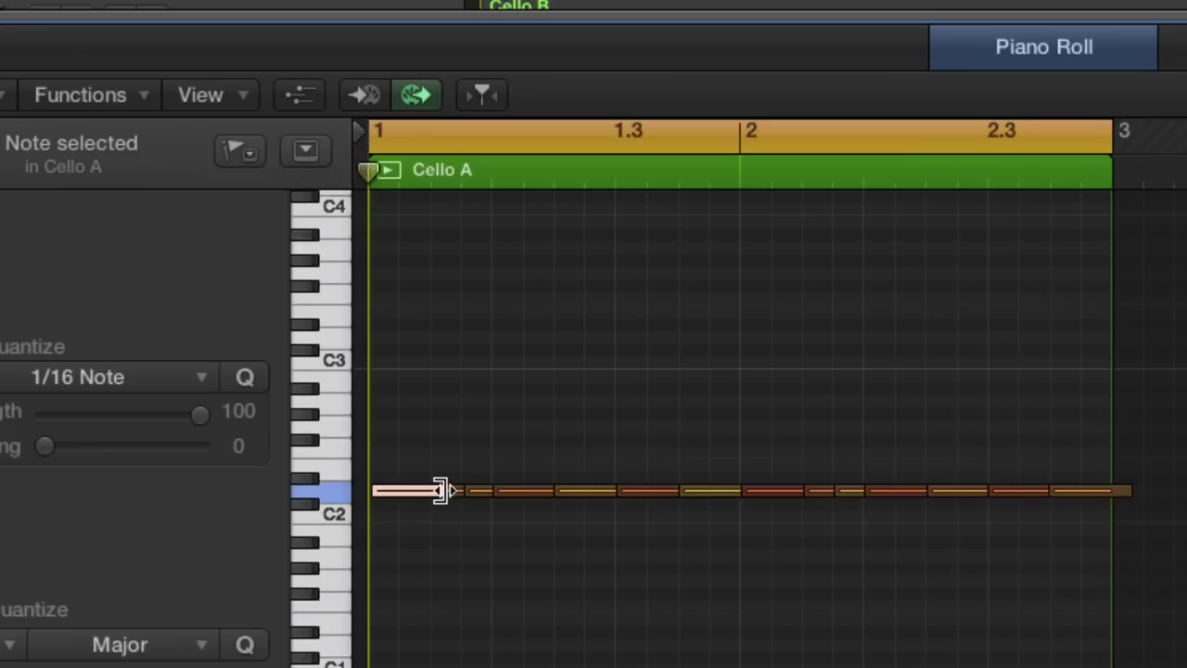
pyautogui.moveTo(447, 492); pyautogui.dragTo(467, 480)
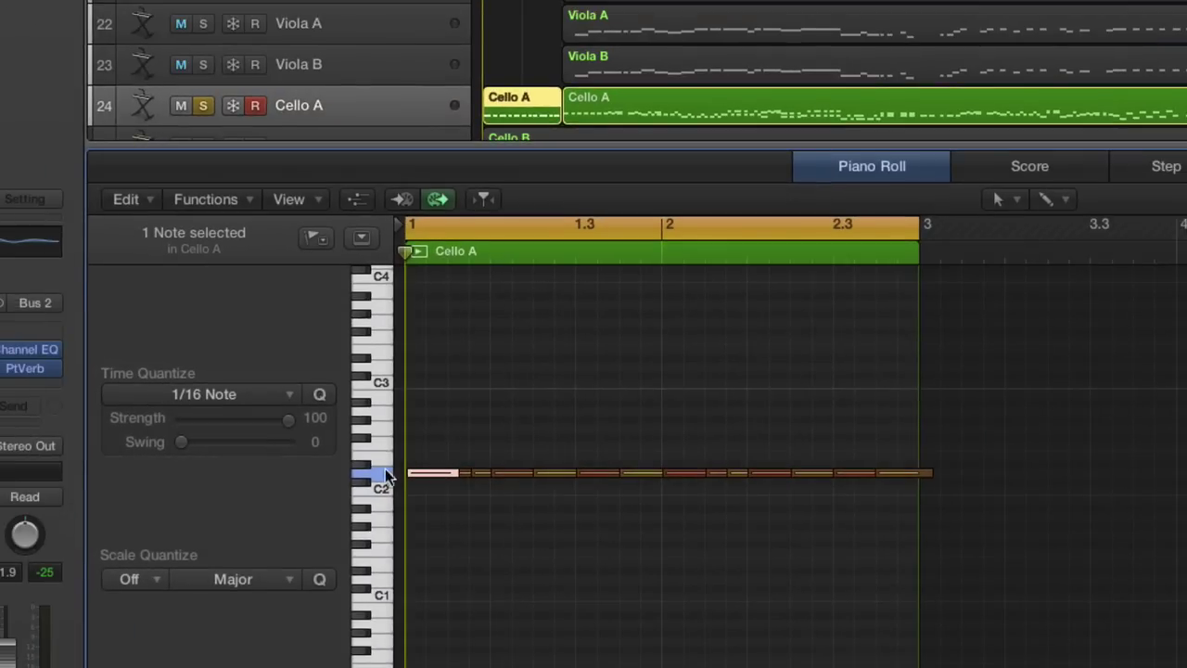
pyautogui.click(380, 474)
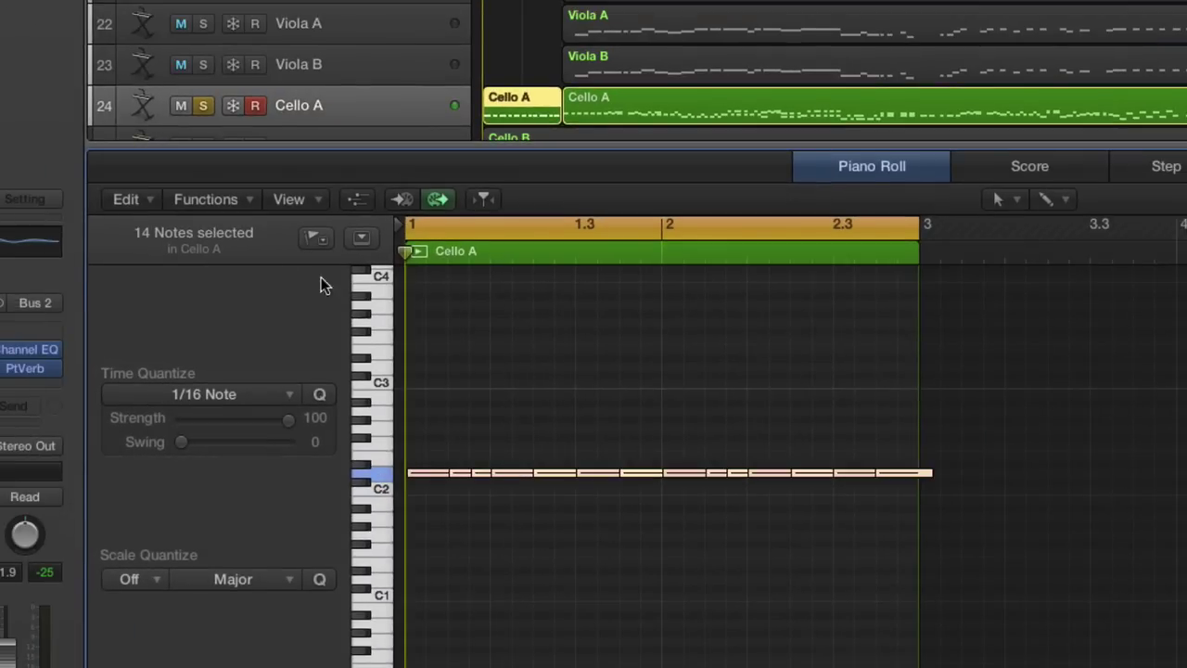
# Trim the selected Cello A notes to remove overlaps with adjacent notes, shortening the overlapped ones, and play back the result
pyautogui.click(148, 199)
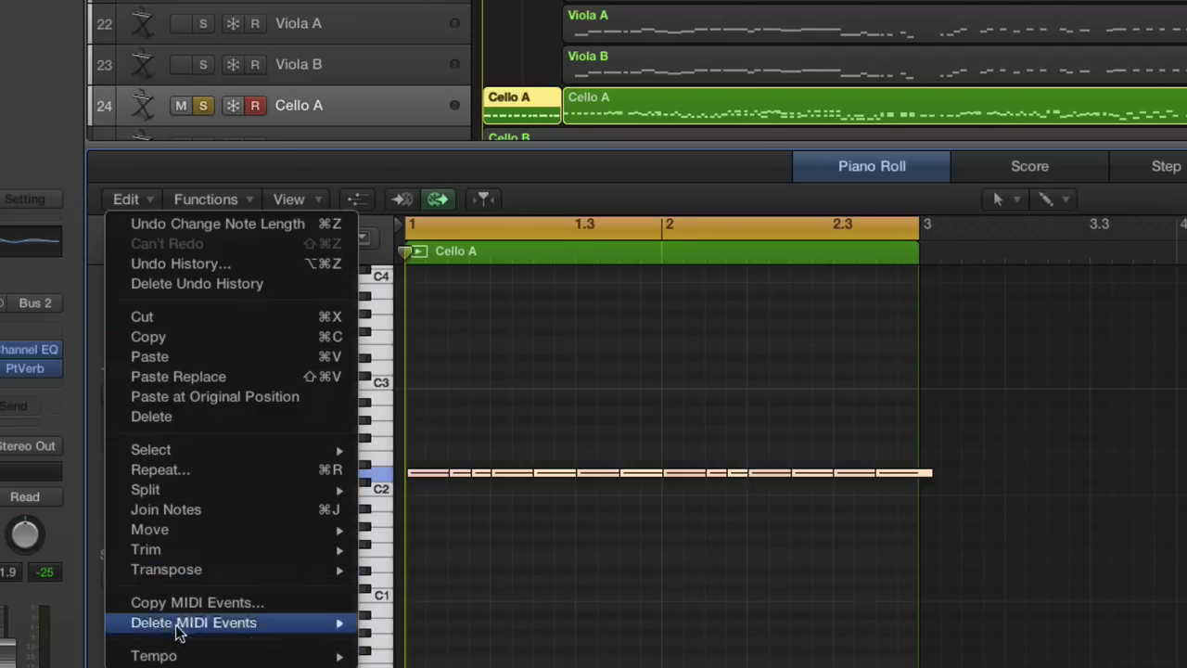
pyautogui.moveTo(164, 561)
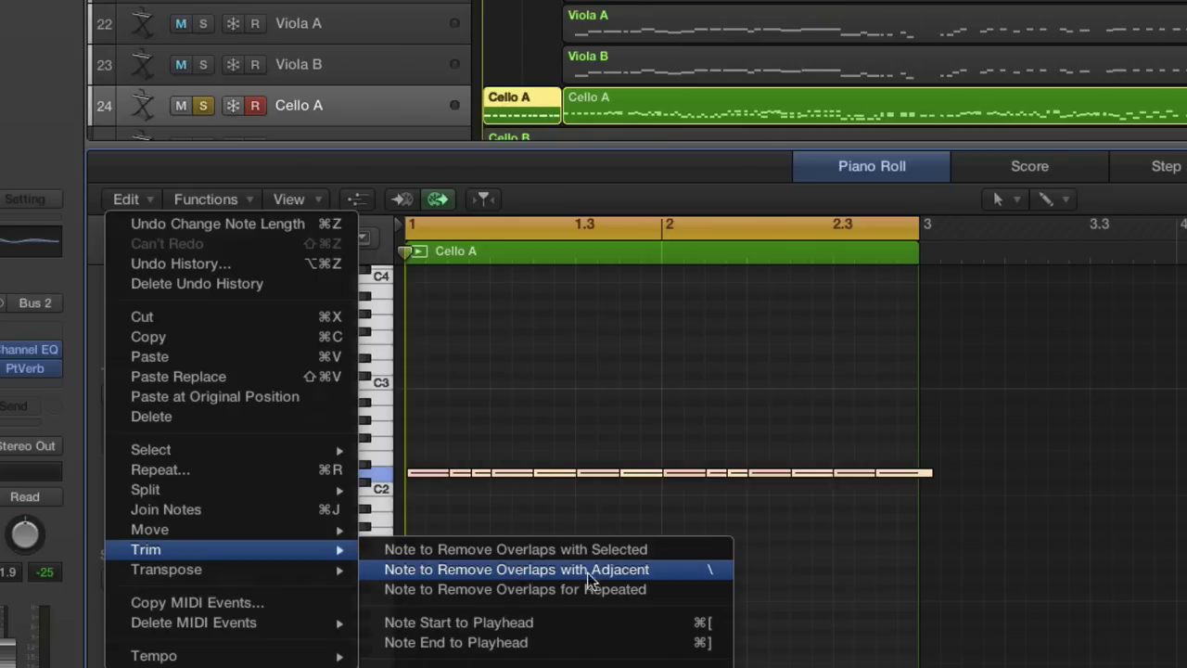
pyautogui.click(637, 571)
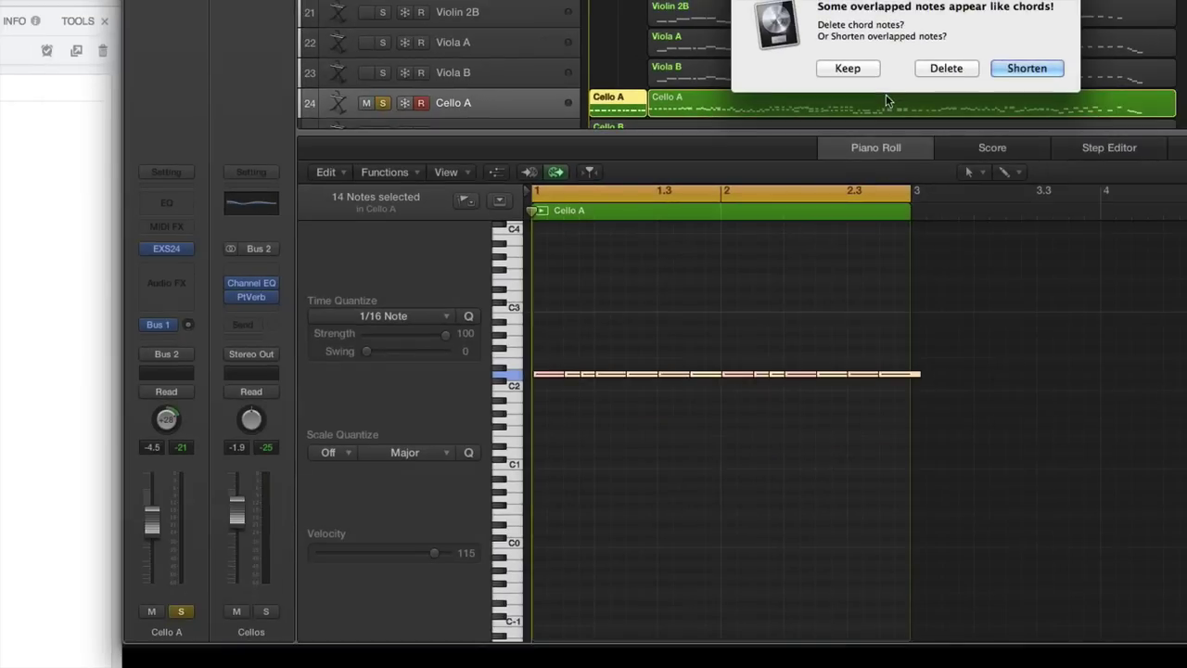
pyautogui.click(1077, 58)
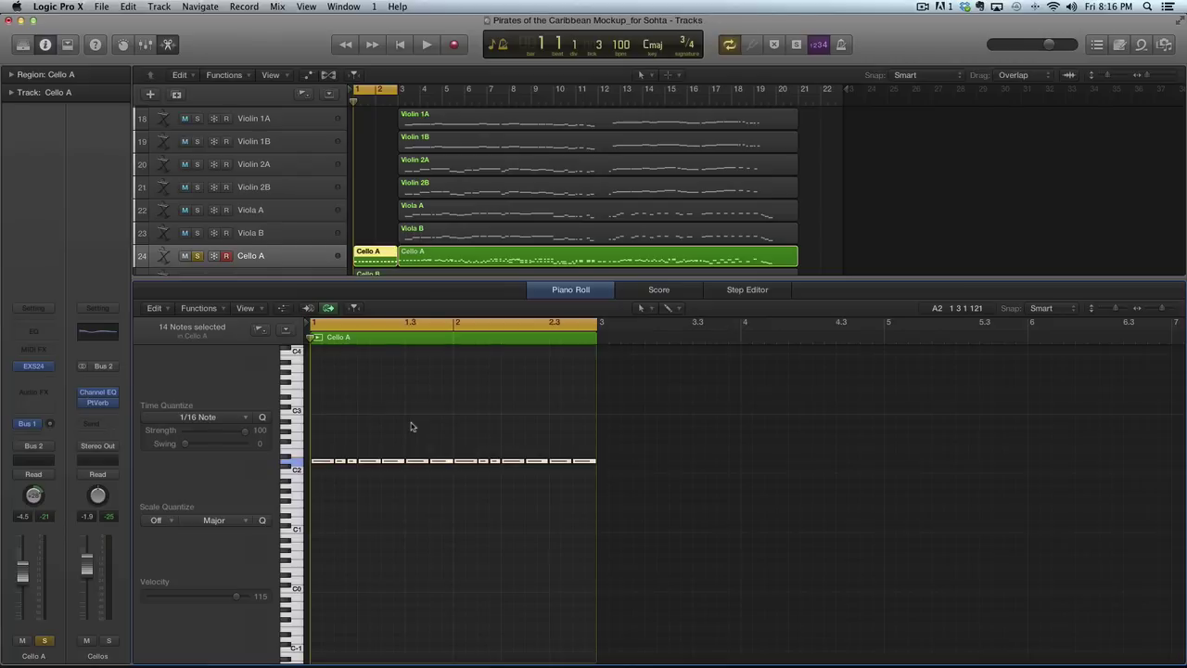
pyautogui.press('space')
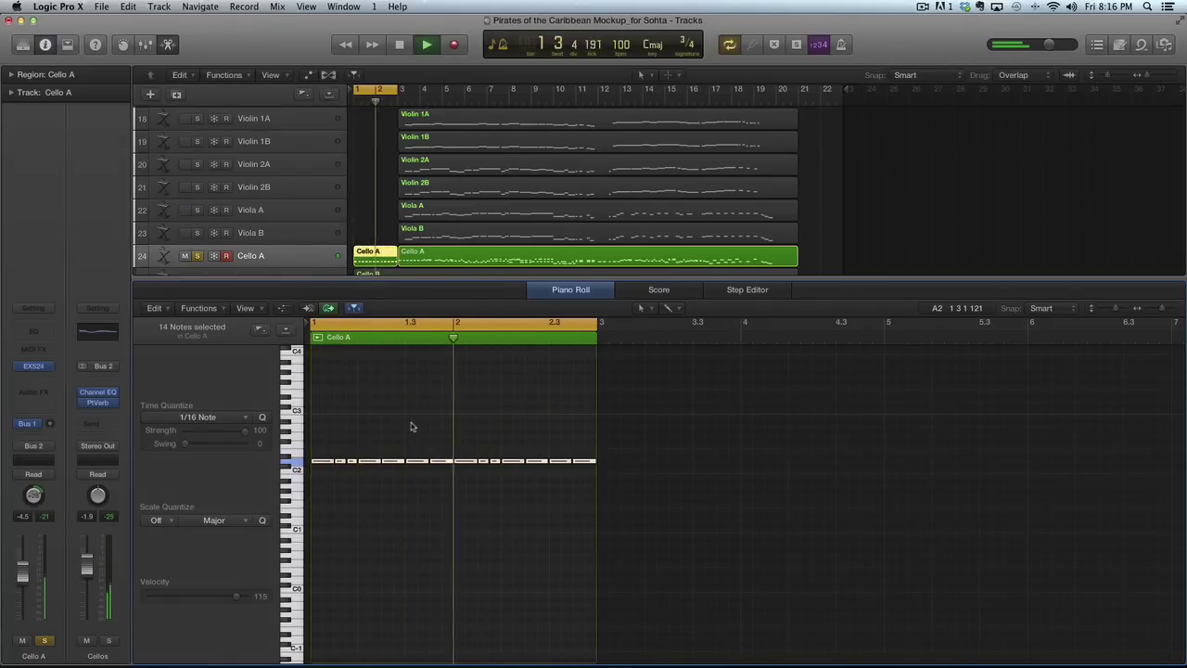
pyautogui.press('space')
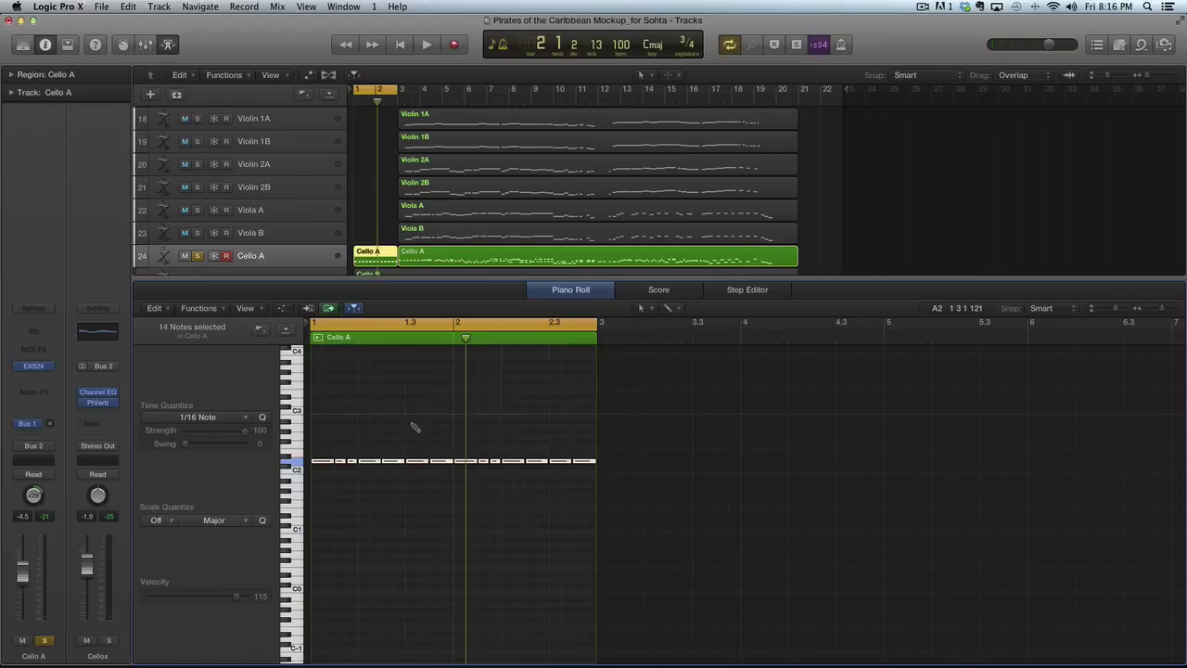
# Step back through the edit history to the raw, unquantized Cello A recording and play it back
pyautogui.press('super+z')
pyautogui.press('super+z')
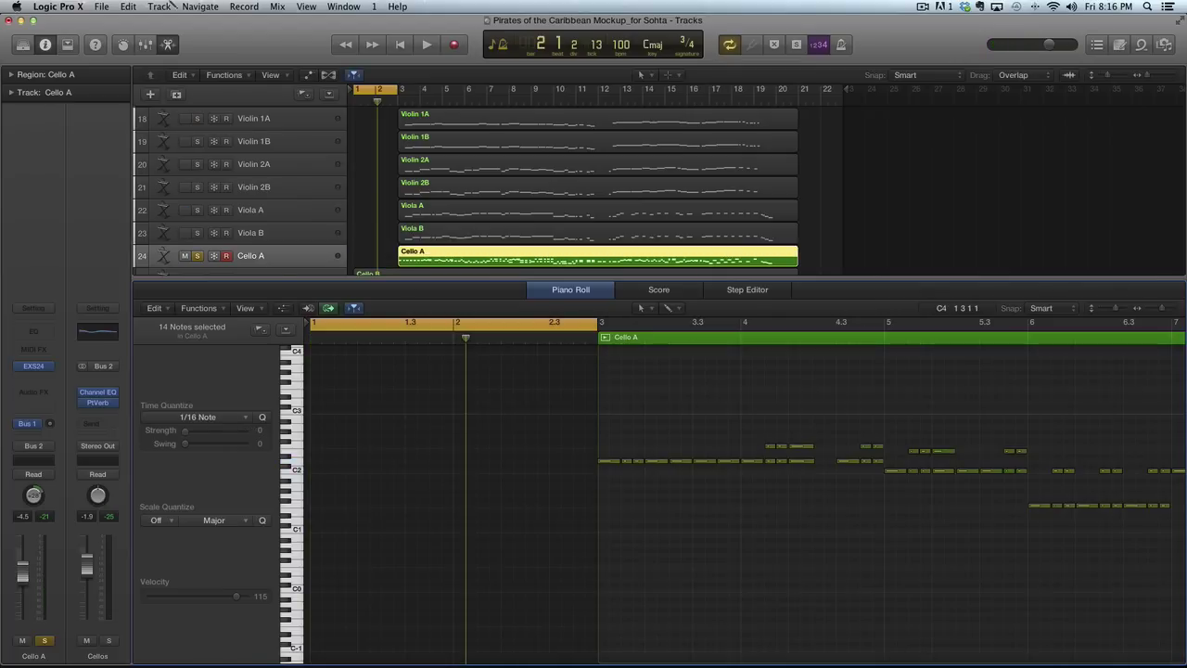
pyautogui.press('super+shift+z')
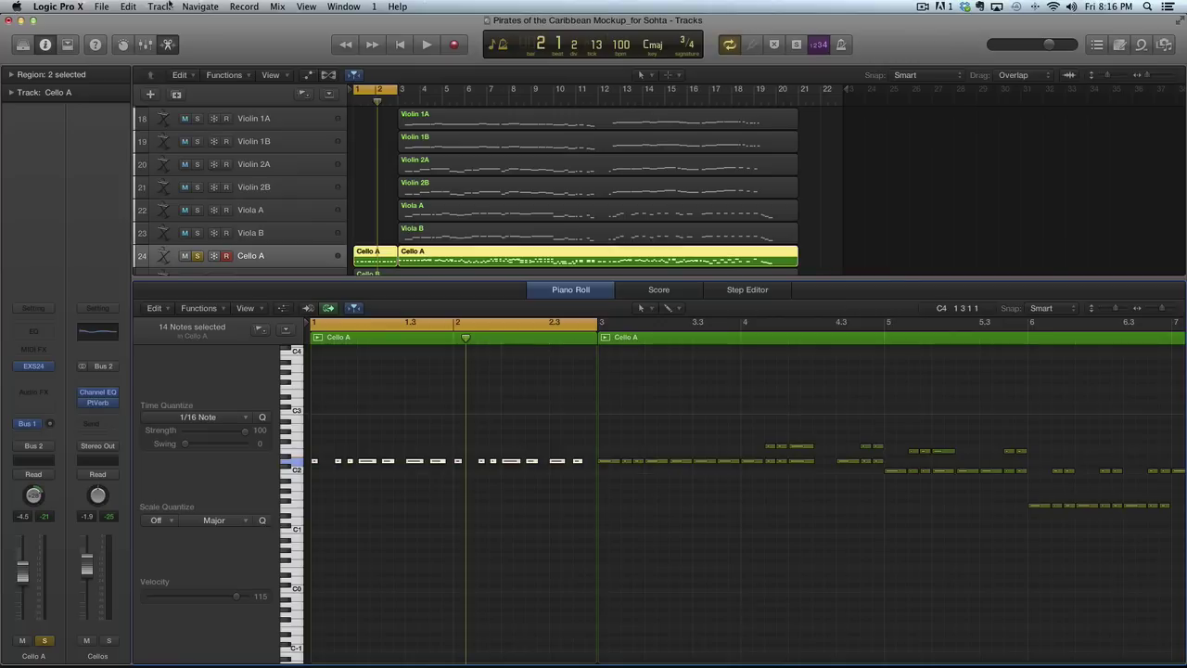
pyautogui.press('space')
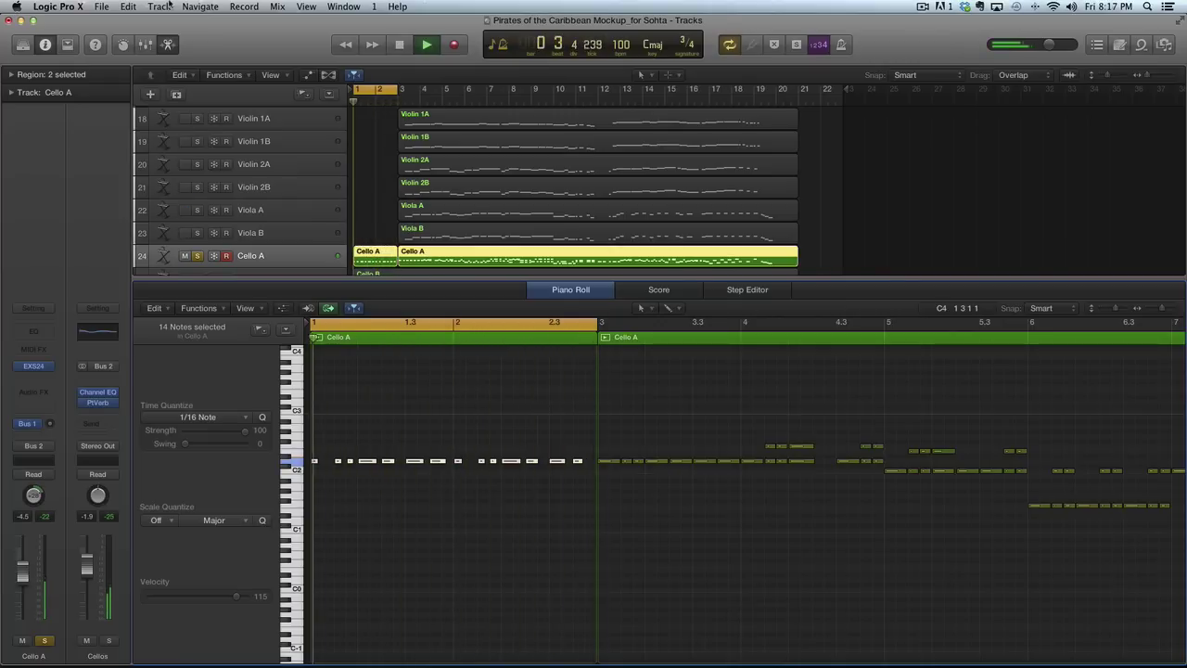
pyautogui.press('space')
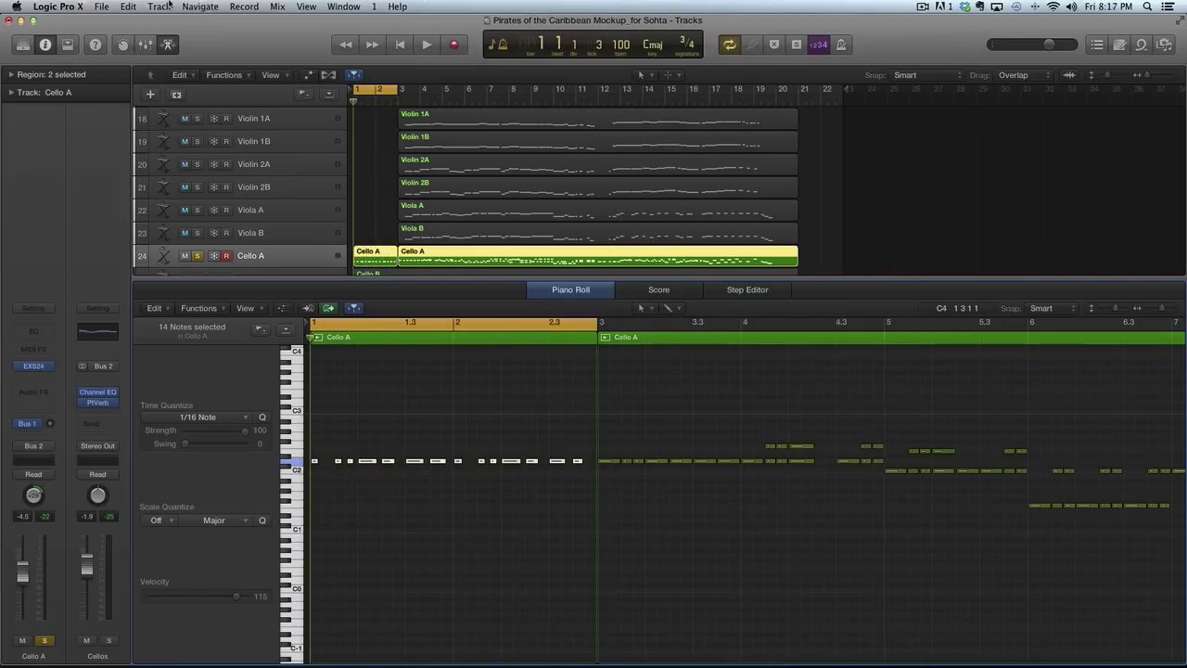
# Restore the quantized and trimmed Cello A notes, play them back for comparison, and deselect them
pyautogui.press('super+z')
pyautogui.press('space')
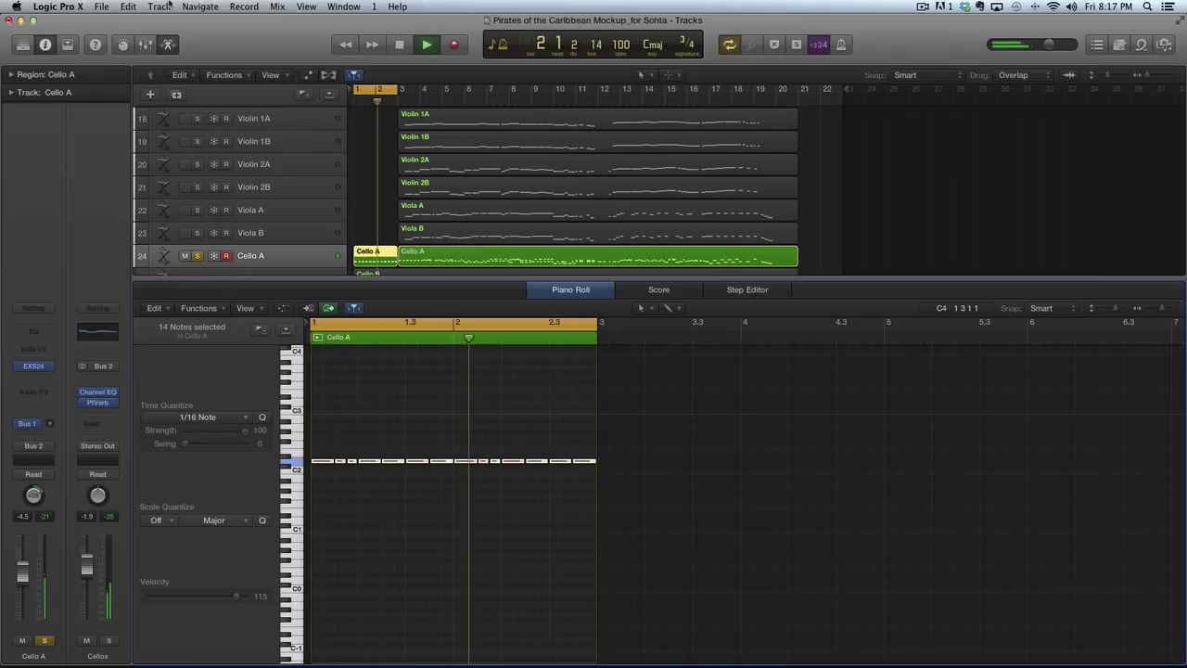
pyautogui.press('space')
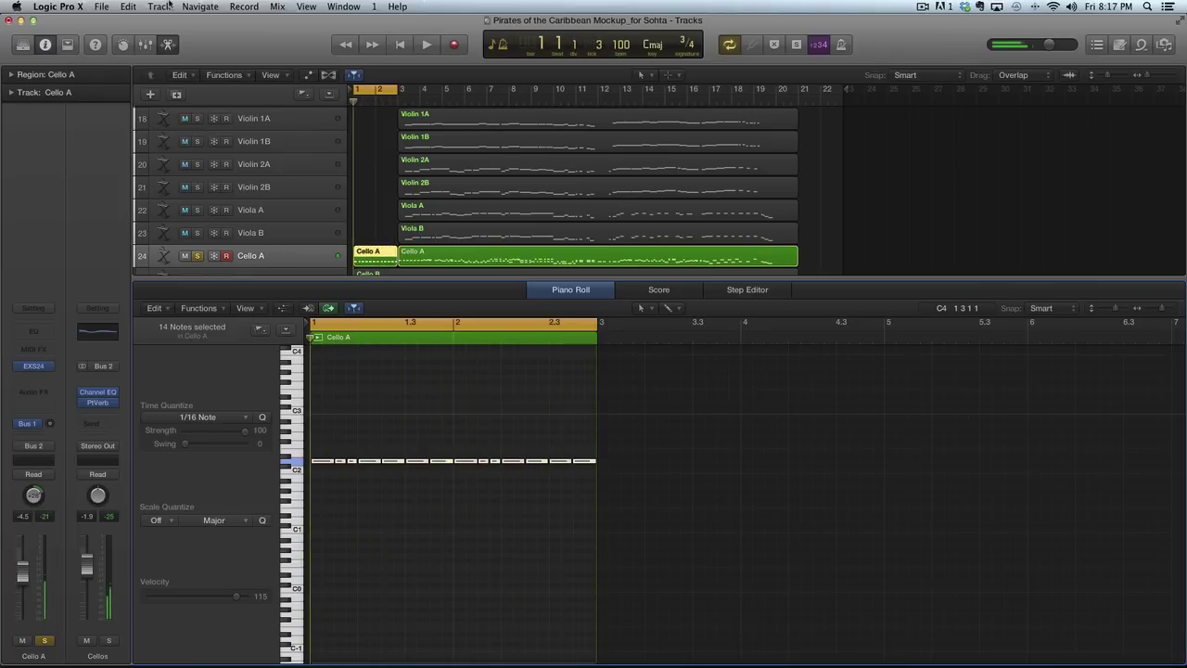
pyautogui.click(355, 422)
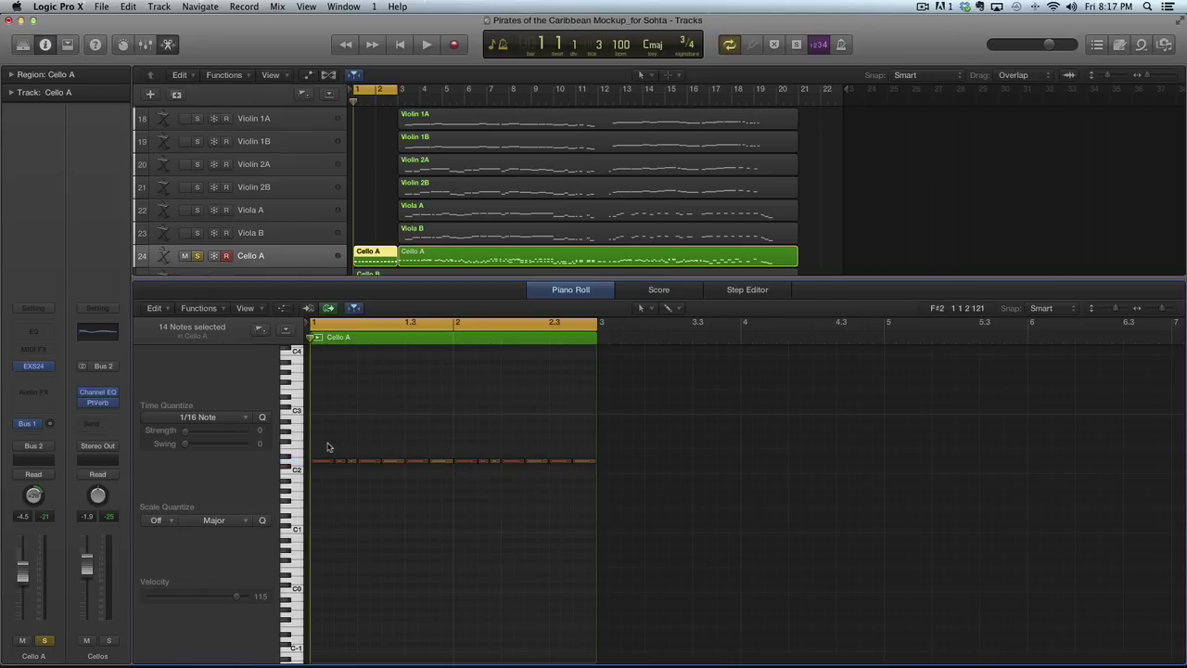
# Add a new instrument track directly below Cello A and assign it a stereo EXS24 sampler
pyautogui.scroll(-4, 290, 167)
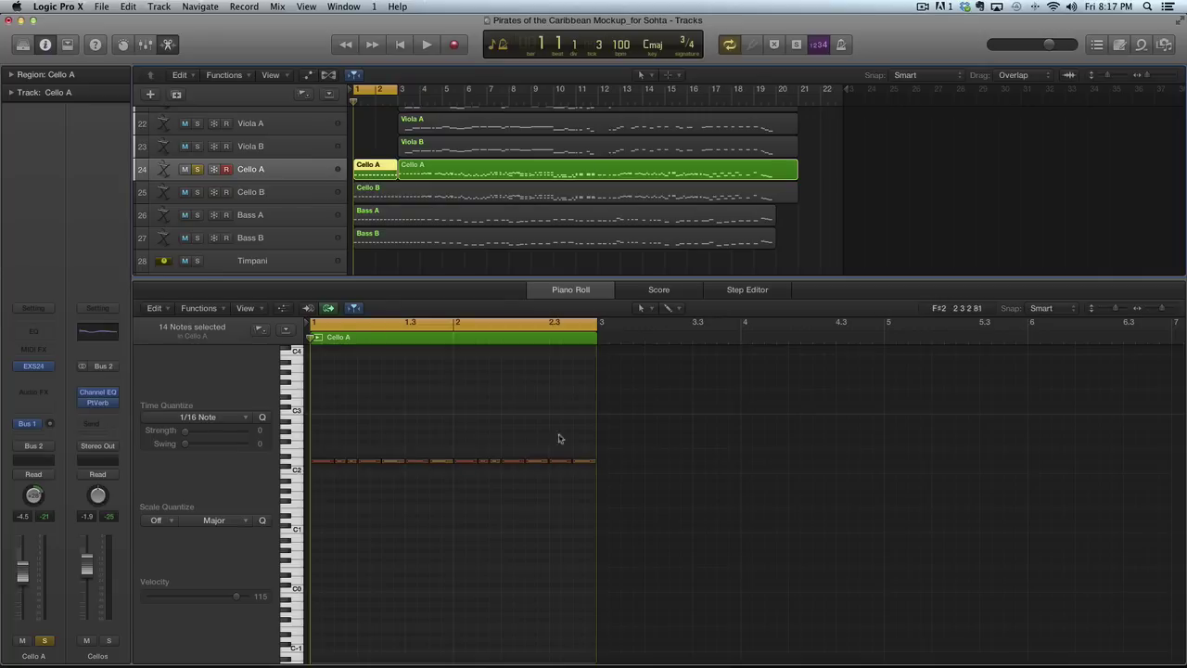
pyautogui.moveTo(299, 176)
pyautogui.press('super+alt+s')
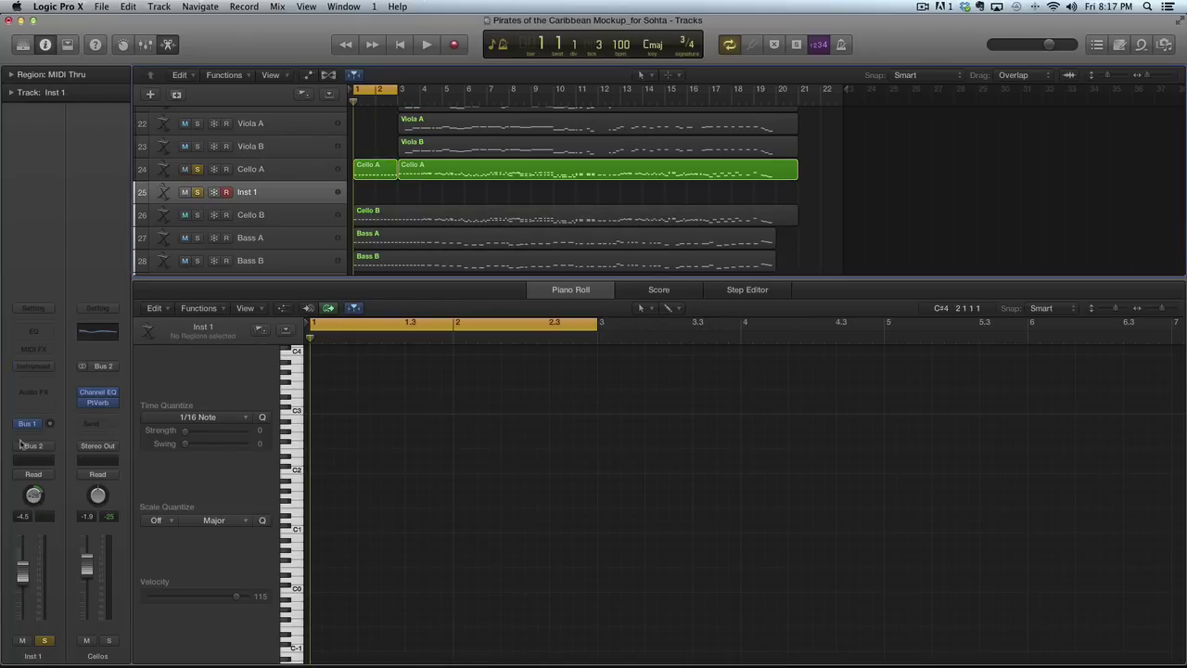
pyautogui.click(34, 365)
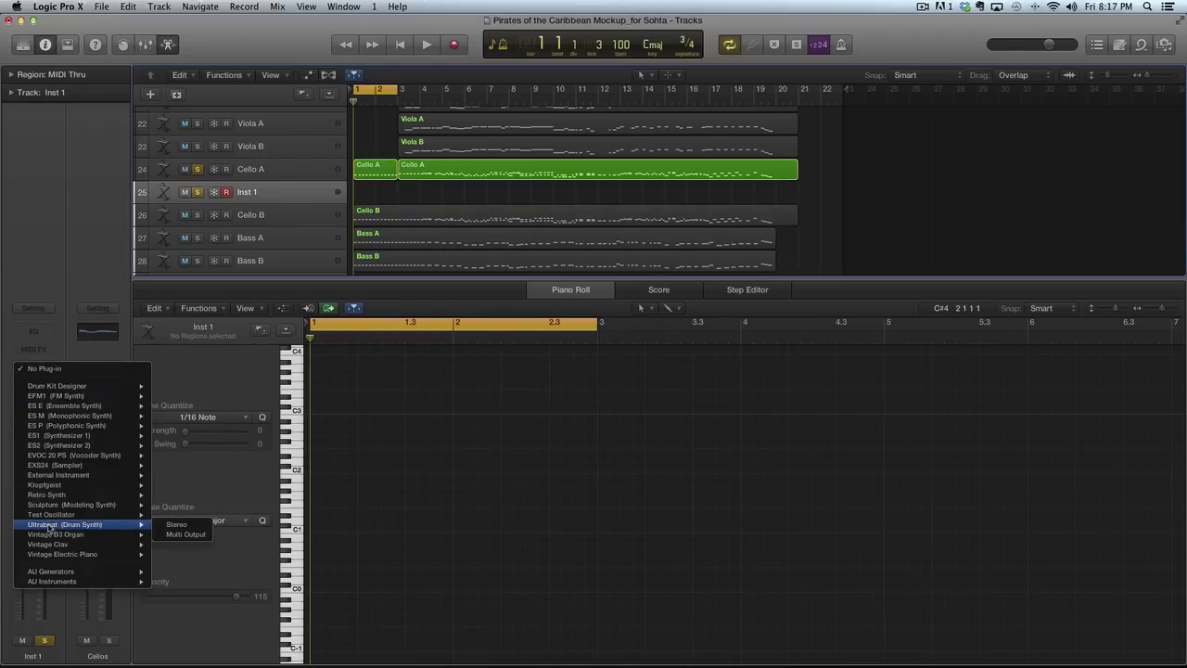
pyautogui.moveTo(51, 466)
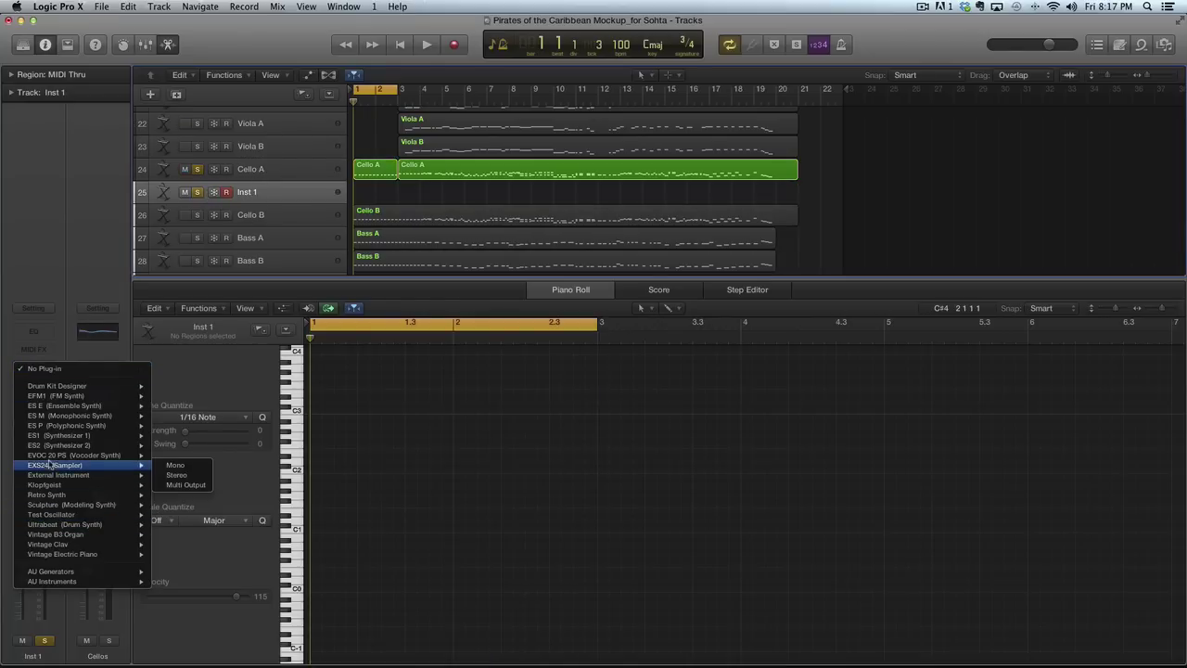
pyautogui.click(177, 474)
# Load the VC-8_stac patch from the Vienna Symphonic Library cello ensemble's basic set 0000 into the EXS24 and close the plug-in
pyautogui.click(328, 110)
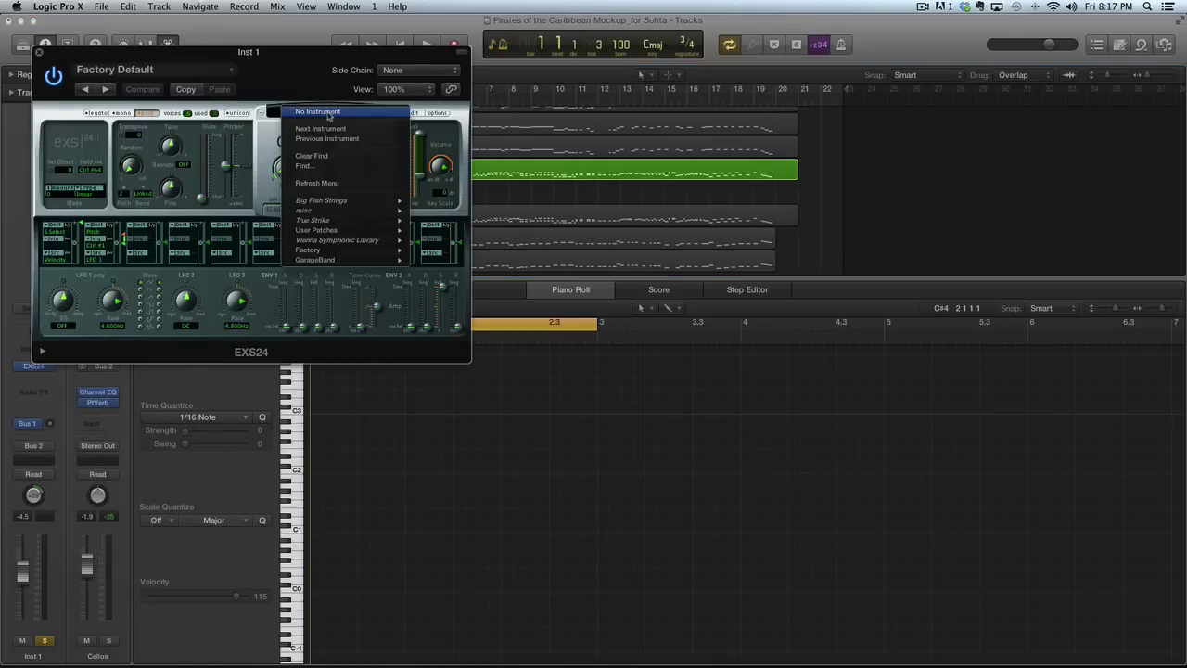
pyautogui.moveTo(336, 241)
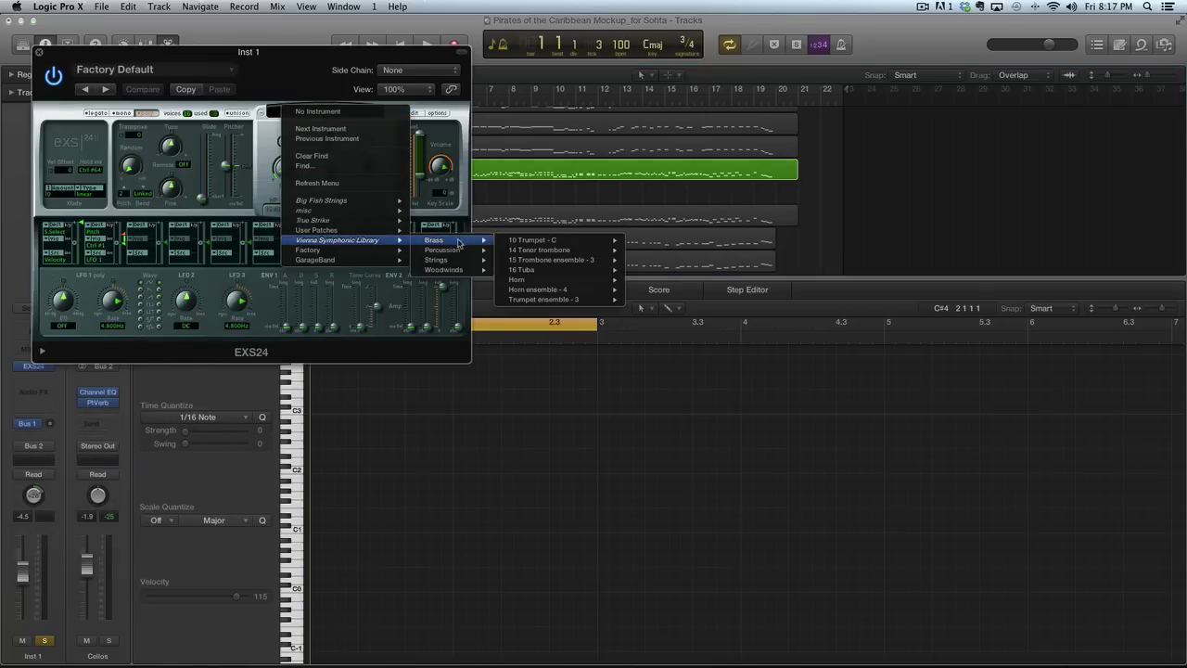
pyautogui.moveTo(461, 263)
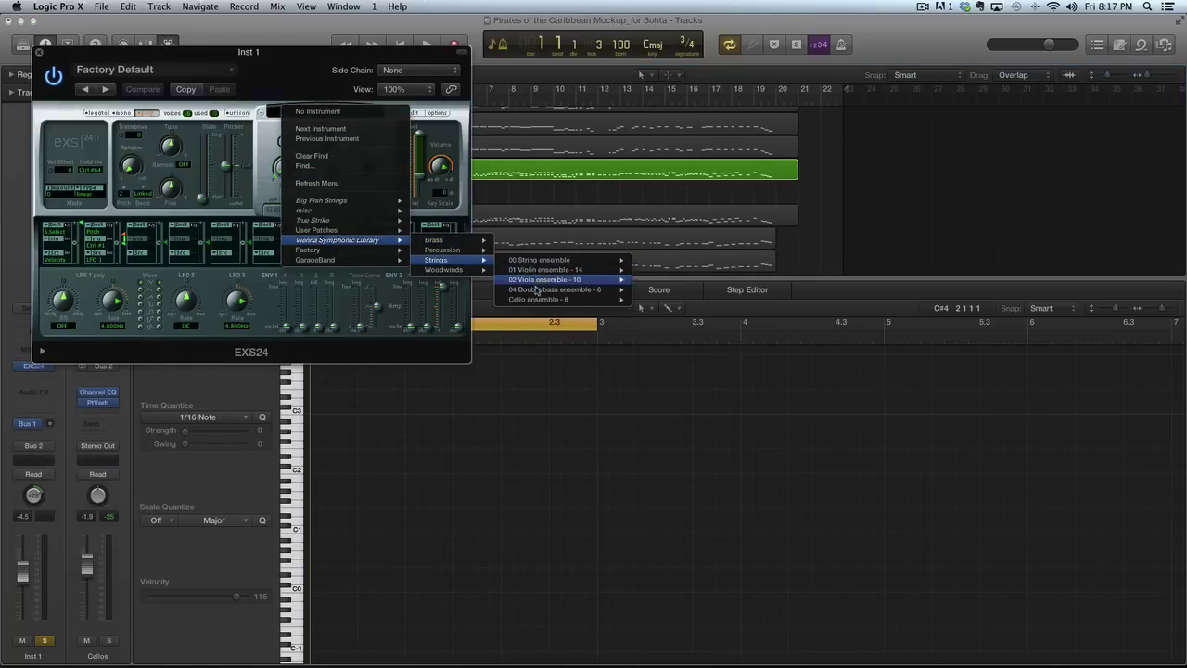
pyautogui.moveTo(535, 302)
pyautogui.moveTo(690, 302)
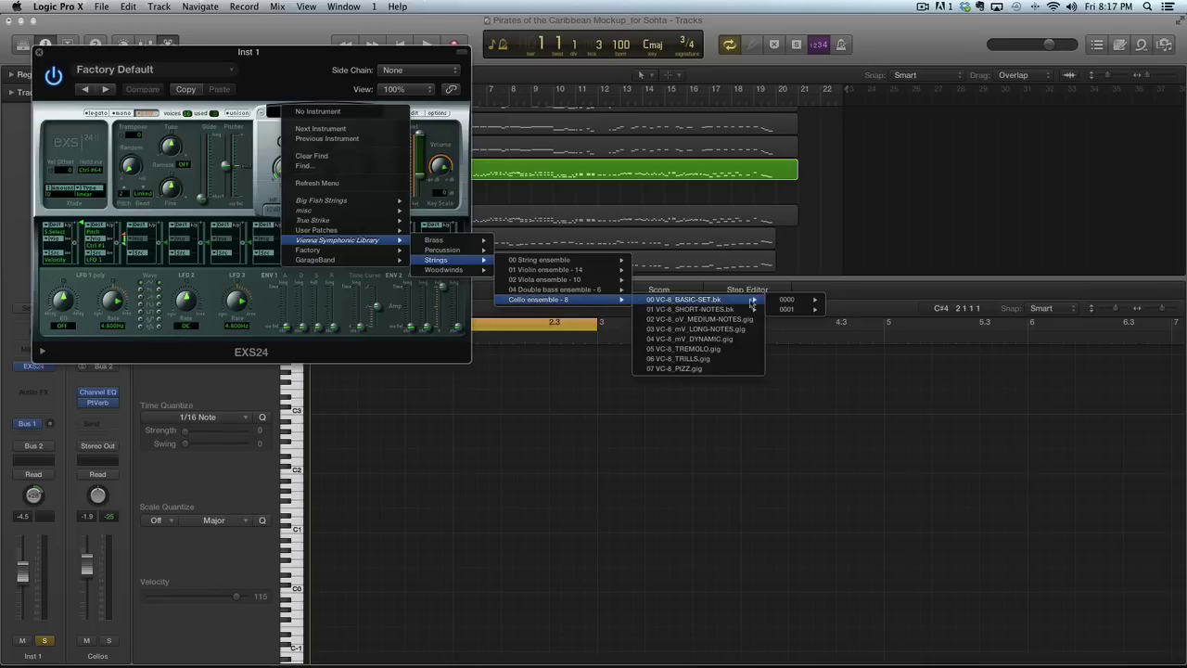
pyautogui.moveTo(788, 312)
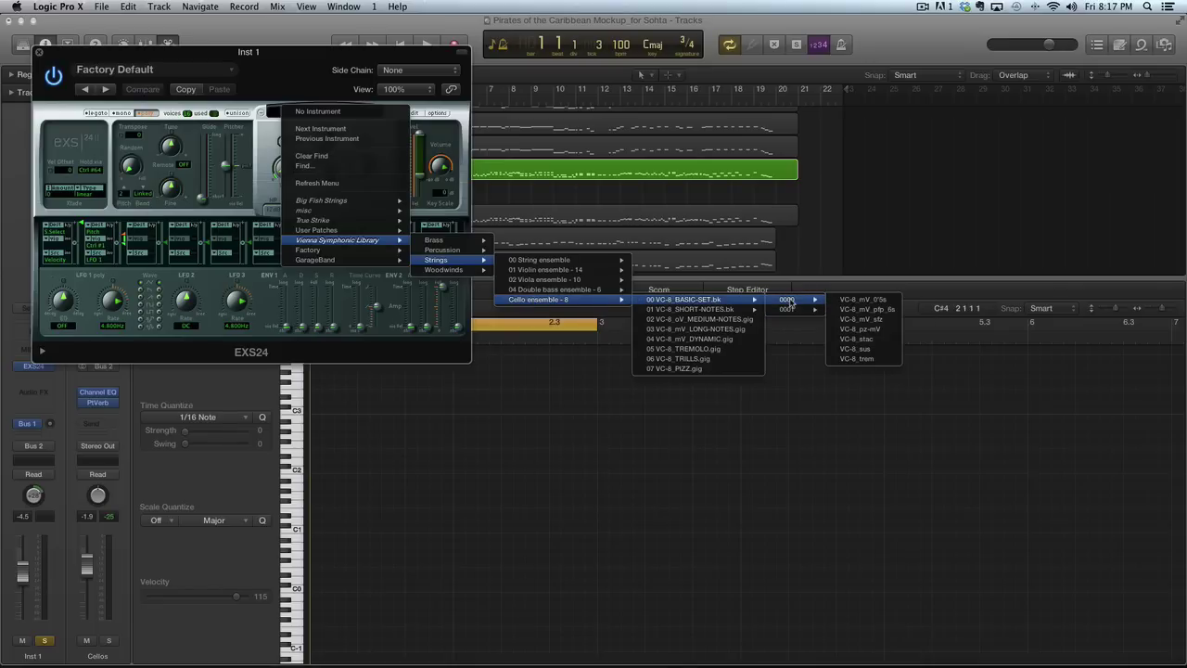
pyautogui.click(855, 339)
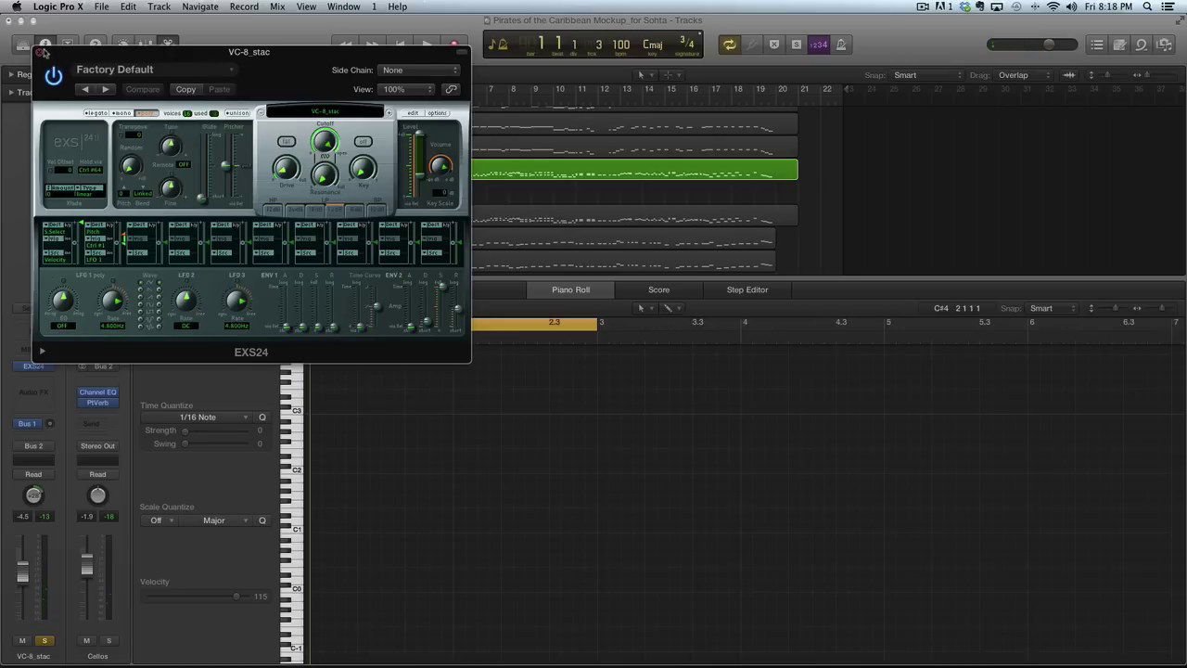
pyautogui.click(40, 52)
# Copy the two-bar Cello A region onto the VC-8_stac track at the same position
pyautogui.click(279, 177)
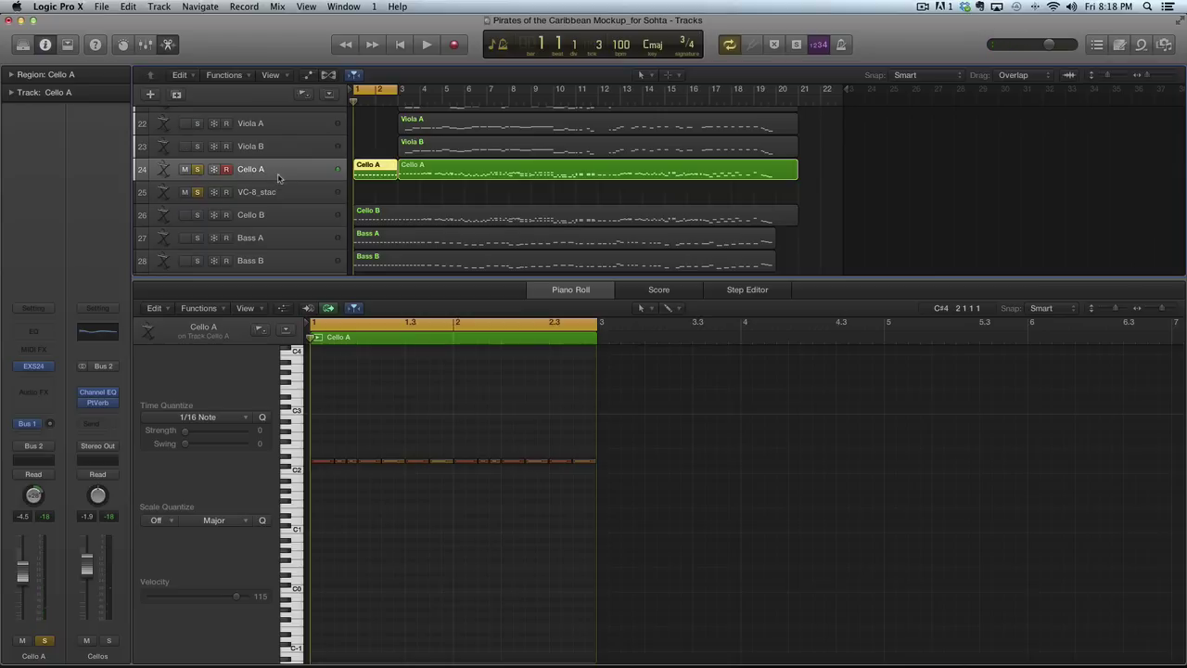
pyautogui.click(380, 197)
pyautogui.click(380, 181)
pyautogui.moveTo(371, 179); pyautogui.dragTo(371, 200)
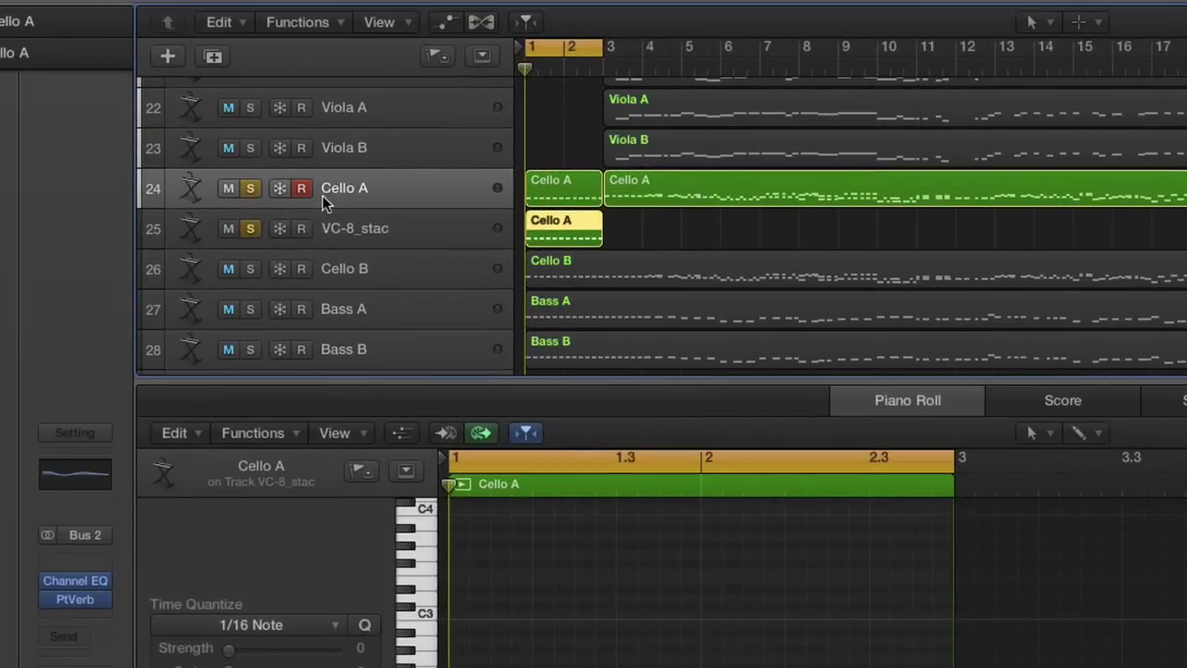
# Rename the VC-8_stac track as Cello A staccato
pyautogui.click(248, 191)
pyautogui.doubleClick(338, 228)
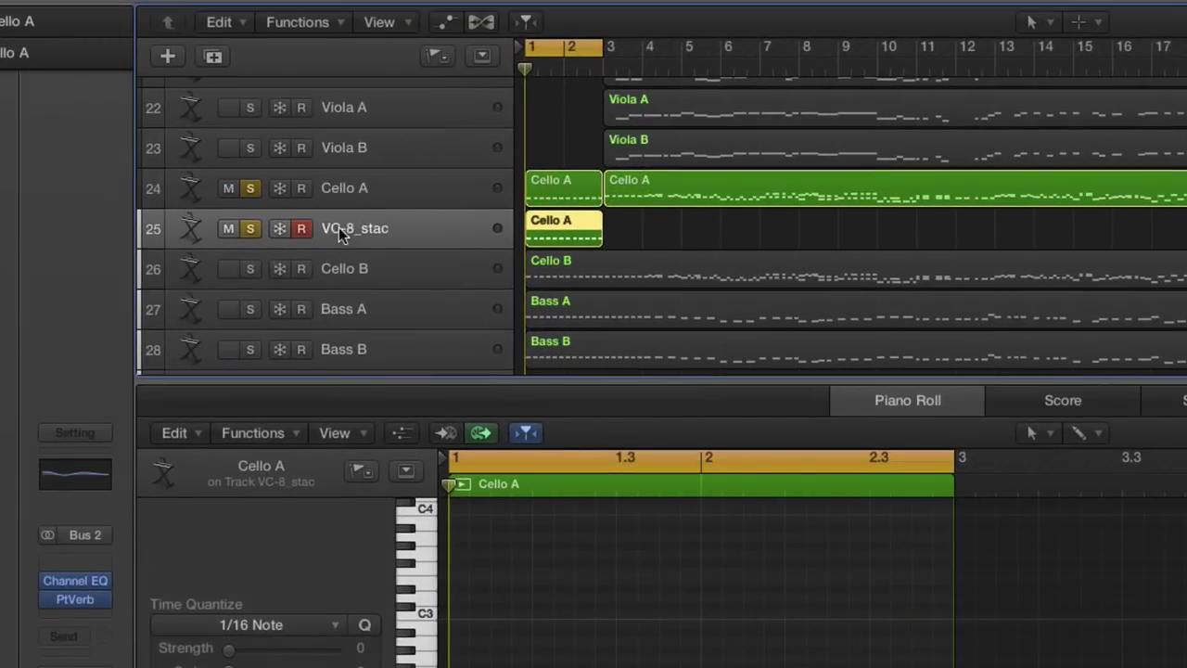
pyautogui.write('Cello staccato')
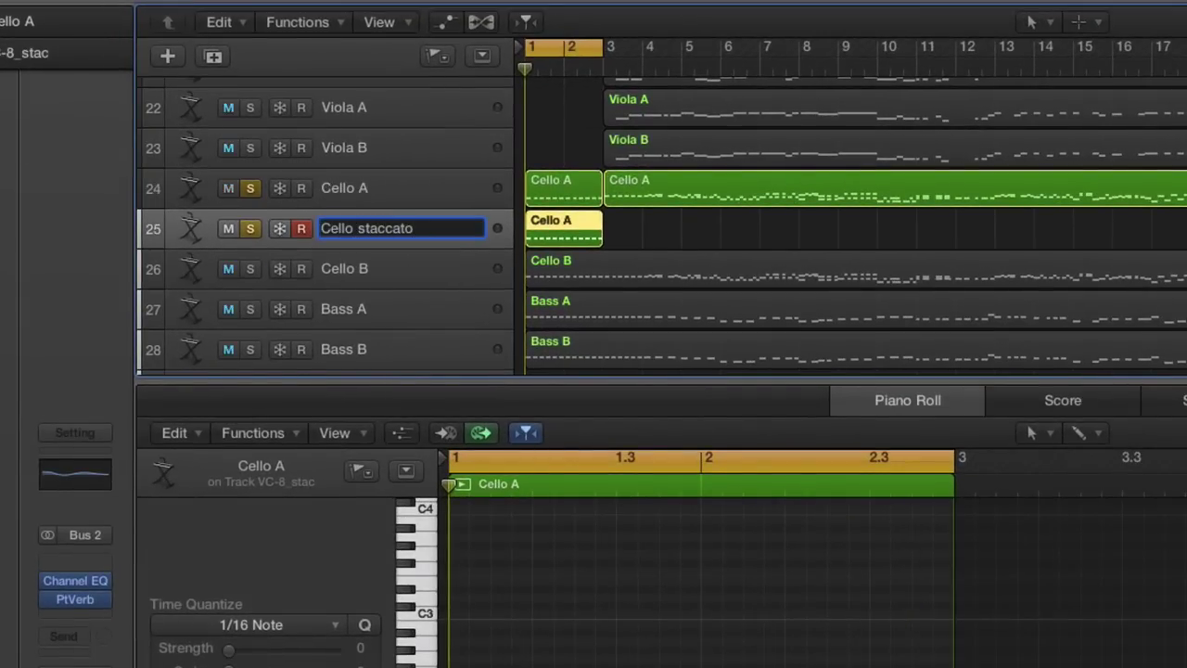
pyautogui.click(401, 229)
pyautogui.write('A')
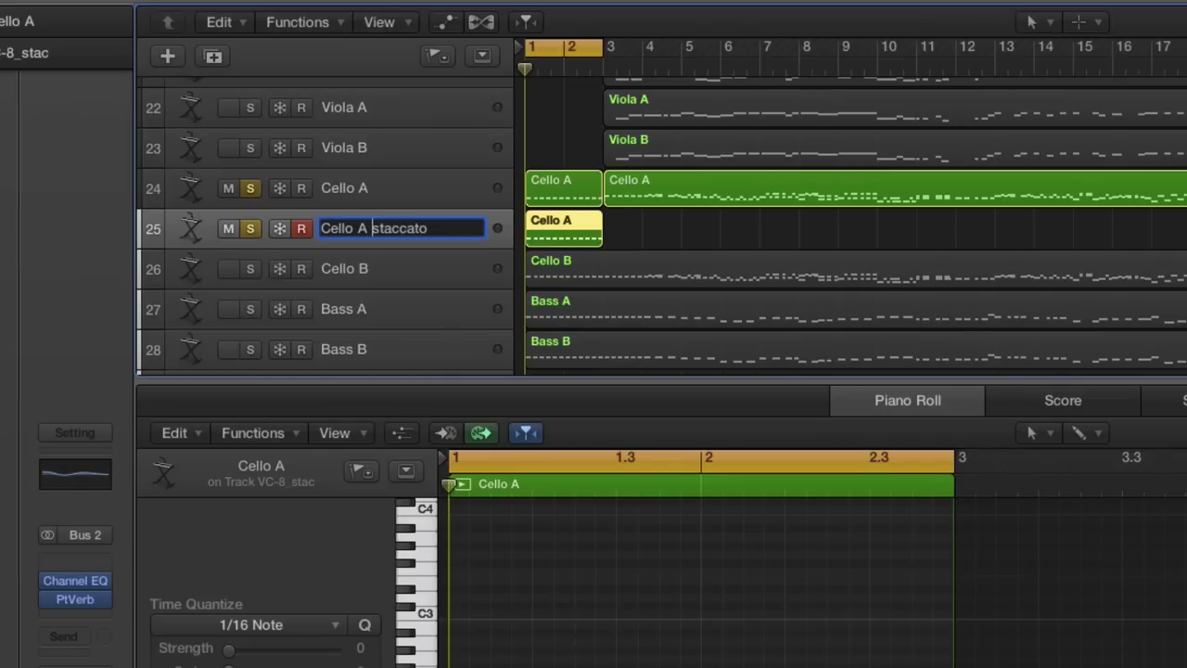
# Rename the original Cello A track as Cello A legato, and play both cello tracks together
pyautogui.hotkey('shift', 'Tab')
pyautogui.press('Right')
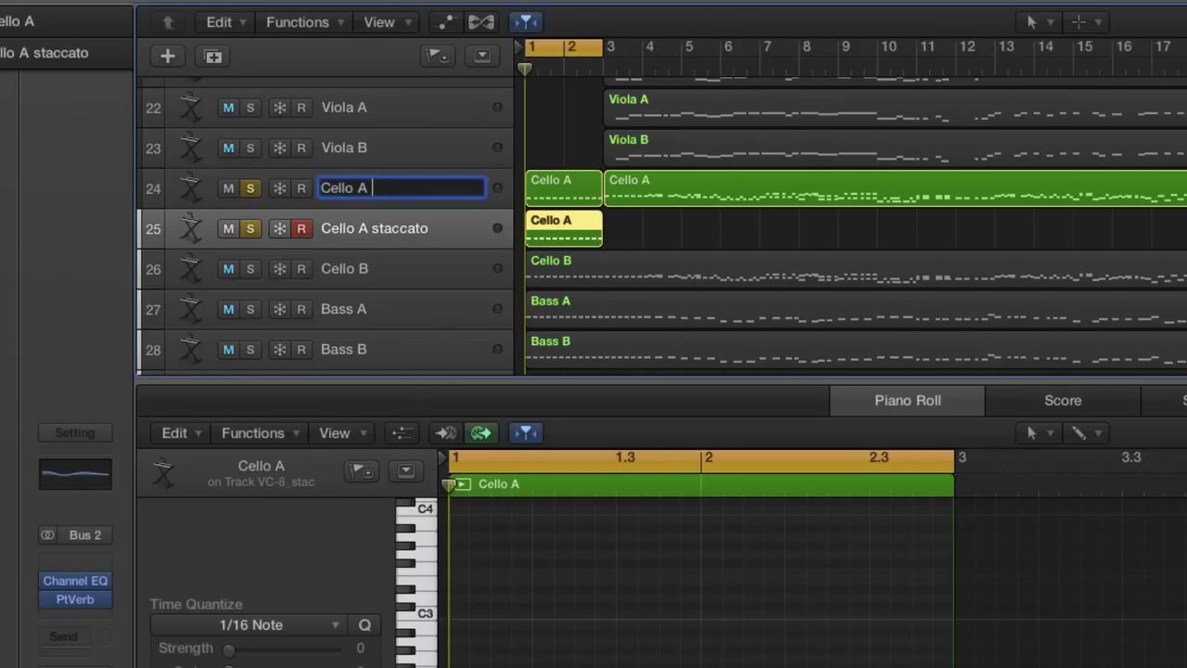
pyautogui.write('legato')
pyautogui.press('Return')
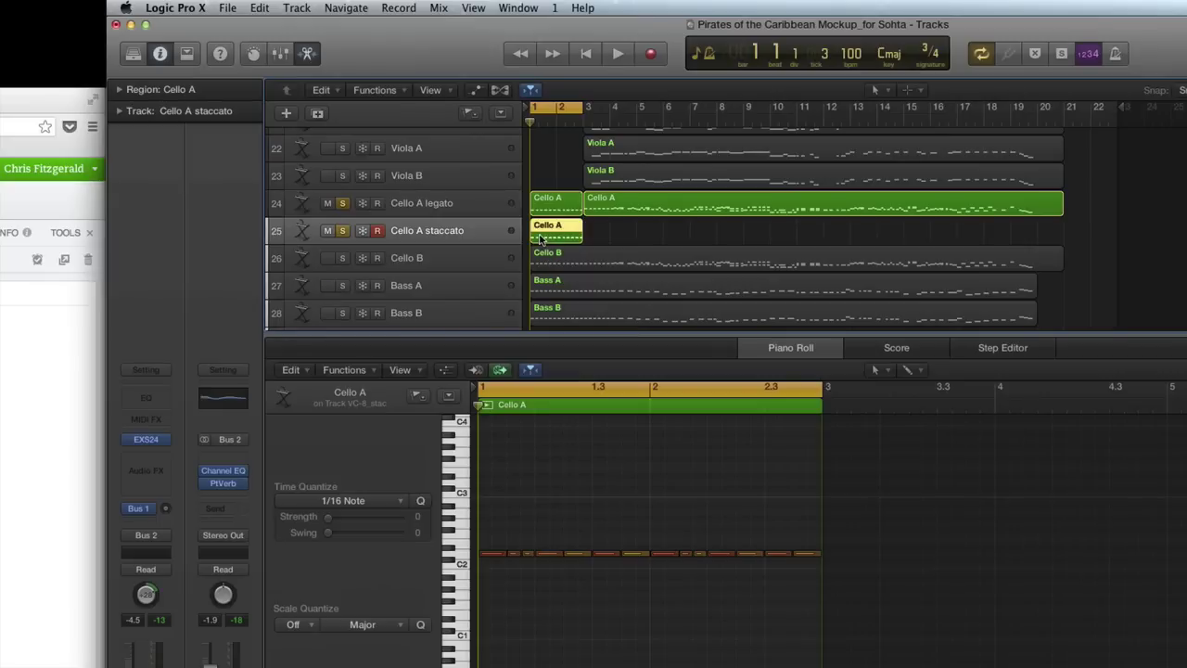
pyautogui.press('space')
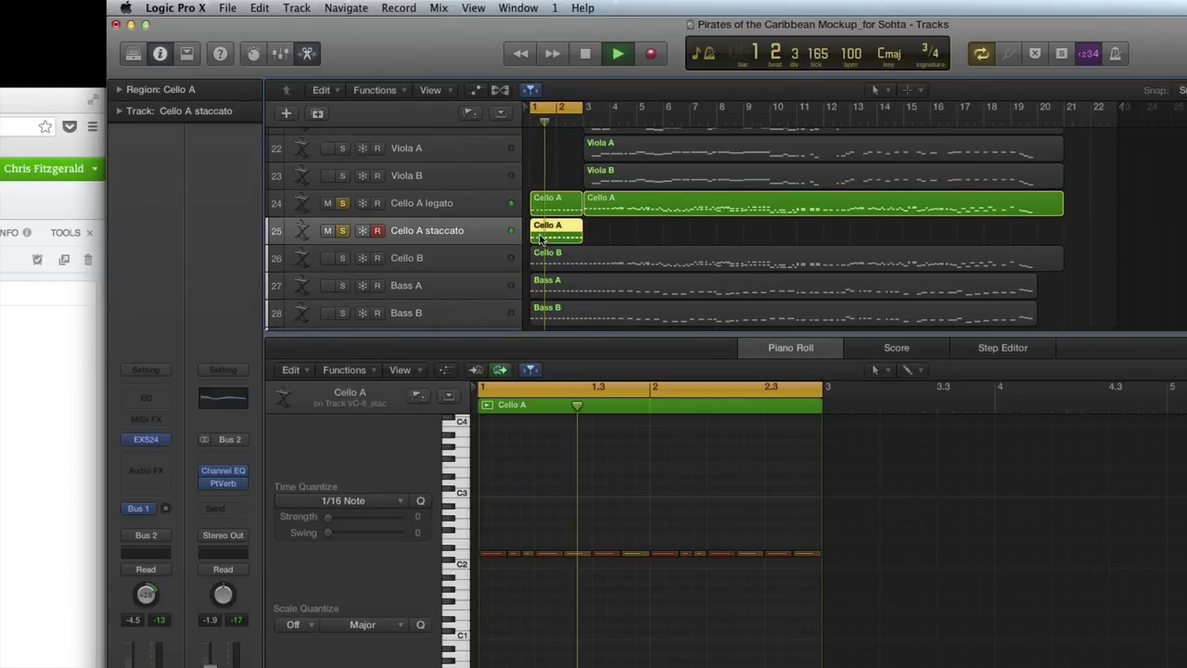
pyautogui.press('space')
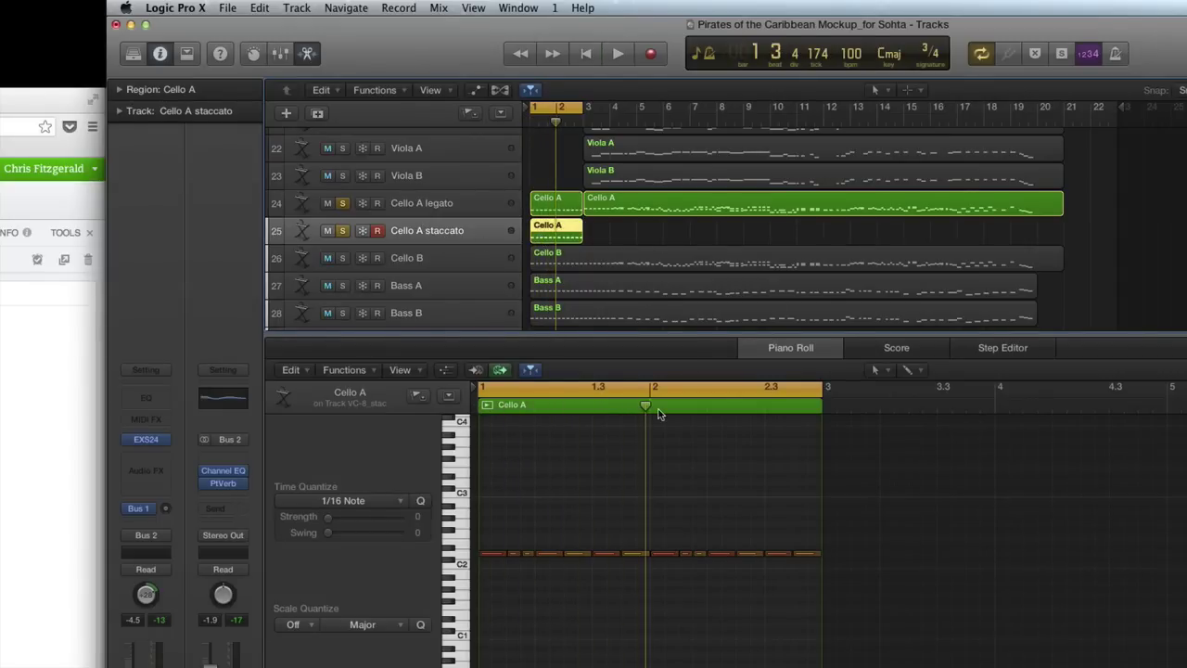
# In the two-bar Cello A legato region, delete every note except those on beats 1 and 3 of each bar
pyautogui.click(604, 230)
pyautogui.click(567, 207)
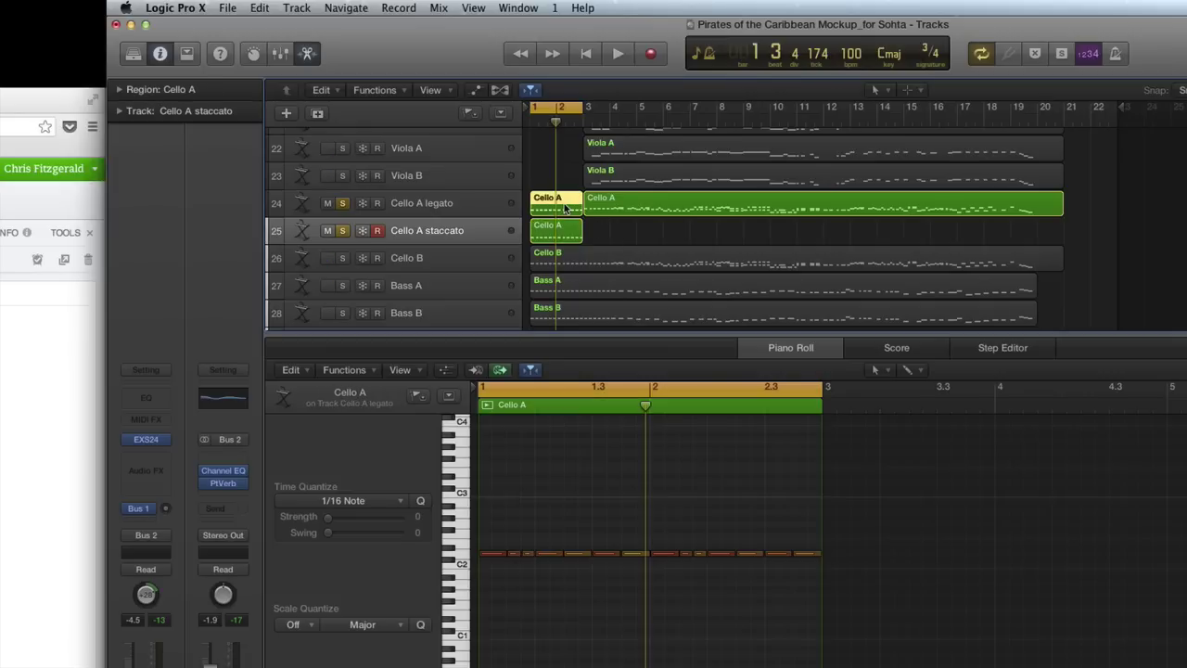
pyautogui.scroll(-4, 536, 517)
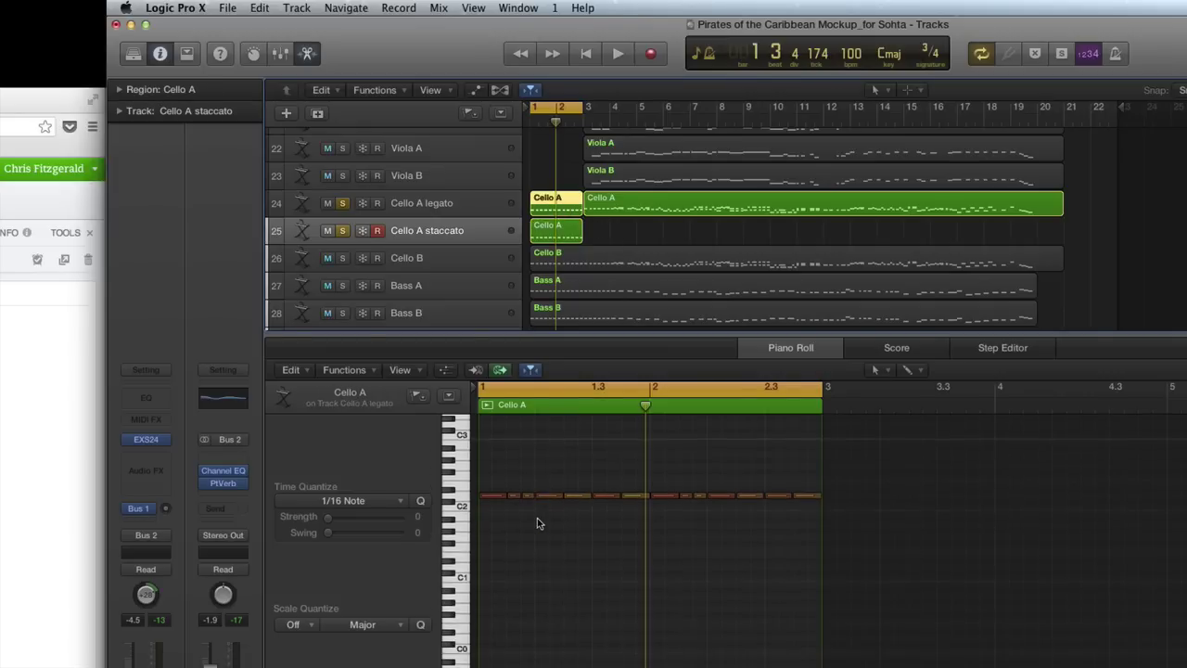
pyautogui.moveTo(510, 492); pyautogui.dragTo(586, 522)
pyautogui.press('Delete')
pyautogui.click(636, 498)
pyautogui.press('Delete')
pyautogui.moveTo(684, 483); pyautogui.dragTo(746, 499)
pyautogui.press('Delete')
pyautogui.click(806, 497)
pyautogui.press('Delete')
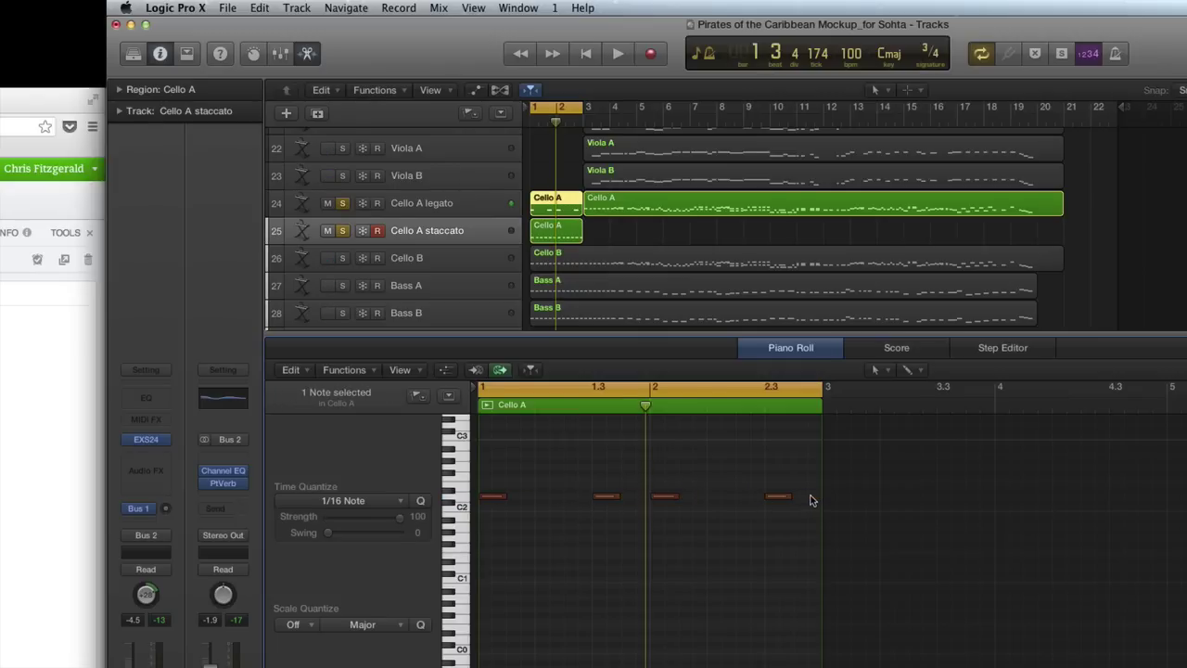
# In the two-bar Cello A staccato region, delete the notes on beats 1 and 3 of each bar
pyautogui.click(554, 234)
pyautogui.click(492, 498)
pyautogui.keyDown('shift'); pyautogui.click(608, 497); pyautogui.keyUp('shift')
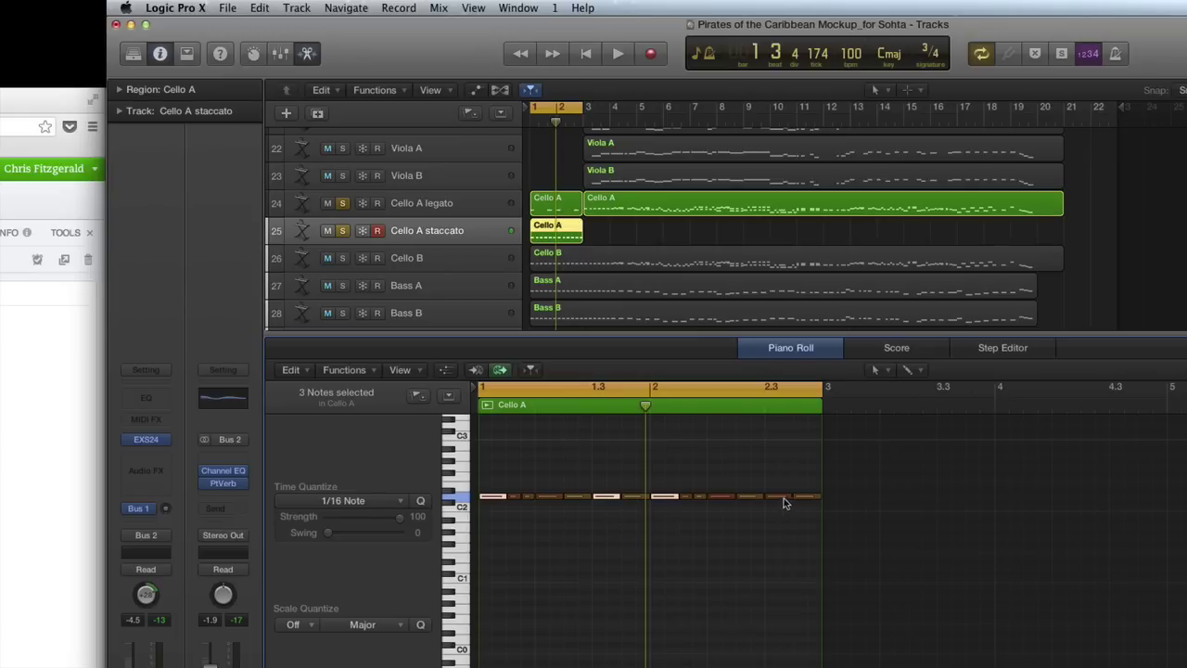
pyautogui.press('Delete')
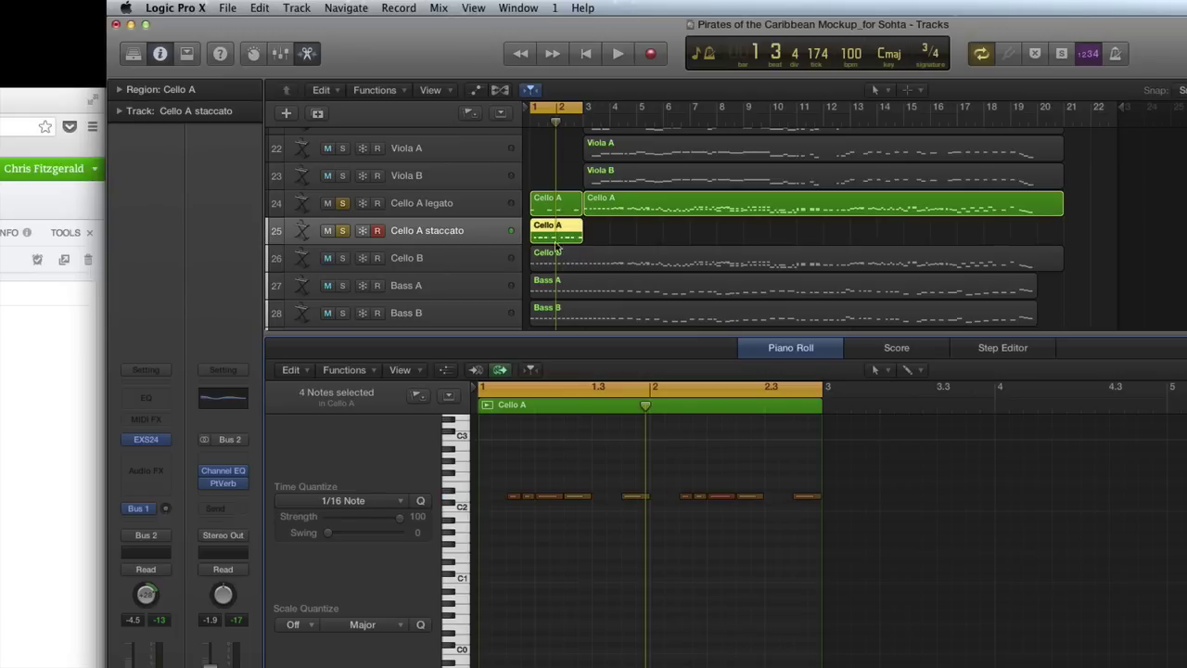
# Select both two-bar Cello A regions, play them together, and return the playhead to bar 1
pyautogui.moveTo(545, 184); pyautogui.dragTo(556, 224)
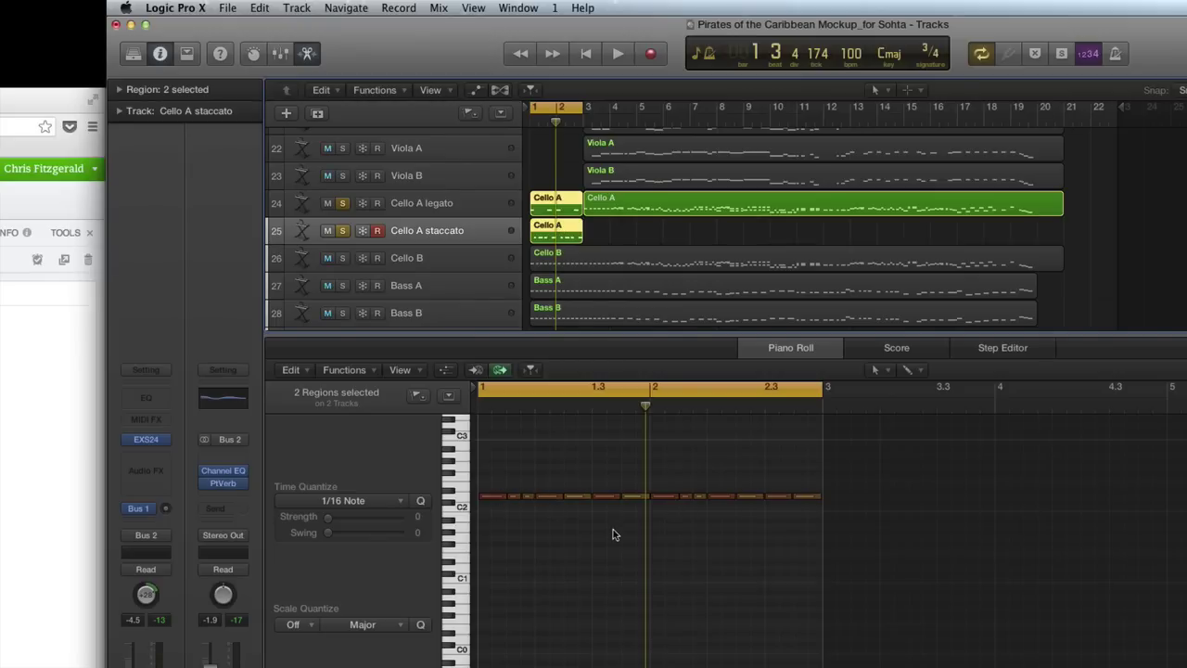
pyautogui.press('space')
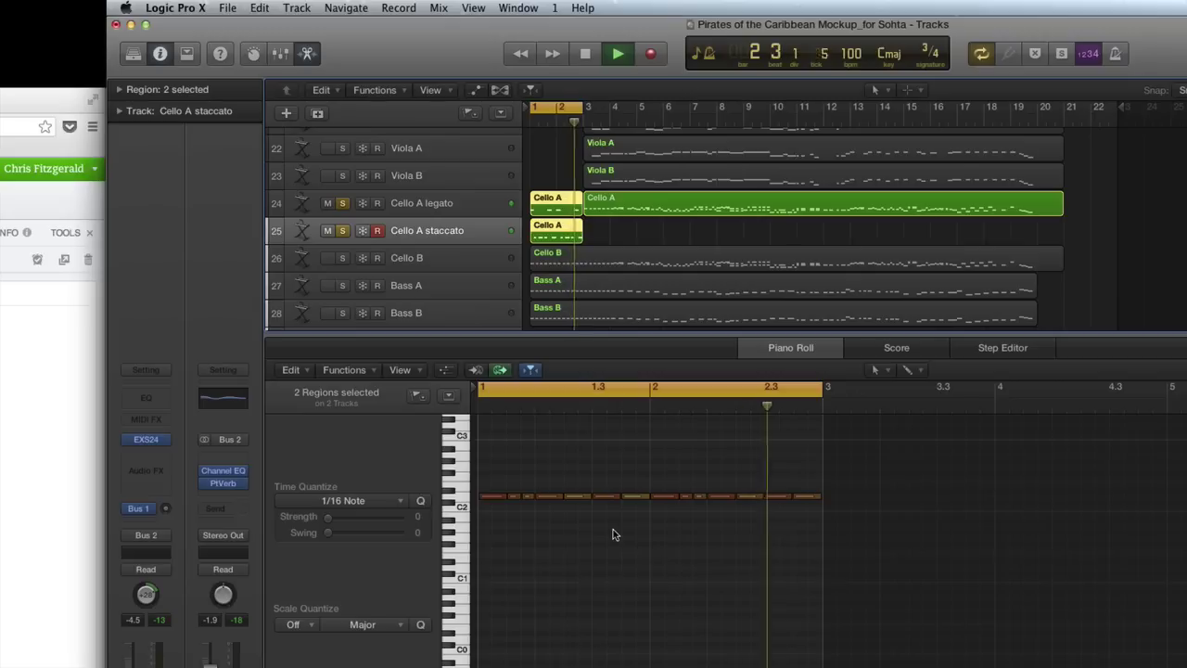
pyautogui.press('space')
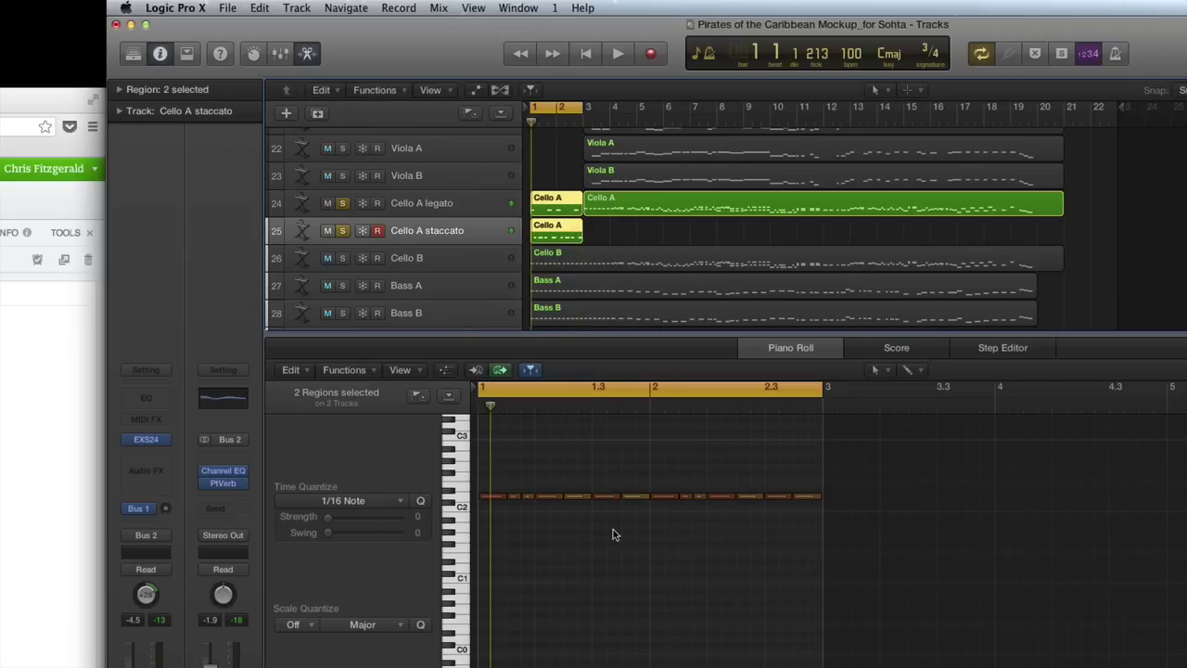
pyautogui.press('Return')
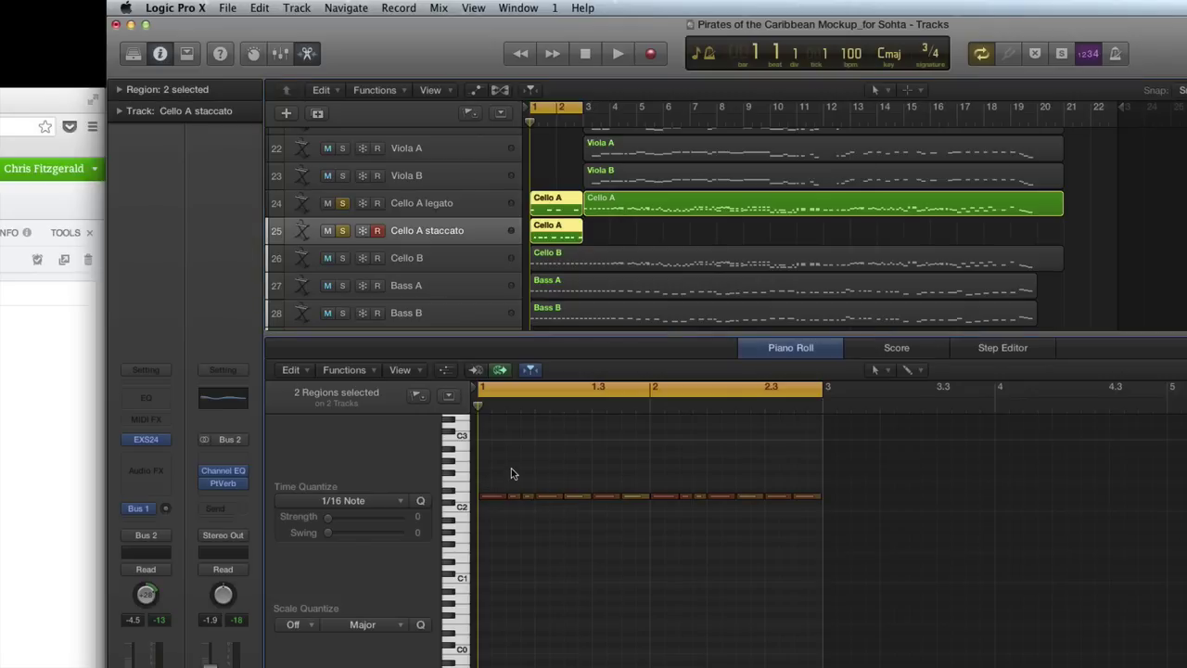
# Switch the Piano Roll to the Velocity tool, audition the first Cello A legato note, and briefly play both tracks
pyautogui.press('t')
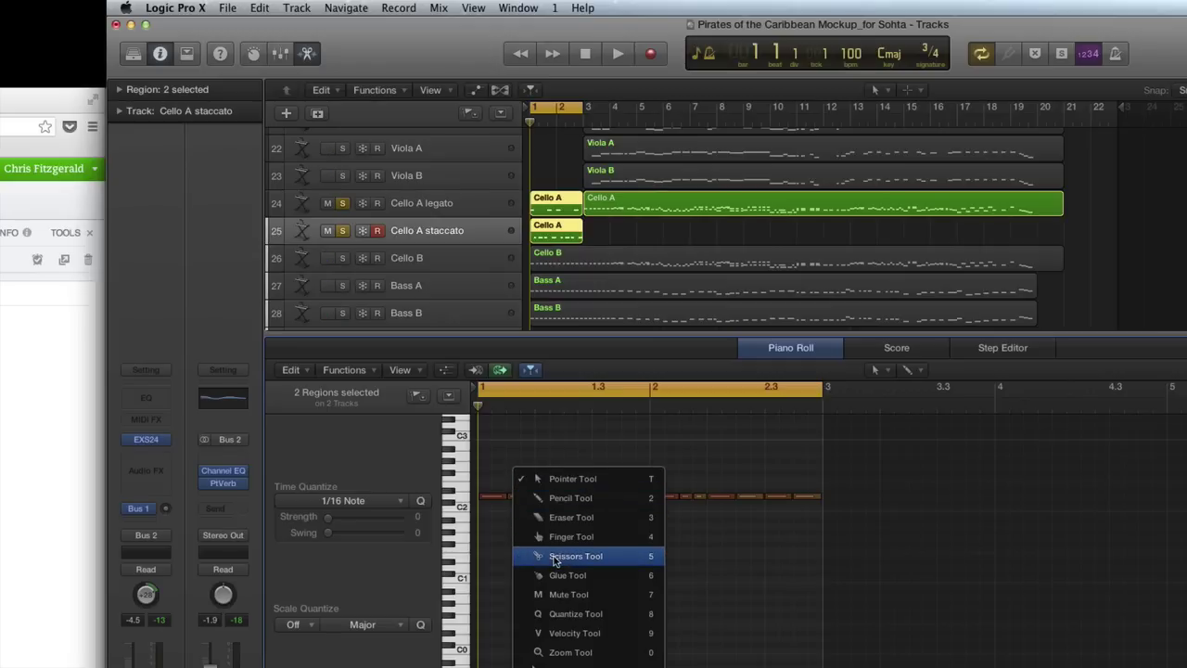
pyautogui.click(551, 636)
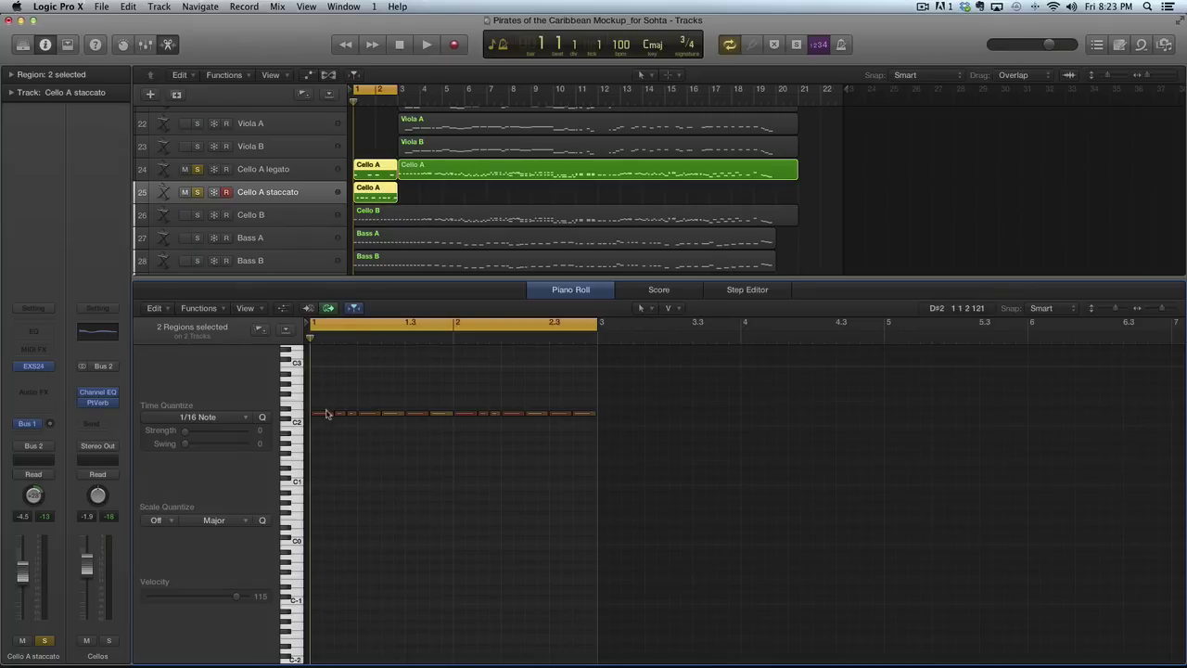
pyautogui.click(326, 413)
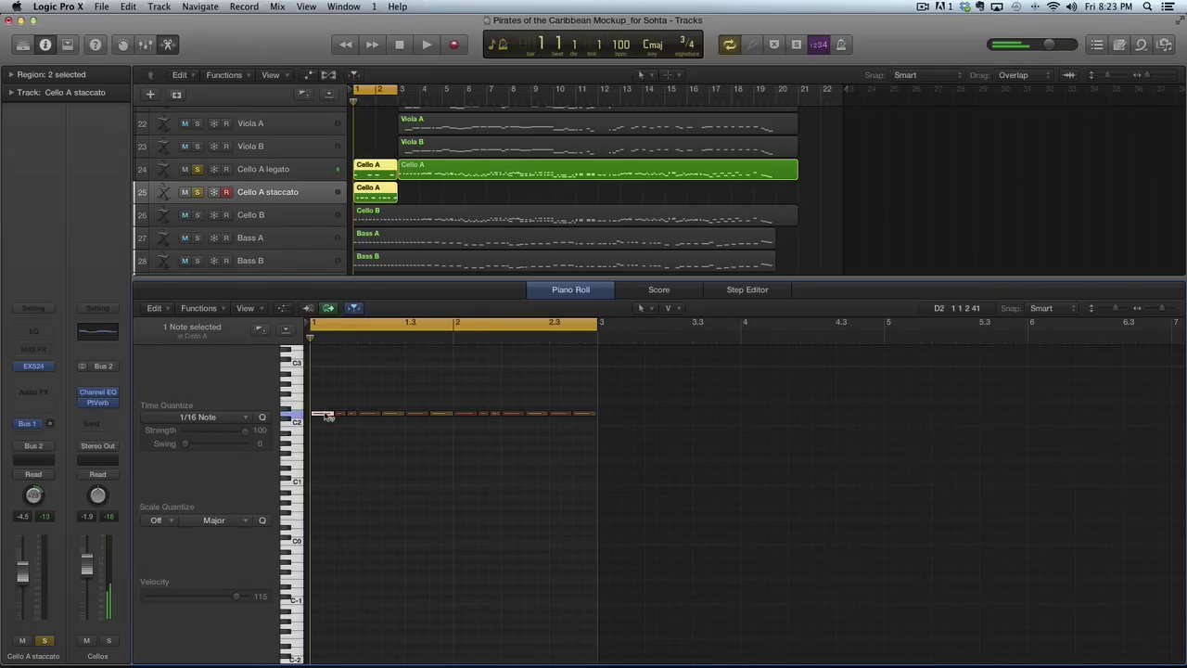
pyautogui.moveTo(332, 418); pyautogui.dragTo(331, 410)
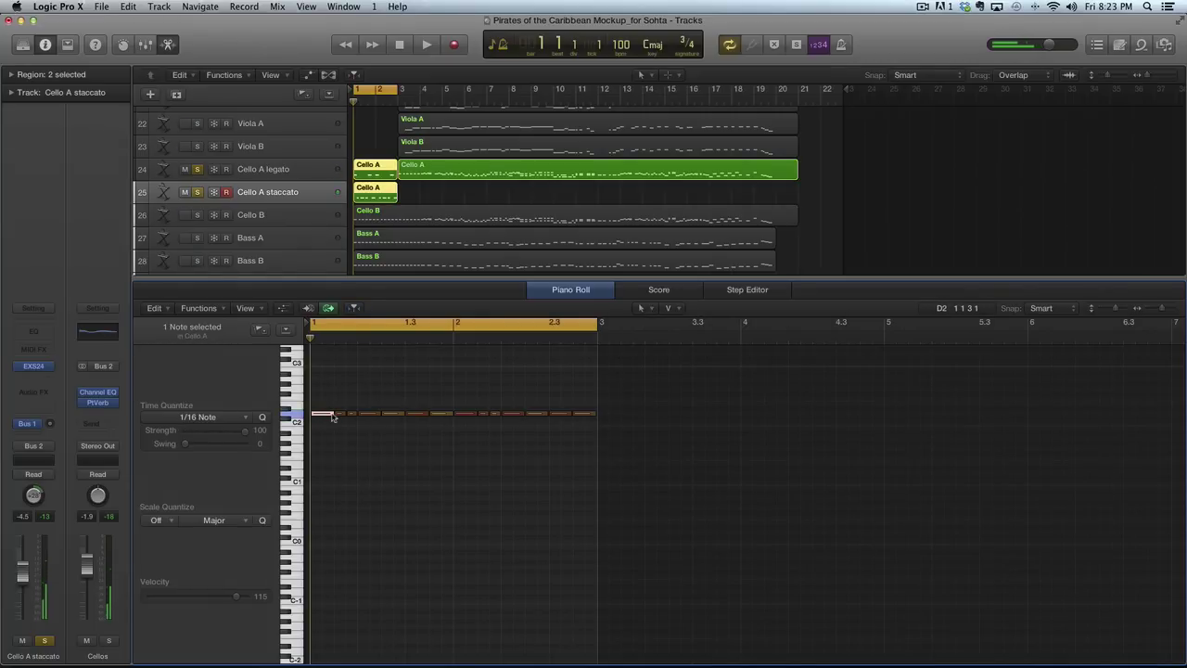
pyautogui.press('space')
pyautogui.press('space')
# Lower all notes in the Cello A staccato region to a velocity of 95 and play the result
pyautogui.click(353, 307)
pyautogui.click(410, 195)
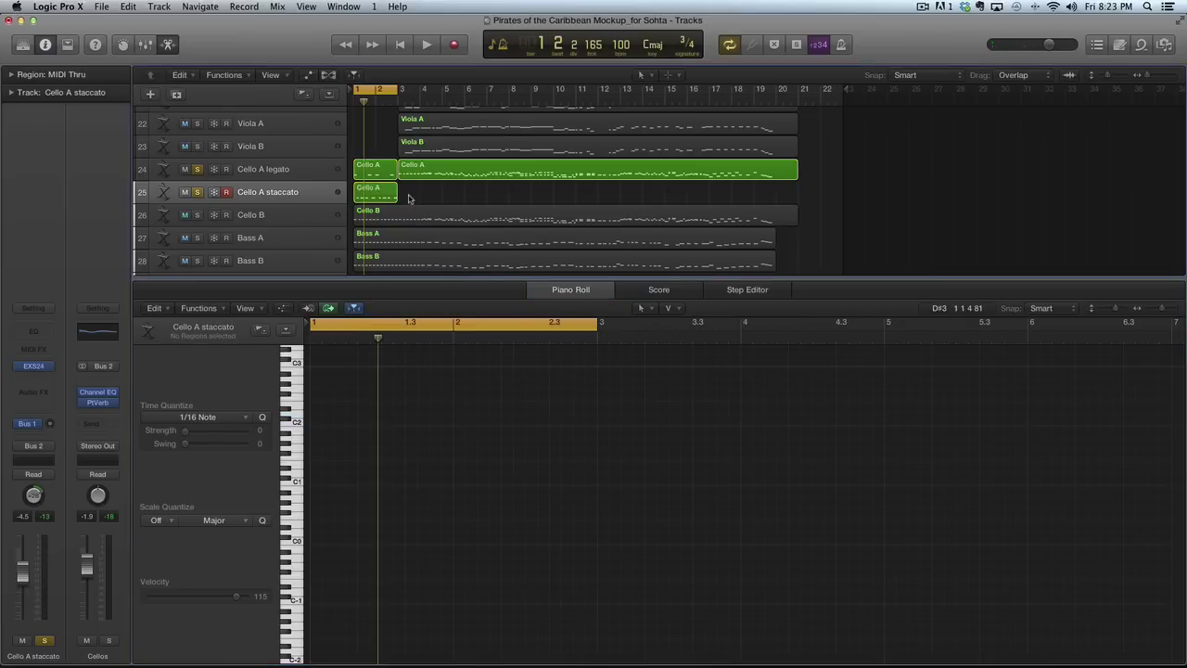
pyautogui.click(375, 195)
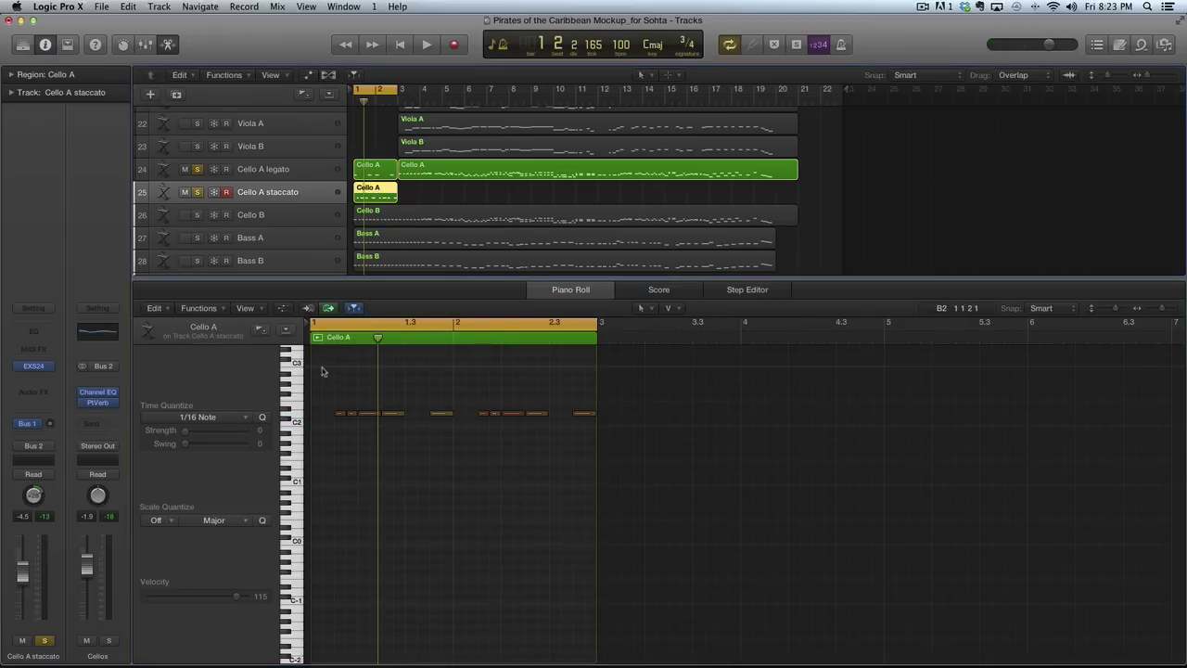
pyautogui.moveTo(322, 371); pyautogui.dragTo(622, 445)
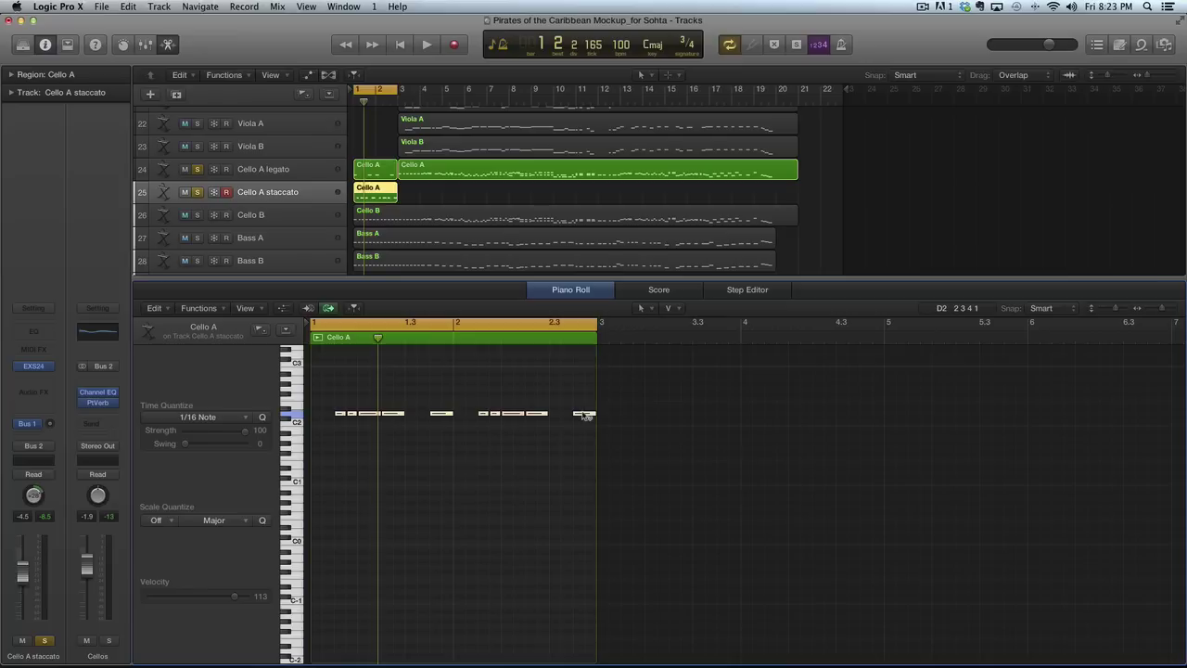
pyautogui.moveTo(585, 417); pyautogui.dragTo(581, 446)
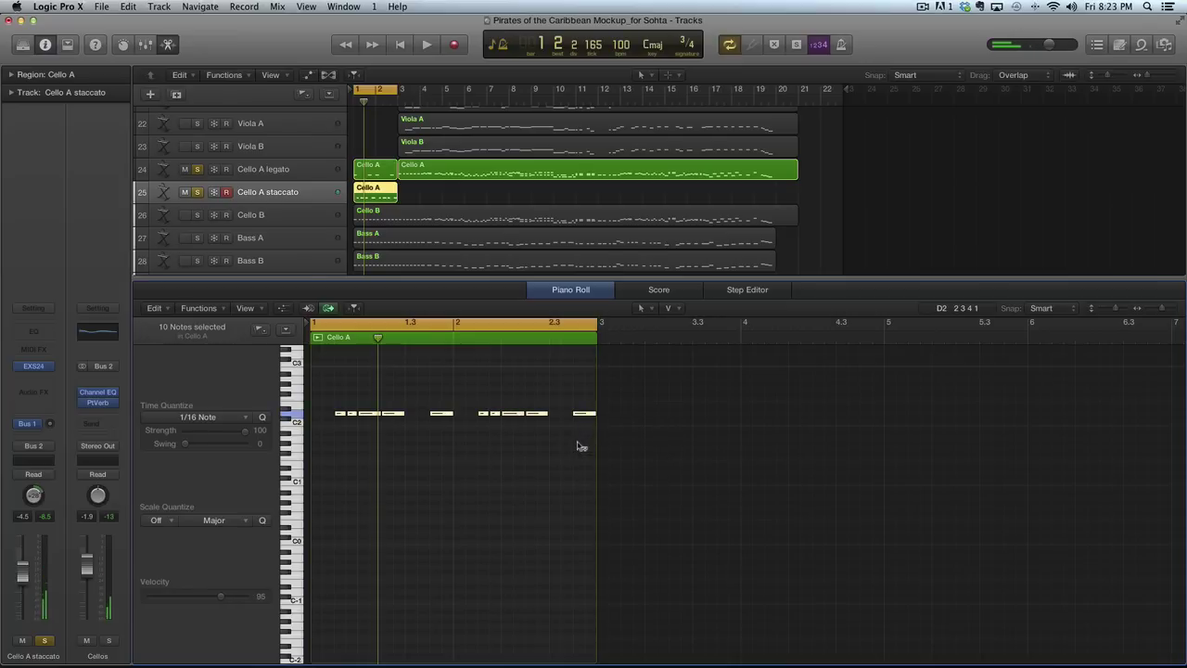
pyautogui.press('space')
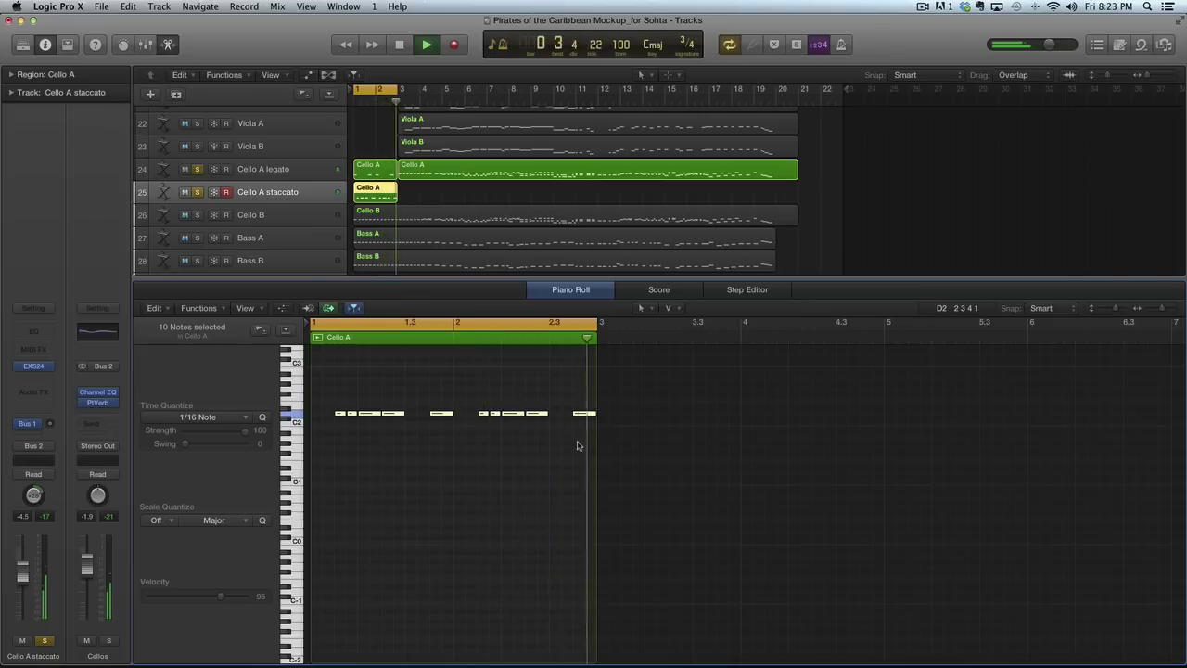
# Set the four notes in the two-bar Cello A legato region to a velocity of 97, playing both tracks to check the balance
pyautogui.click(367, 171)
pyautogui.press('space')
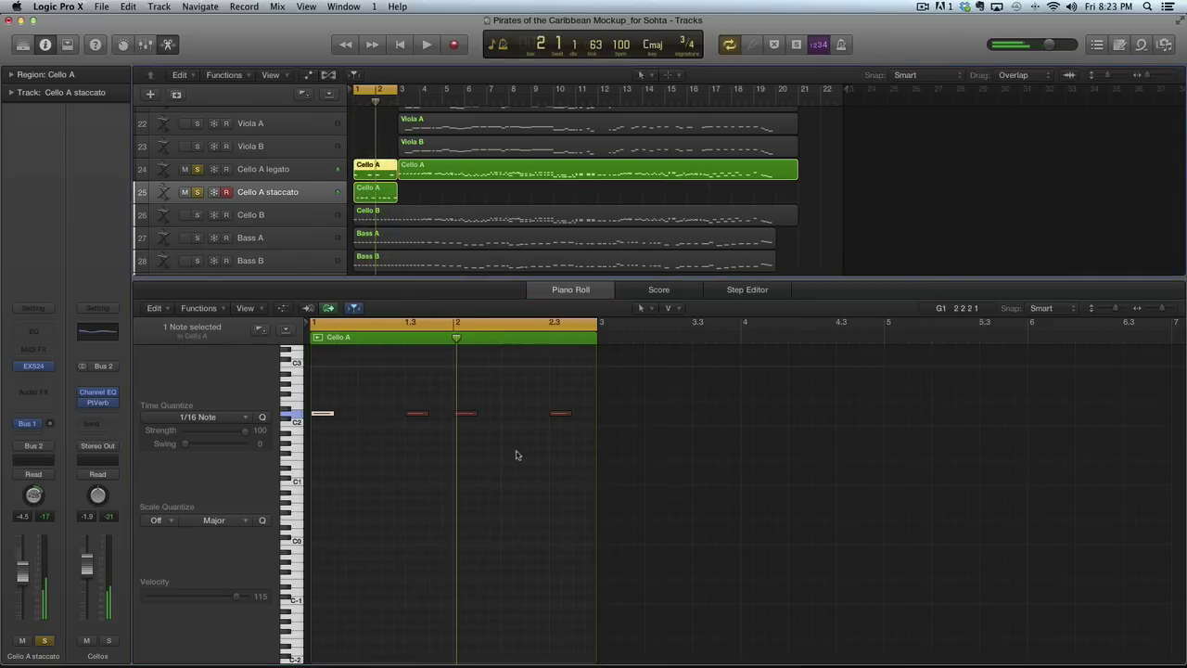
pyautogui.moveTo(584, 397); pyautogui.dragTo(318, 419)
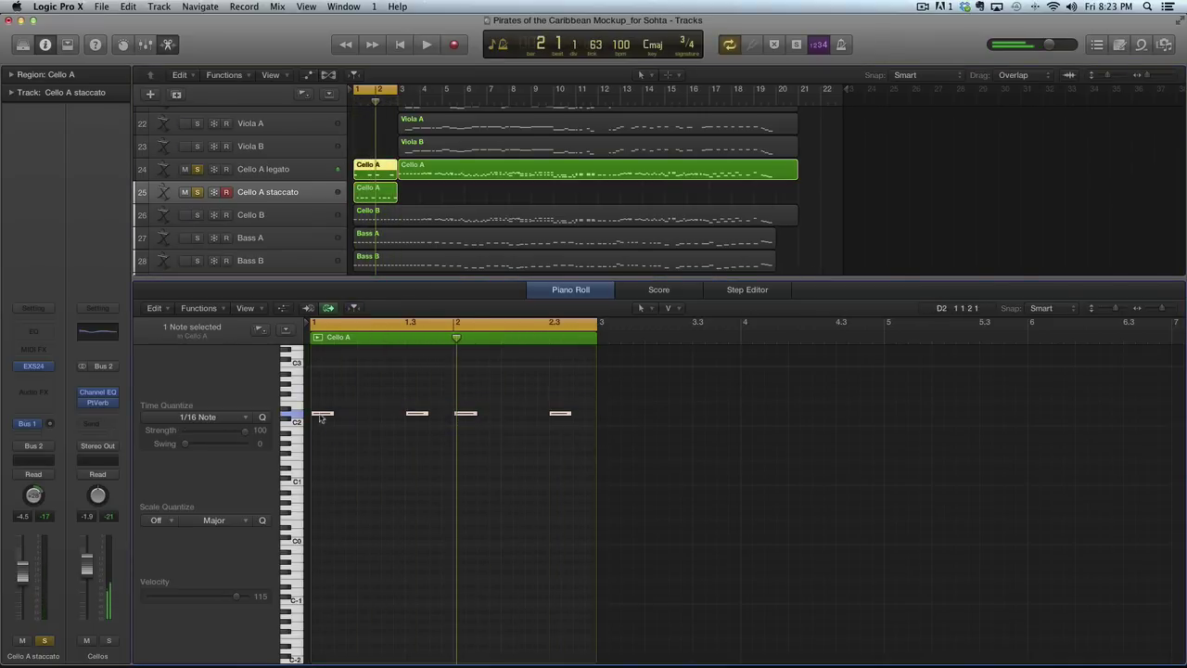
pyautogui.click(323, 417)
pyautogui.moveTo(324, 418); pyautogui.dragTo(320, 468)
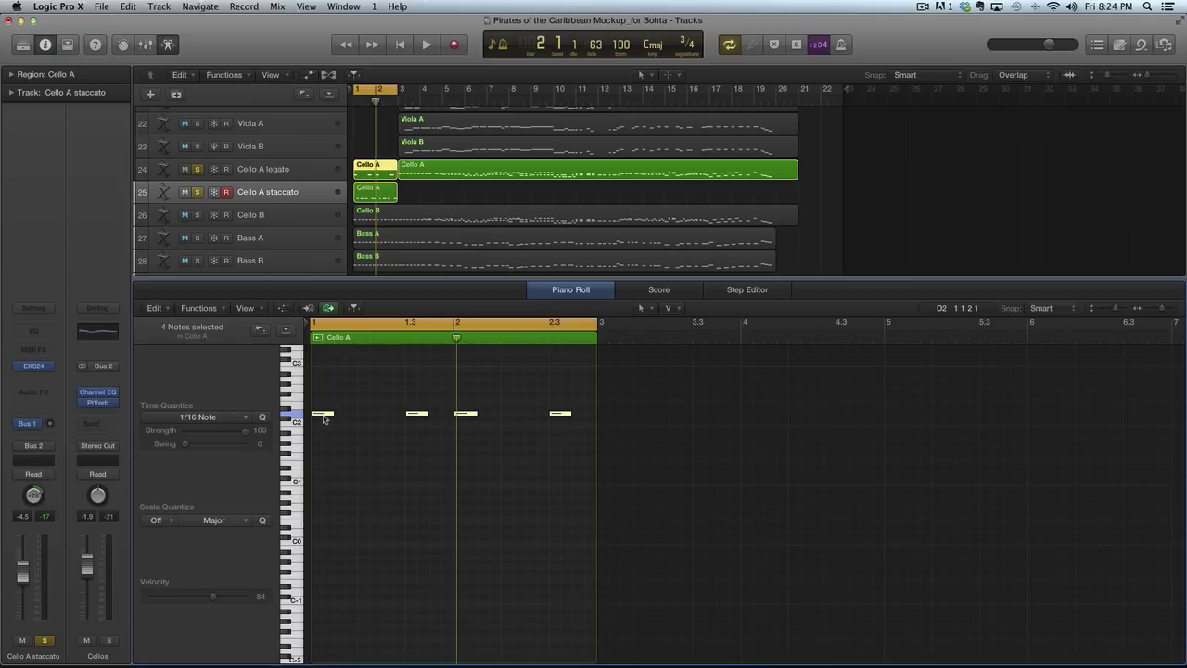
pyautogui.moveTo(326, 419); pyautogui.dragTo(325, 414)
pyautogui.press('space')
pyautogui.press('space')
pyautogui.moveTo(326, 417); pyautogui.dragTo(327, 400)
pyautogui.press('space')
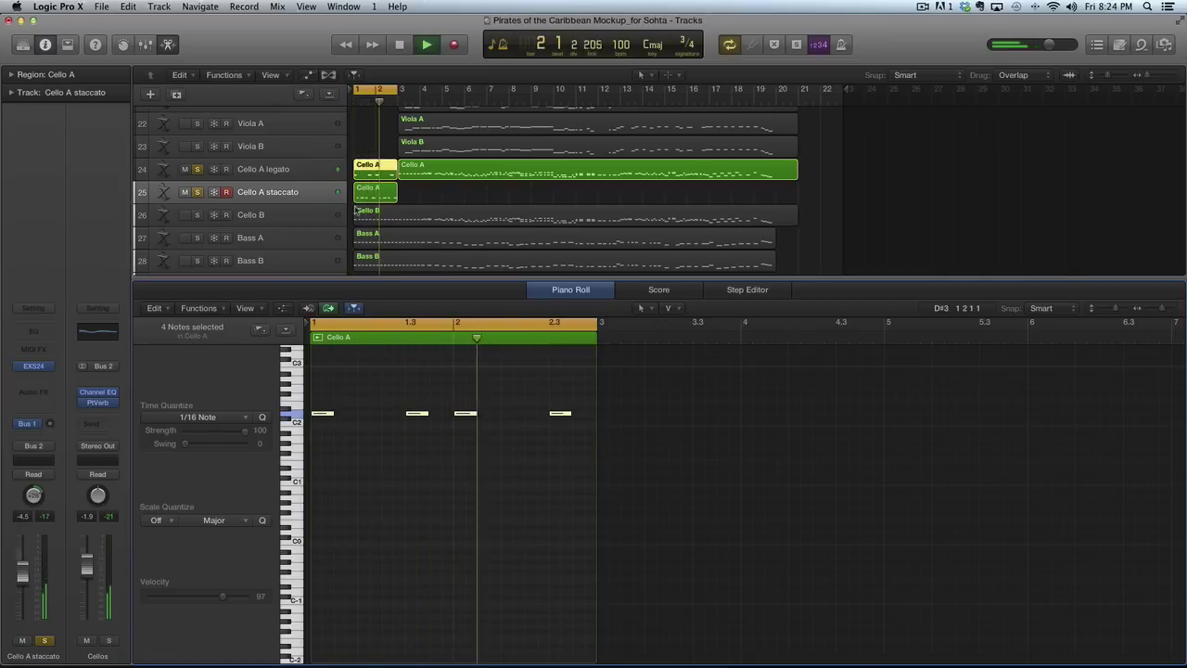
# Display both two-bar Cello A regions together and lower the two sixteenth notes after beat 1 of bar 1 to a velocity of about 80
pyautogui.press('super+a')
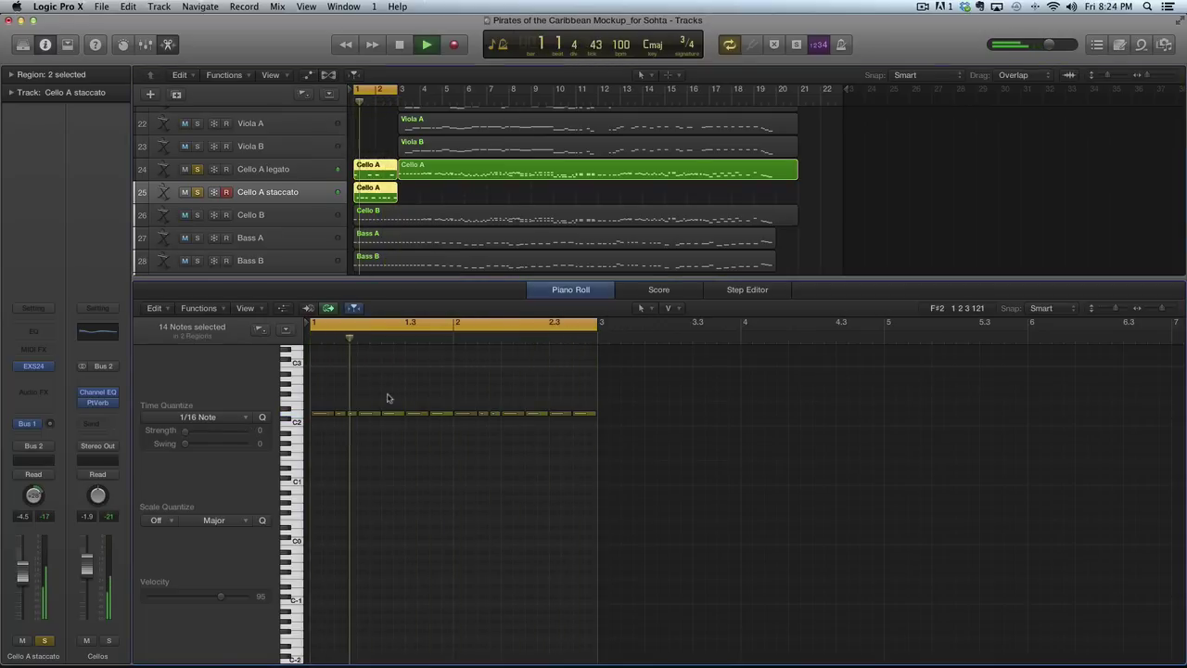
pyautogui.press('space')
pyautogui.click(342, 414)
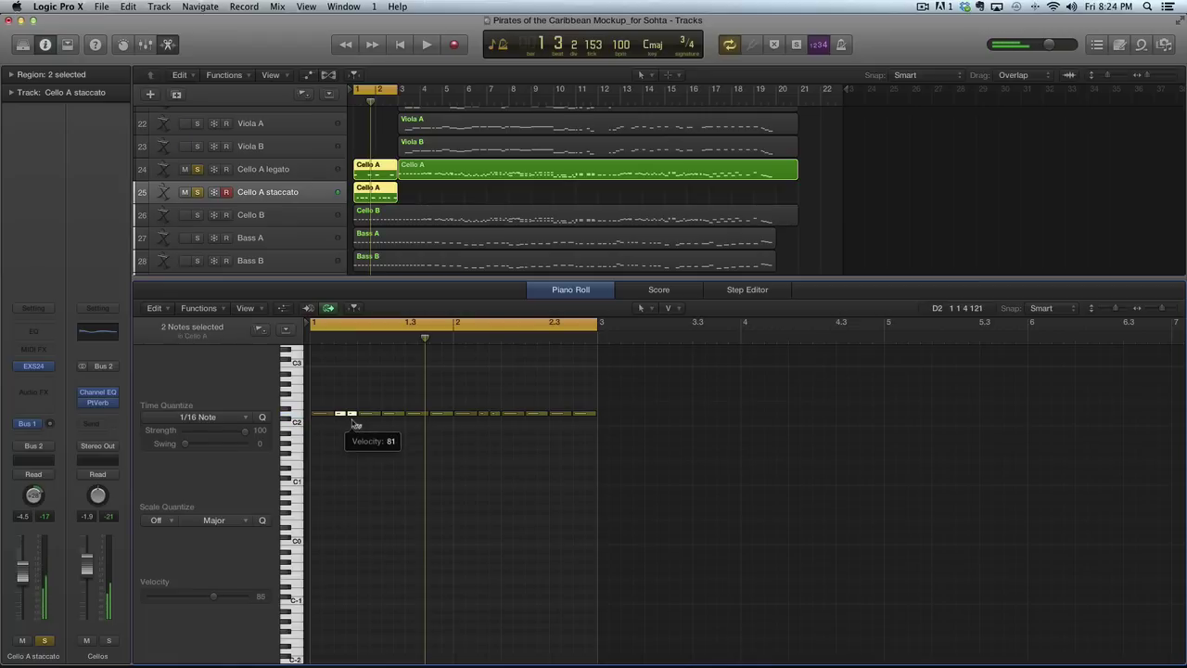
pyautogui.click(370, 415)
pyautogui.moveTo(370, 417)
pyautogui.mouseDown()
pyautogui.moveTo(369, 400)
pyautogui.moveTo(353, 415)
pyautogui.moveTo(353, 477)
pyautogui.moveTo(355, 387)
pyautogui.moveTo(352, 417)
pyautogui.mouseUp()
pyautogui.press('space')
pyautogui.press('space')
# Lower the note on beat 2 of bar 1 to a velocity of 84 and play the passage
pyautogui.click(370, 414)
pyautogui.moveTo(371, 418); pyautogui.dragTo(368, 439)
pyautogui.press('space')
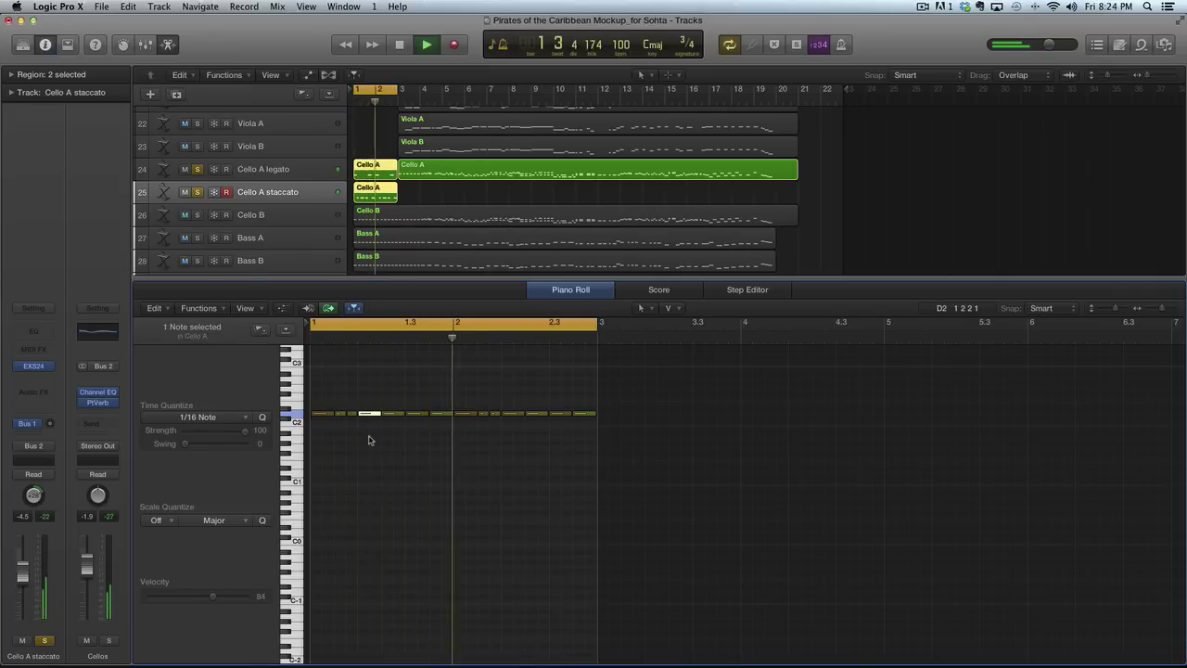
pyautogui.press('space')
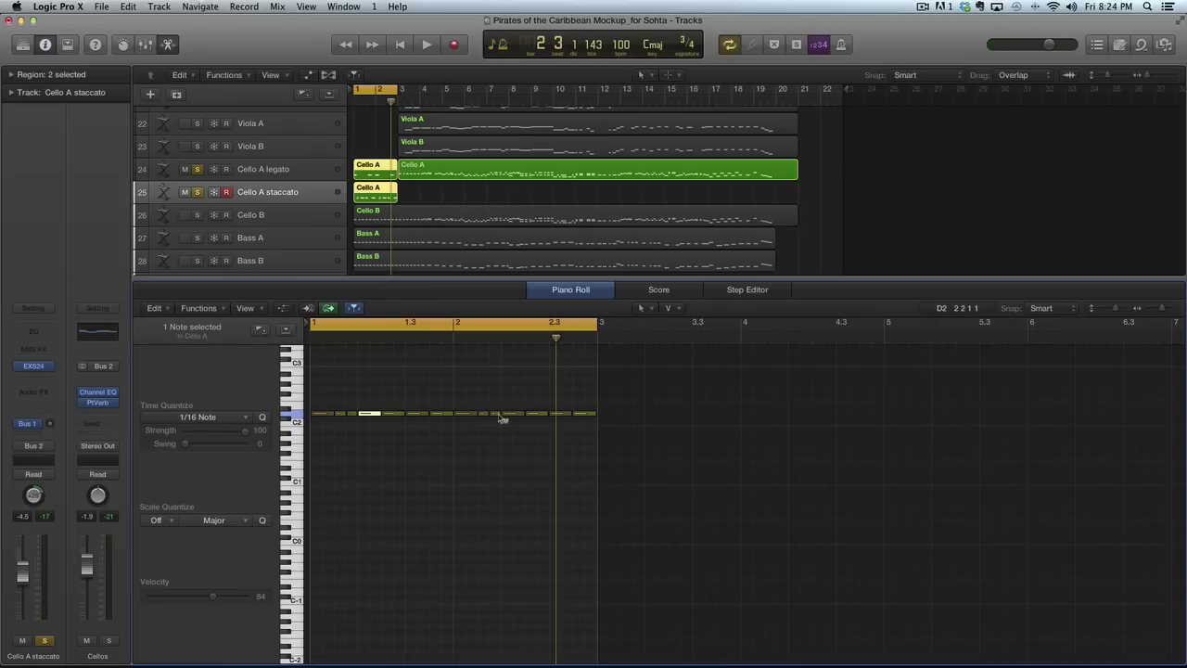
# Lower the second sixteenth note and the beat 2 note in bar 2 to velocities of about 80, and play the passage
pyautogui.click(498, 416)
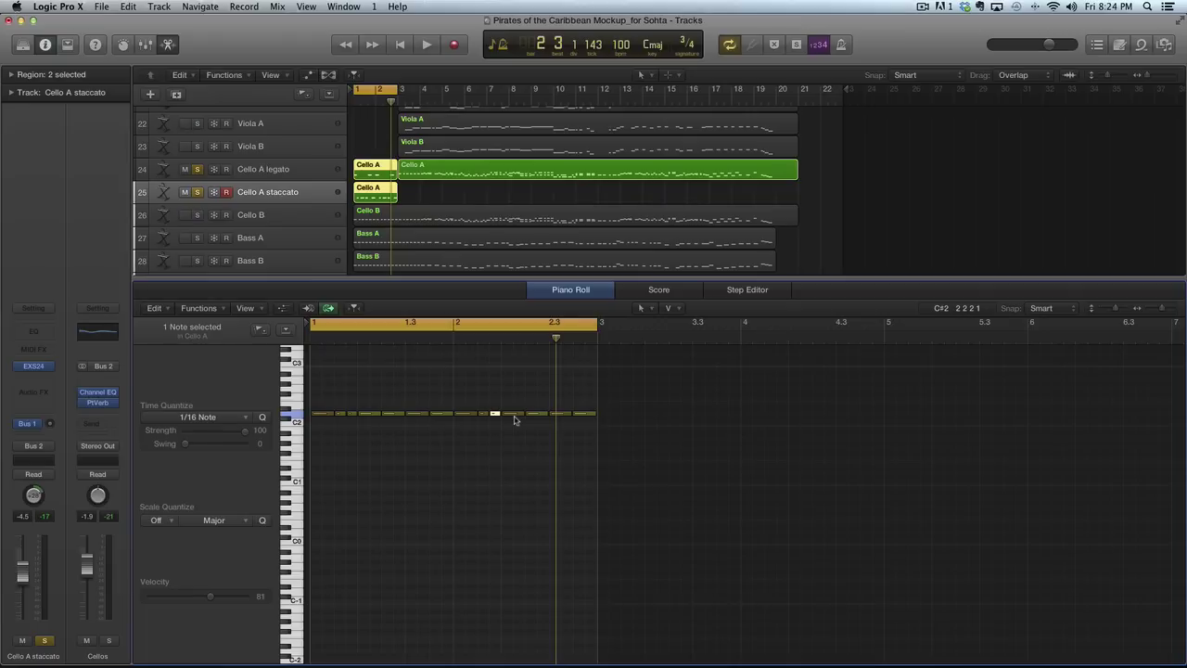
pyautogui.moveTo(514, 417); pyautogui.dragTo(520, 442)
pyautogui.press('space')
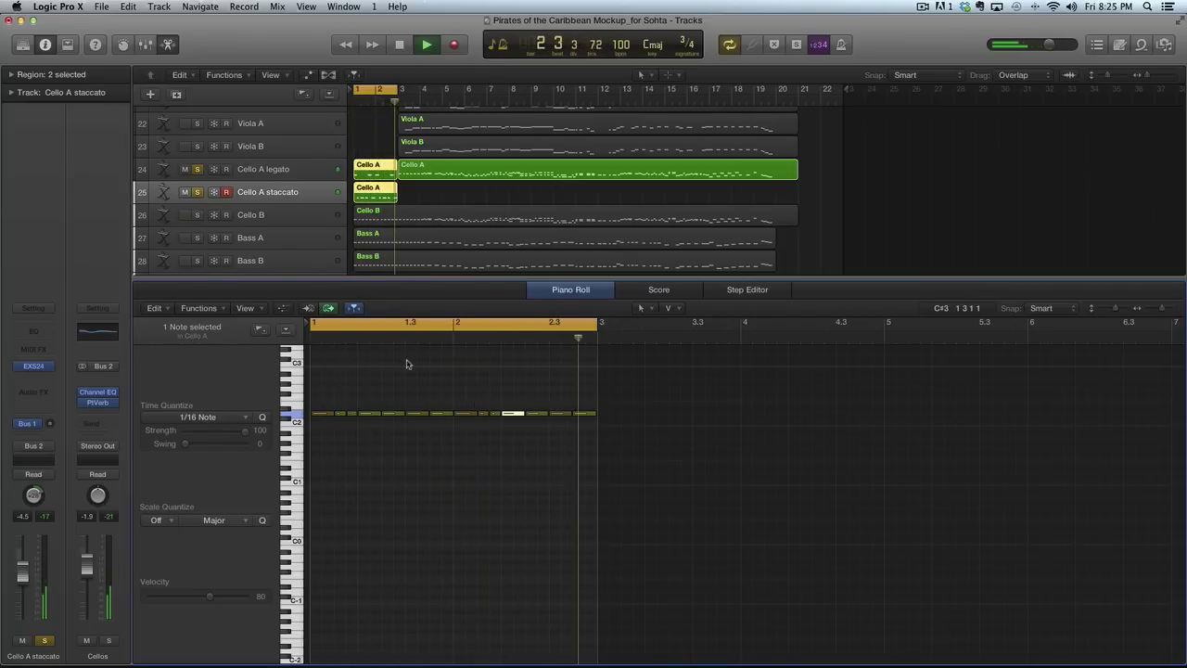
pyautogui.press('space')
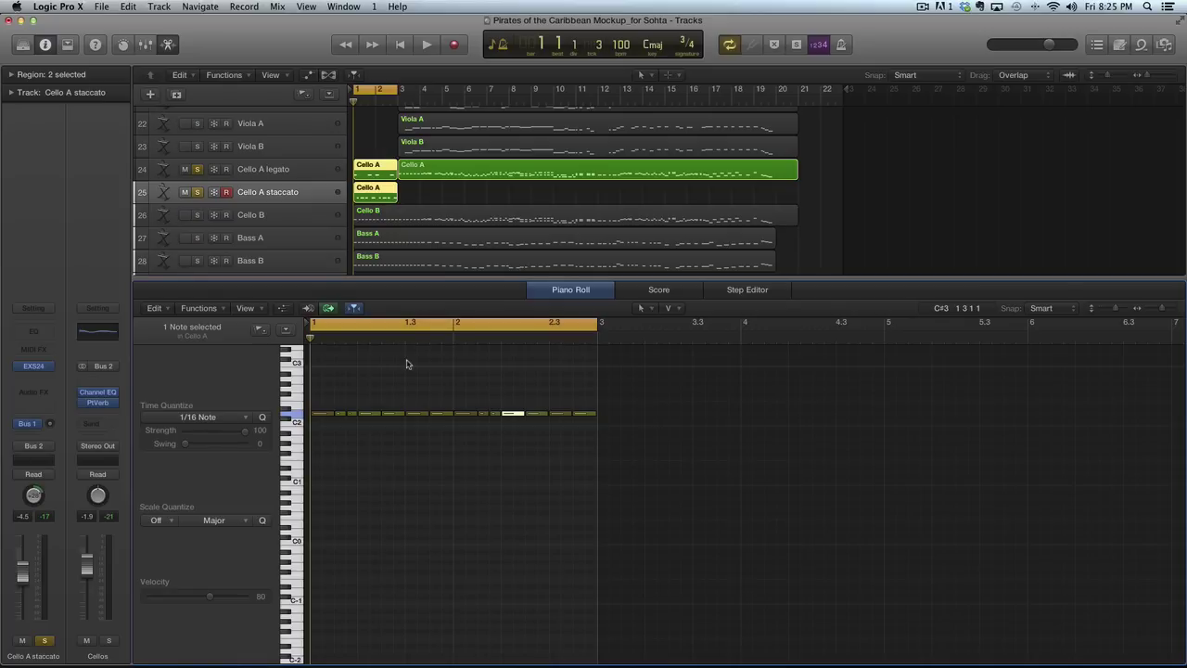
# Solo the Cello B track as well, select it, and play it together with the two Cello A tracks
pyautogui.click(197, 217)
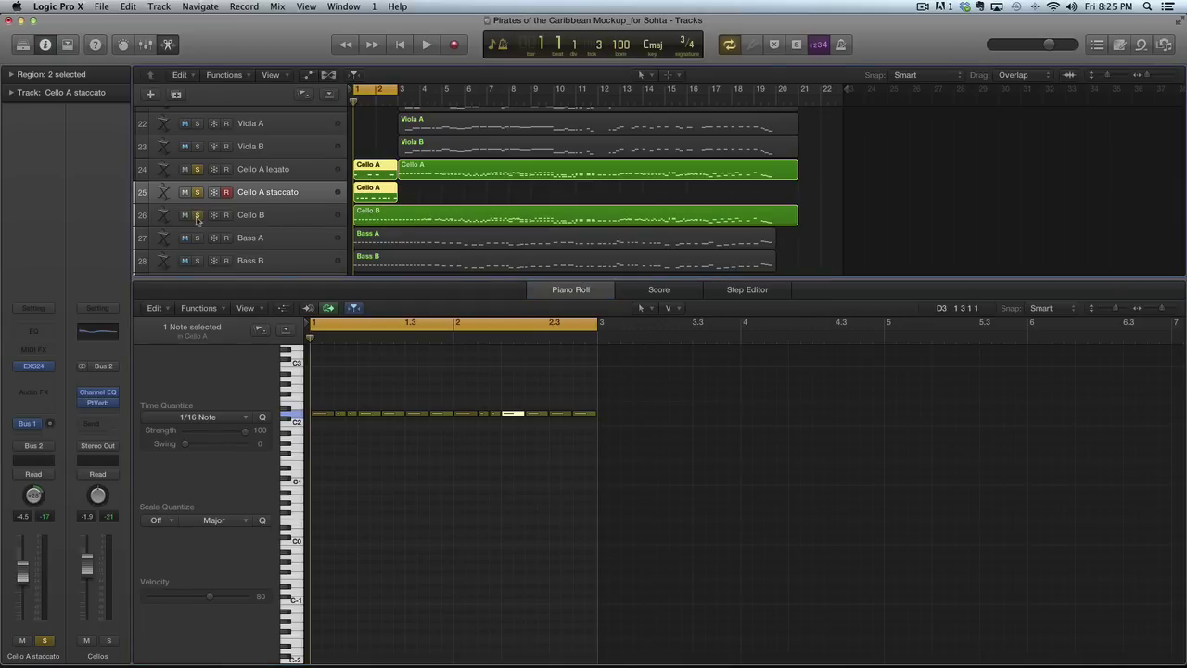
pyautogui.click(283, 216)
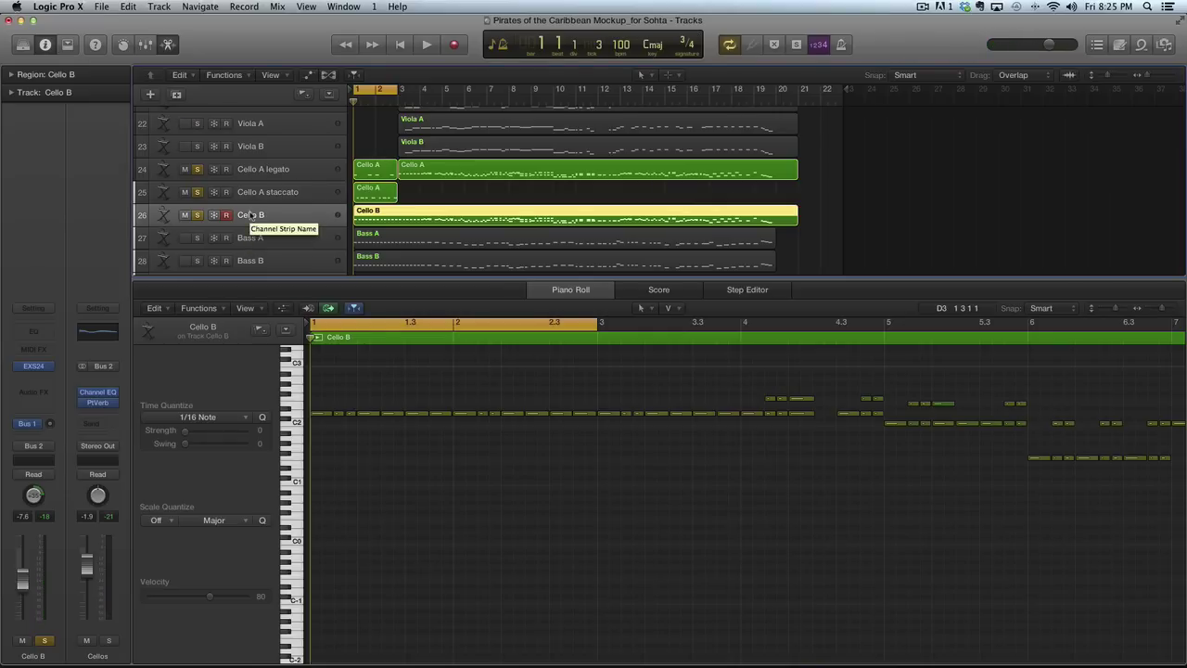
pyautogui.press('space')
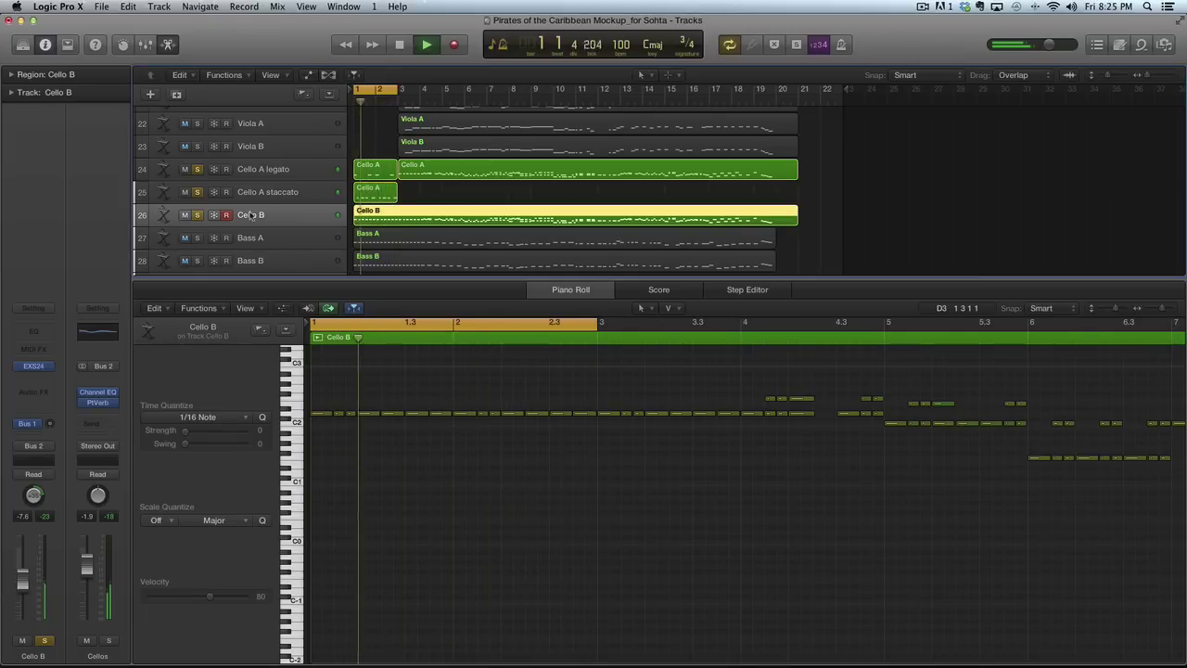
pyautogui.press('space')
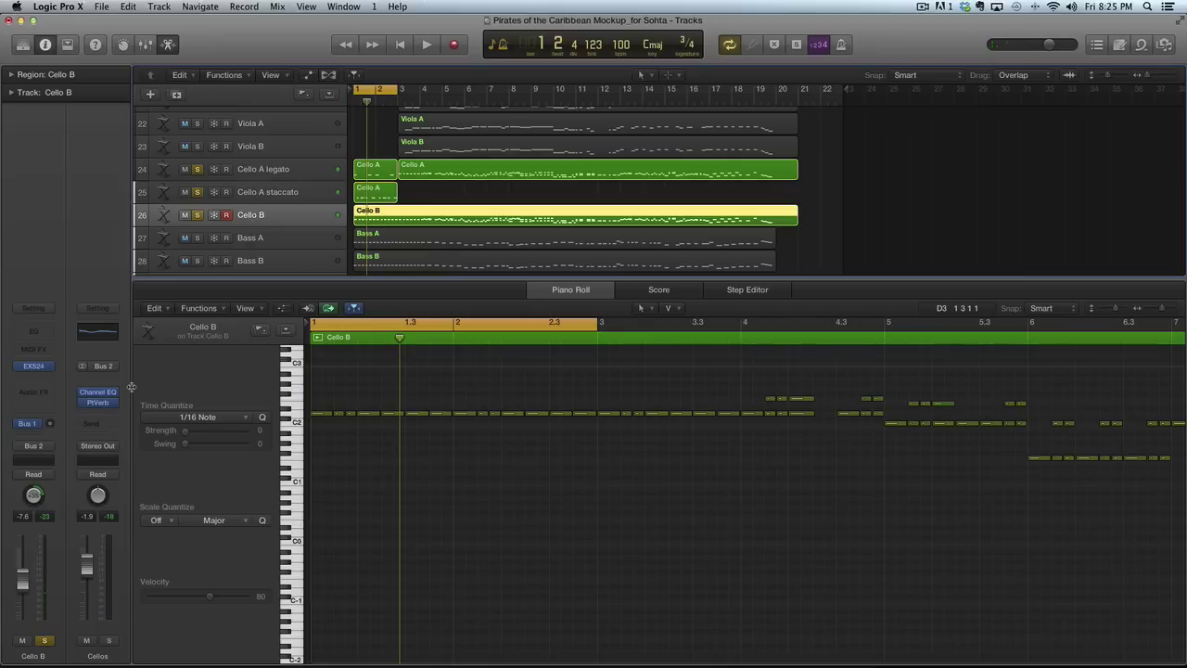
# Open Cello B's EXS24 sampler and browse the Big Fish Strings Celli Section instruments, keeping the current one
pyautogui.click(34, 365)
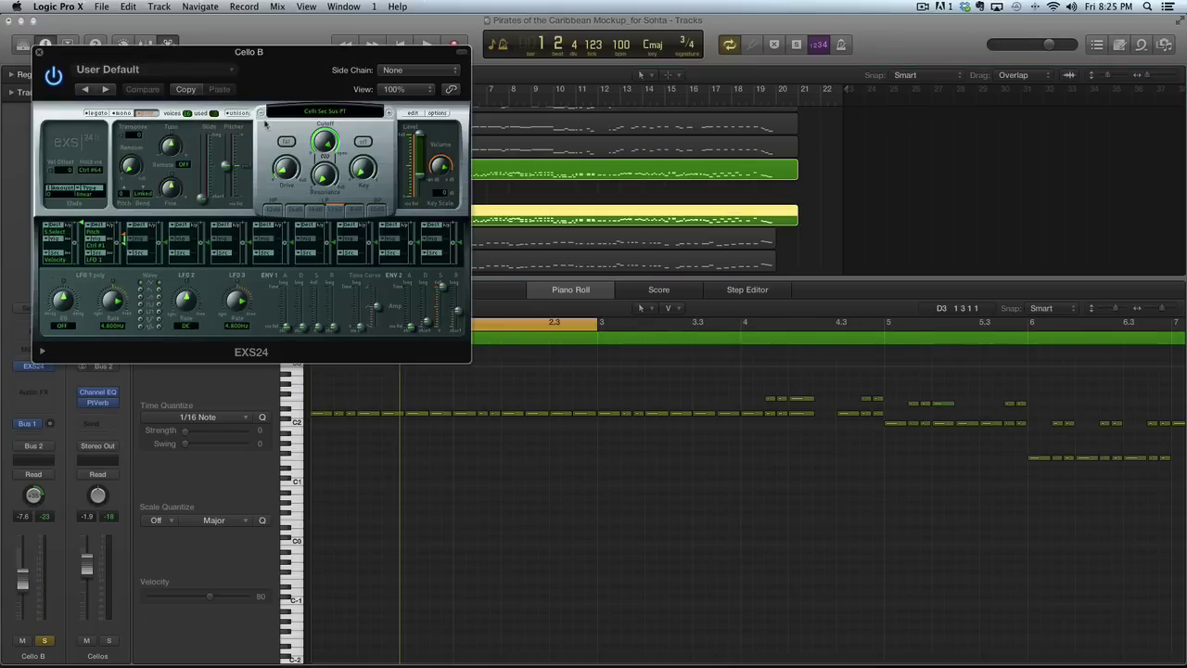
pyautogui.click(314, 113)
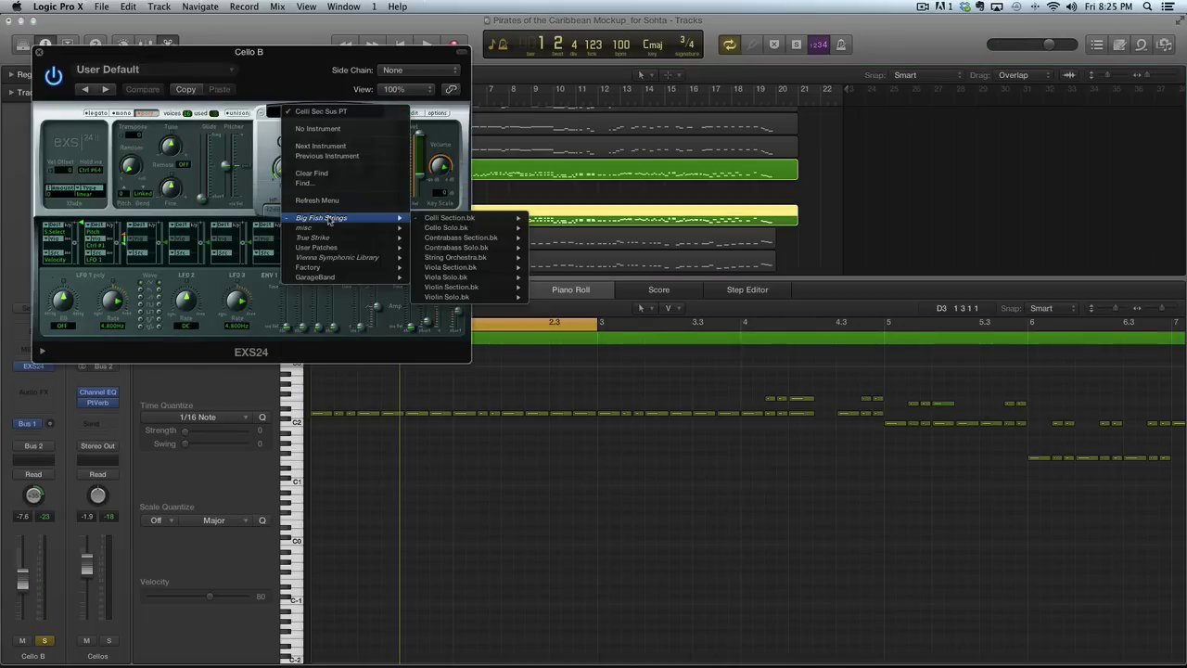
pyautogui.moveTo(371, 218)
pyautogui.moveTo(483, 218)
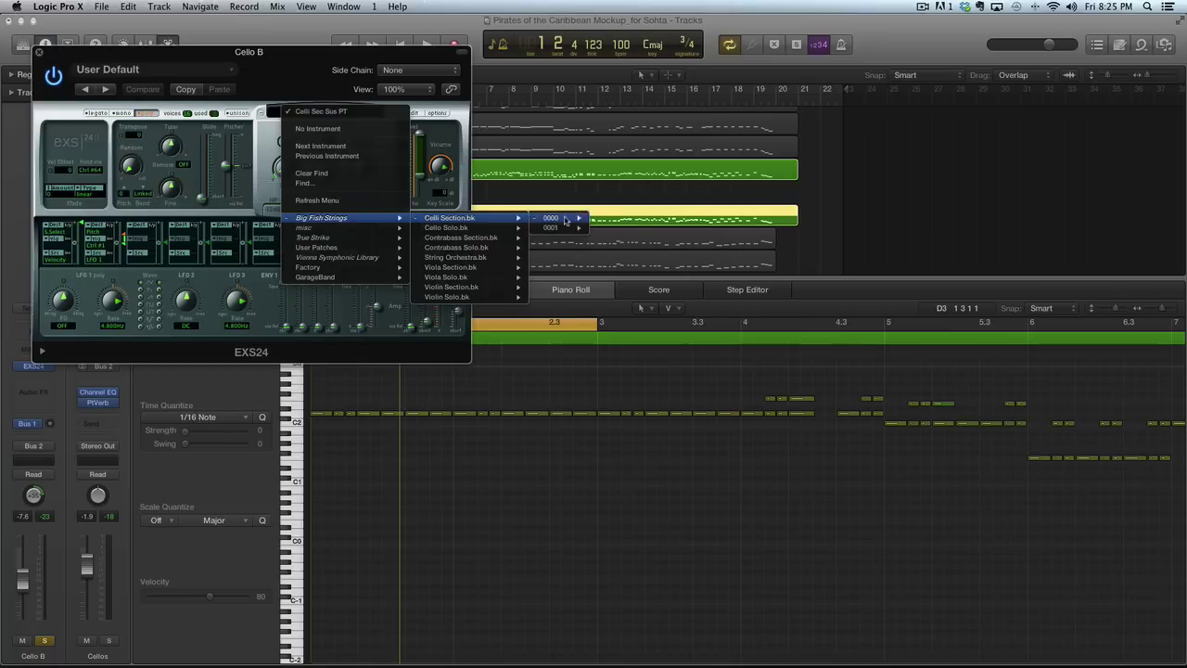
pyautogui.moveTo(568, 220)
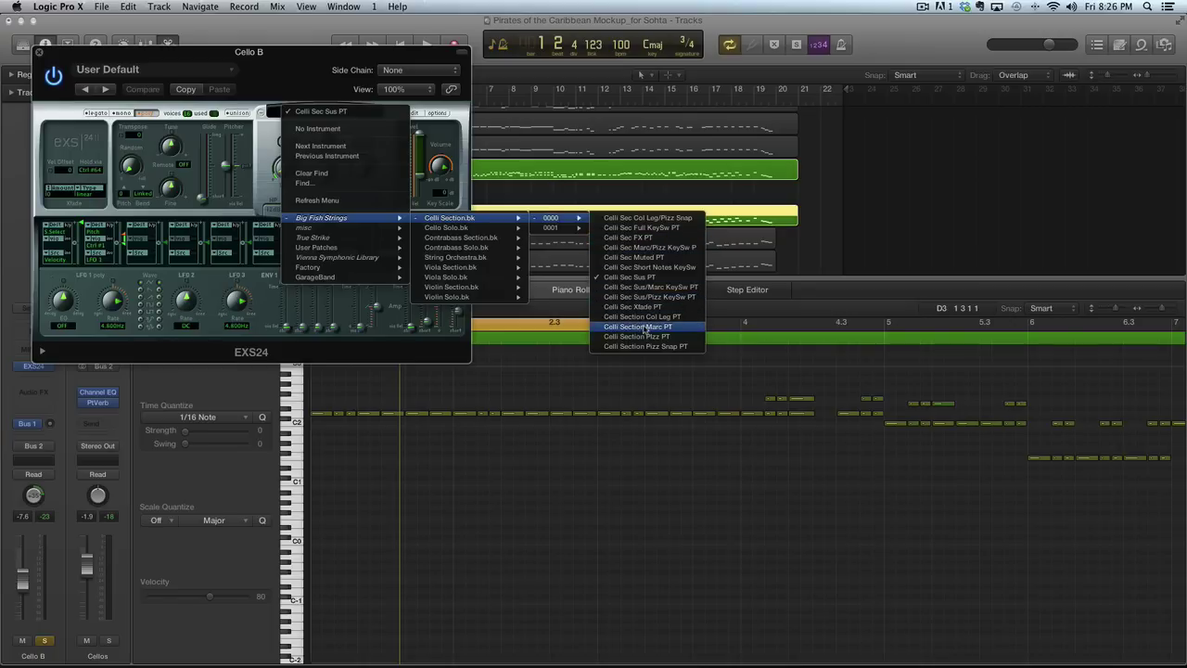
pyautogui.click(551, 362)
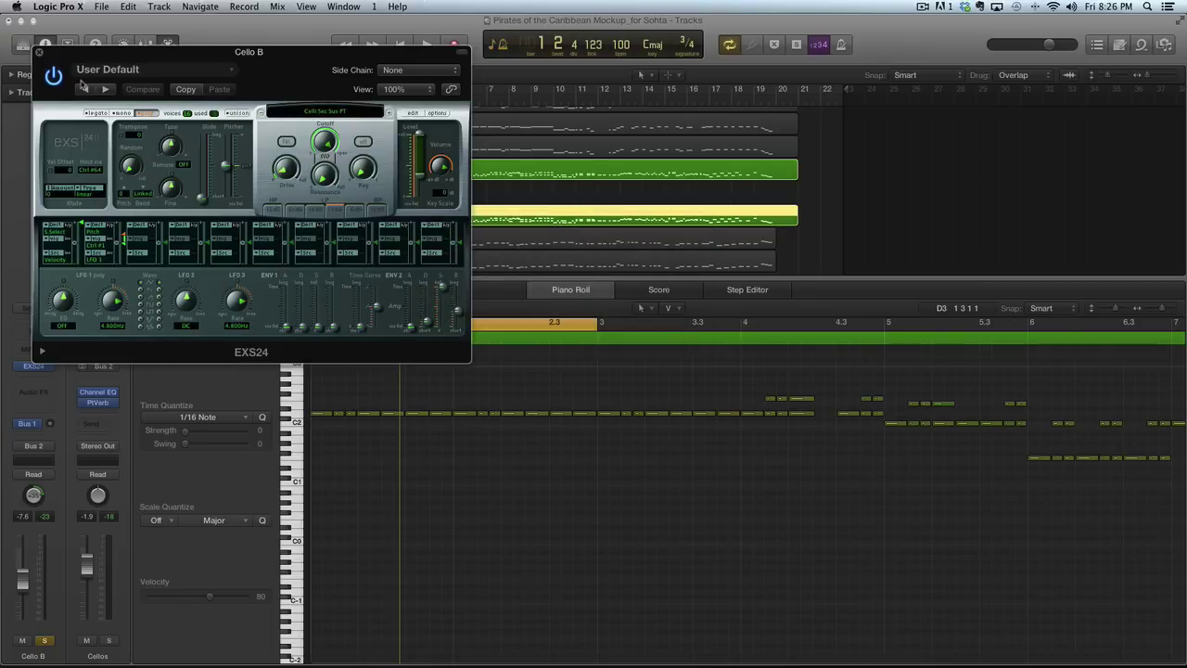
# Close the sampler and the piano roll, and add a new software instrument track directly below Cello B
pyautogui.click(38, 54)
pyautogui.press('e')
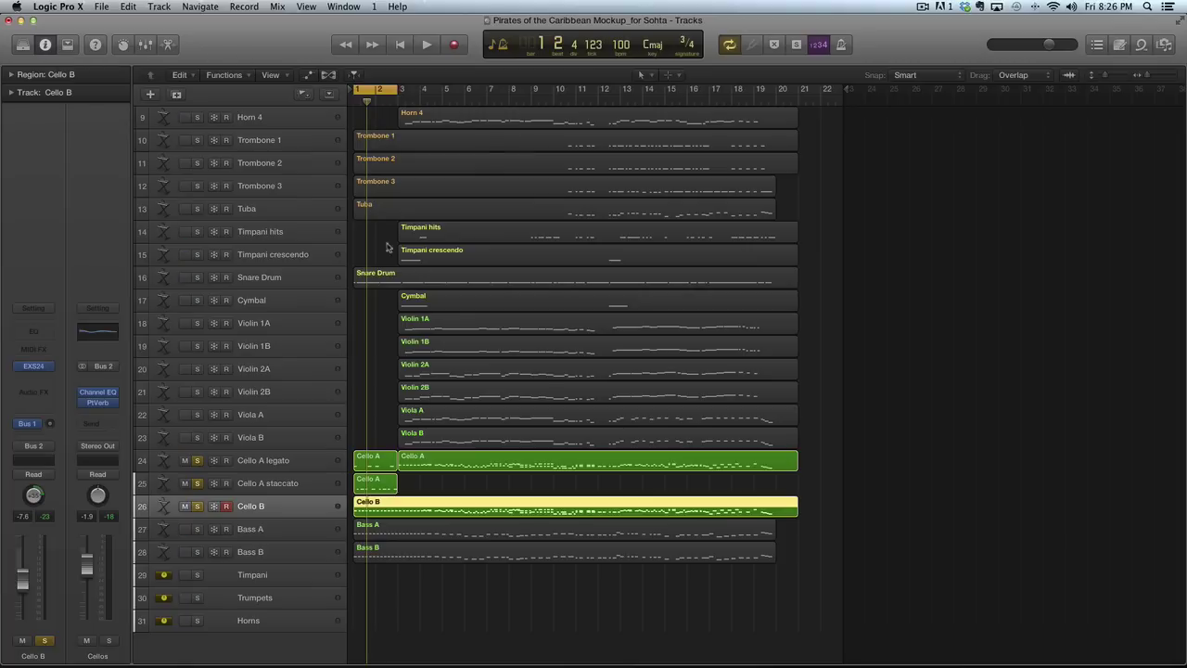
pyautogui.click(285, 525)
pyautogui.click(286, 512)
pyautogui.press('alt+super+s')
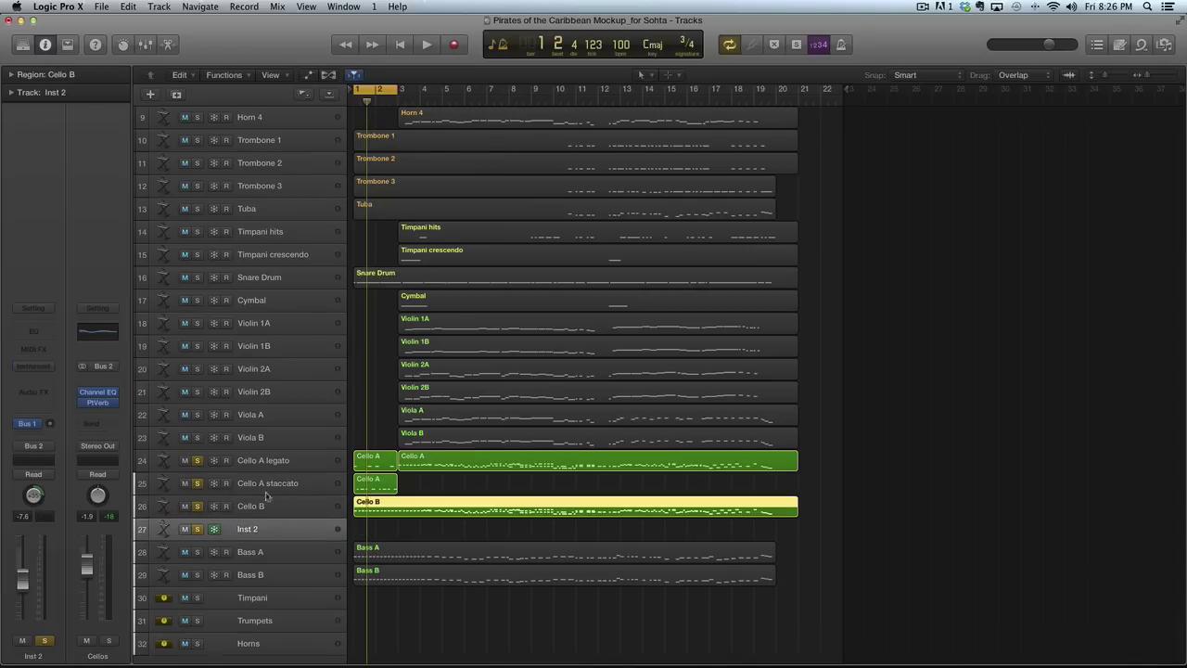
pyautogui.click(252, 530)
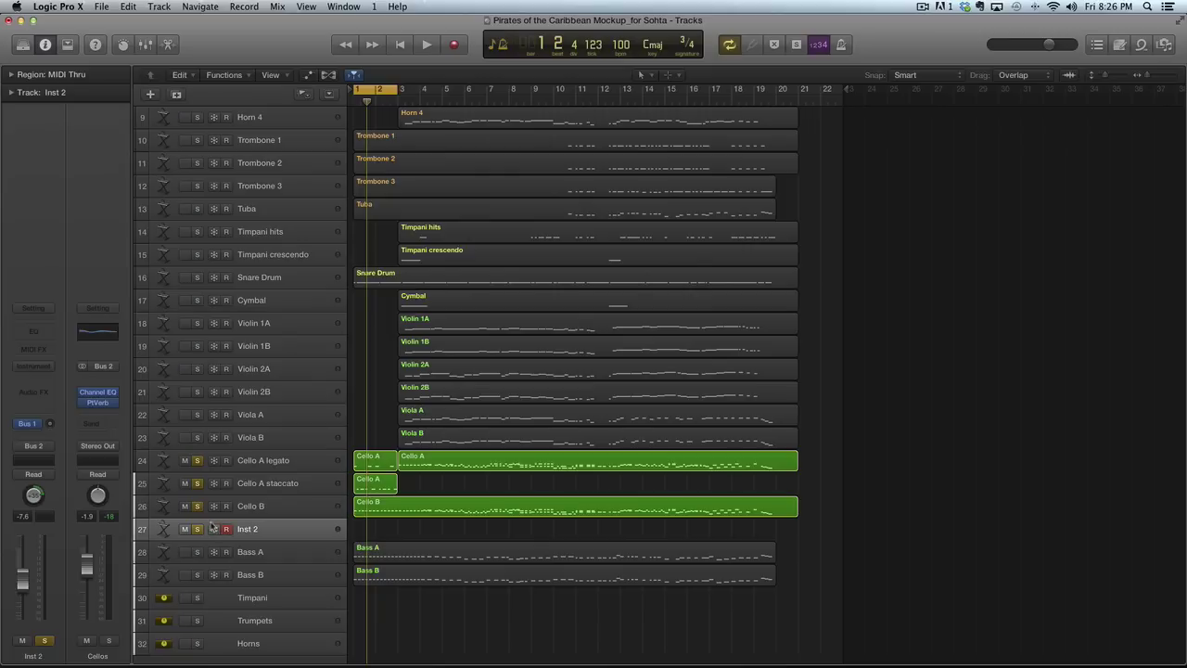
# Load an EXS24 sampler on the new track with the Big Fish Strings instrument Celli Section Marc PT
pyautogui.click(39, 367)
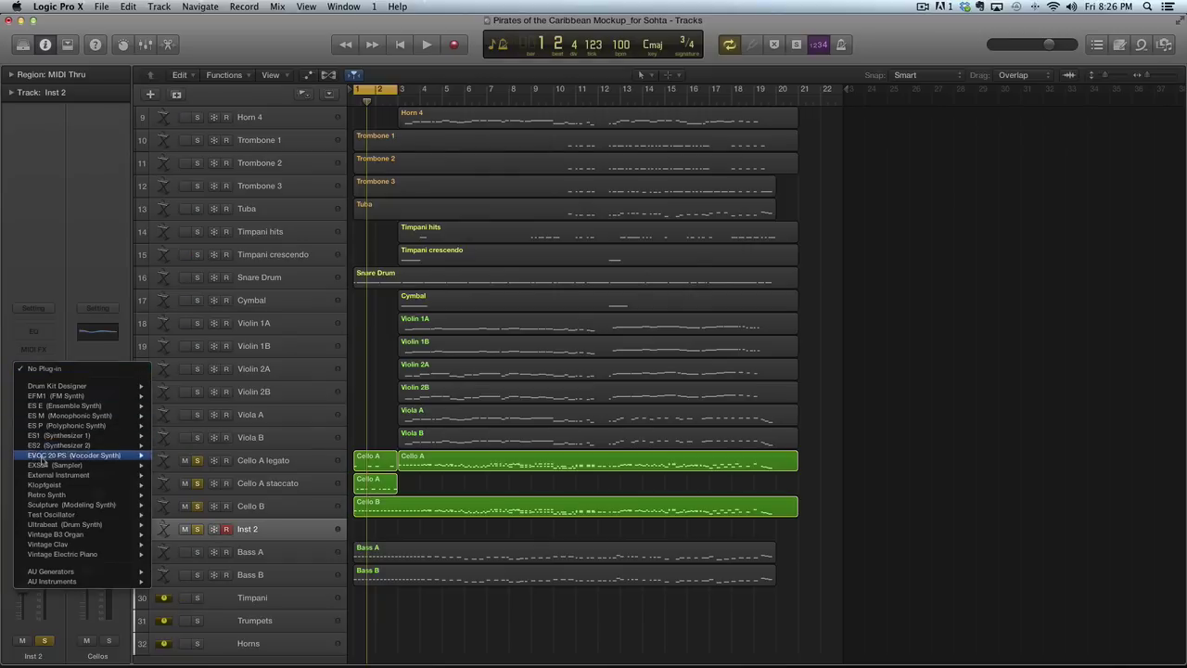
pyautogui.click(41, 460)
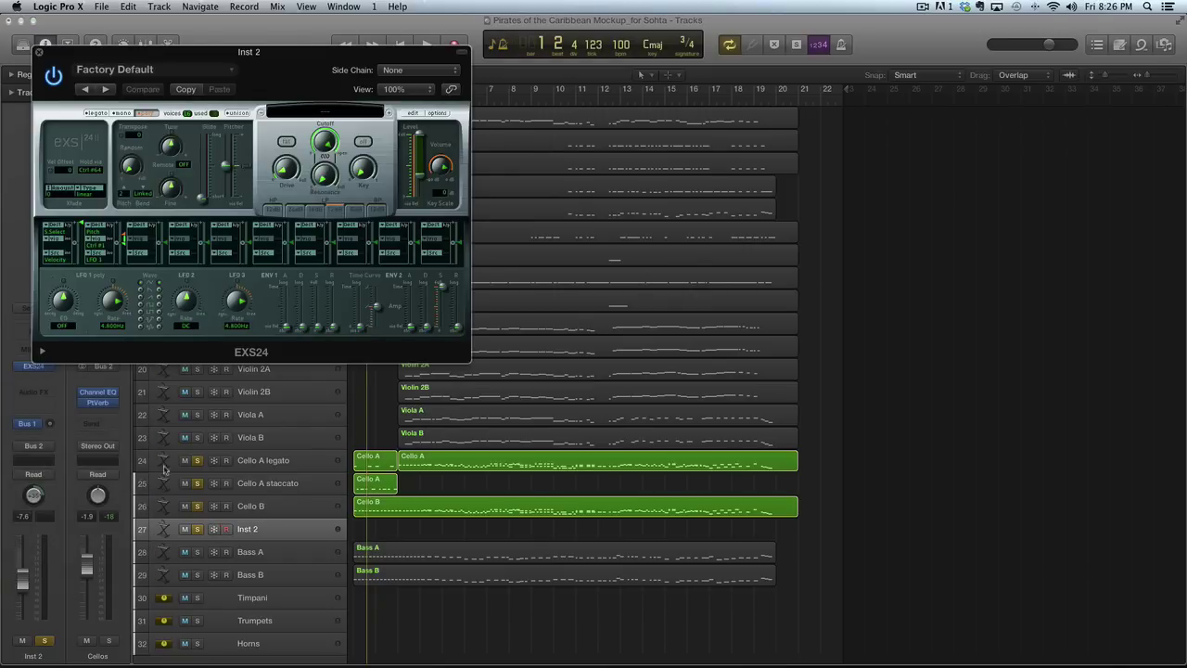
pyautogui.click(326, 112)
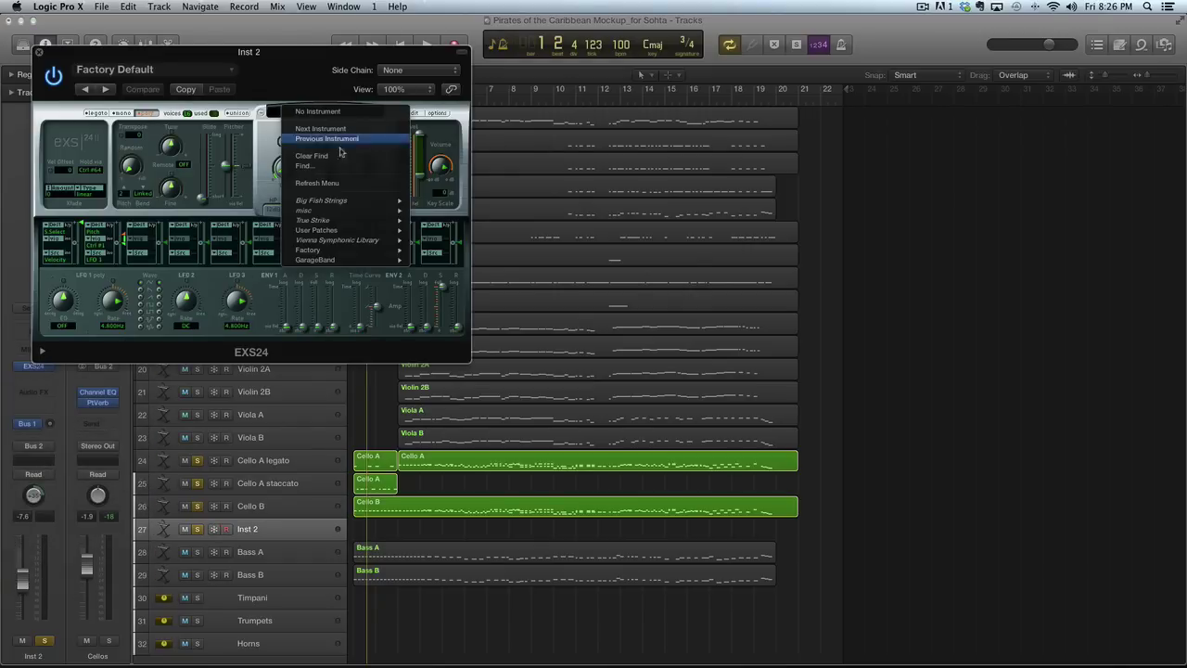
pyautogui.moveTo(461, 200)
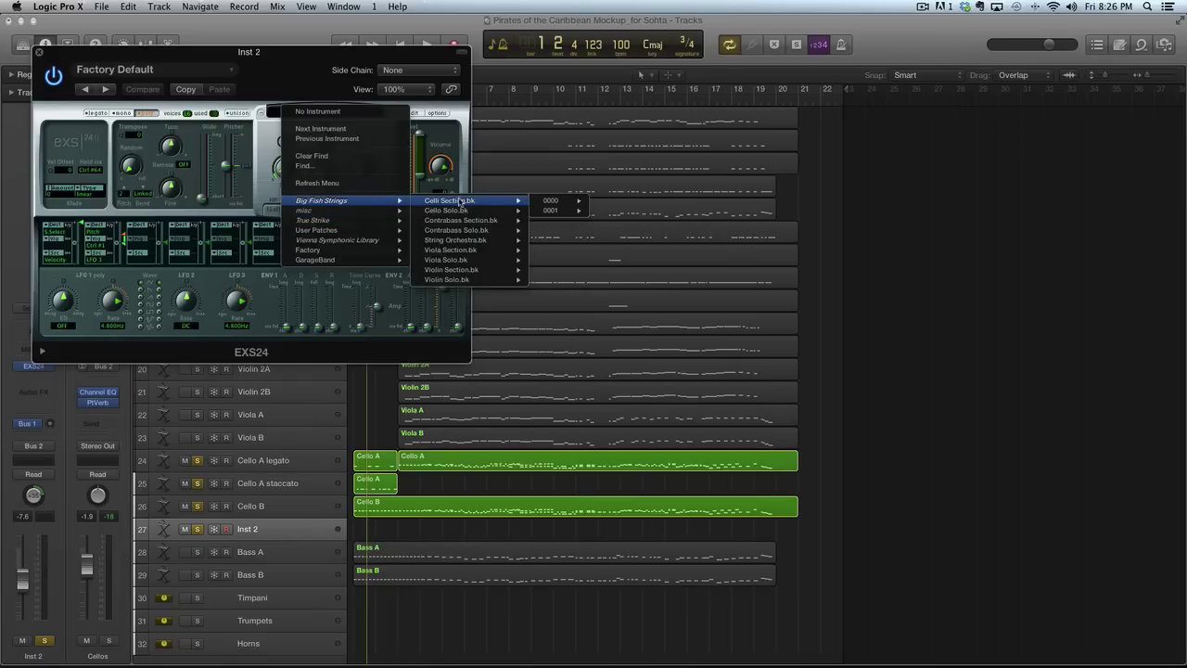
pyautogui.moveTo(549, 202)
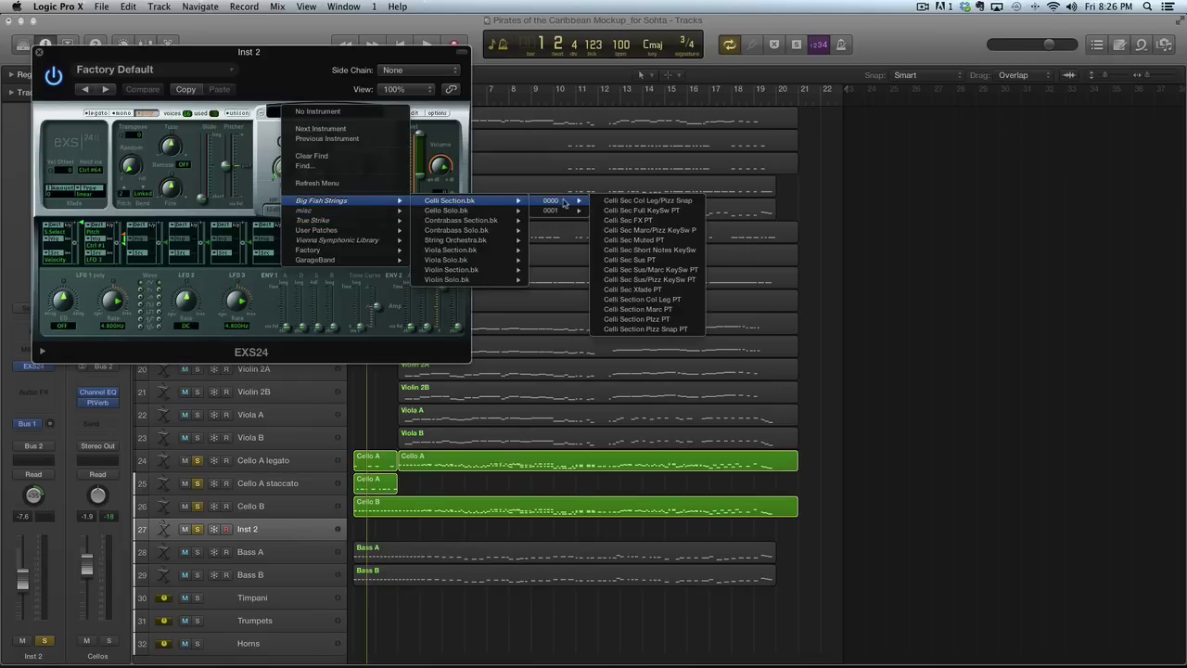
pyautogui.click(640, 310)
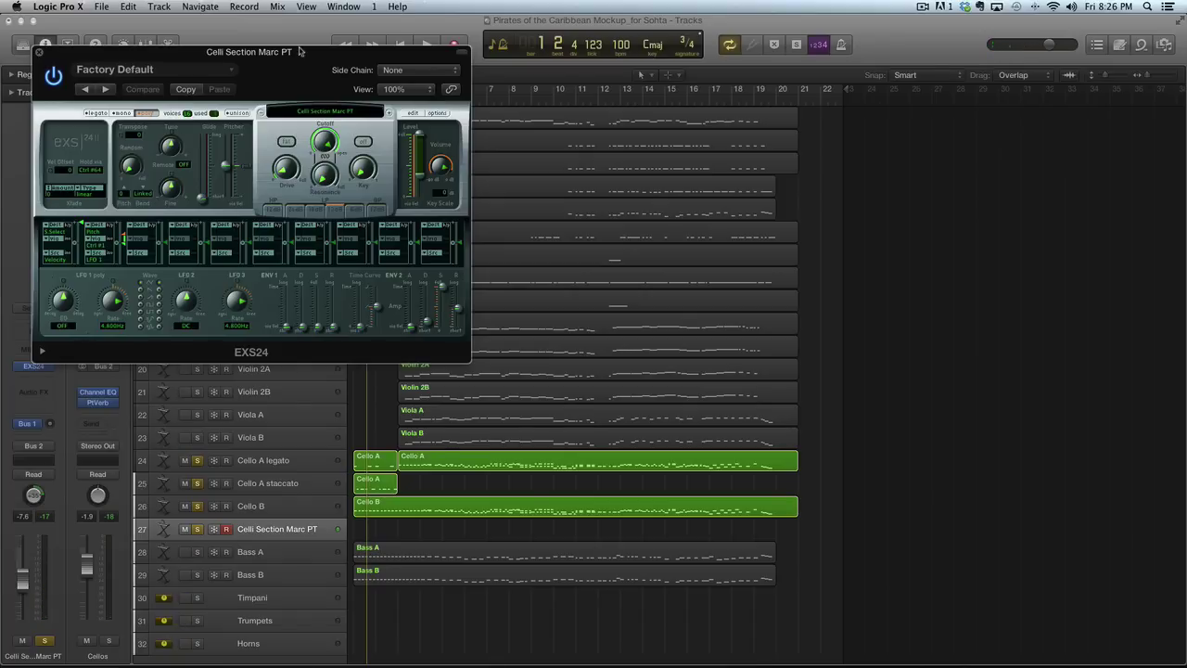
pyautogui.click(39, 52)
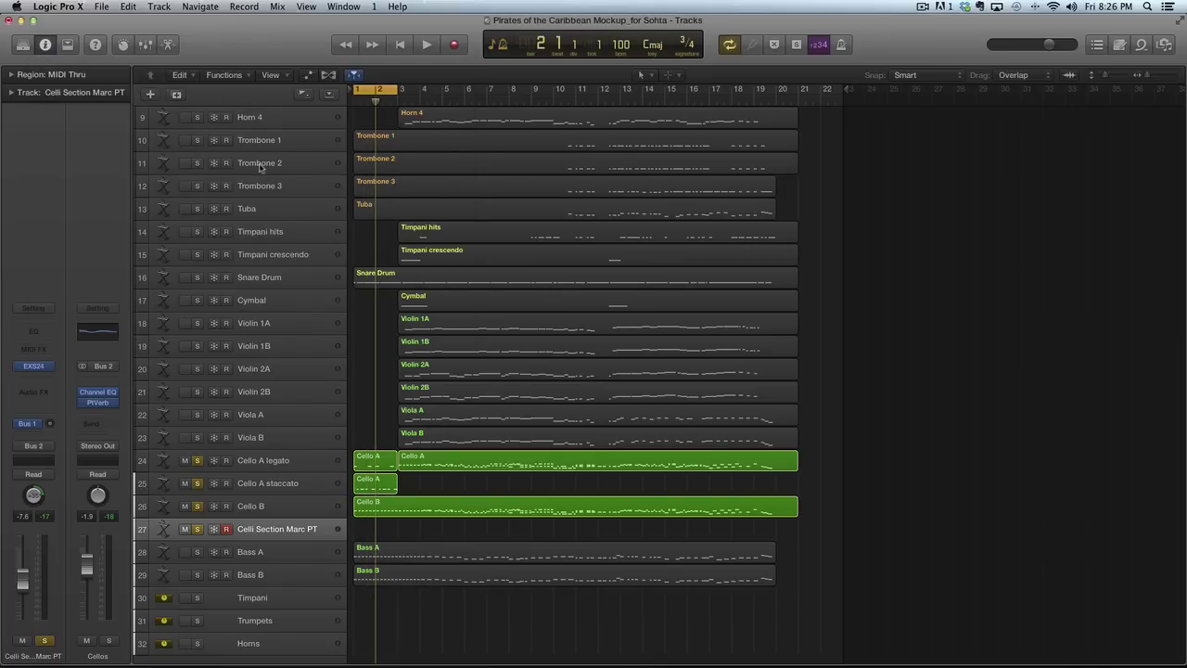
# Split the Cello B region at bar 3 and replace its opening with copies of the two short Cello A regions on Cello B and Celli Section Marc PT
pyautogui.click(398, 506)
pyautogui.press('super+t')
pyautogui.click(384, 526)
pyautogui.click(382, 508)
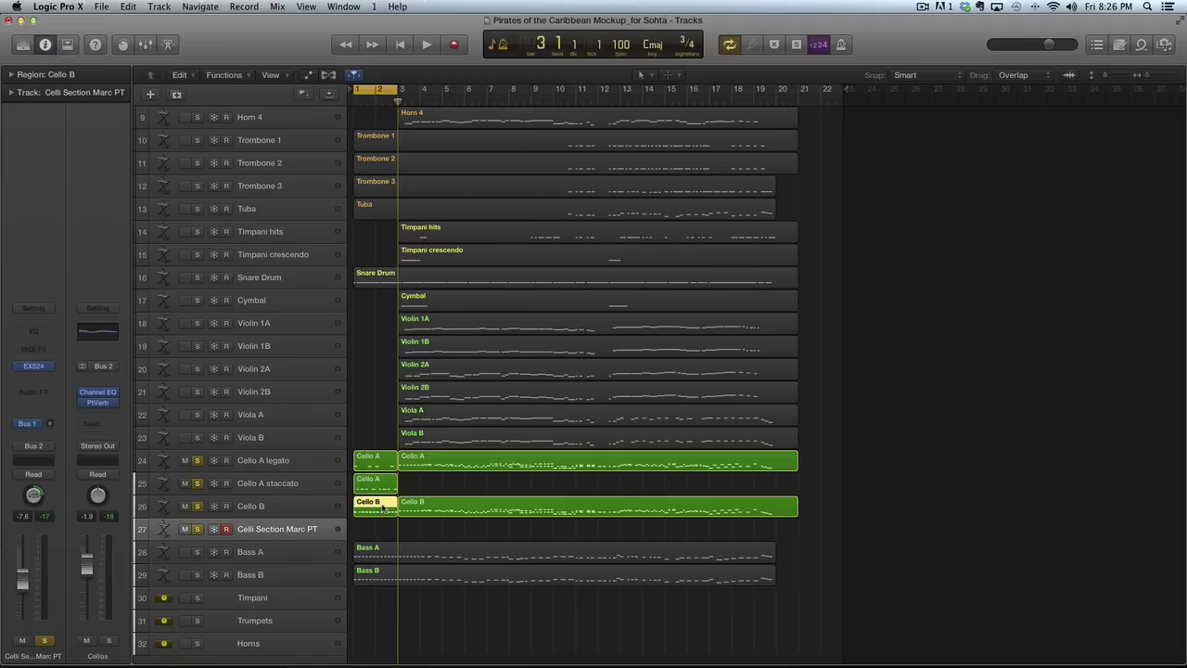
pyautogui.press('Delete')
pyautogui.moveTo(382, 510)
pyautogui.mouseDown()
pyautogui.moveTo(379, 456)
pyautogui.moveTo(373, 509)
pyautogui.mouseUp()
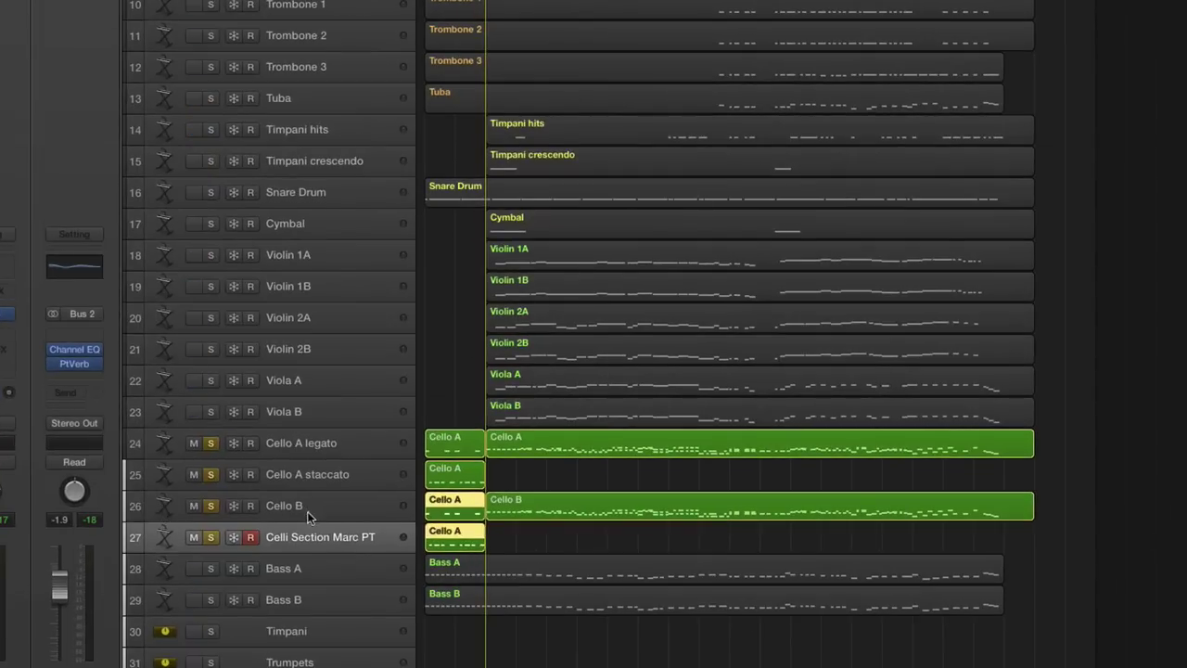
# Rename the Cello B track as Cello B legato and the Celli Section Marc PT track as Cello B marcato
pyautogui.doubleClick(306, 510)
pyautogui.click(315, 508)
pyautogui.write('legato')
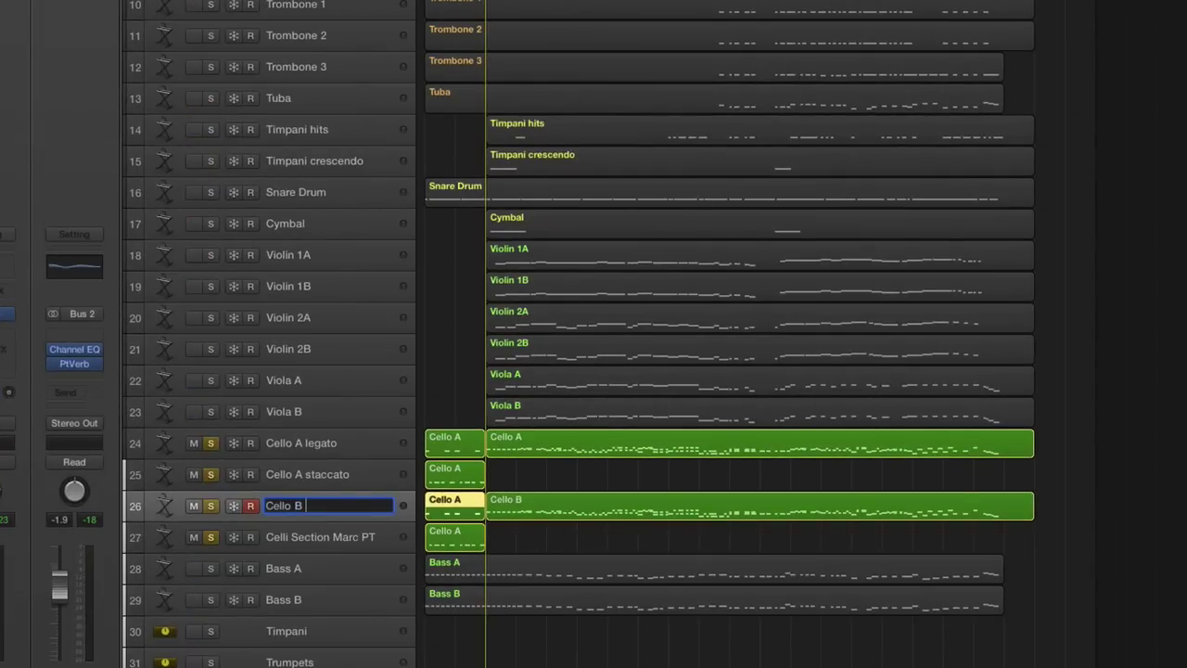
pyautogui.press('Tab')
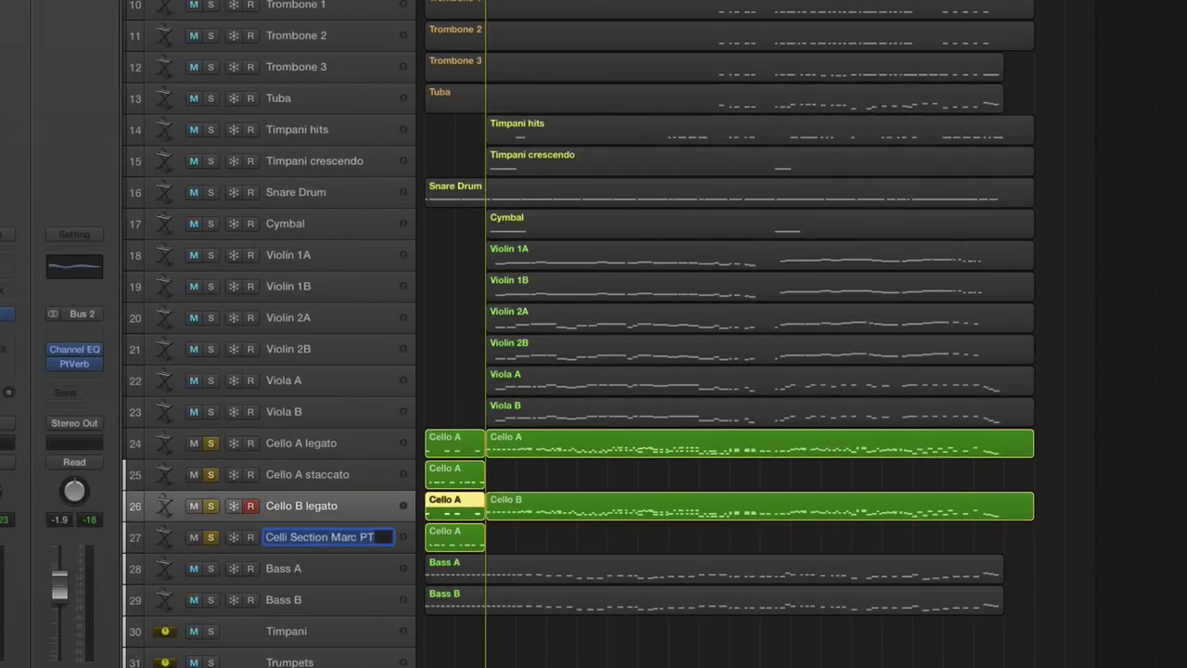
pyautogui.write('Cello B')
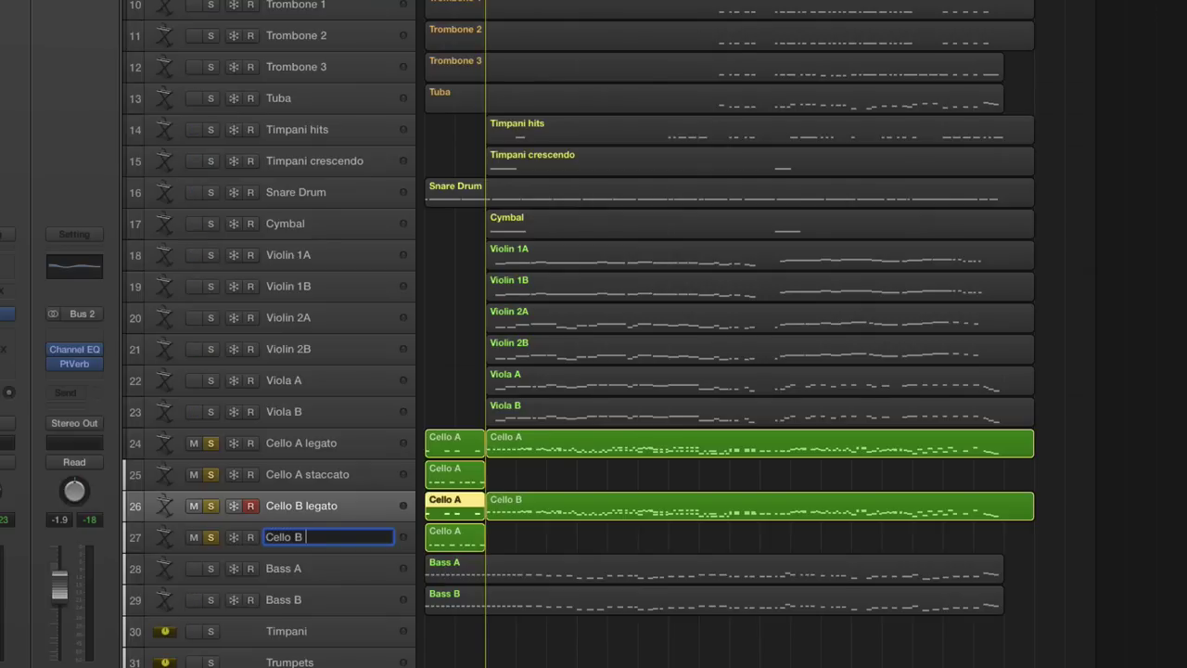
pyautogui.write(' marcato')
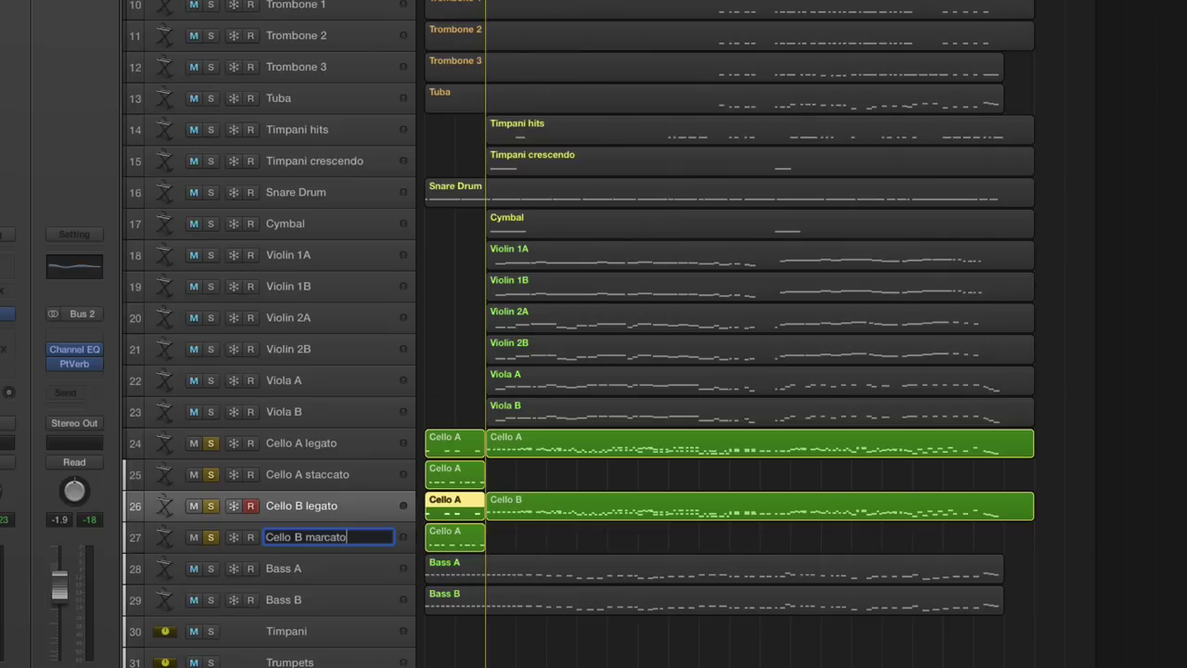
pyautogui.press('Return')
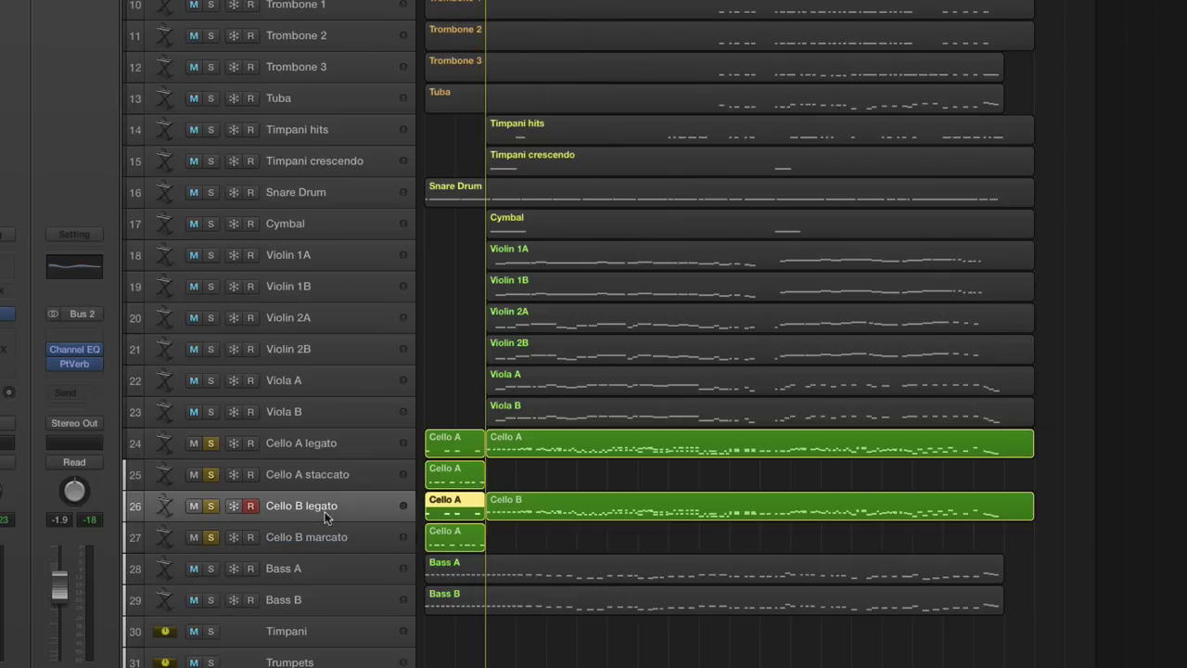
# Name the two-bar opening regions on the Cello B and Cello A tracks after their tracks
pyautogui.keyDown('shift'); pyautogui.click(464, 541); pyautogui.keyUp('shift')
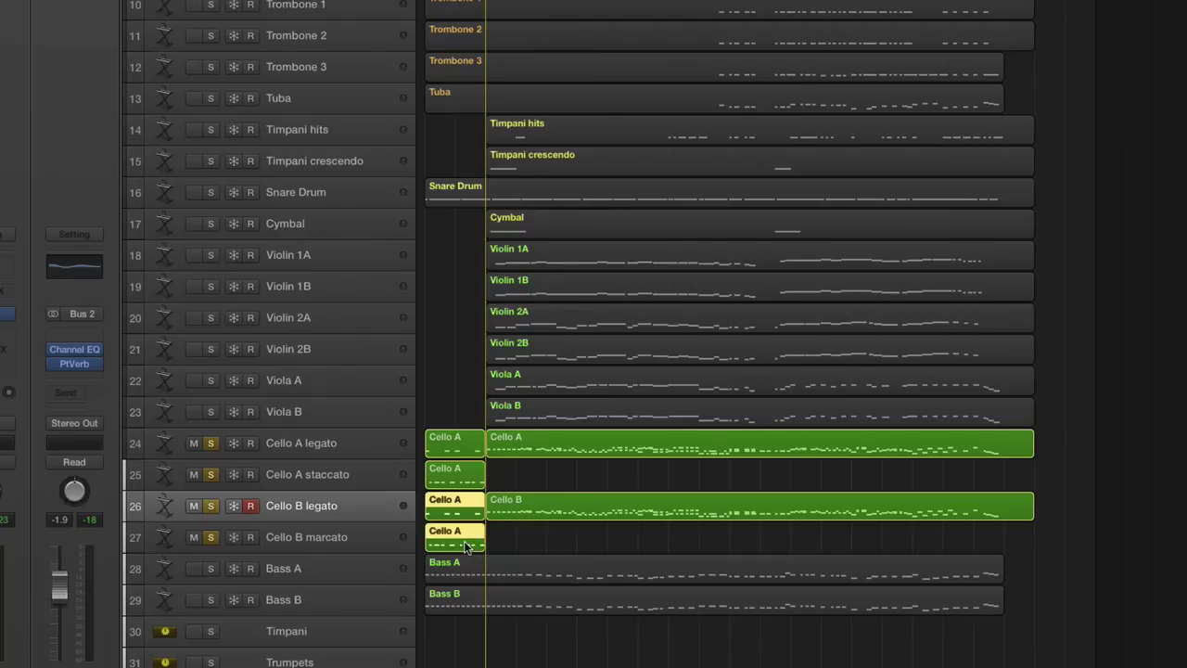
pyautogui.hotkey('alt', 'shift', 'n')
pyautogui.click(510, 544)
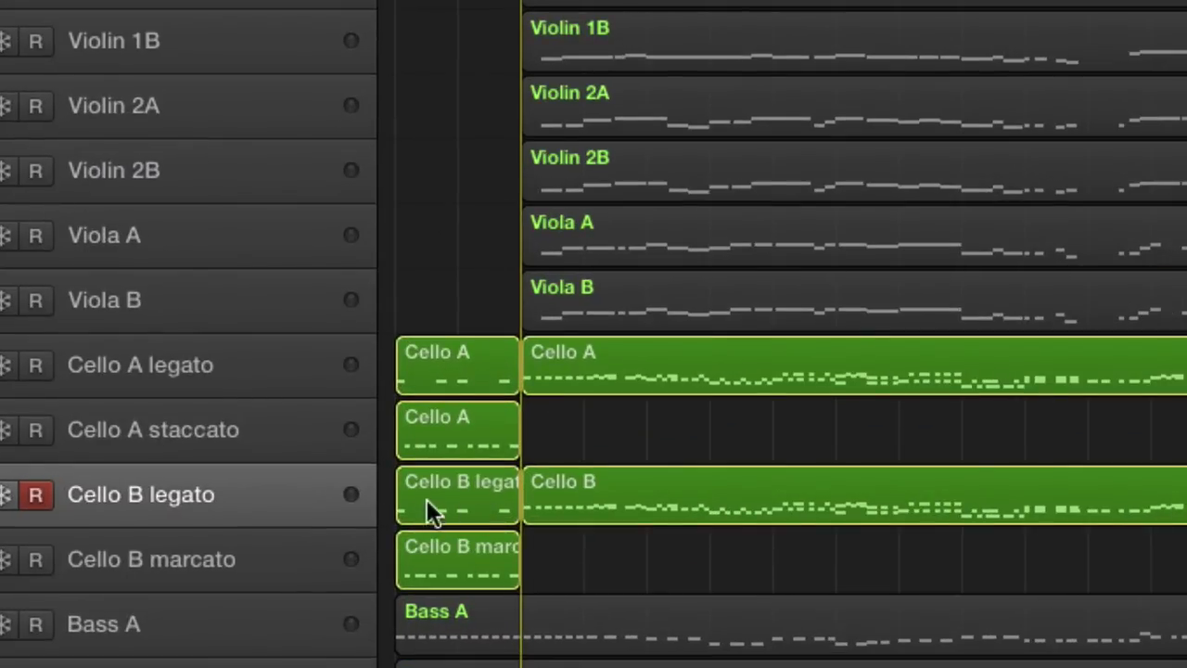
pyautogui.click(458, 445)
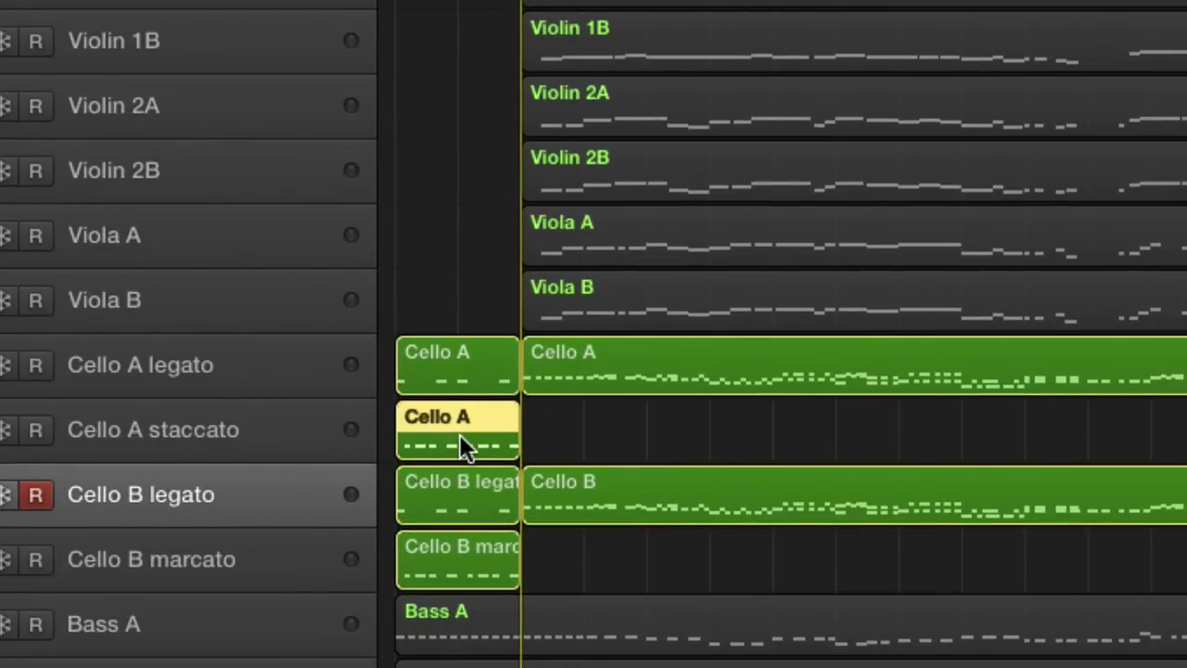
pyautogui.keyDown('shift'); pyautogui.click(446, 380); pyautogui.keyUp('shift')
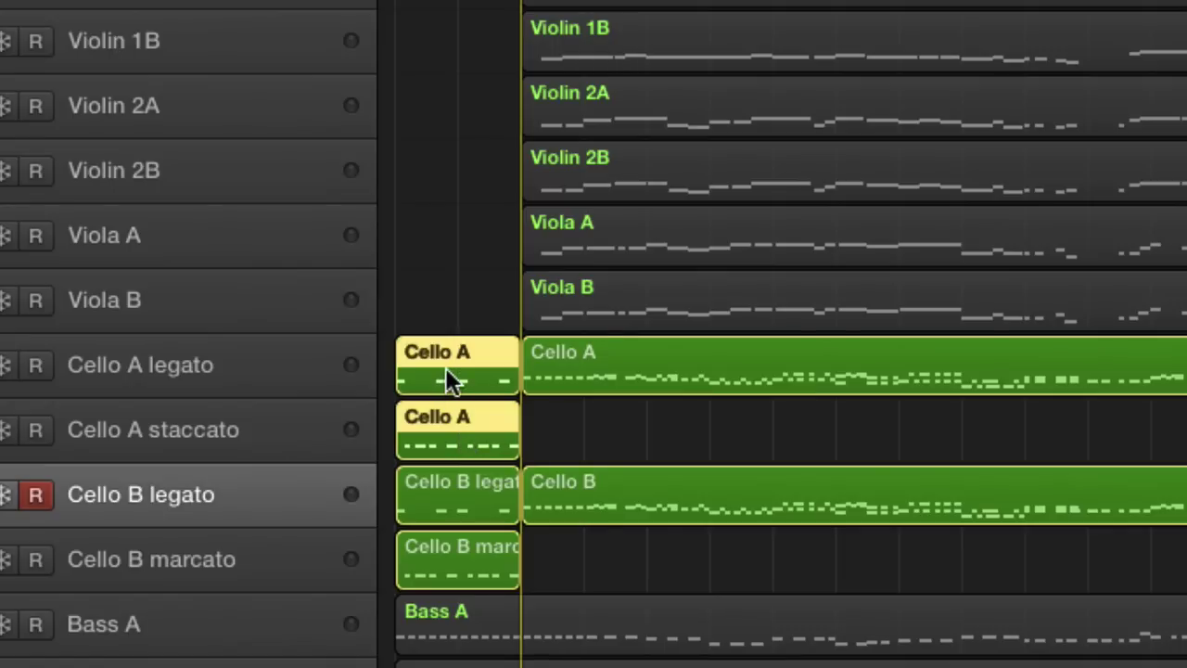
pyautogui.hotkey('alt', 'shift', 'n')
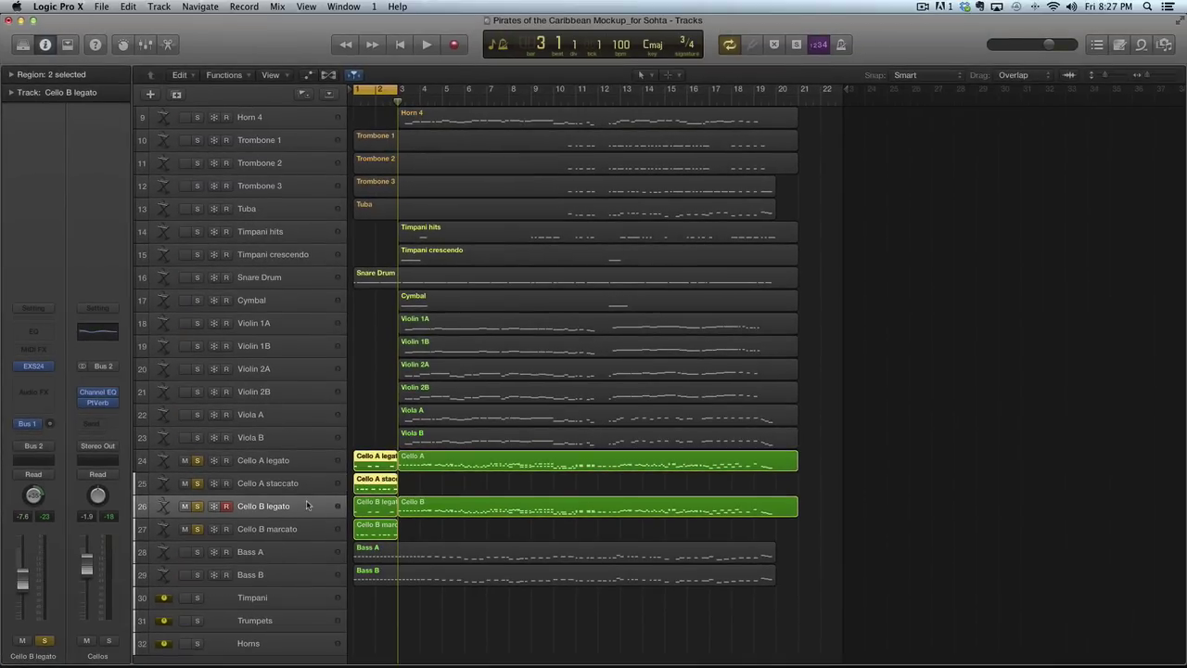
# Play the soloed cellos over bars 1–2 and compare with bars 3–4, returning the cycle range to bars 1–2 and the playhead to the start
pyautogui.press('space')
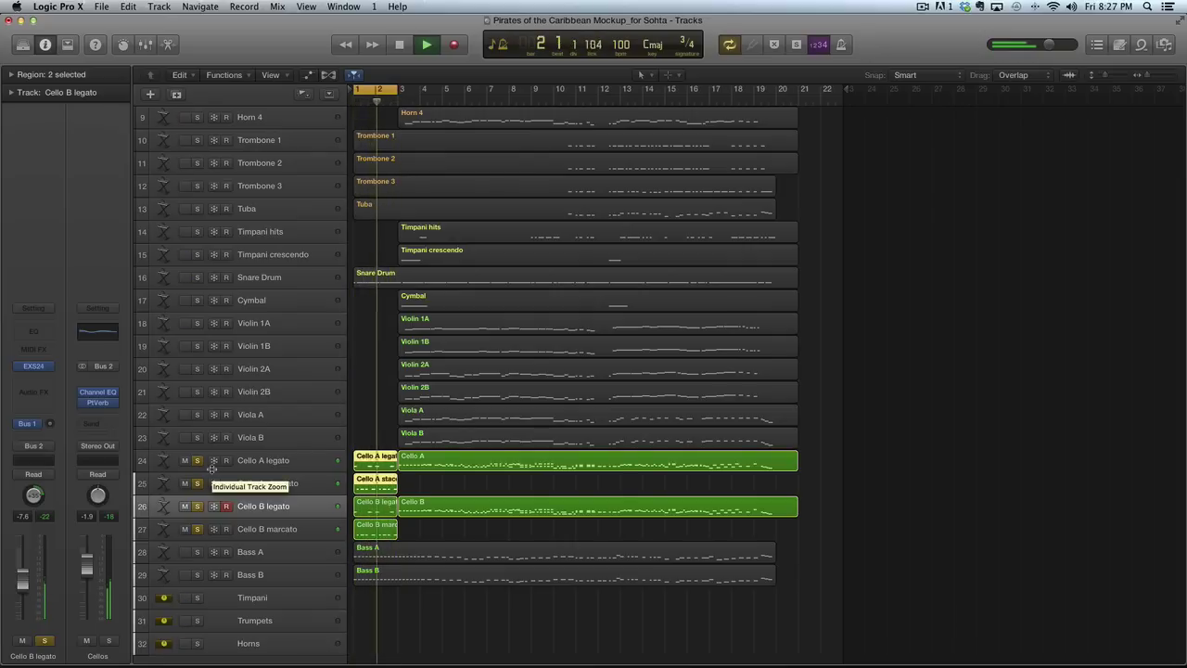
pyautogui.press('space')
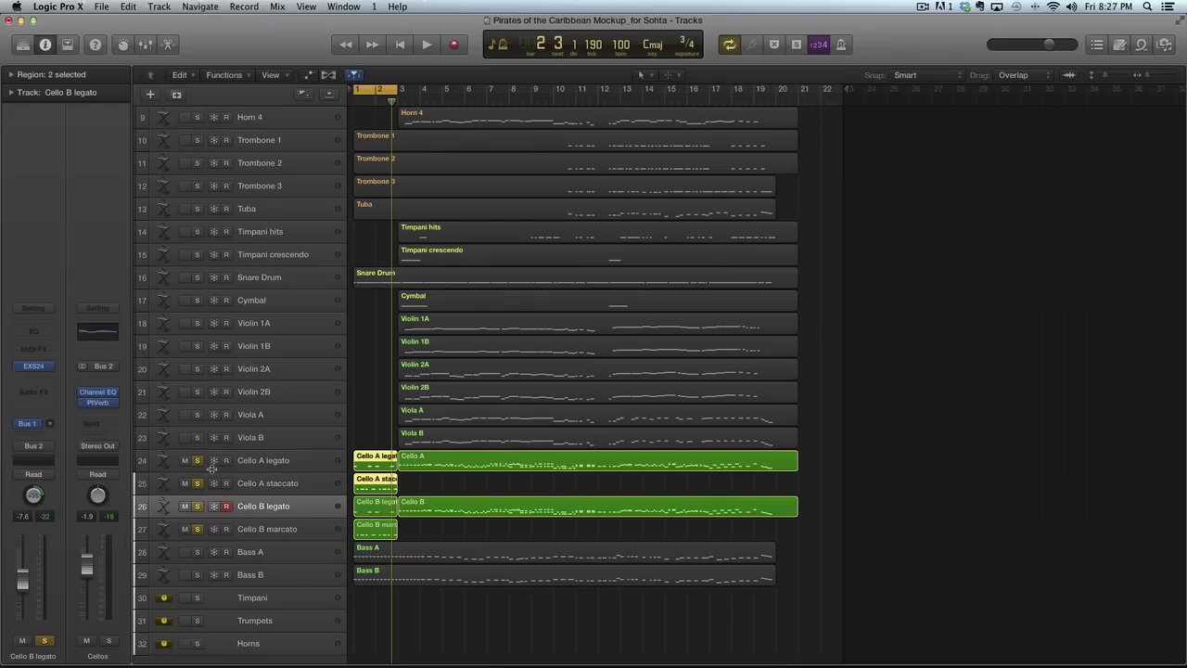
pyautogui.moveTo(369, 89); pyautogui.dragTo(414, 90)
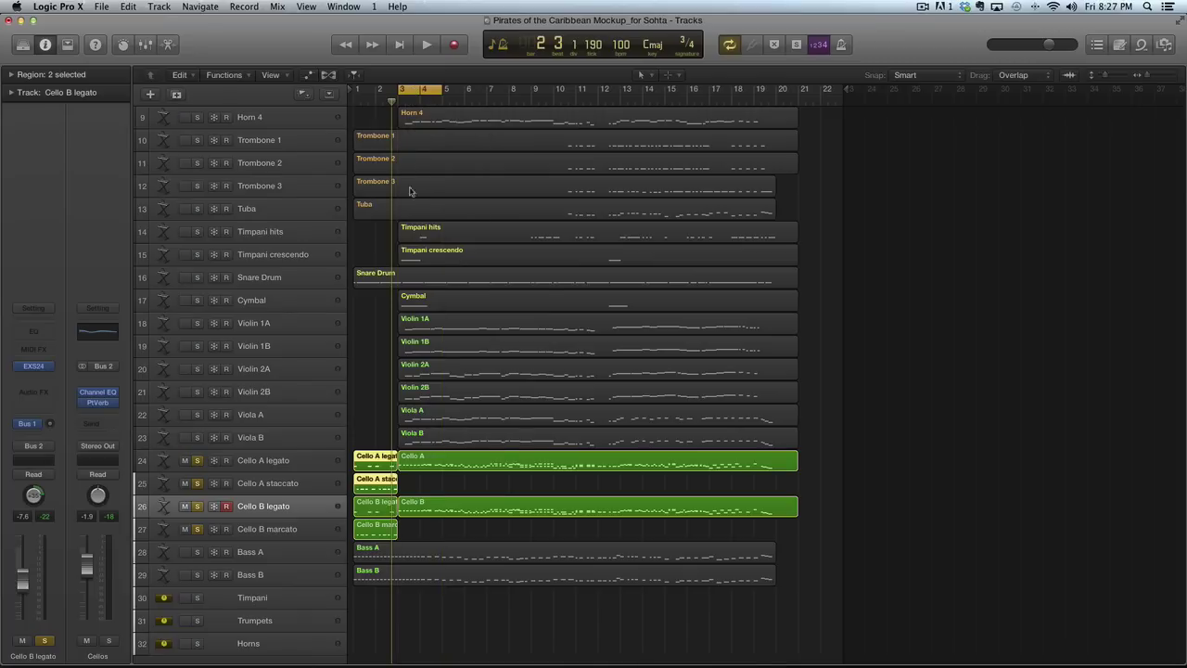
pyautogui.press('space')
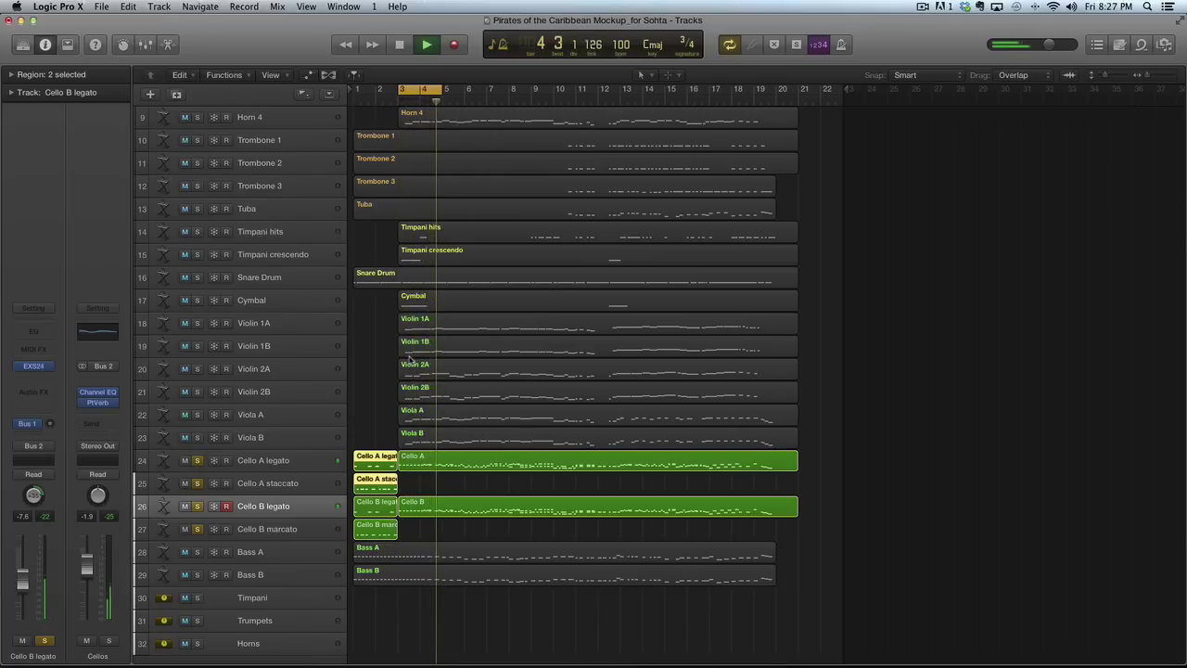
pyautogui.press('space')
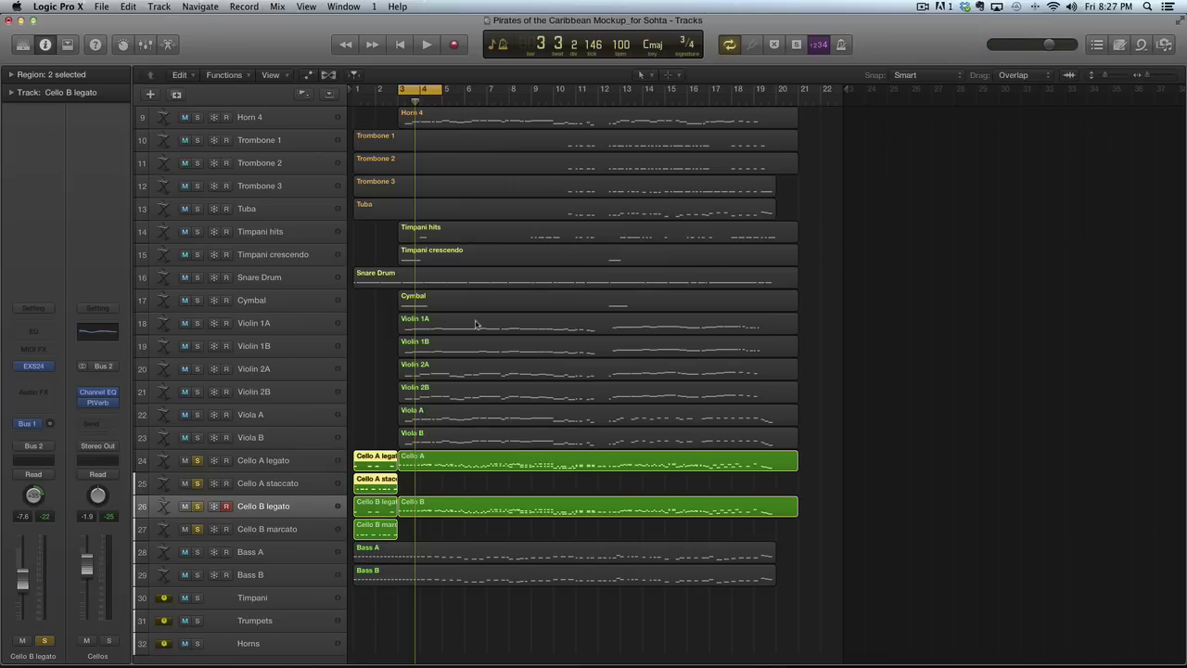
pyautogui.moveTo(413, 89); pyautogui.dragTo(369, 89)
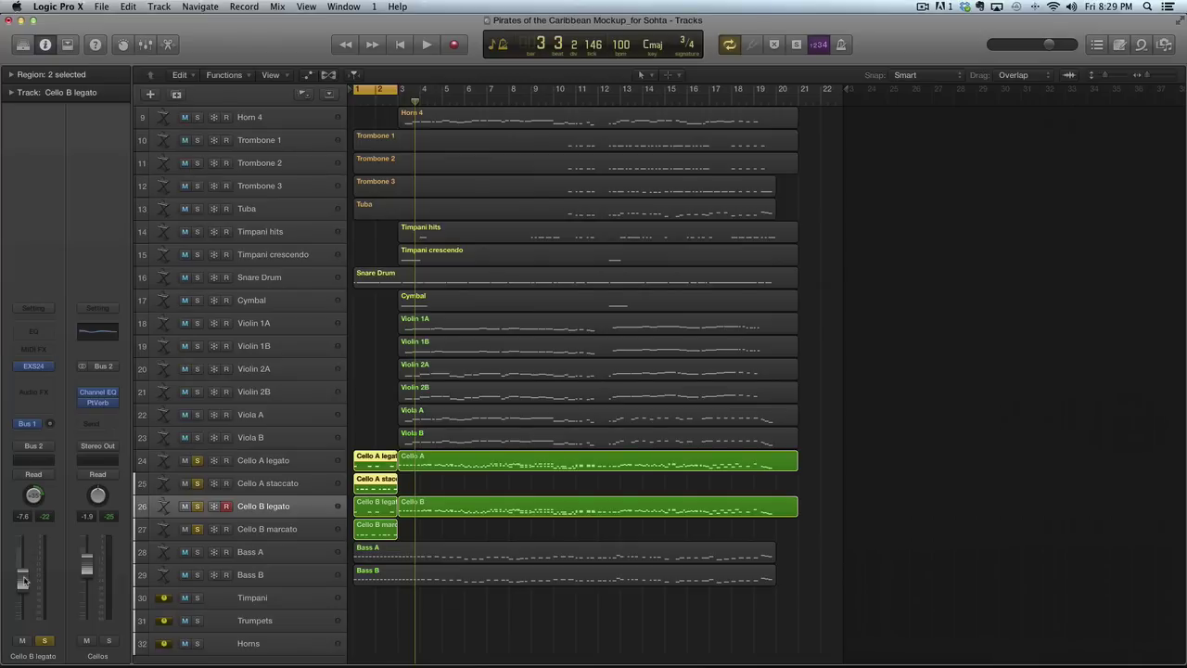
pyautogui.press('Return')
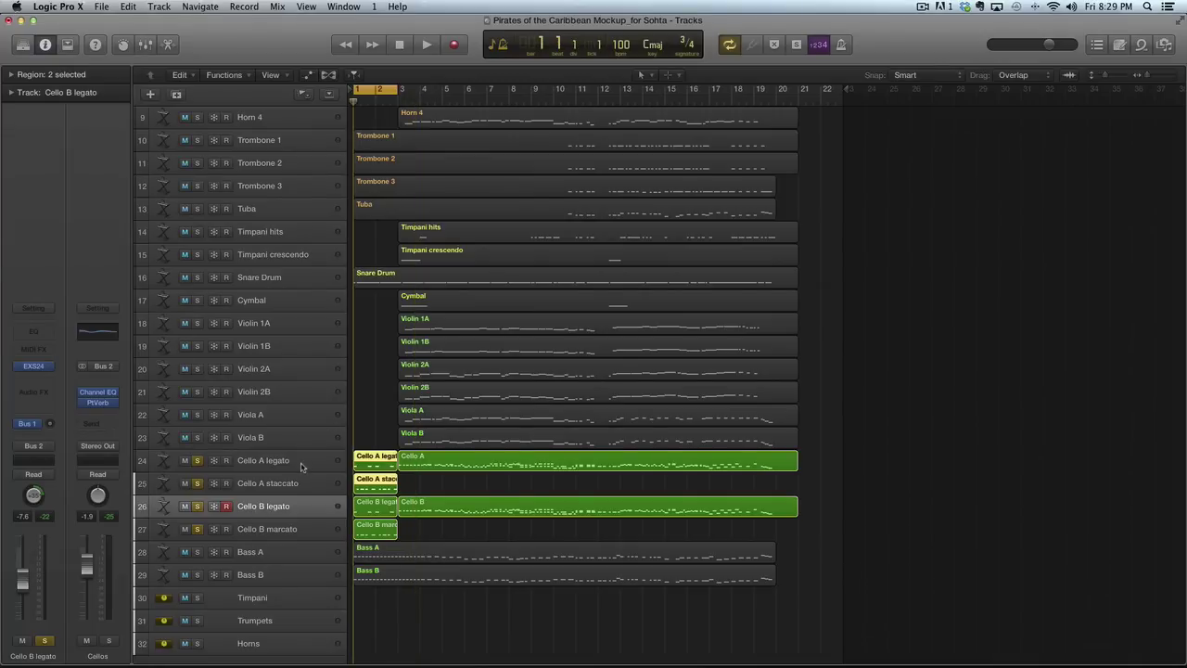
# Group the four tracks from Cello A legato to Cello B marcato into a summing track stack
pyautogui.click(424, 484)
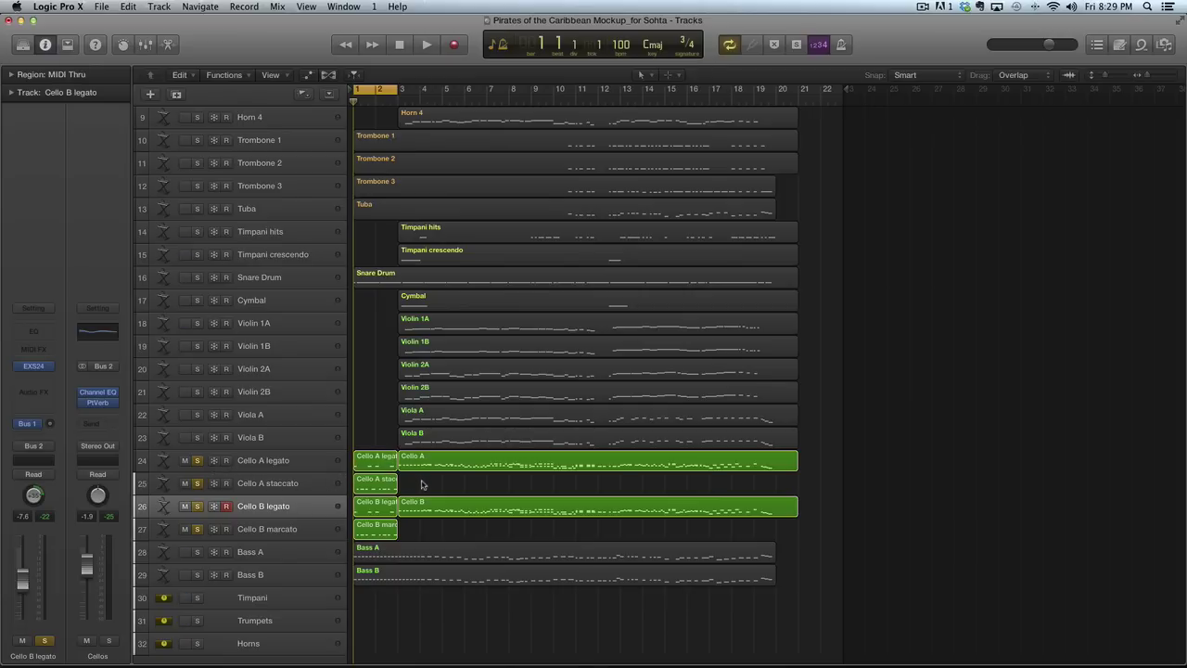
pyautogui.click(271, 463)
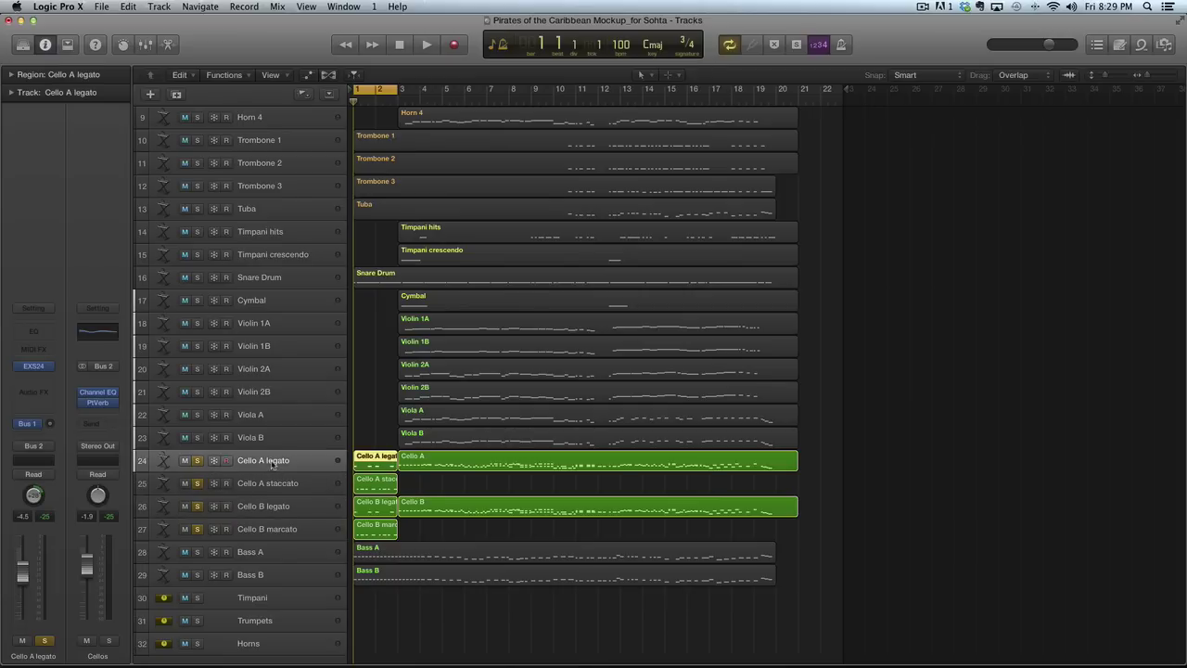
pyautogui.keyDown('shift'); pyautogui.click(266, 528); pyautogui.keyUp('shift')
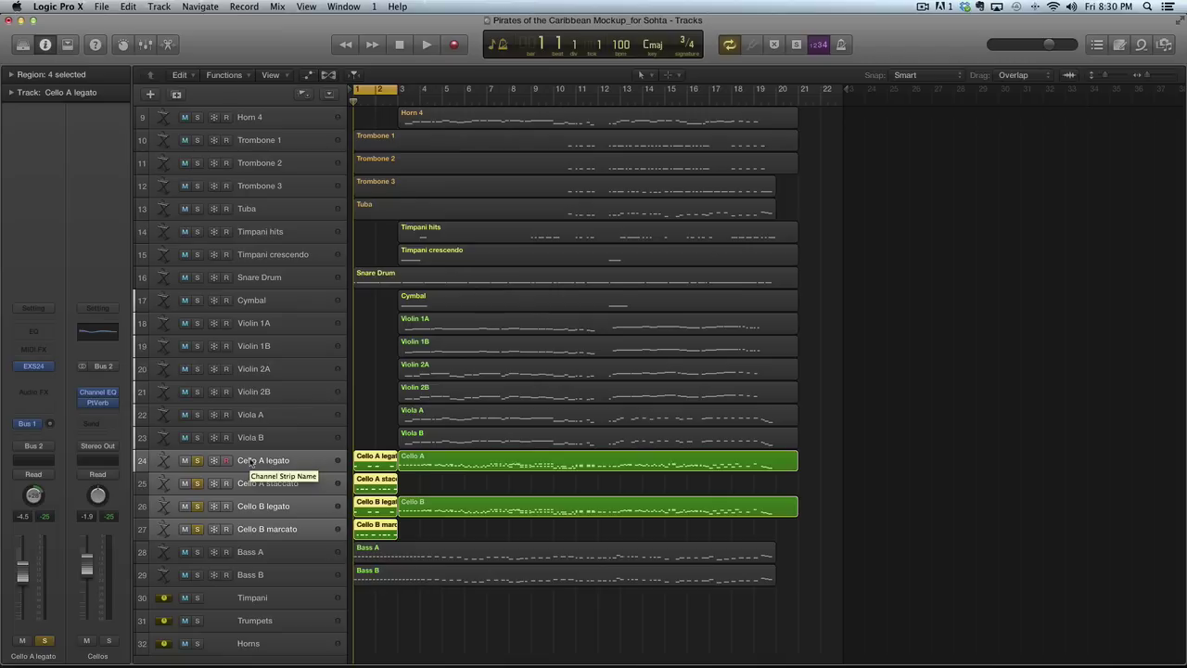
pyautogui.rightClick(251, 461)
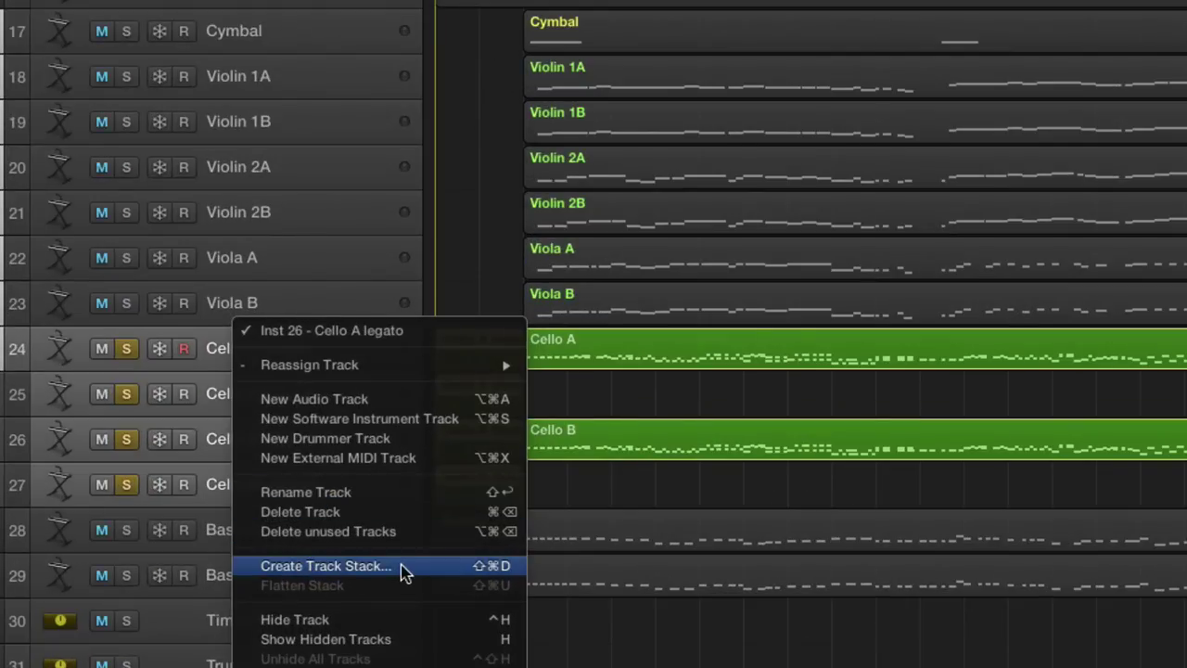
pyautogui.click(358, 567)
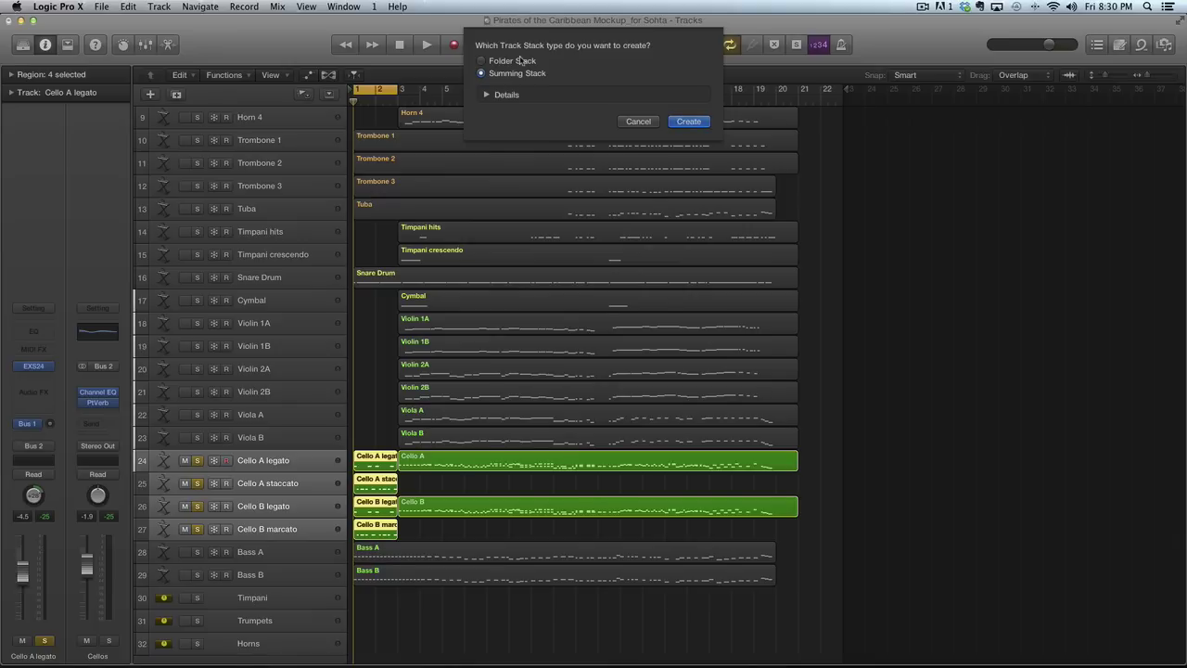
pyautogui.click(689, 121)
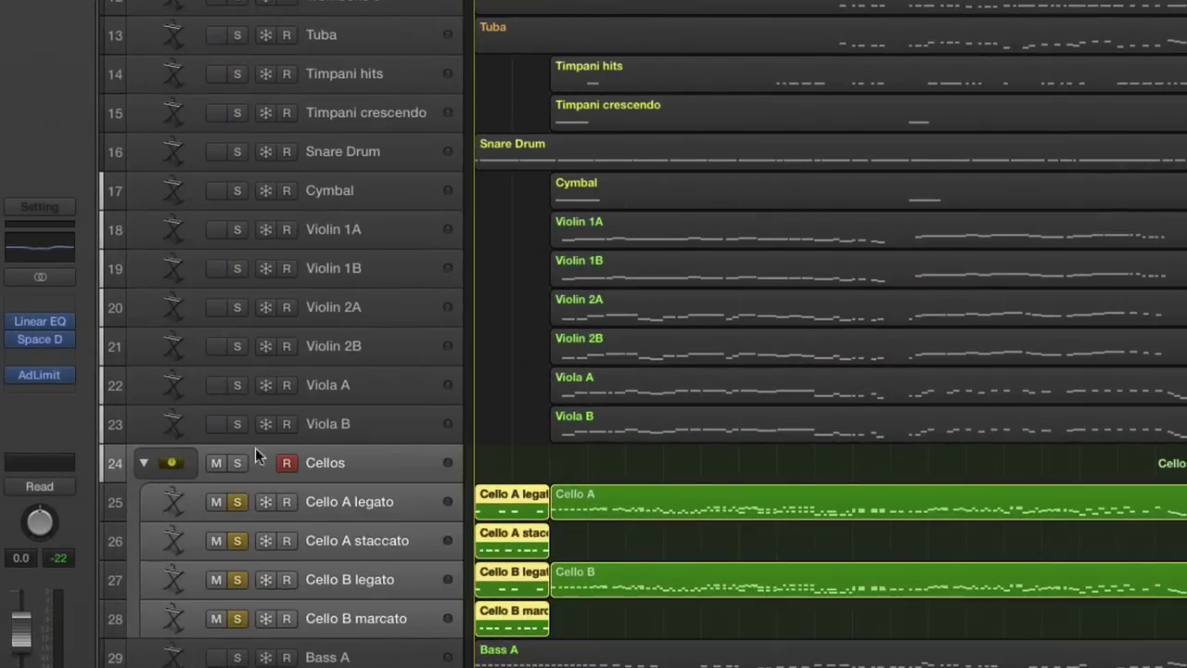
# Draw an empty region spanning bars 1–2 on the Cellos stack track with the Pencil tool
pyautogui.doubleClick(341, 467)
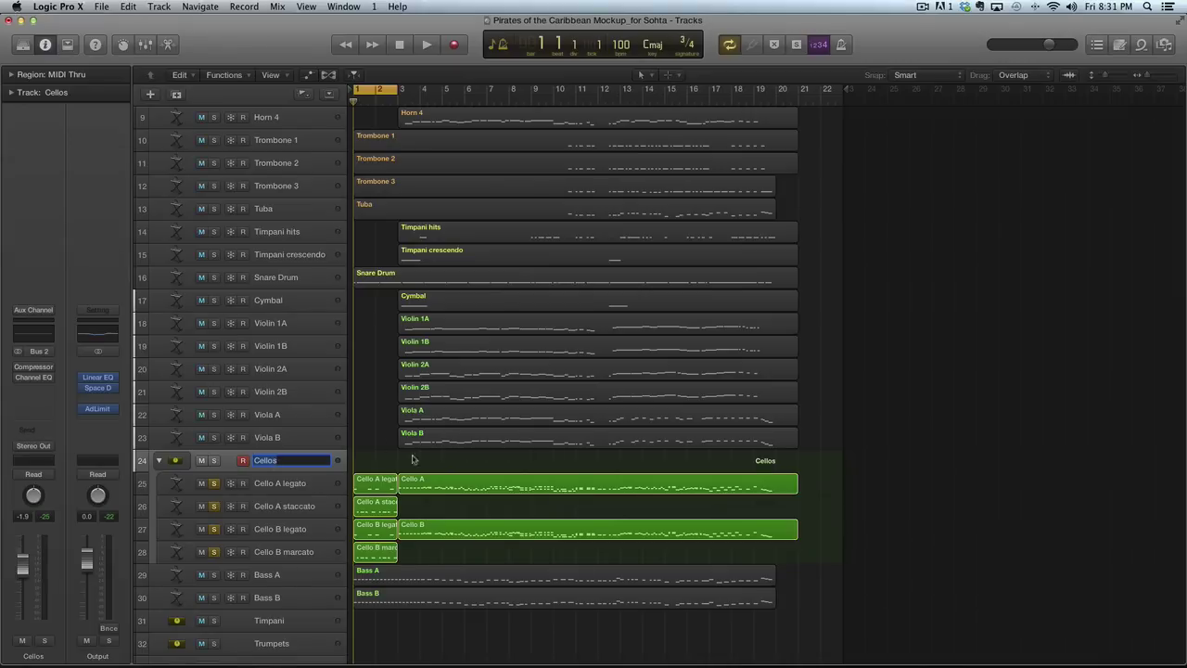
pyautogui.click(560, 476)
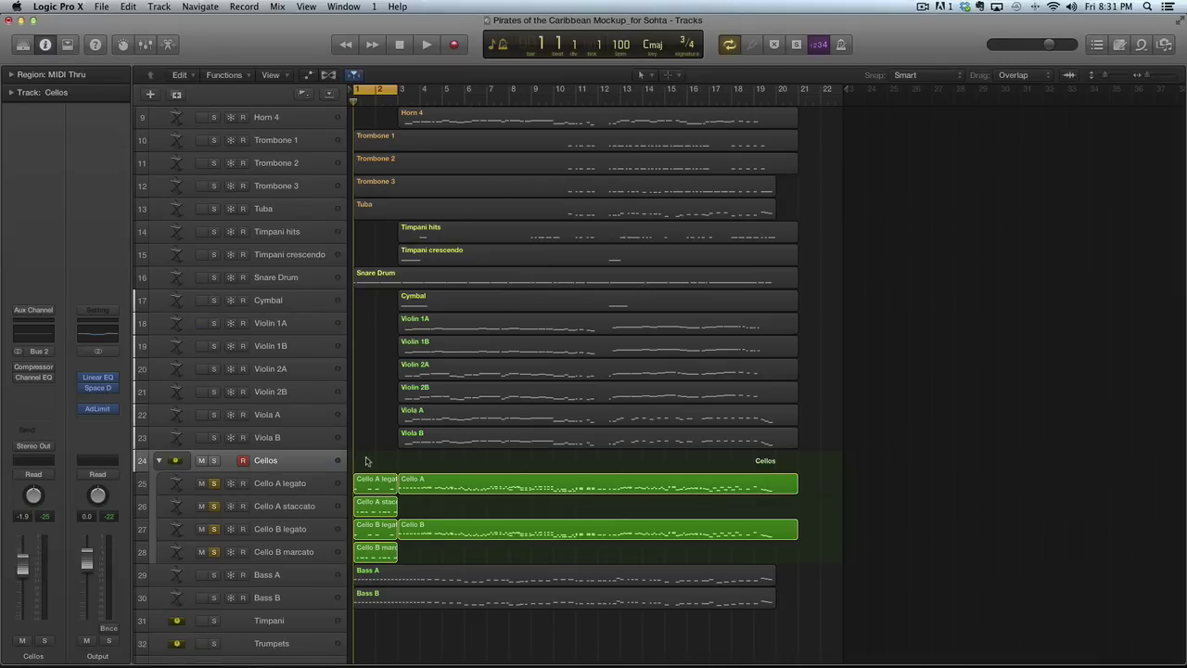
pyautogui.press('t')
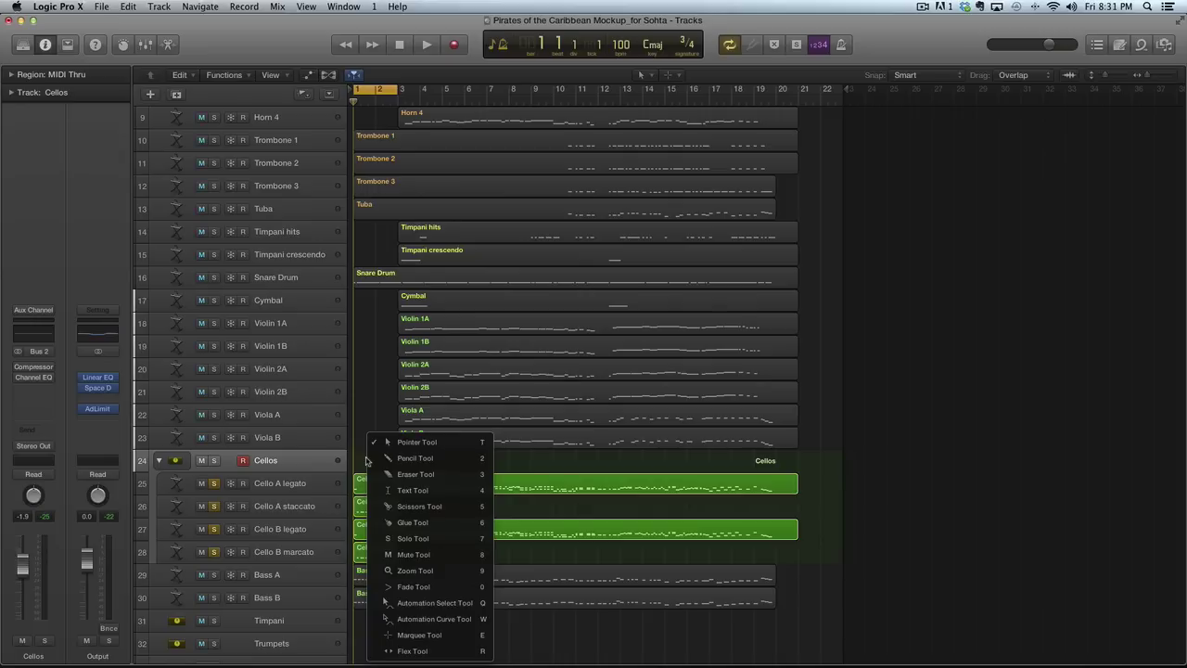
pyautogui.press('2')
pyautogui.click(366, 461)
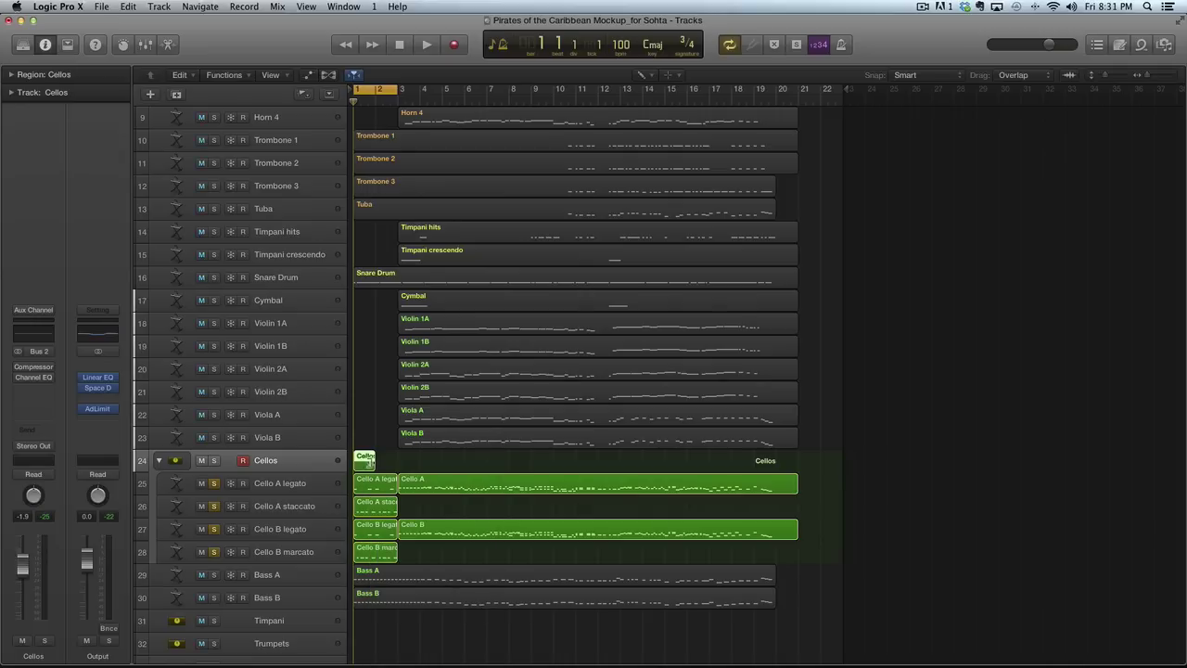
pyautogui.press('t')
pyautogui.press('1')
pyautogui.moveTo(374, 462); pyautogui.dragTo(397, 464)
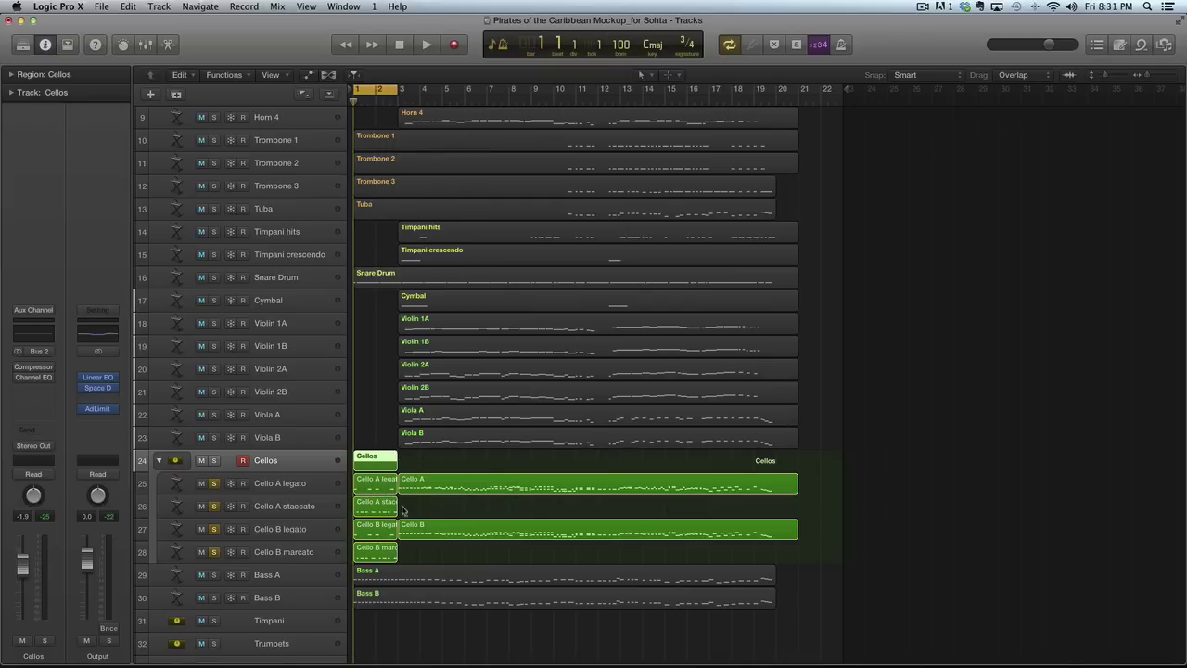
# Open the Cellos region in the Piano Roll and show its Expression controller data in the MIDI draw area
pyautogui.doubleClick(366, 464)
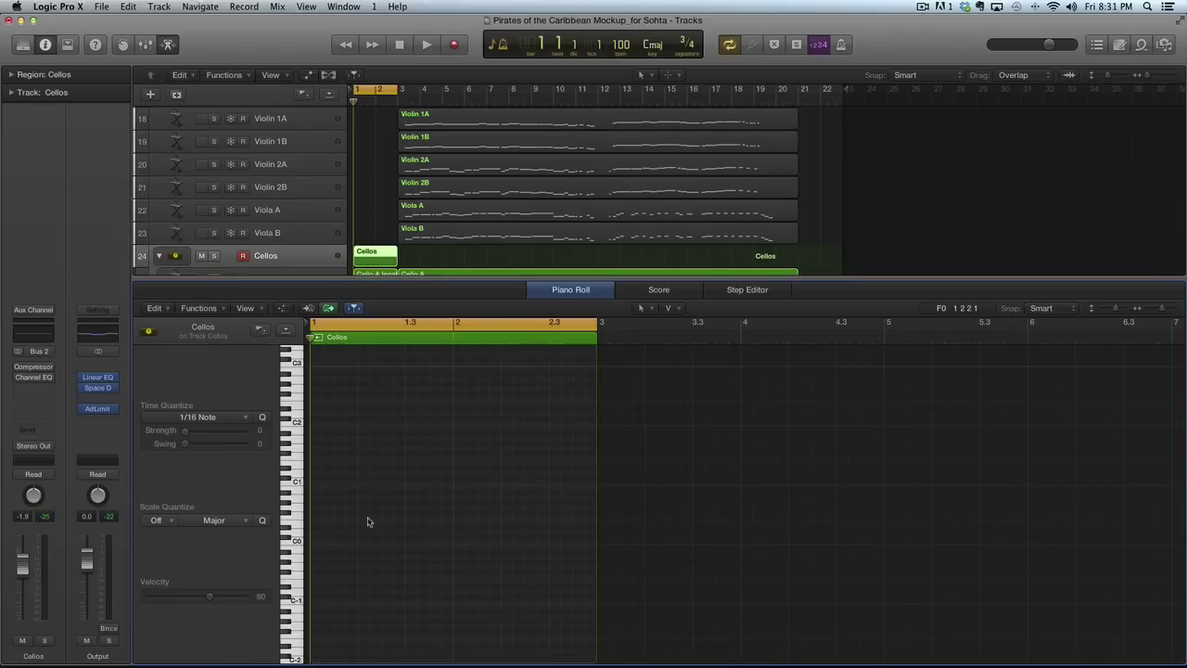
pyautogui.click(286, 310)
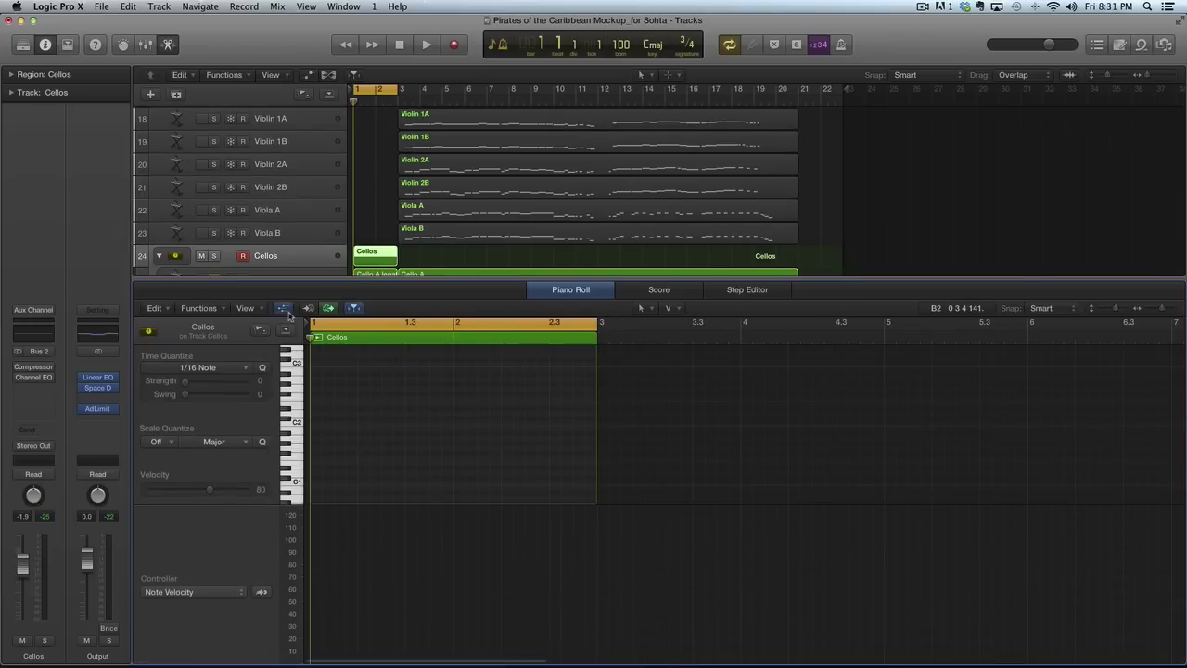
pyautogui.click(215, 591)
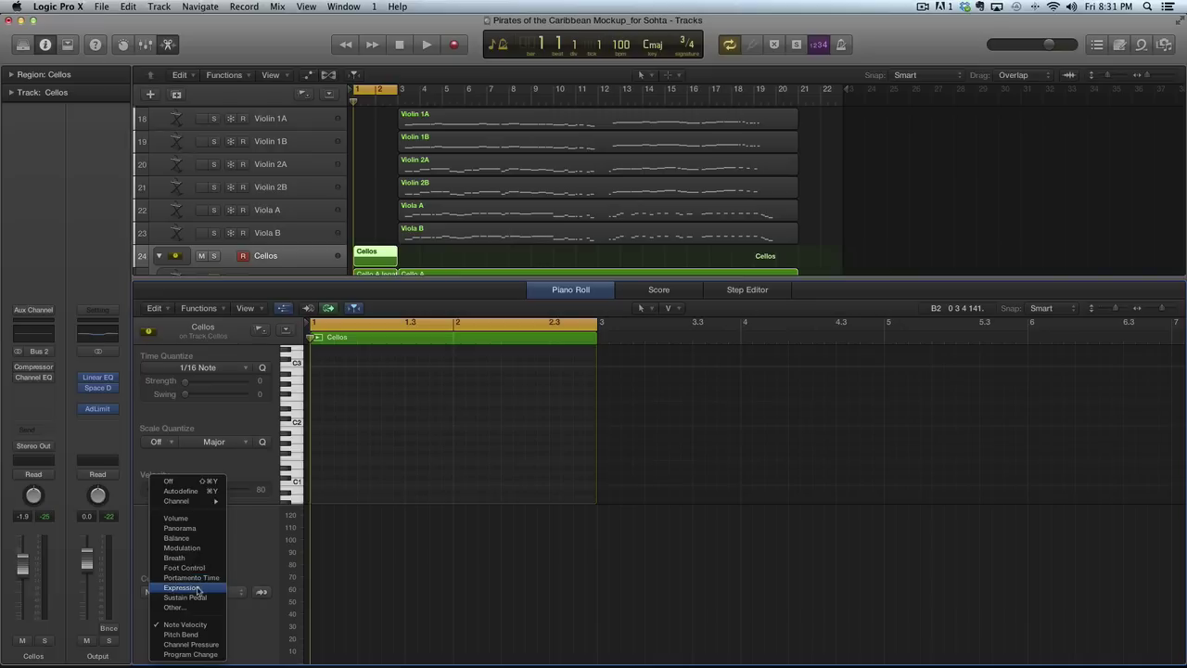
pyautogui.click(182, 588)
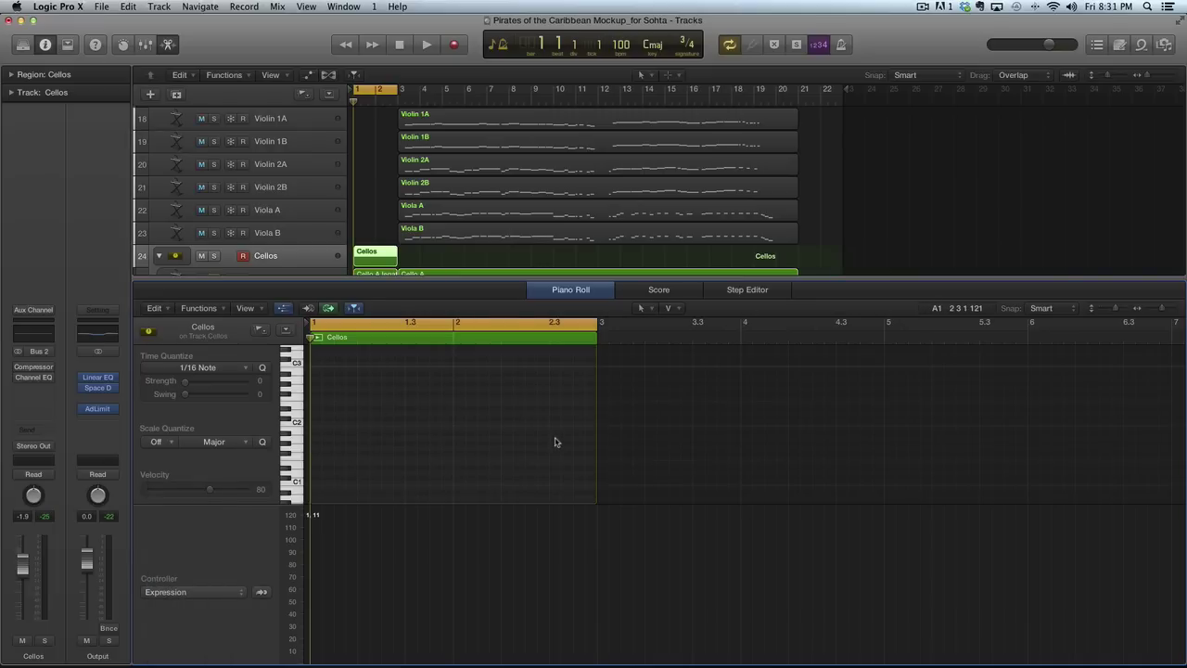
# Draw a wave-shaped Expression curve across the Cello A legato region's bars 1–2, peaking at about 100 and dipping to about 41 and 46
pyautogui.press('p')
pyautogui.click(449, 417)
pyautogui.click(377, 435)
pyautogui.press('p')
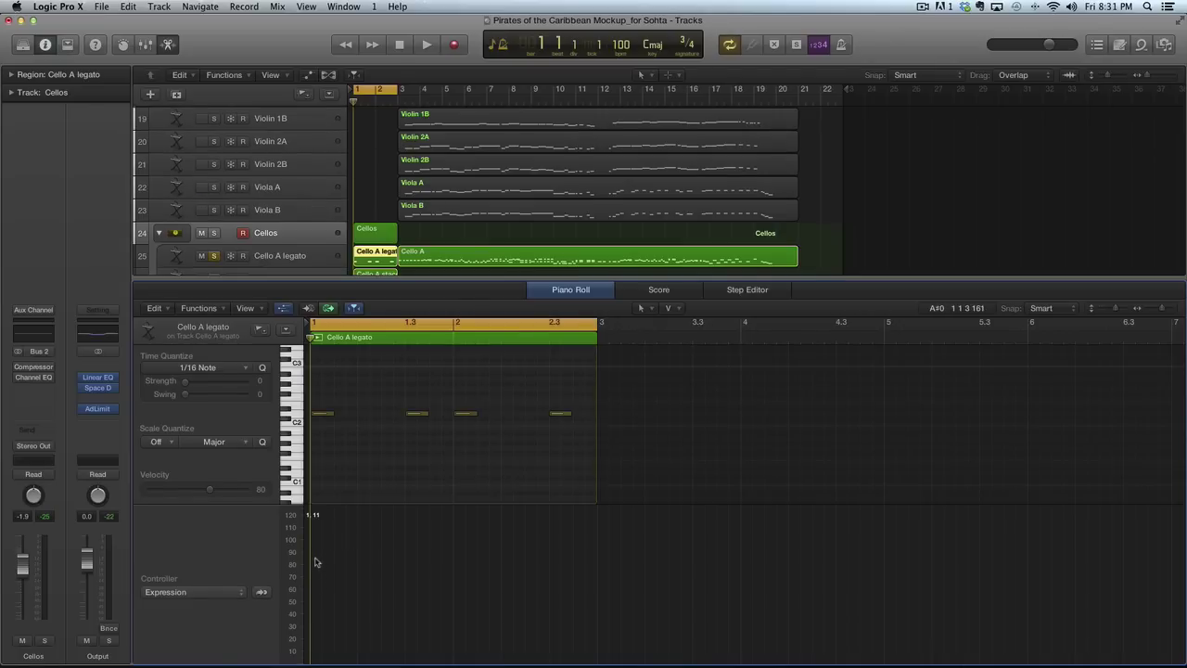
pyautogui.press('t')
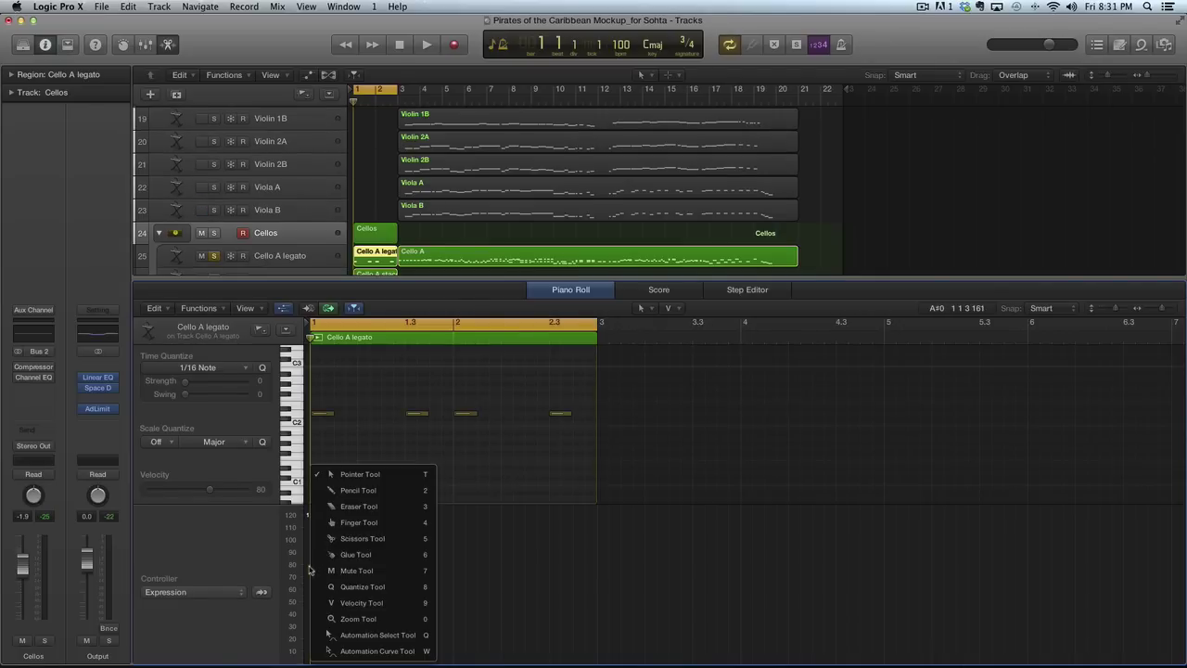
pyautogui.click(379, 491)
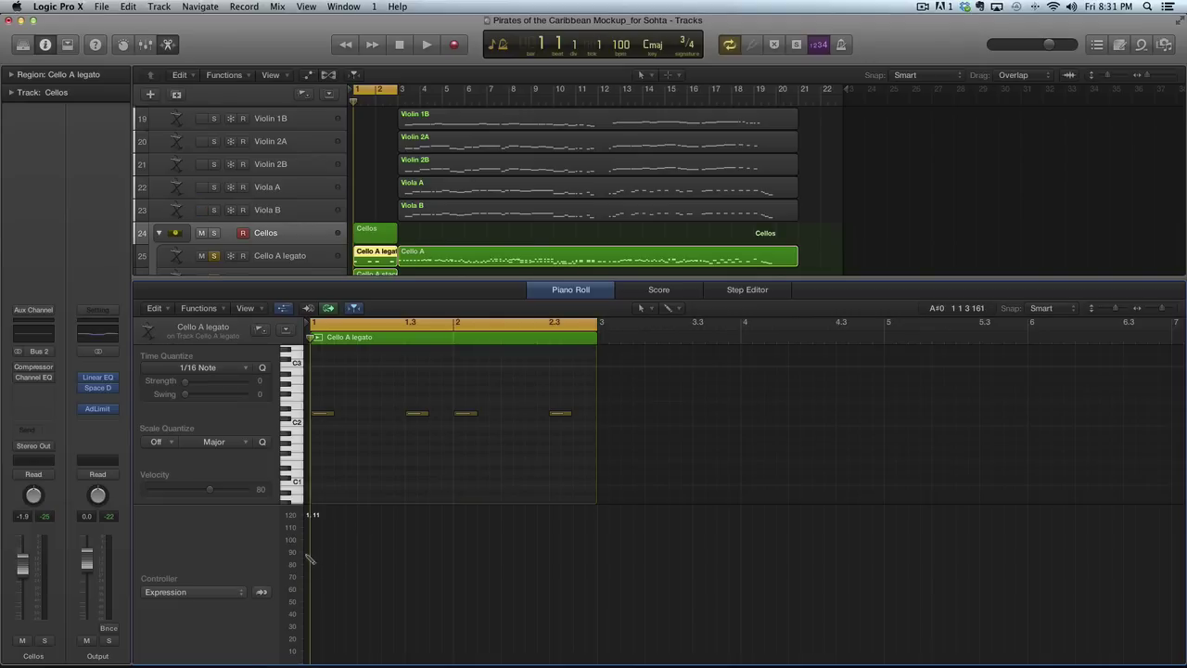
pyautogui.click(309, 558)
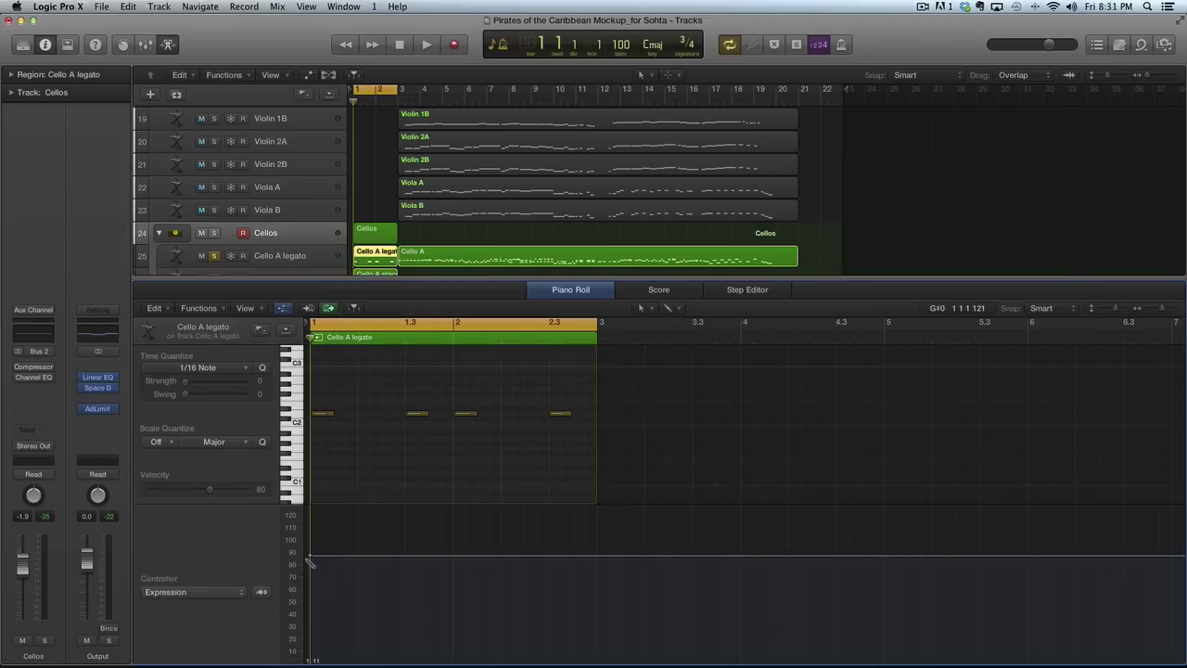
pyautogui.moveTo(310, 559)
pyautogui.mouseDown()
pyautogui.moveTo(346, 530)
pyautogui.moveTo(378, 560)
pyautogui.mouseUp()
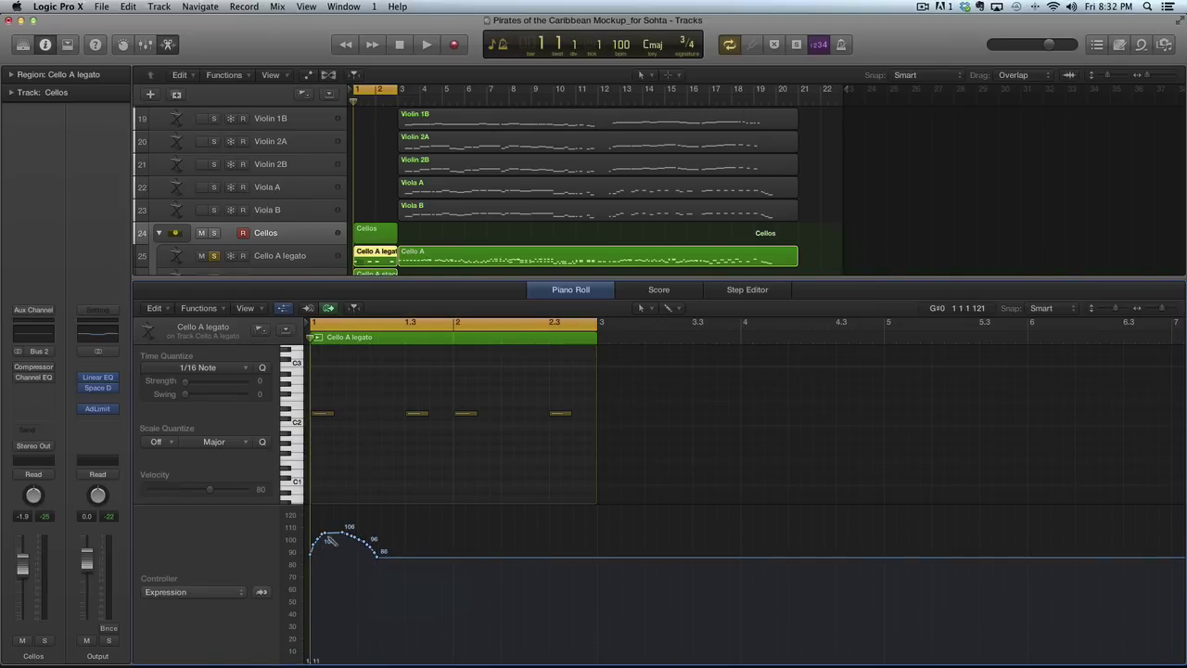
pyautogui.moveTo(312, 533)
pyautogui.mouseDown()
pyautogui.moveTo(361, 599)
pyautogui.moveTo(388, 611)
pyautogui.moveTo(450, 543)
pyautogui.moveTo(473, 543)
pyautogui.moveTo(502, 594)
pyautogui.moveTo(527, 605)
pyautogui.moveTo(557, 588)
pyautogui.moveTo(608, 543)
pyautogui.mouseUp()
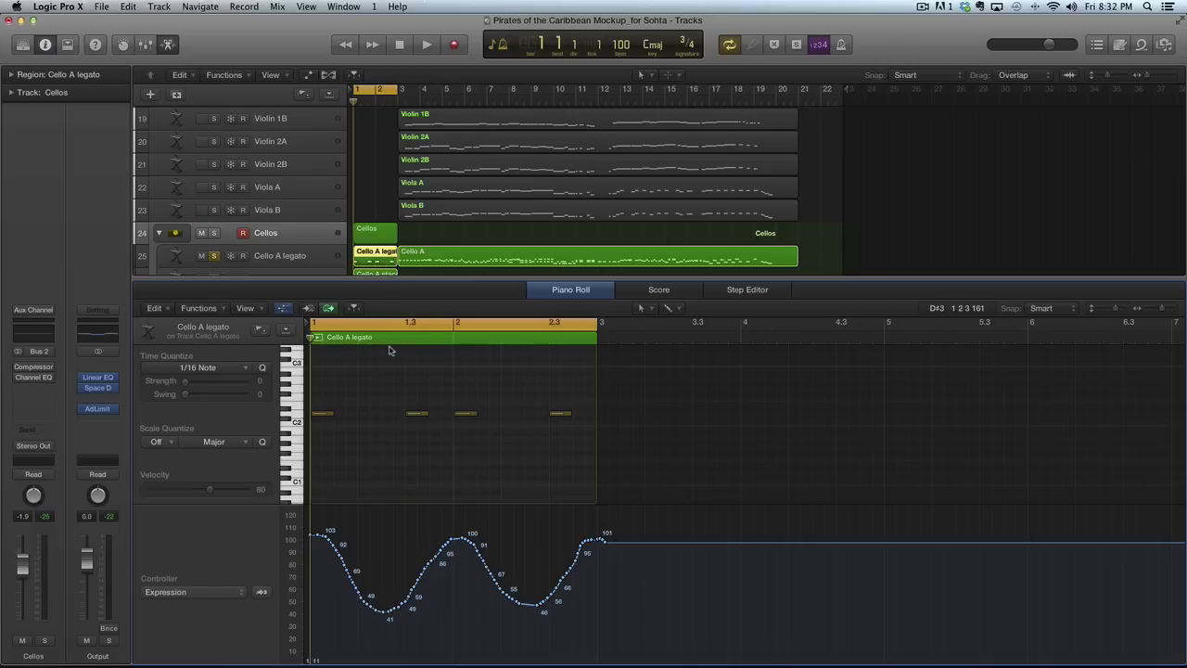
# Play the Cello A legato track to hear the drawn Expression curve over bars 1–2
pyautogui.click(271, 262)
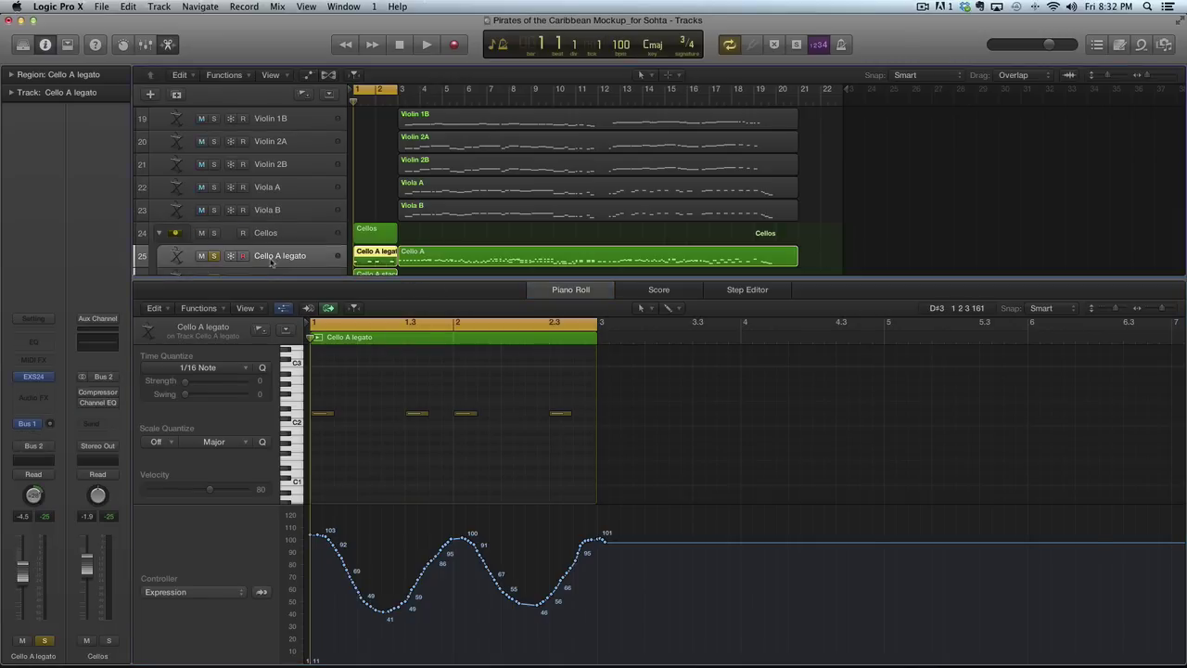
pyautogui.press('space')
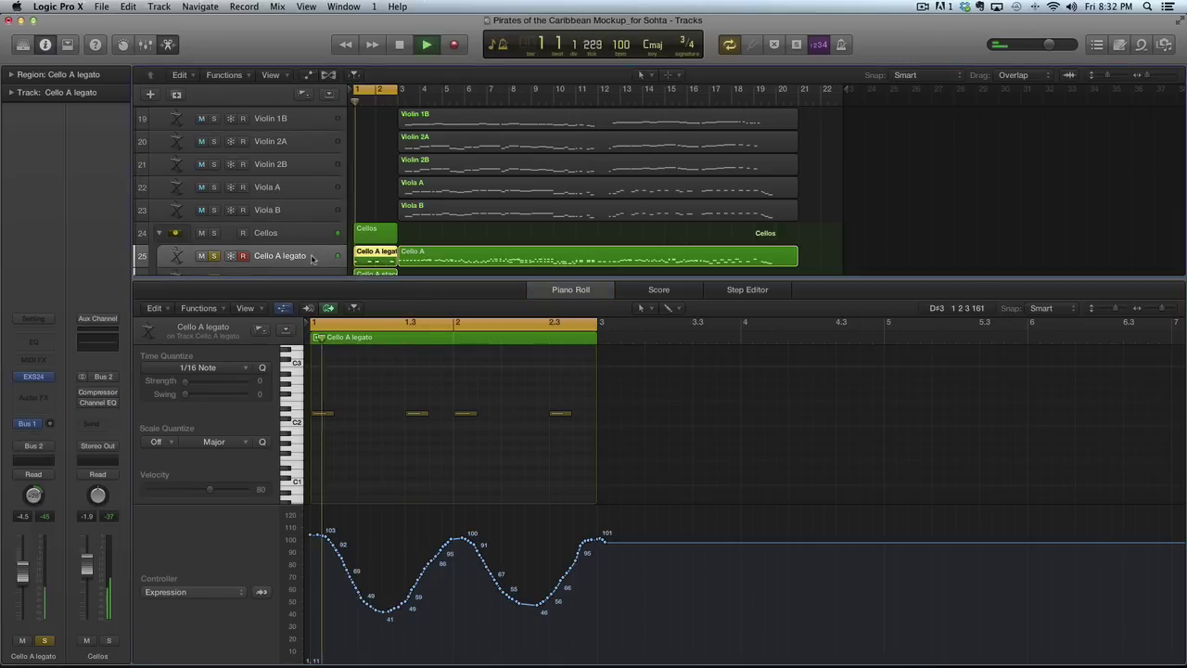
pyautogui.press('space')
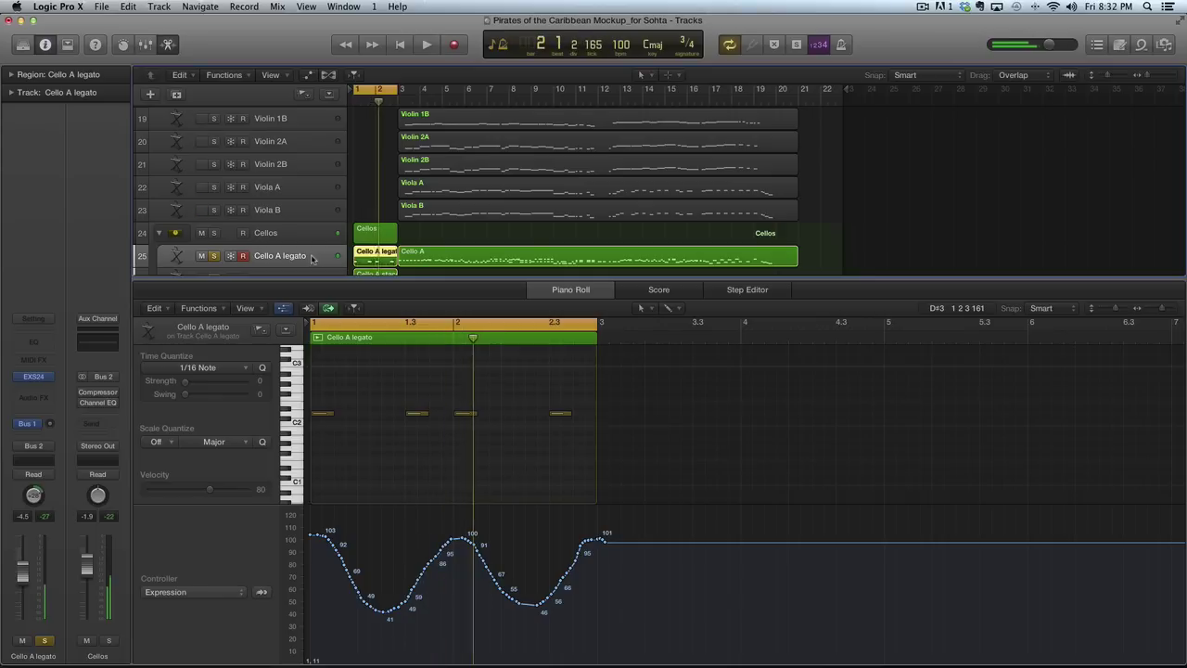
# Delete the empty Cellos region and copy the two-bar Cello A legato region onto the Cellos stack track in its place
pyautogui.click(422, 241)
pyautogui.click(383, 237)
pyautogui.press('Delete')
pyautogui.click(377, 256)
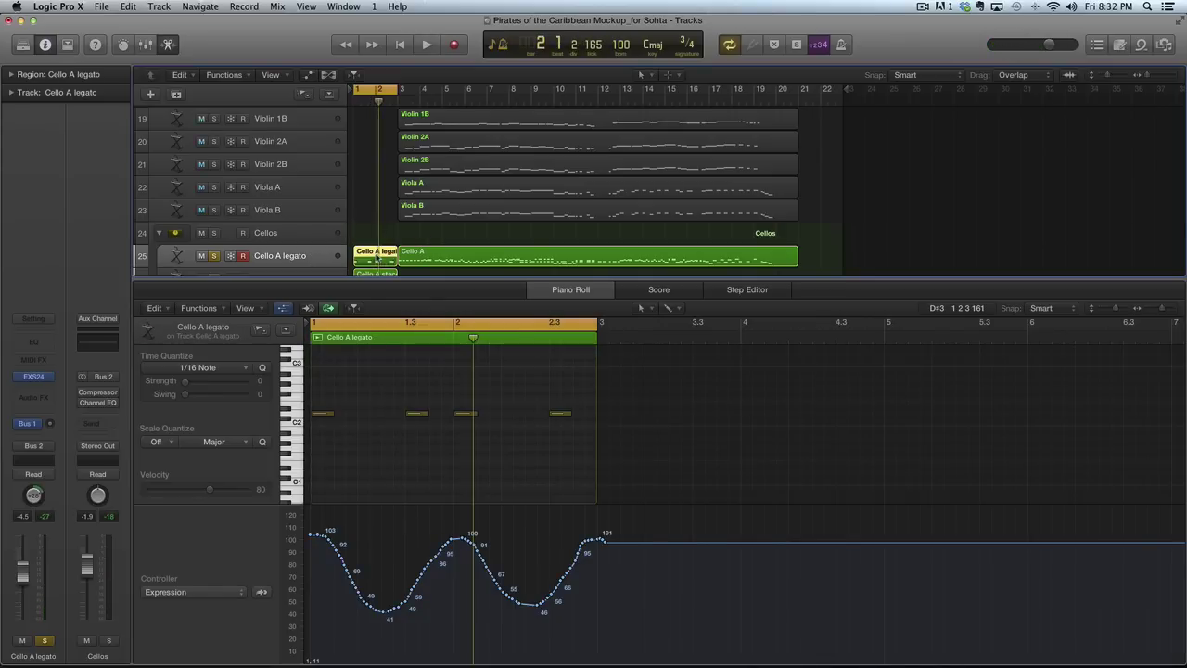
pyautogui.moveTo(377, 257); pyautogui.dragTo(375, 238)
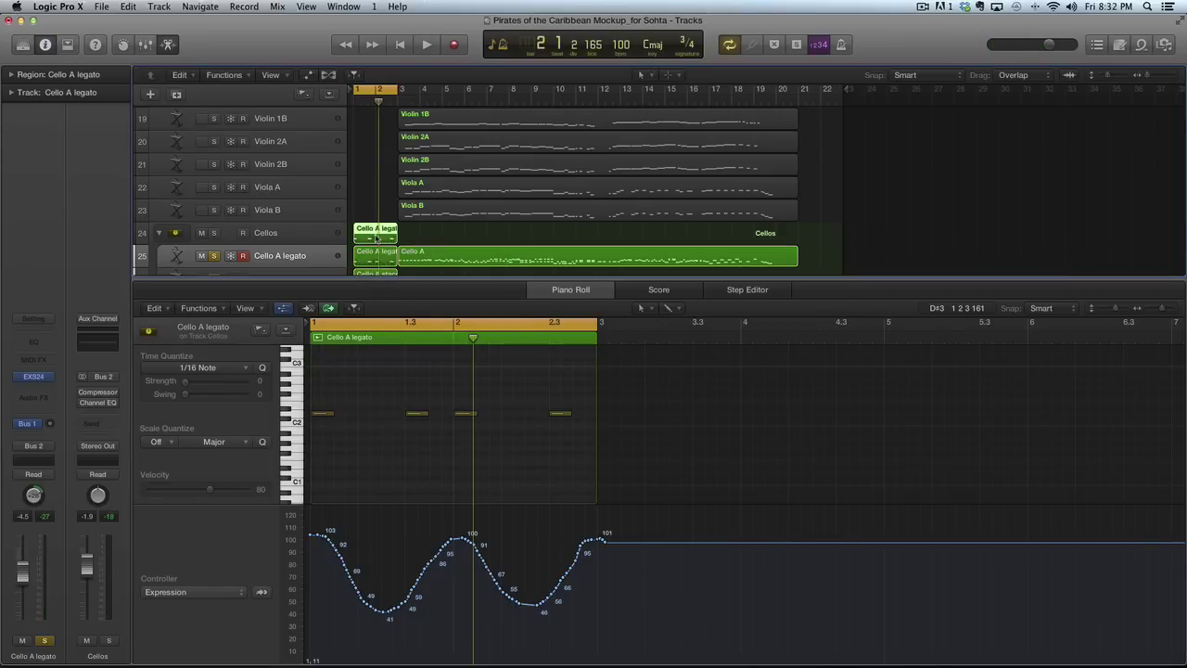
# Delete all notes from the copied region on the Cellos stack track, keeping its Expression curve
pyautogui.moveTo(582, 378); pyautogui.dragTo(331, 463)
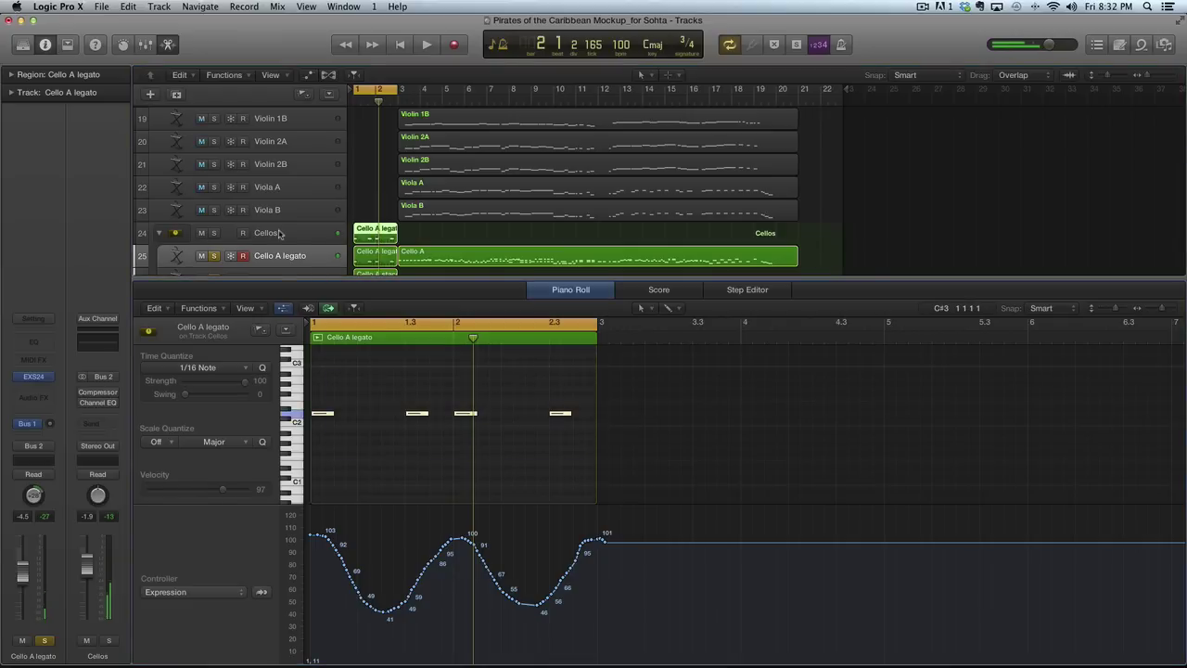
pyautogui.click(393, 233)
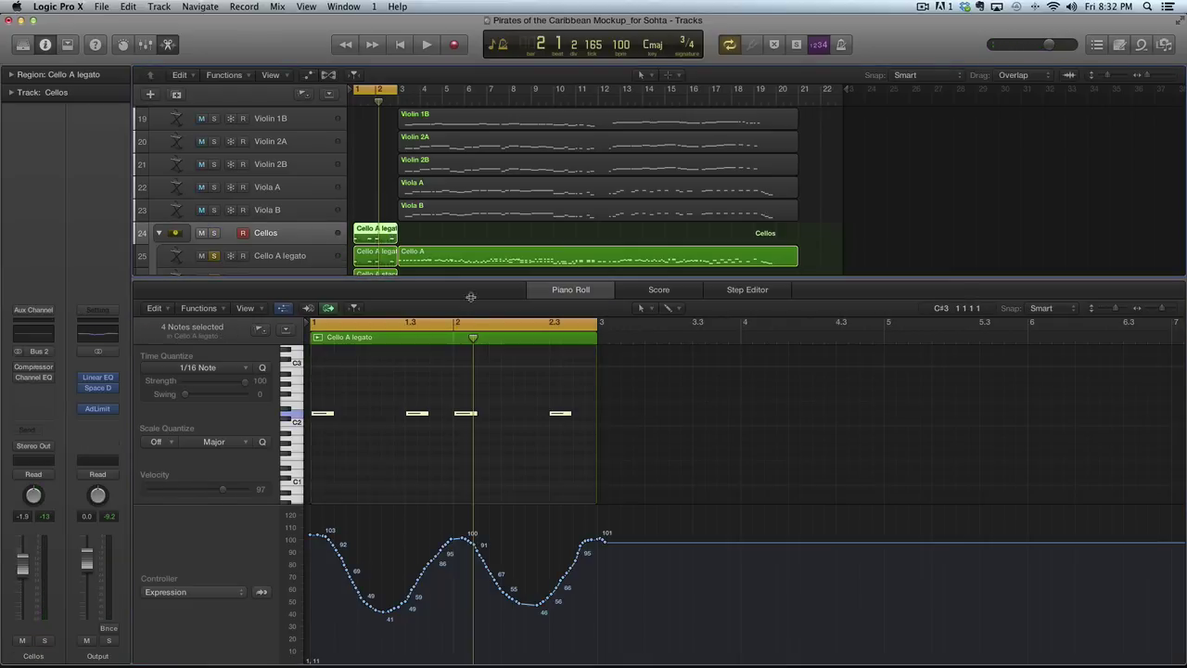
pyautogui.click(575, 381)
pyautogui.press('super+a')
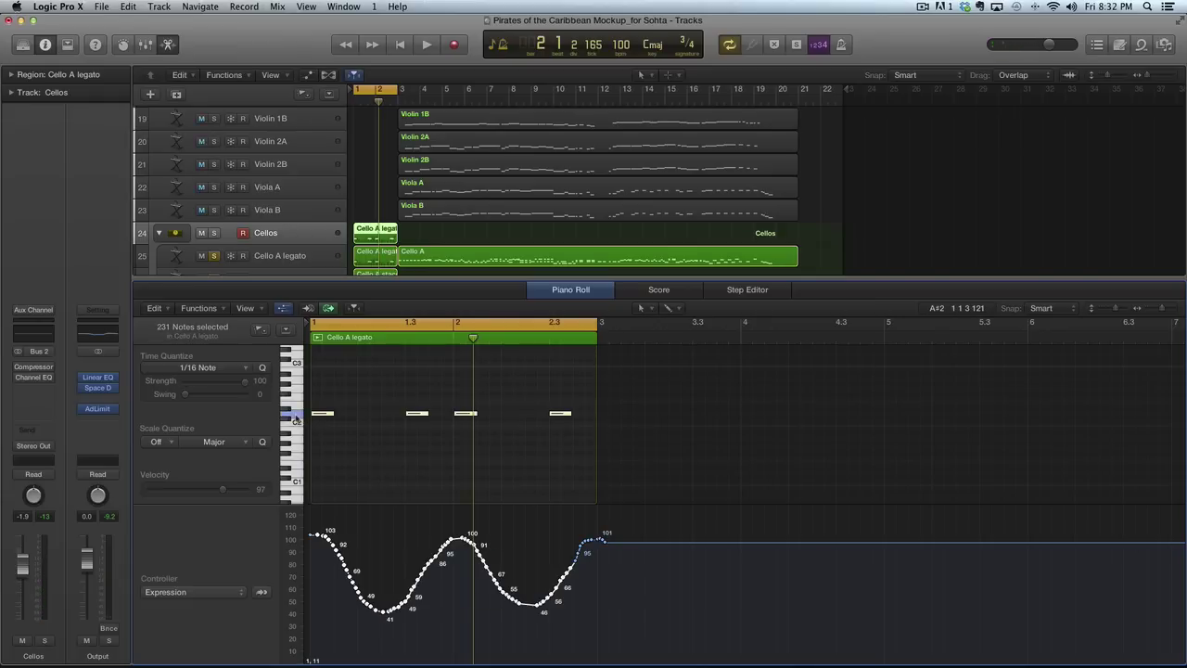
pyautogui.moveTo(586, 380); pyautogui.dragTo(312, 463)
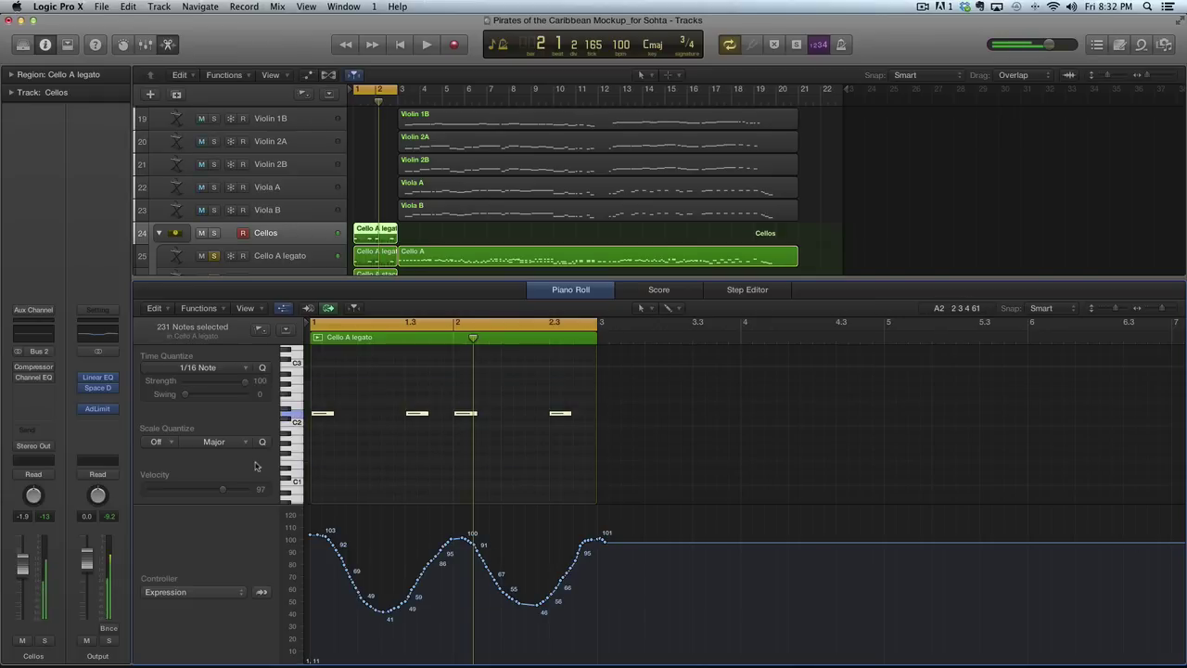
pyautogui.press('Delete')
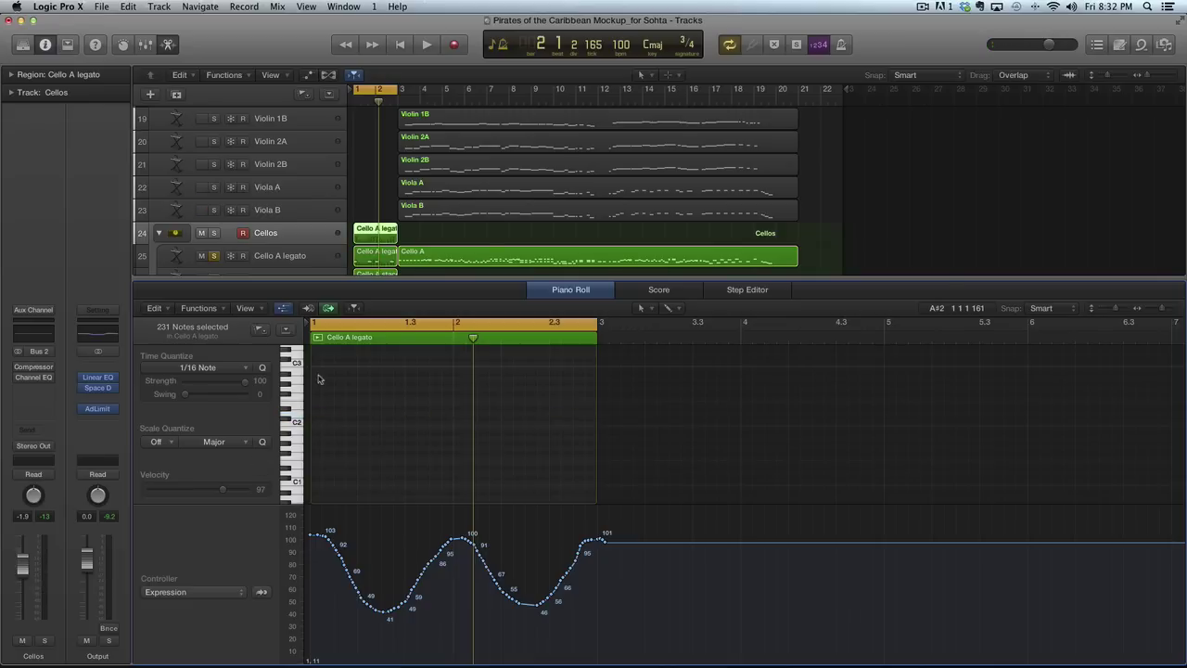
# Delete the Expression curve from the original Cello A legato region
pyautogui.click(371, 255)
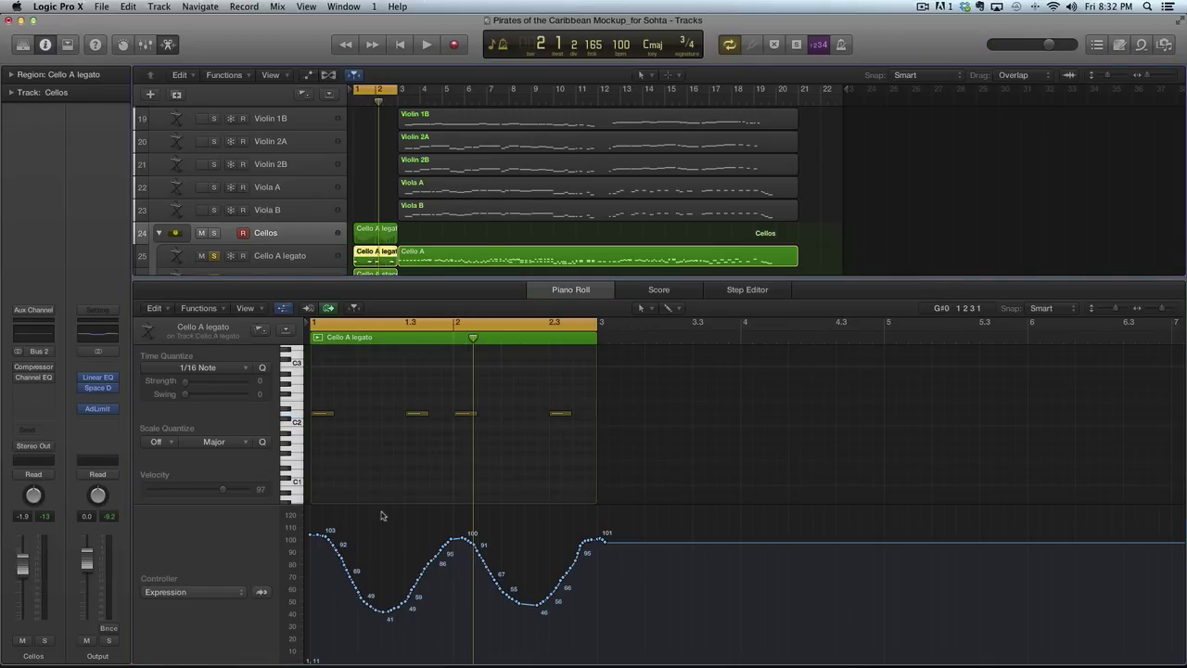
pyautogui.moveTo(640, 521); pyautogui.dragTo(269, 658)
pyautogui.press('Delete')
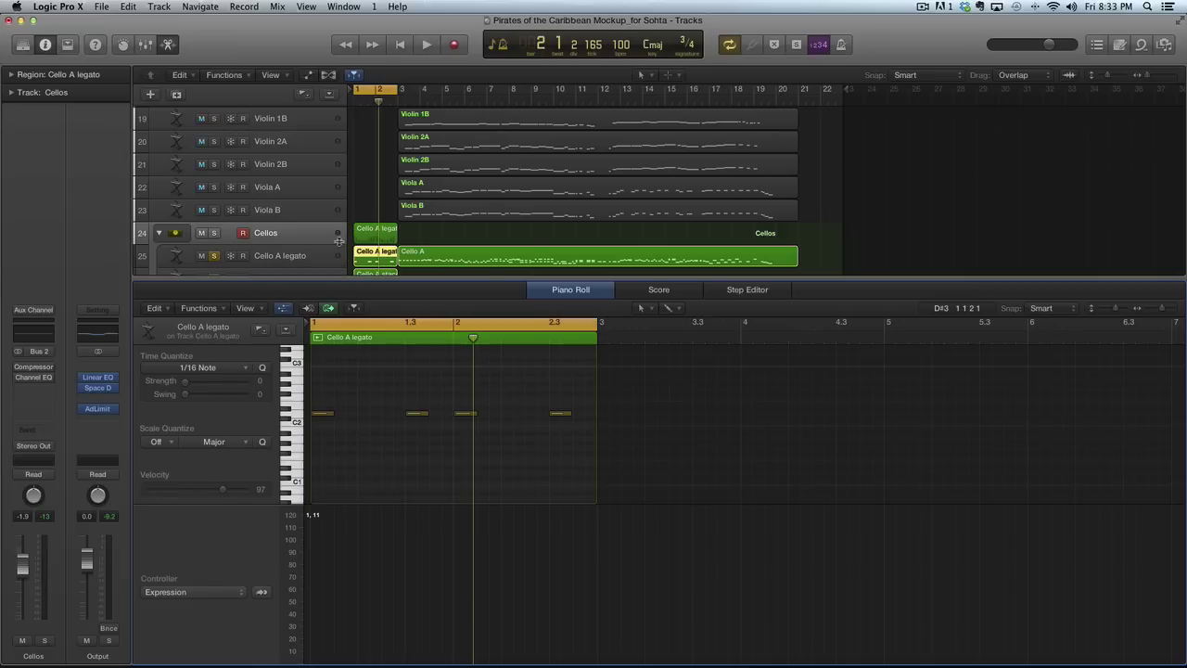
# Close the Piano Roll and play bars 1–2 of the soloed cellos with the stack's Expression region
pyautogui.press('p')
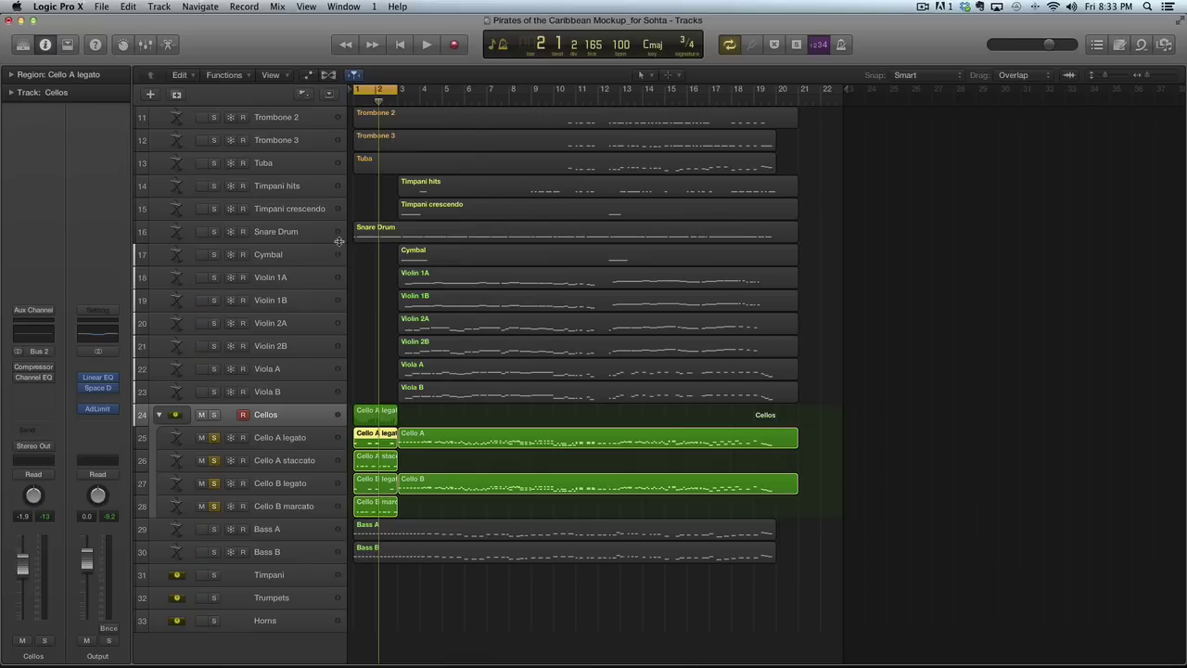
pyautogui.press('super+Down')
pyautogui.press('super+Down')
pyautogui.press('super+Right')
pyautogui.press('super+Right')
pyautogui.hscroll(-3, 586, 471)
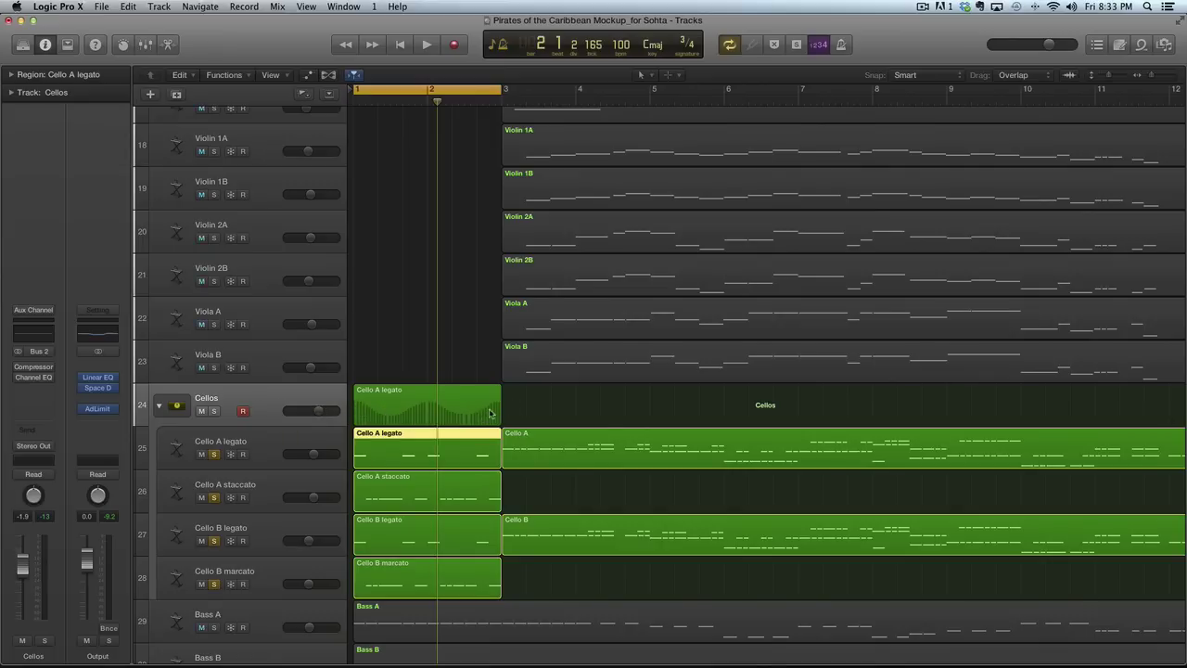
pyautogui.press('space')
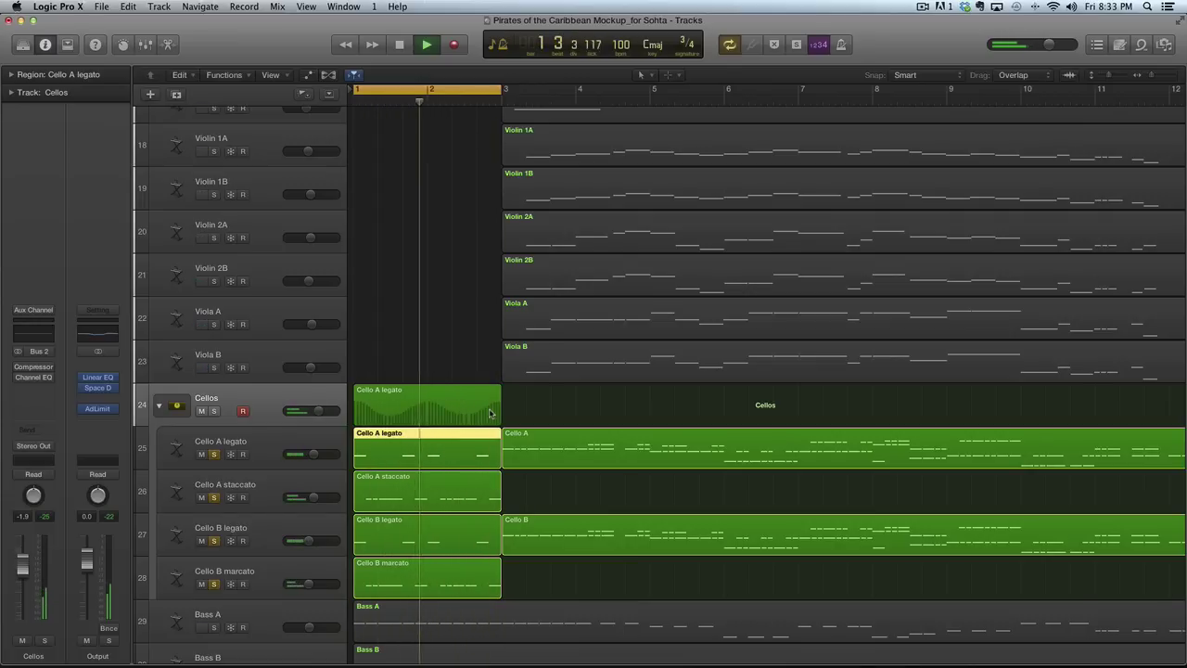
pyautogui.press('space')
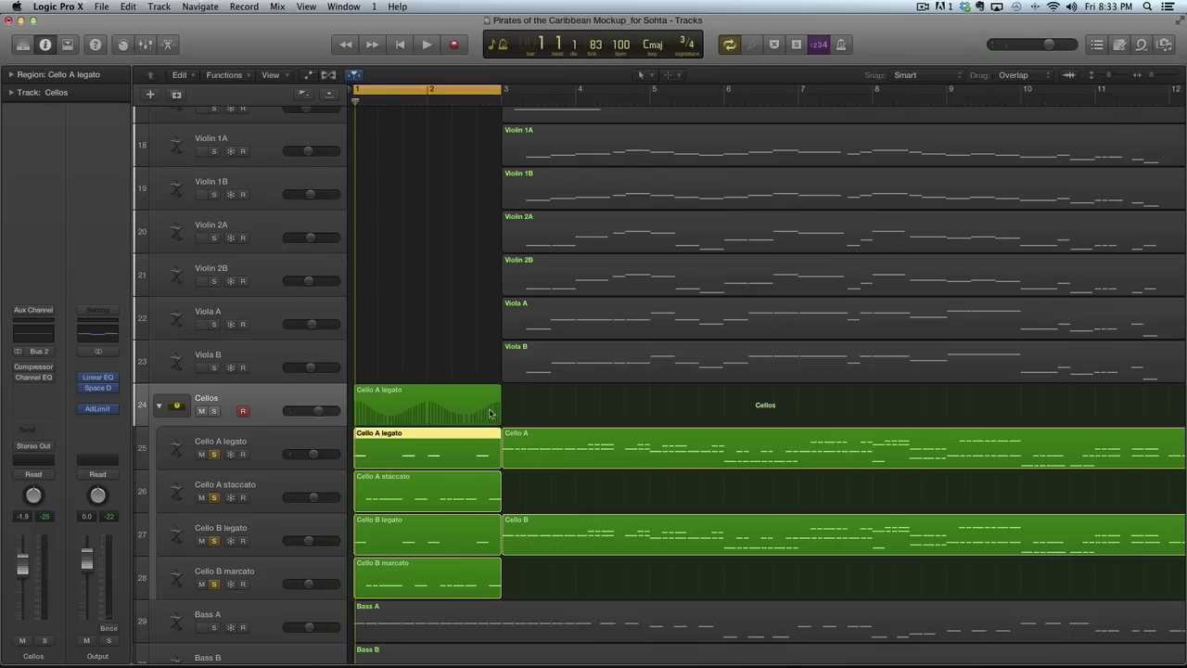
# Solo Bass A and Bass B, unsolo the four cello tracks, and play the basses over bars 1–2
pyautogui.scroll(-5, 400, 403)
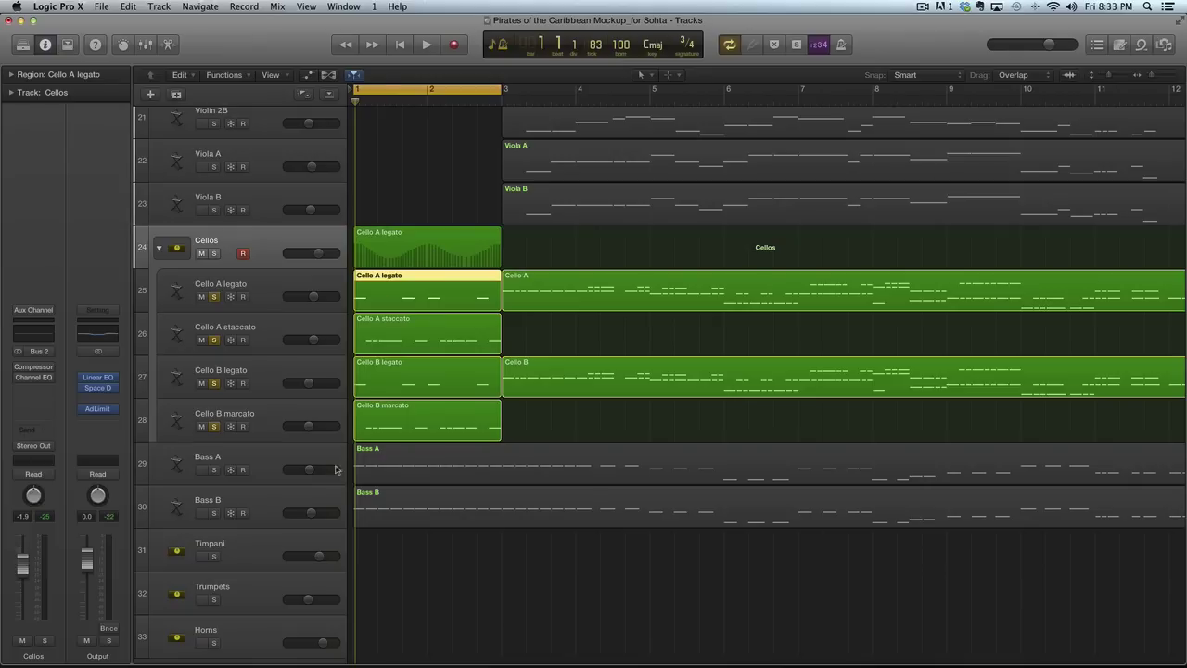
pyautogui.click(214, 469)
pyautogui.click(215, 512)
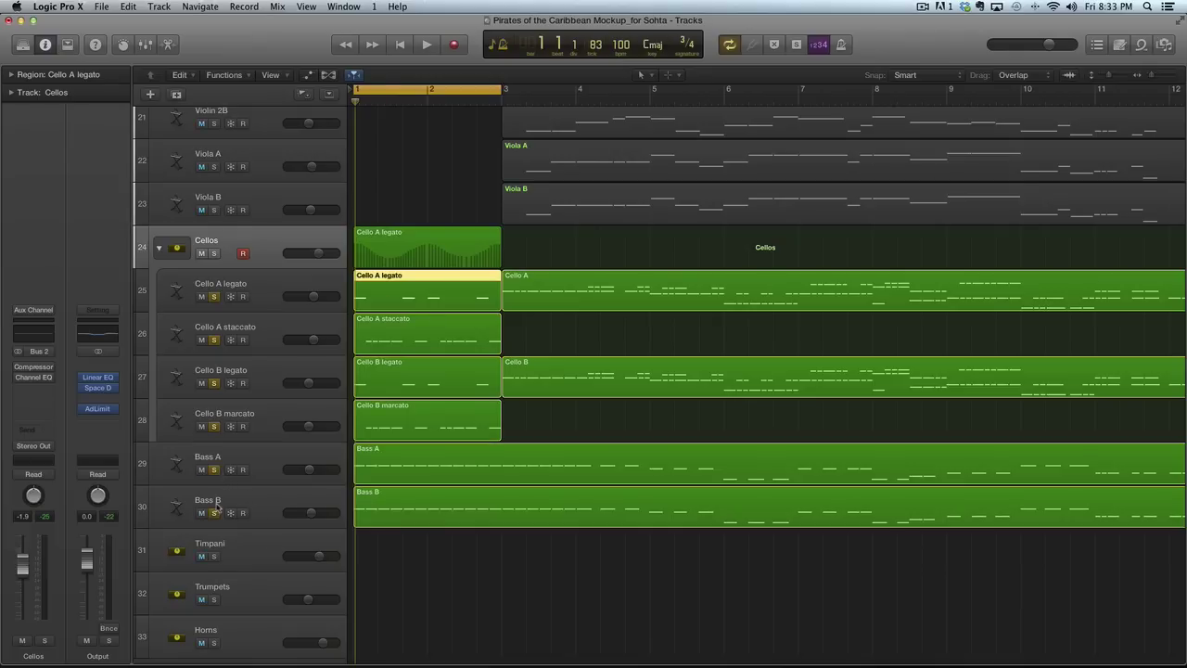
pyautogui.click(272, 457)
pyautogui.click(288, 525)
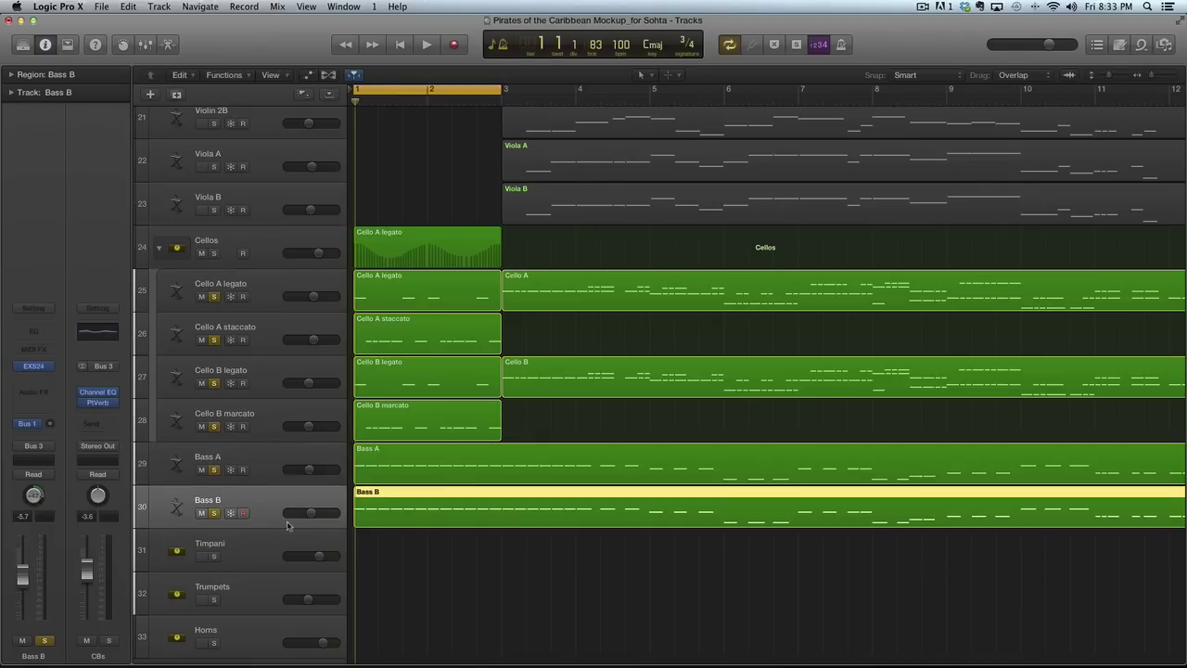
pyautogui.moveTo(207, 424); pyautogui.dragTo(215, 293)
pyautogui.press('space')
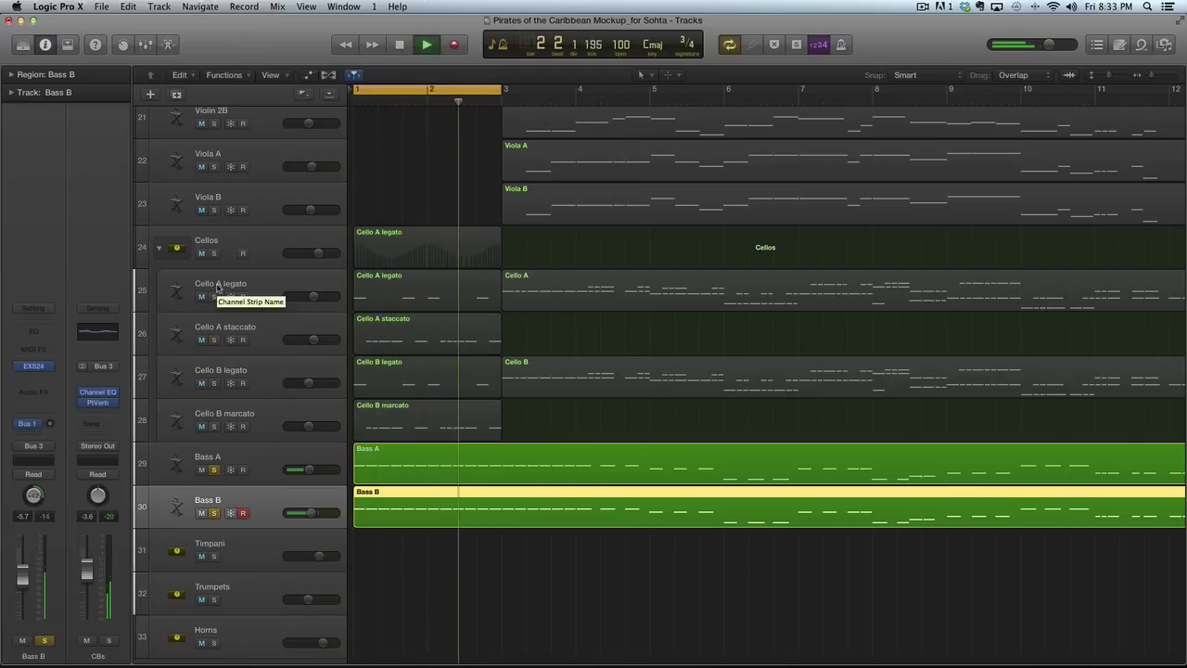
# Stop playback and split the Bass A and Bass B regions at the start of bar 3
pyautogui.press('space')
pyautogui.press('.')
pyautogui.press('.')
pyautogui.click(508, 570)
pyautogui.click(518, 501)
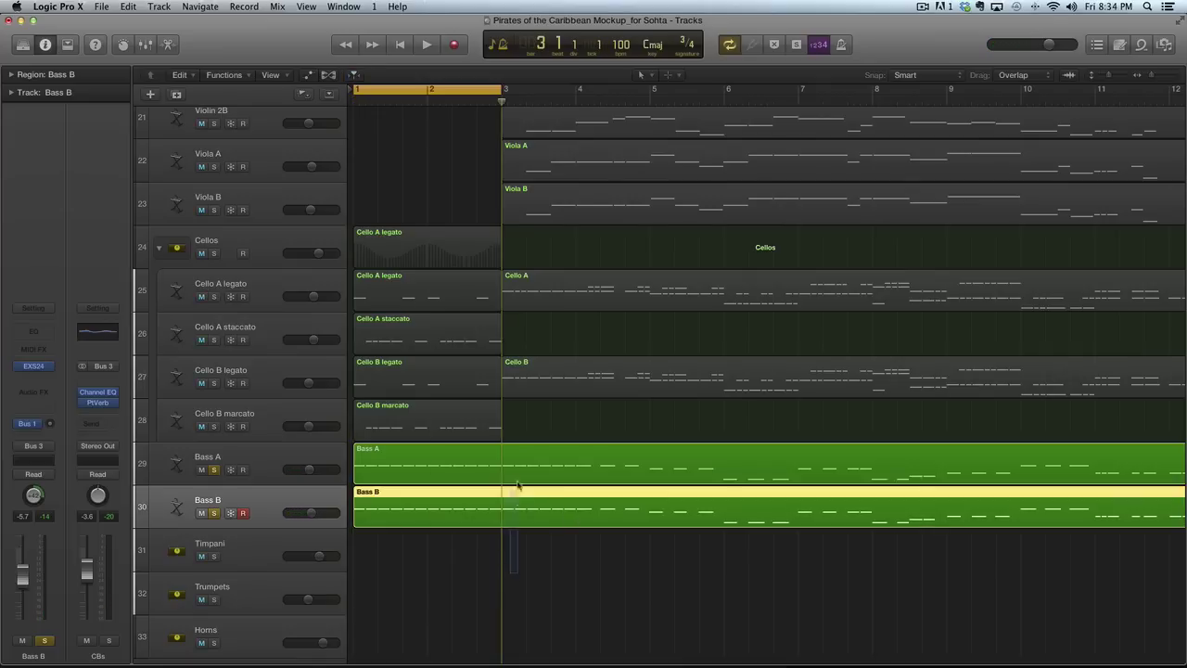
pyautogui.keyDown('shift'); pyautogui.click(504, 447); pyautogui.keyUp('shift')
pyautogui.press('super+t')
# Delete the bars 1–2 regions on Bass A and Bass B, then place a combined copy of the Cello B notes on Bass A
pyautogui.click(452, 500)
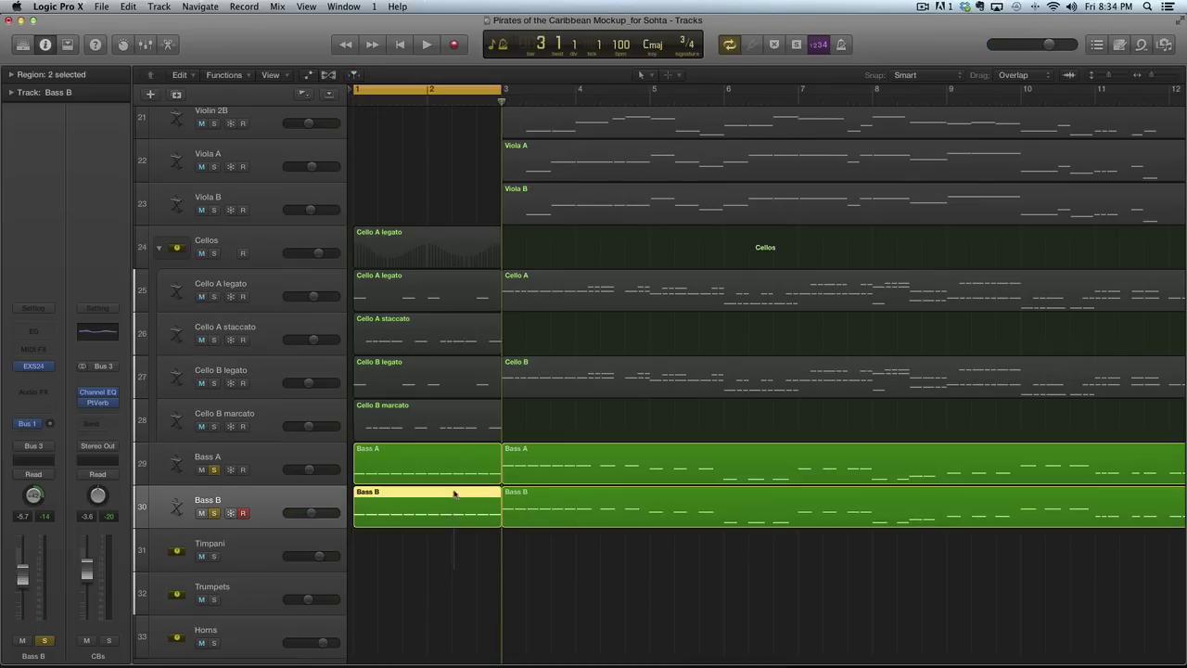
pyautogui.keyDown('shift'); pyautogui.click(448, 470); pyautogui.keyUp('shift')
pyautogui.press('Delete')
pyautogui.moveTo(449, 470); pyautogui.dragTo(418, 450)
pyautogui.click(422, 540)
pyautogui.click(418, 471)
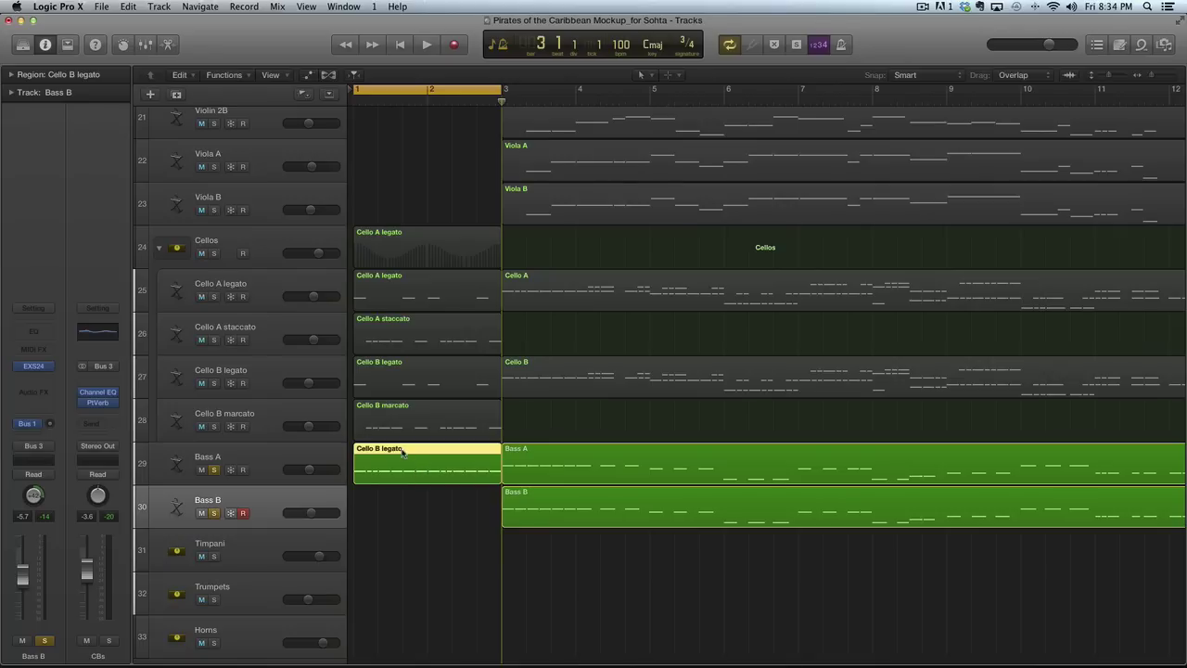
# Transpose all notes in Bass A's copied Cello B legato region down one octave and close the Piano Roll
pyautogui.doubleClick(394, 466)
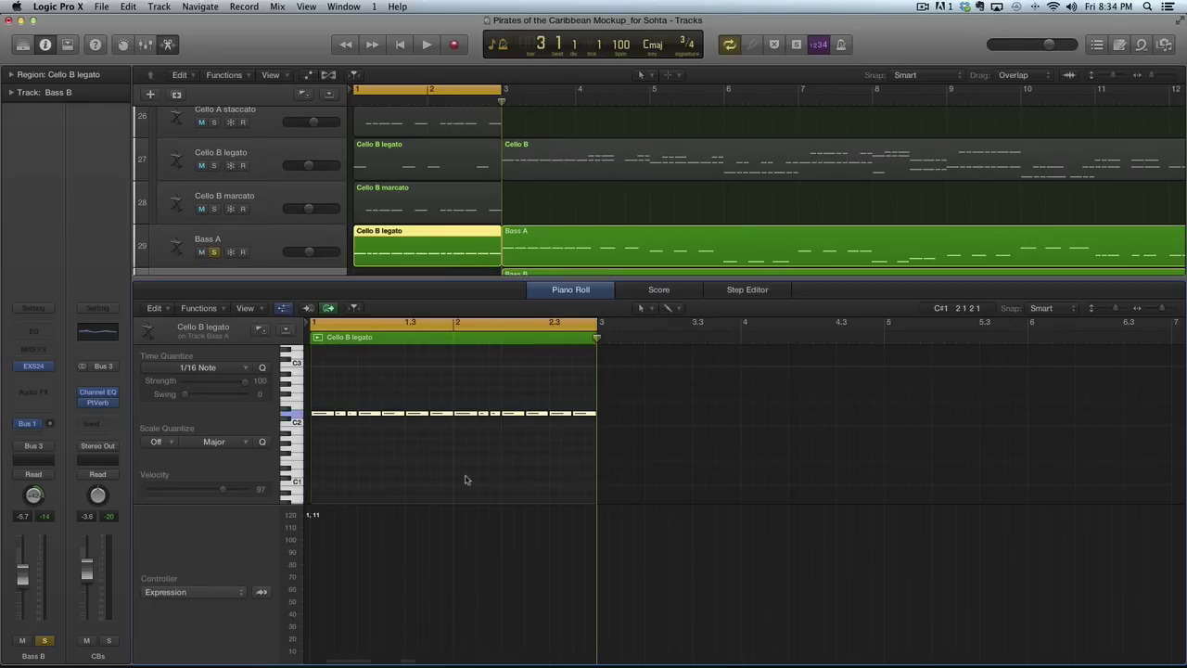
pyautogui.press('super+a')
pyautogui.hotkey('alt', 'shift', 'Down')
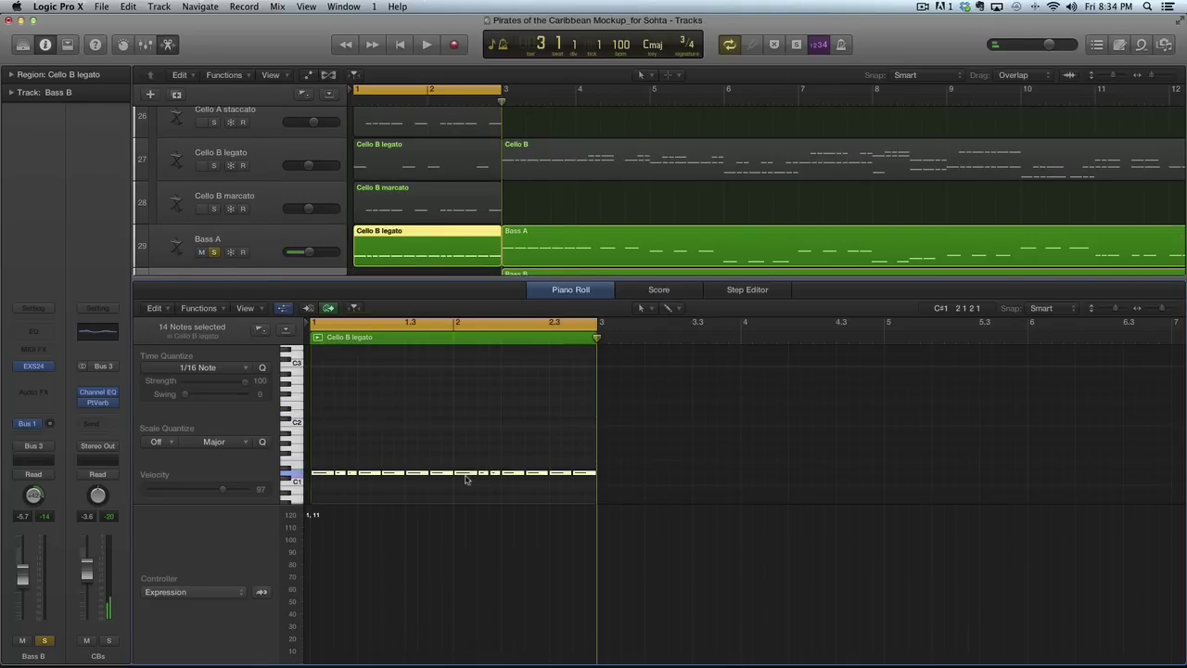
pyautogui.press('p')
# Copy the transposed Cello B legato region from Bass A to Bass B at bars 1–2
pyautogui.click(414, 477)
pyautogui.click(412, 454)
pyautogui.moveTo(412, 454); pyautogui.dragTo(411, 497)
# Raise all notes in Bass B's copied region by one octave and audition D2 on the Piano Roll keyboard
pyautogui.press('p')
pyautogui.click(391, 473)
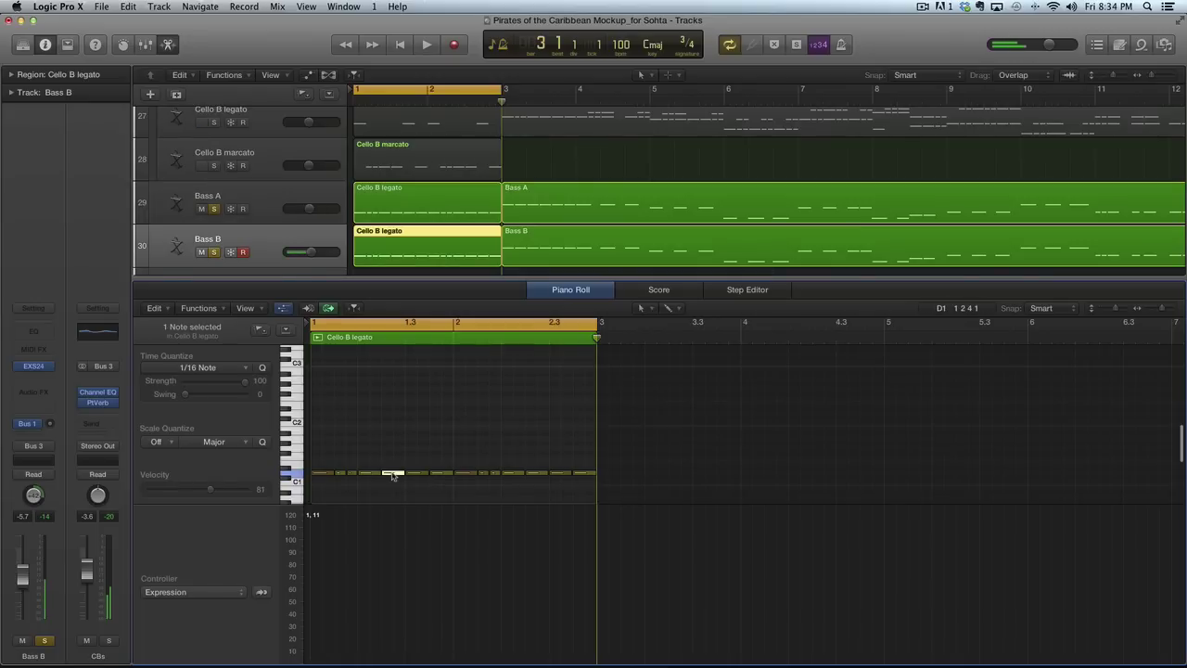
pyautogui.click(578, 450)
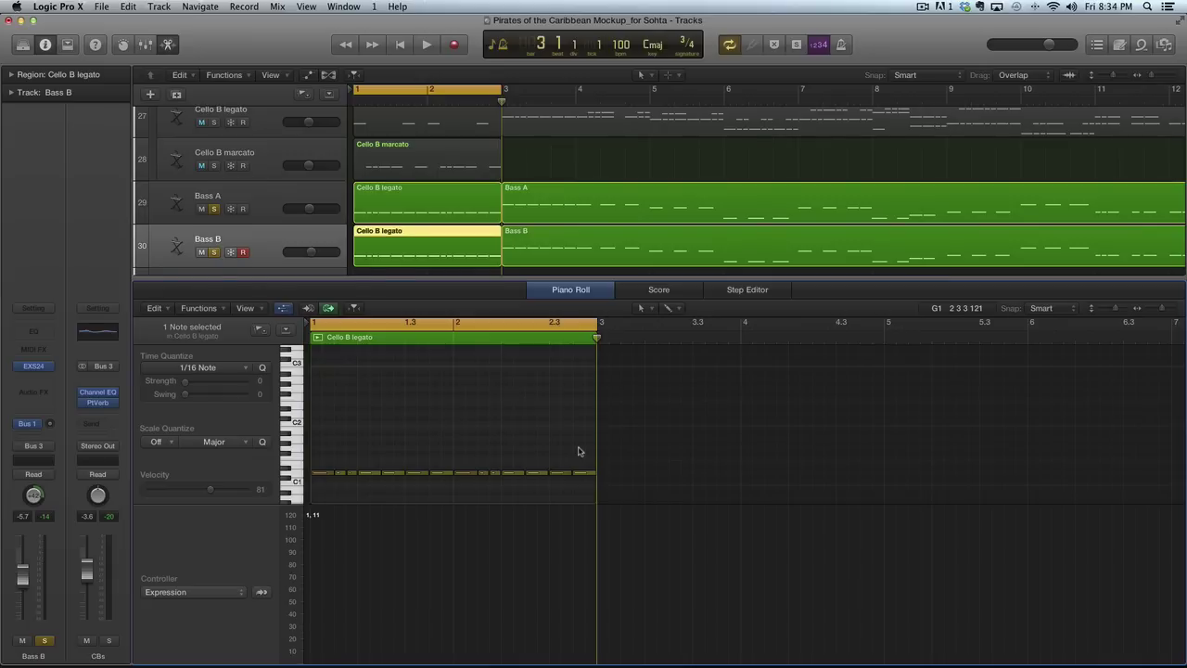
pyautogui.press('super+a')
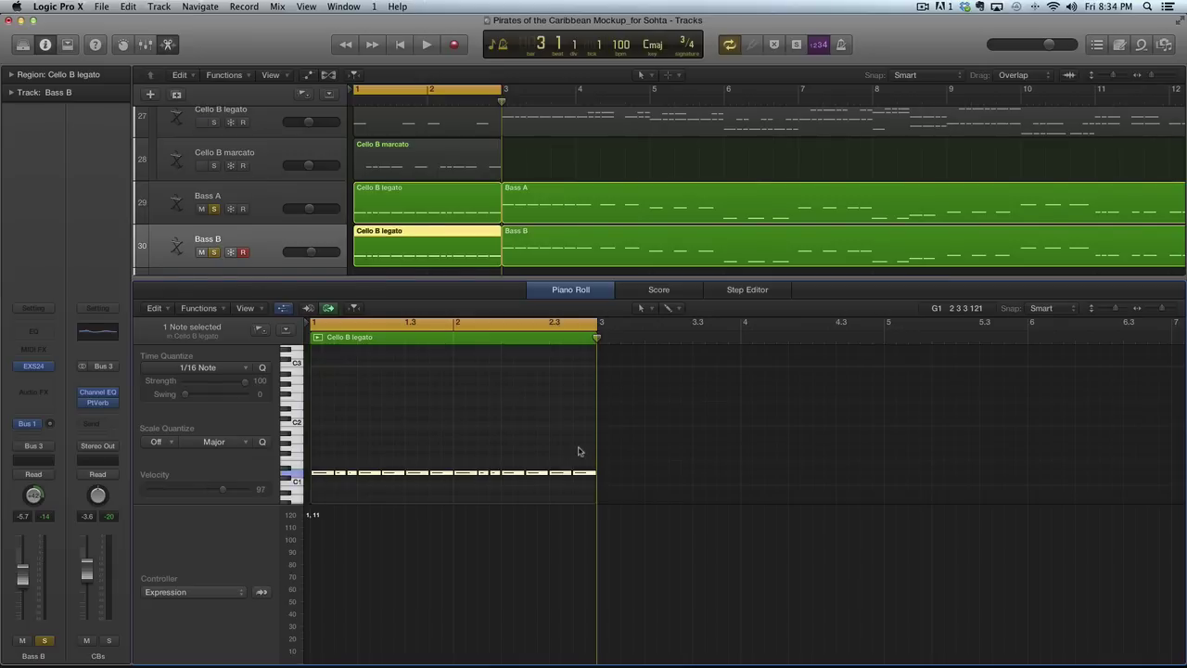
pyautogui.hotkey('alt', 'shift', 'Up')
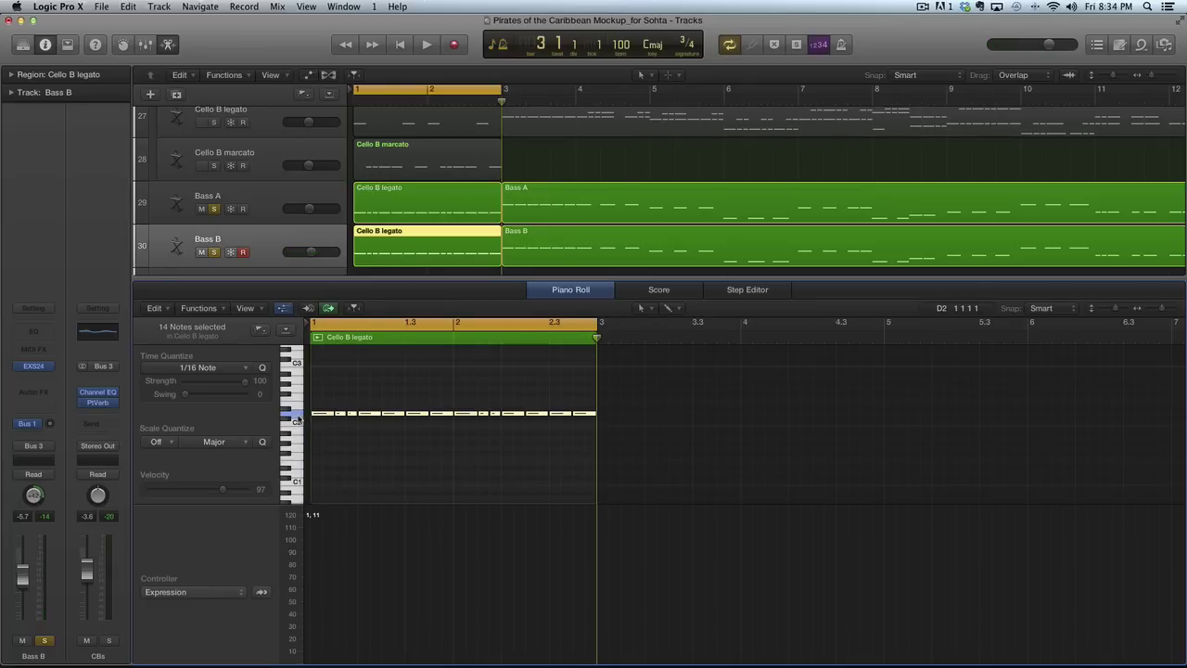
pyautogui.click(297, 419)
pyautogui.press('p')
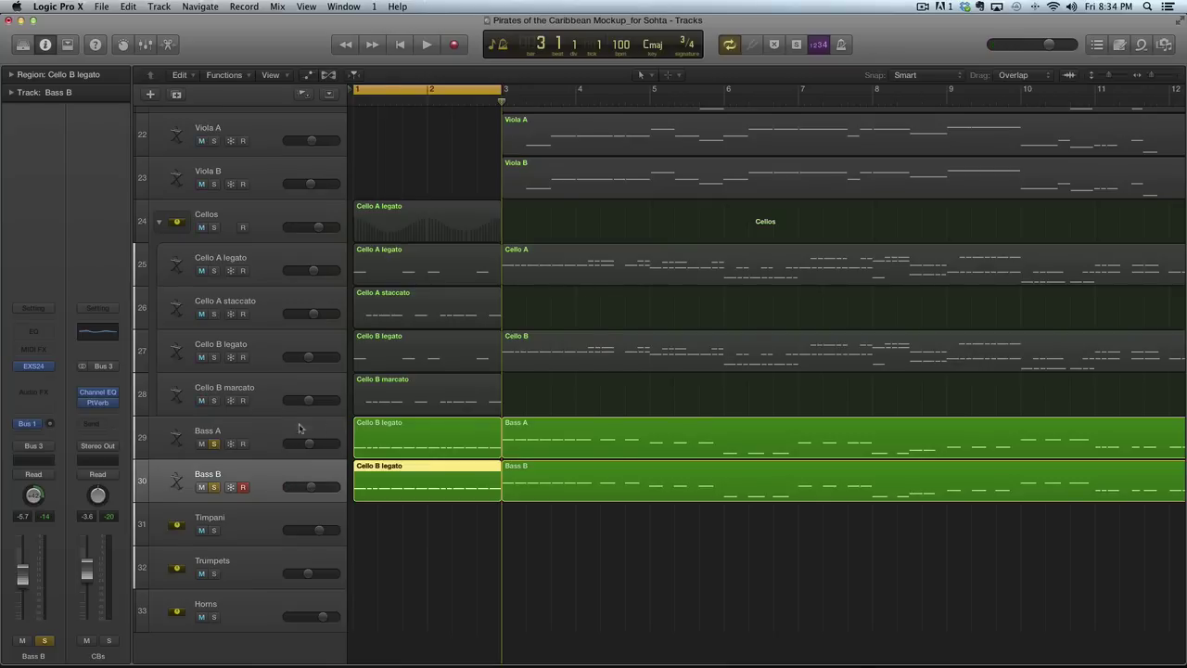
# Open Bass A's copied region in the Piano Roll and audition its D1 pitch on the keyboard
pyautogui.click(263, 428)
pyautogui.doubleClick(416, 431)
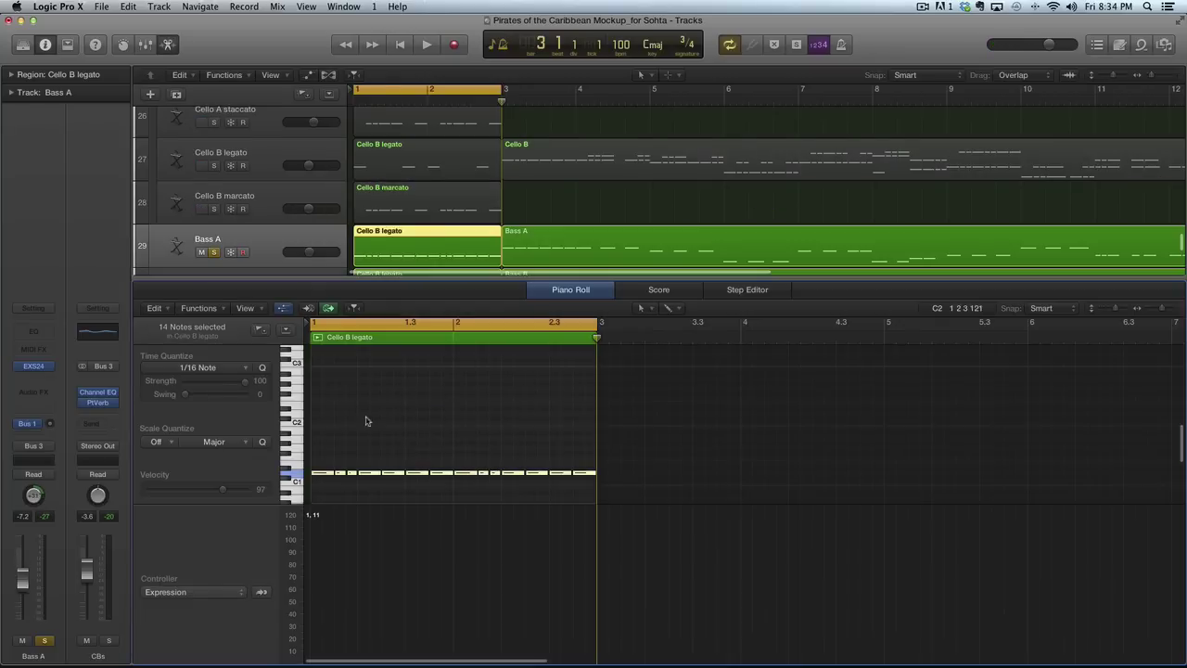
pyautogui.click(297, 477)
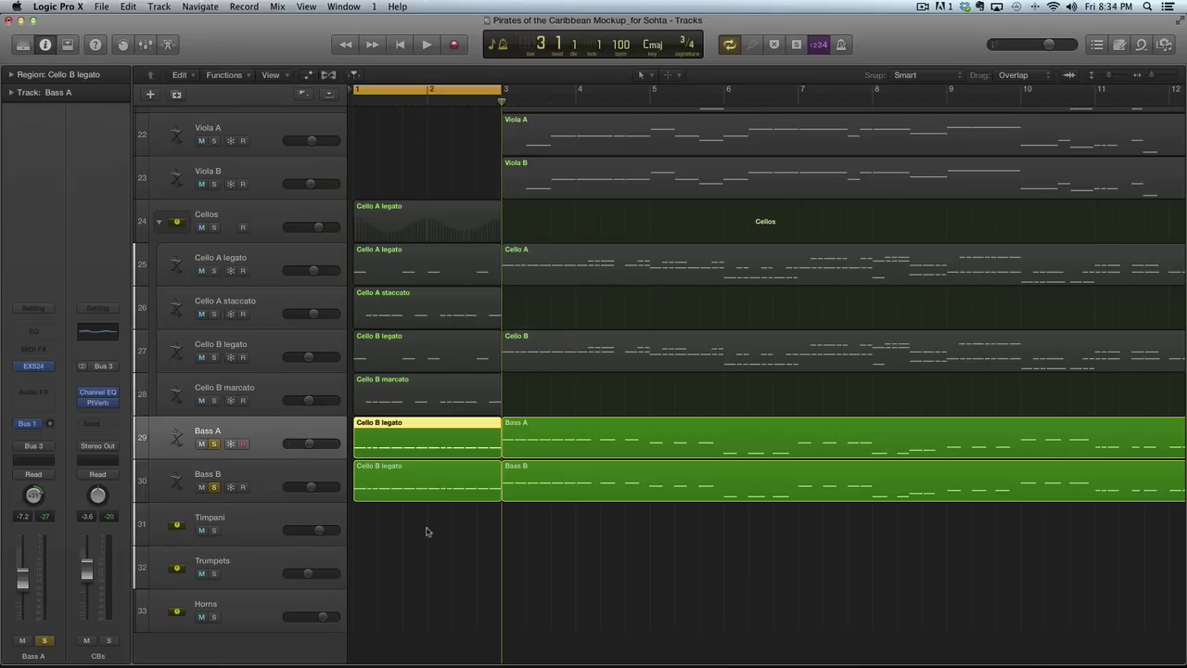
# Rename the two copied bars 1–2 regions after their tracks, Bass A and Bass B
pyautogui.click(426, 531)
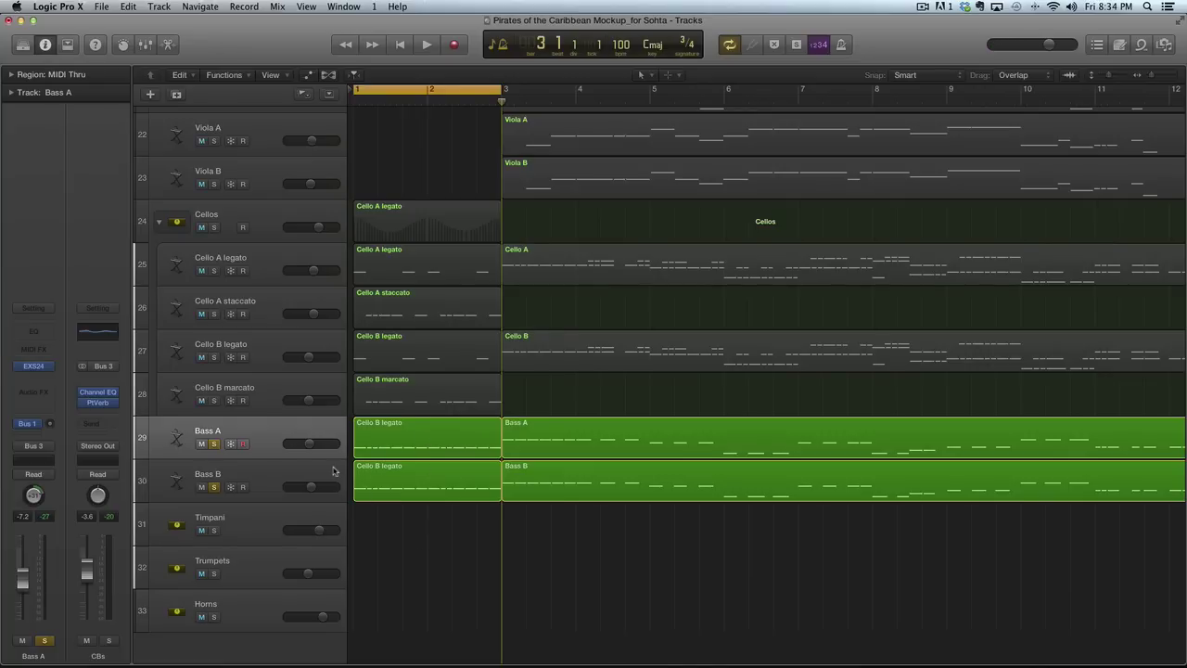
pyautogui.click(401, 466)
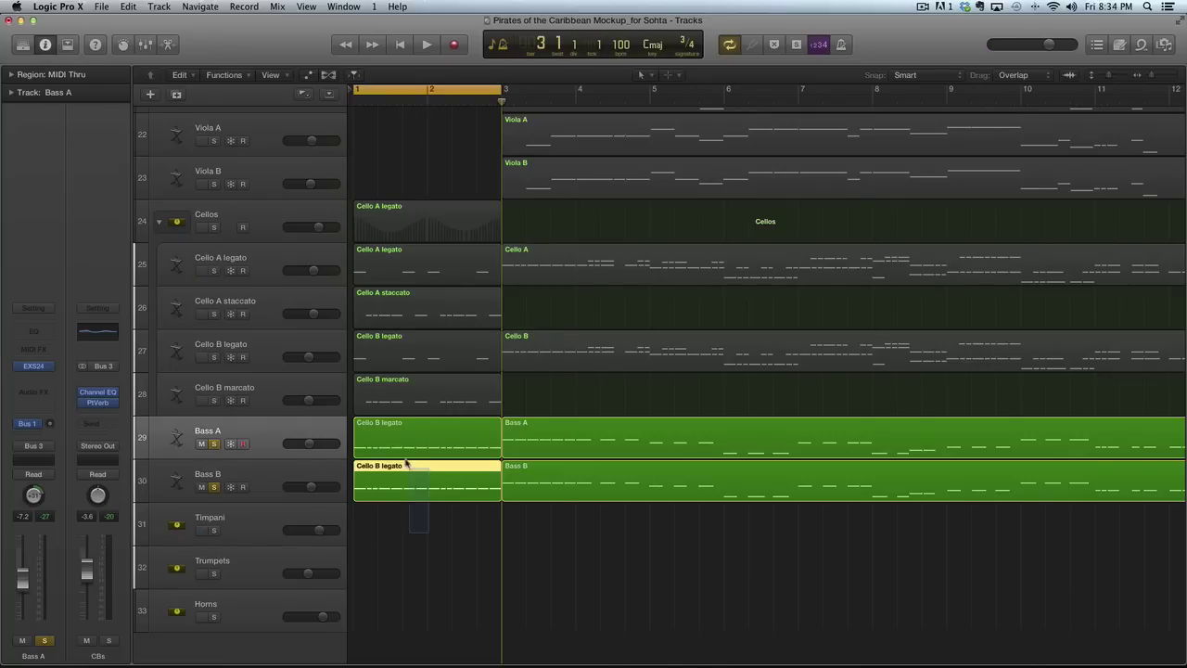
pyautogui.keyDown('shift'); pyautogui.click(400, 442); pyautogui.keyUp('shift')
pyautogui.hotkey('alt', 'shift', 'n')
pyautogui.click(422, 538)
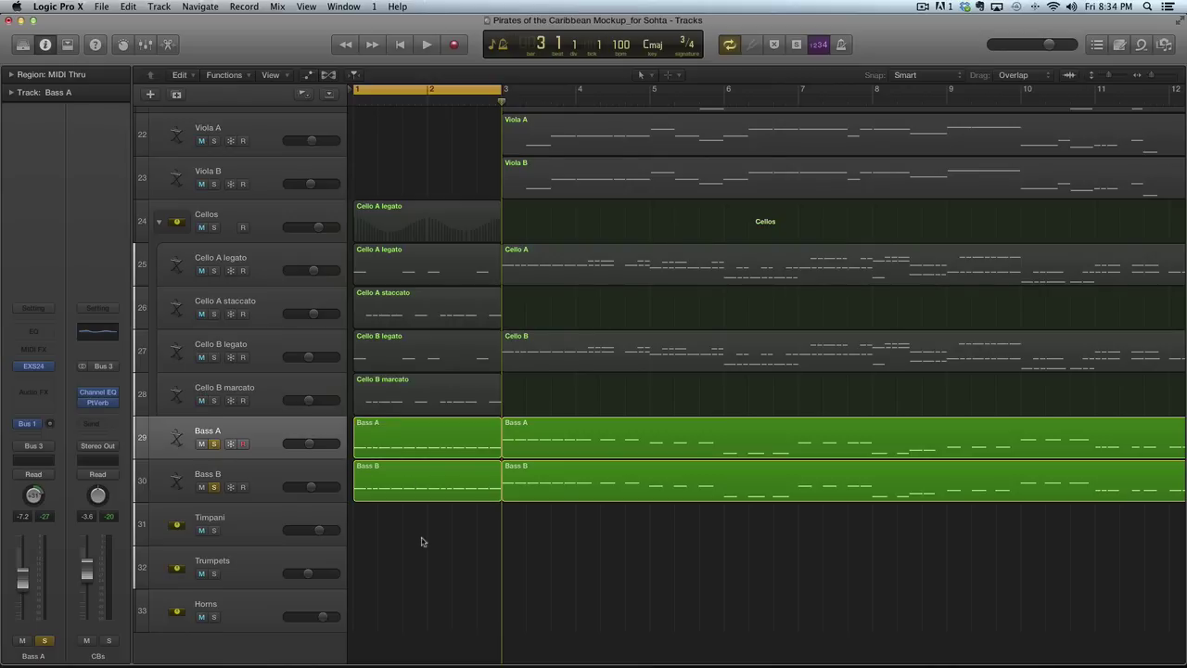
# Group the Bass A and Bass B tracks into a new summing track stack
pyautogui.click(274, 447)
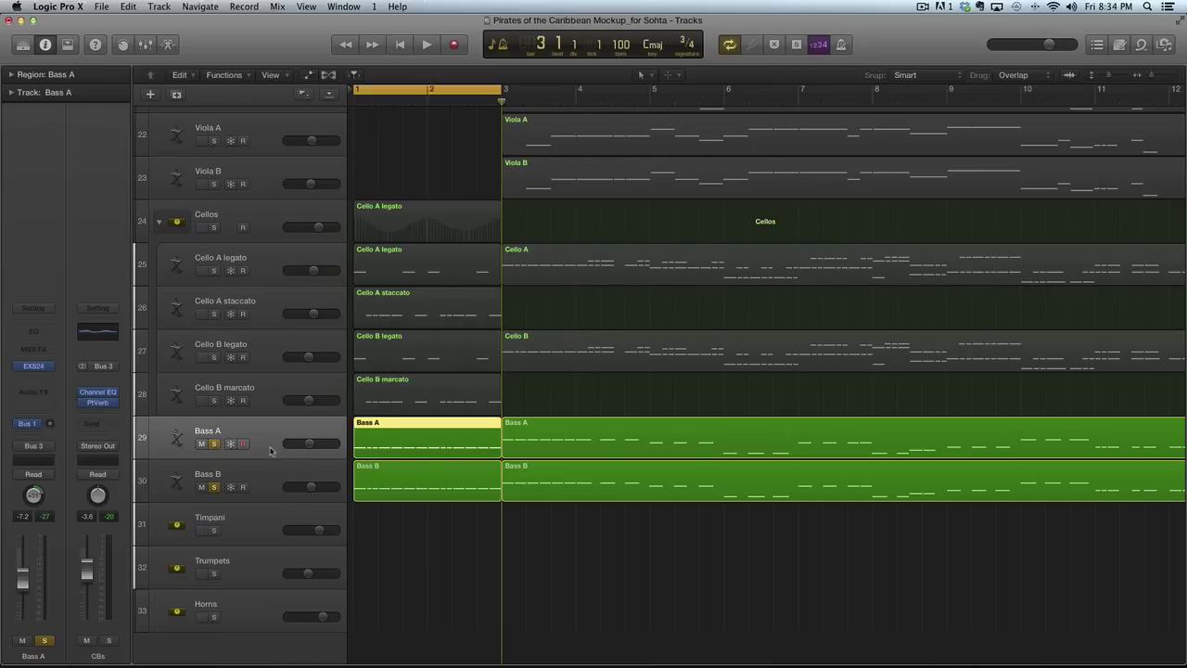
pyautogui.keyDown('shift'); pyautogui.click(269, 478); pyautogui.keyUp('shift')
pyautogui.press('shift+super+d')
pyautogui.press('Return')
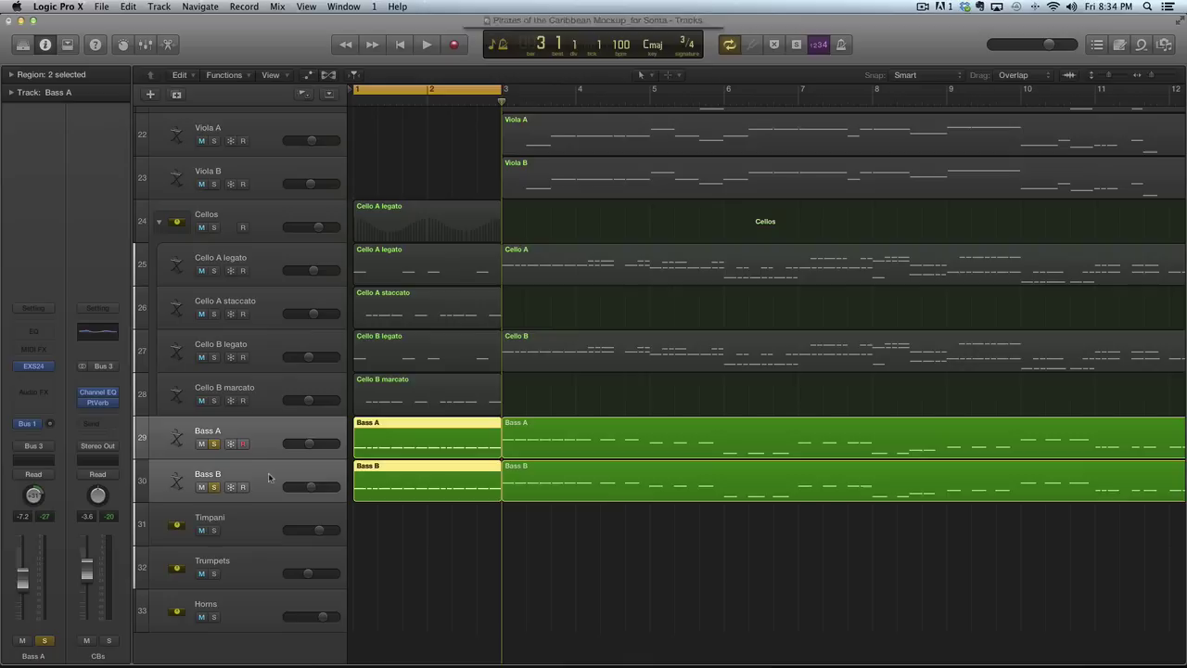
# Name the new bass stack Basses and copy the Cello A legato region from the Cellos stack onto it at bar 1
pyautogui.doubleClick(204, 431)
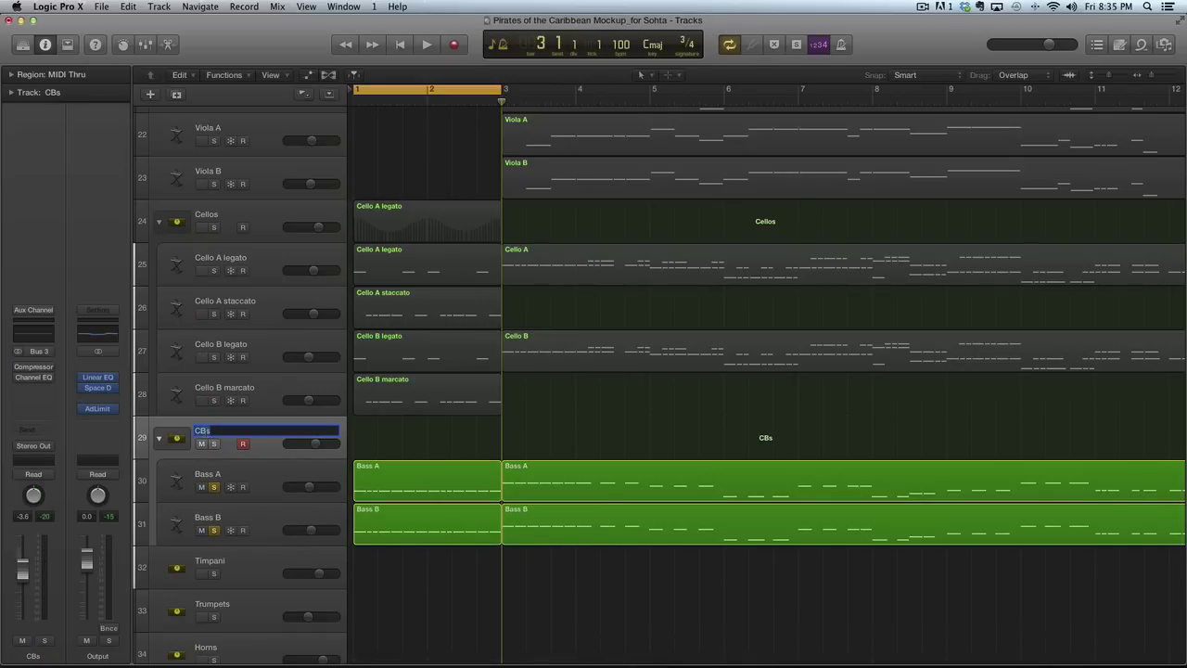
pyautogui.write('Basses')
pyautogui.press('Return')
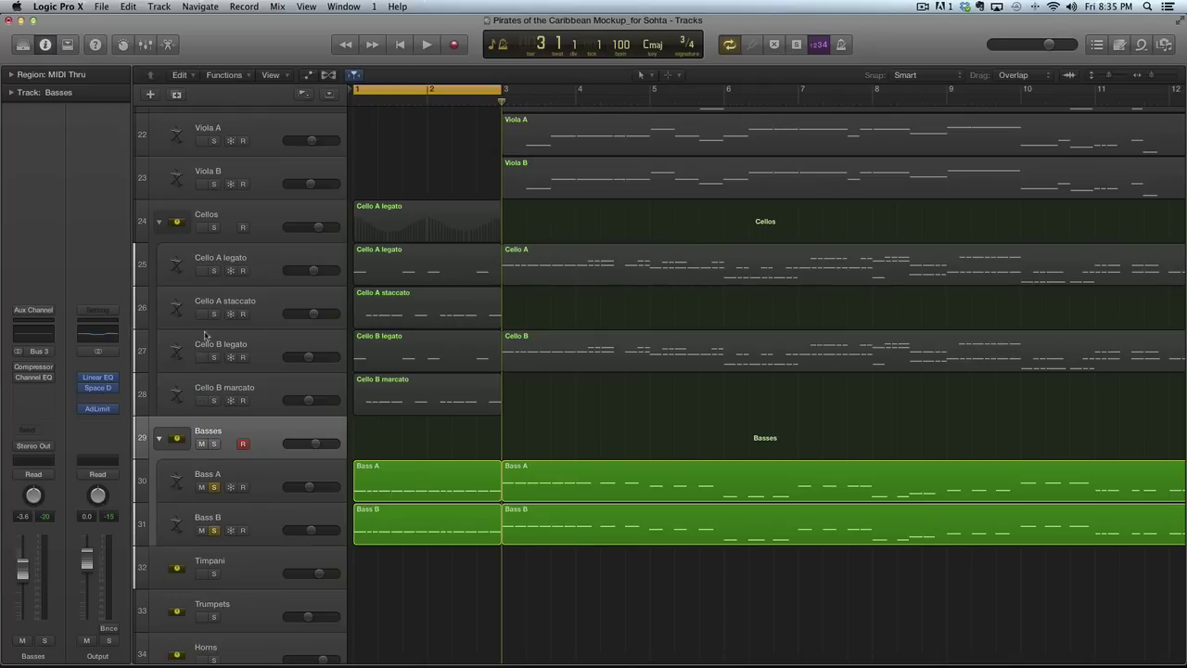
pyautogui.click(459, 215)
pyautogui.moveTo(443, 217); pyautogui.dragTo(428, 442)
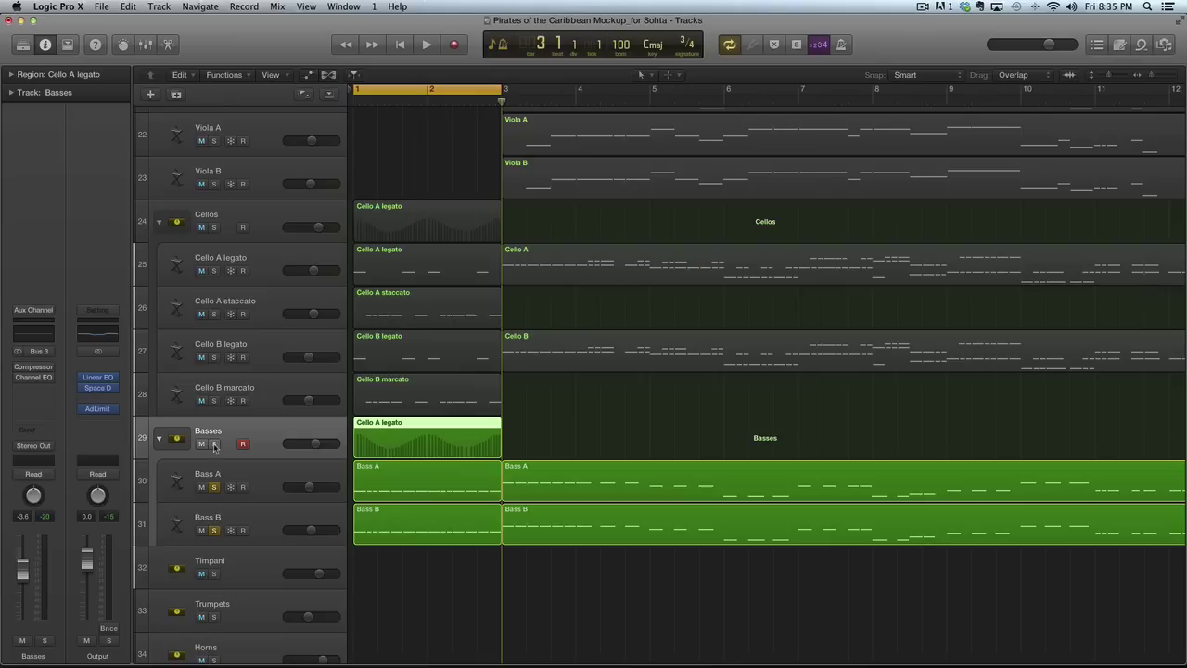
# Turn off solo on Bass A and Bass B, and collapse the Basses and Cellos stacks
pyautogui.click(214, 486)
pyautogui.click(214, 529)
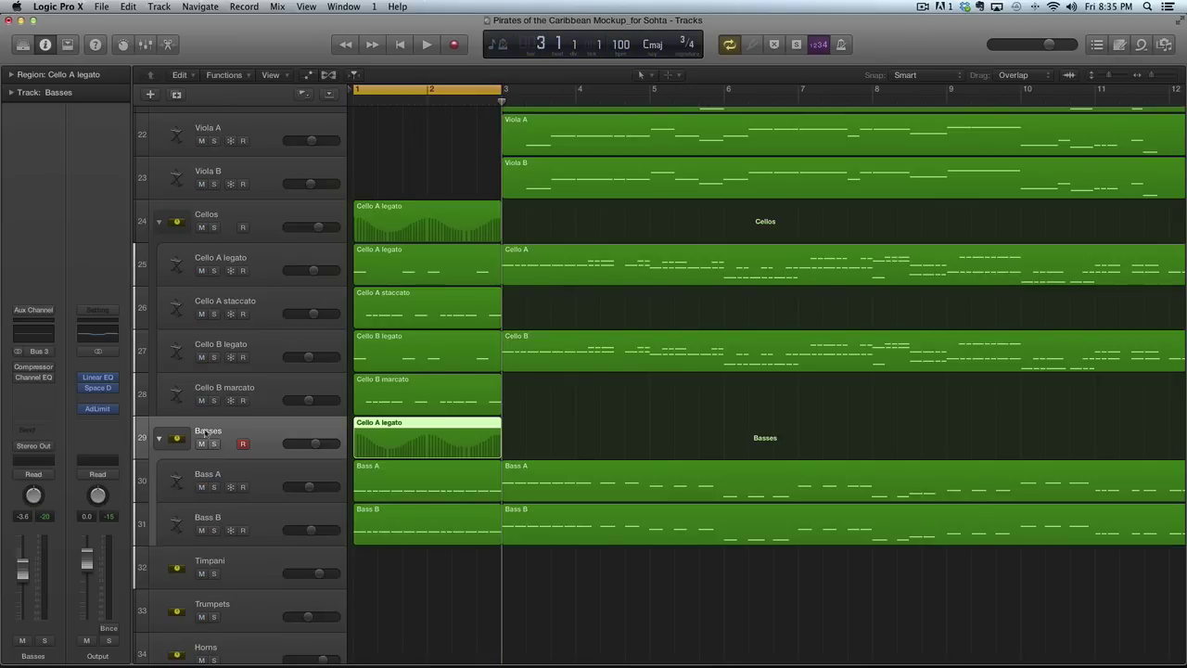
pyautogui.click(158, 438)
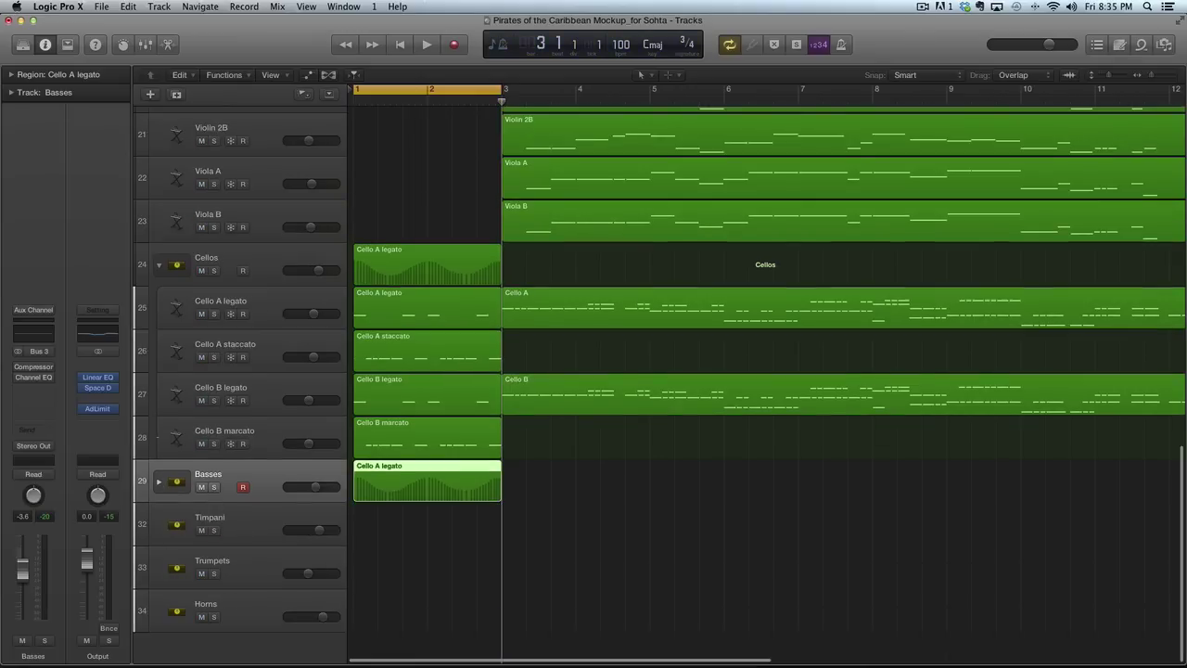
pyautogui.click(159, 265)
# Solo the Cellos and Basses stacks and play the cycled first two bars to hear them together
pyautogui.click(214, 443)
pyautogui.click(214, 487)
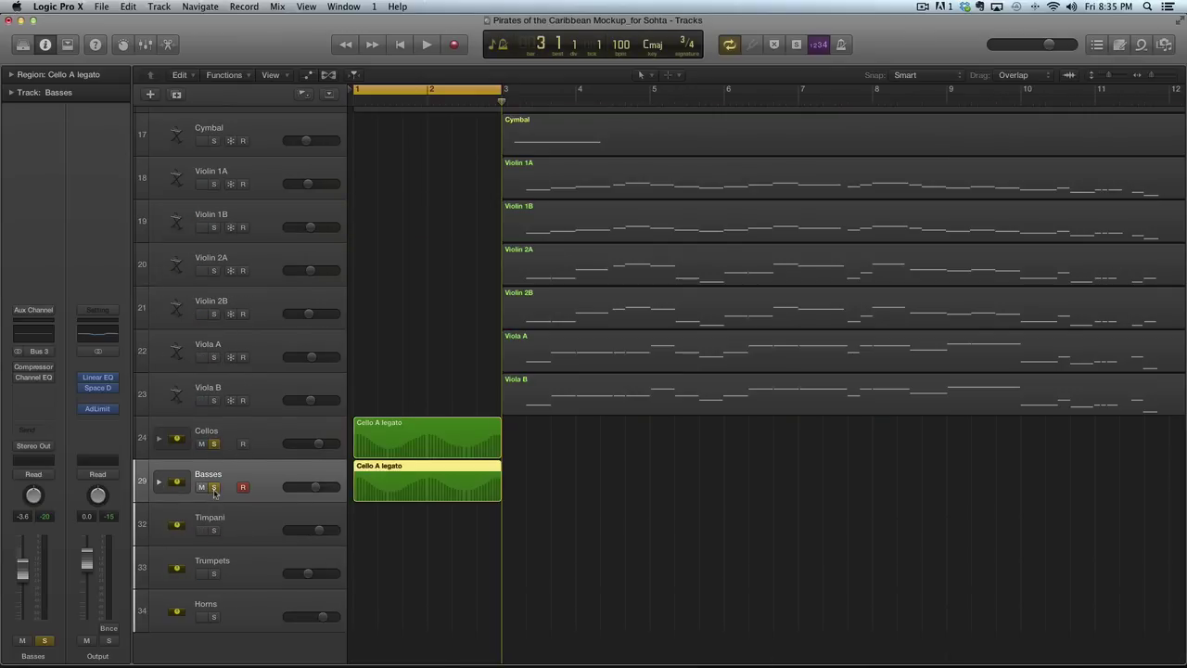
pyautogui.press('space')
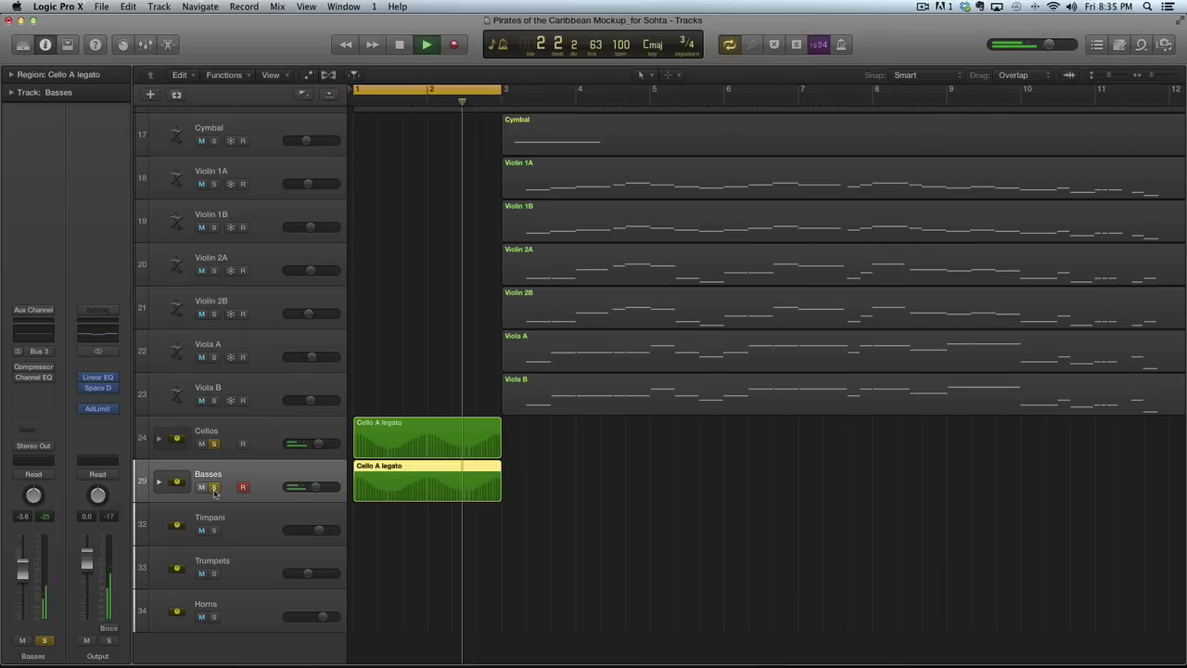
pyautogui.press('space')
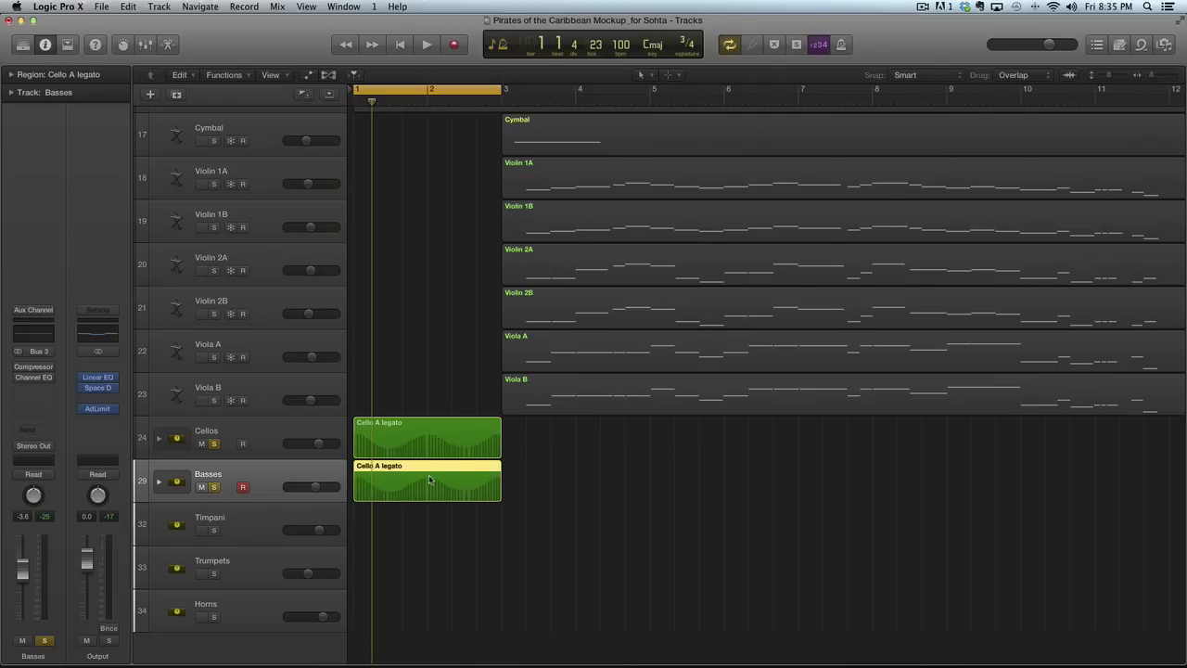
# Turn off solo on the Cellos and Basses stacks so the whole orchestra is active
pyautogui.press('super+Left')
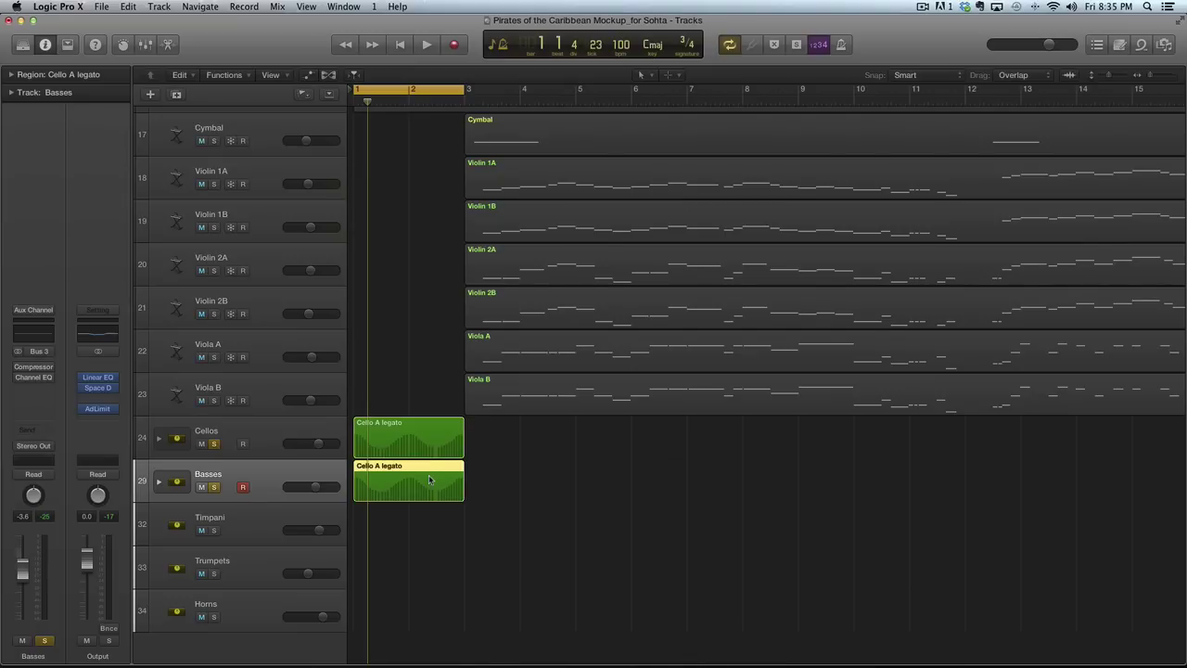
pyautogui.scroll(-5, 428, 475)
pyautogui.scroll(-5, 429, 475)
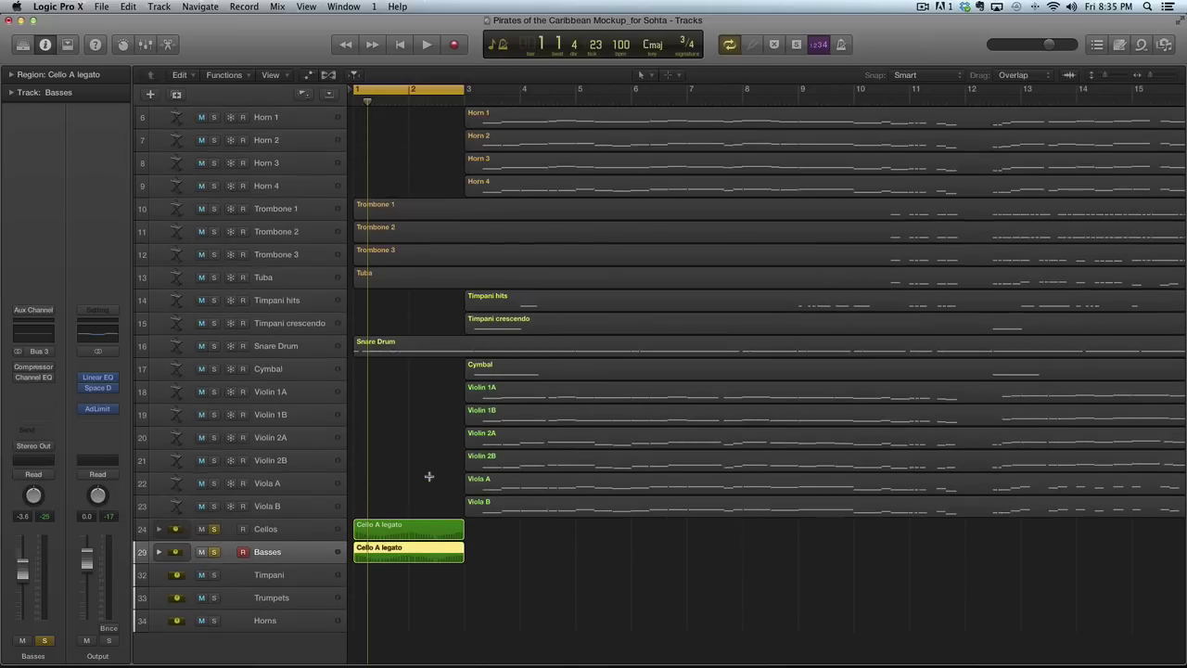
pyautogui.click(213, 498)
pyautogui.click(215, 515)
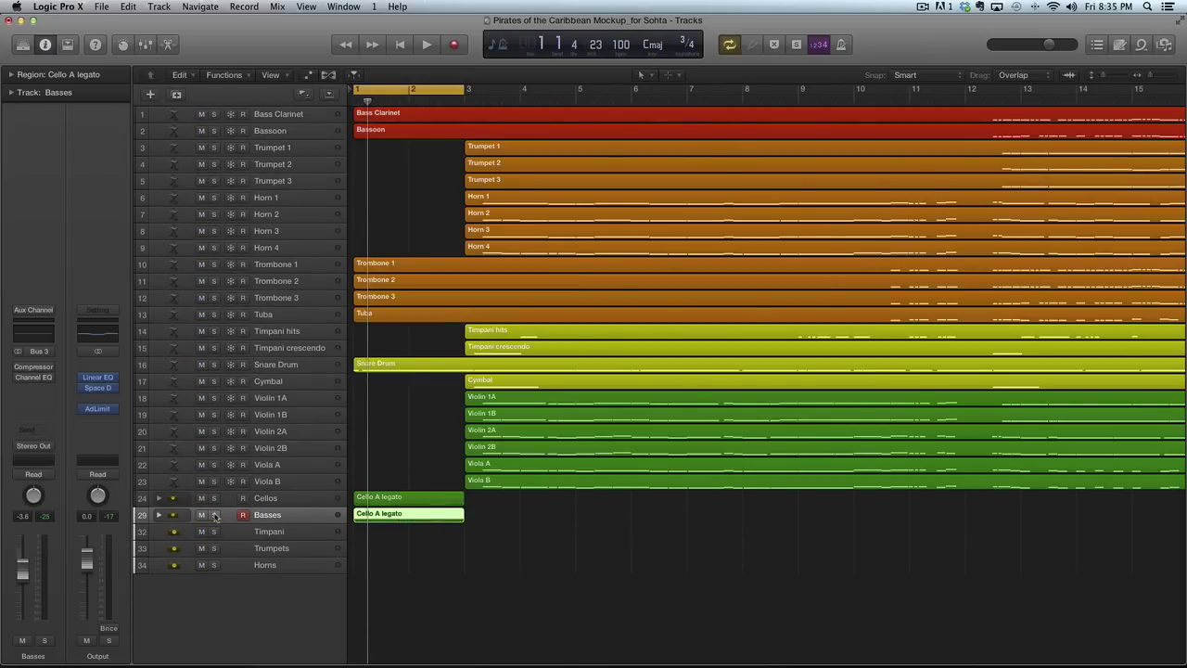
# Return the playhead to the start of the project, turn off cycle mode and deselect all regions
pyautogui.press('super+Left')
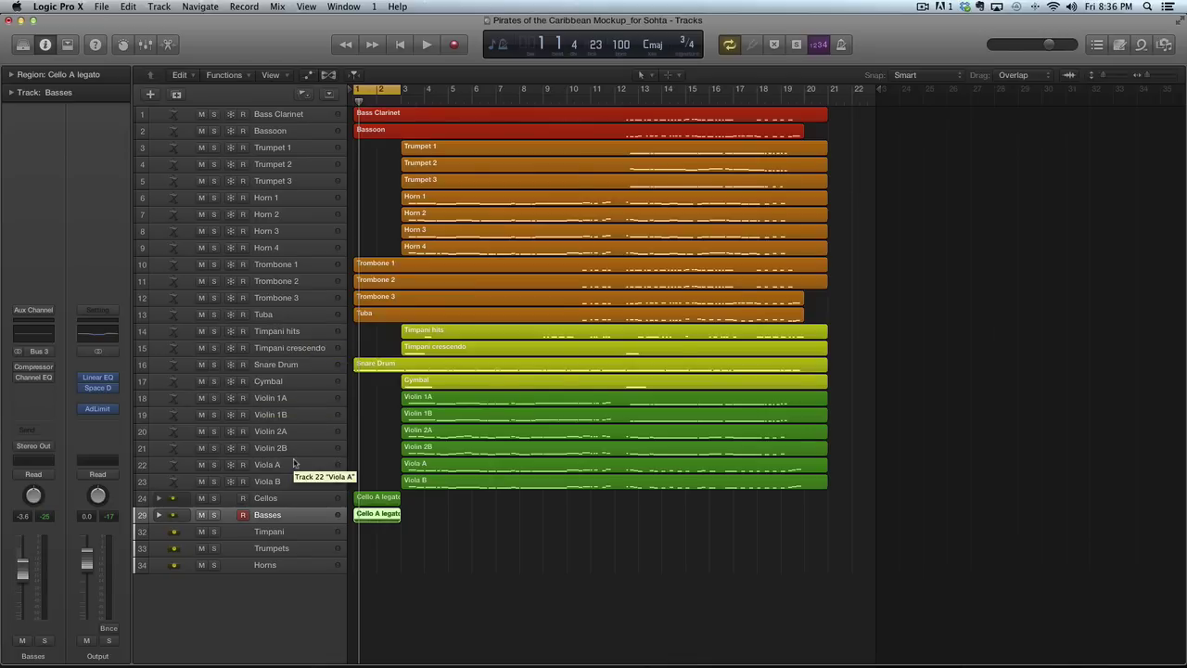
pyautogui.press('Return')
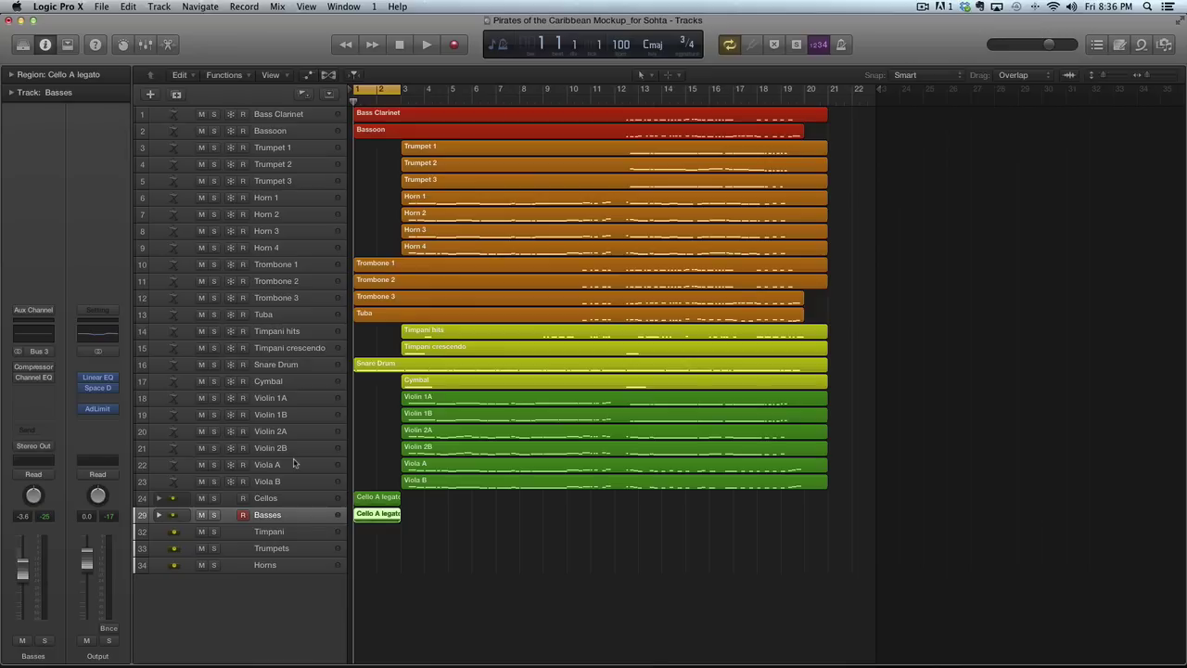
pyautogui.press('c')
pyautogui.click(457, 612)
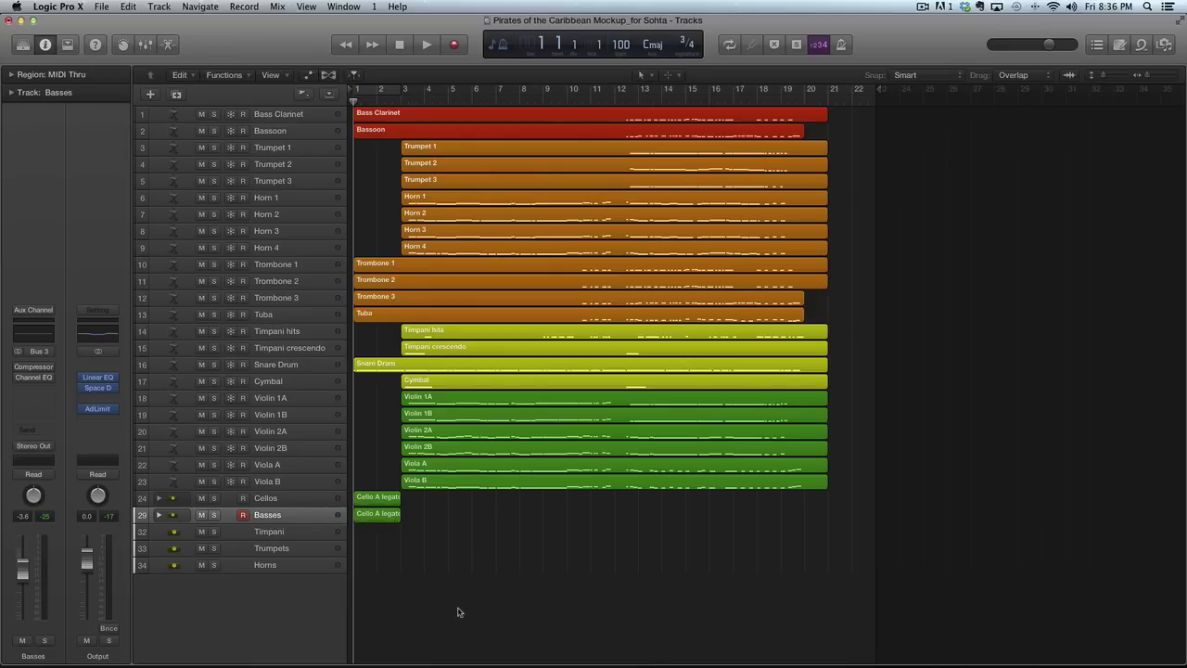
# Undo the edits back to before the bass stack was renamed and given the copied cello region
pyautogui.click(448, 502)
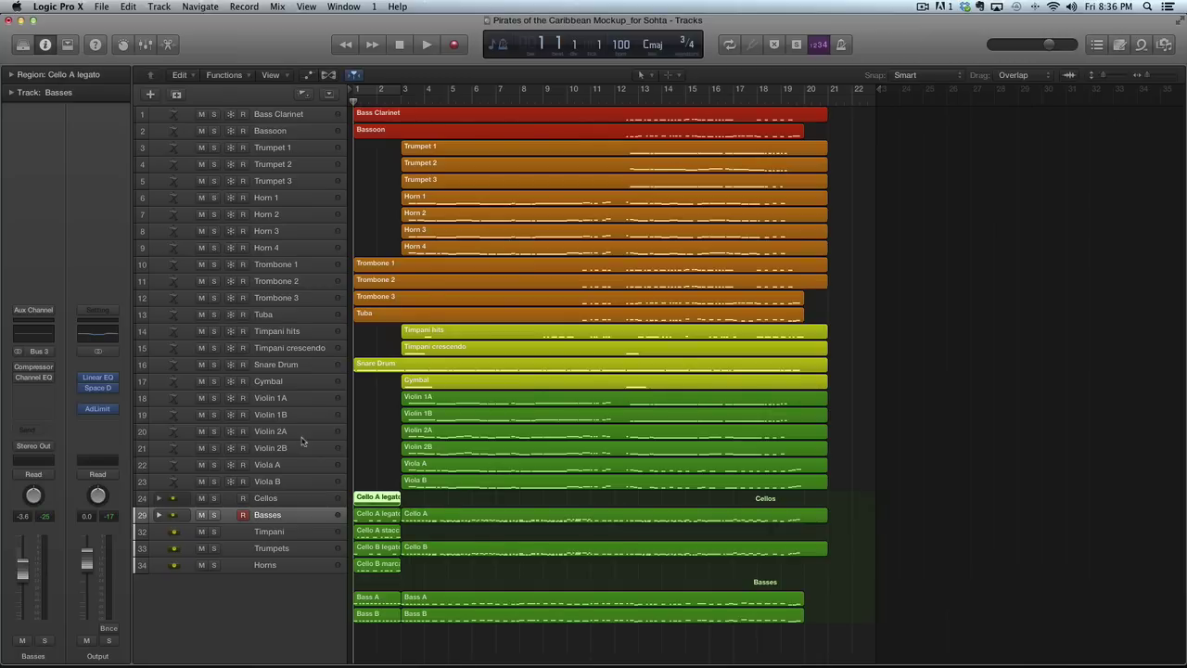
pyautogui.press('super+z')
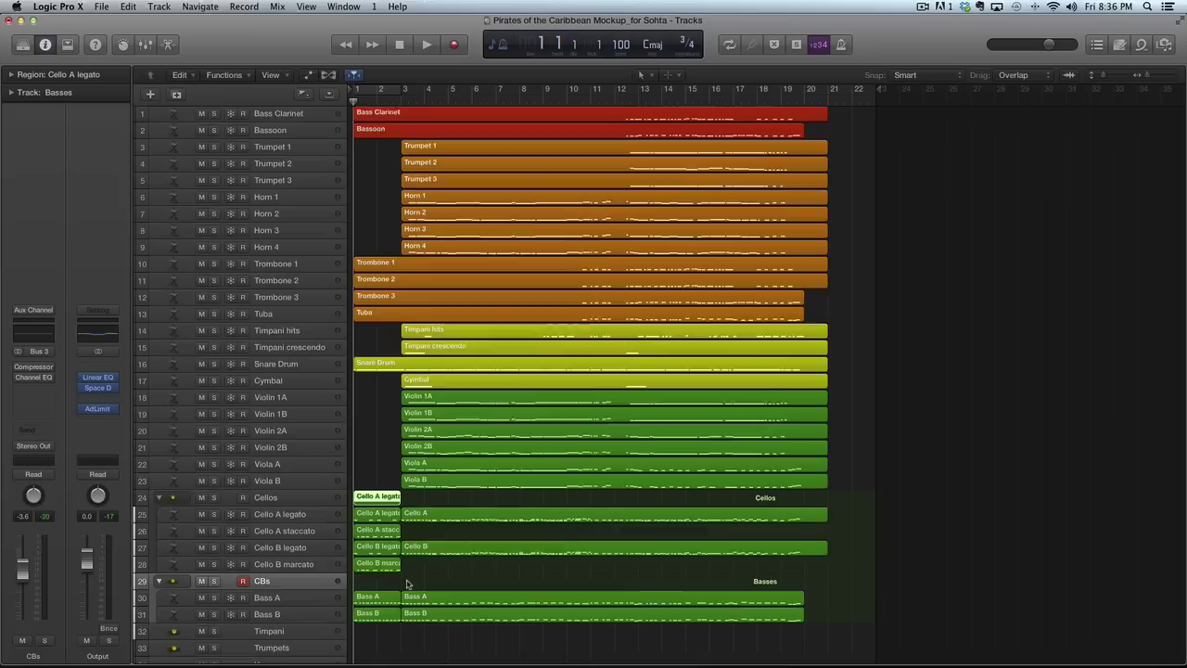
pyautogui.click(407, 583)
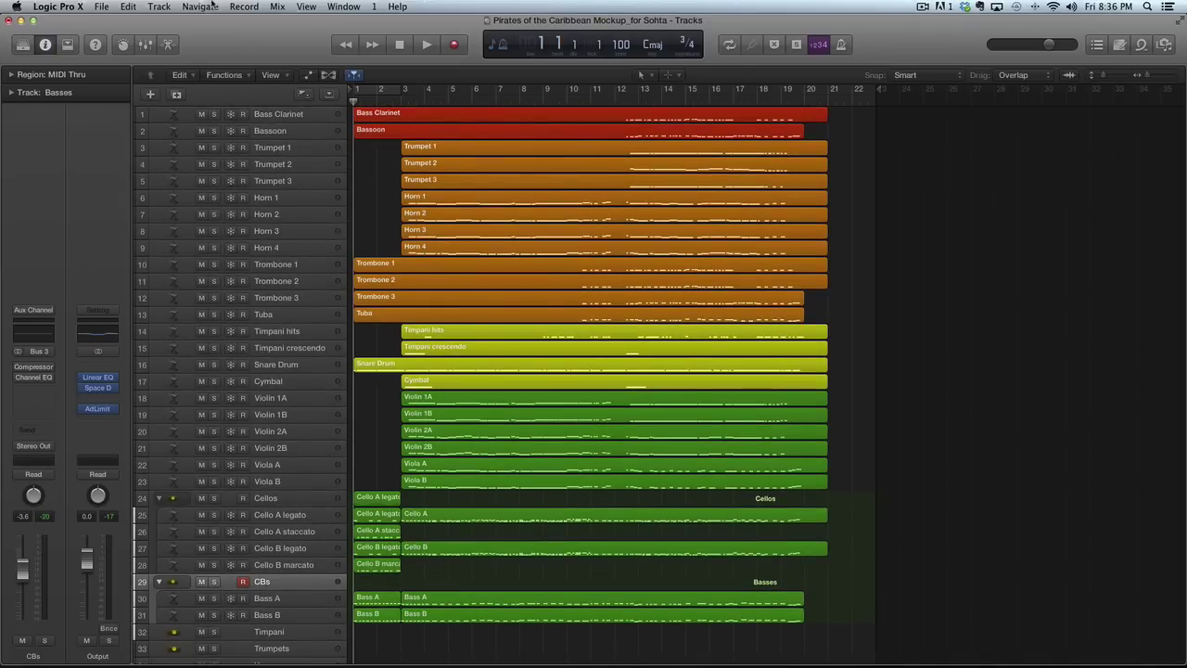
# Collapse the Cellos and CBs track stacks
pyautogui.click(159, 498)
pyautogui.click(158, 516)
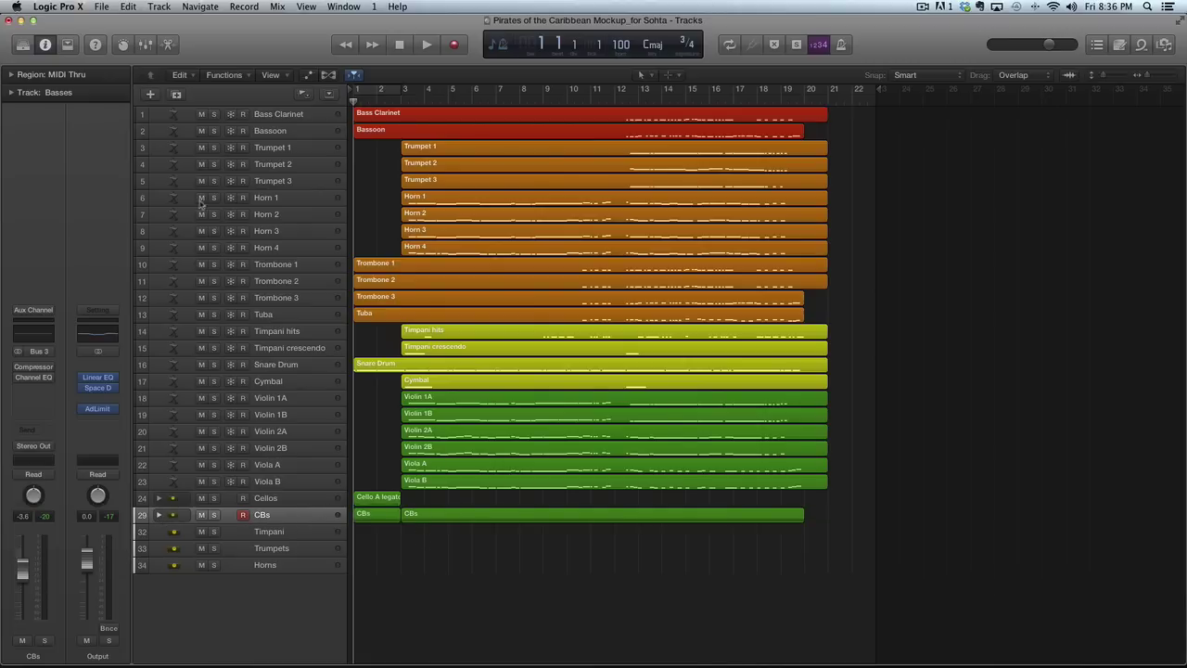
# Save the project as a template named Full Orchestral Mockup, replacing the existing template of that name
pyautogui.click(104, 7)
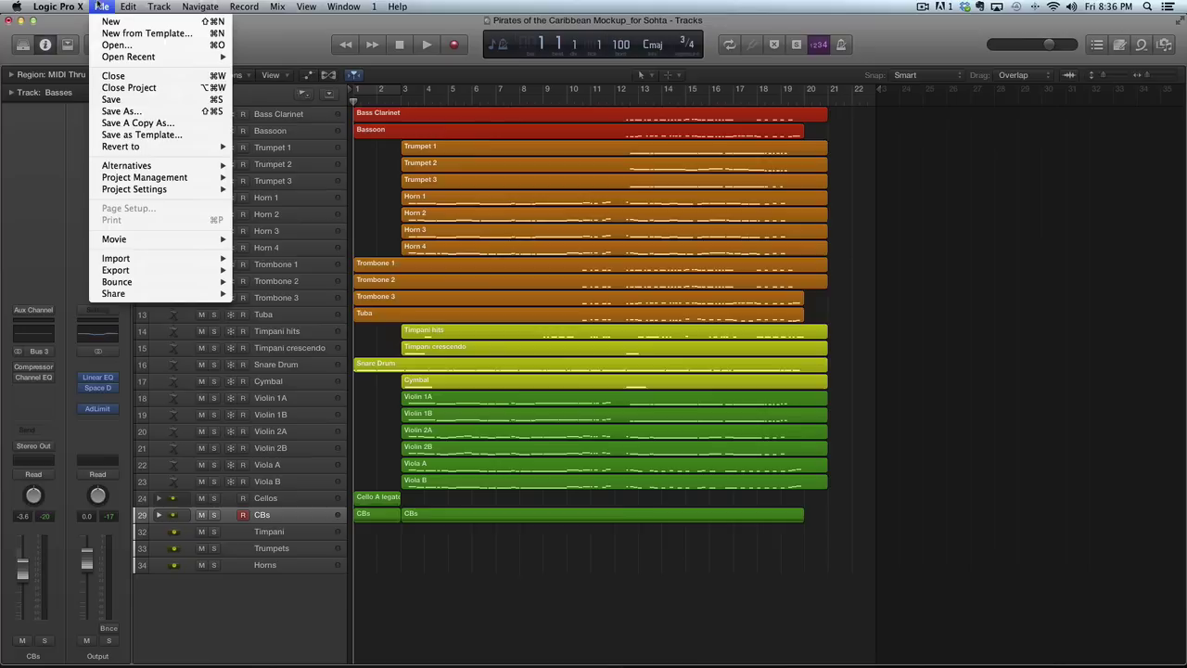
pyautogui.moveTo(131, 170)
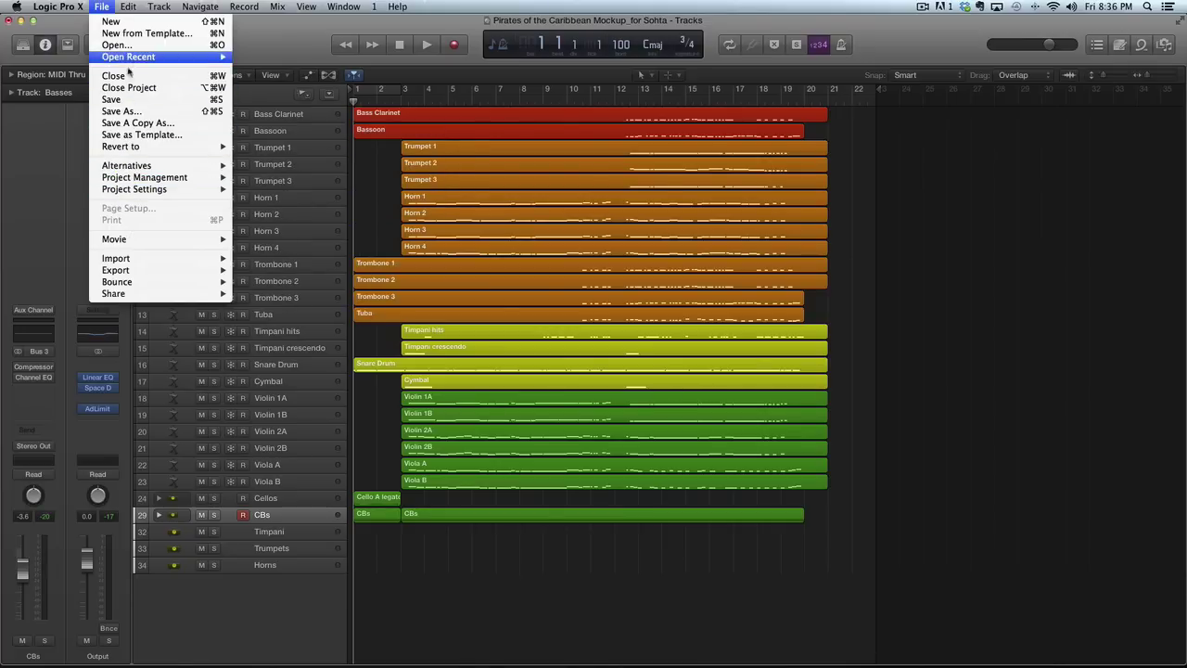
pyautogui.click(126, 135)
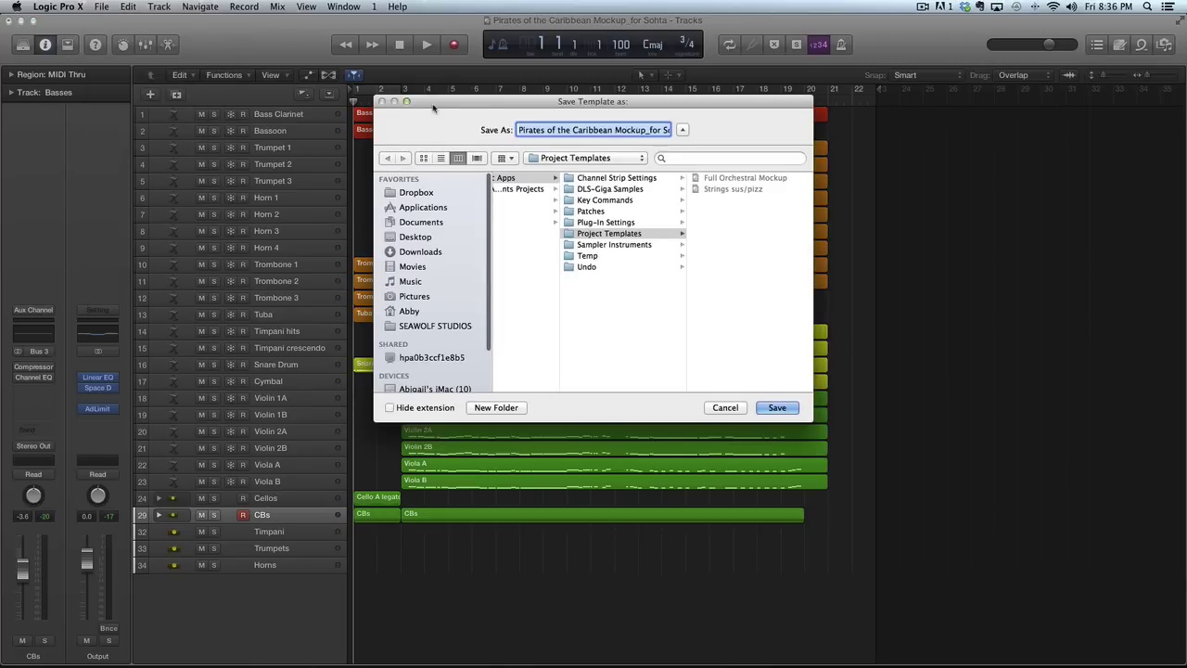
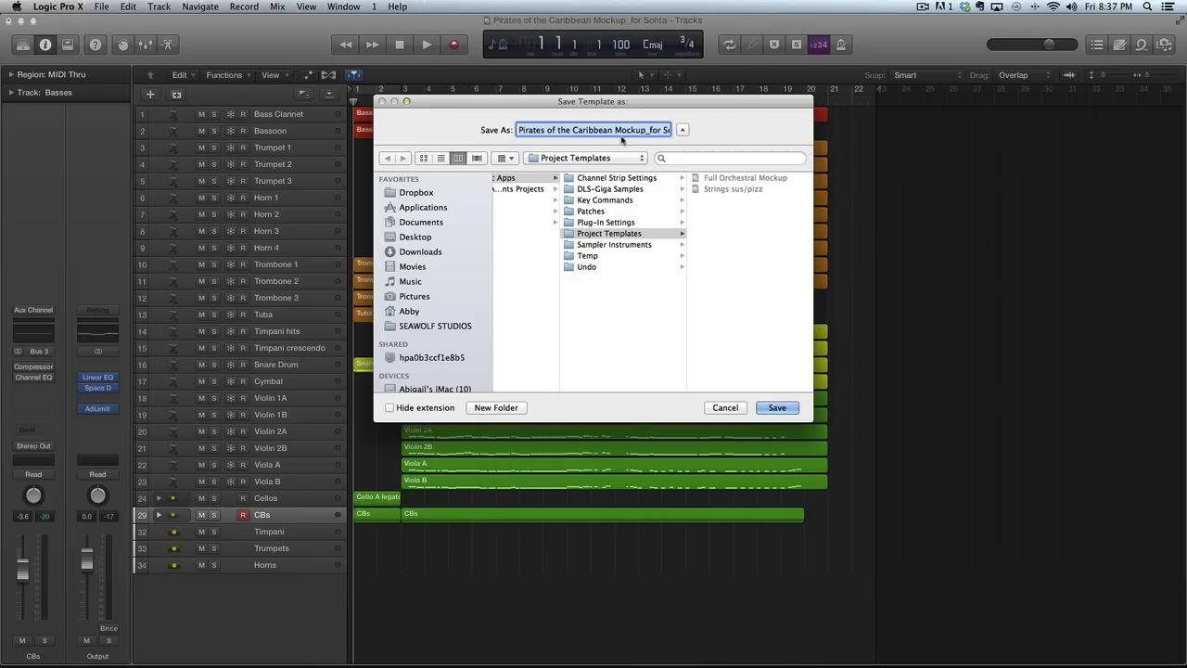
pyautogui.click(709, 177)
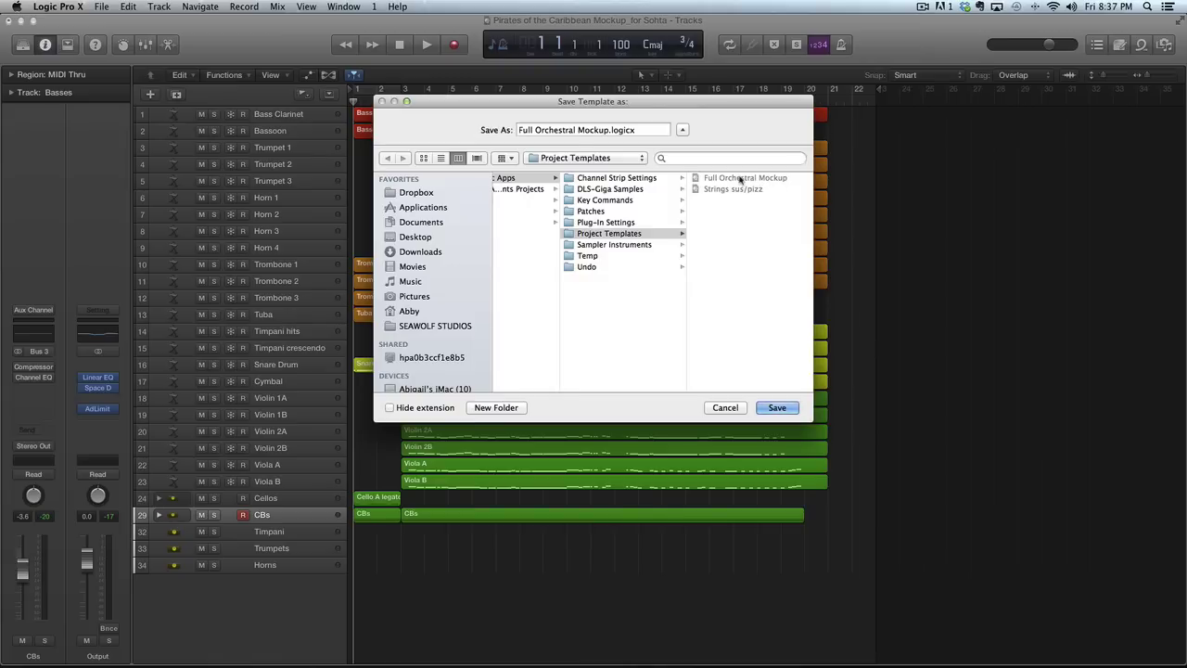
pyautogui.click(787, 409)
pyautogui.click(697, 256)
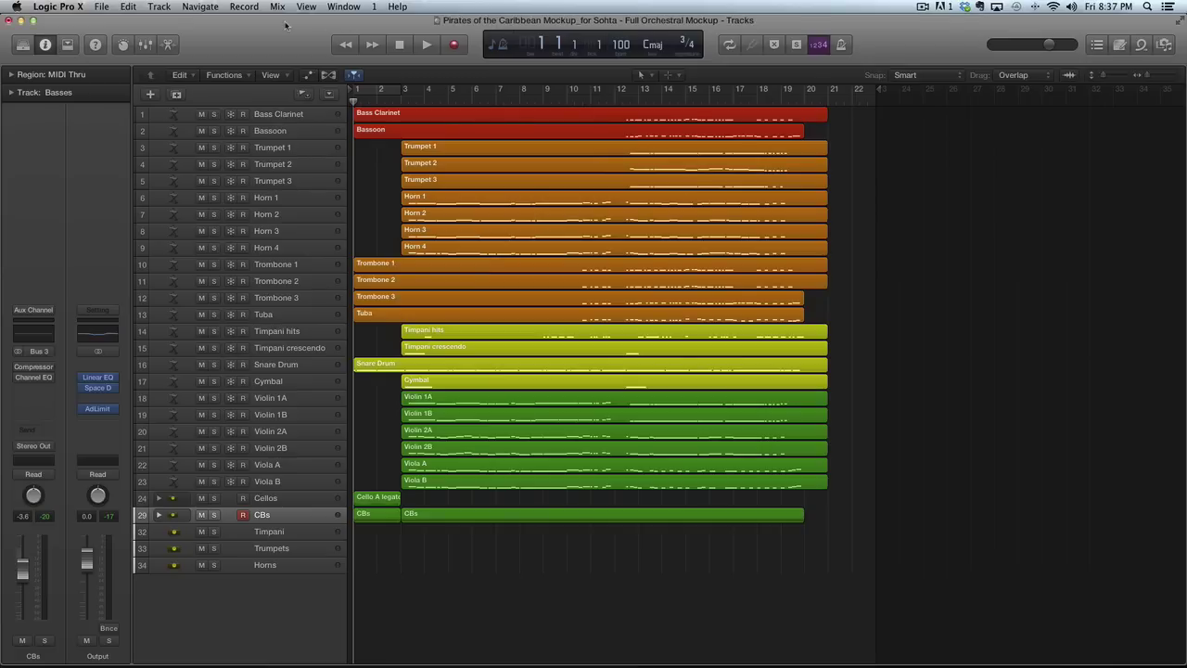
# Look at the saved templates offered for a new project, and close the chooser without creating one
pyautogui.press('super+n')
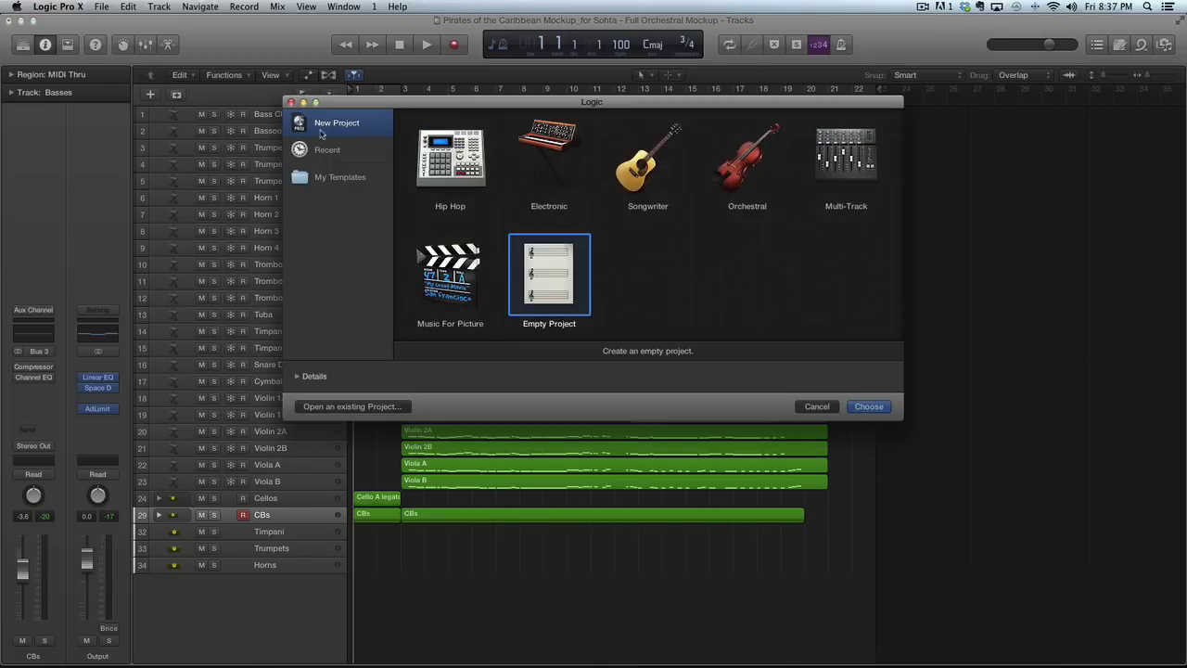
pyautogui.click(322, 178)
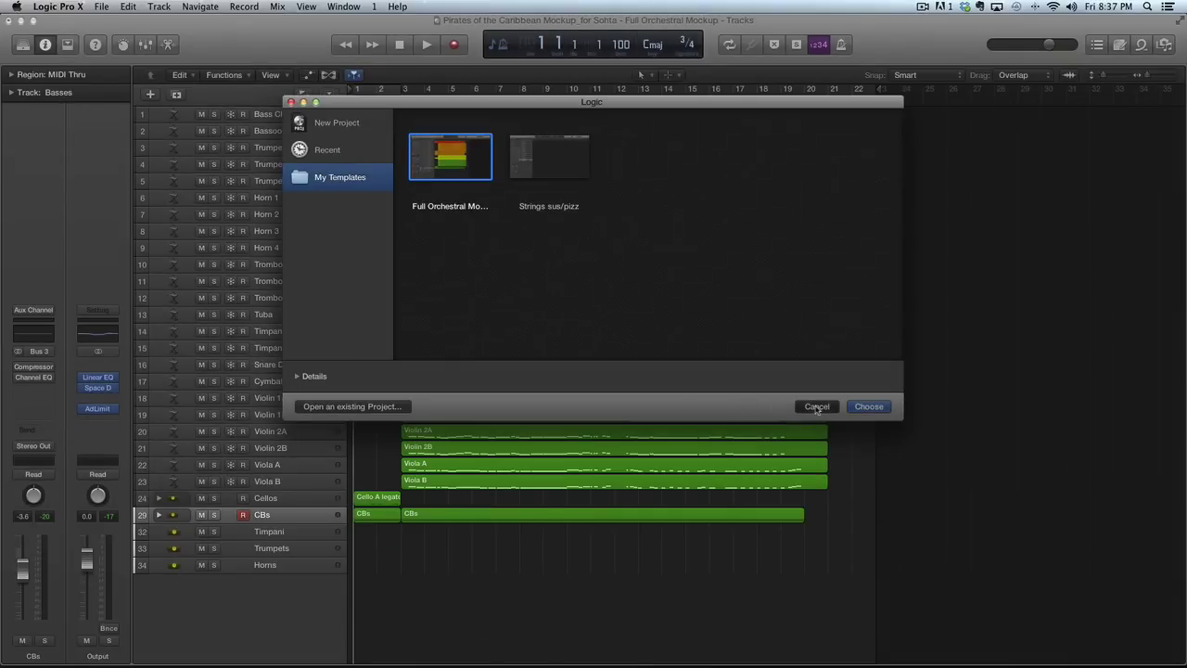
pyautogui.click(817, 406)
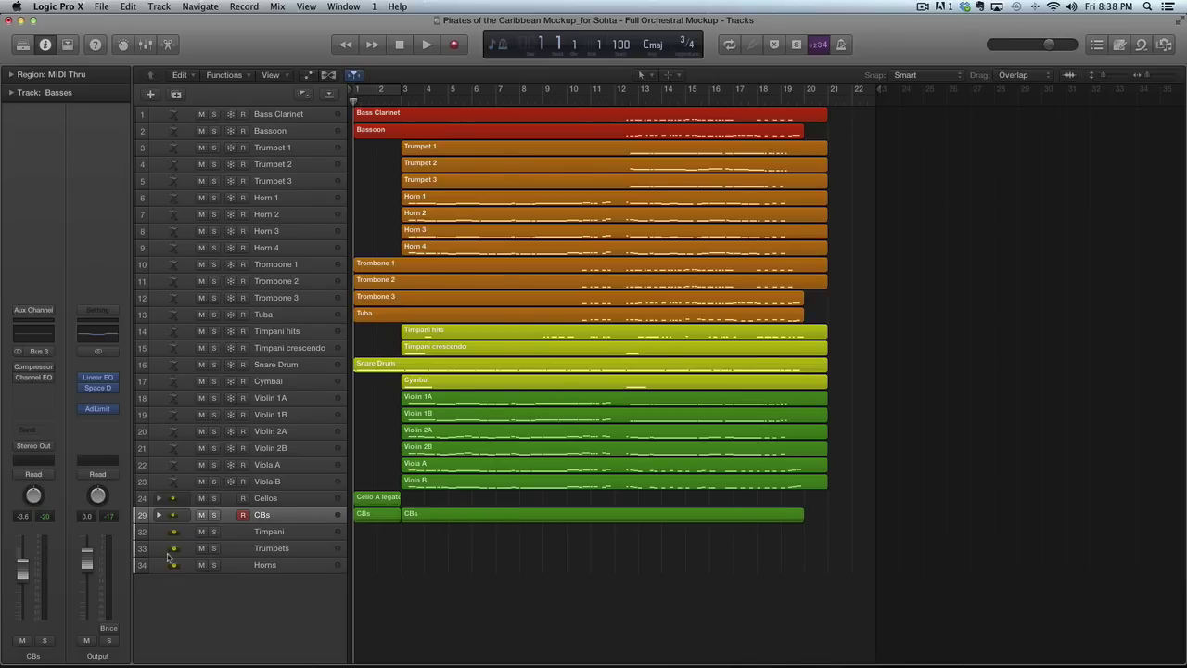
pyautogui.press('super+Tab')
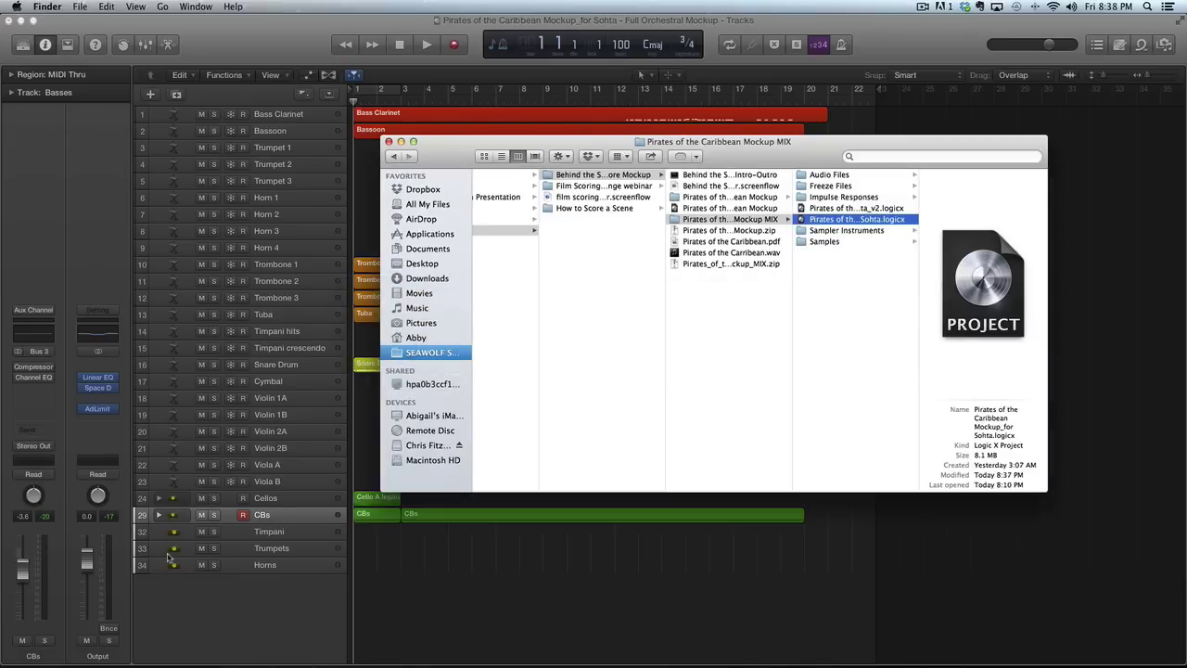
pyautogui.press('Up')
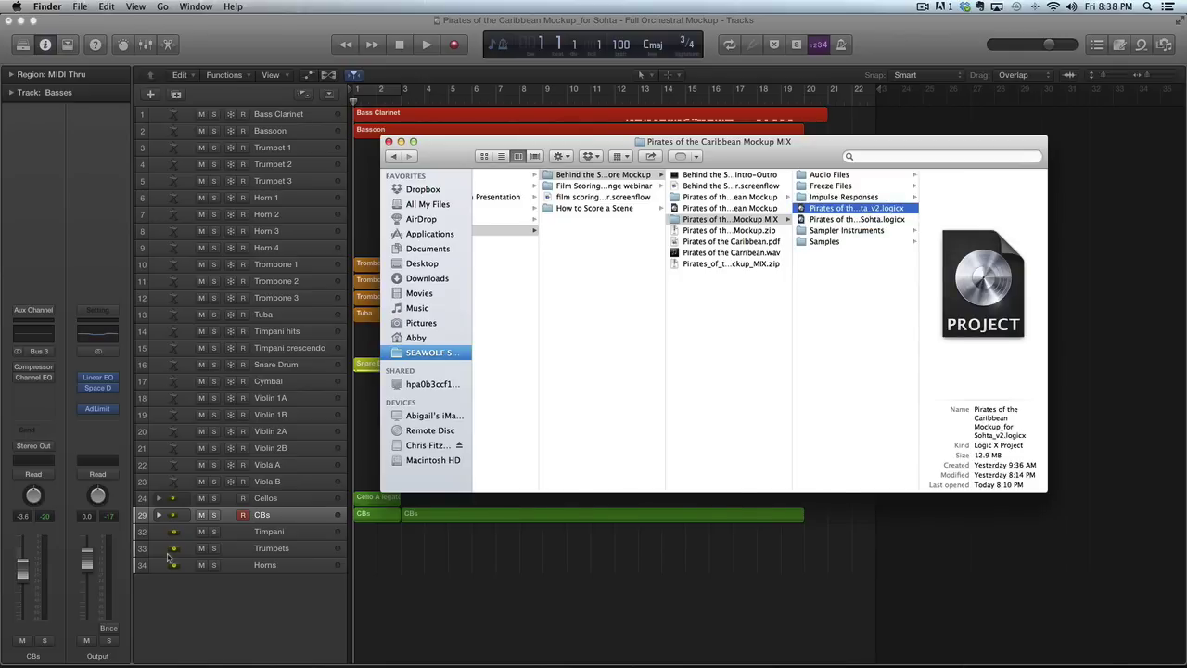
pyautogui.press('super+o')
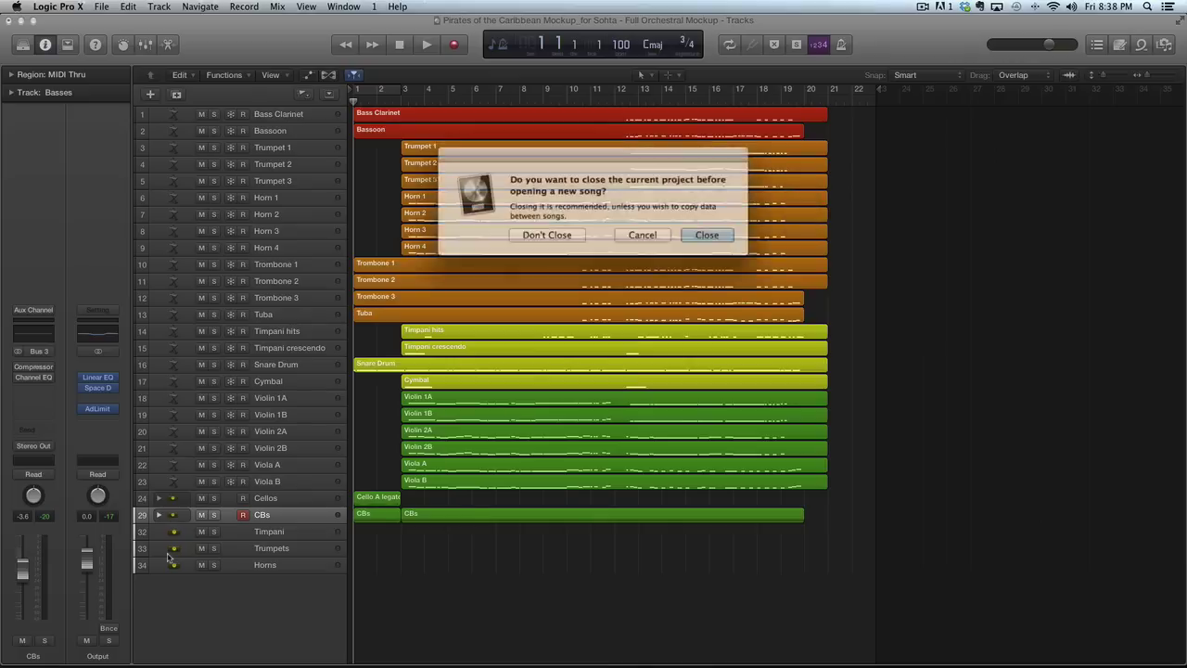
pyautogui.click(647, 234)
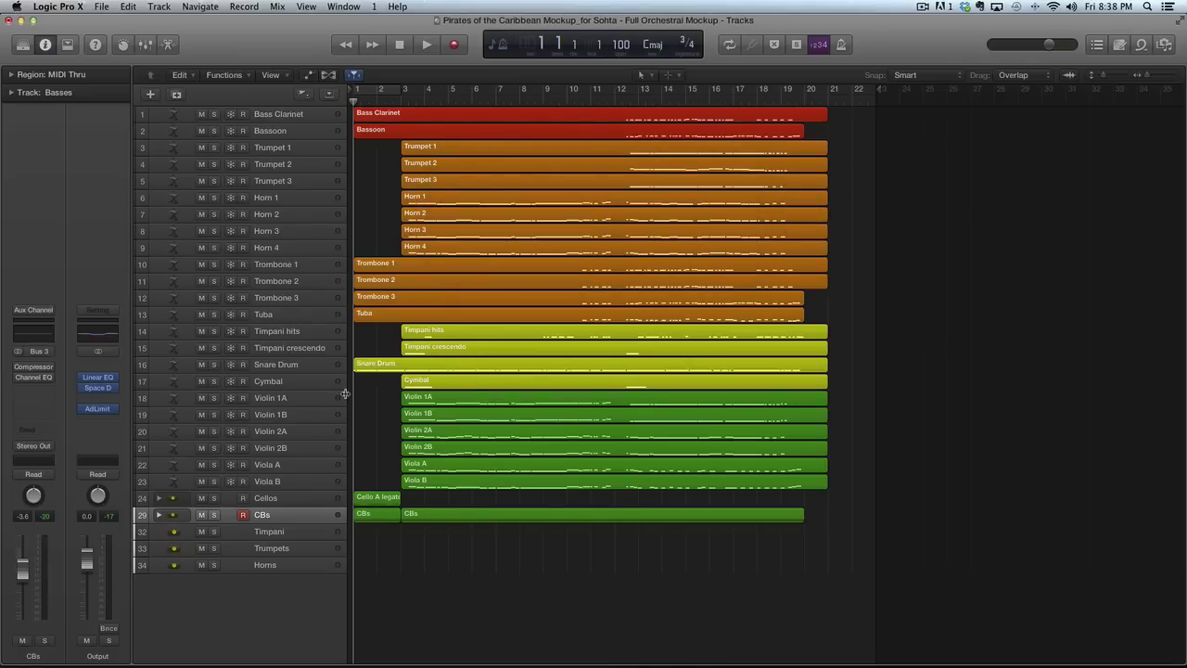
pyautogui.press('super+Down')
pyautogui.press('super+Down')
pyautogui.press('super+Down')
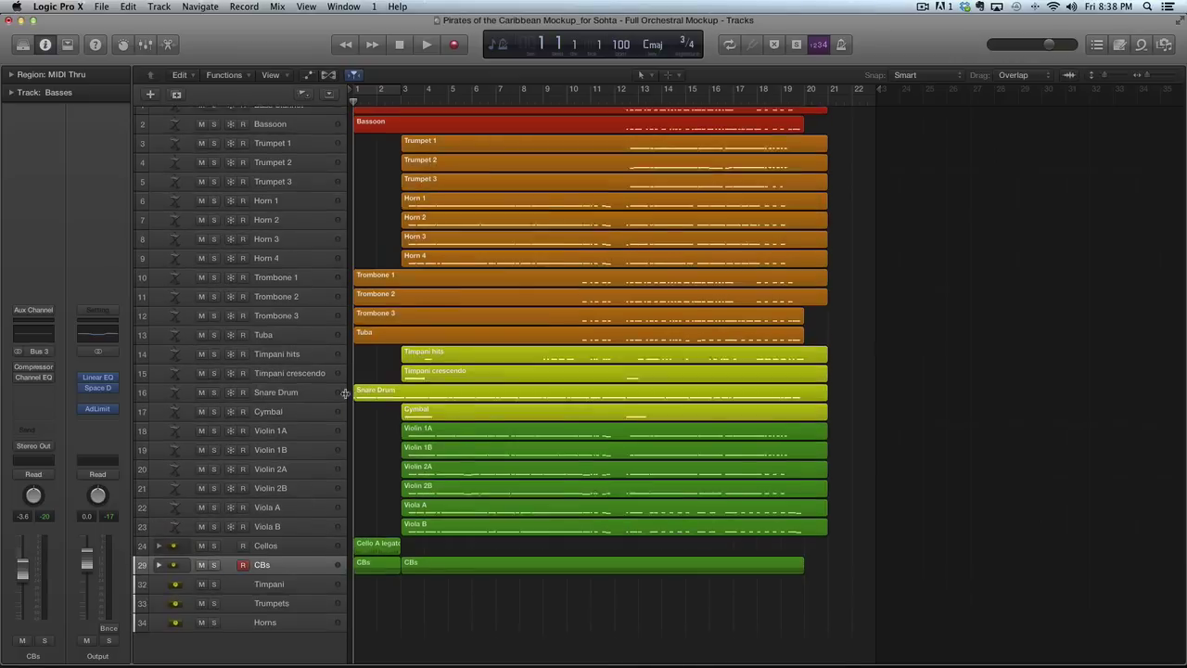
pyautogui.press('super+Down')
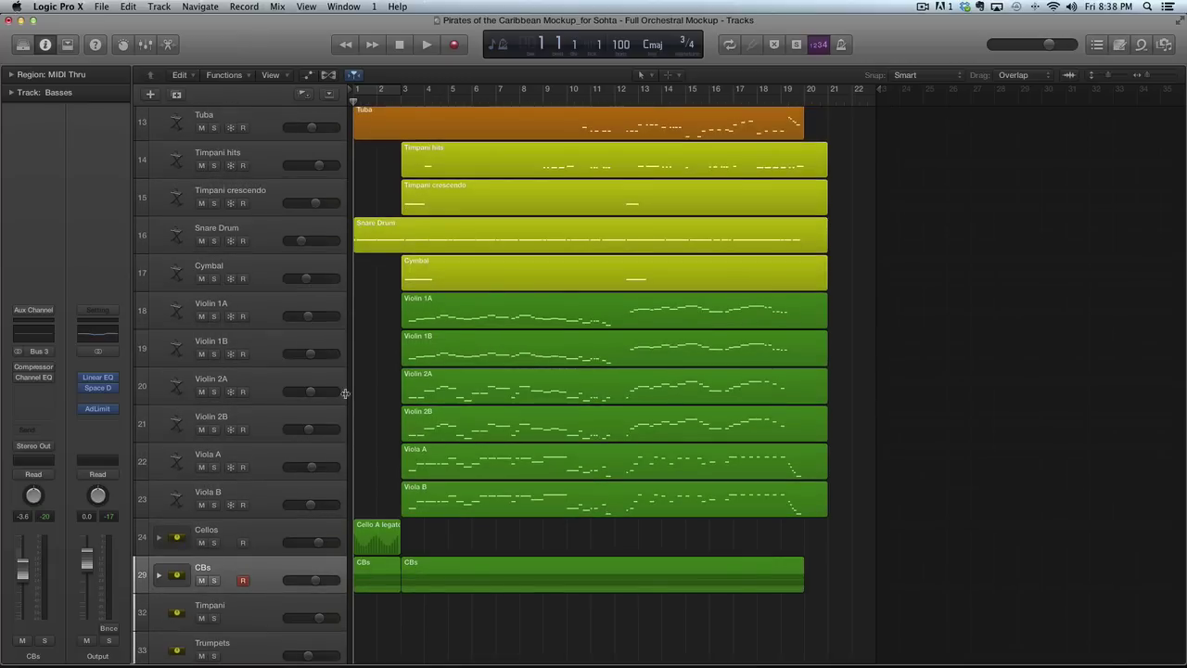
# Solo Violin 1A, 1B, 2A and 2B, and audition them with a cycle range starting at bar 12
pyautogui.click(267, 316)
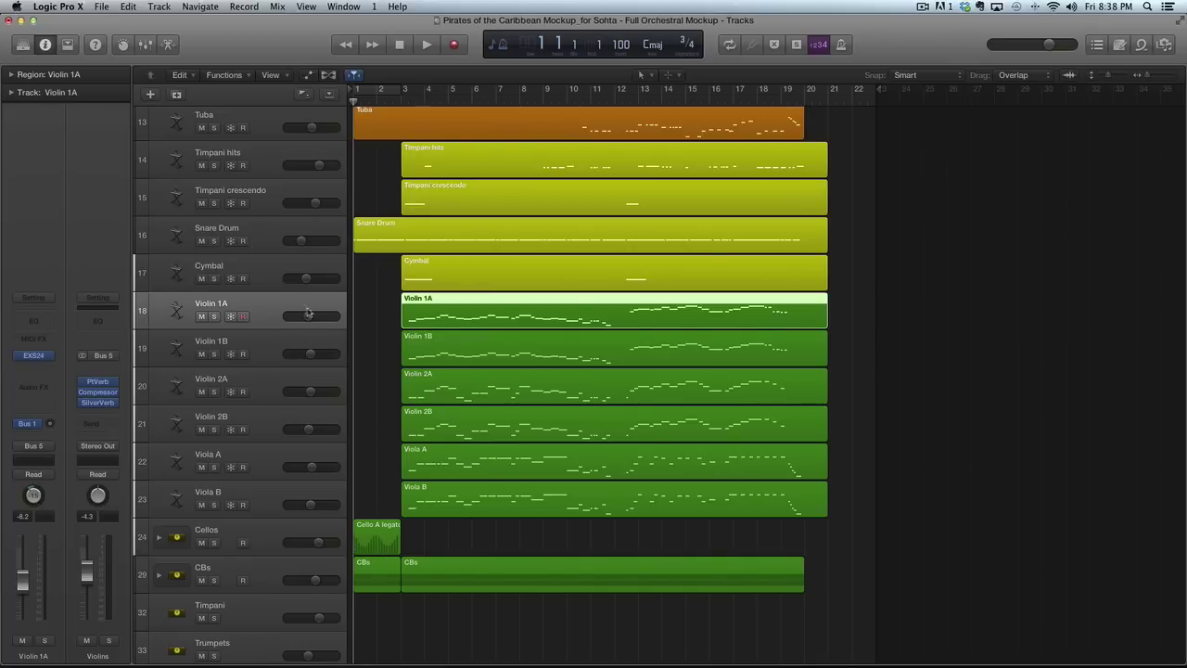
pyautogui.moveTo(213, 316); pyautogui.dragTo(214, 429)
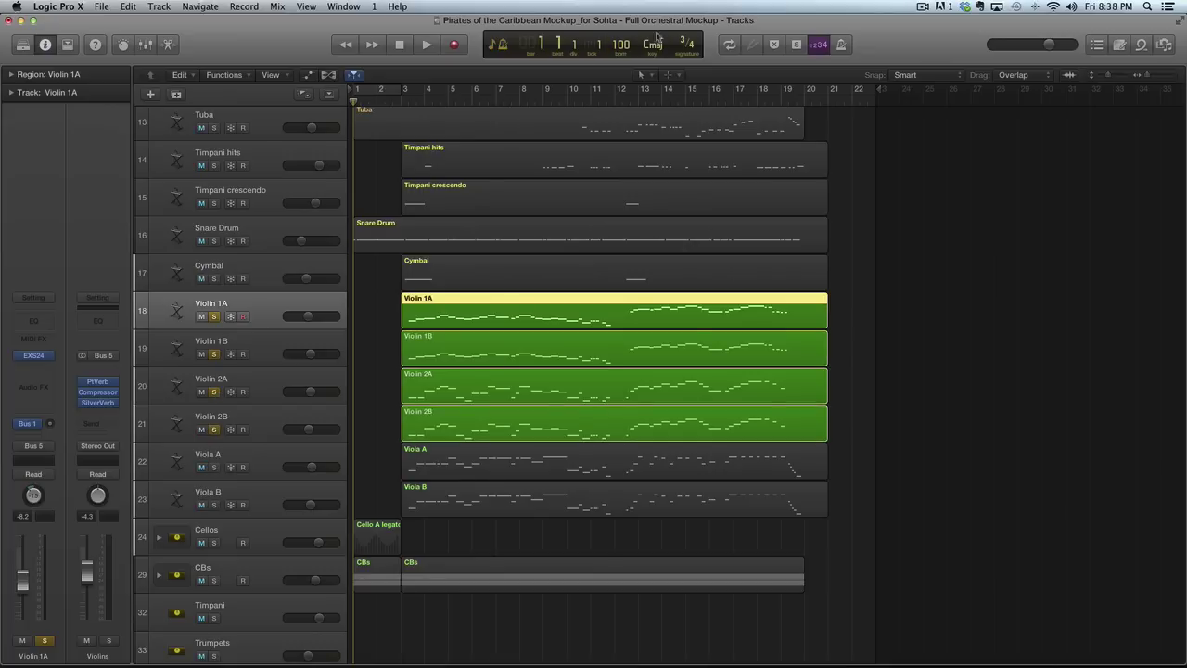
pyautogui.moveTo(619, 94); pyautogui.dragTo(781, 96)
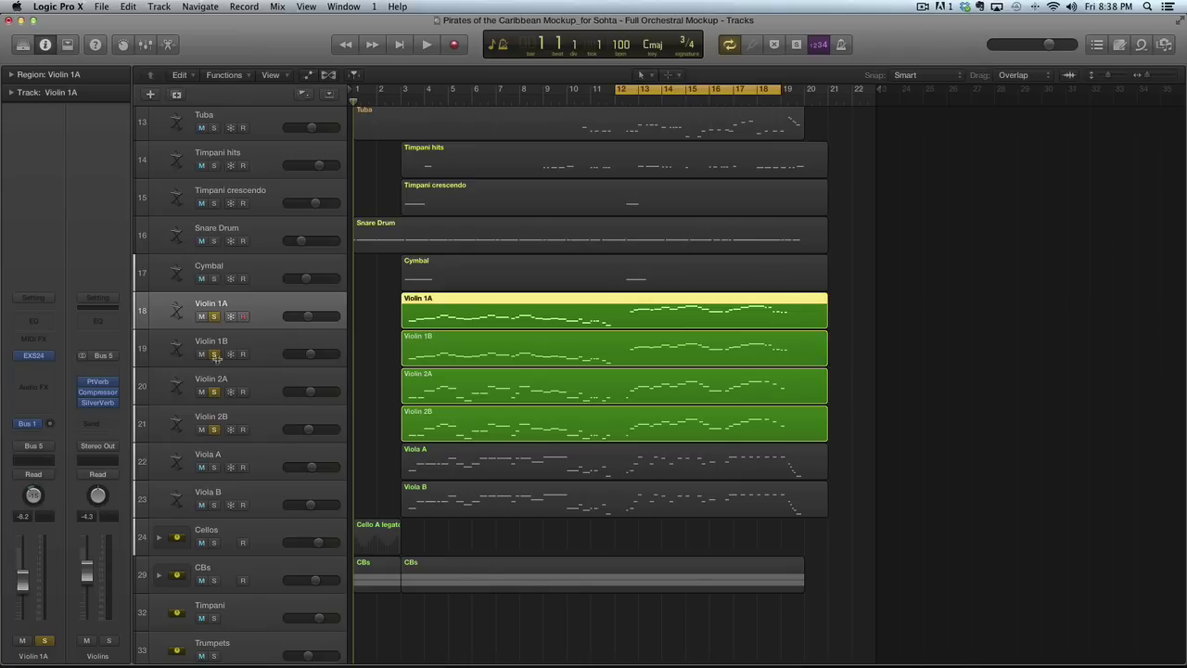
pyautogui.press('space')
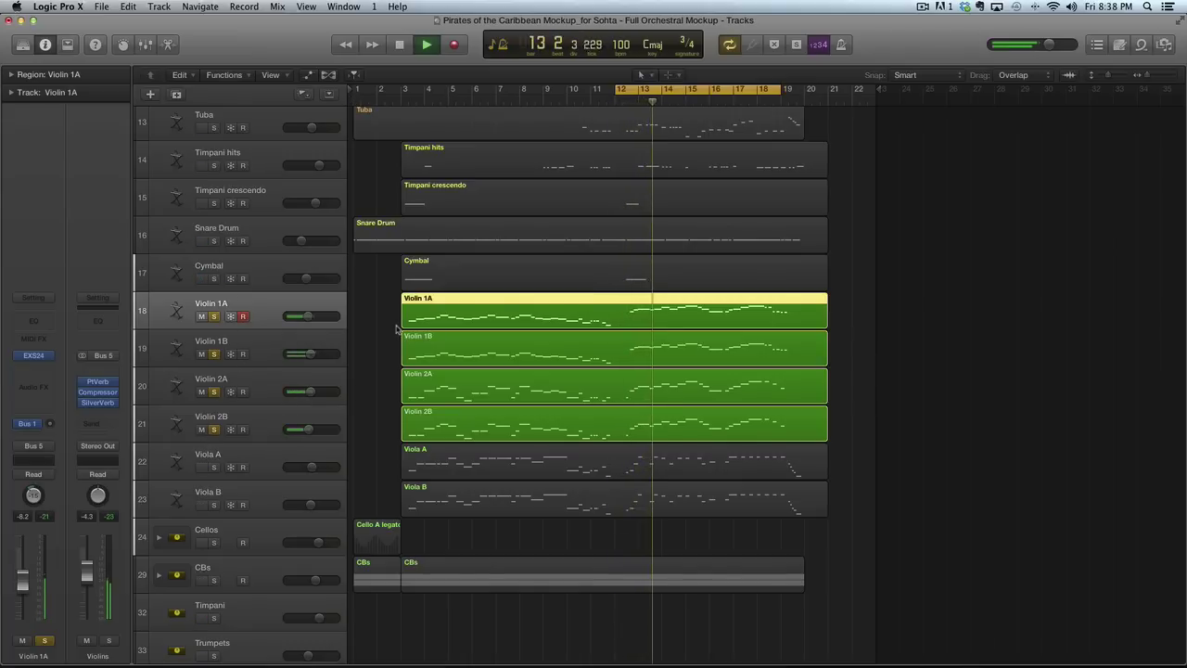
pyautogui.press('super+Right')
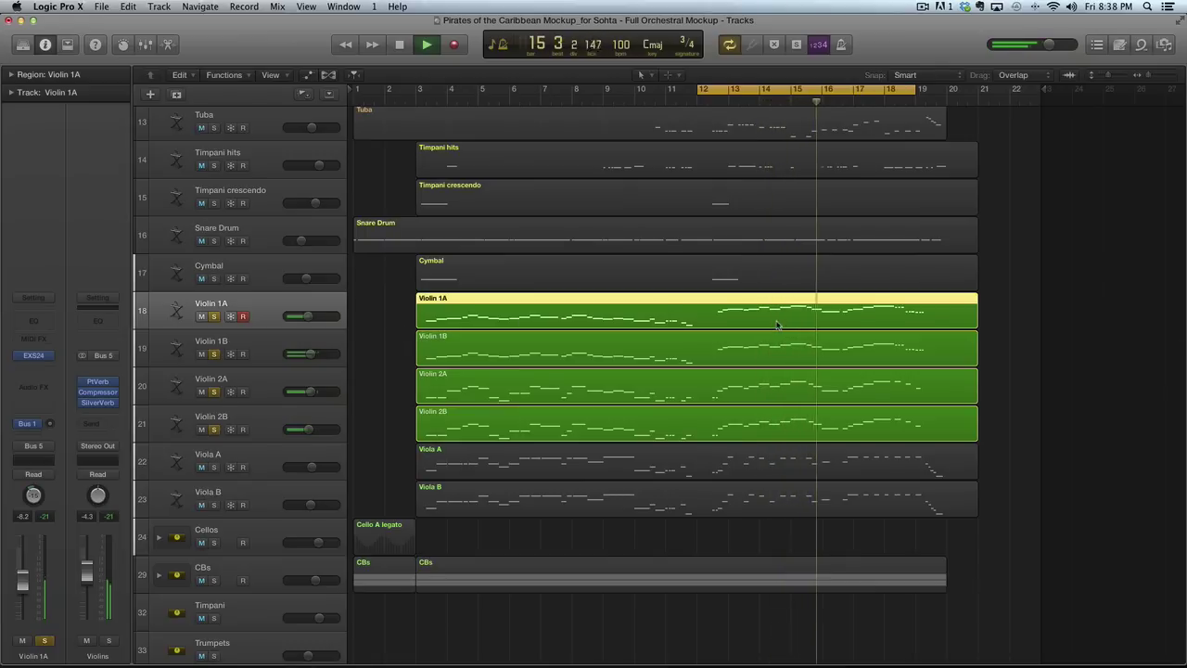
pyautogui.press('space')
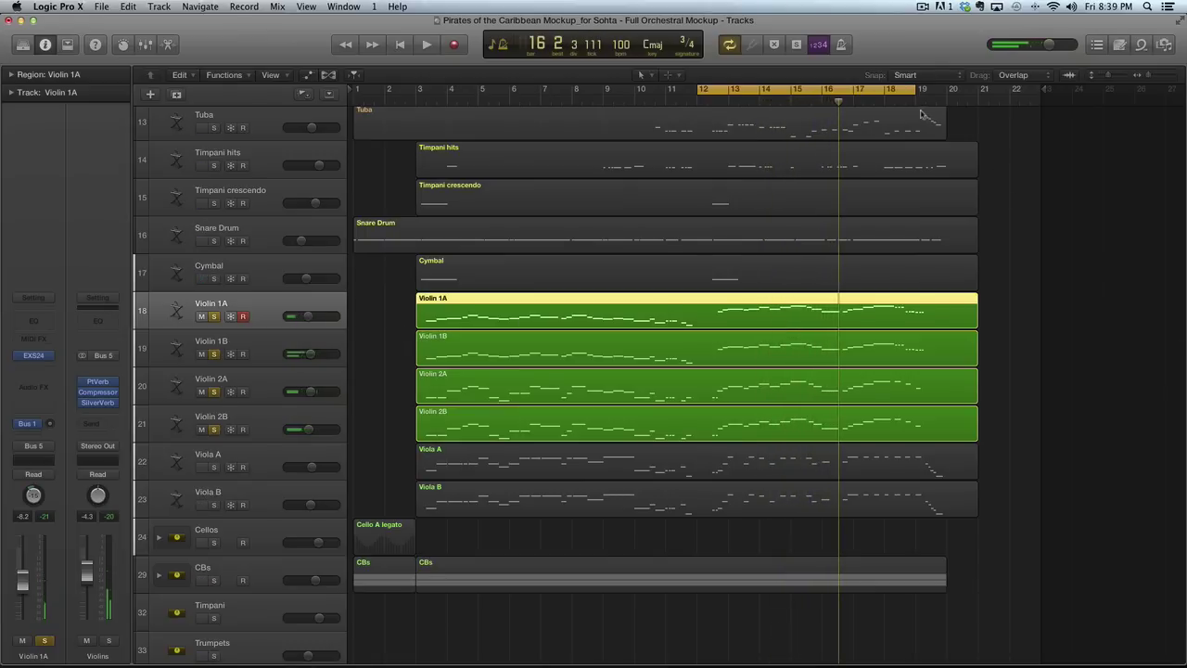
# Shorten the cycle range to 4 bars and 2 beats from bar 12, and play the soloed violins briefly
pyautogui.moveTo(912, 90); pyautogui.dragTo(839, 90)
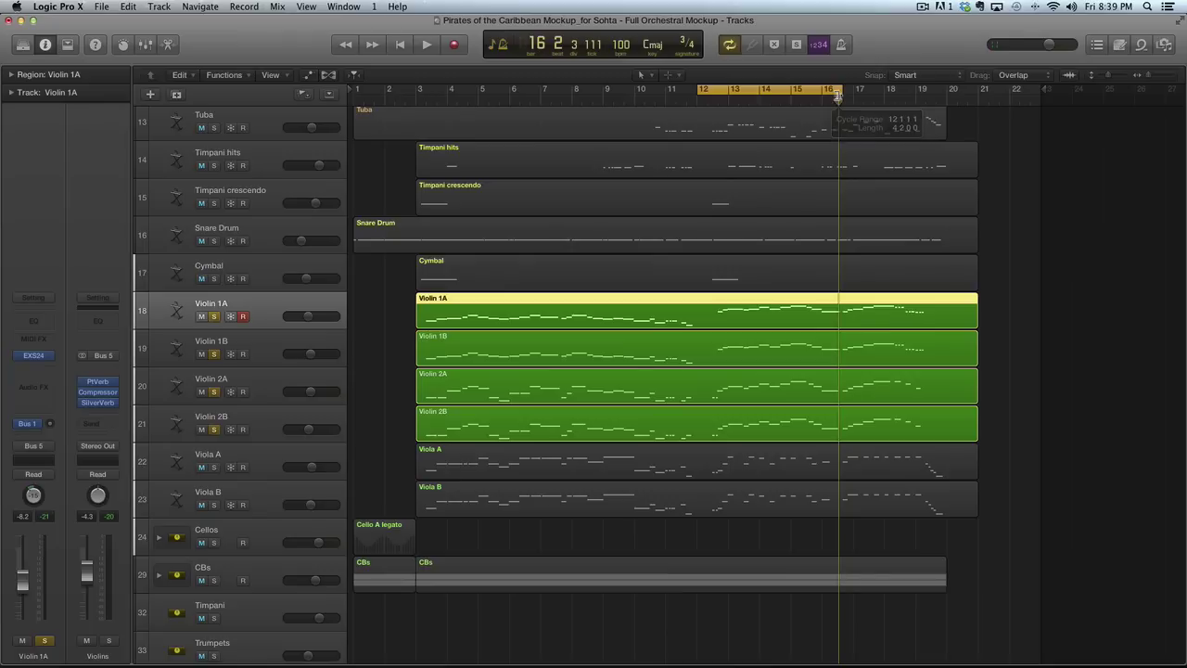
pyautogui.click(1029, 313)
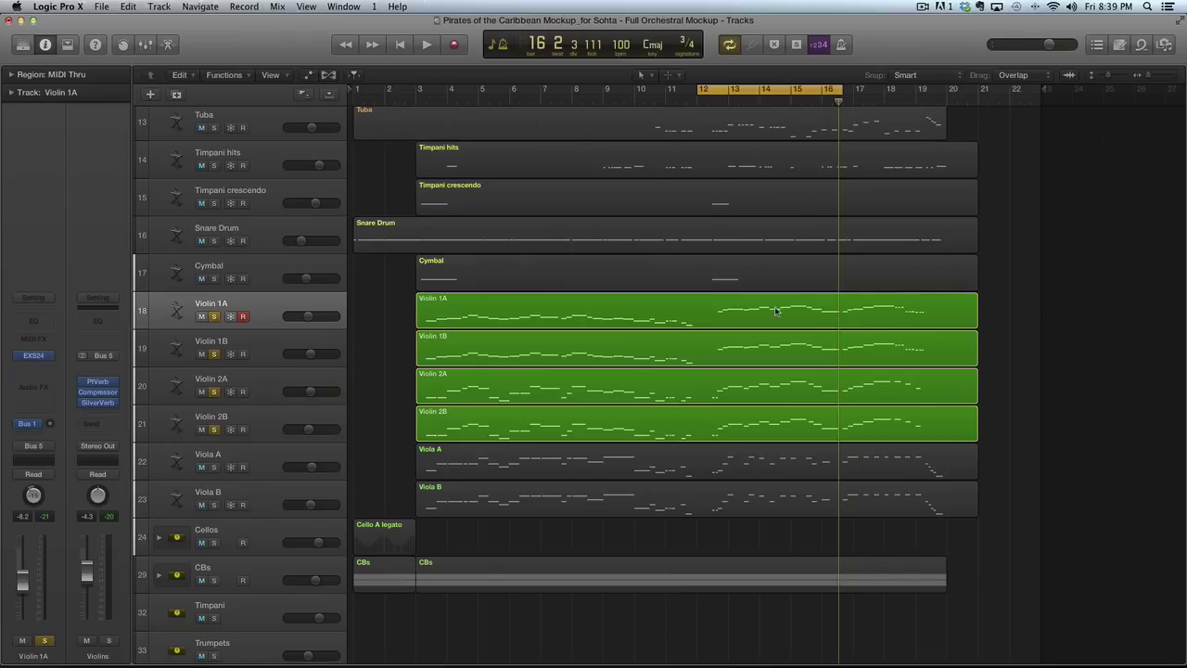
pyautogui.click(706, 318)
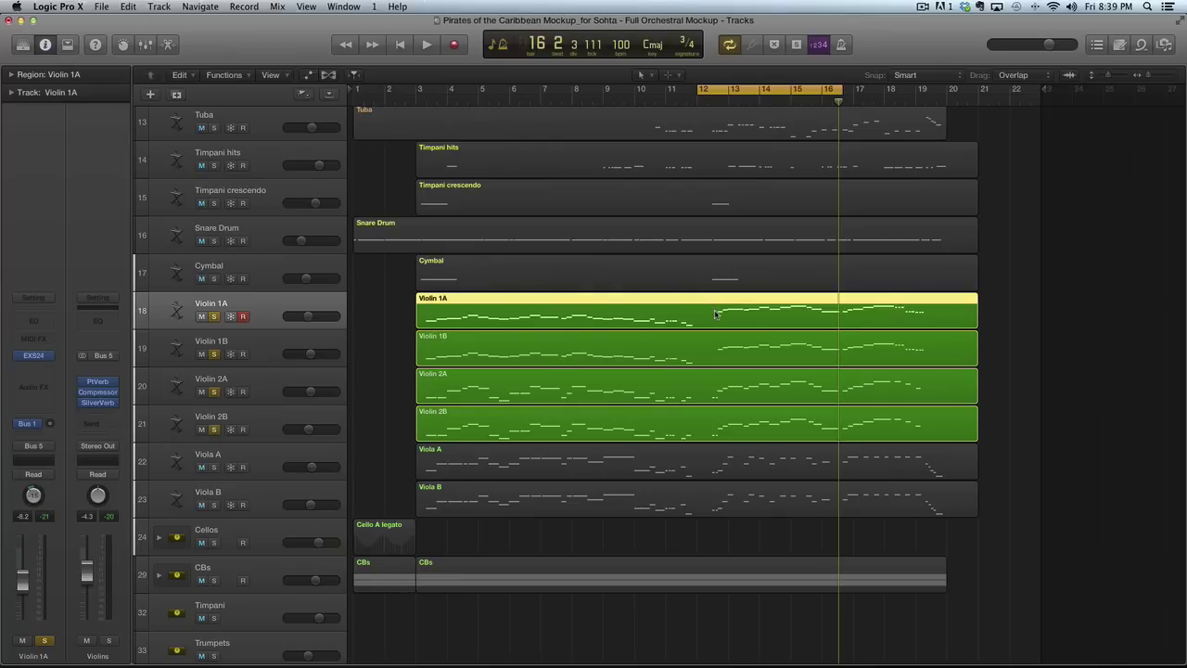
pyautogui.press('space')
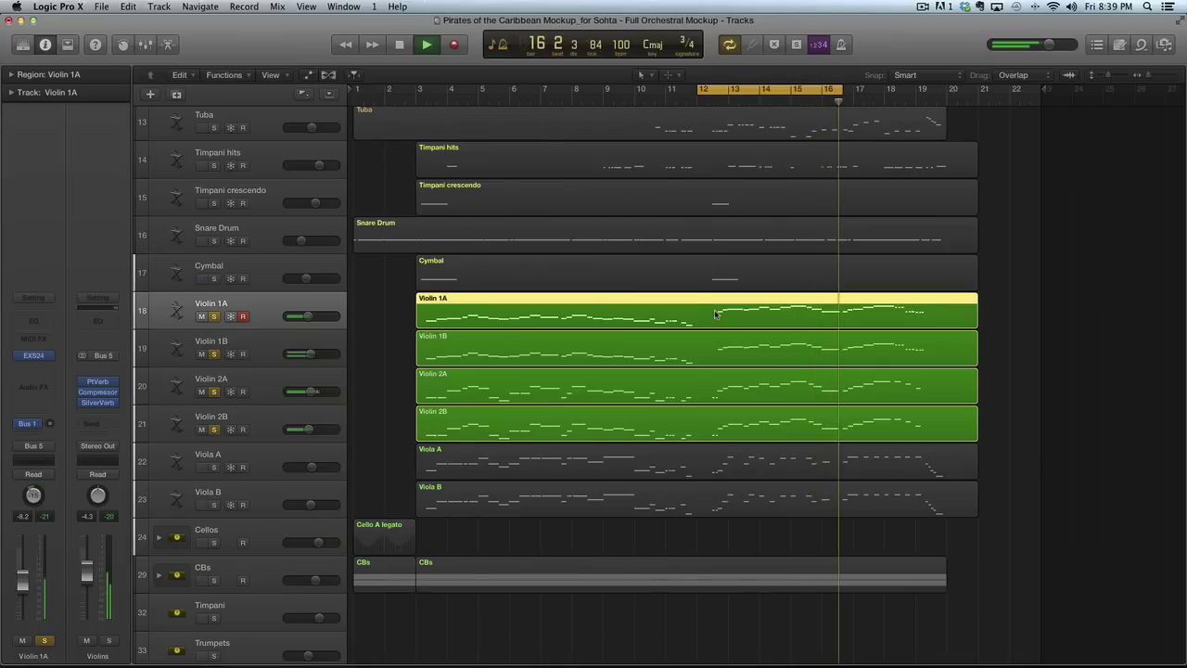
pyautogui.press('space')
# Open the four violin regions together in the Piano Roll, showing their notes from bar 12
pyautogui.keyDown('shift'); pyautogui.click(857, 348); pyautogui.keyUp('shift')
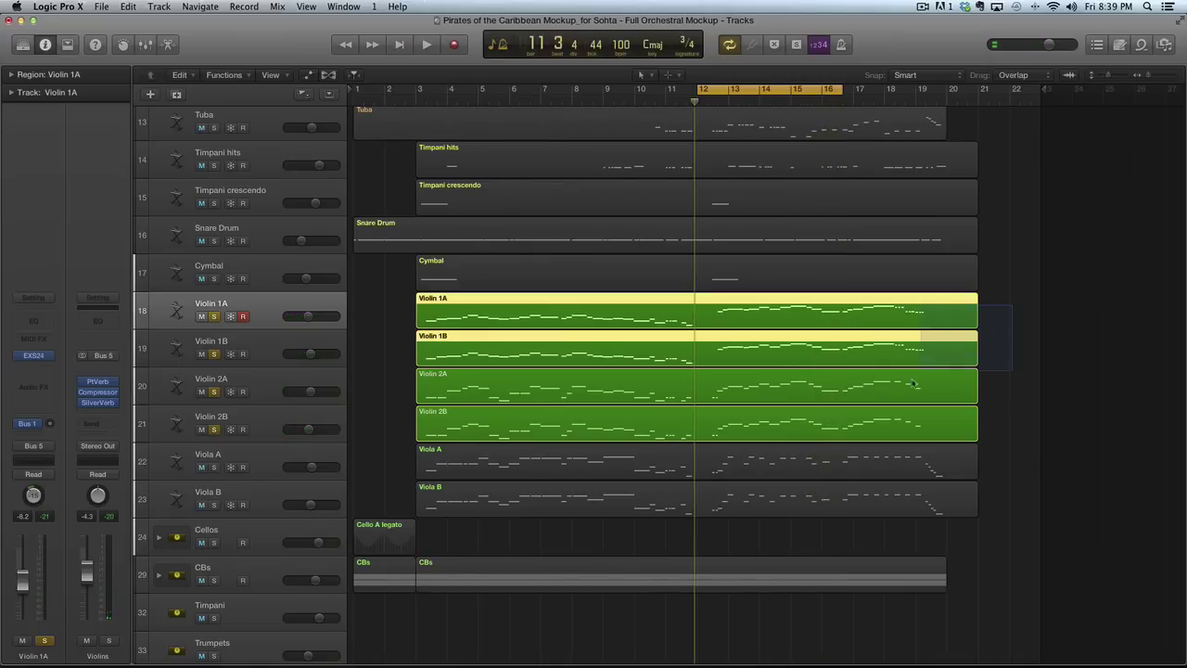
pyautogui.keyDown('shift'); pyautogui.click(872, 386); pyautogui.keyUp('shift')
pyautogui.keyDown('shift'); pyautogui.click(884, 421); pyautogui.keyUp('shift')
pyautogui.doubleClick(884, 422)
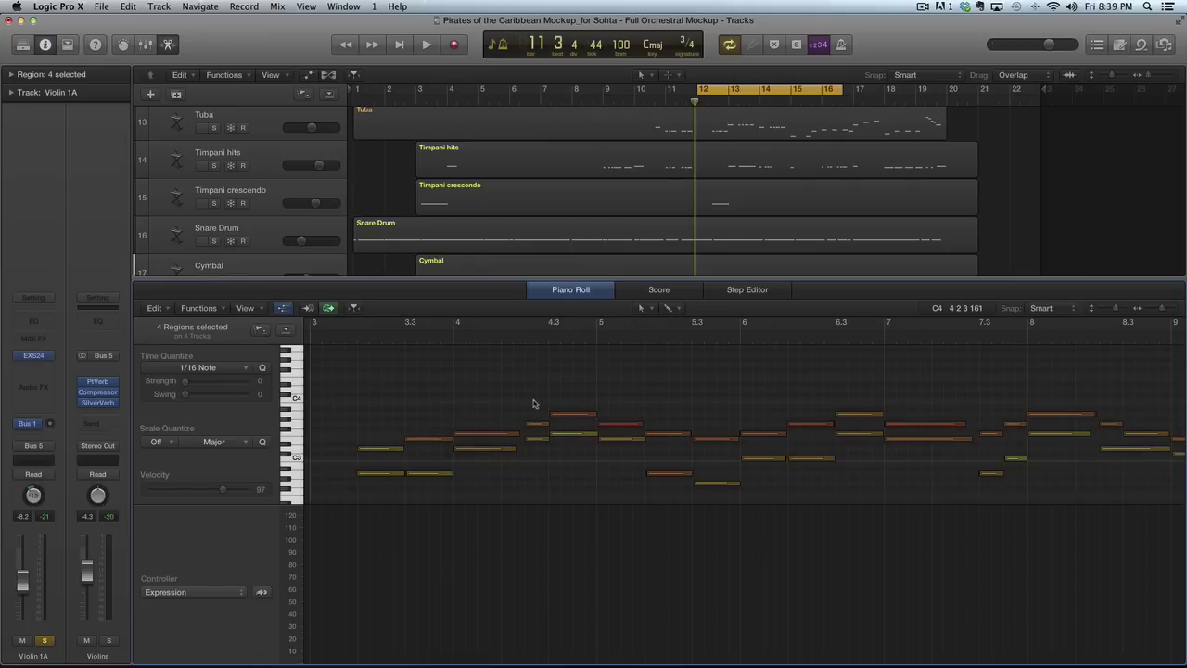
pyautogui.press('.')
pyautogui.hscroll(-3, 533, 403)
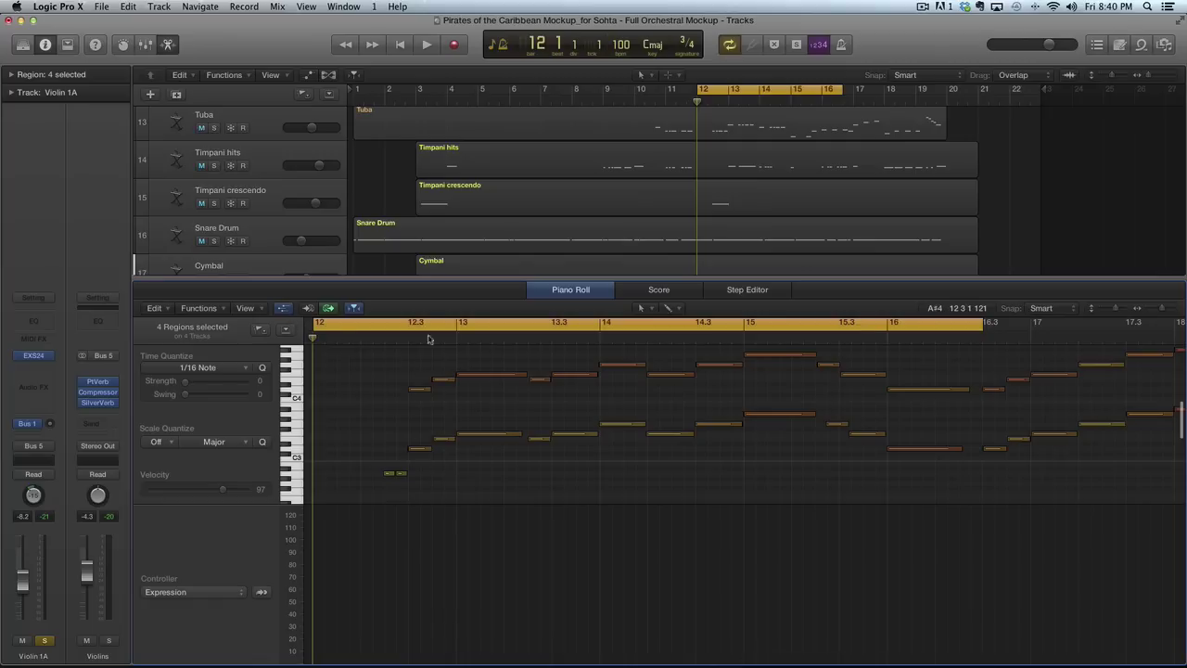
# Select the violin melody notes in both octaves within the cycle range and lengthen them all slightly so neighbouring notes overlap
pyautogui.moveTo(420, 350); pyautogui.dragTo(919, 471)
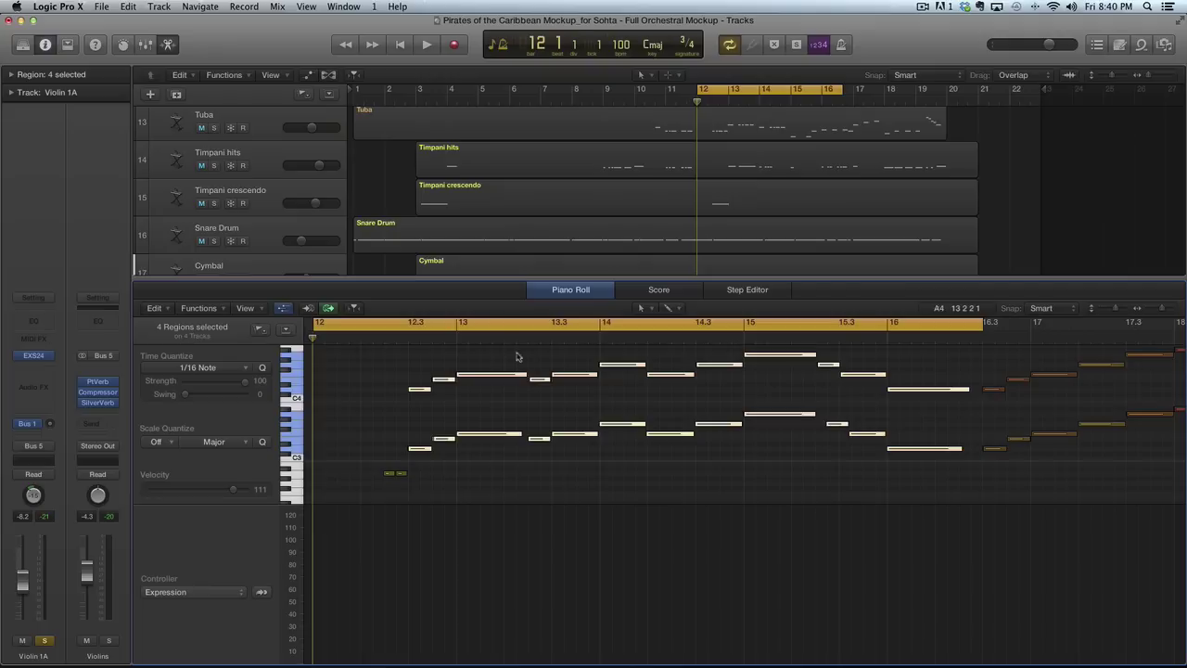
pyautogui.moveTo(961, 449); pyautogui.dragTo(962, 451)
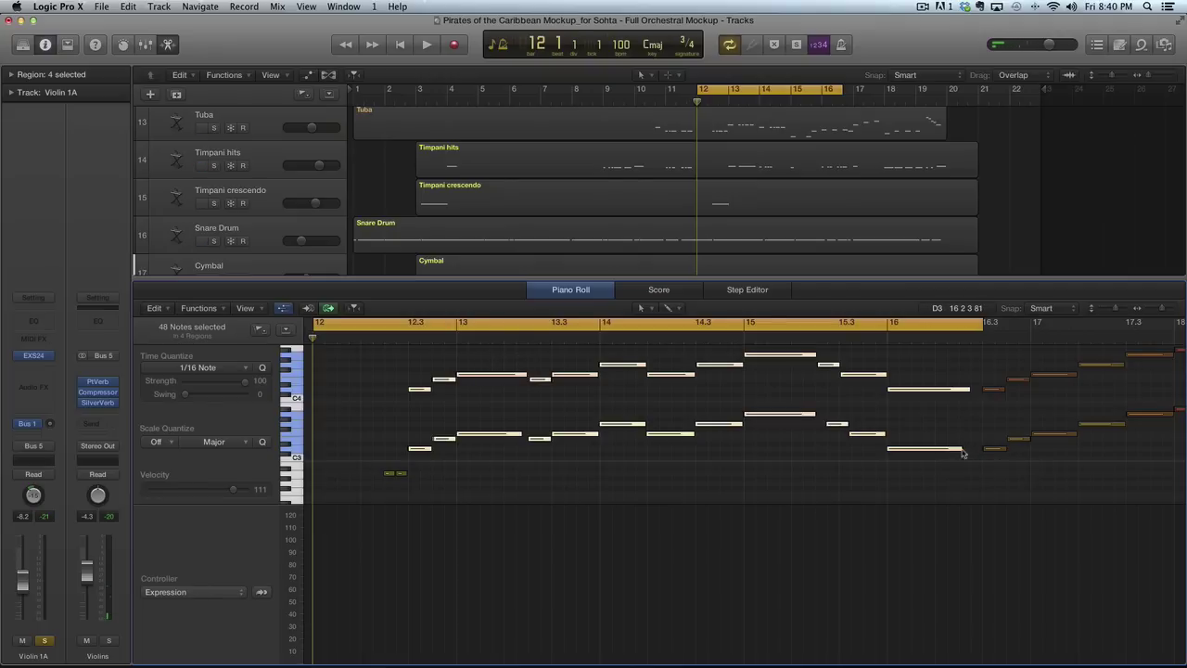
pyautogui.rightClick(961, 451)
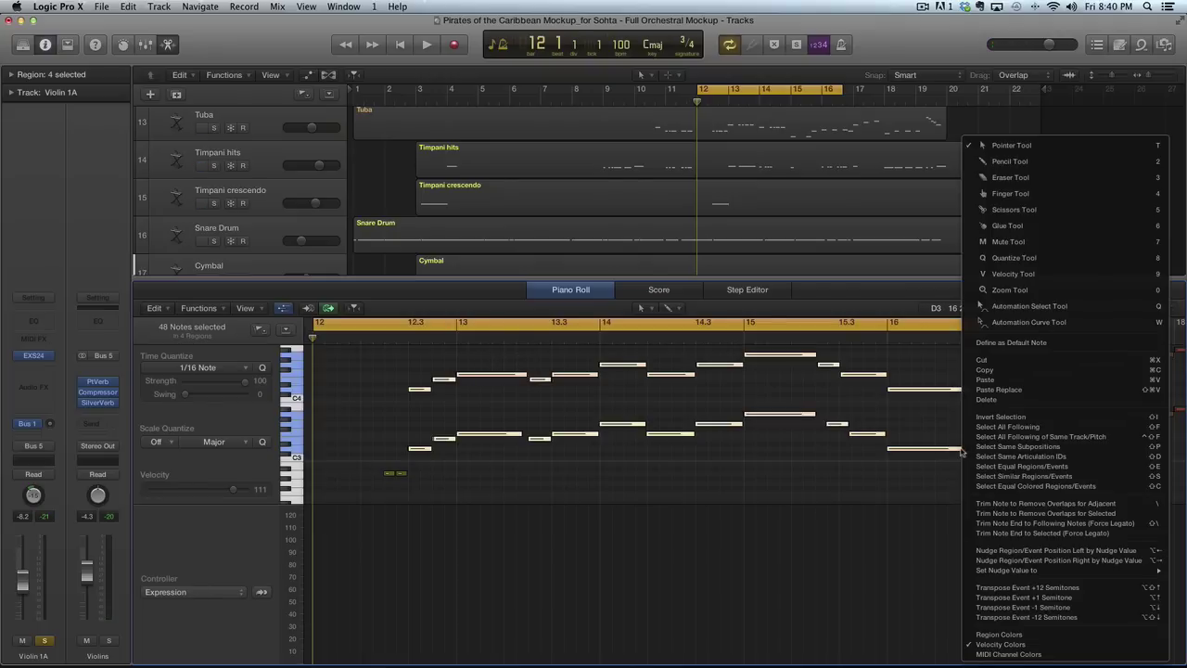
pyautogui.click(960, 450)
pyautogui.moveTo(960, 449); pyautogui.dragTo(966, 449)
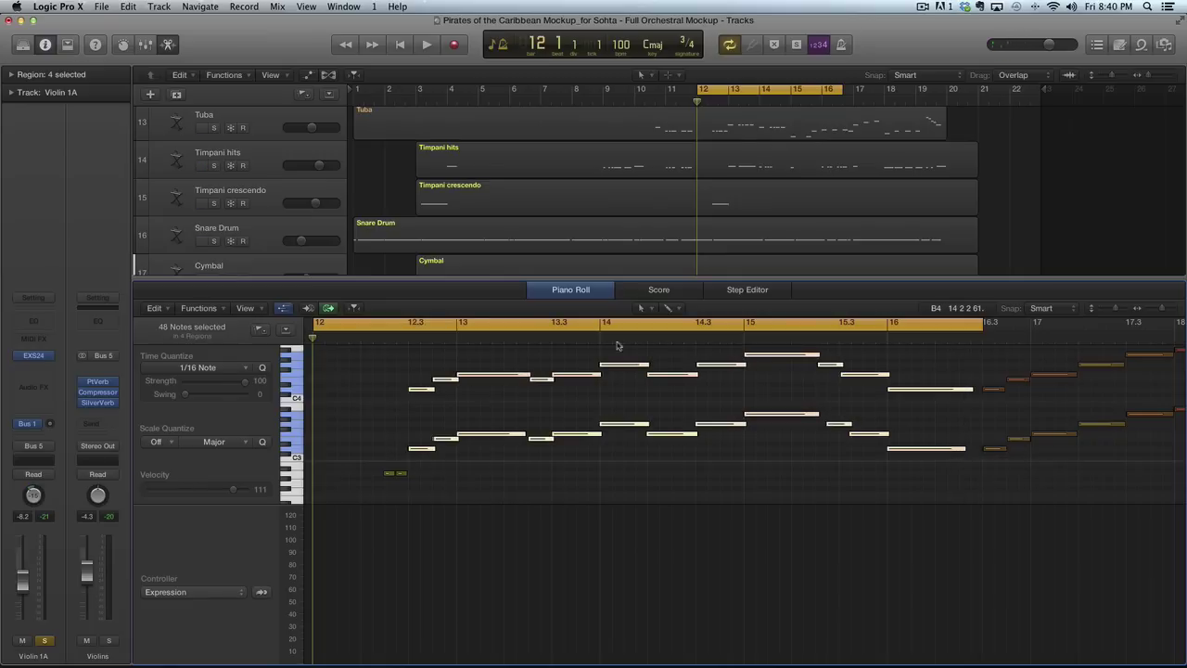
# Play back the lengthened violin notes from bar 12 to check the legato
pyautogui.press('super+Right')
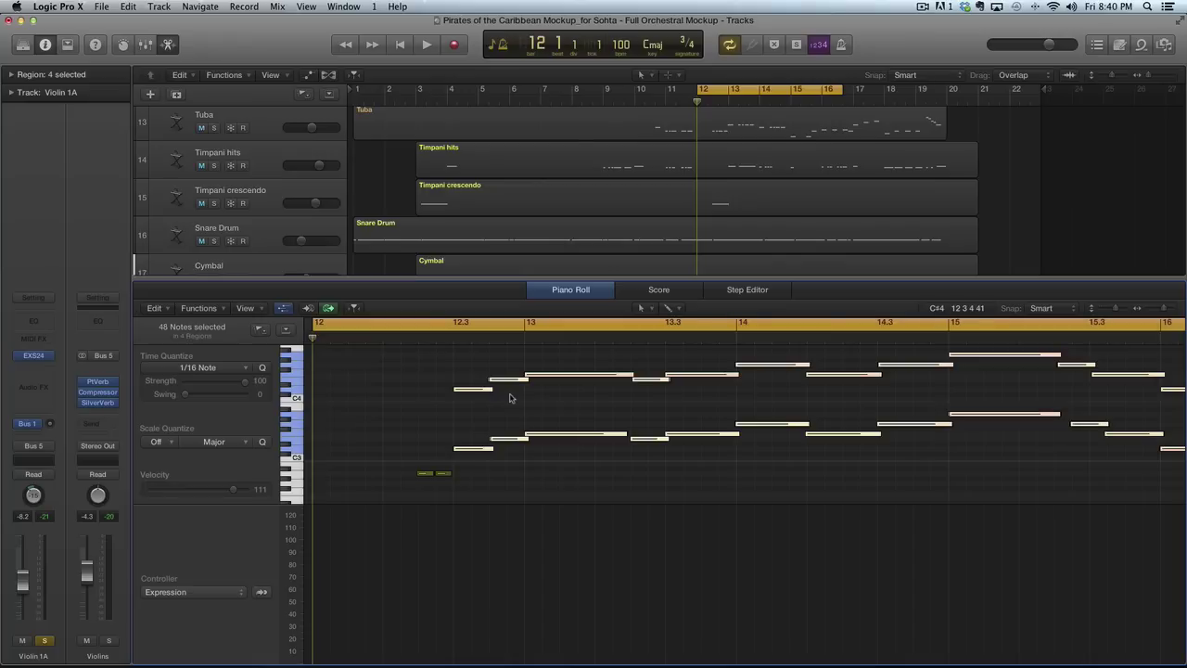
pyautogui.press('super+Right')
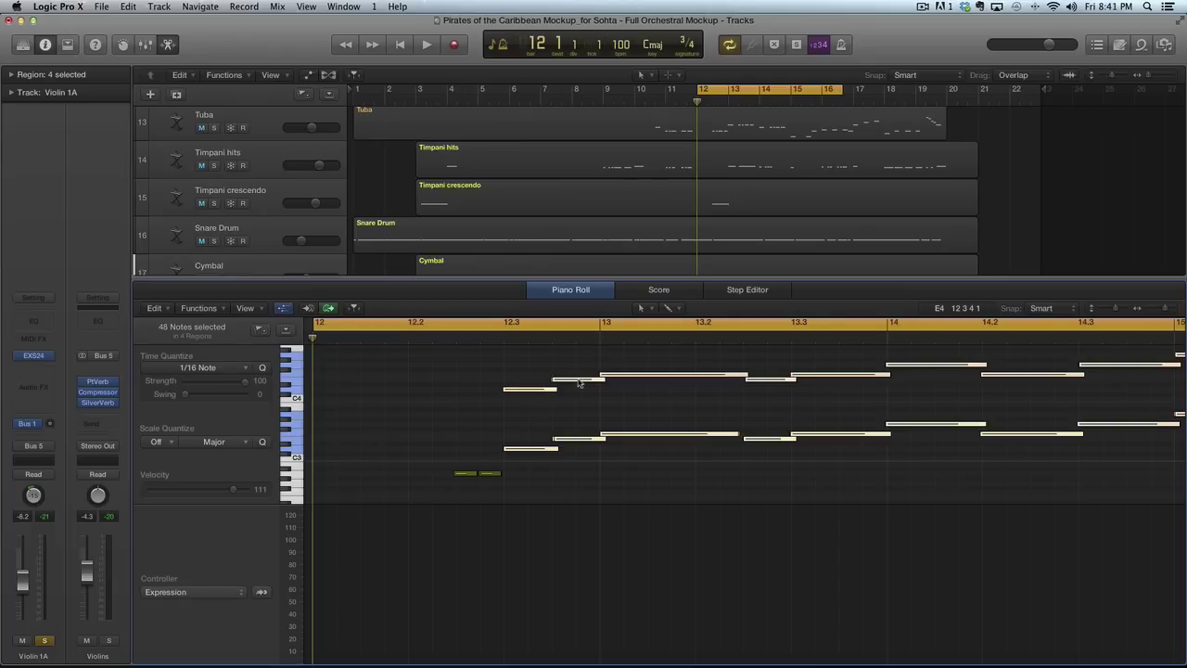
pyautogui.press('space')
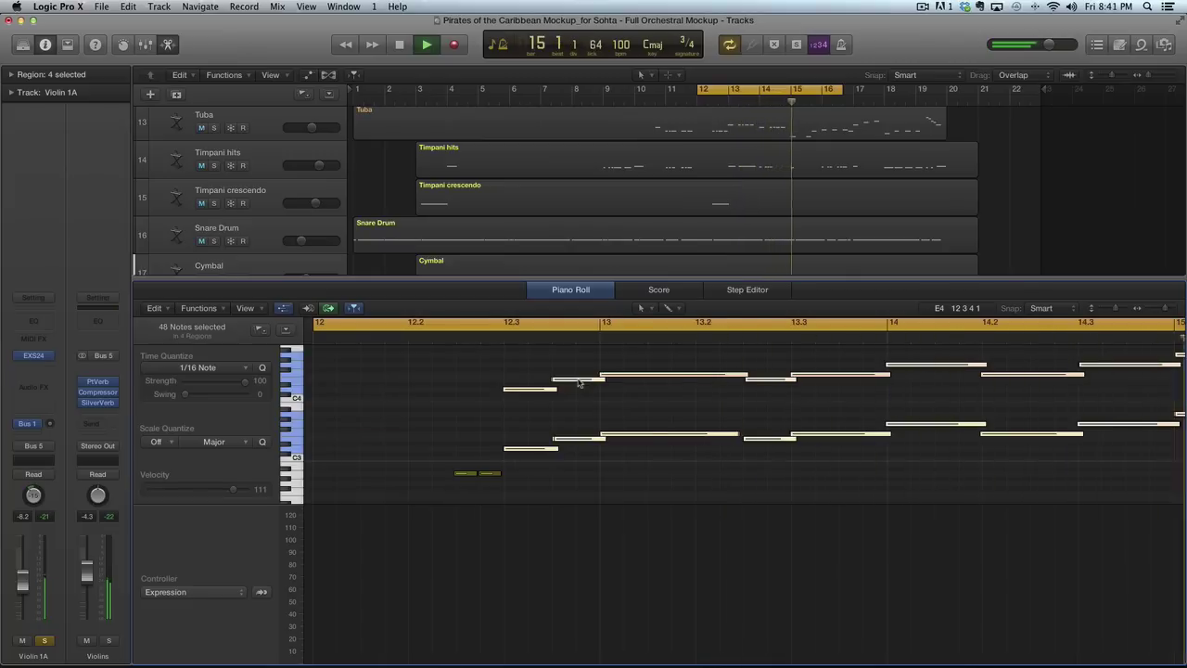
pyautogui.press('space')
# Move the two late lower-octave notes around beat 3 of bar 15 earlier to match the upper octave, and extend the second to bar 16
pyautogui.press('super+Right')
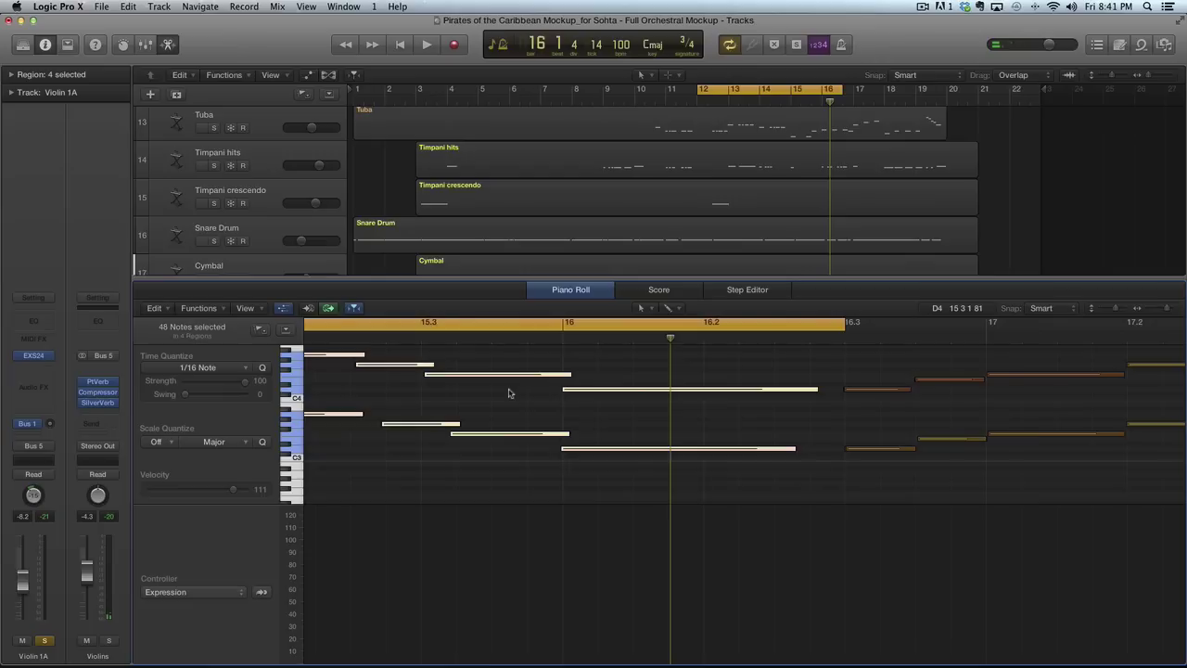
pyautogui.hscroll(-3, 482, 401)
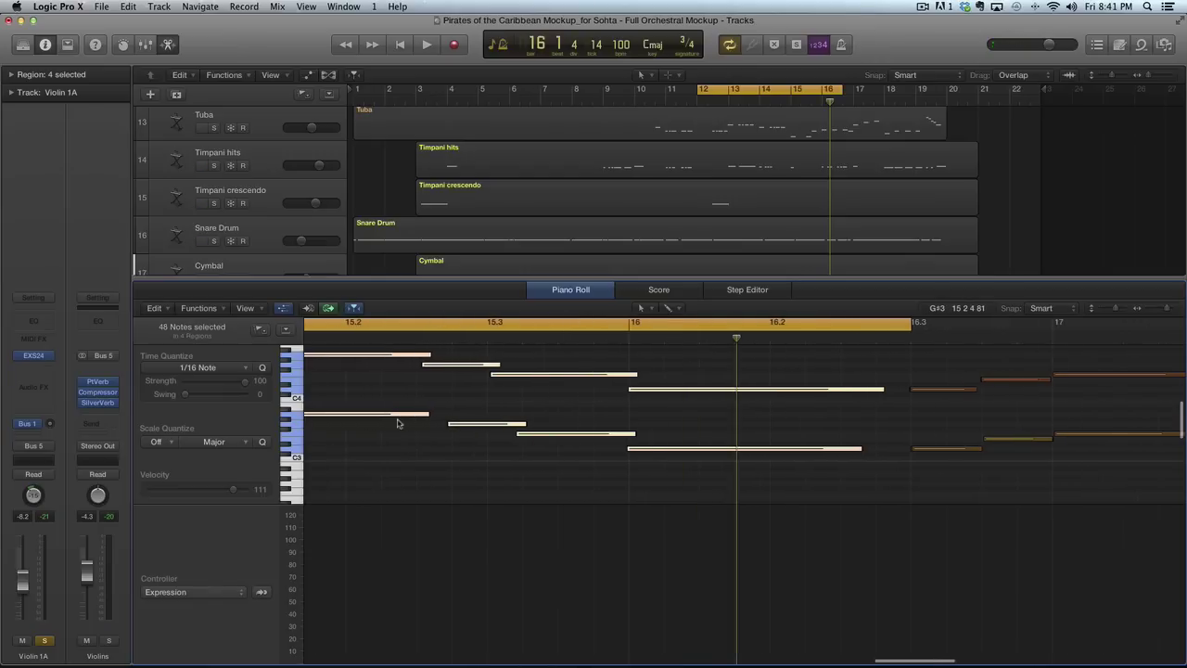
pyautogui.click(461, 410)
pyautogui.moveTo(461, 408); pyautogui.dragTo(528, 446)
pyautogui.hotkey('alt', 'Left')
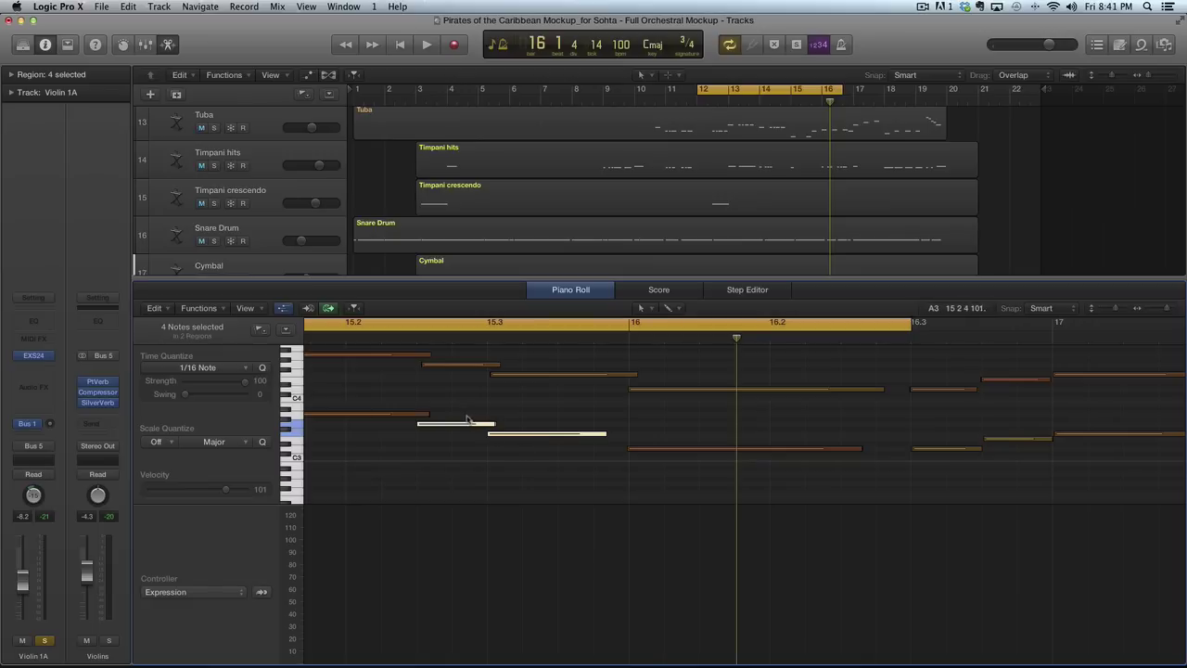
pyautogui.click(525, 418)
pyautogui.click(544, 433)
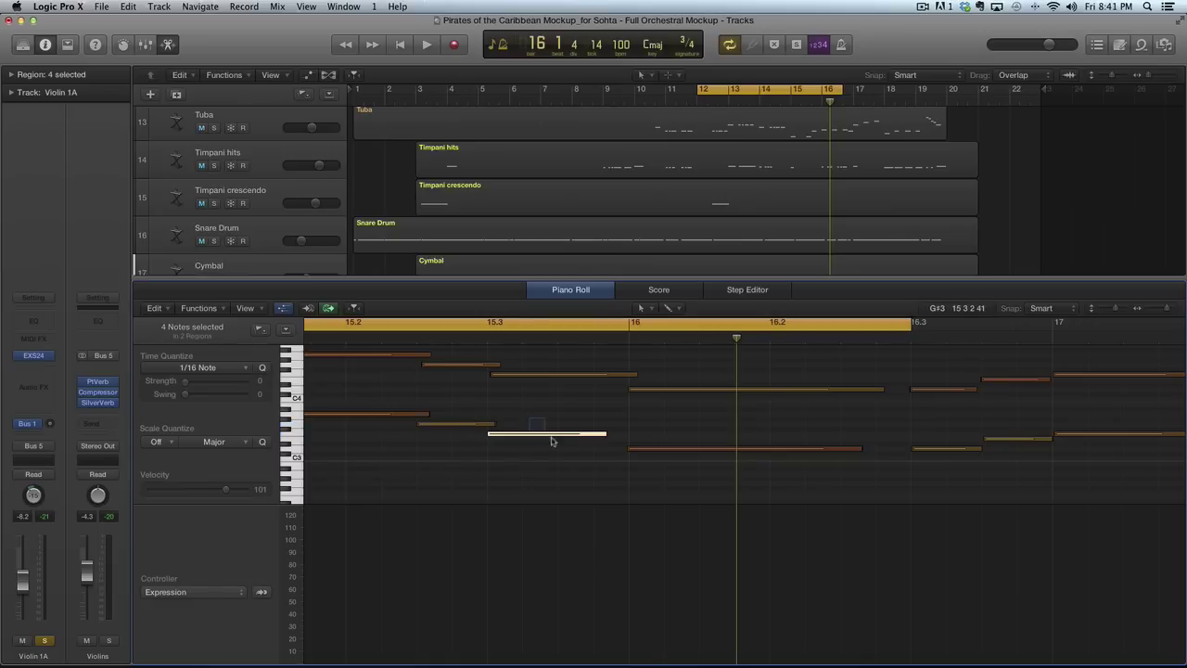
pyautogui.moveTo(608, 437); pyautogui.dragTo(631, 438)
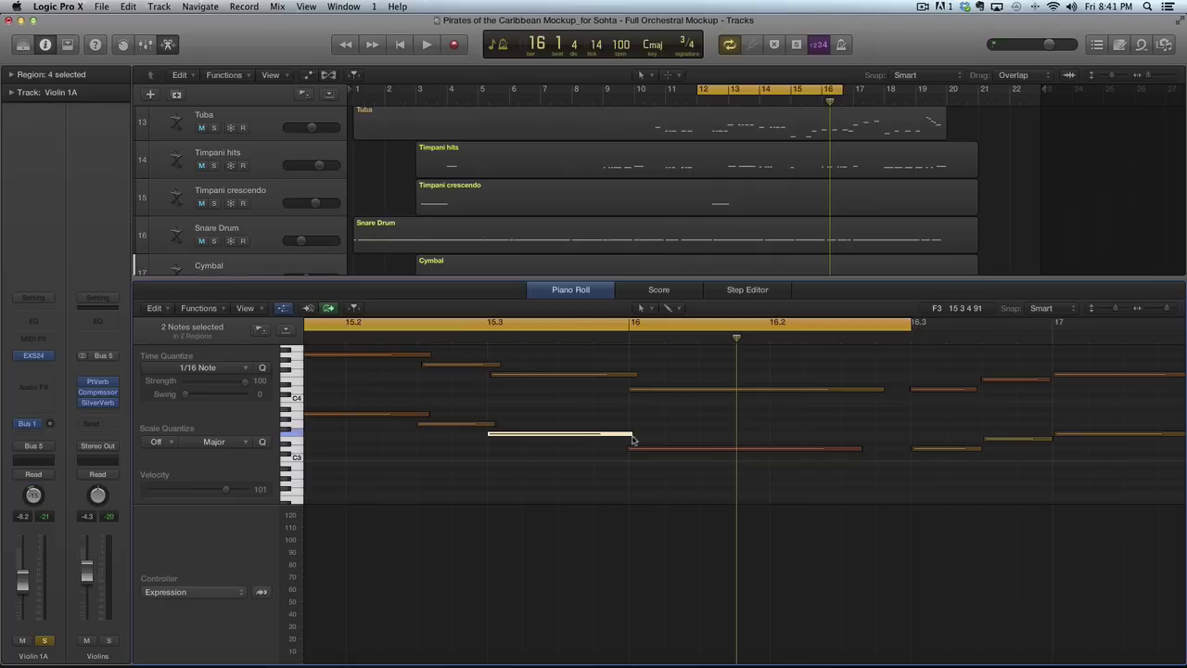
# Shorten the long violin notes at bar 13 in both octaves to leave a small gap, and play the passage back
pyautogui.press('super+Left')
pyautogui.hscroll(-5, 634, 440)
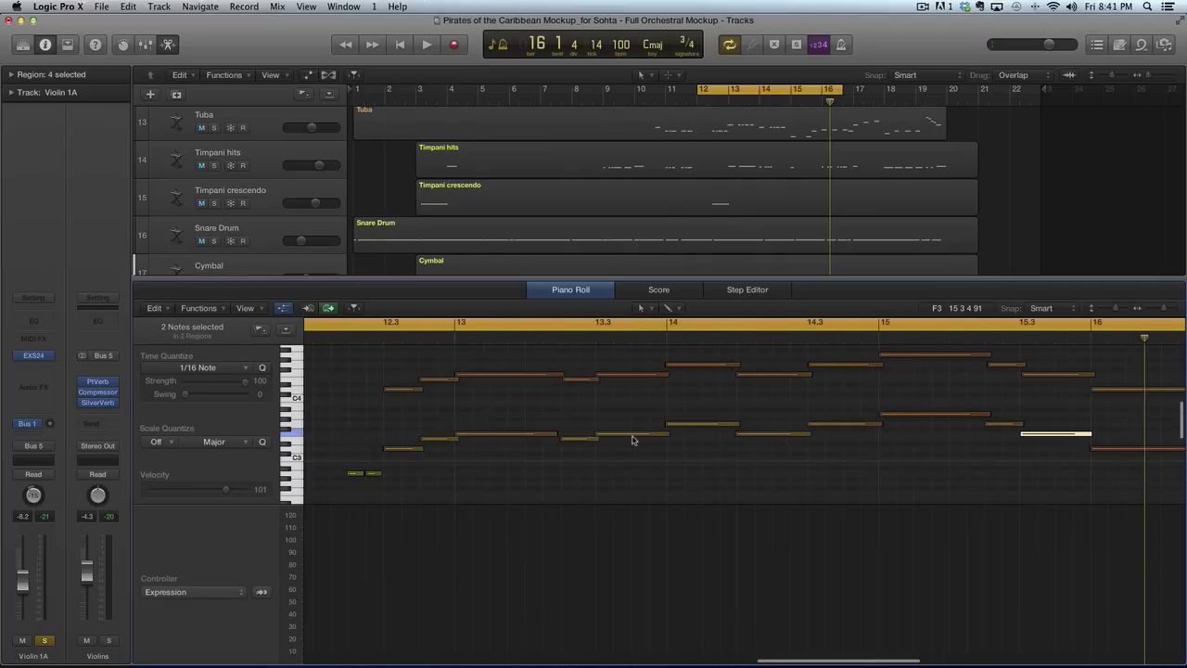
pyautogui.moveTo(517, 457); pyautogui.dragTo(514, 360)
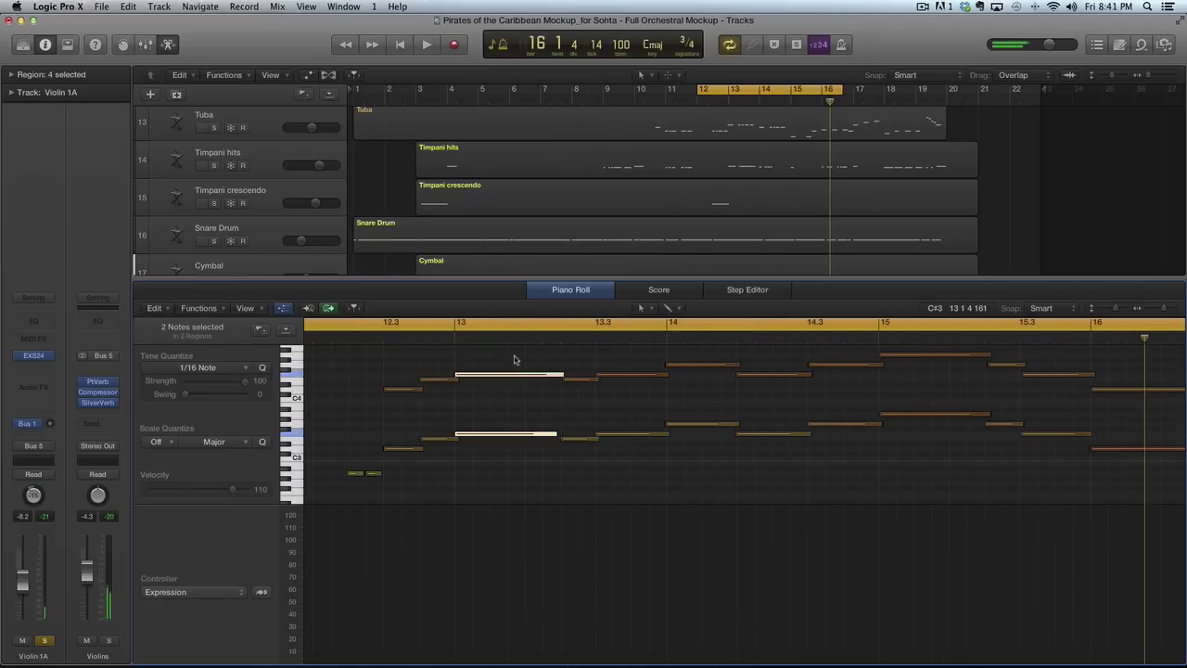
pyautogui.hotkey('alt', 'shift', 'Left')
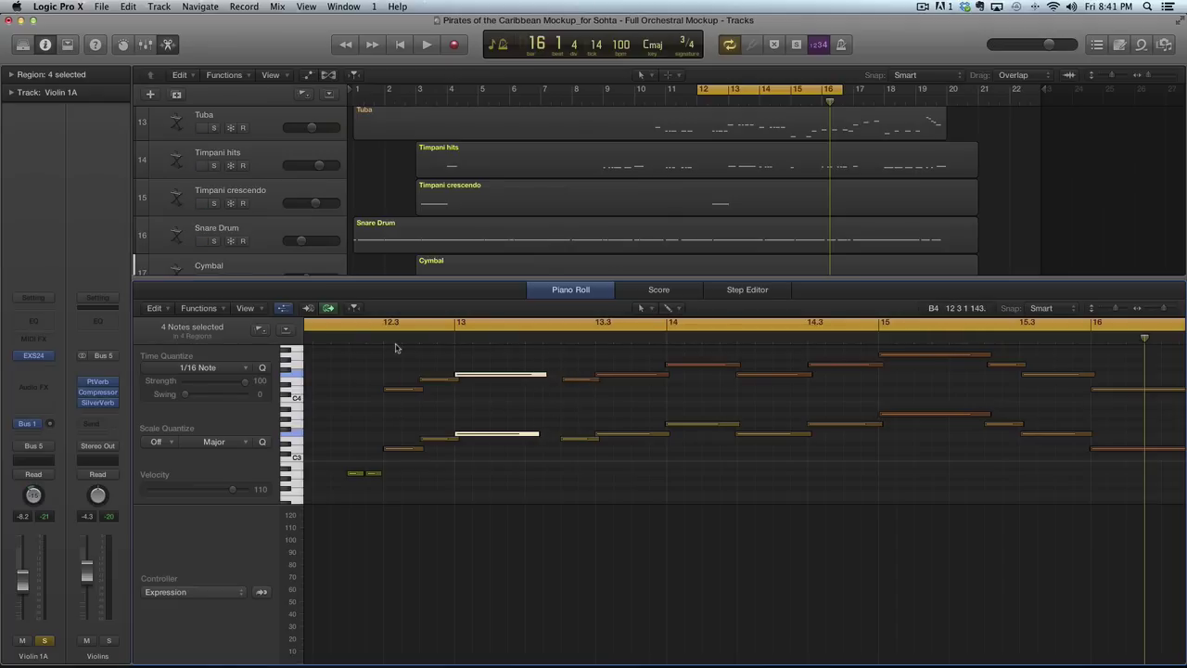
pyautogui.press('space')
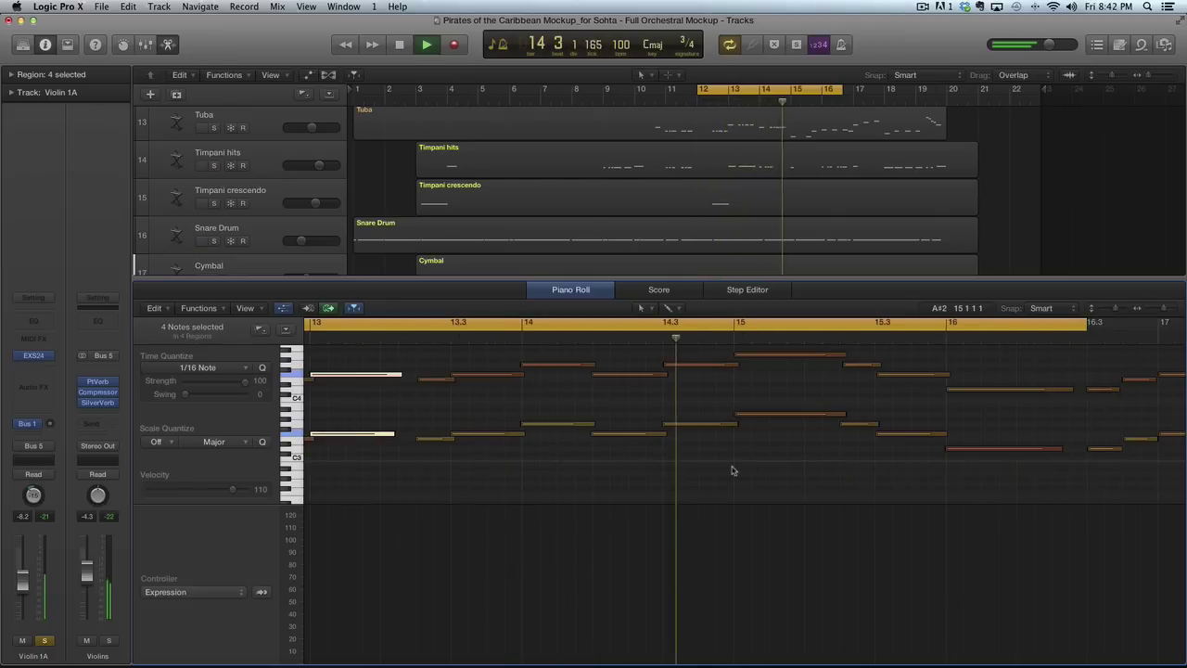
pyautogui.scroll(2, 732, 470)
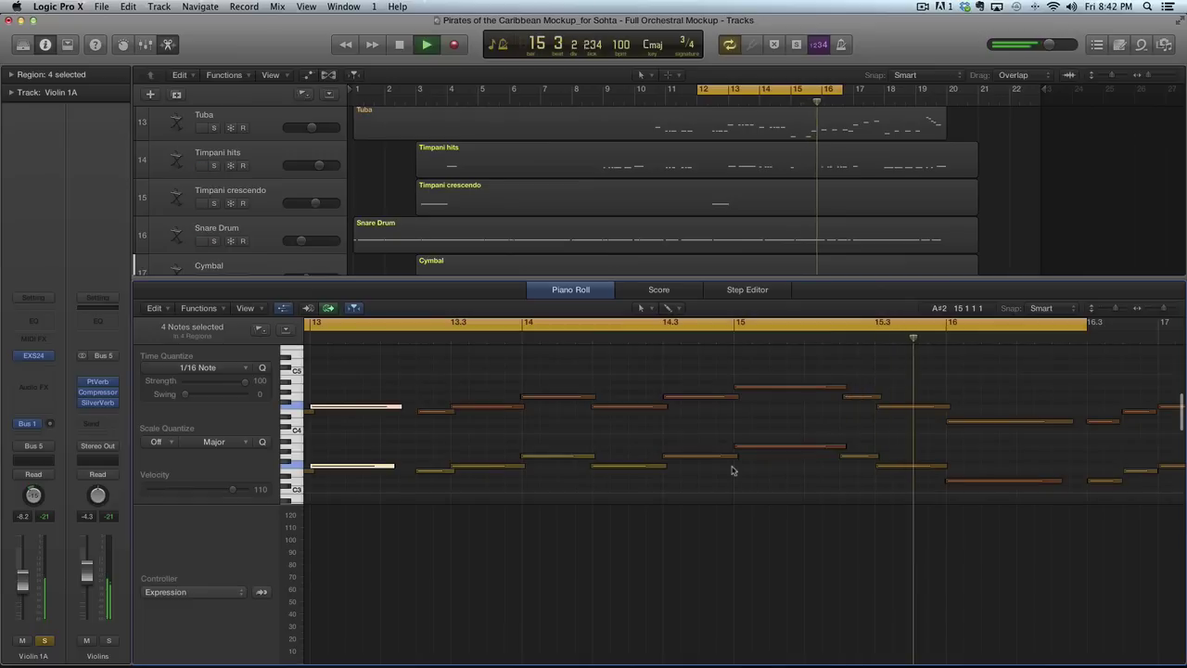
pyautogui.press('space')
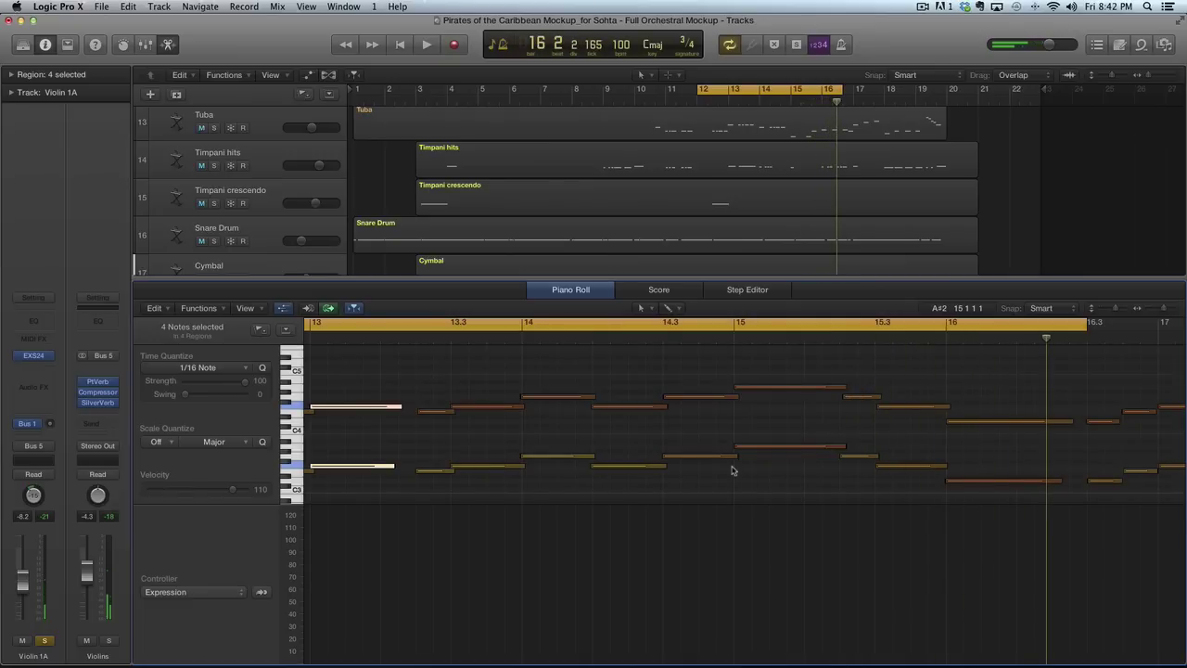
# Close the note editor and group Violin 1A, 1B, 2A and 2B into a summing track stack
pyautogui.press('e')
pyautogui.click(267, 326)
pyautogui.keyDown('shift'); pyautogui.click(267, 434); pyautogui.keyUp('shift')
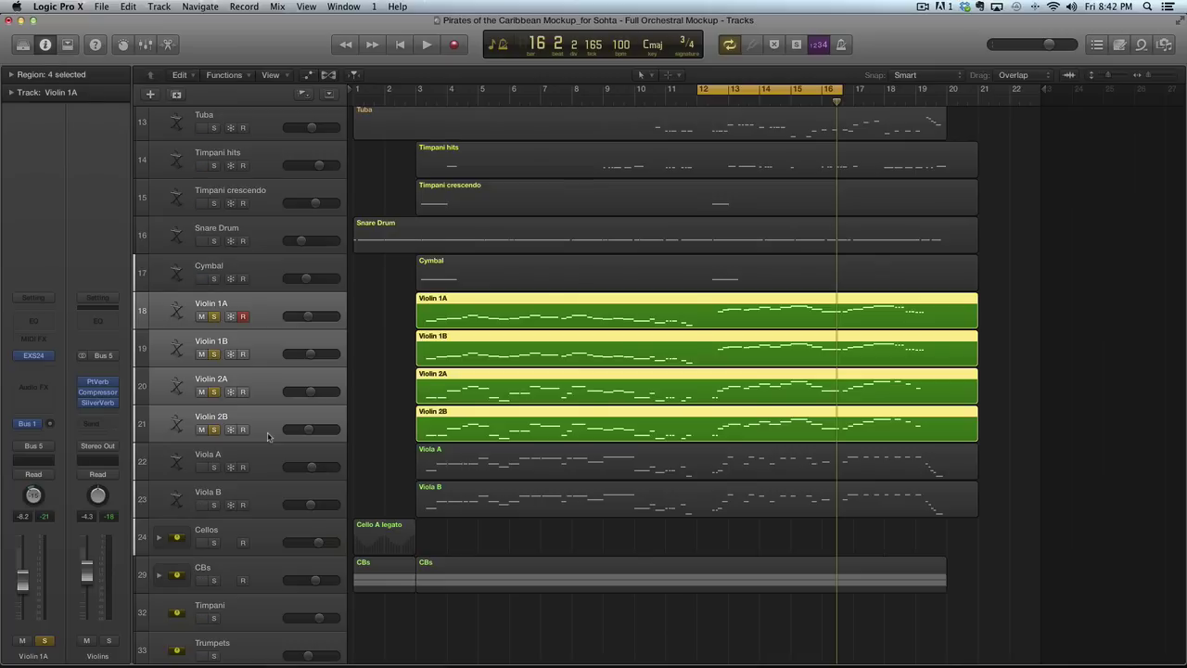
pyautogui.press('super+shift+d')
pyautogui.press('Return')
# Draw an Expression curve in the Violin 1A region from 82 at bar 12 beat 3, peaking about 116 near bar 15, down to 71
pyautogui.click(731, 348)
pyautogui.doubleClick(732, 348)
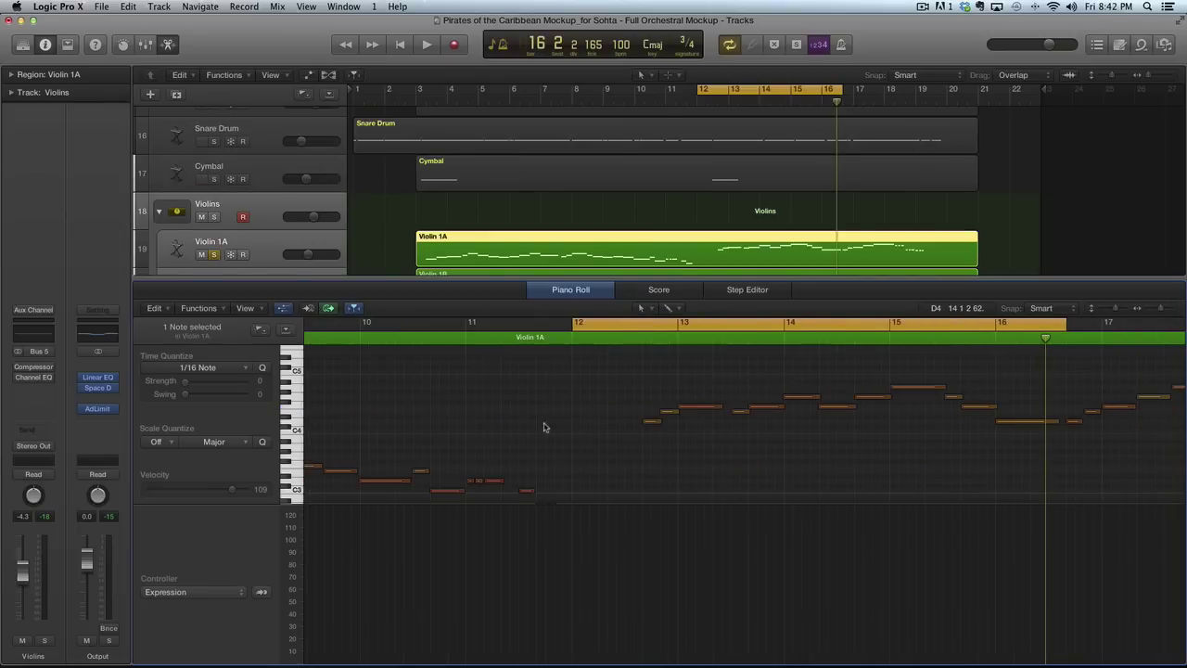
pyautogui.scroll(-3, 717, 455)
pyautogui.hscroll(2, 717, 456)
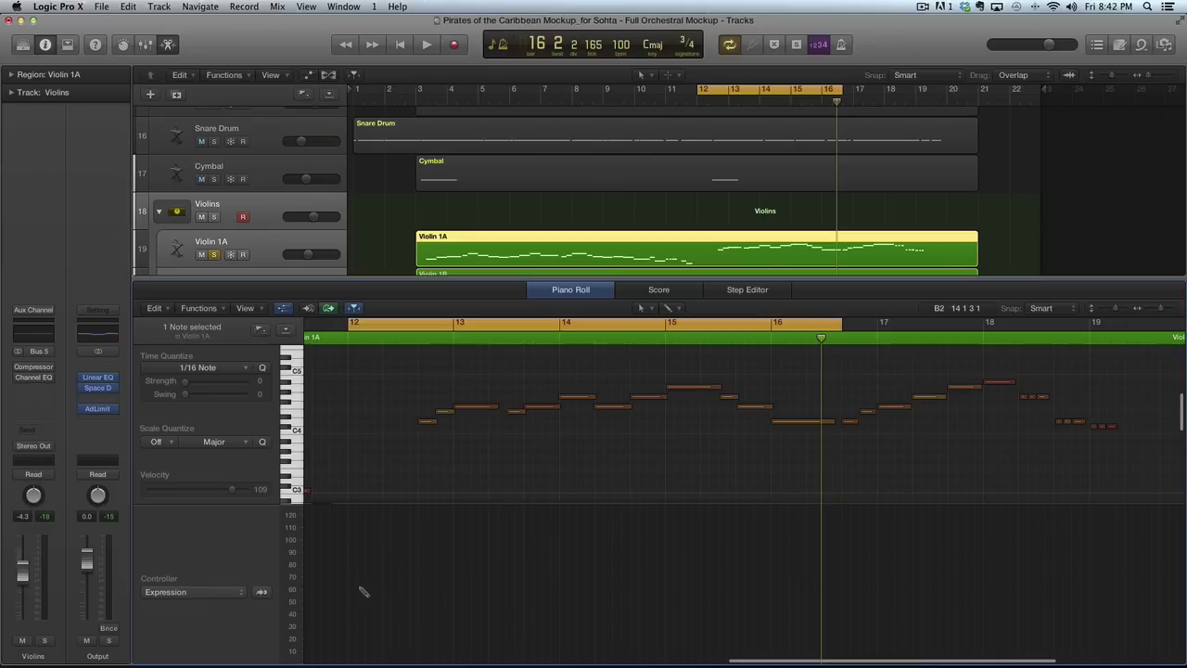
pyautogui.moveTo(416, 565)
pyautogui.mouseDown()
pyautogui.moveTo(470, 540)
pyautogui.moveTo(610, 542)
pyautogui.moveTo(685, 521)
pyautogui.moveTo(844, 577)
pyautogui.mouseUp()
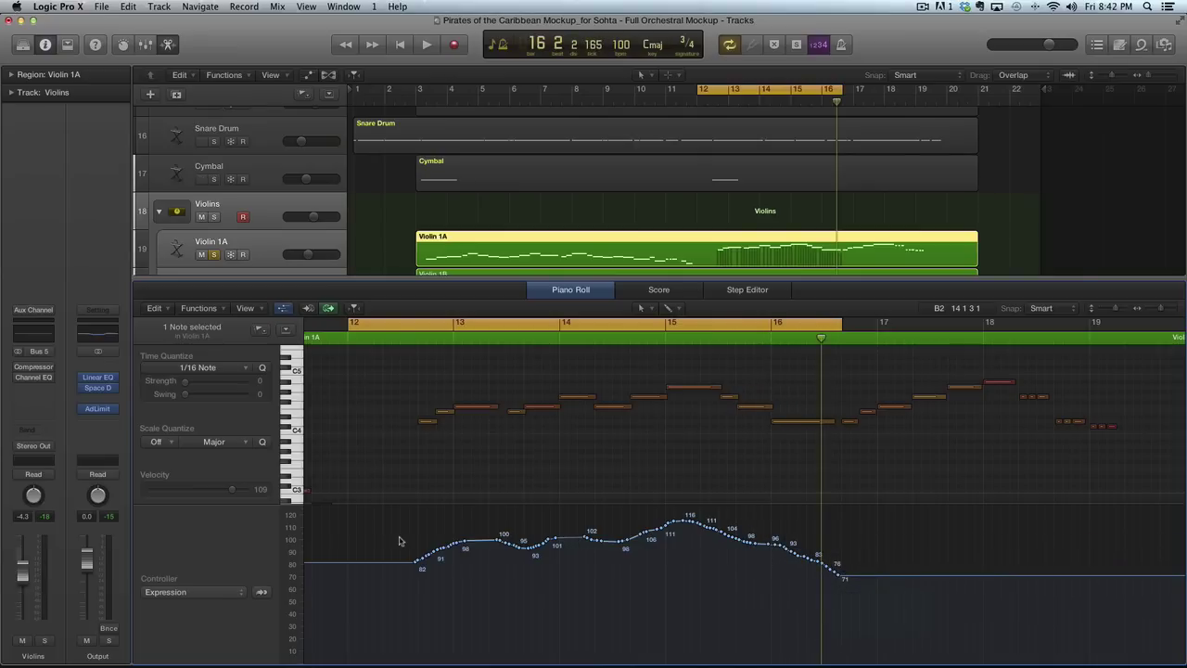
# Copy the Violin 1A region onto the Violins stack track and delete the copy's notes, keeping only the Expression data
pyautogui.press('e')
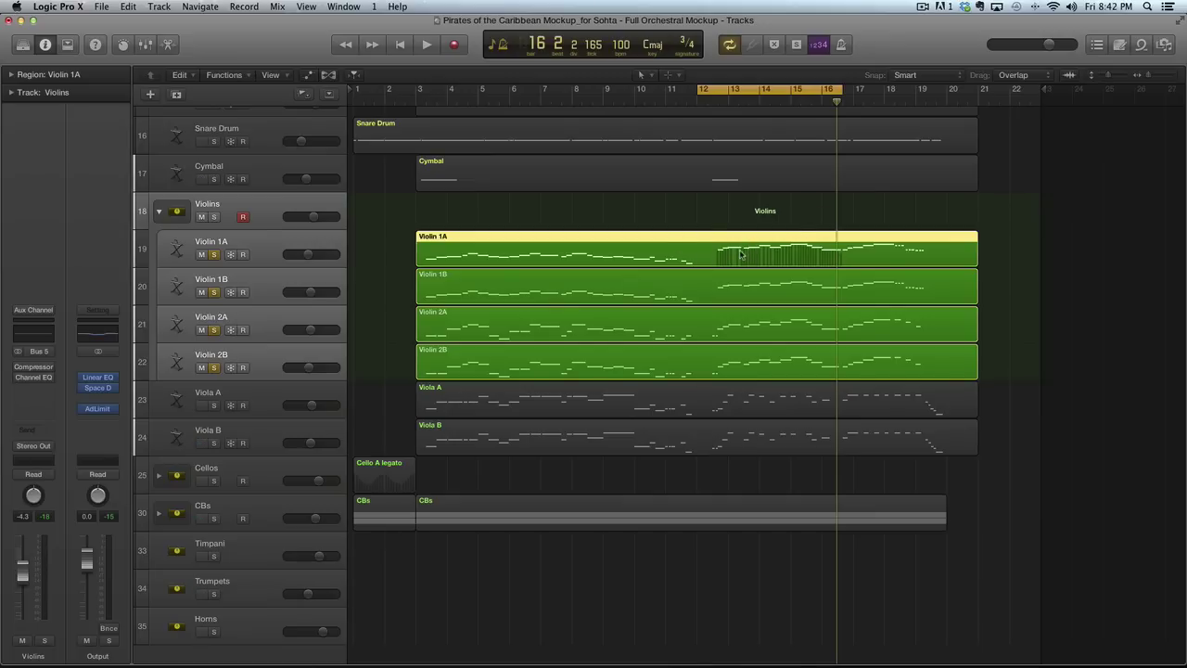
pyautogui.moveTo(779, 245)
pyautogui.mouseDown()
pyautogui.moveTo(768, 217)
pyautogui.moveTo(760, 243)
pyautogui.mouseUp()
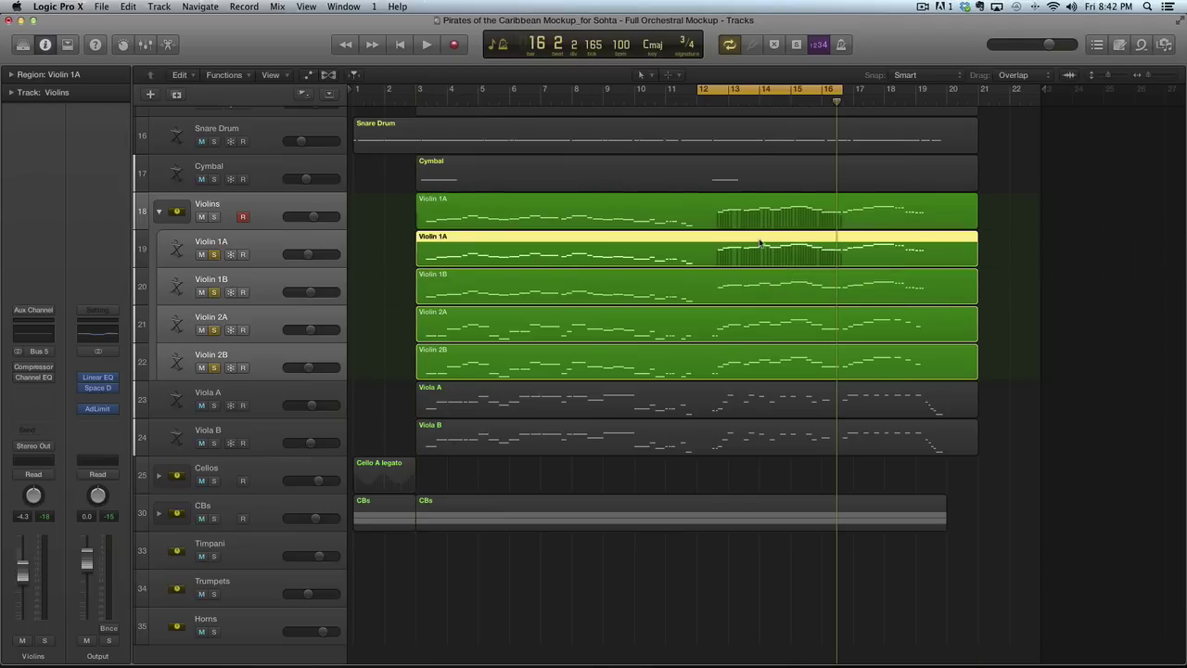
pyautogui.doubleClick(760, 213)
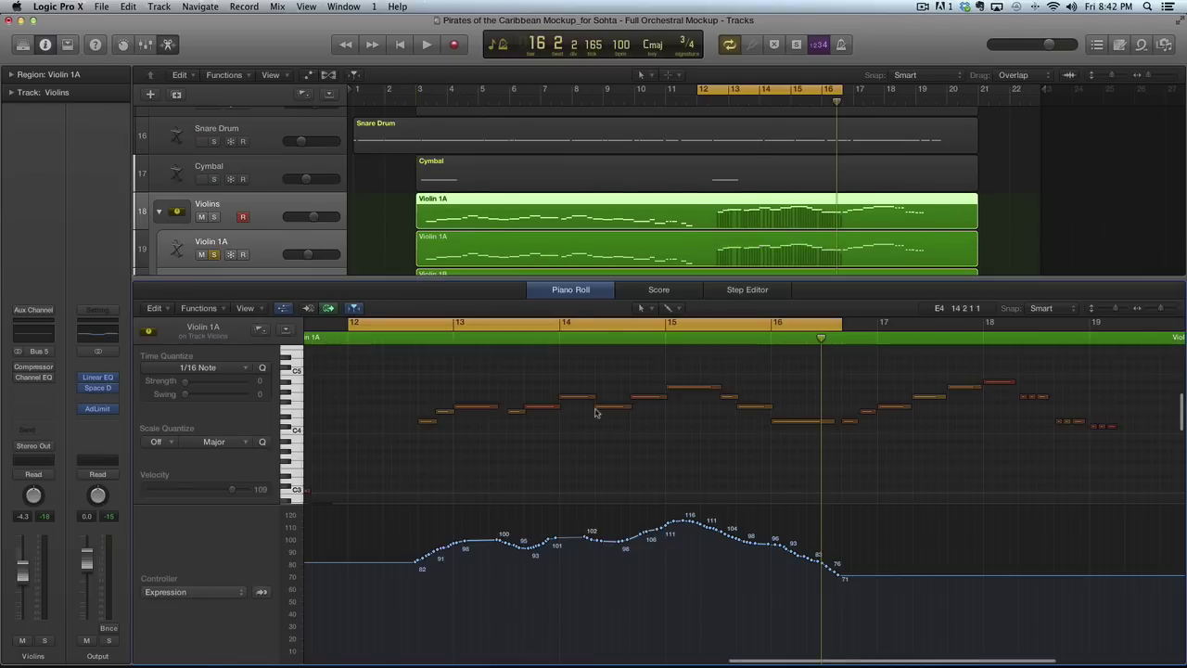
pyautogui.press('p')
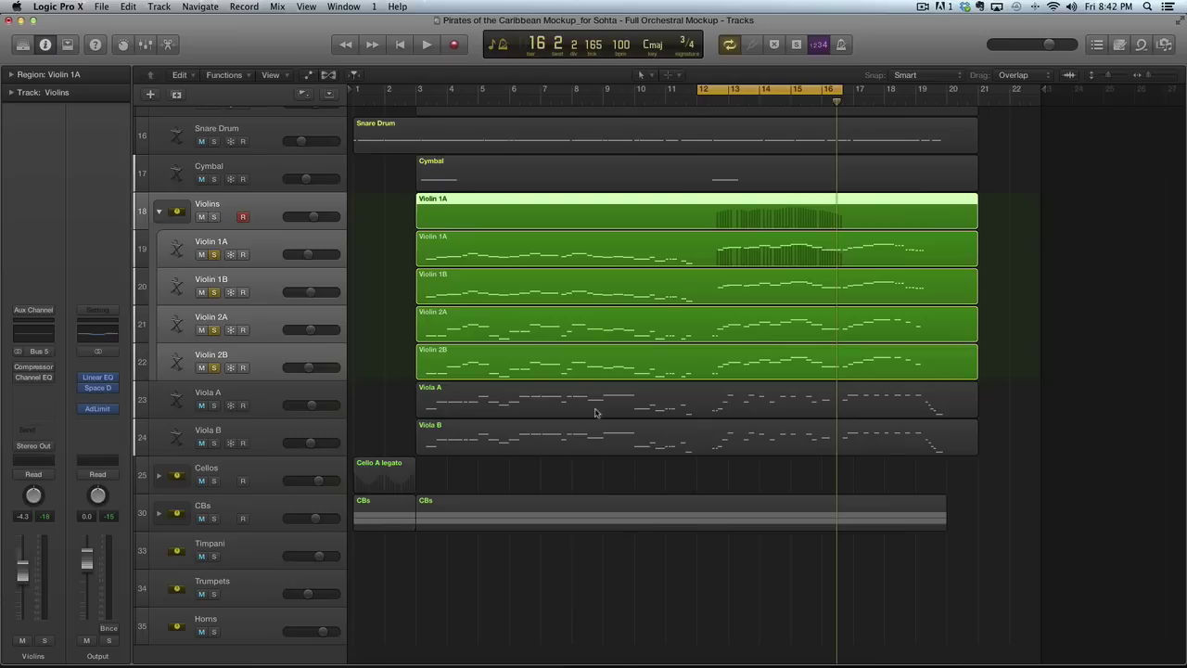
# Delete the Expression curve from the original Violin 1A region inside the stack, leaving its notes, and close the editor
pyautogui.doubleClick(733, 254)
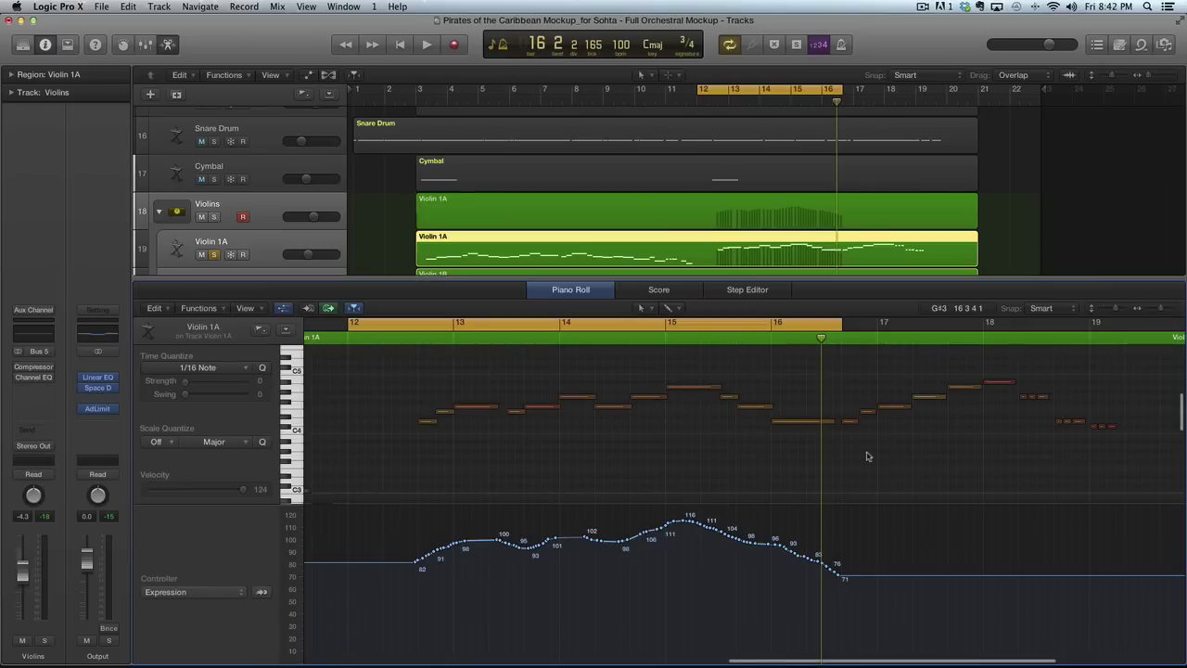
pyautogui.moveTo(889, 518); pyautogui.dragTo(357, 620)
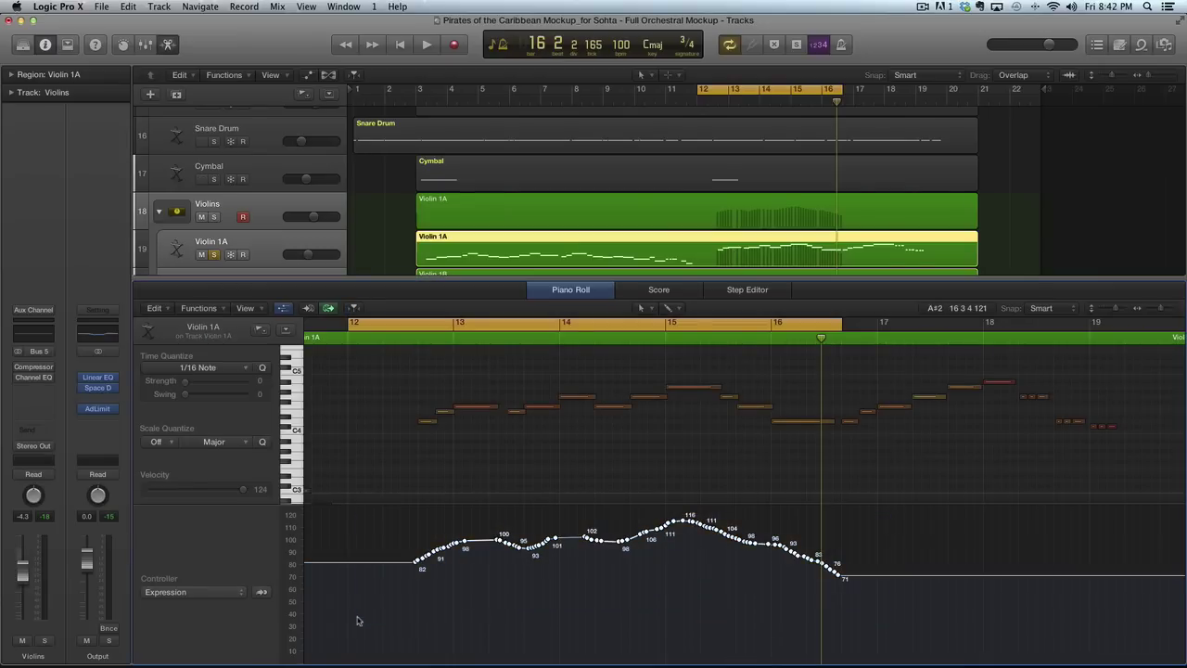
pyautogui.press('Delete')
pyautogui.hscroll(-10, 357, 620)
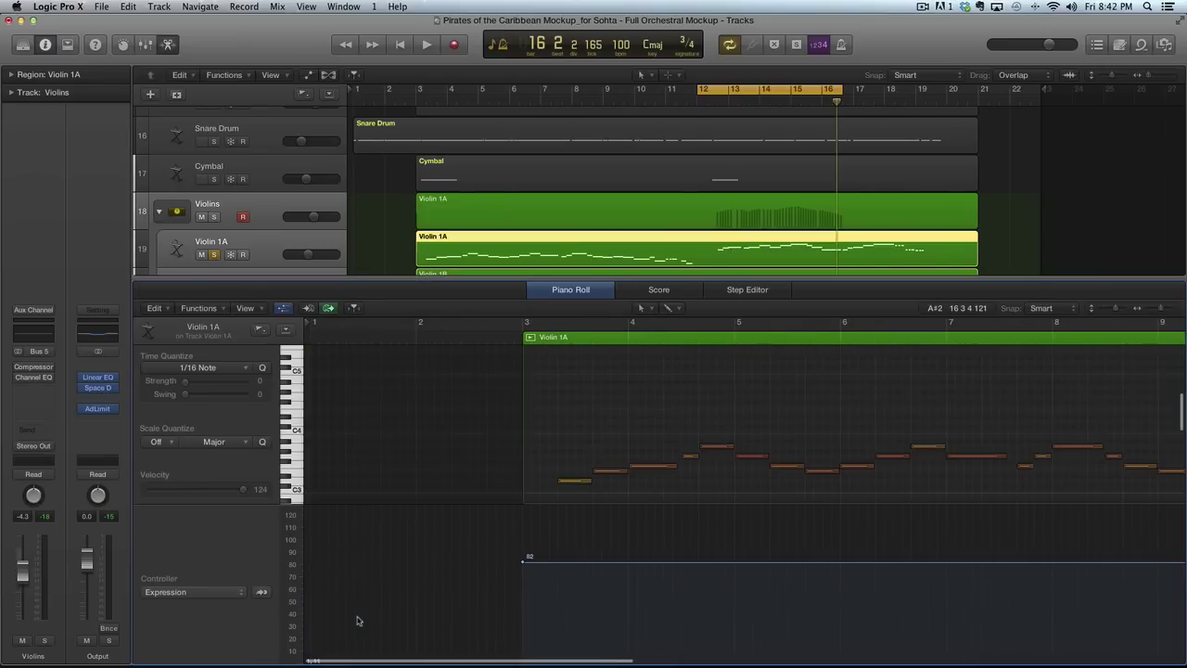
pyautogui.click(524, 563)
pyautogui.press('e')
pyautogui.press('o')
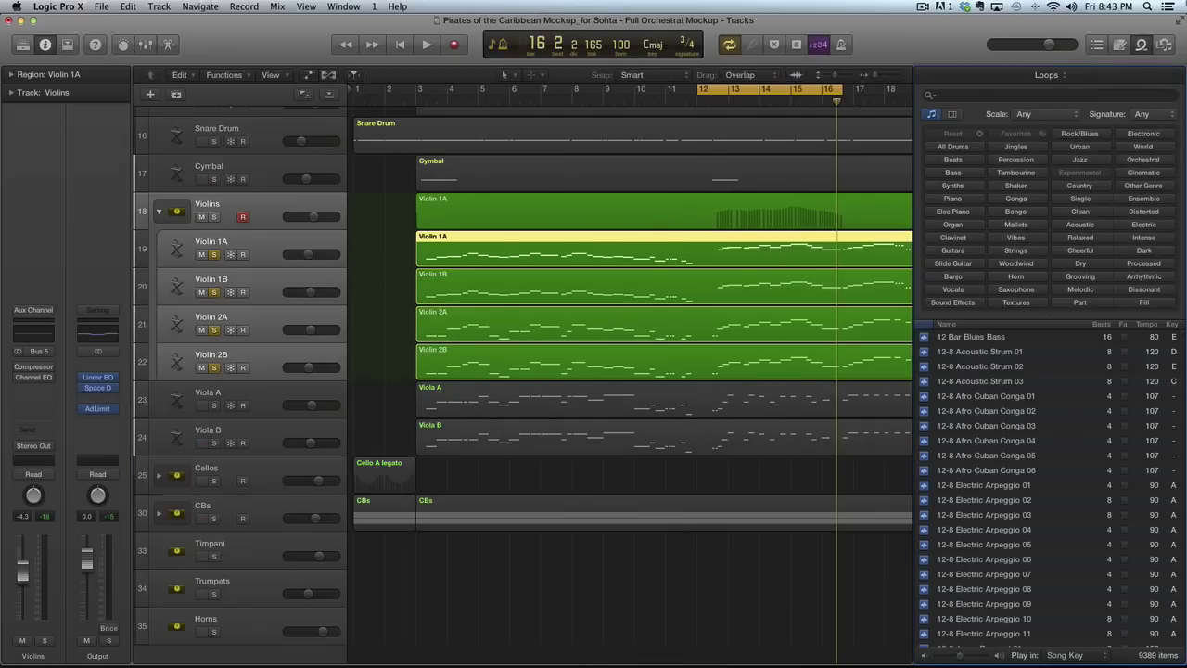
pyautogui.click(1145, 45)
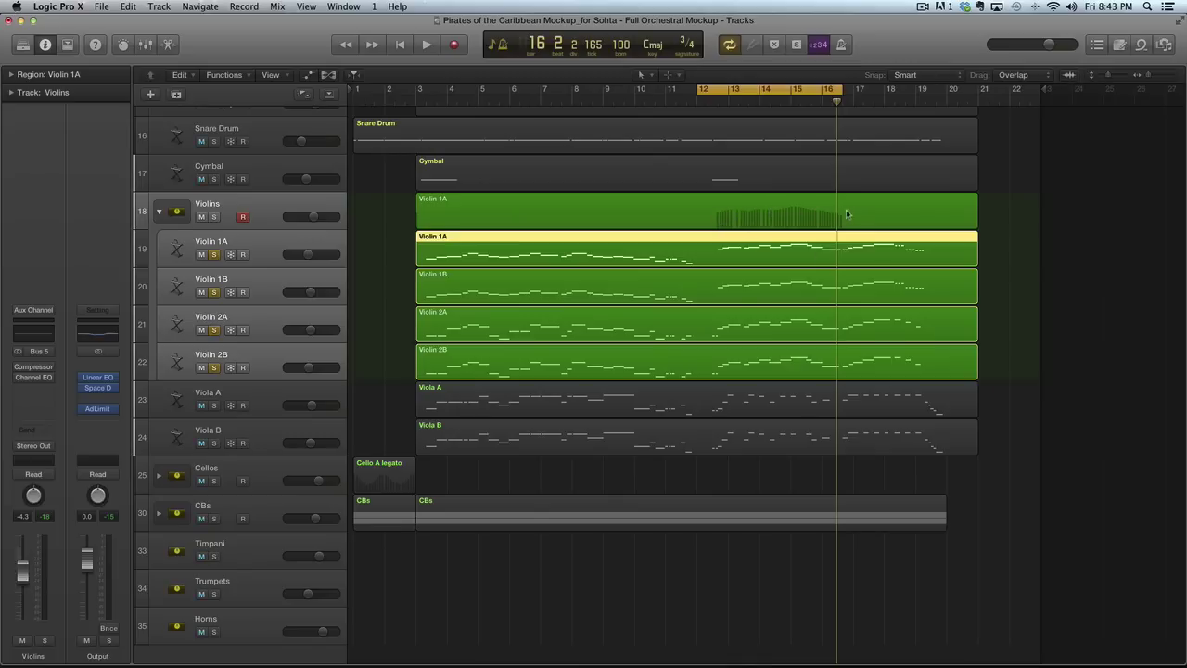
# Inspect the Expression curve in the Violins stack track's region and play back the passage from bar 12 to 16
pyautogui.click(772, 210)
pyautogui.press('p')
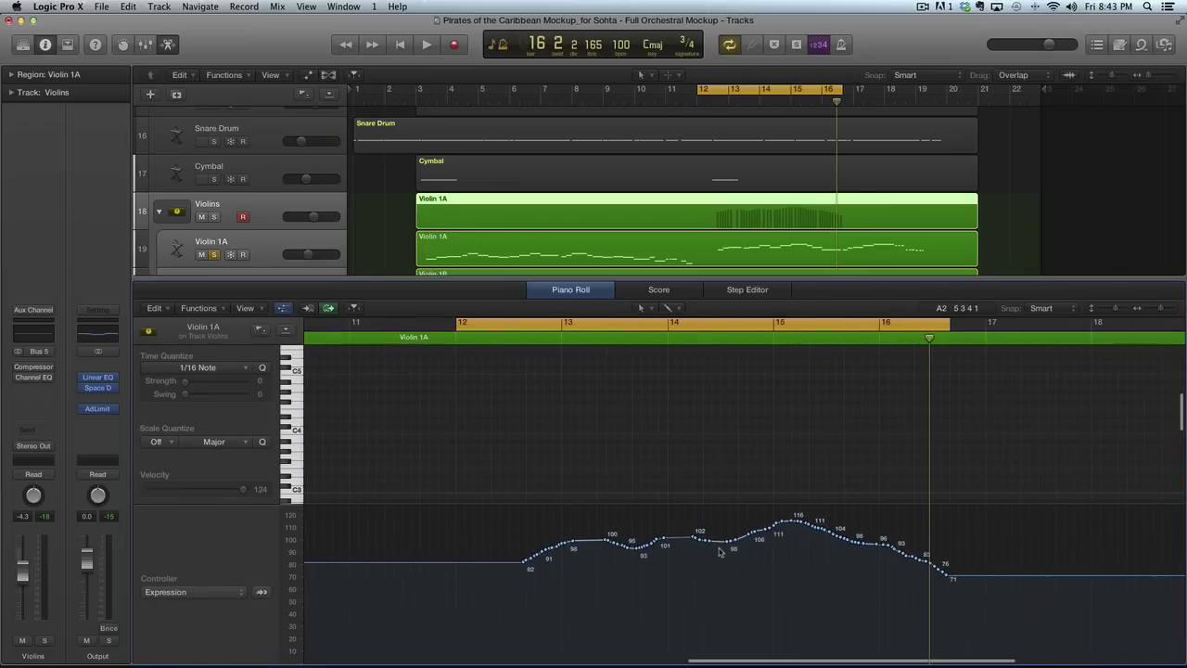
pyautogui.press('p')
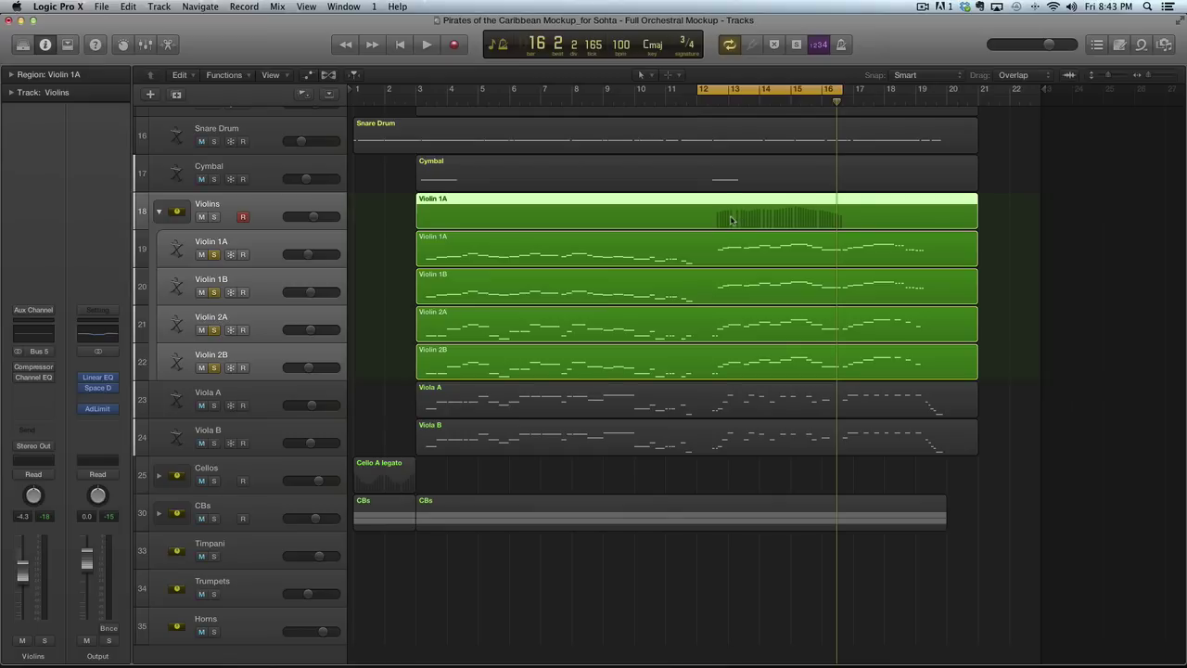
pyautogui.press('space')
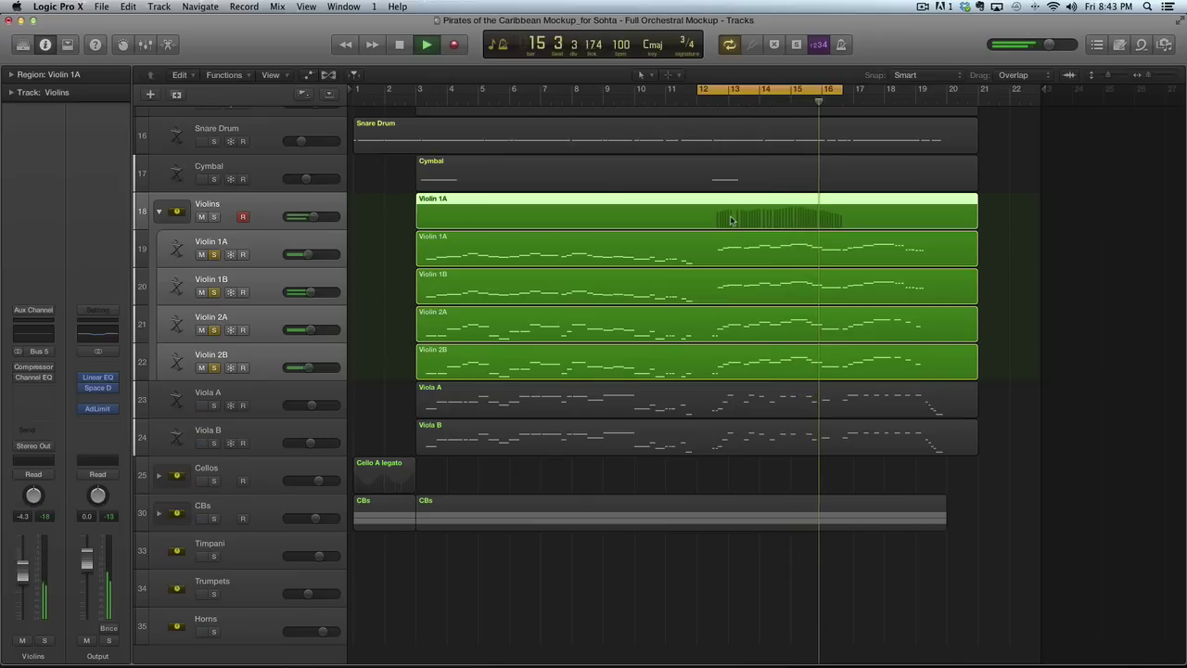
pyautogui.press('space')
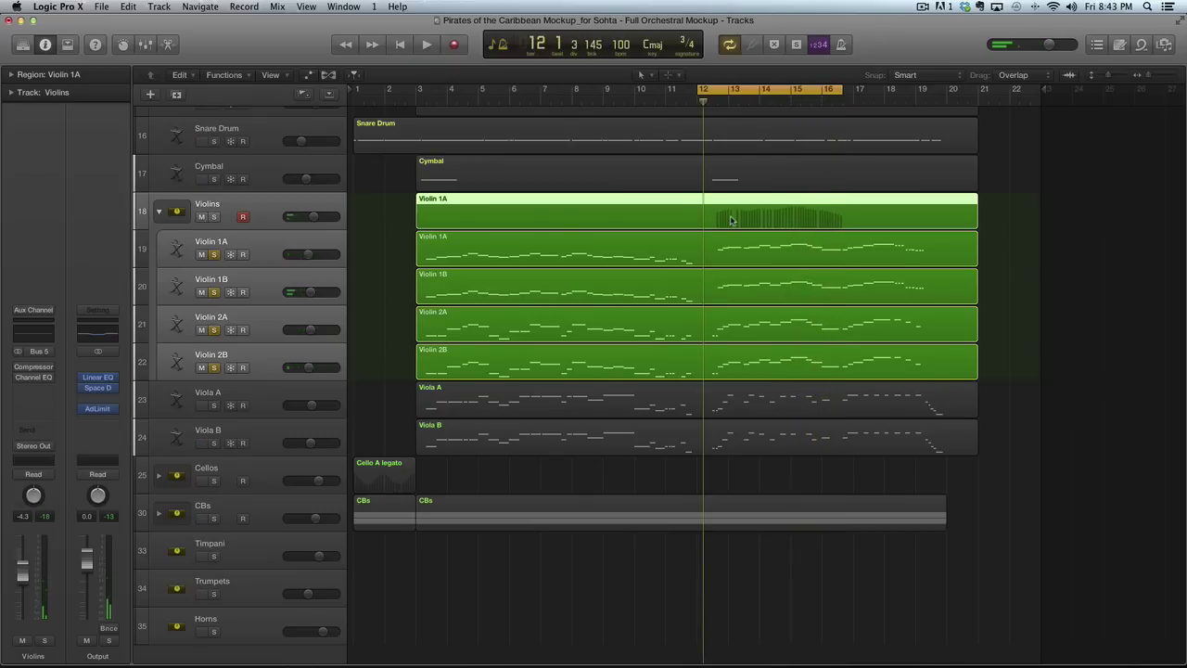
# Delete the Expression region from the Violins stack track and play the passage without it for comparison
pyautogui.click(1024, 206)
pyautogui.click(933, 212)
pyautogui.press('Delete')
pyautogui.press('space')
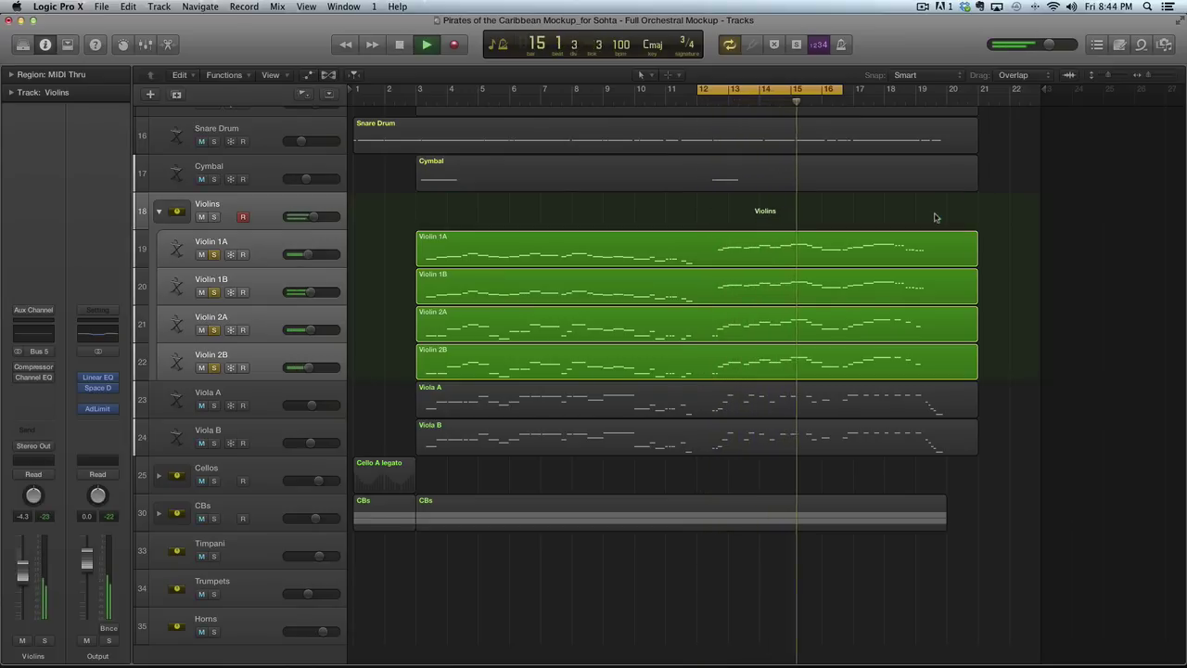
pyautogui.press('space')
# Undo the deletion of the Violins stack track's Expression region and play the passage again
pyautogui.hotkey('shift', 'r')
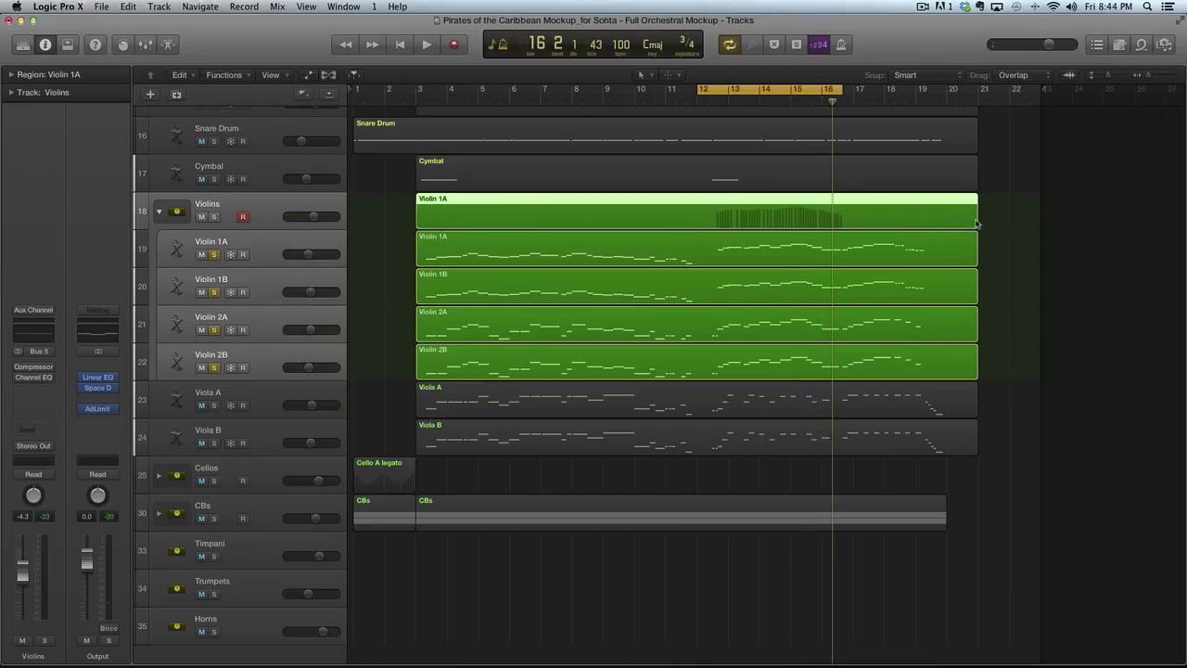
pyautogui.press('space')
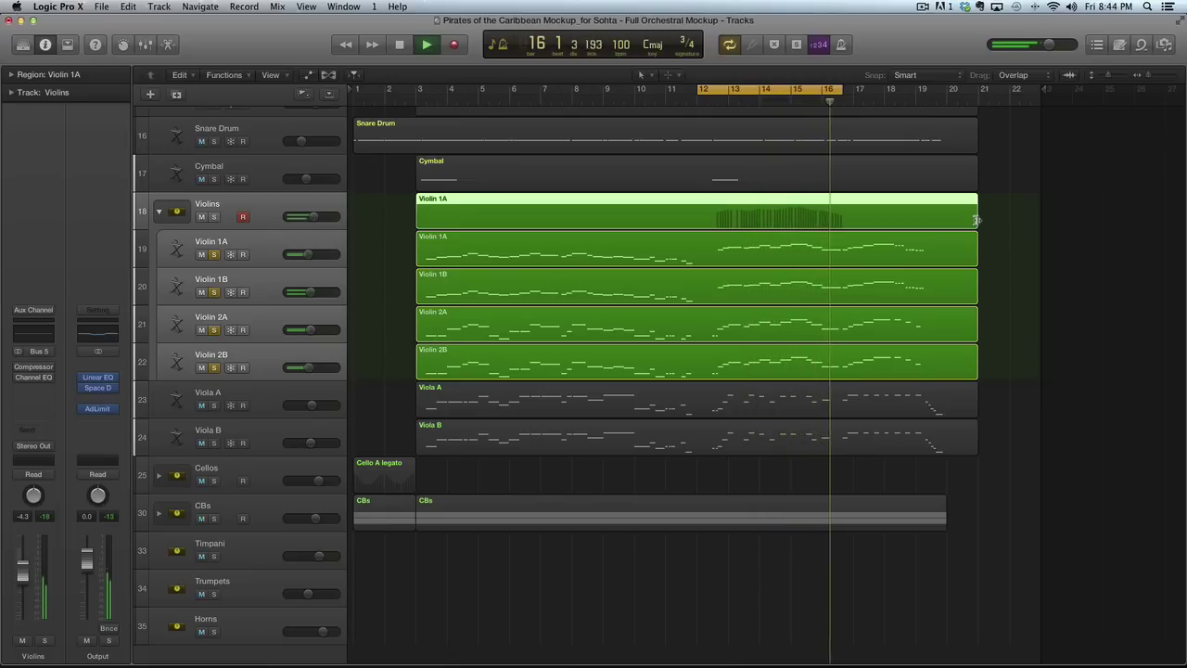
pyautogui.press('space')
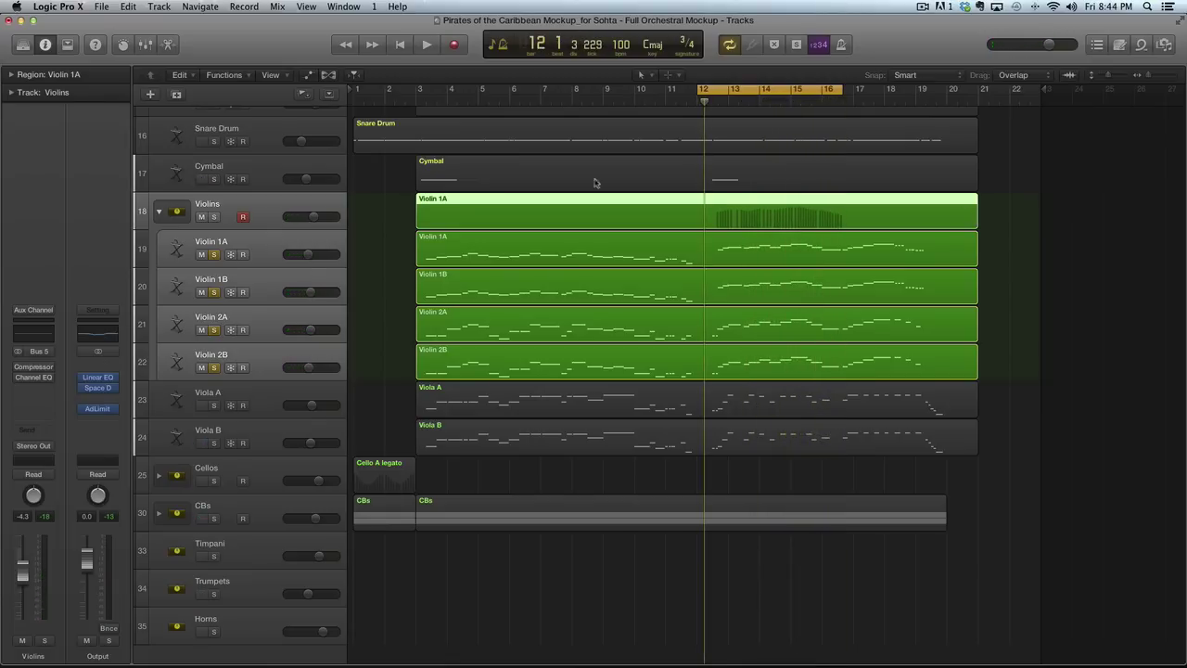
# Collapse the Violins stack to its main track and clear the region selection
pyautogui.click(158, 211)
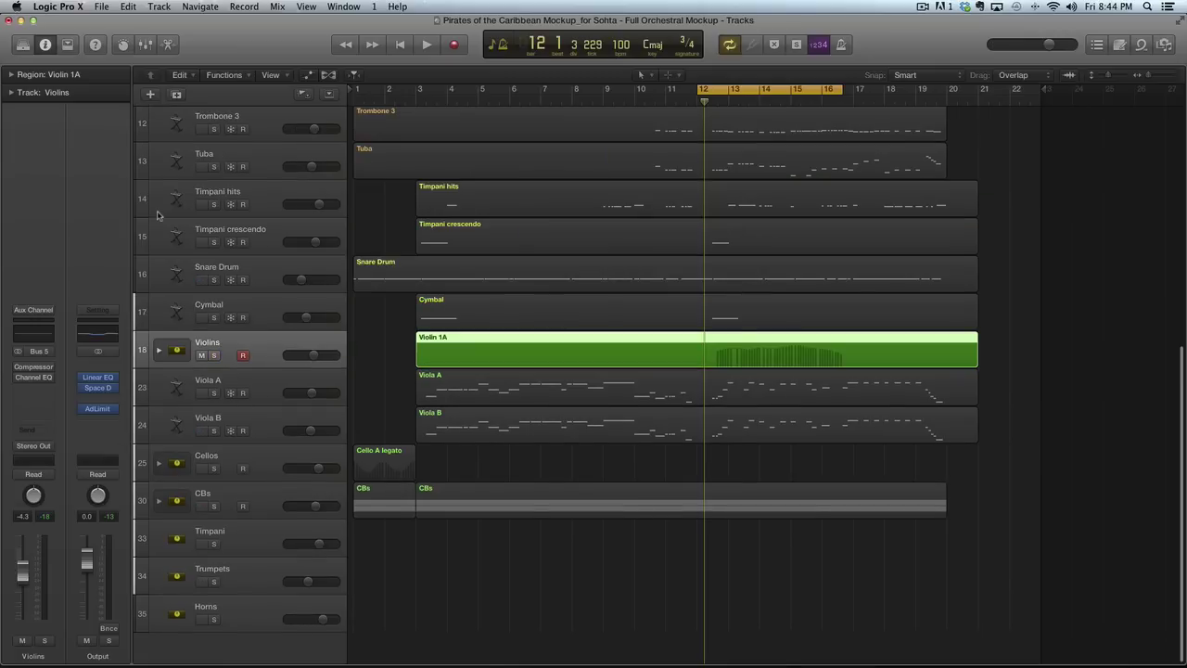
pyautogui.click(1016, 365)
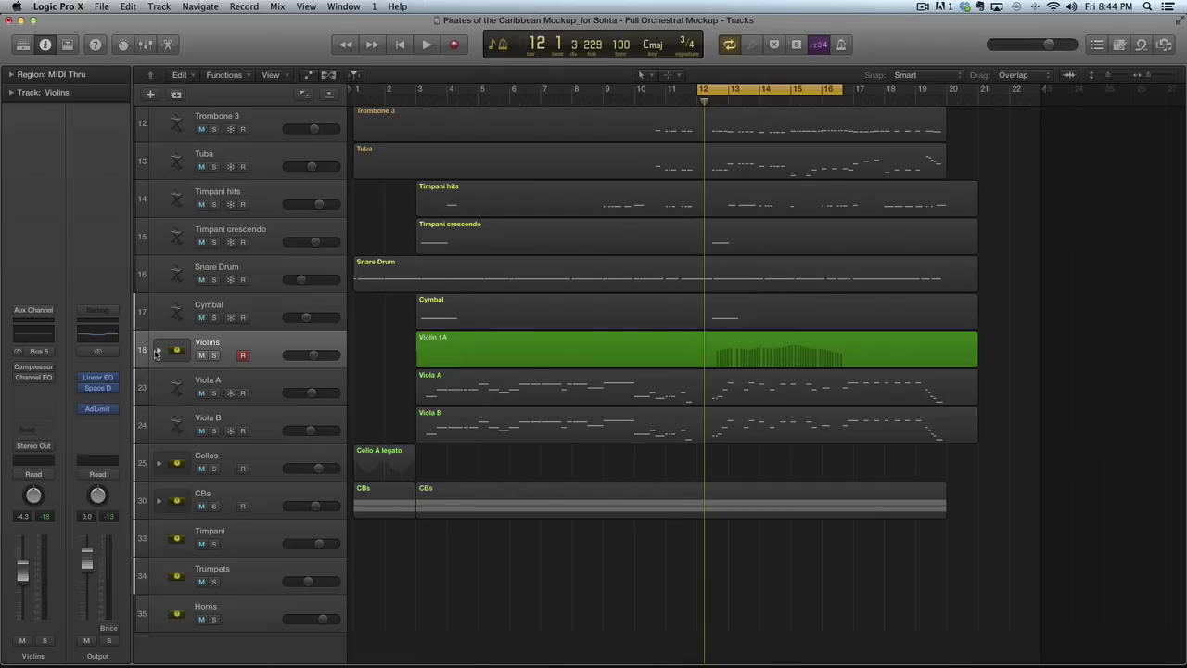
# Switch to Finder and open the project Pirates of the Caribbean Mockup_for Sohta_v2.logicx, closing the current project without saving
pyautogui.press('super+Tab')
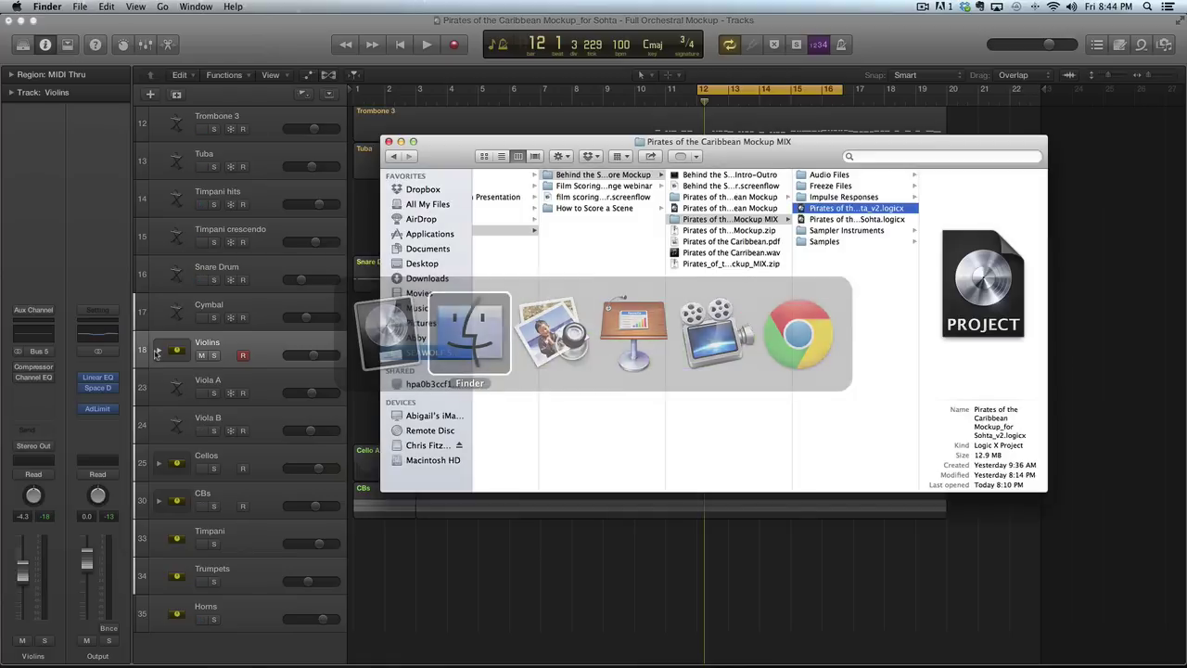
pyautogui.press('Up')
pyautogui.press('Up')
pyautogui.press('Up')
pyautogui.press('Up')
pyautogui.press('Down')
pyautogui.press('Down')
pyautogui.press('Down')
pyautogui.press('Down')
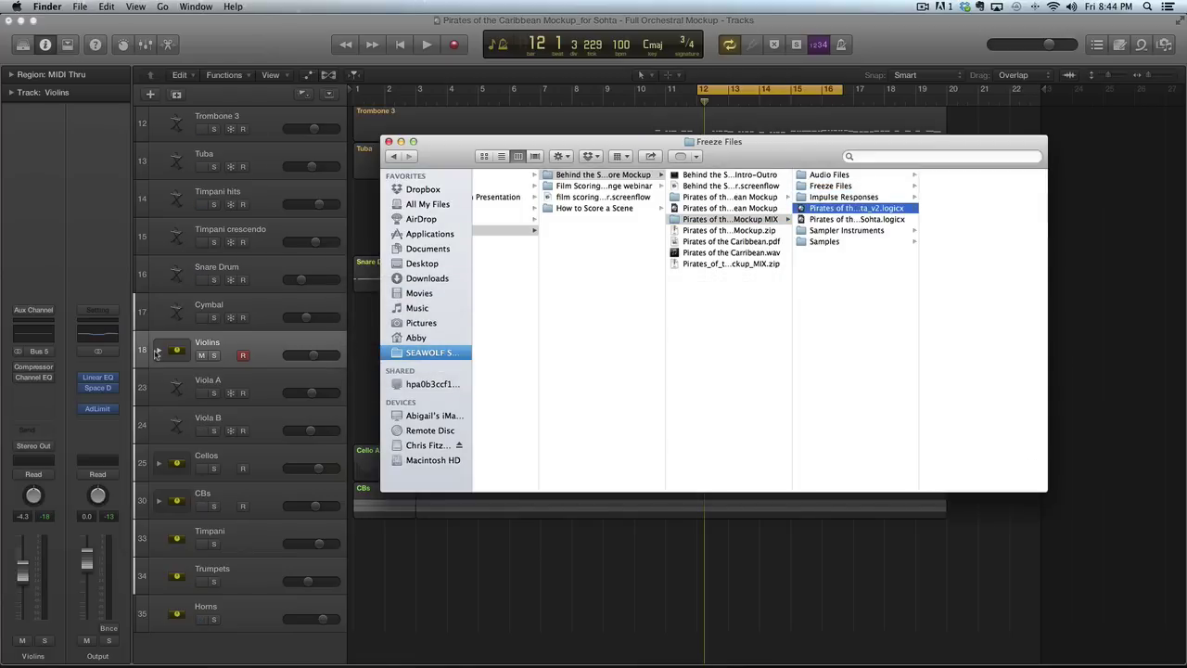
pyautogui.press('super+o')
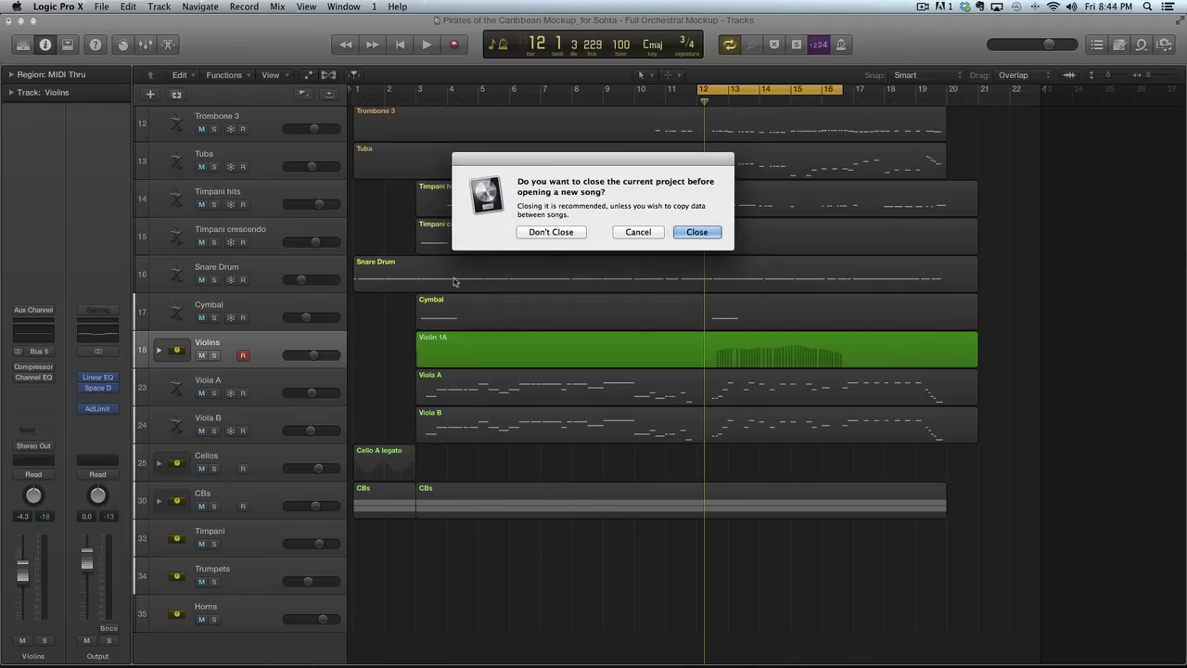
pyautogui.click(709, 233)
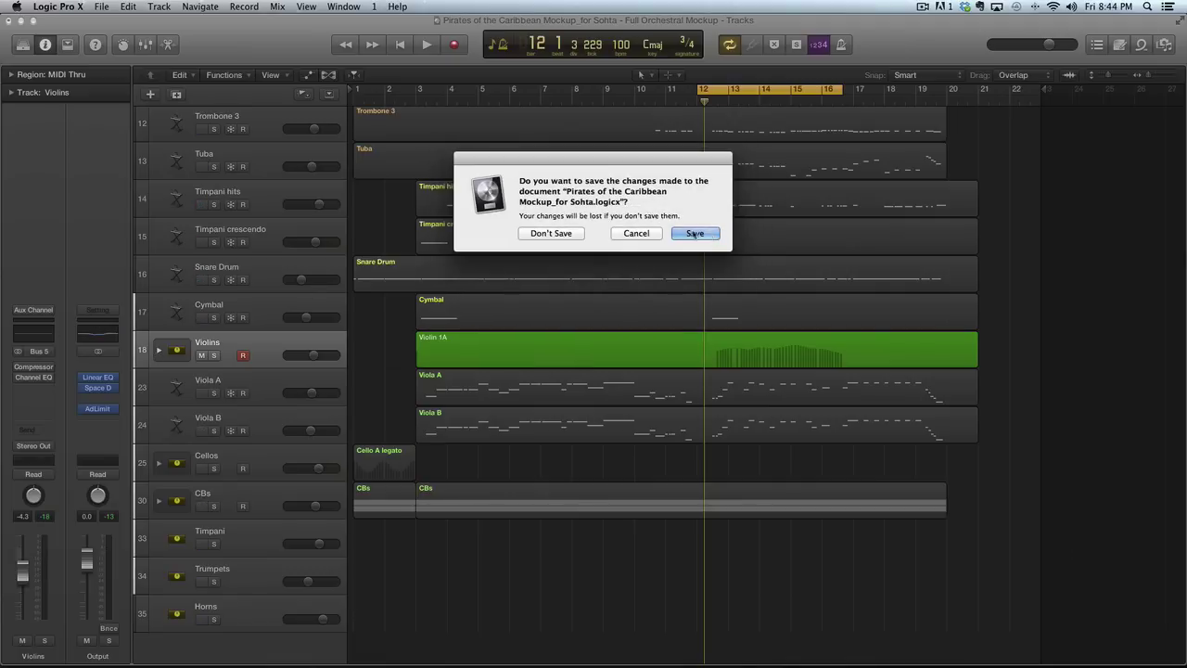
pyautogui.click(560, 235)
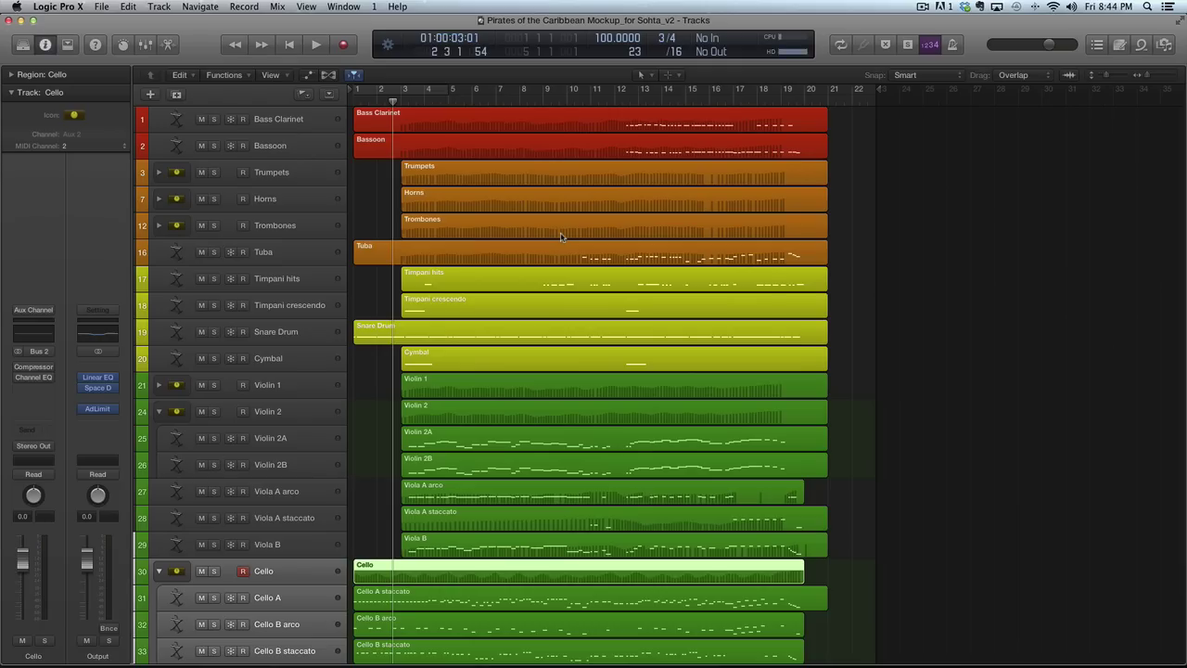
# Fit the arrangement in view from the project start and collapse the Cello and Violin 2 stacks
pyautogui.press('super+Down')
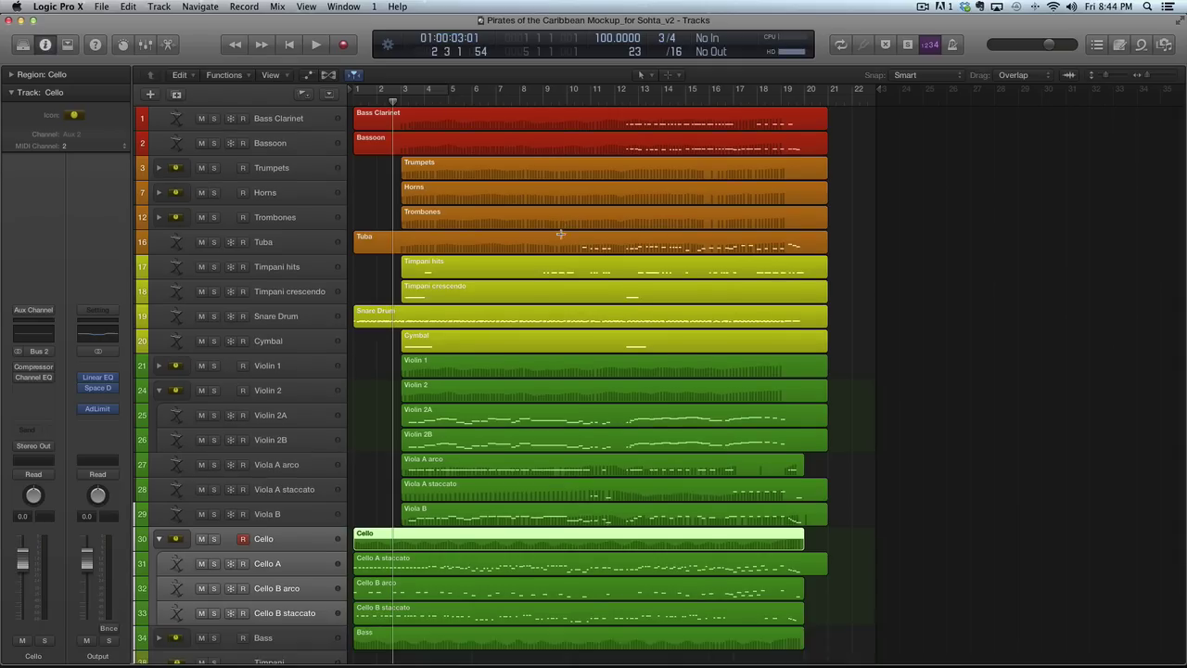
pyautogui.press('super+Right')
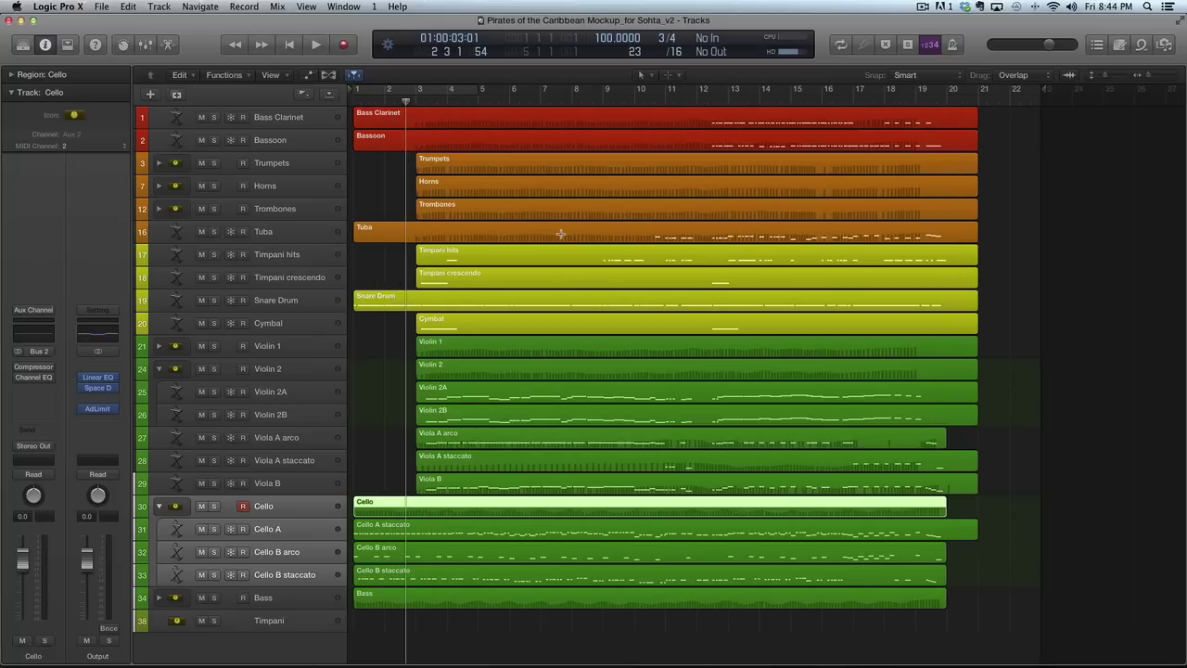
pyautogui.press('Return')
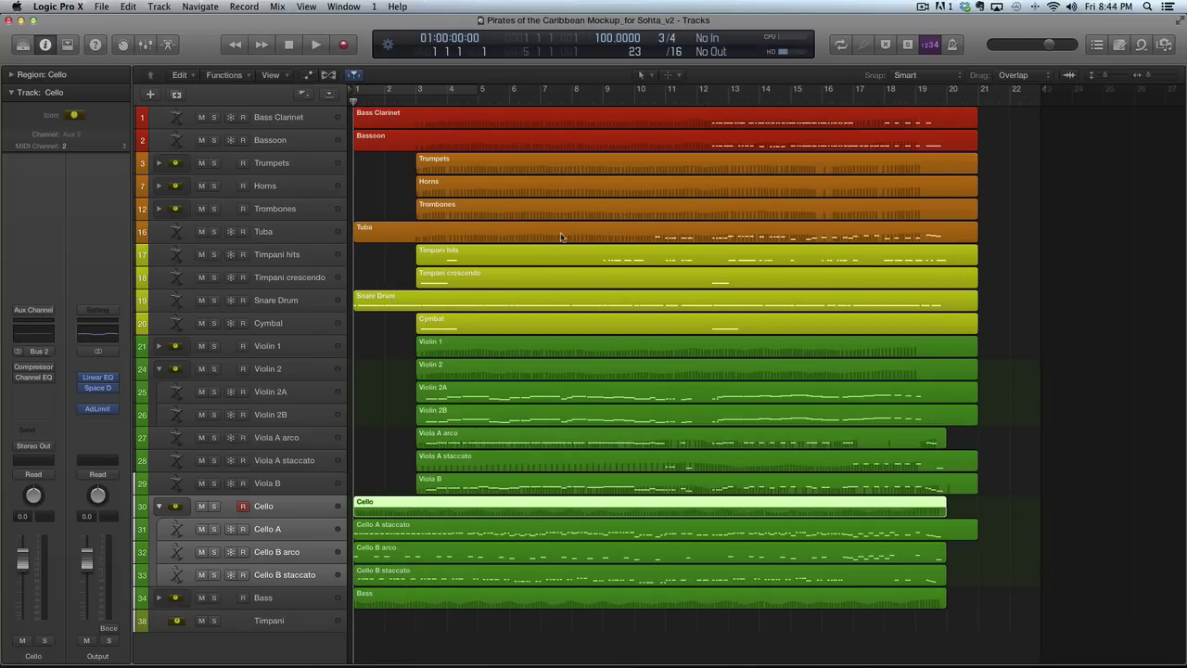
pyautogui.click(1026, 510)
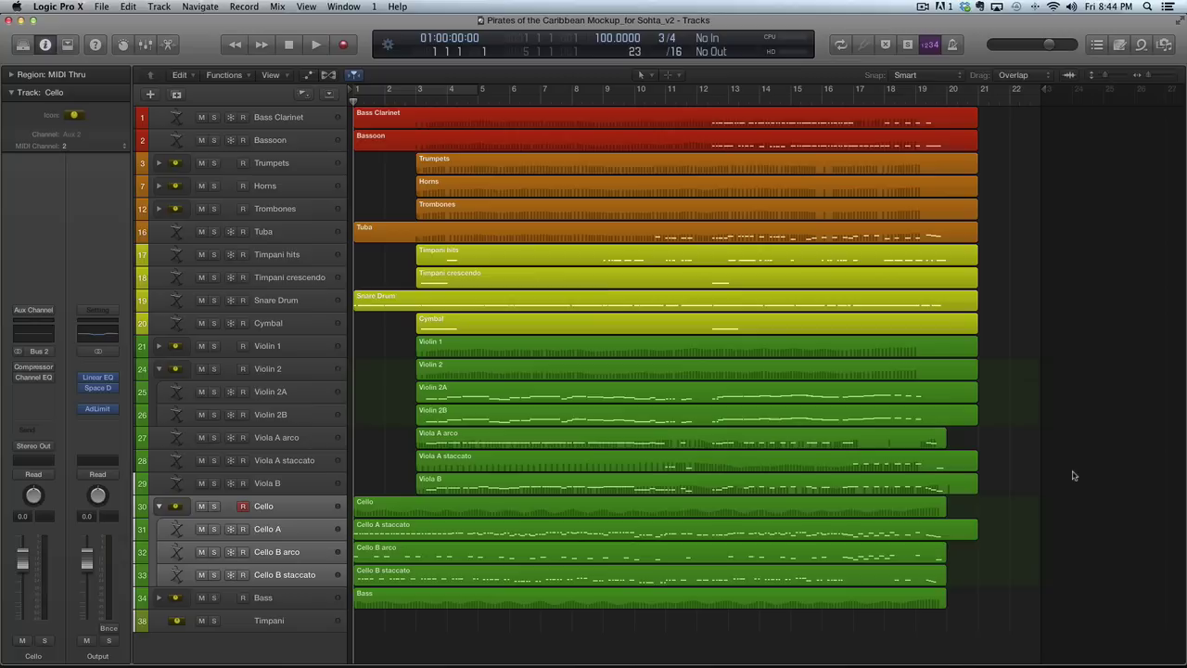
pyautogui.click(159, 506)
pyautogui.click(163, 370)
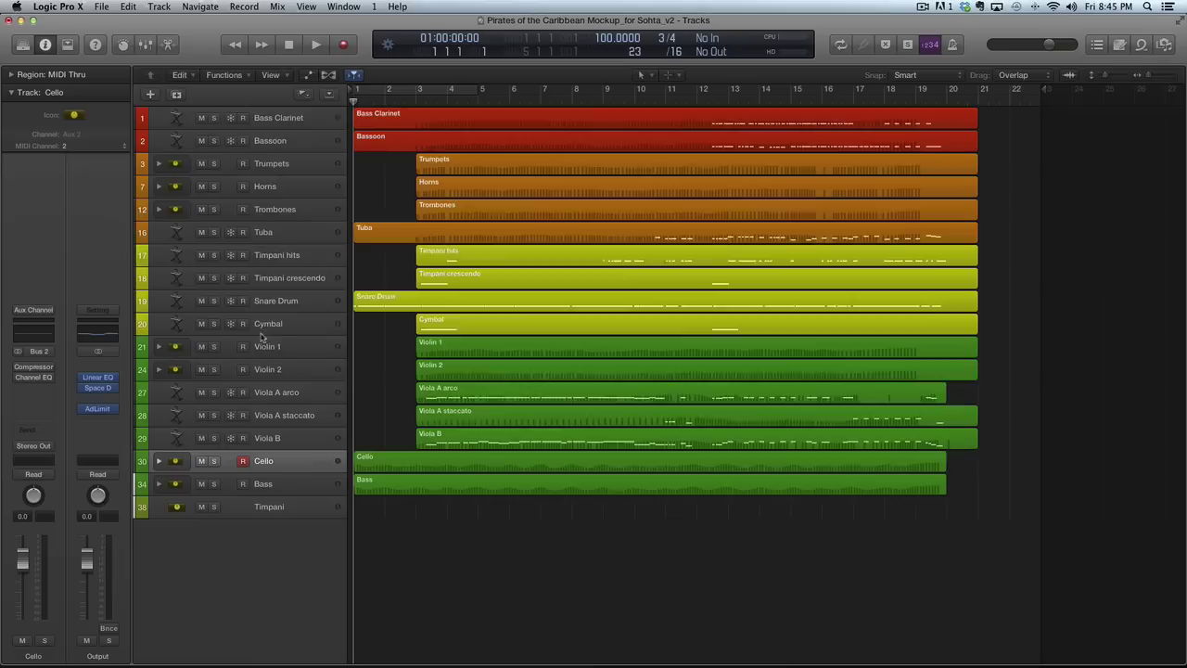
# Create one multi-timbral software instrument with 10 parts below the Timpani track, output to Output 1 + 2
pyautogui.click(149, 94)
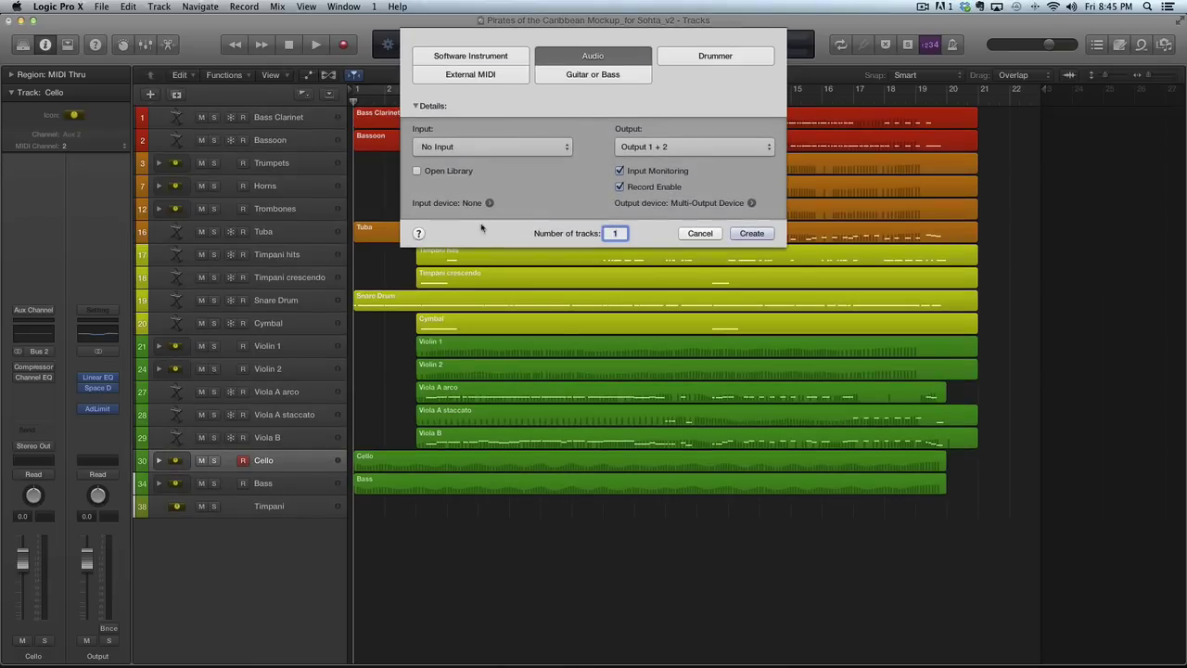
pyautogui.click(700, 233)
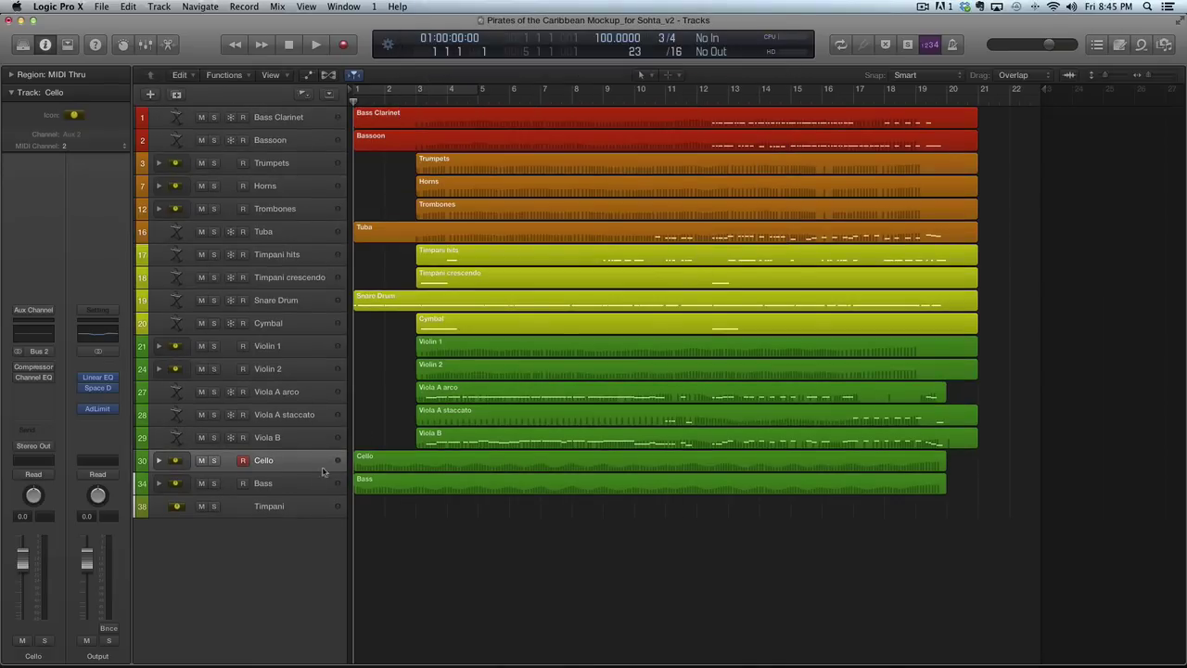
pyautogui.click(271, 509)
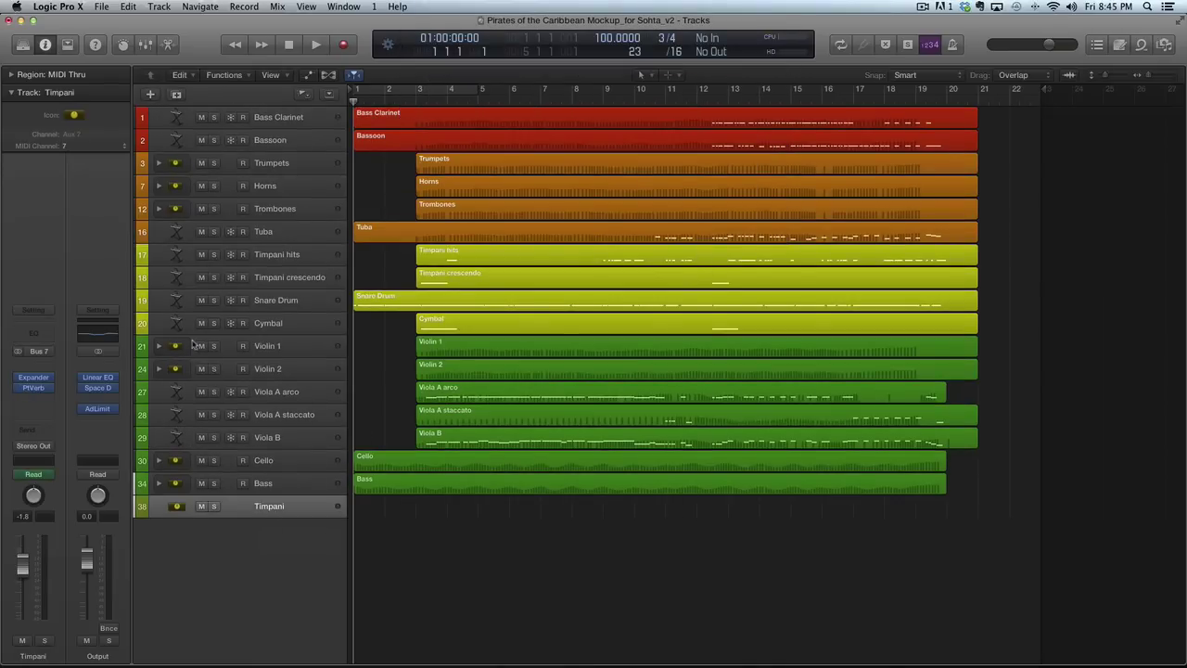
pyautogui.click(150, 95)
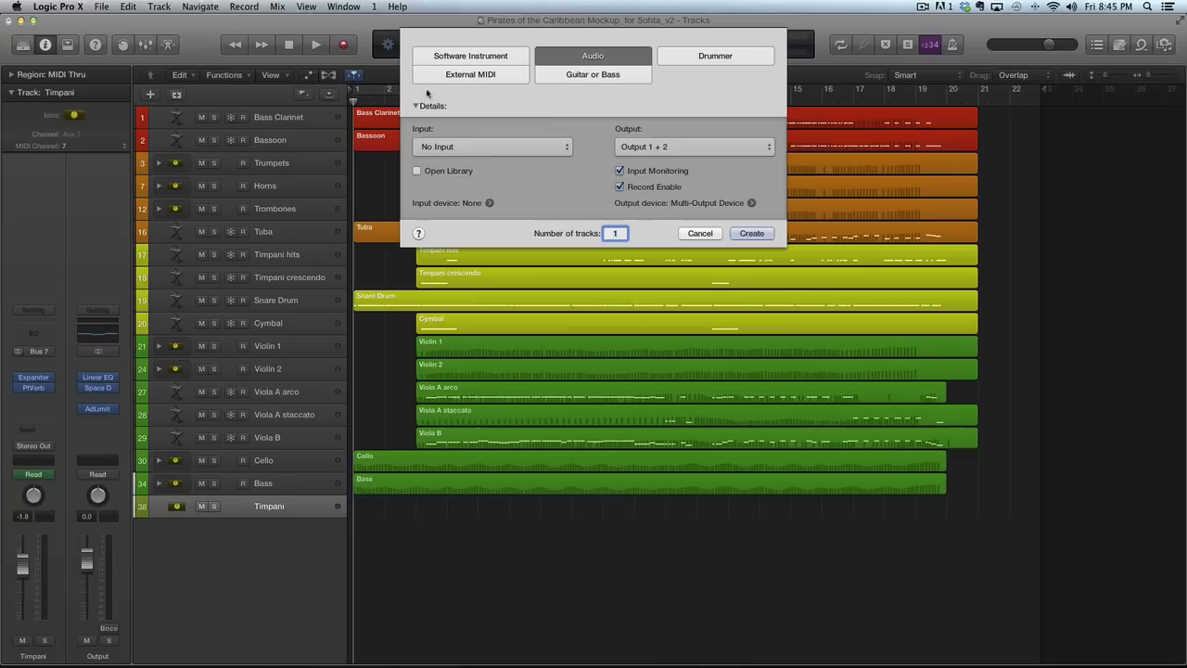
pyautogui.click(703, 237)
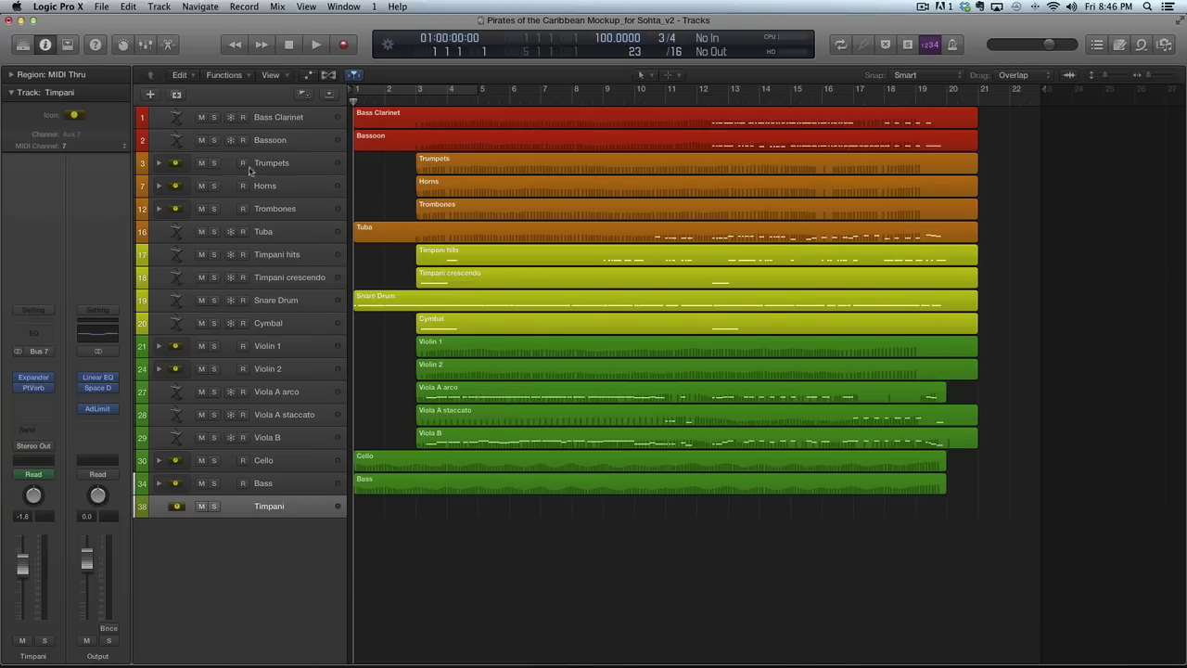
pyautogui.click(149, 94)
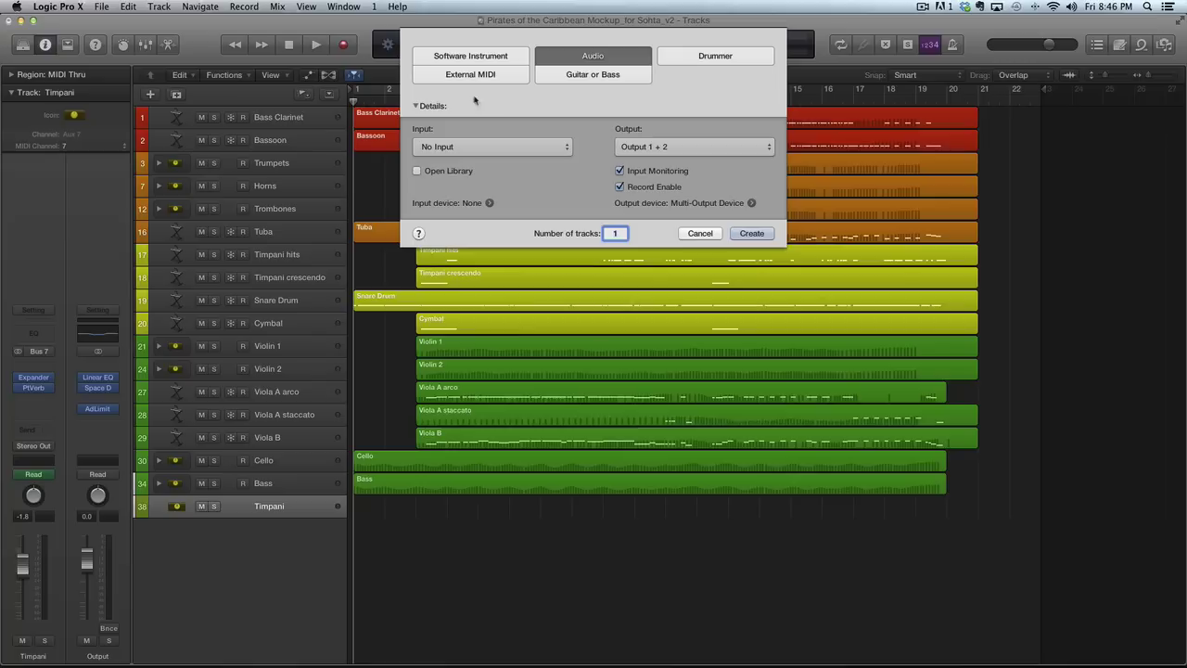
pyautogui.click(482, 59)
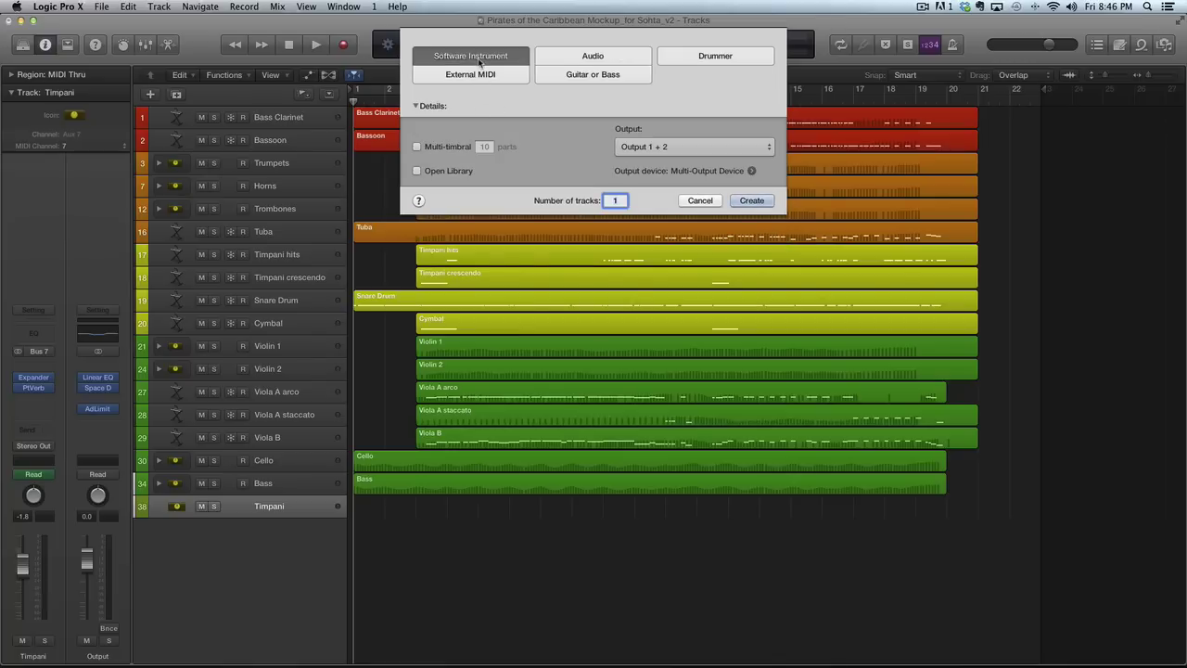
pyautogui.click(418, 146)
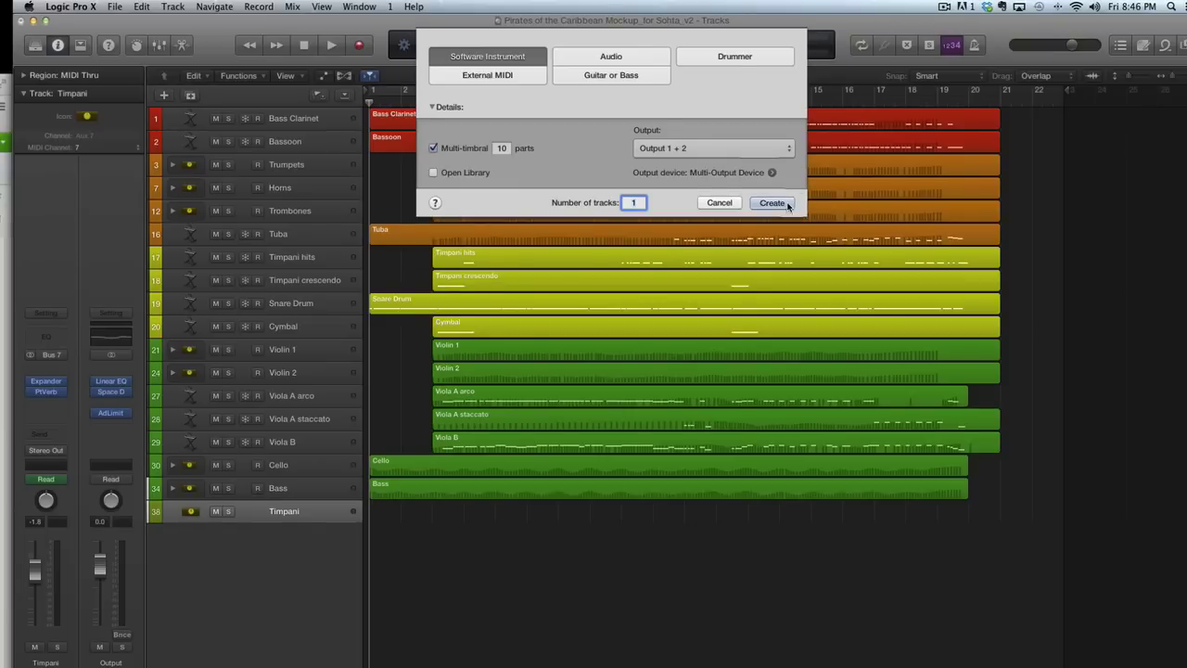
pyautogui.click(849, 217)
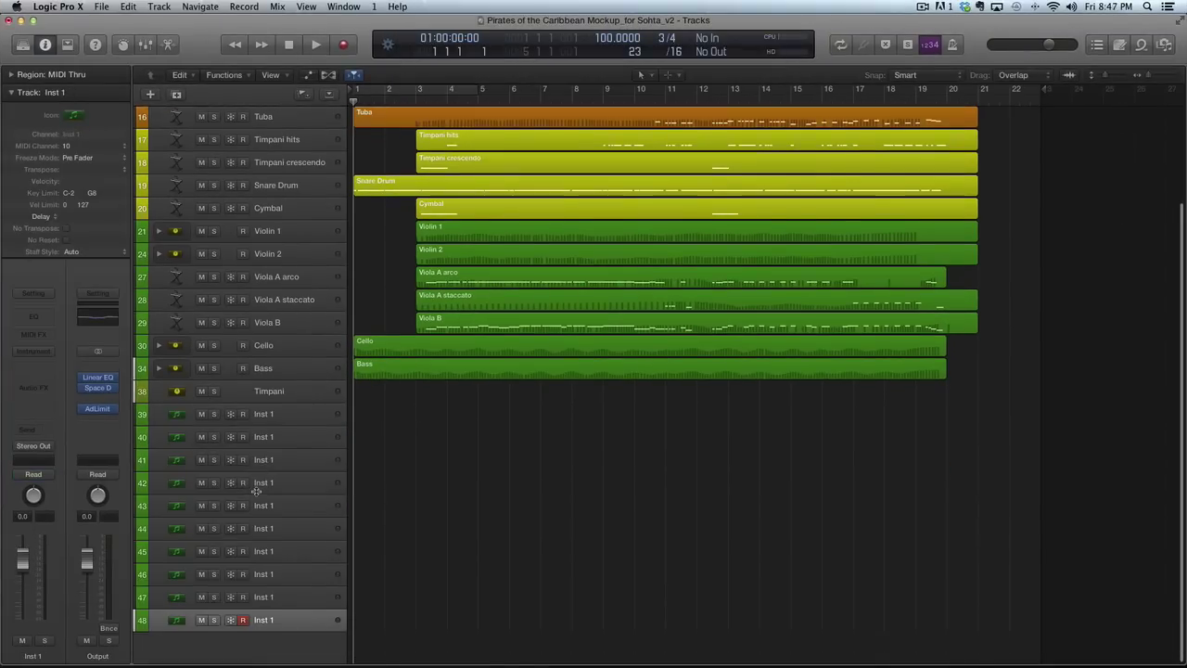
# Check which MIDI channel each of the new Inst 1 tracks is assigned to
pyautogui.click(295, 424)
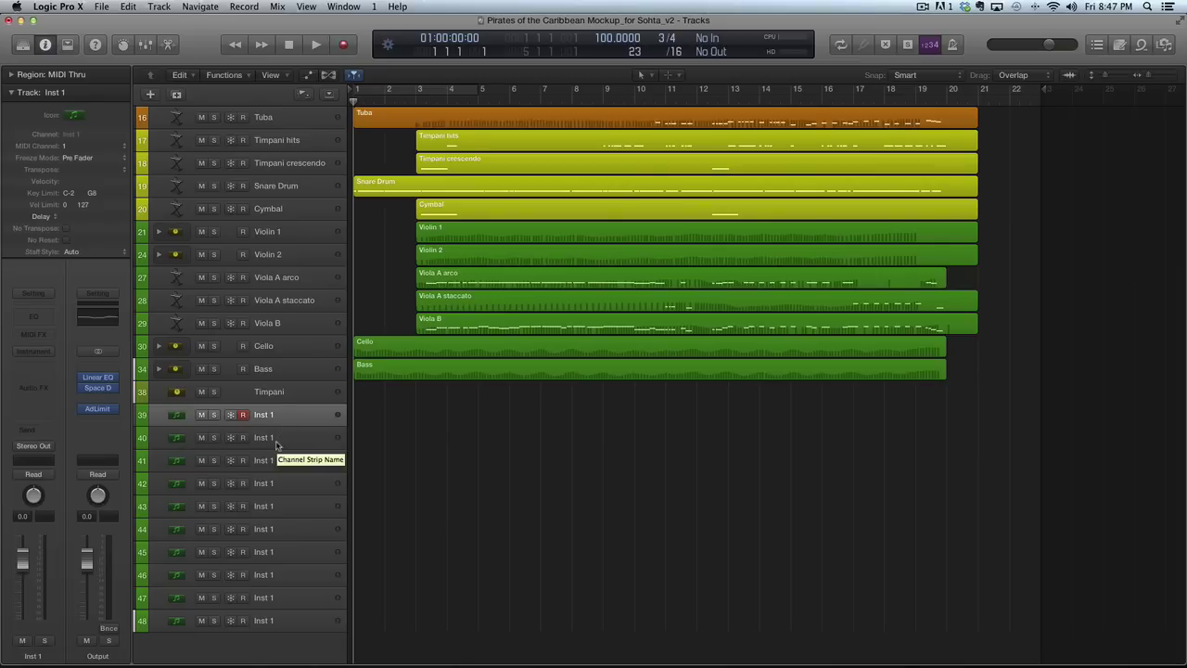
pyautogui.click(276, 446)
pyautogui.click(274, 422)
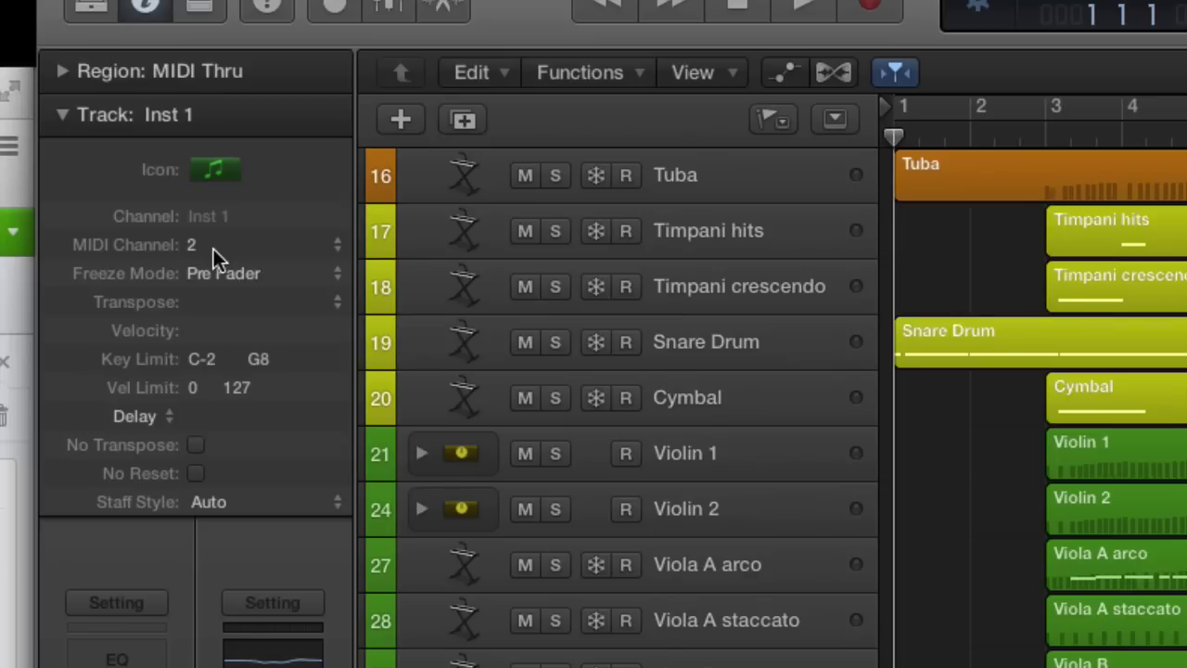
pyautogui.moveTo(213, 248); pyautogui.dragTo(214, 232)
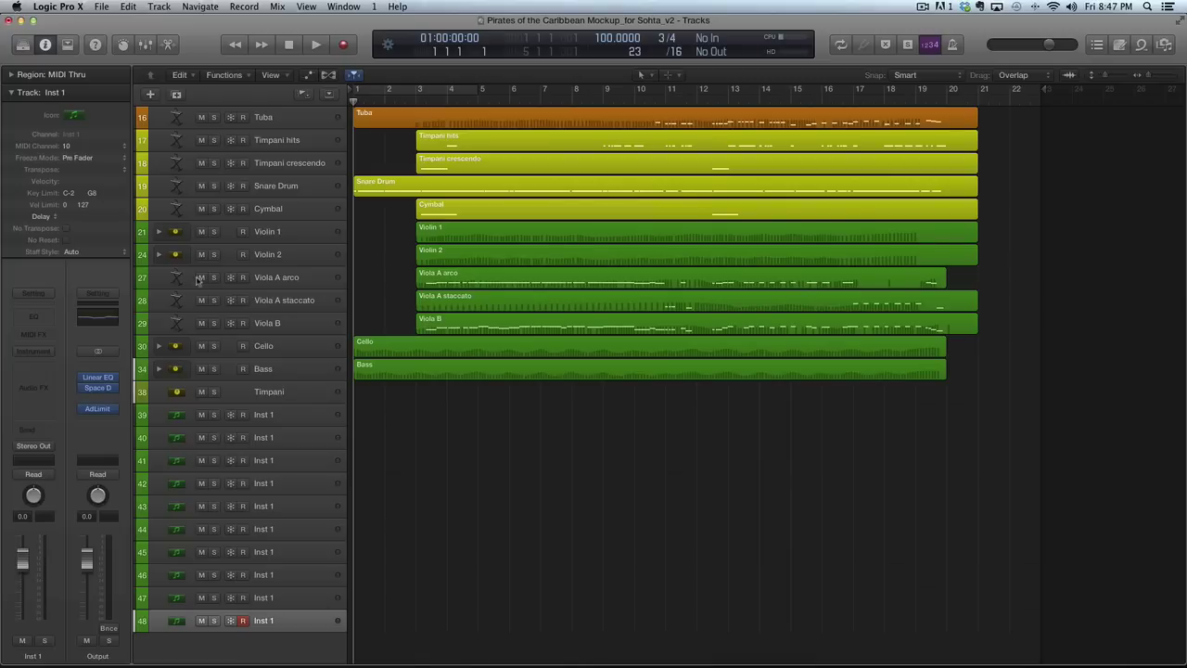
# Rename the first three new instrument tracks, 39 to 41, as Tpt. 1, Tpt. 2 and Tpt. 3
pyautogui.doubleClick(263, 413)
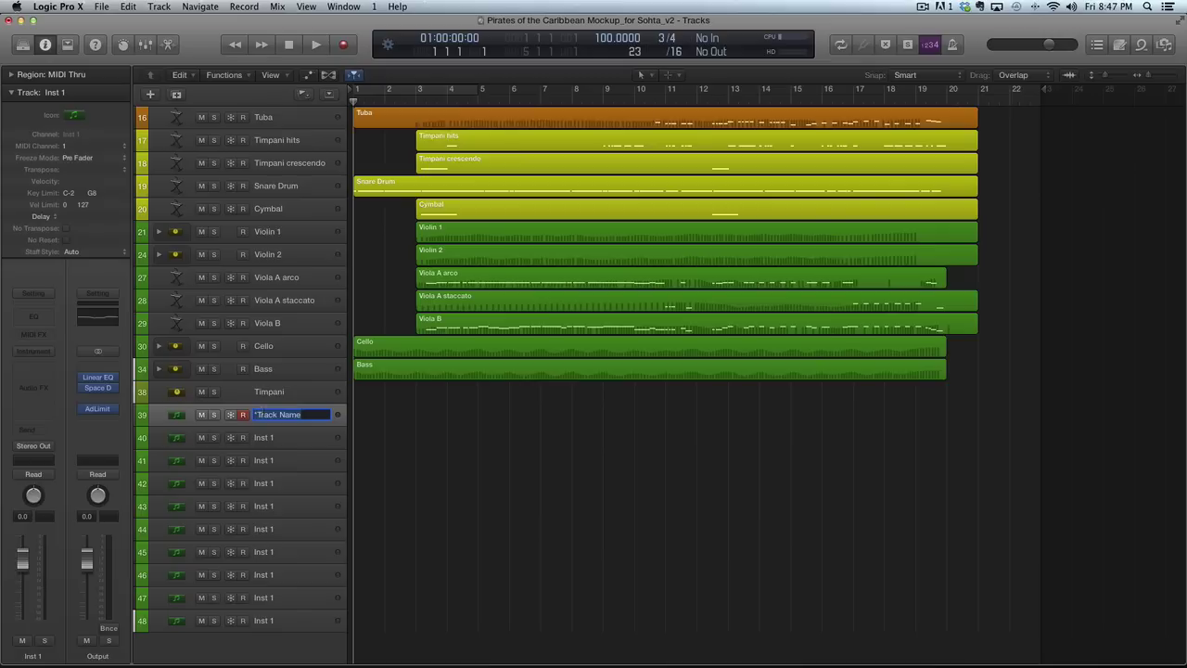
pyautogui.write('Trum')
pyautogui.press('BackSpace')
pyautogui.press('BackSpace')
pyautogui.press('BackSpace')
pyautogui.write('pt. 1')
pyautogui.press('Tab')
pyautogui.write('Tpt. 2')
pyautogui.press('Tab')
pyautogui.write('Tpt.')
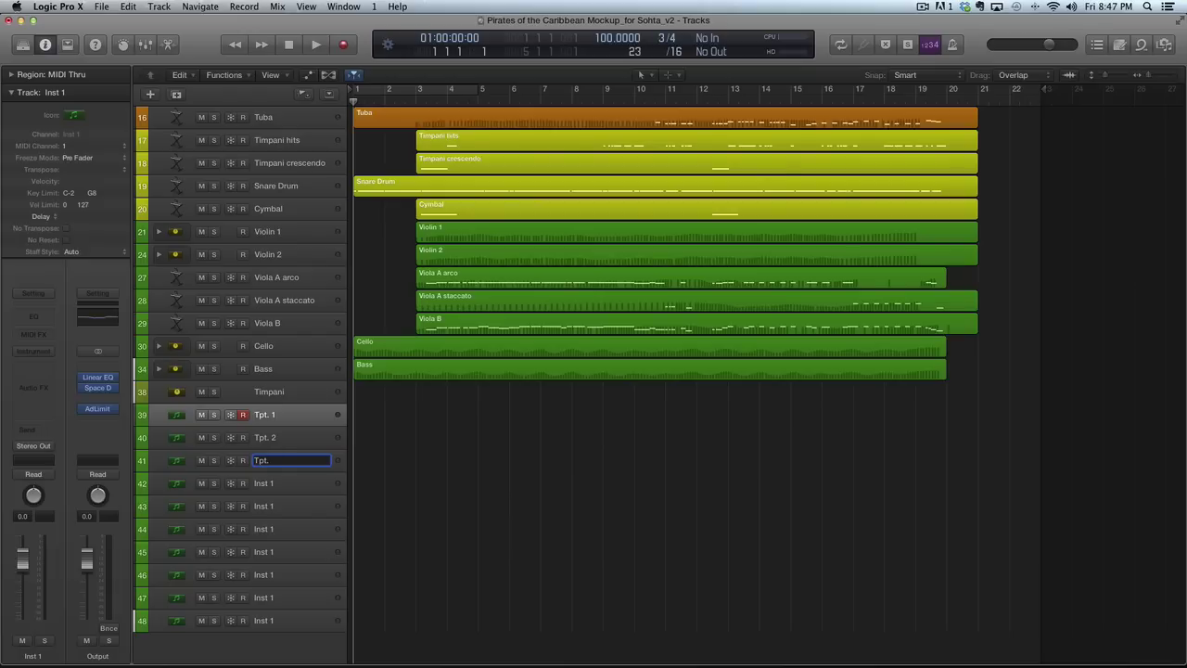
pyautogui.write(' 3')
pyautogui.press('Tab')
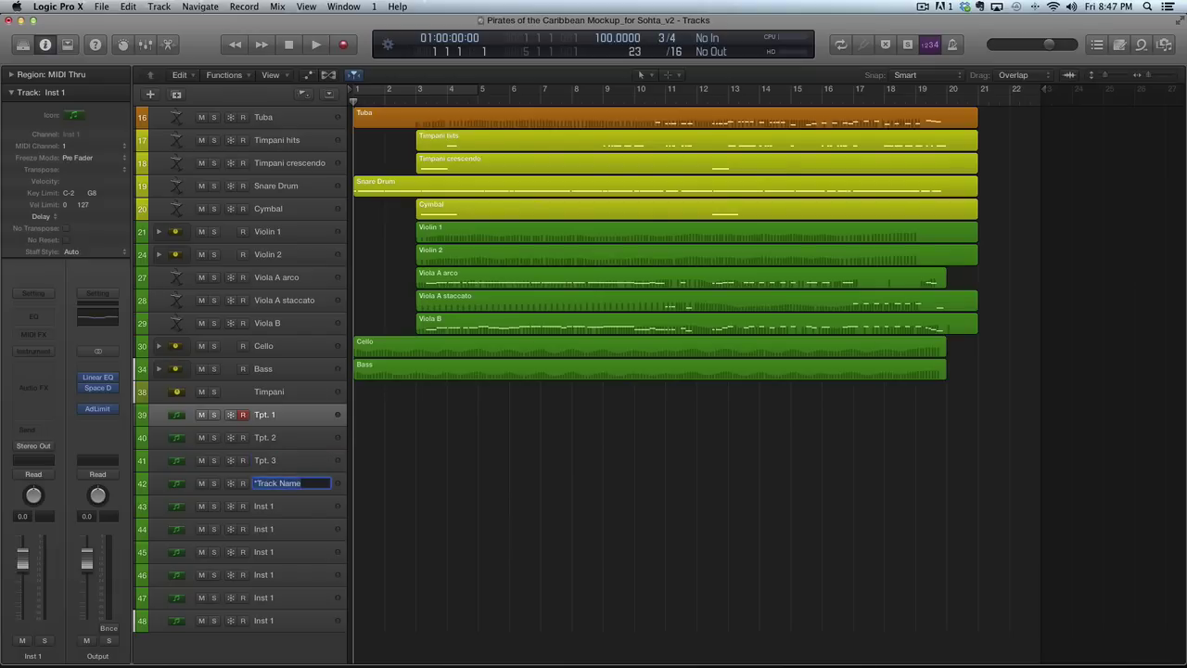
# Name the following four instrument tracks, 42 to 45, Horn 1, Horn 2, Horn 3 and Horn 4
pyautogui.write('Horn 1')
pyautogui.press('Tab')
pyautogui.write('Horn 2')
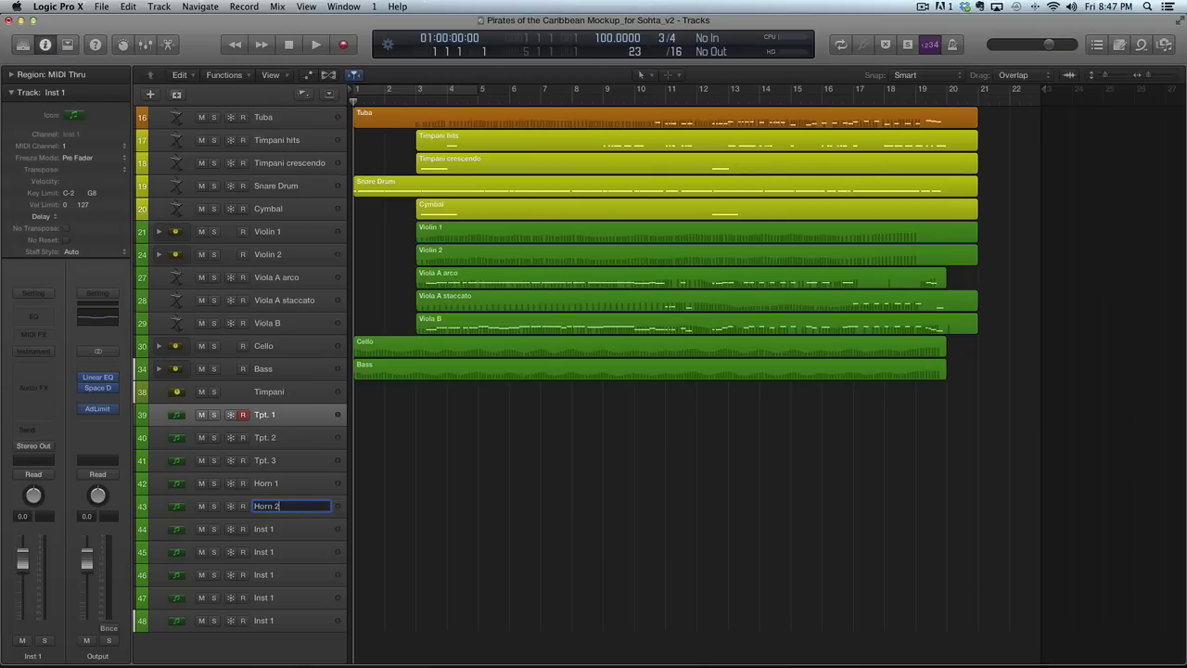
pyautogui.press('Tab')
pyautogui.write('Horn 3')
pyautogui.press('Tab')
pyautogui.write('Horn 4')
pyautogui.press('Tab')
# Name the last three instrument tracks, 46 to 48, Tr. 1, Tr. 2 and Tr. 3
pyautogui.write('Tr')
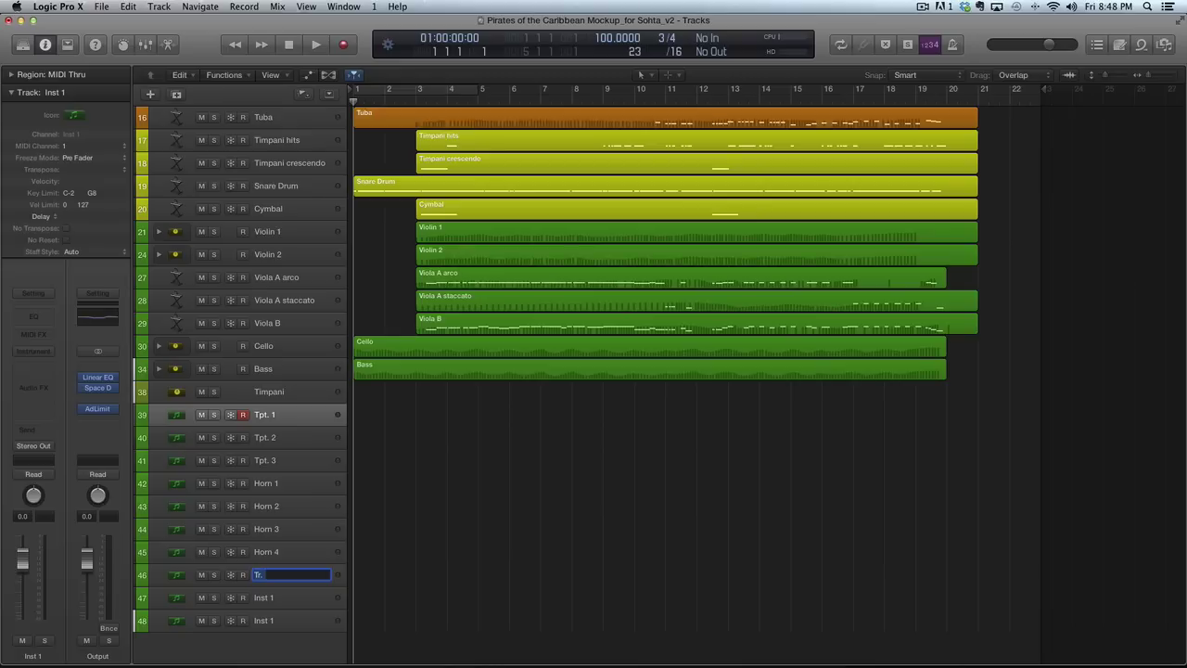
pyautogui.write('. 1')
pyautogui.press('Tab')
pyautogui.write('Tr. 3')
pyautogui.write('2')
pyautogui.press('Tab')
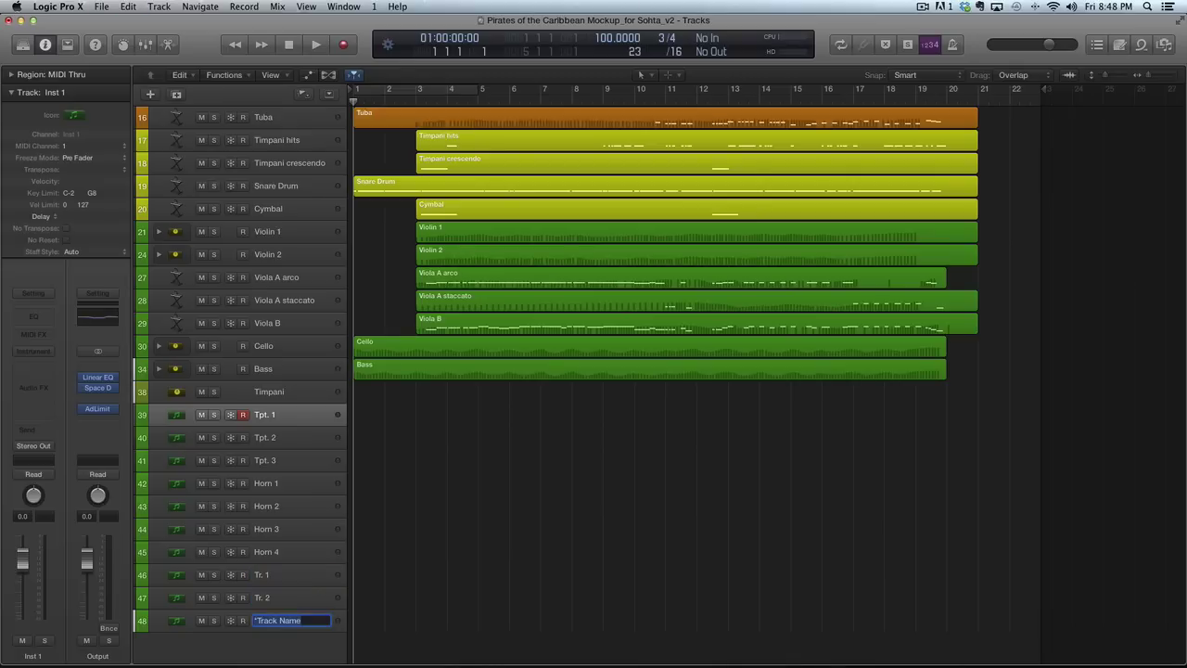
pyautogui.write('Tr. 3')
pyautogui.press('Return')
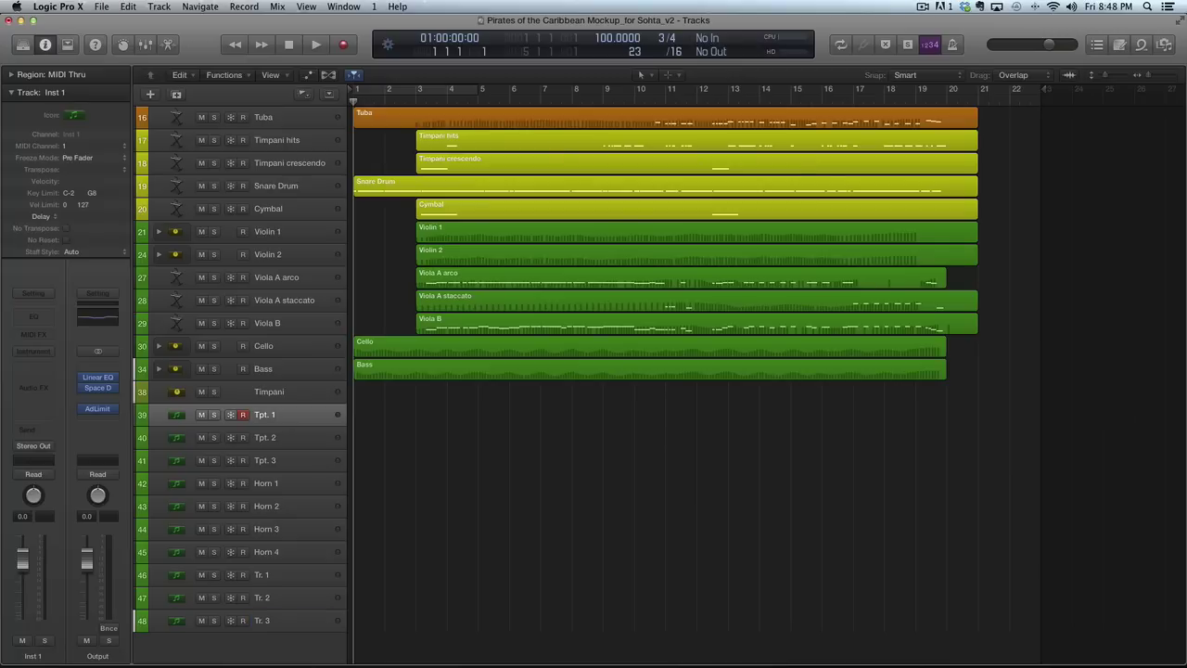
# Expand the Trumpets, Horns and Trombones stacks to show their individual player tracks
pyautogui.scroll(3, 391, 251)
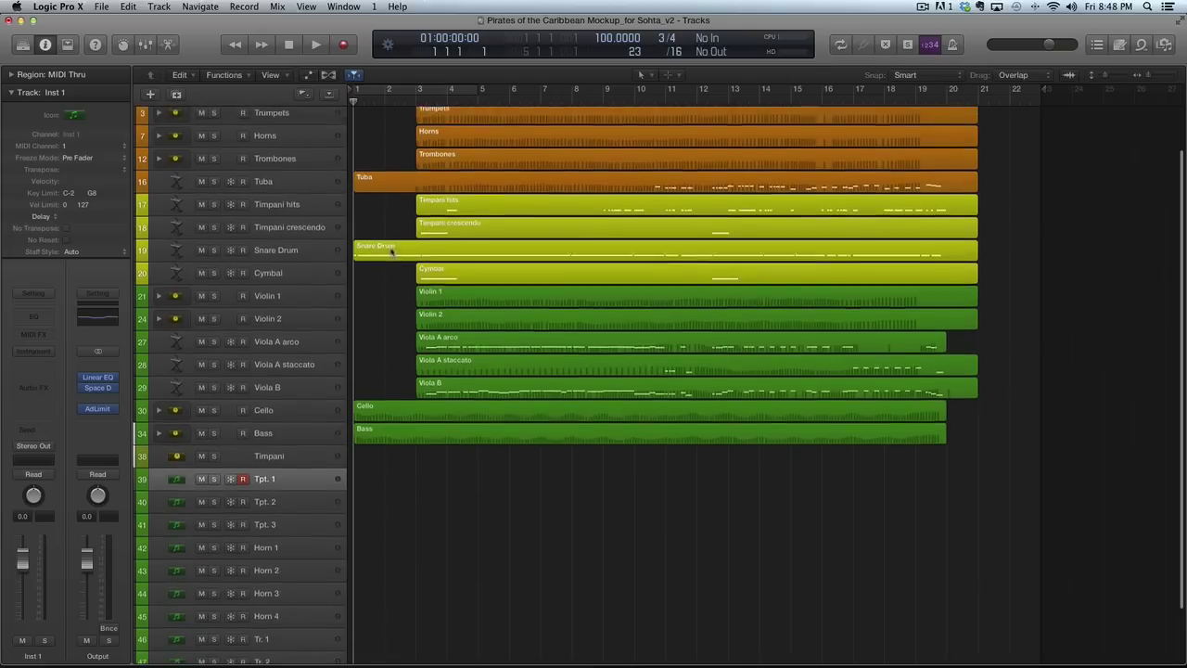
pyautogui.scroll(2, 391, 251)
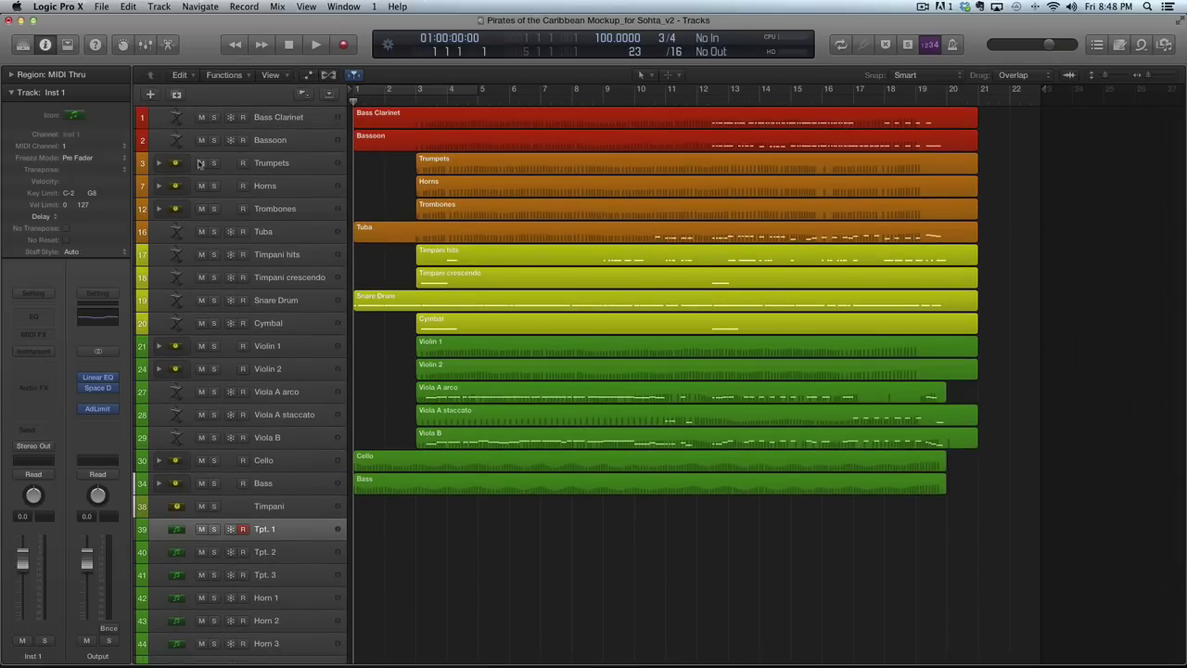
pyautogui.click(158, 163)
pyautogui.click(160, 257)
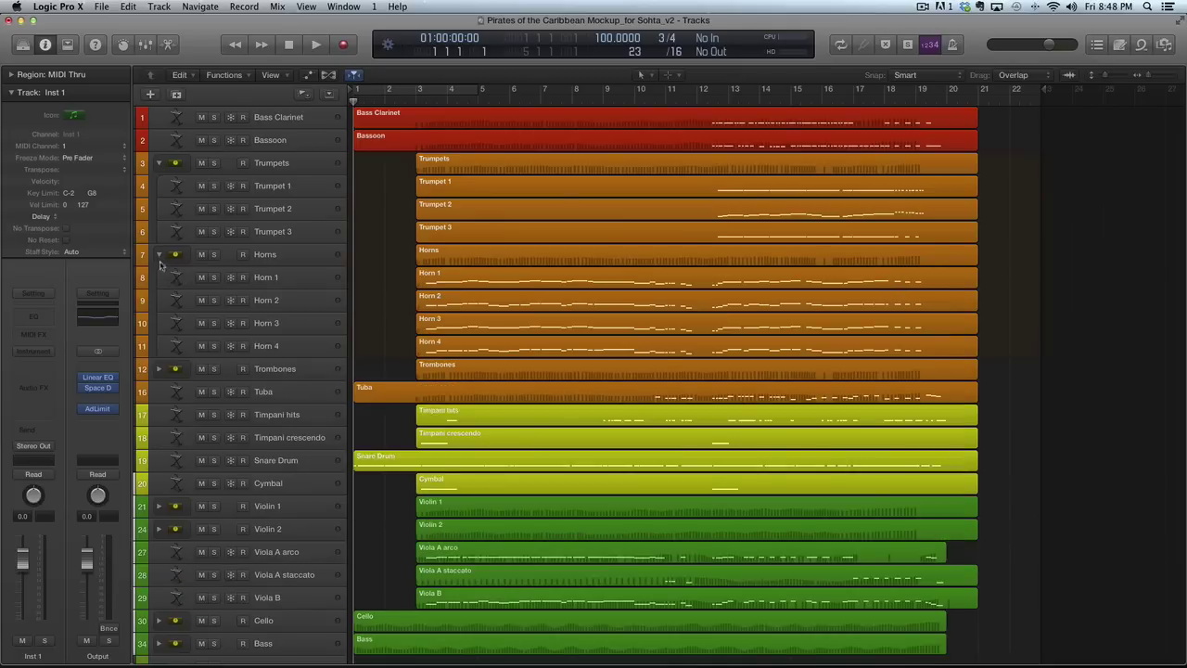
pyautogui.click(160, 371)
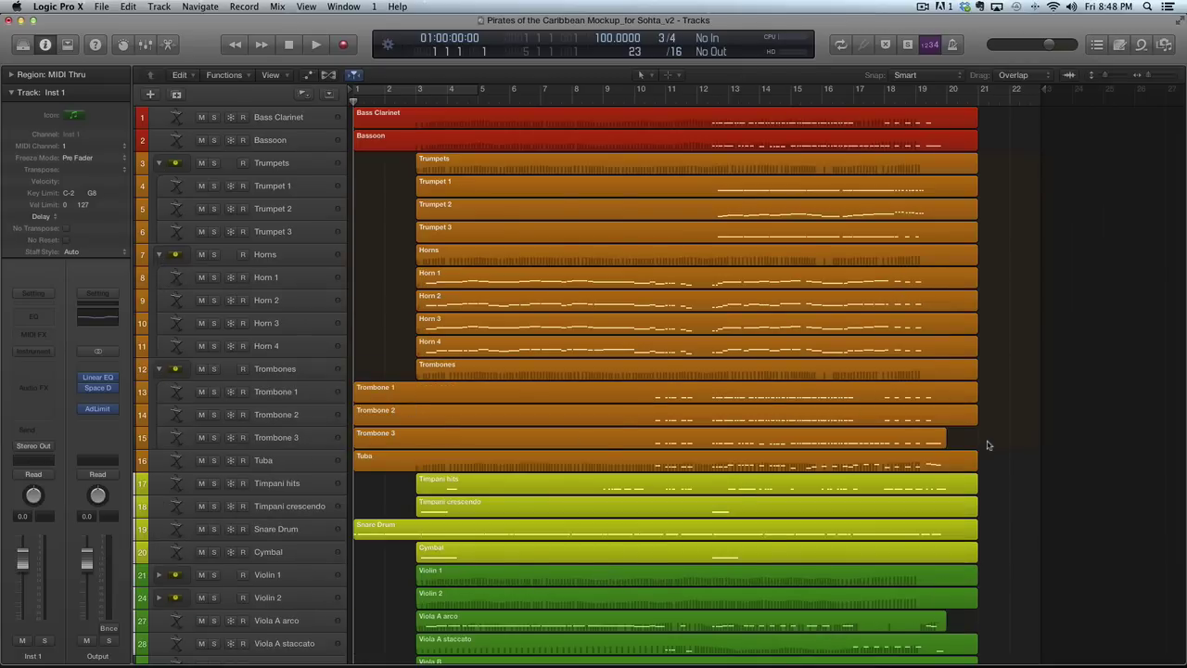
# Move the Trombone 1, 2 and 3 regions together onto the new Tr. 1, Tr. 2 and Tr. 3 tracks
pyautogui.moveTo(988, 445); pyautogui.dragTo(871, 404)
pyautogui.moveTo(385, 392); pyautogui.dragTo(392, 514)
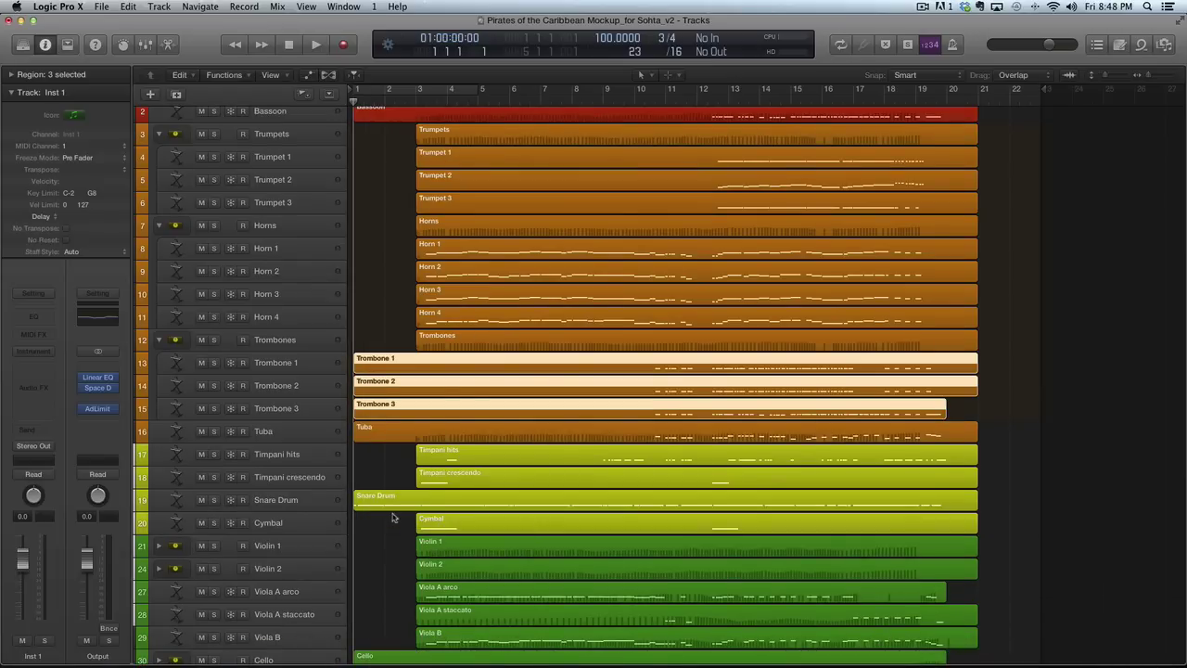
pyautogui.press('z')
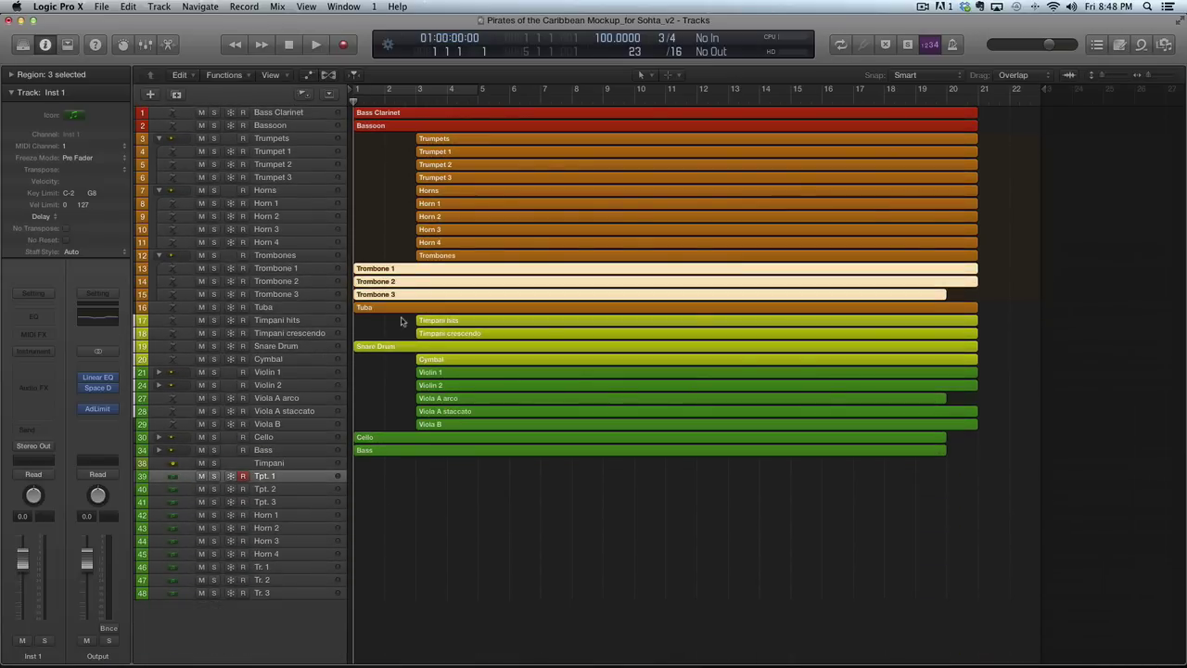
pyautogui.moveTo(393, 281); pyautogui.dragTo(390, 569)
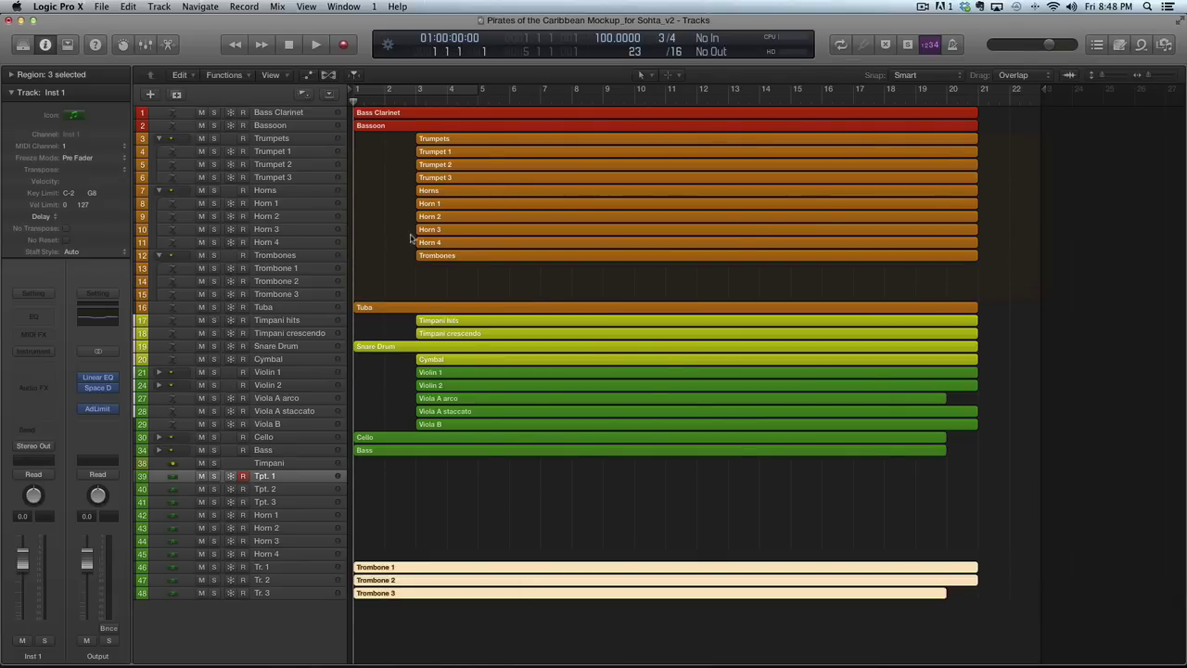
# Move the Horn 1–4 regions onto the new Horn tracks and the Trumpet 1–3 regions onto Tpt. 1–3, keeping their start at bar 3
pyautogui.moveTo(410, 251); pyautogui.dragTo(406, 515)
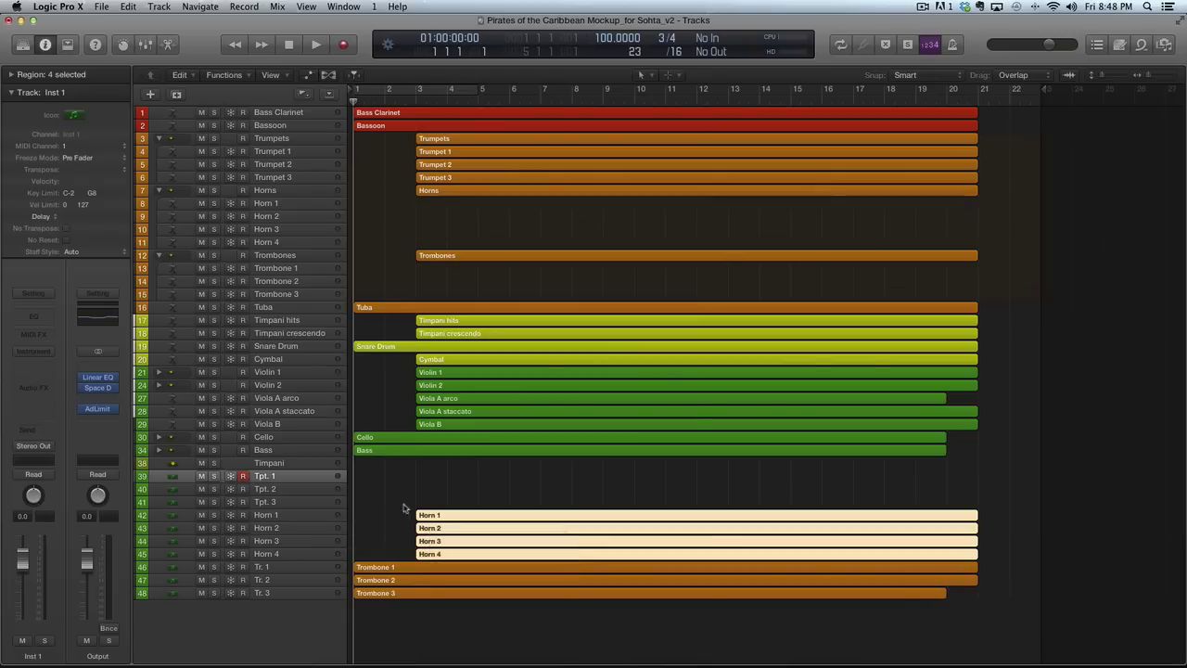
pyautogui.click(409, 153)
pyautogui.moveTo(409, 153); pyautogui.dragTo(425, 178)
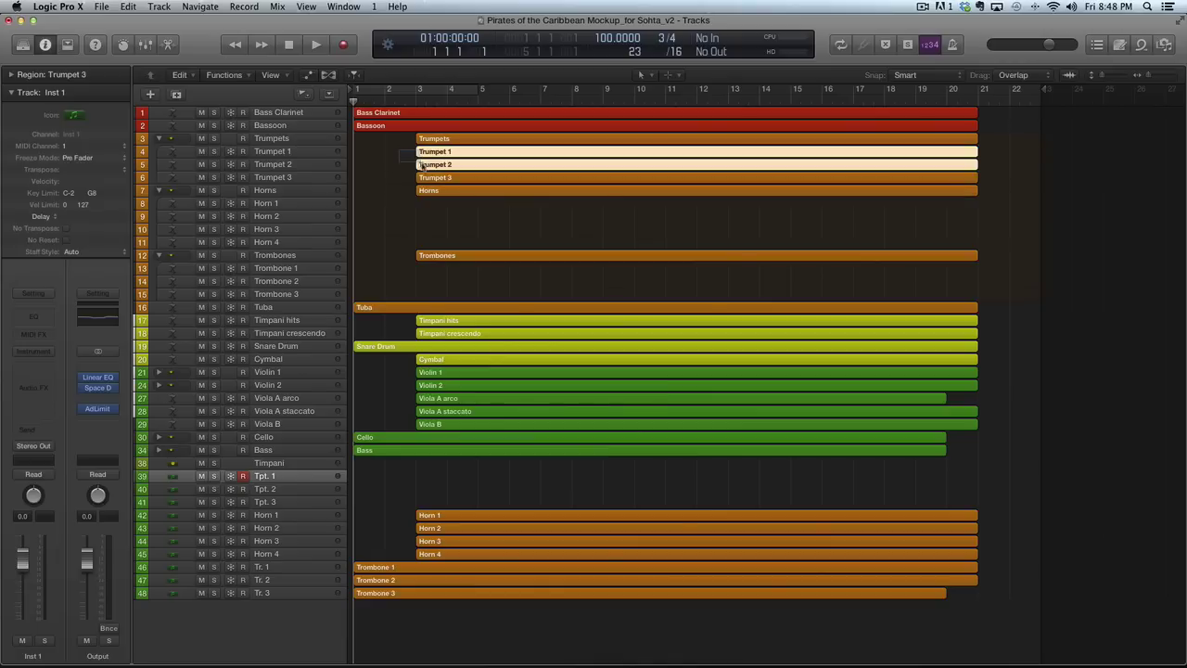
pyautogui.keyDown('shift'); pyautogui.click(428, 154); pyautogui.keyUp('shift')
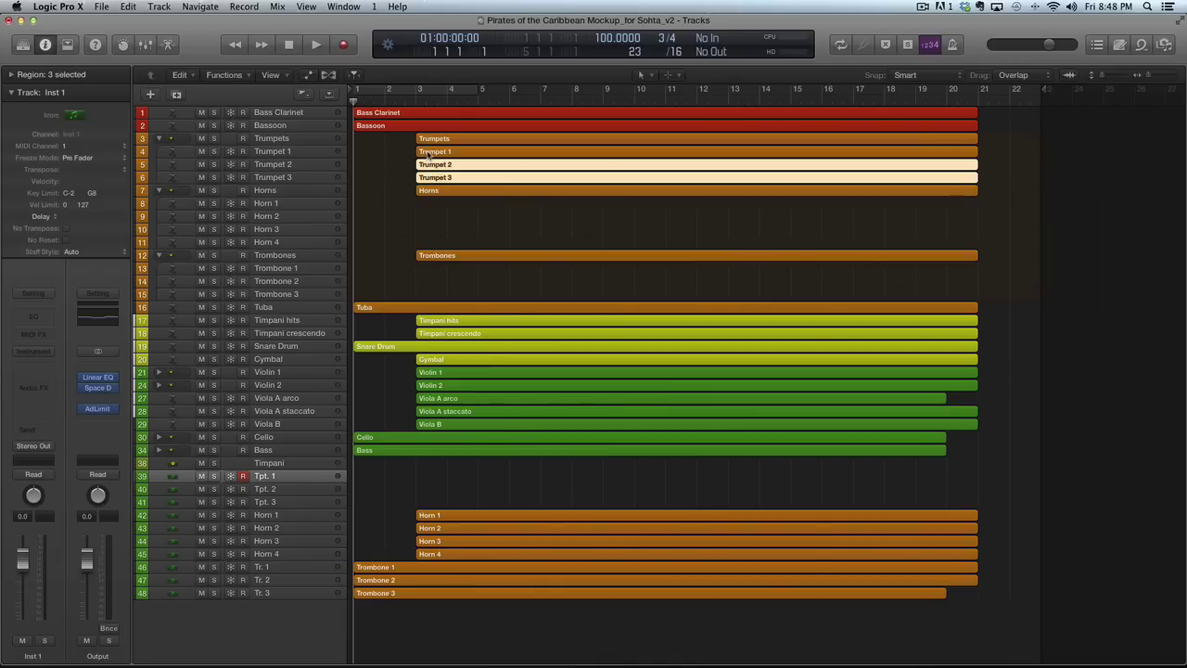
pyautogui.keyDown('shift'); pyautogui.click(428, 154); pyautogui.keyUp('shift')
pyautogui.moveTo(429, 154); pyautogui.dragTo(400, 479)
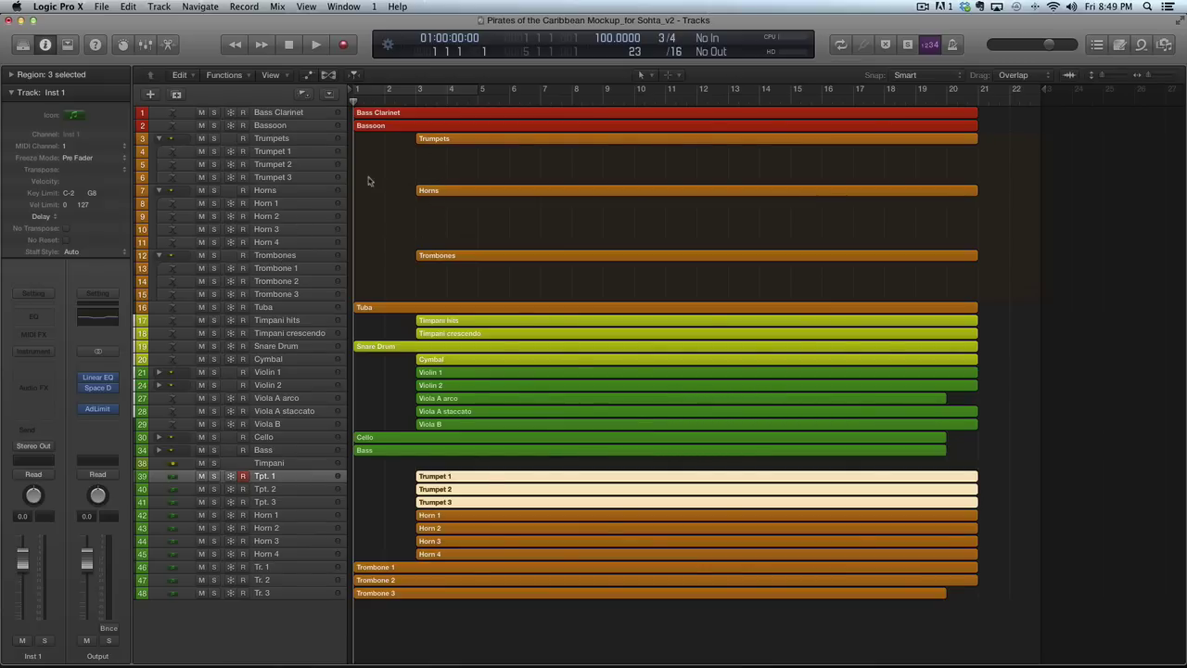
# Clear the region selection and collapse the Trumpets, Horns and Trombones stacks
pyautogui.click(404, 154)
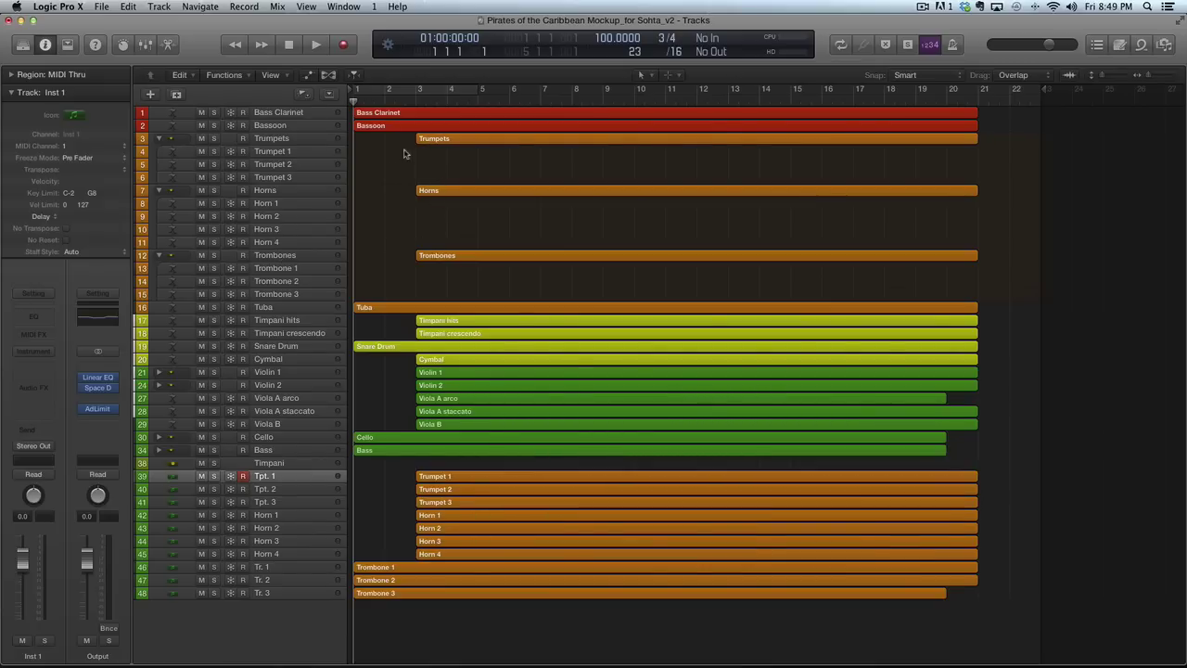
pyautogui.click(158, 139)
pyautogui.click(159, 152)
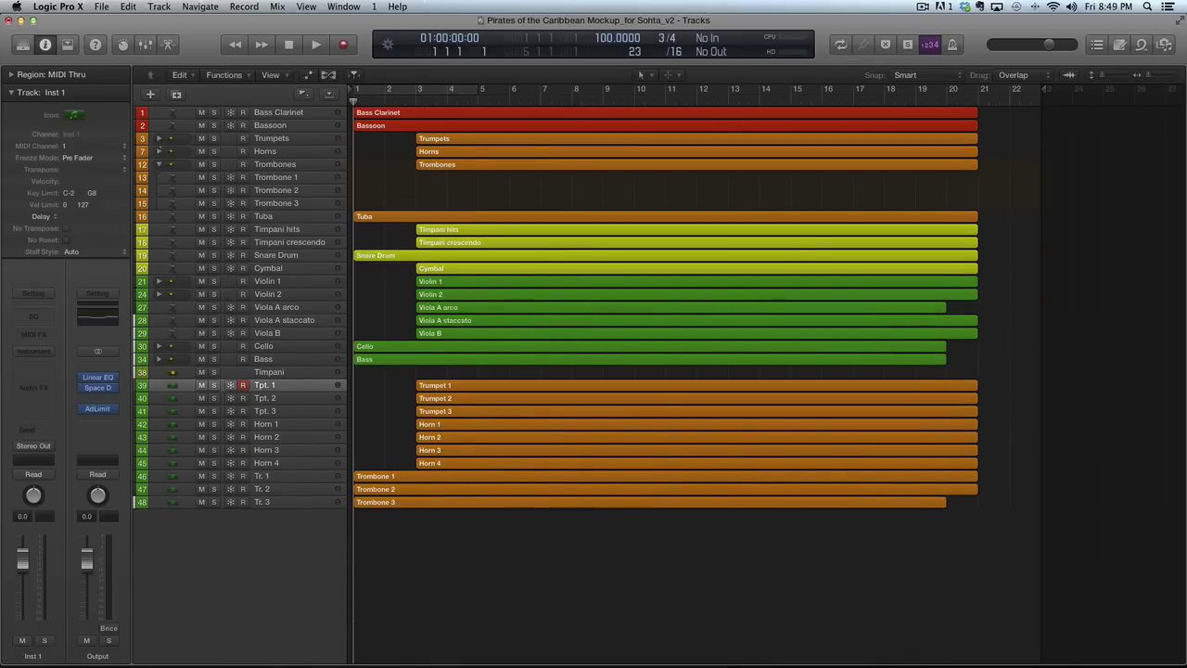
pyautogui.click(160, 164)
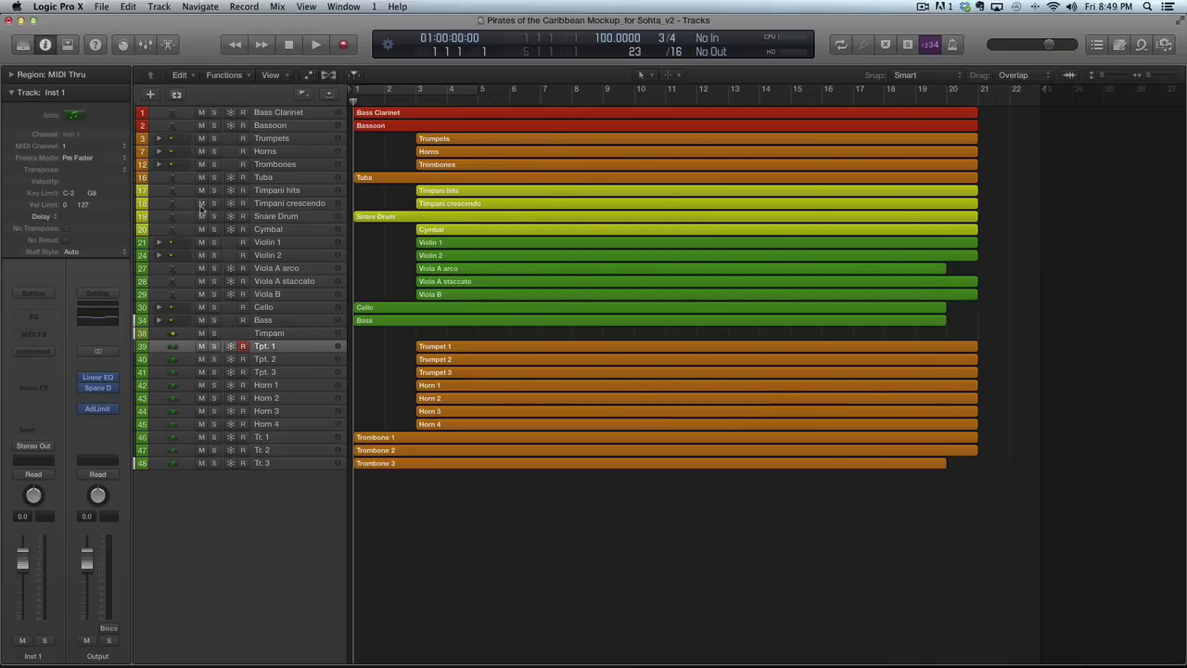
# Mute the Trumpets, Horns and Trombones stacks and solo the new multi-timbral brass instrument
pyautogui.moveTo(201, 138); pyautogui.dragTo(201, 166)
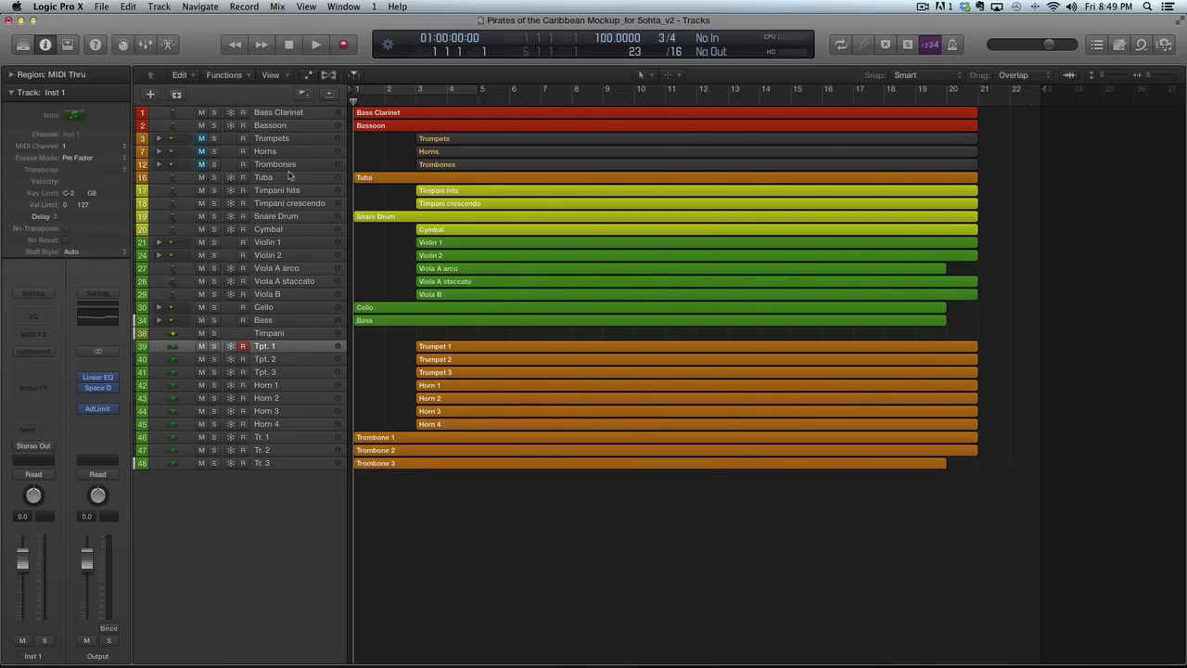
pyautogui.click(216, 347)
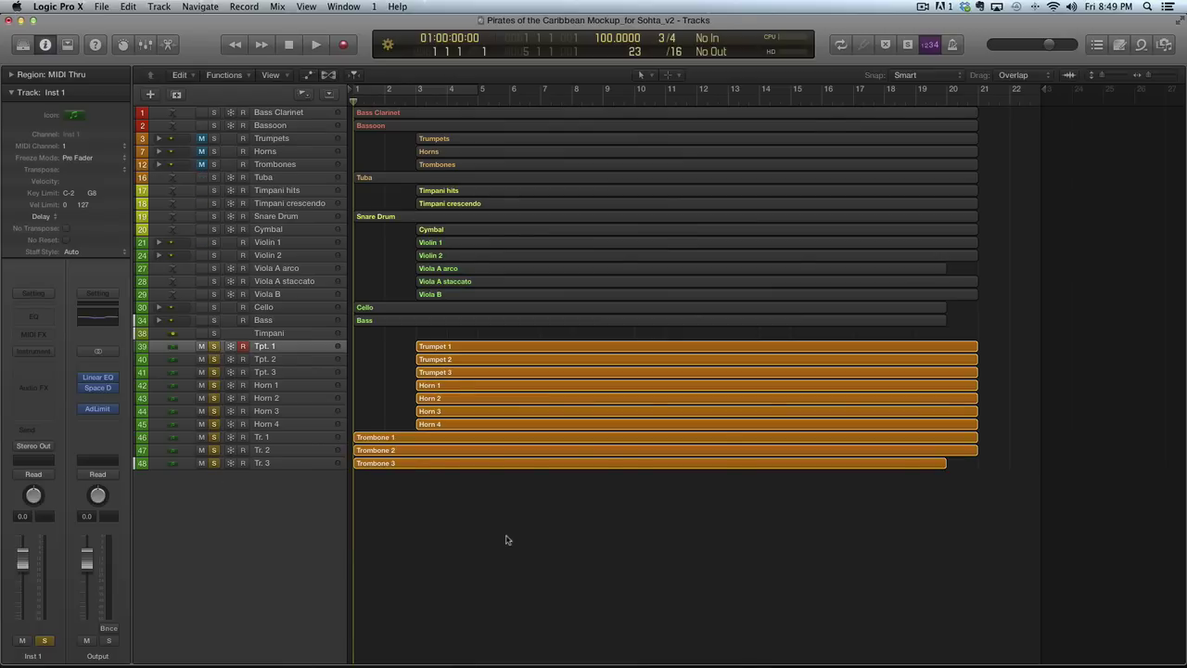
# Test solo and mute on the Tr. 1 track several times, leaving both switched off for the whole multi-timbral instrument
pyautogui.click(215, 437)
pyautogui.click(214, 437)
pyautogui.click(214, 437)
pyautogui.click(206, 437)
pyautogui.click(206, 436)
pyautogui.click(202, 437)
pyautogui.click(202, 437)
pyautogui.click(215, 437)
pyautogui.click(215, 437)
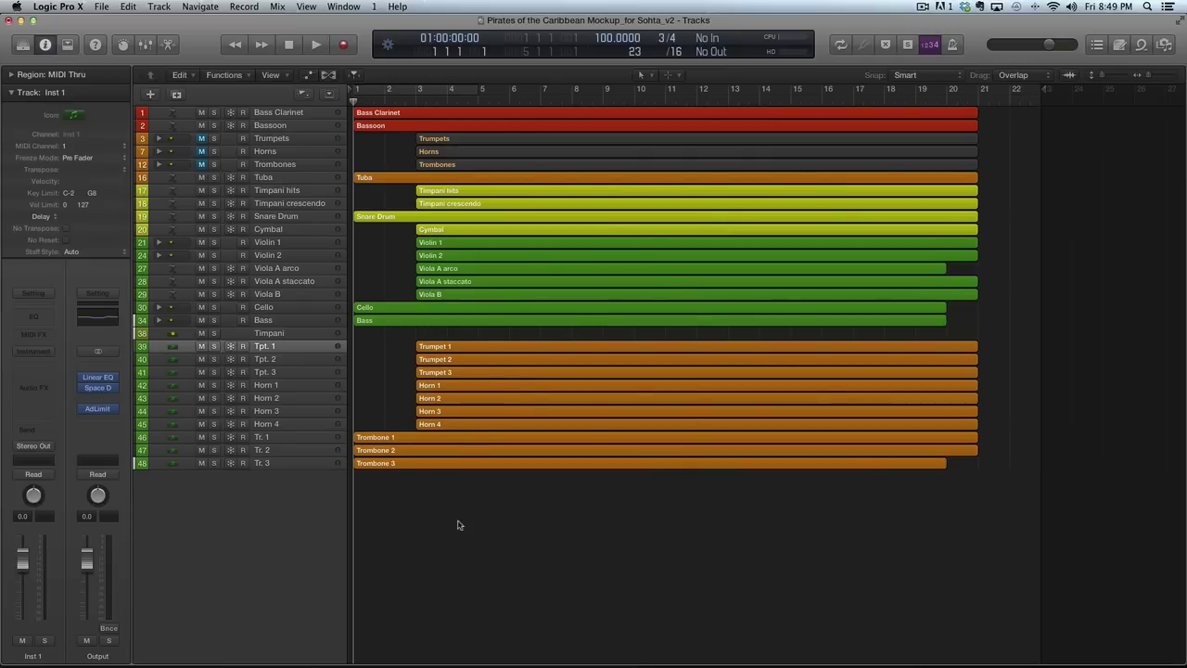
# Load Kontakt 5 as Multi Output (16xStereo) in the instrument slot of the Tpt. 1 track
pyautogui.click(266, 347)
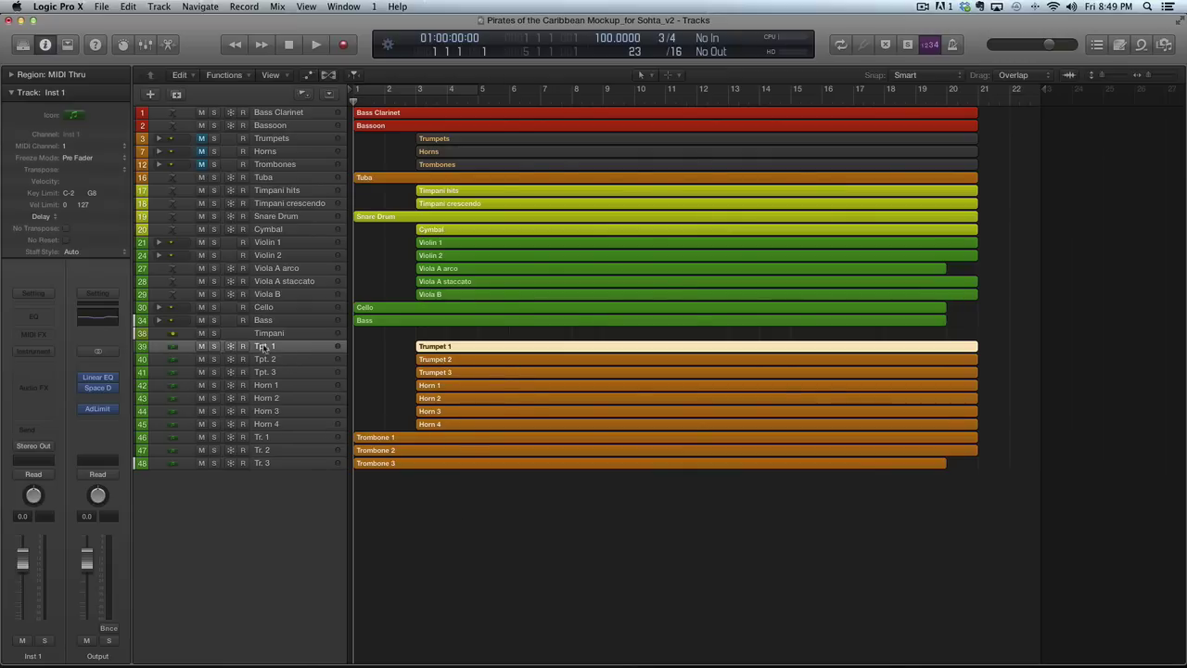
pyautogui.click(45, 350)
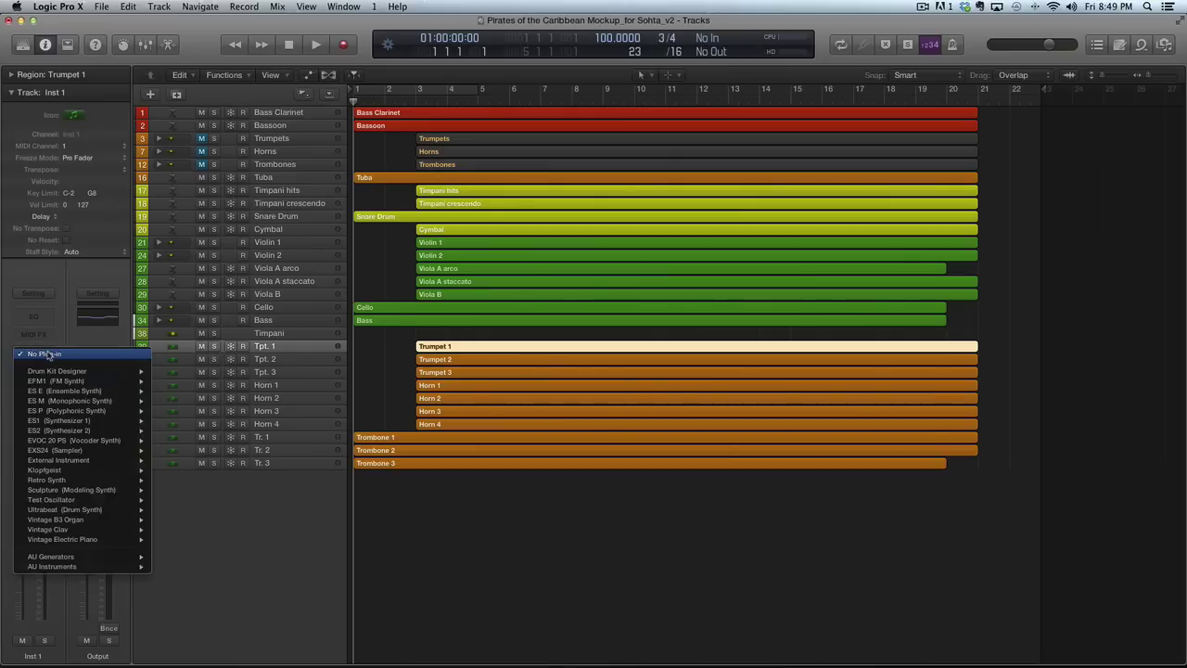
pyautogui.moveTo(102, 567)
pyautogui.moveTo(203, 577)
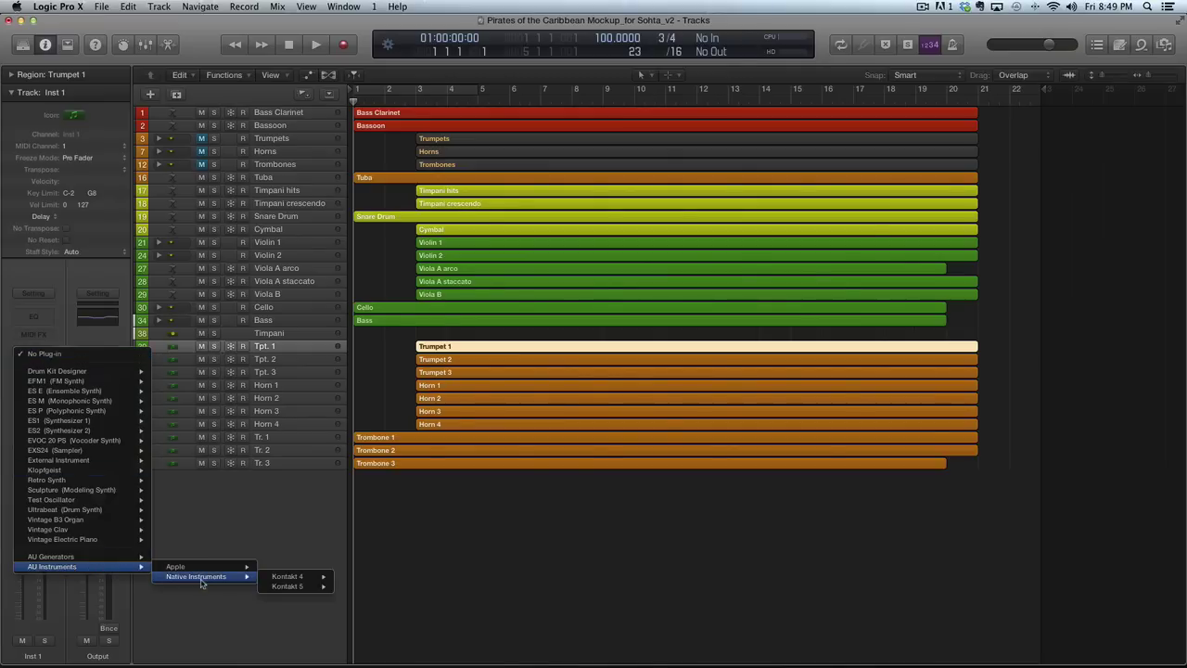
pyautogui.moveTo(294, 591)
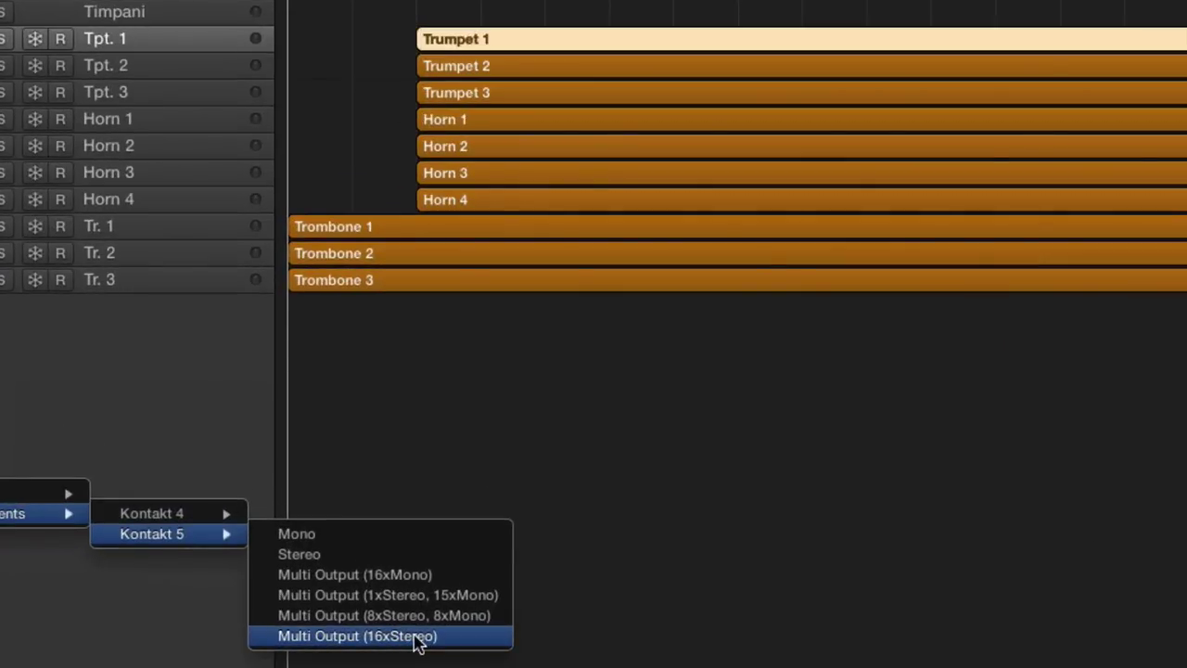
pyautogui.click(409, 638)
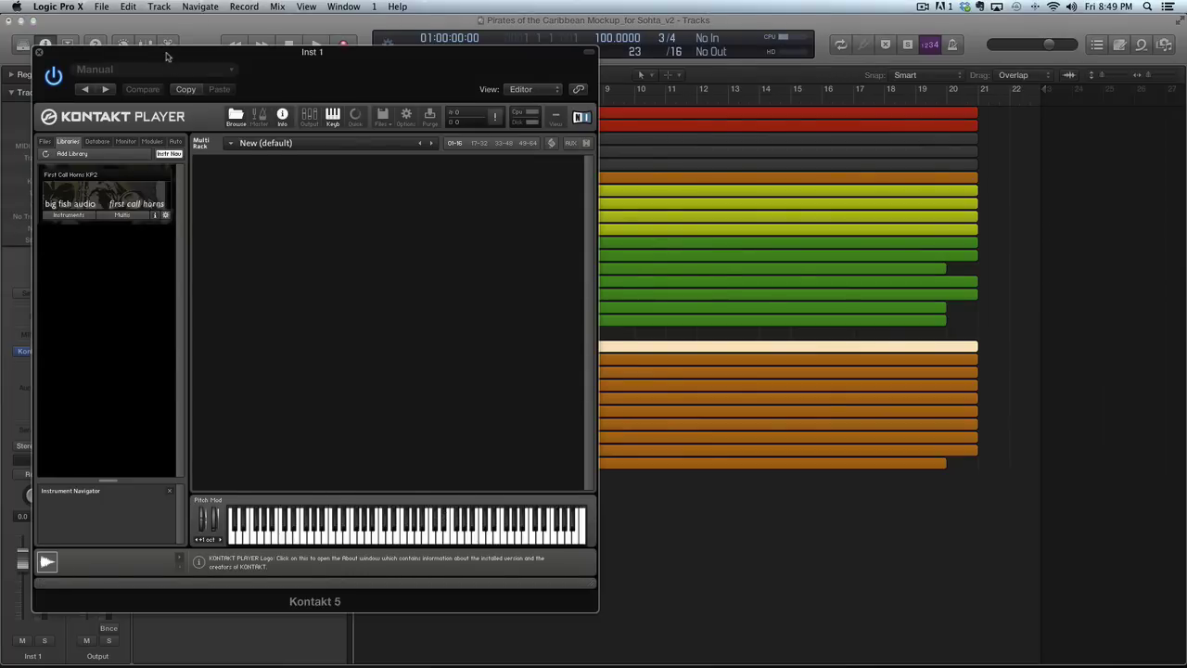
# Load Tpt Open.nki three times from the open trumpets of the First Call Horns library
pyautogui.moveTo(166, 57); pyautogui.dragTo(283, 34)
pyautogui.click(191, 191)
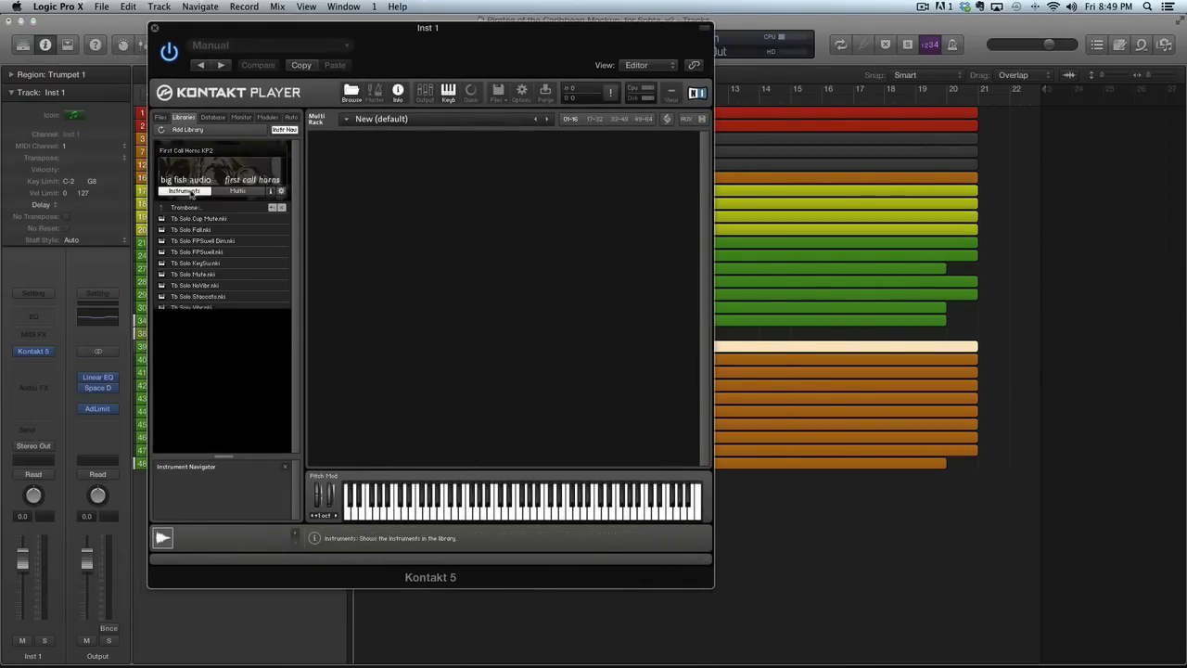
pyautogui.click(184, 207)
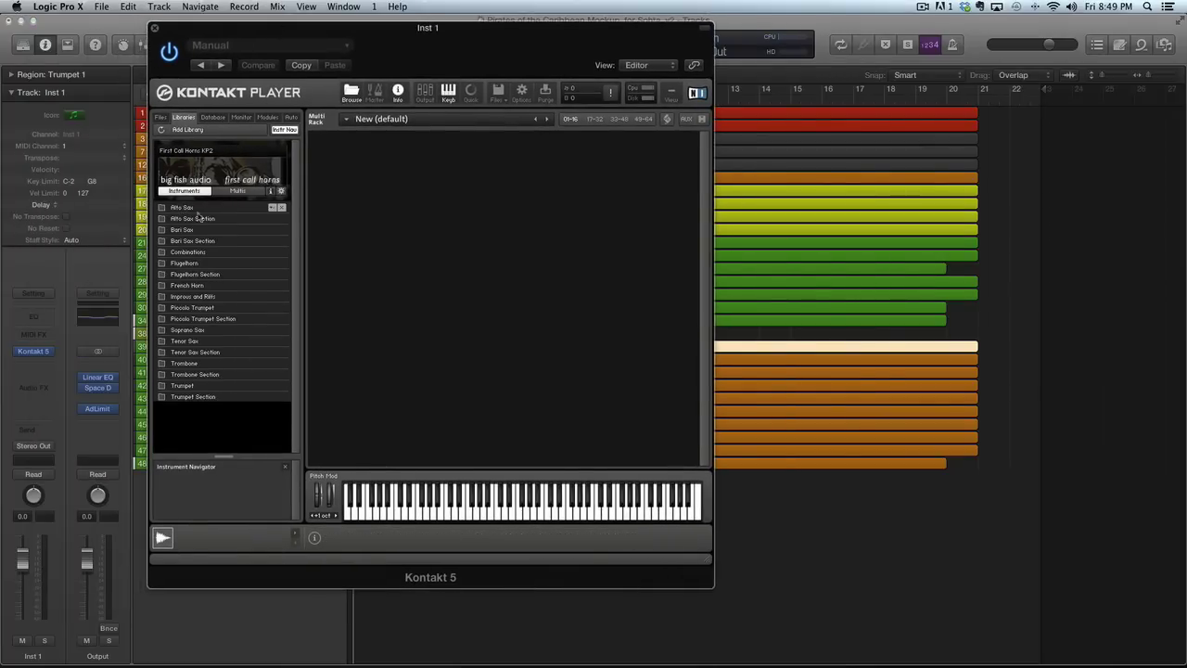
pyautogui.doubleClick(184, 386)
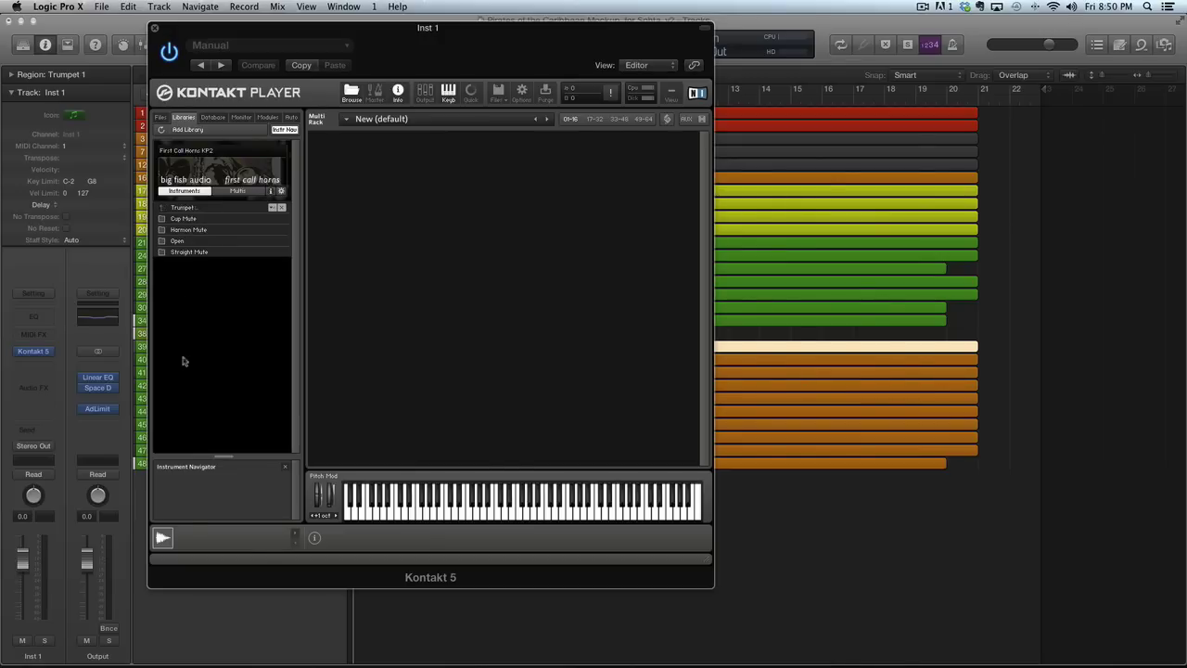
pyautogui.doubleClick(178, 242)
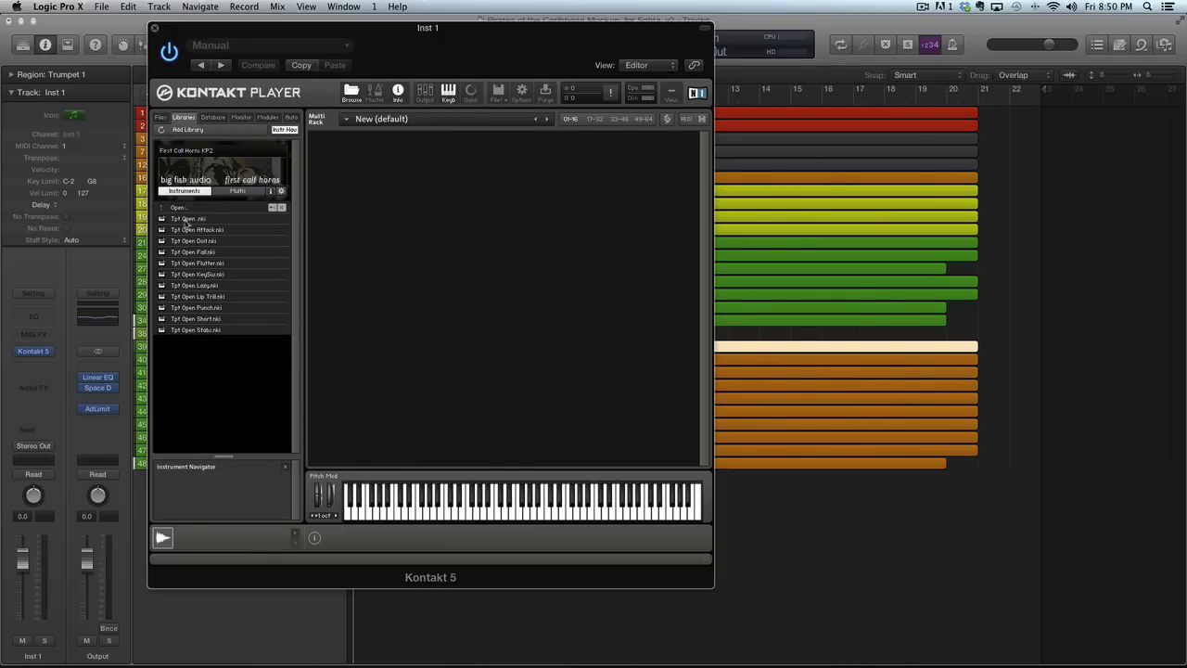
pyautogui.doubleClick(186, 219)
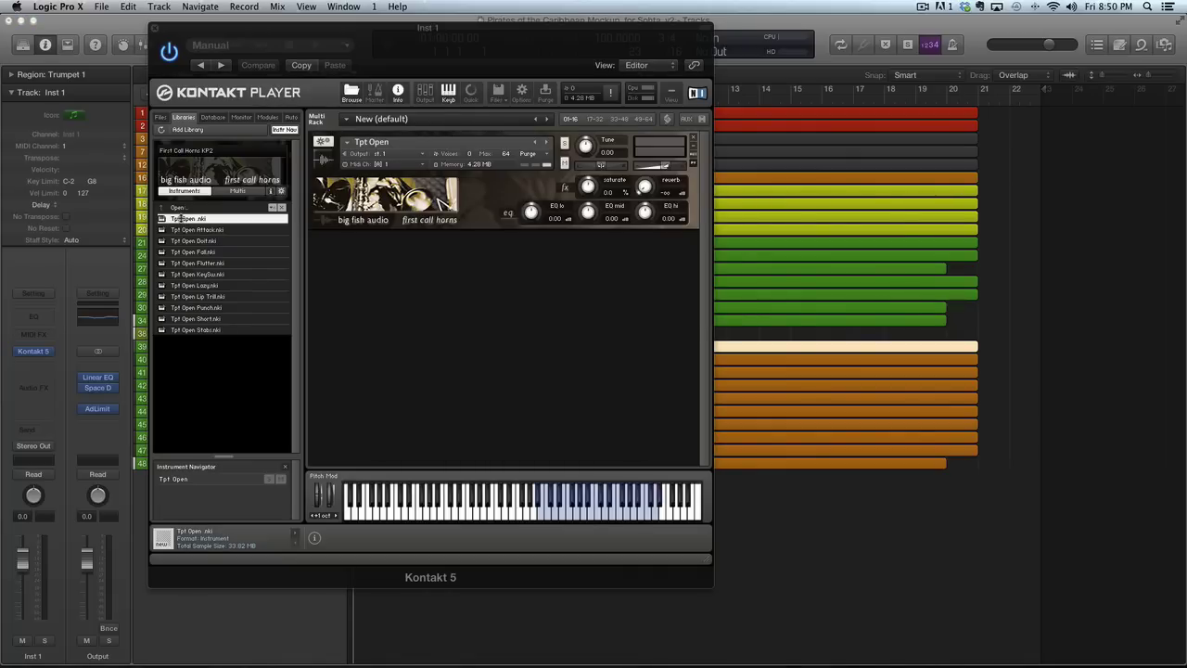
pyautogui.doubleClick(179, 219)
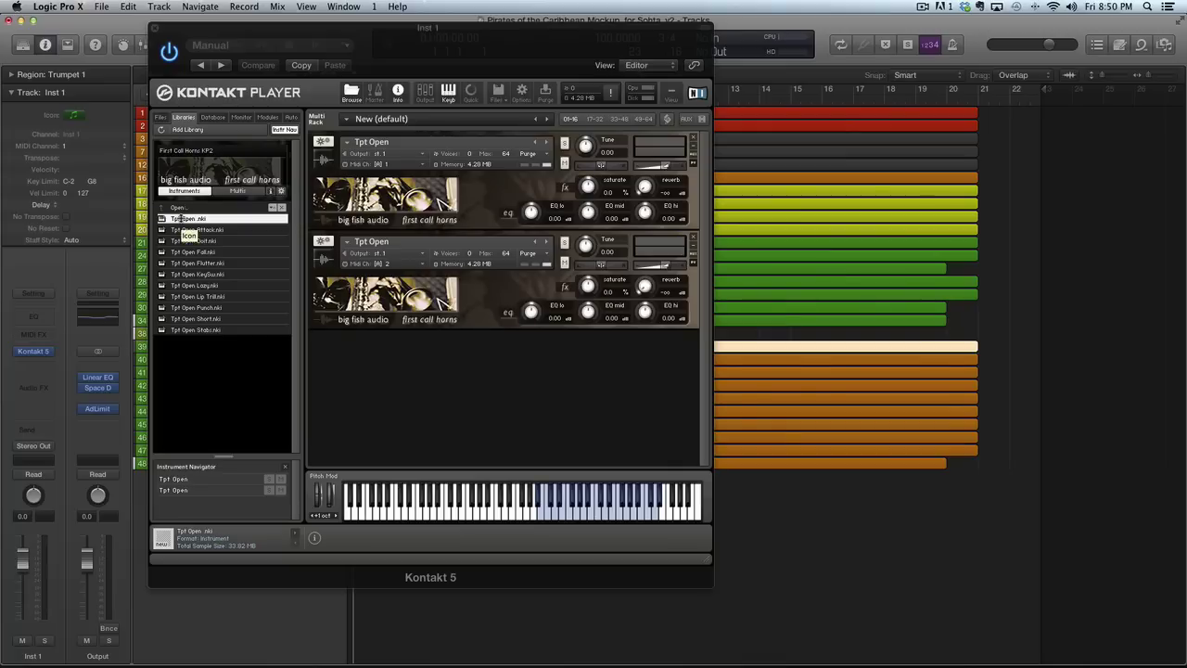
pyautogui.doubleClick(179, 219)
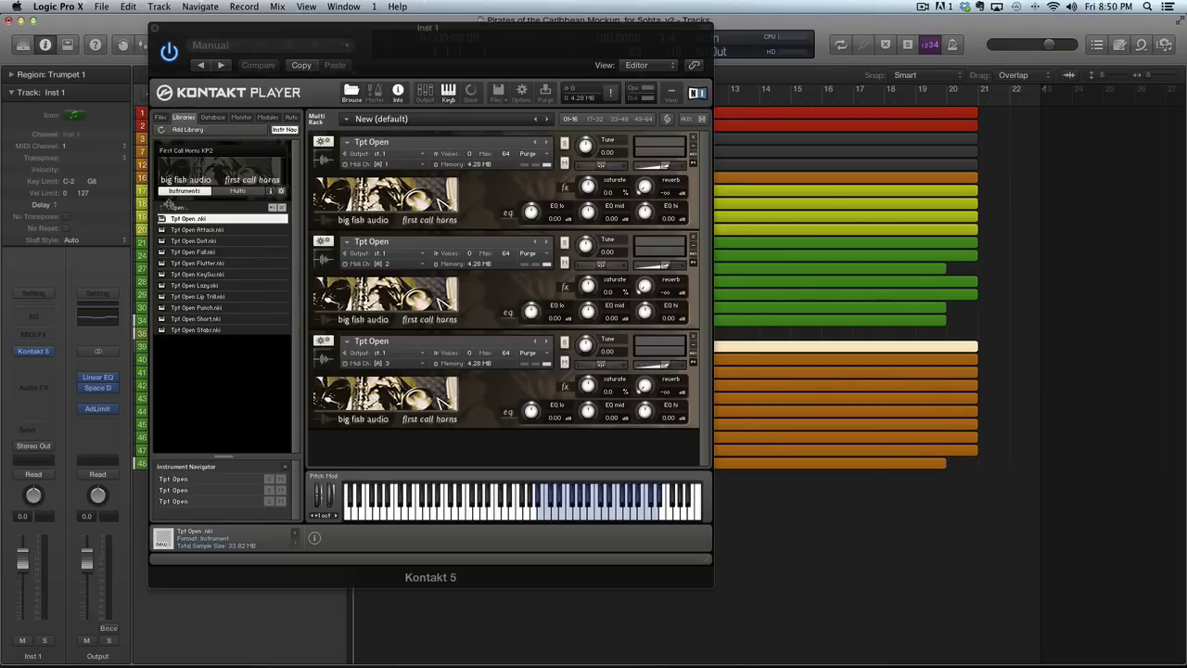
# Add four French Horn patches to the rack: FH Solo KeySw.nki once and FH Solo NoVibr.nki three times
pyautogui.click(163, 208)
pyautogui.click(163, 209)
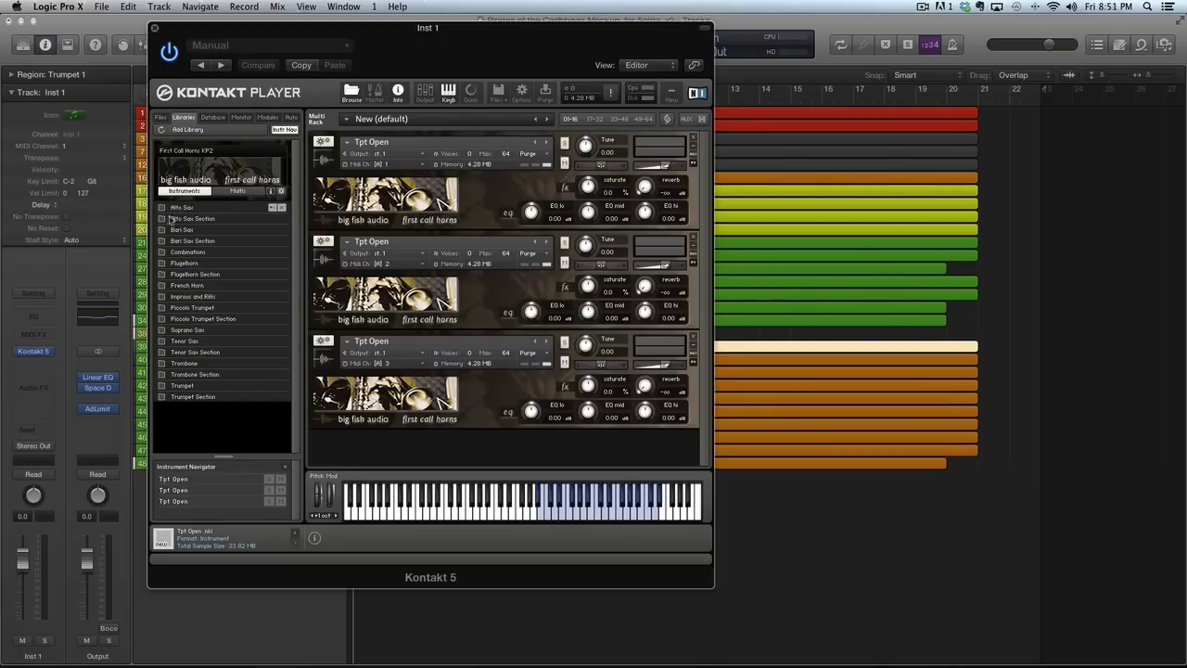
pyautogui.doubleClick(165, 287)
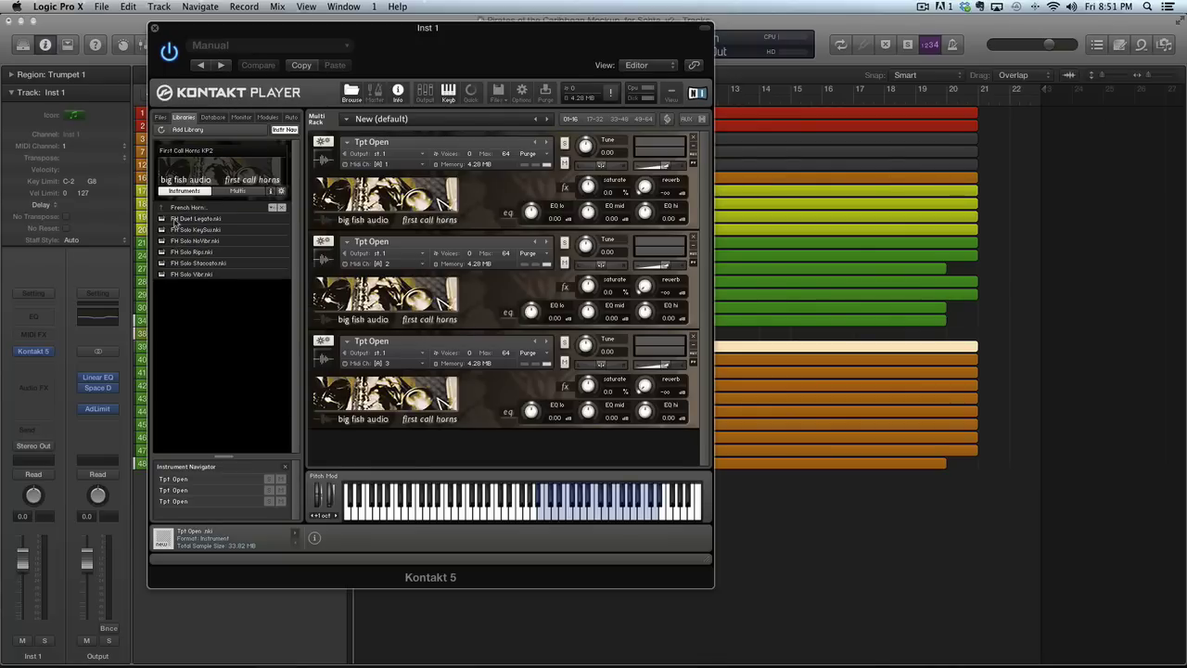
pyautogui.doubleClick(177, 229)
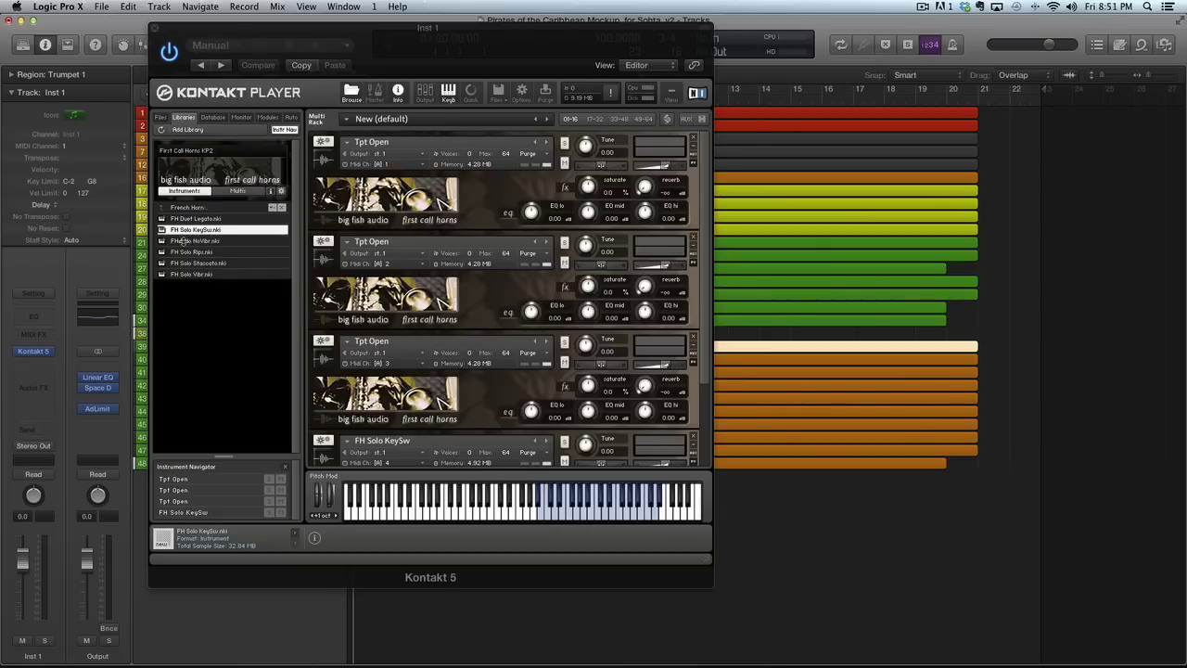
pyautogui.click(182, 240)
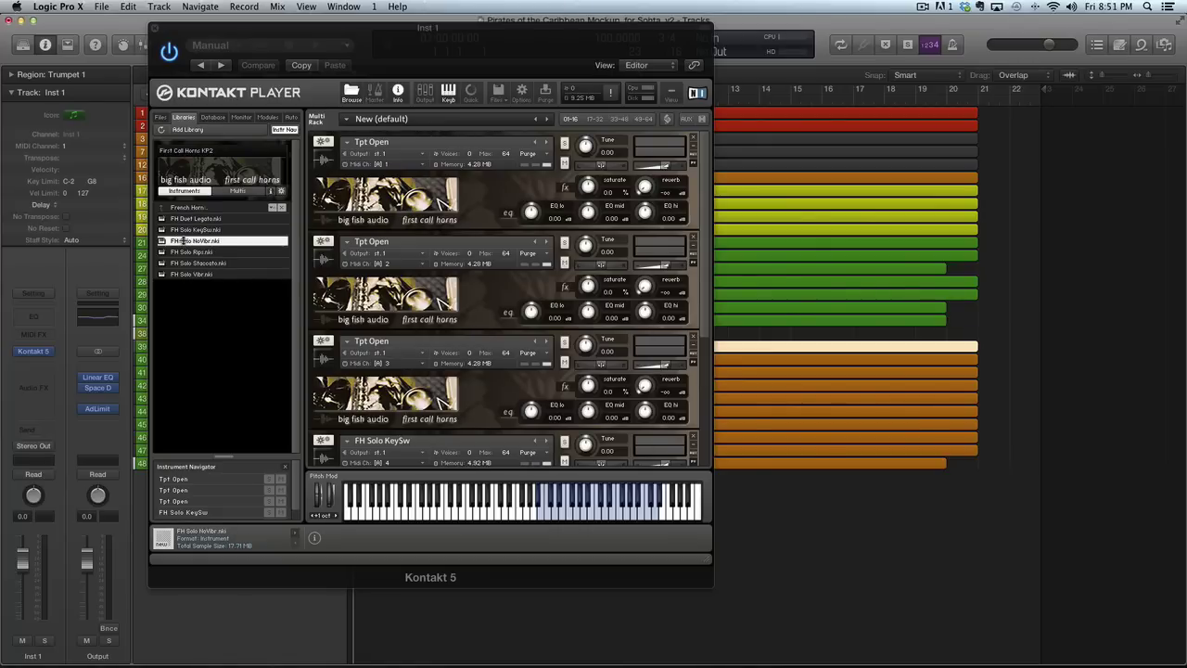
pyautogui.doubleClick(182, 240)
pyautogui.doubleClick(182, 240)
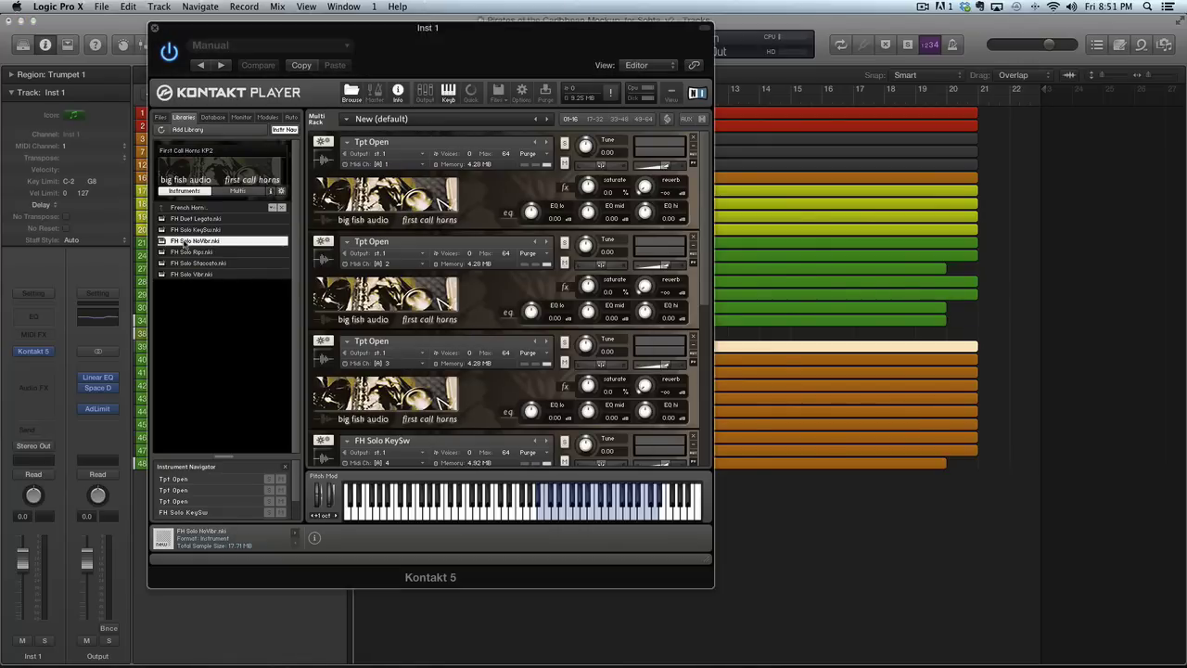
pyautogui.scroll(-5, 403, 399)
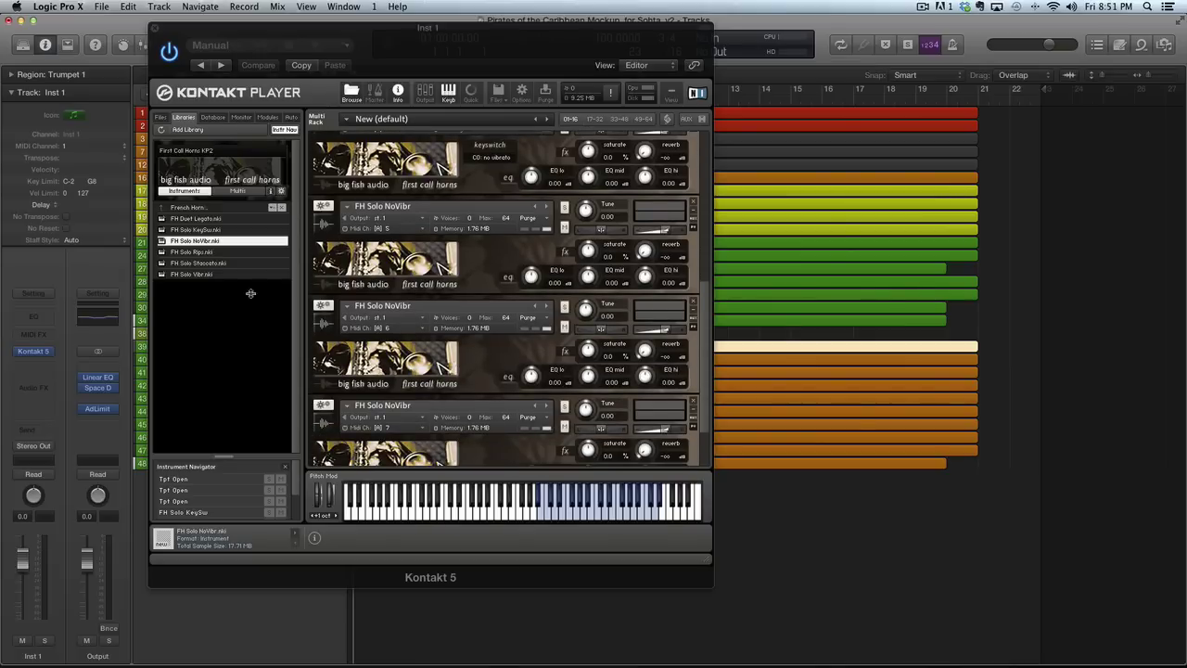
# Add Tb Solo NoVibr.nki three times from the library's Trombone folder
pyautogui.click(182, 208)
pyautogui.doubleClick(183, 209)
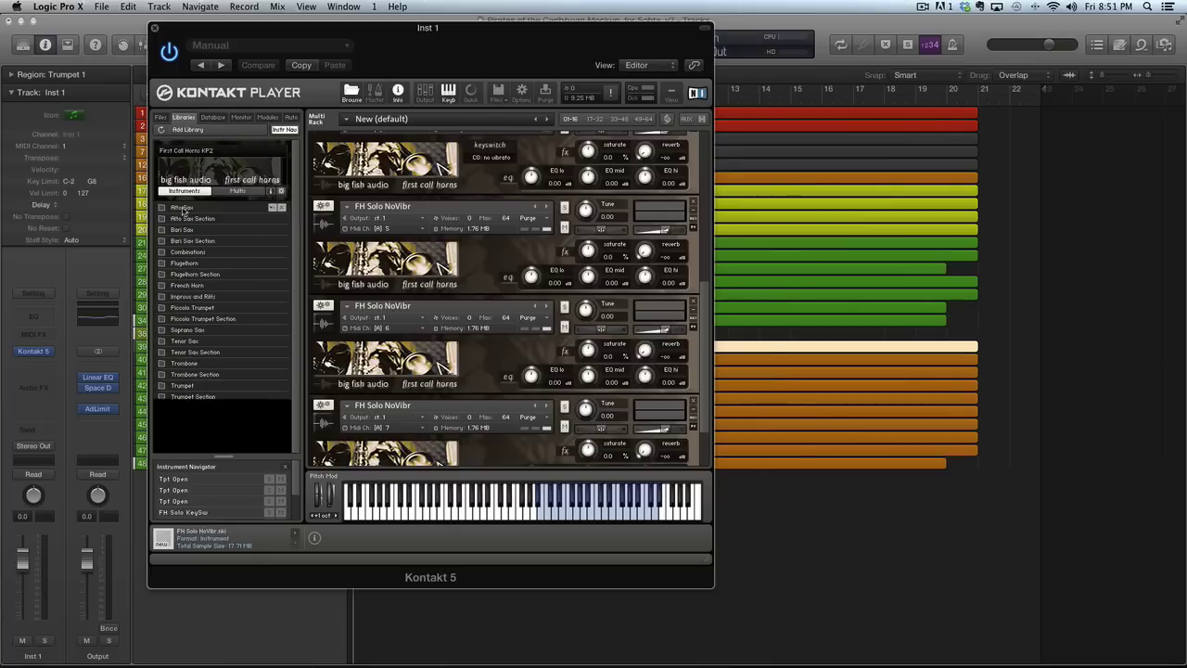
pyautogui.doubleClick(188, 364)
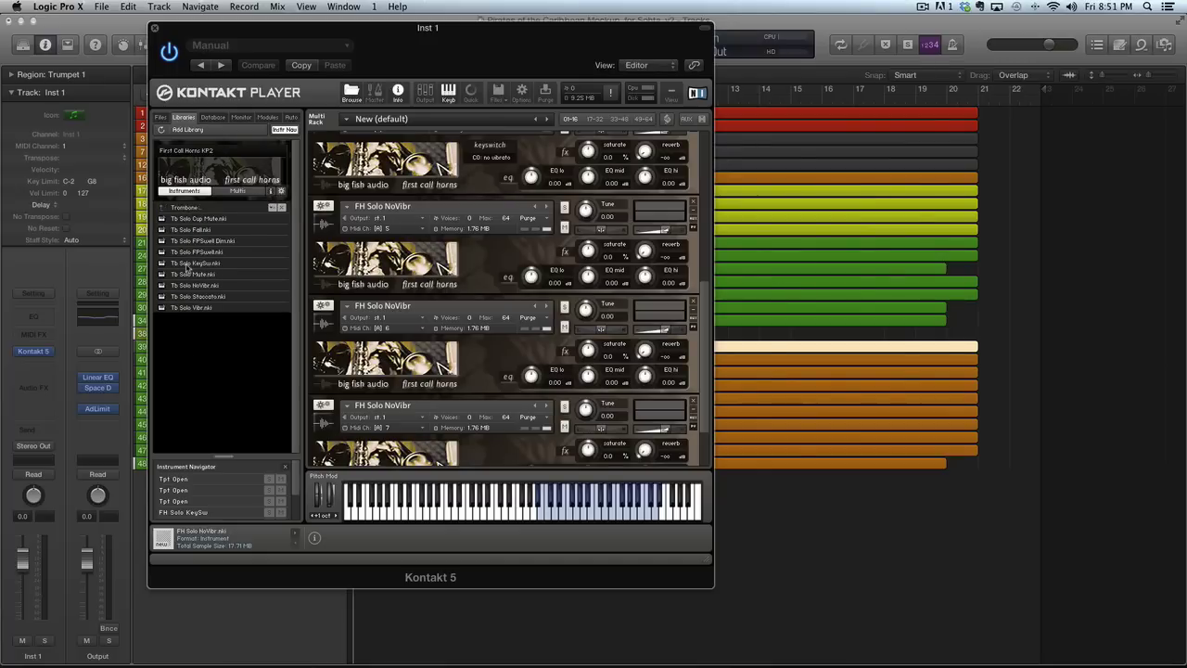
pyautogui.click(185, 286)
pyautogui.doubleClick(185, 285)
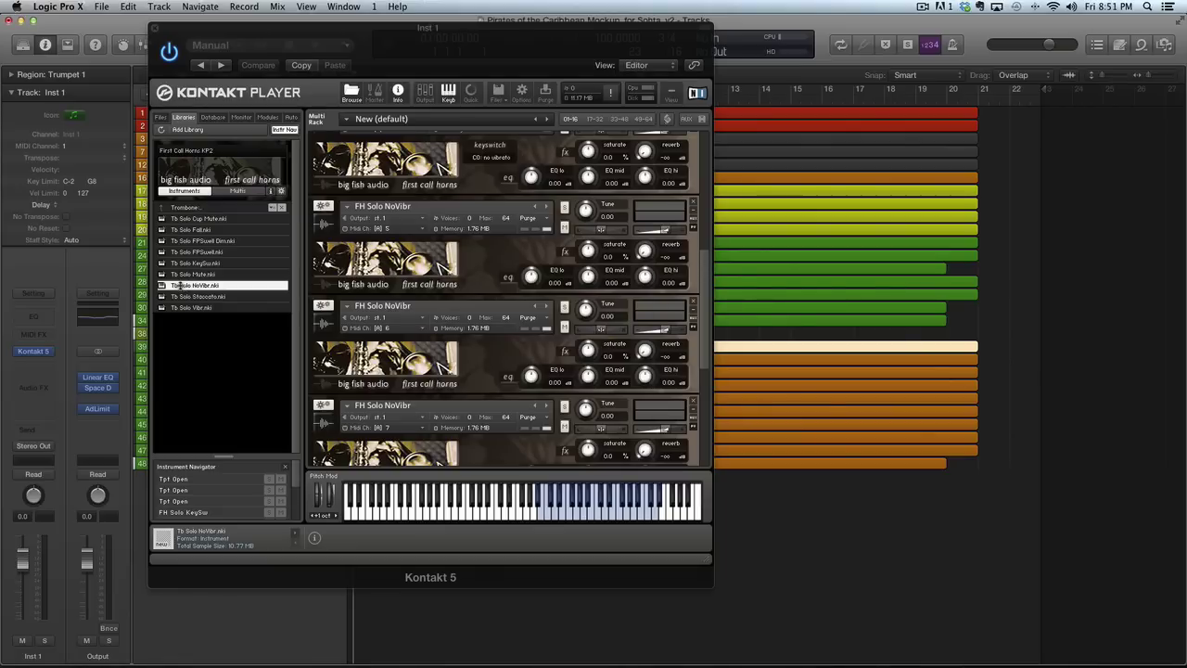
pyautogui.scroll(-6, 375, 360)
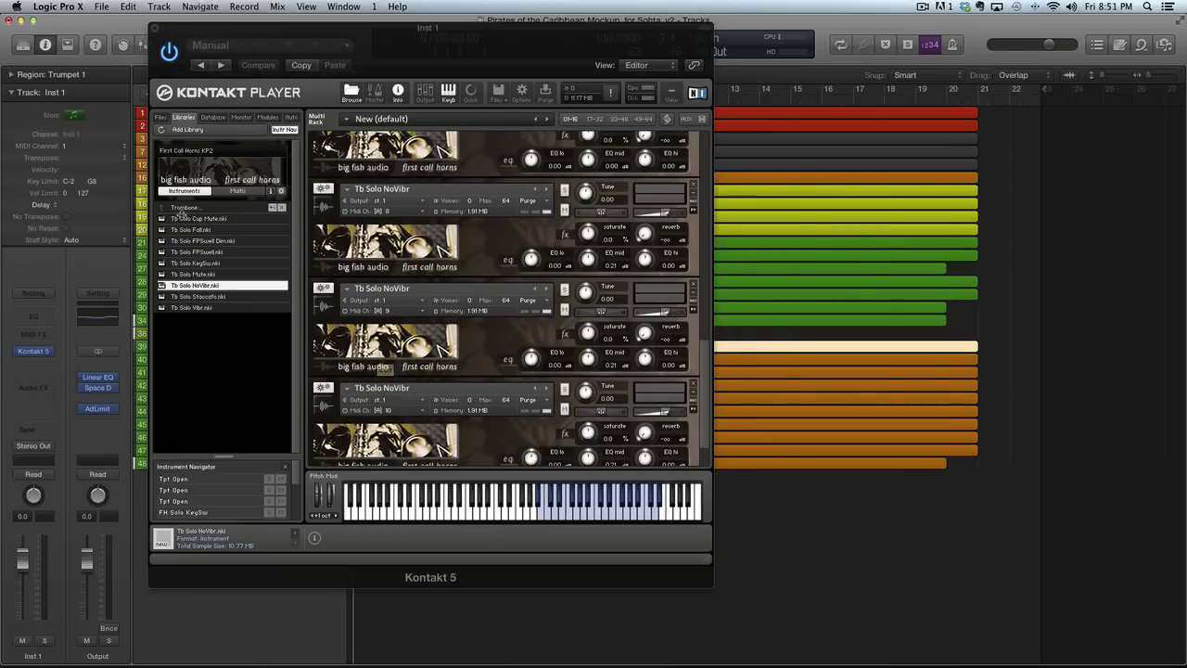
# Return the library browser to the main instrument list and close the Kontakt window
pyautogui.click(181, 209)
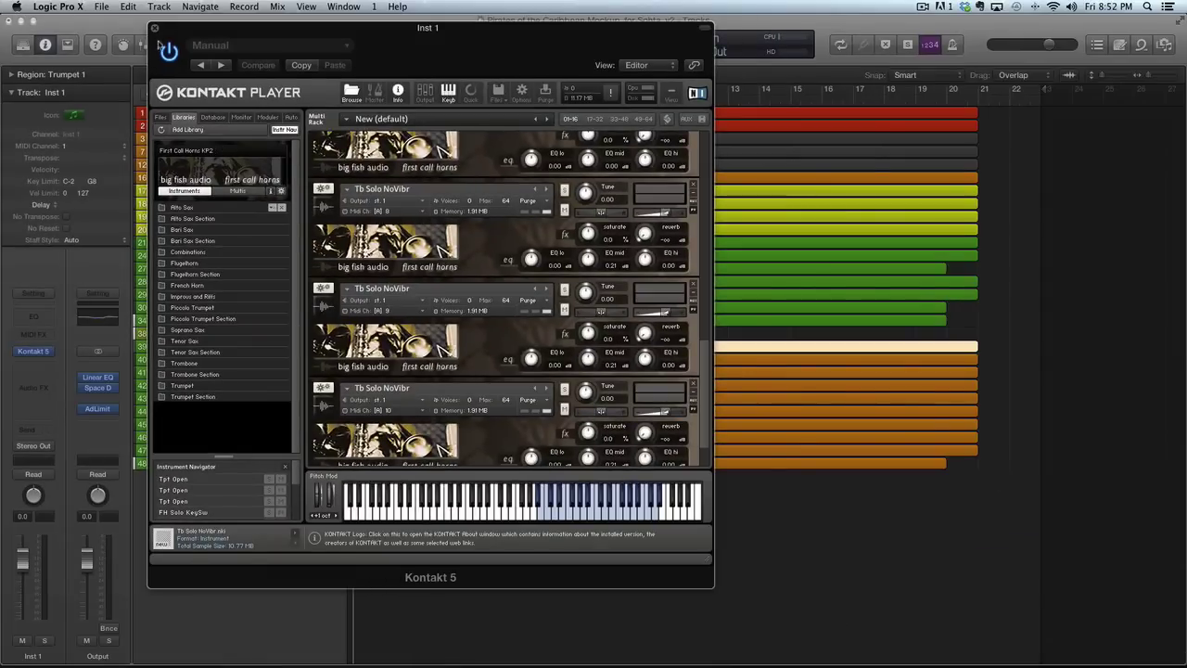
pyautogui.moveTo(190, 34); pyautogui.dragTo(178, 81)
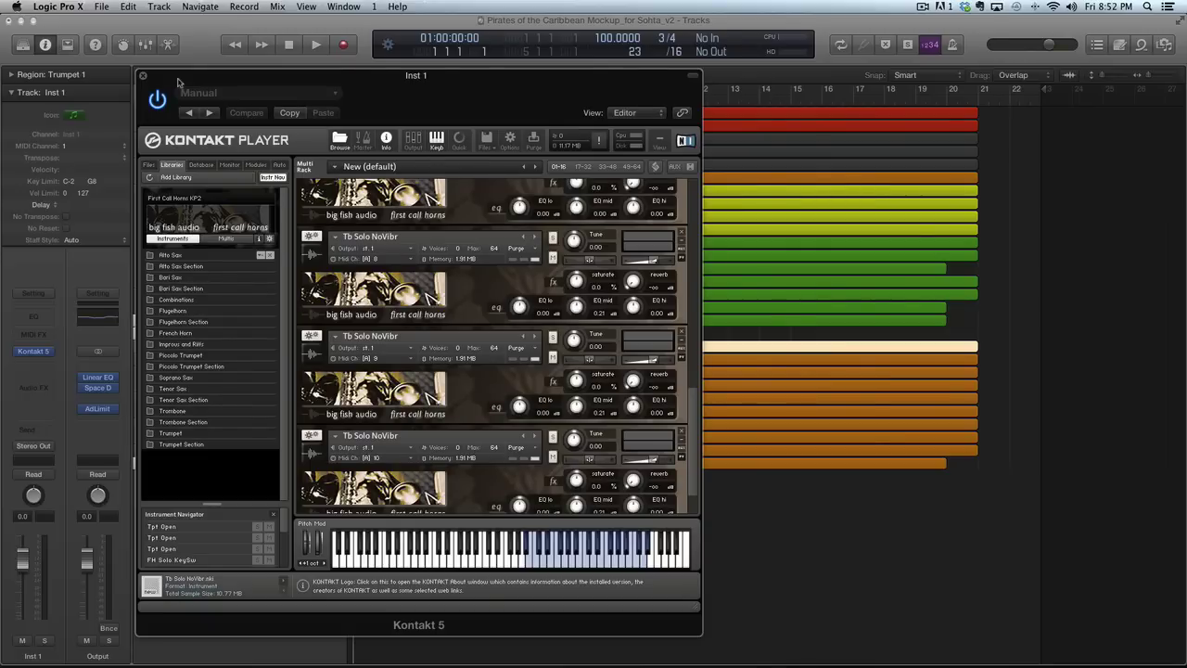
pyautogui.moveTo(179, 82); pyautogui.dragTo(184, 87)
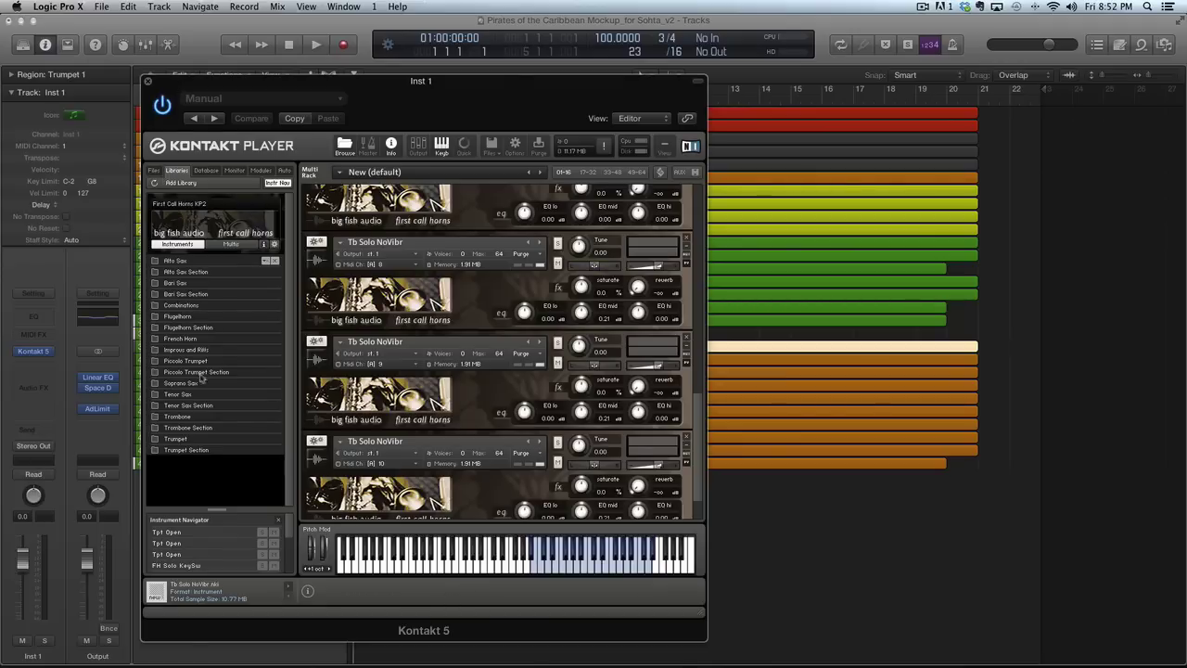
pyautogui.click(149, 82)
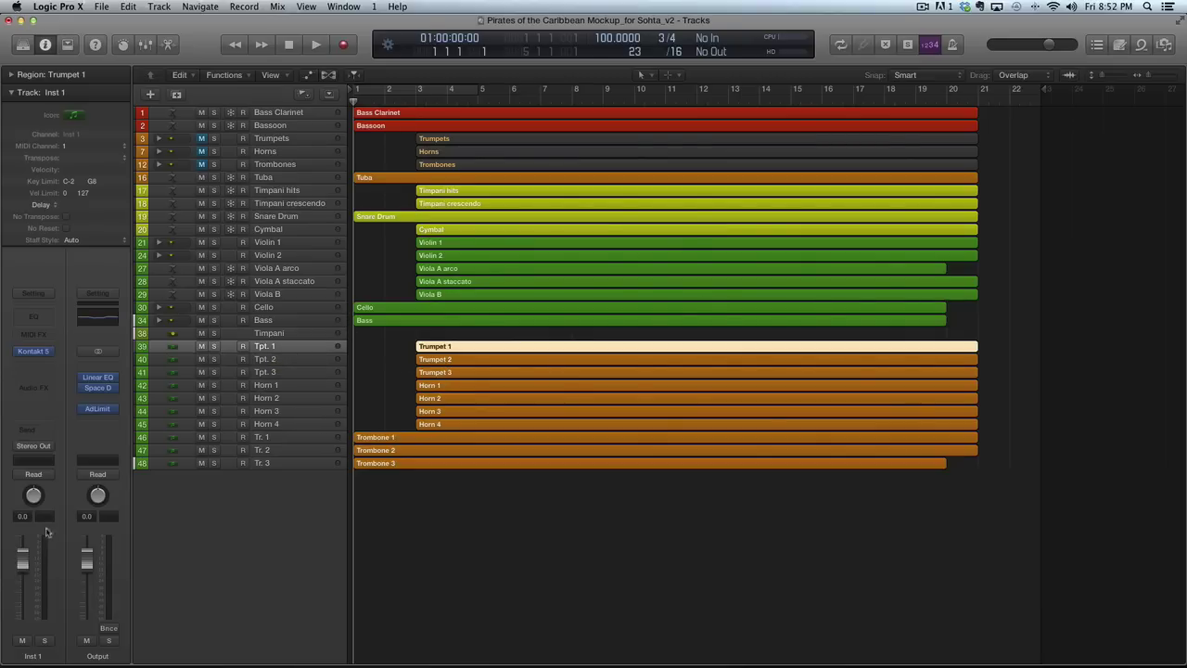
# Lower the Inst 1 volume to about -4.9 dB and solo the multi-timbral brass instrument
pyautogui.moveTo(22, 557); pyautogui.dragTo(22, 587)
pyautogui.click(215, 347)
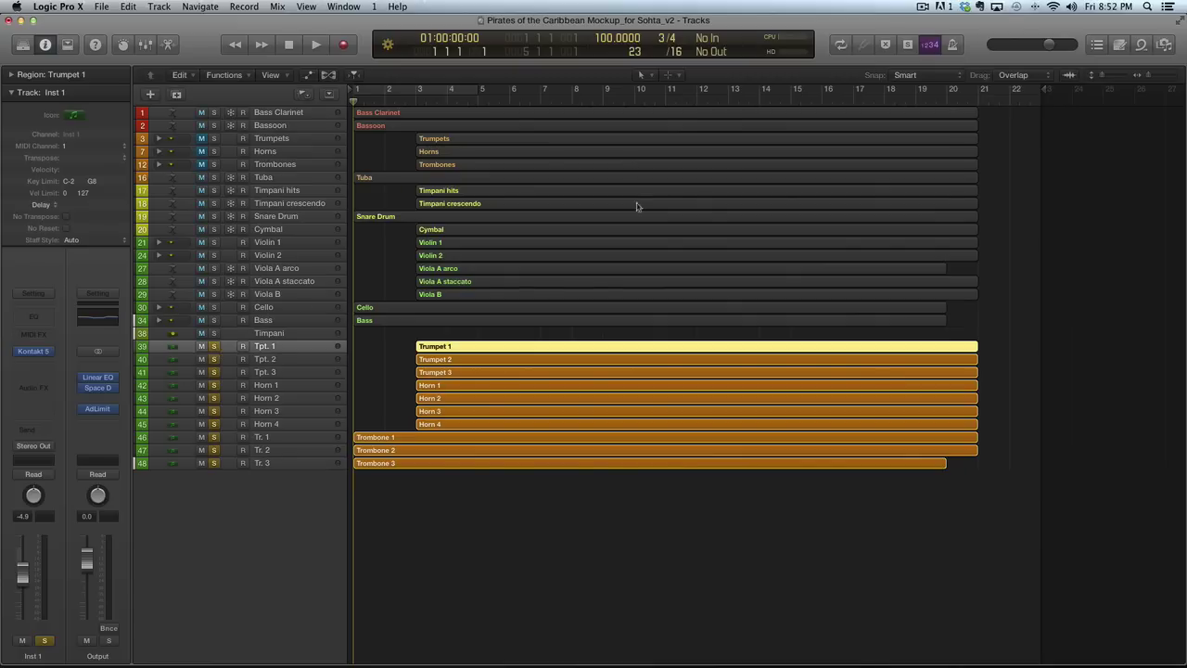
# Enlarge the track heights and audition the soloed brass from bar 12
pyautogui.press('super+Down')
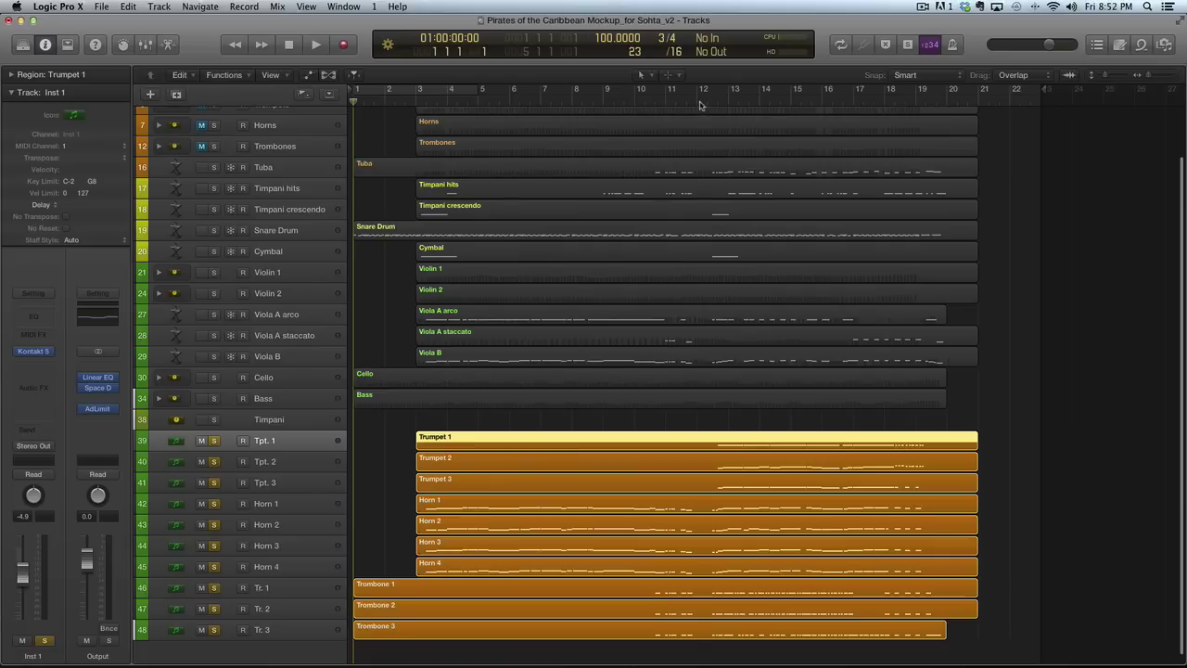
pyautogui.click(700, 103)
pyautogui.press('space')
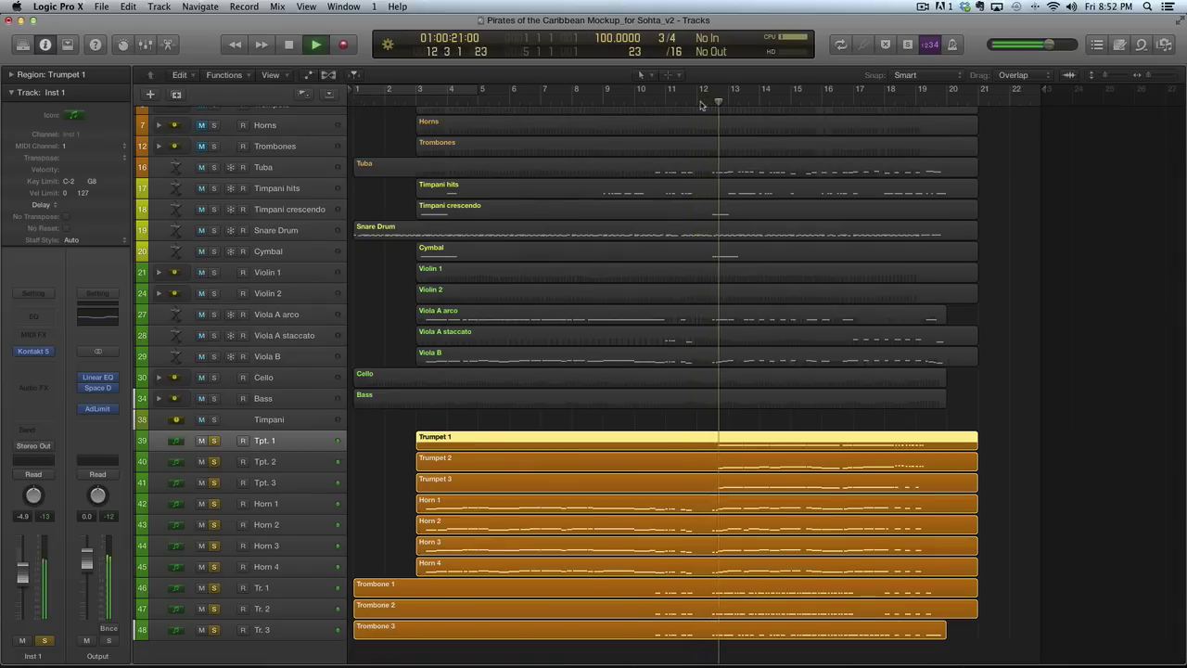
pyautogui.press('space')
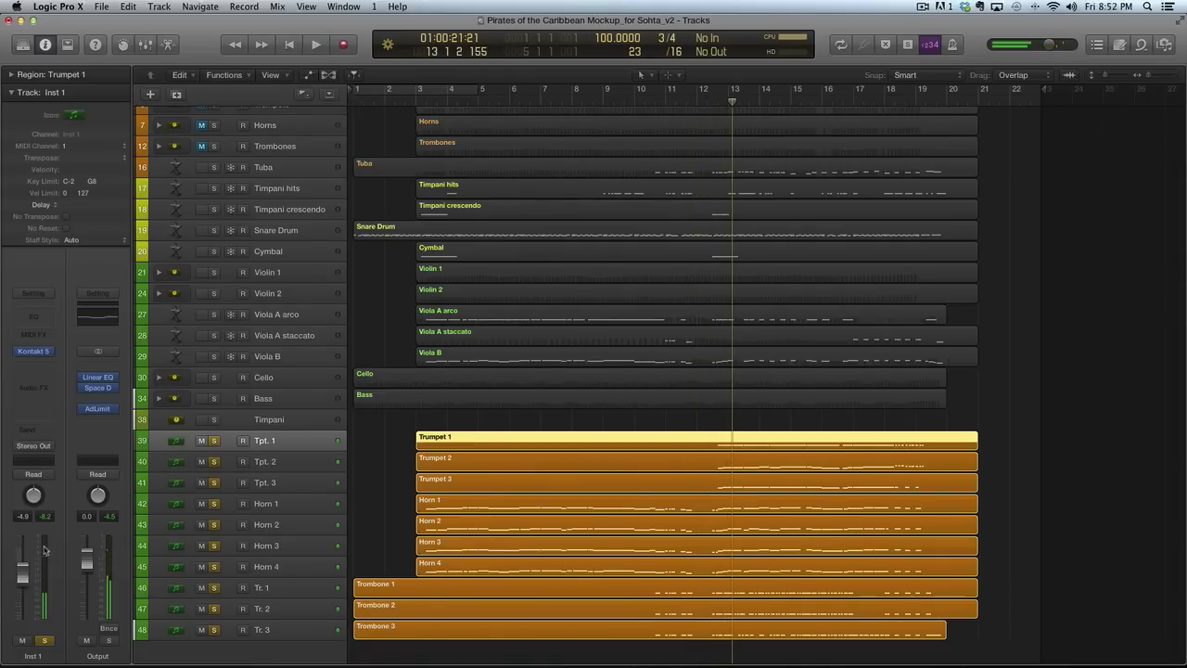
# Lower the Inst 1 volume to about -17.2 dB while auditioning the brass further, and clear the region selection
pyautogui.moveTo(21, 579); pyautogui.dragTo(21, 600)
pyautogui.press('space')
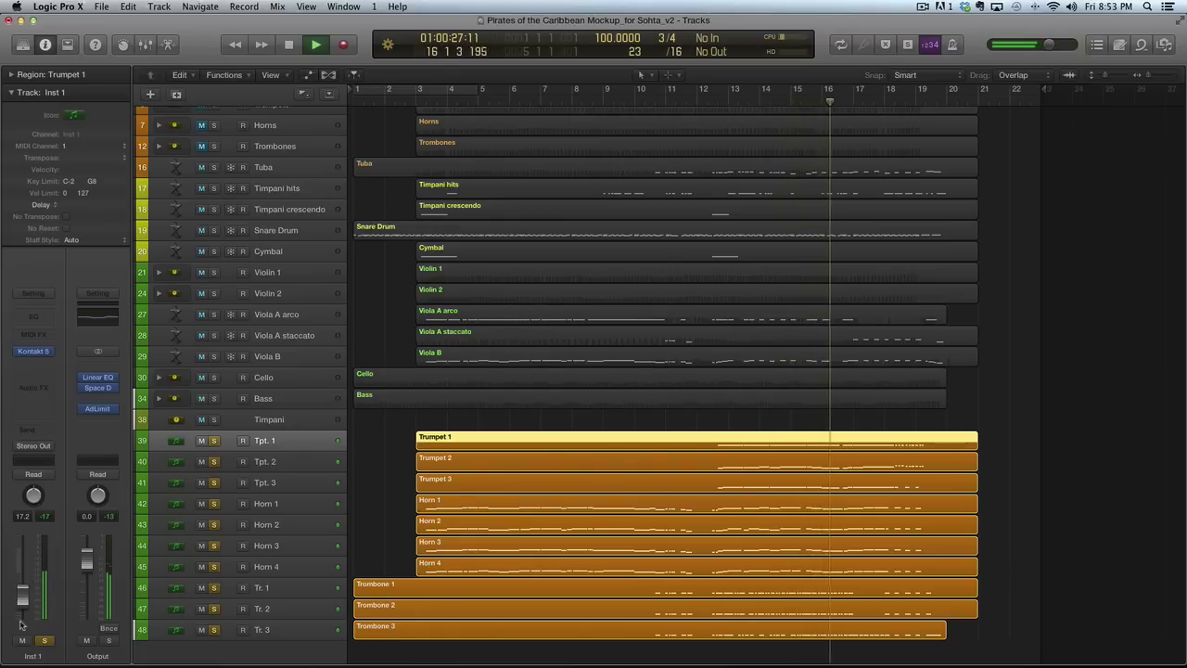
pyautogui.press('space')
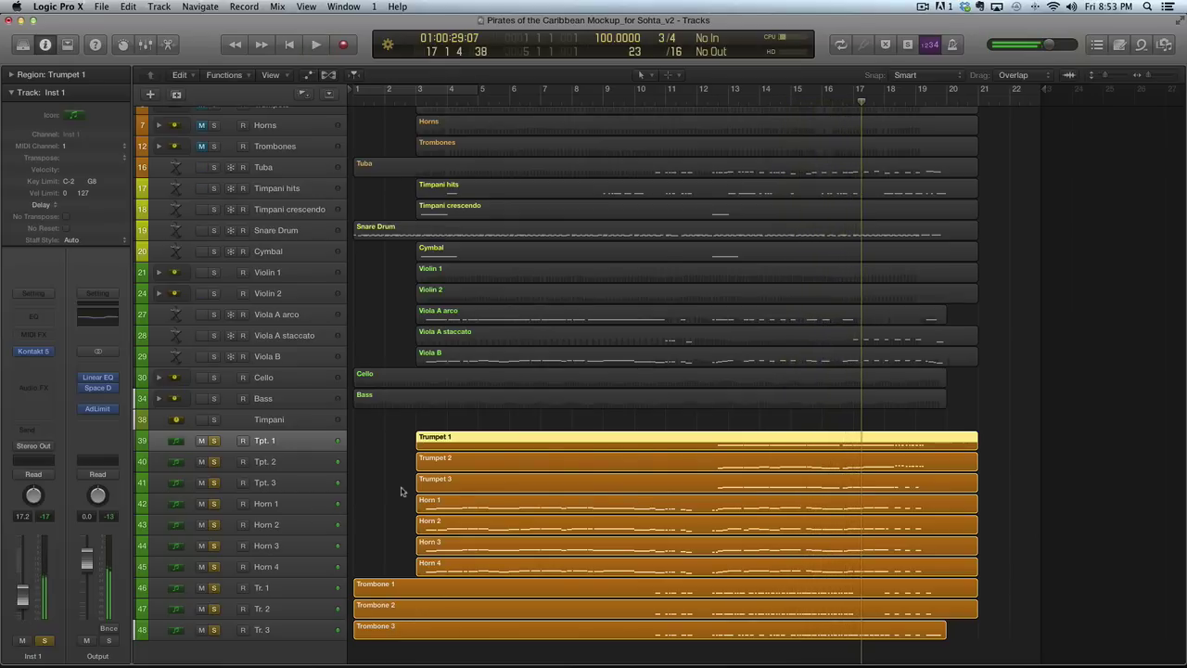
pyautogui.scroll(-1, 369, 492)
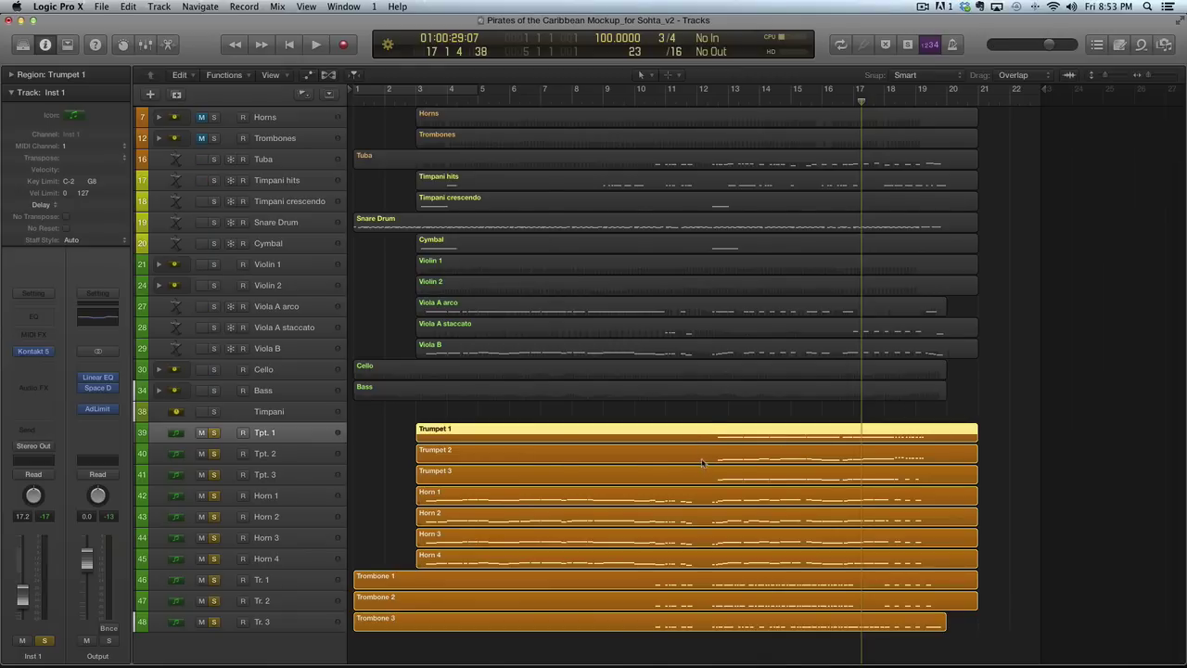
pyautogui.click(389, 461)
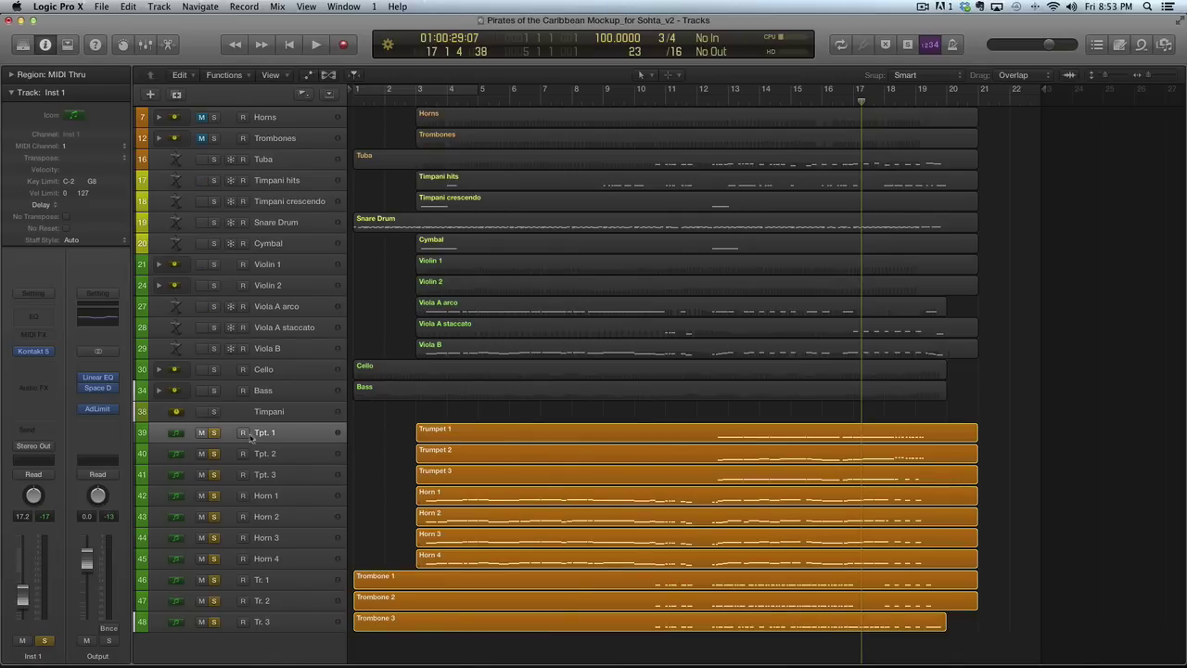
# Unsolo the multi-timbral brass instrument and reset its shared Inst 1 channel volume to 0.0 dB
pyautogui.click(213, 432)
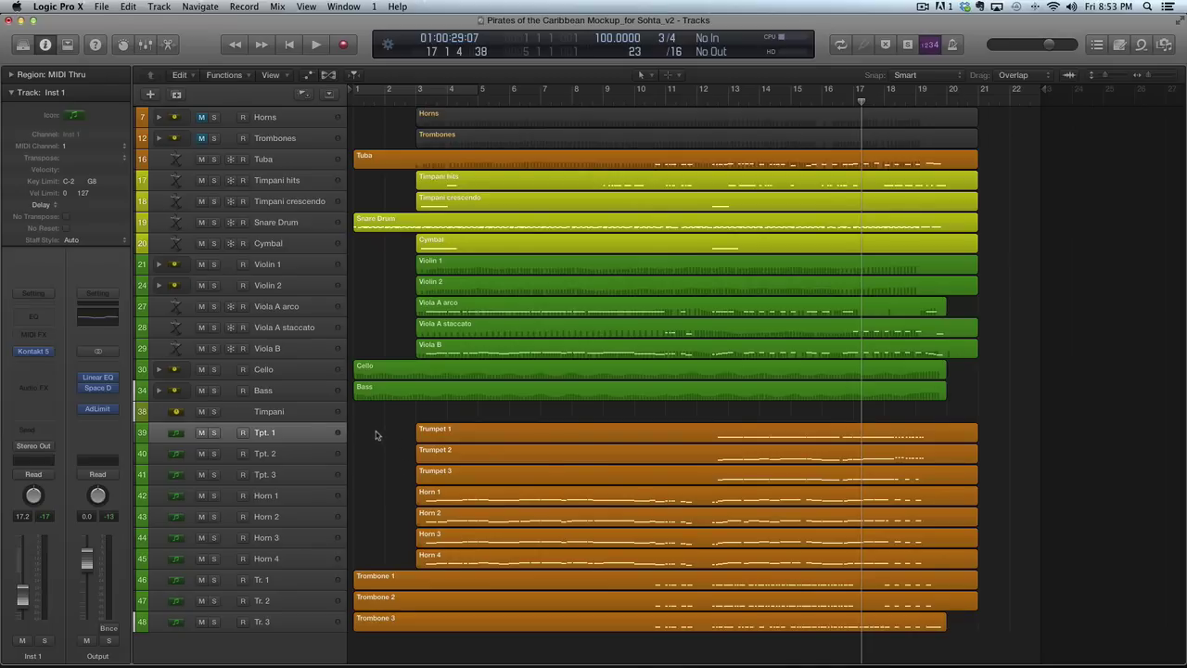
pyautogui.moveTo(39, 353)
pyautogui.click(272, 437)
pyautogui.moveTo(28, 596); pyautogui.dragTo(26, 575)
pyautogui.moveTo(33, 495); pyautogui.dragTo(34, 490)
pyautogui.click(302, 457)
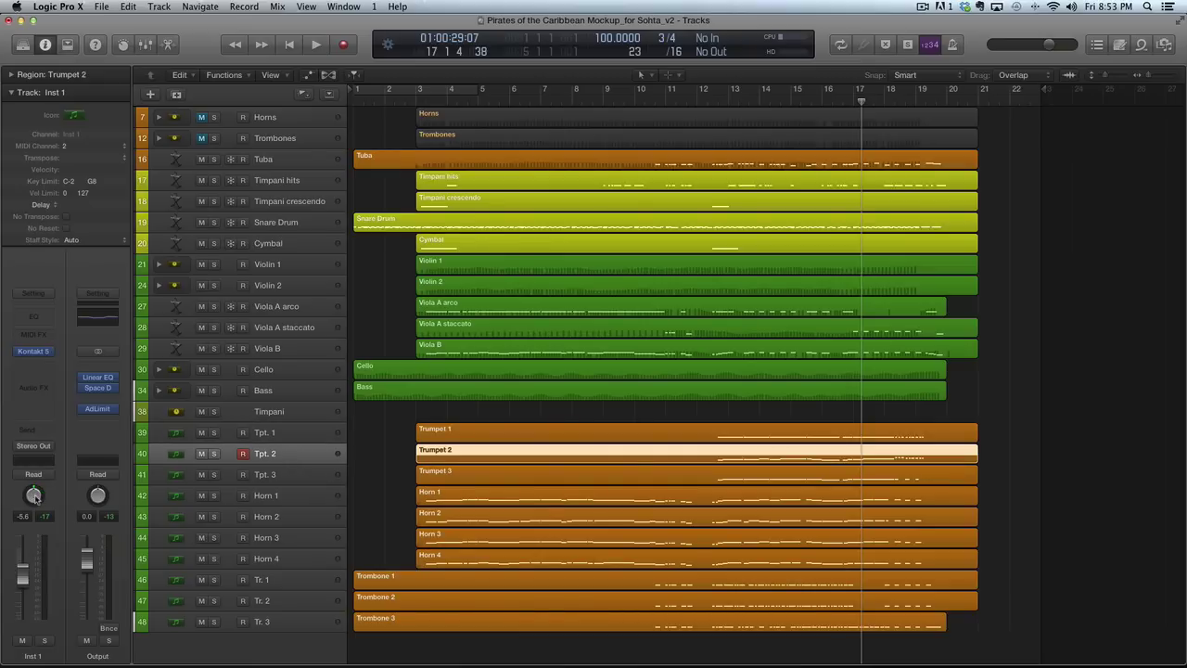
pyautogui.keyDown('alt'); pyautogui.click(24, 575); pyautogui.keyUp('alt')
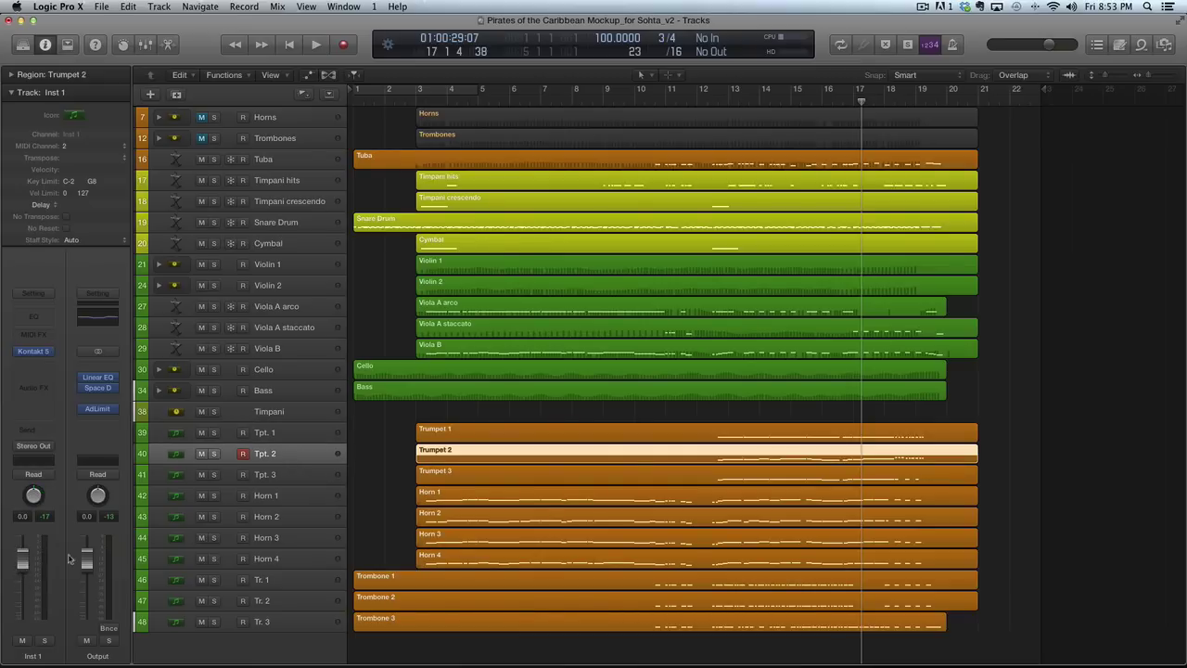
pyautogui.click(286, 435)
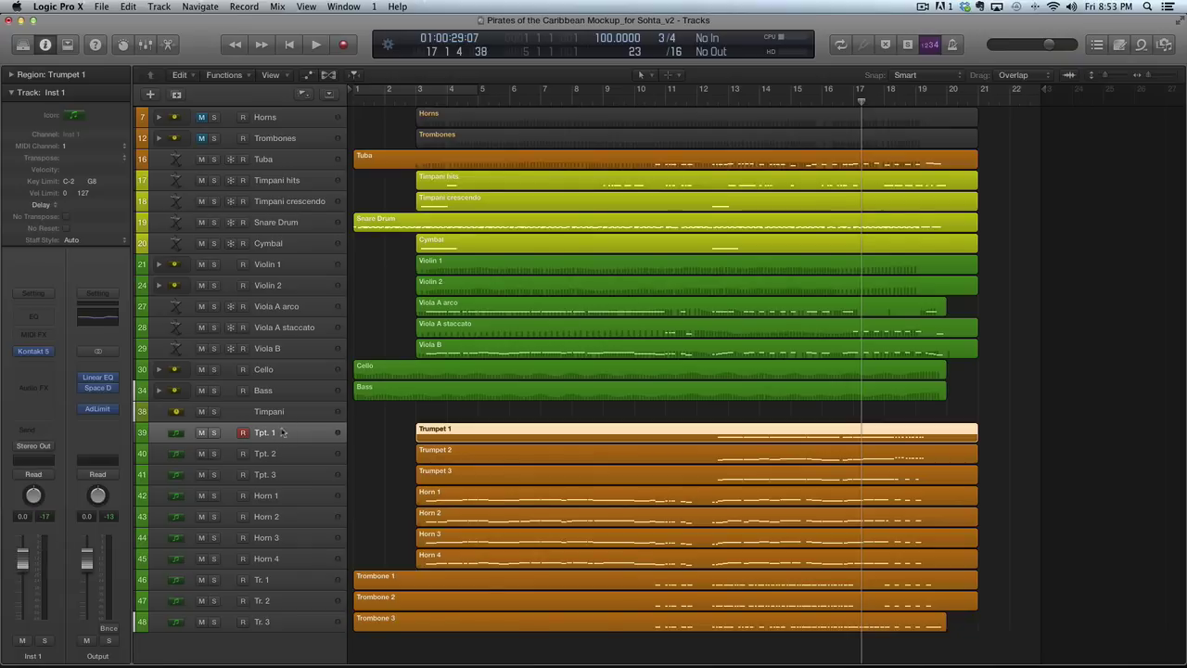
# In Kontakt, clear the output section and create one individual output channel for each loaded instrument, and close the plug-in window
pyautogui.moveTo(29, 376)
pyautogui.click(40, 353)
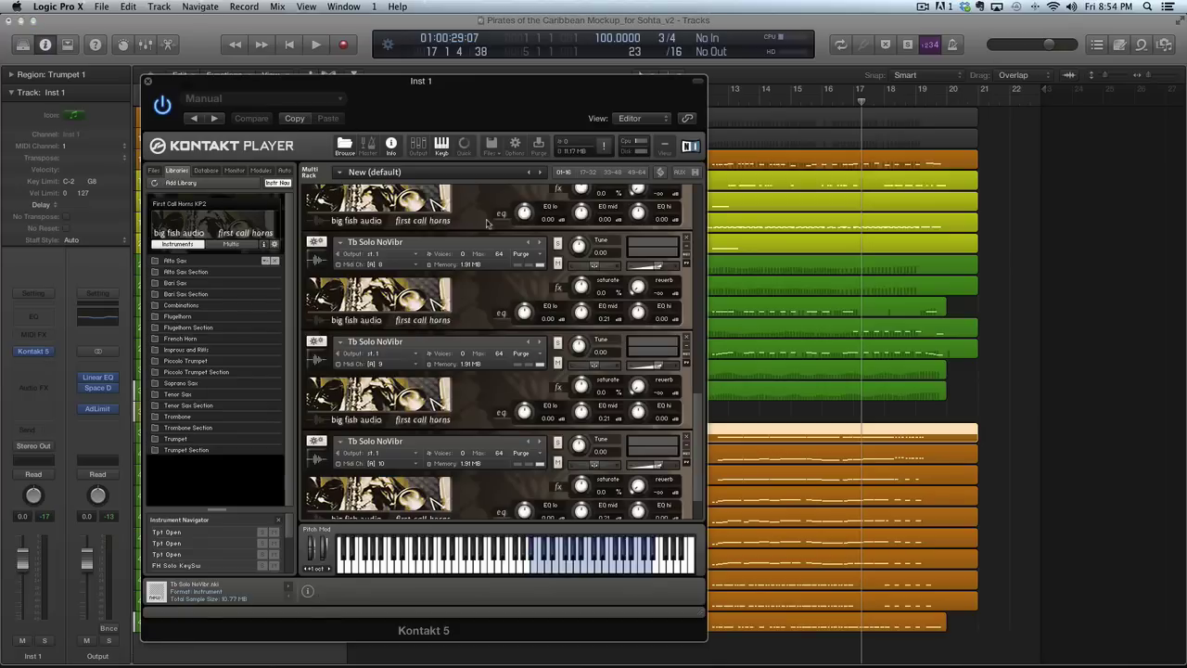
pyautogui.click(420, 146)
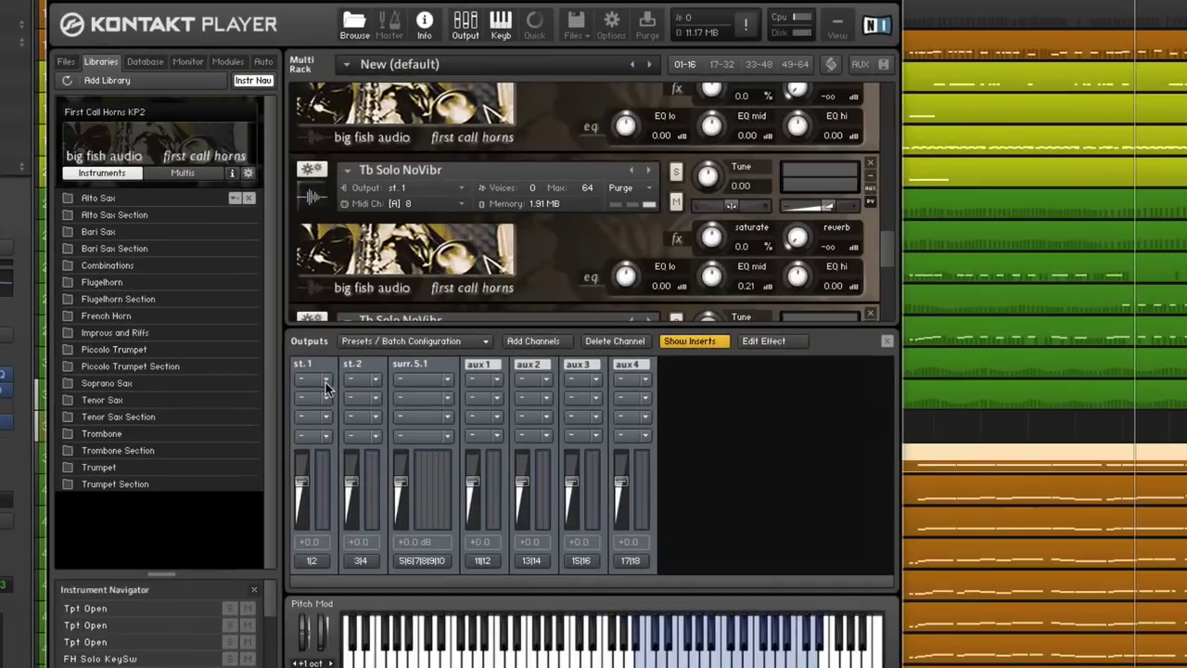
pyautogui.click(369, 339)
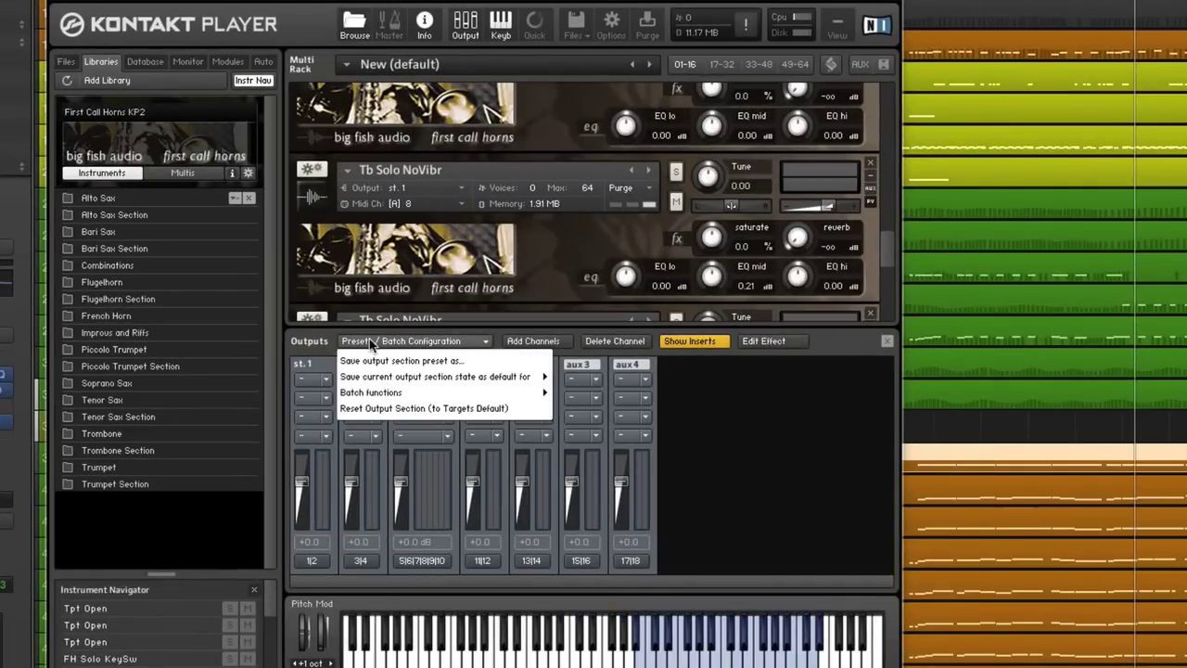
pyautogui.moveTo(376, 394)
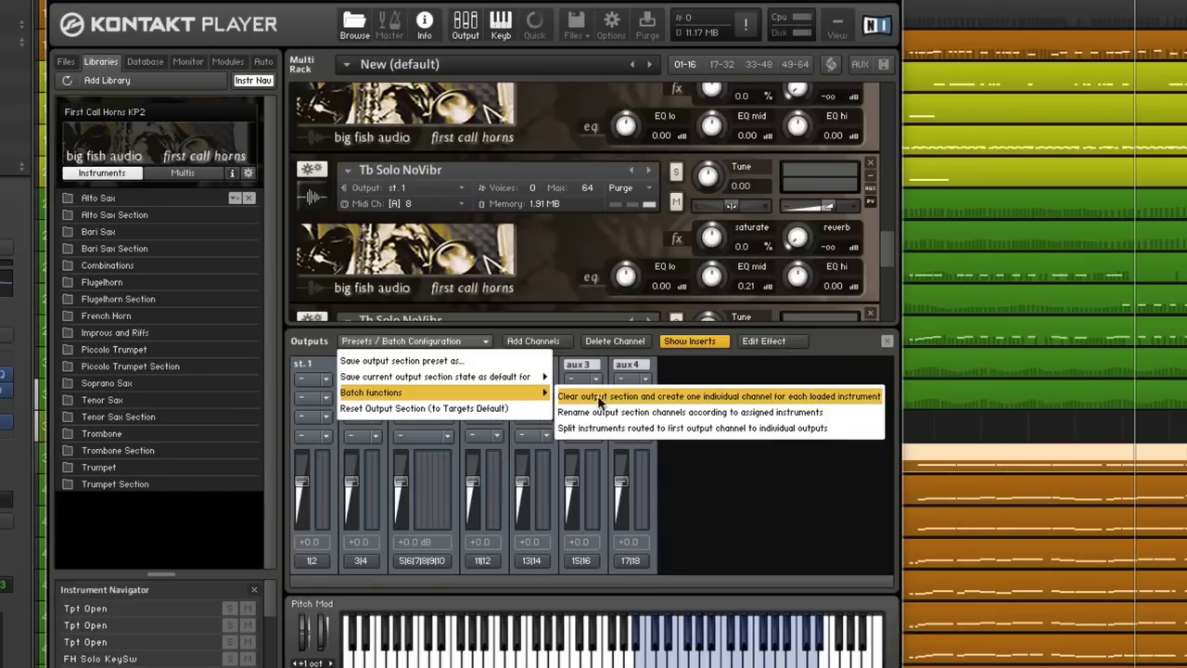
pyautogui.click(826, 394)
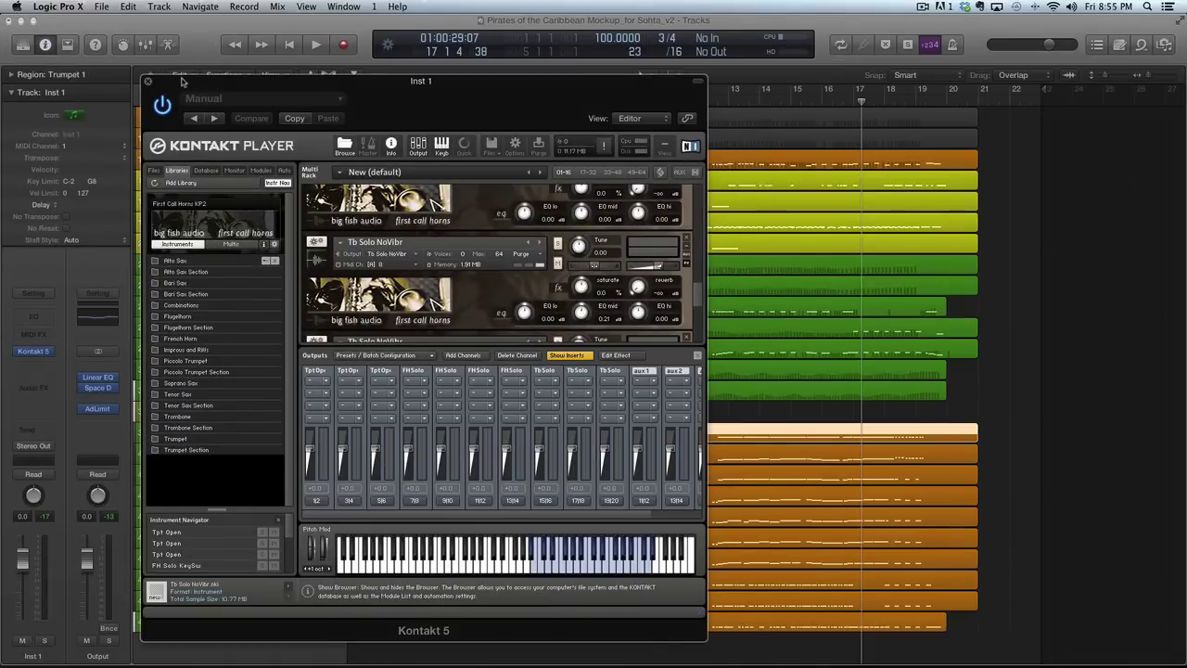
pyautogui.moveTo(183, 82); pyautogui.dragTo(271, 51)
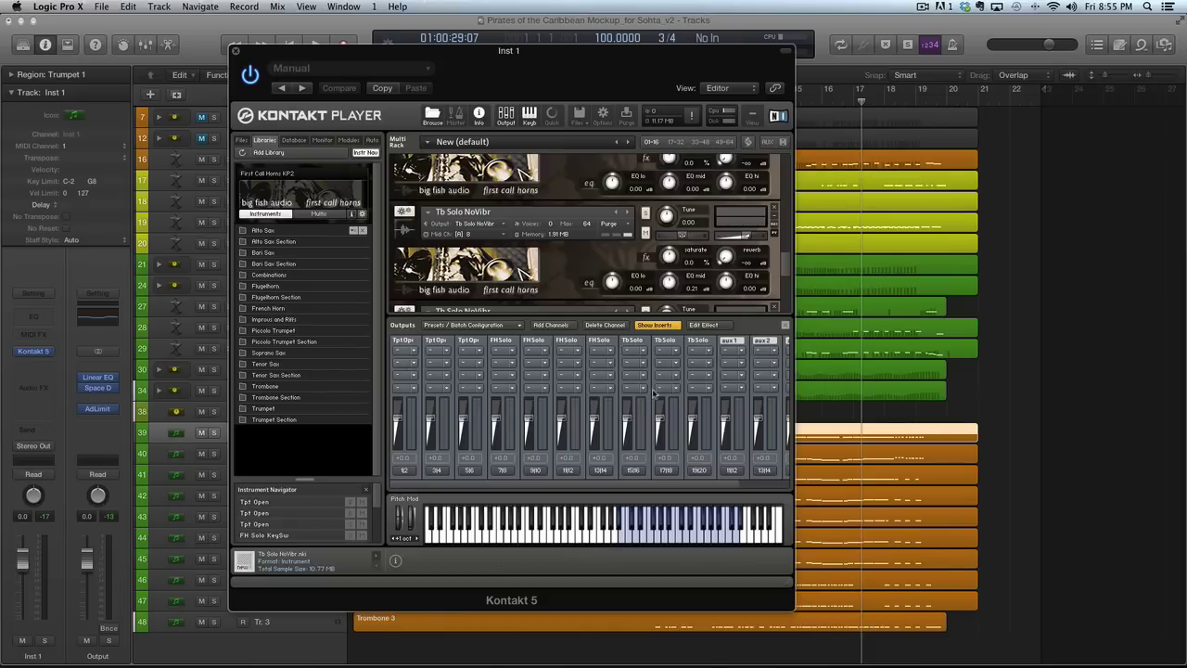
pyautogui.click(235, 51)
# Solo the multi-timbral brass instrument and audition it from the beginning of the project
pyautogui.press('x')
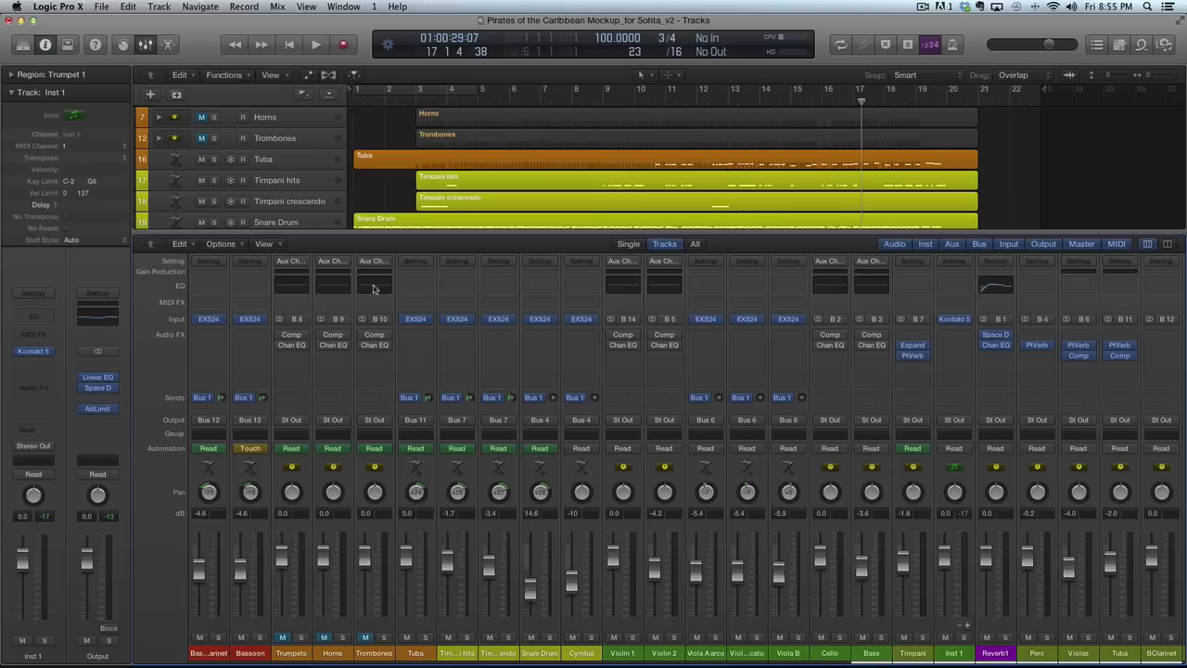
pyautogui.press('x')
pyautogui.press('Return')
pyautogui.press('space')
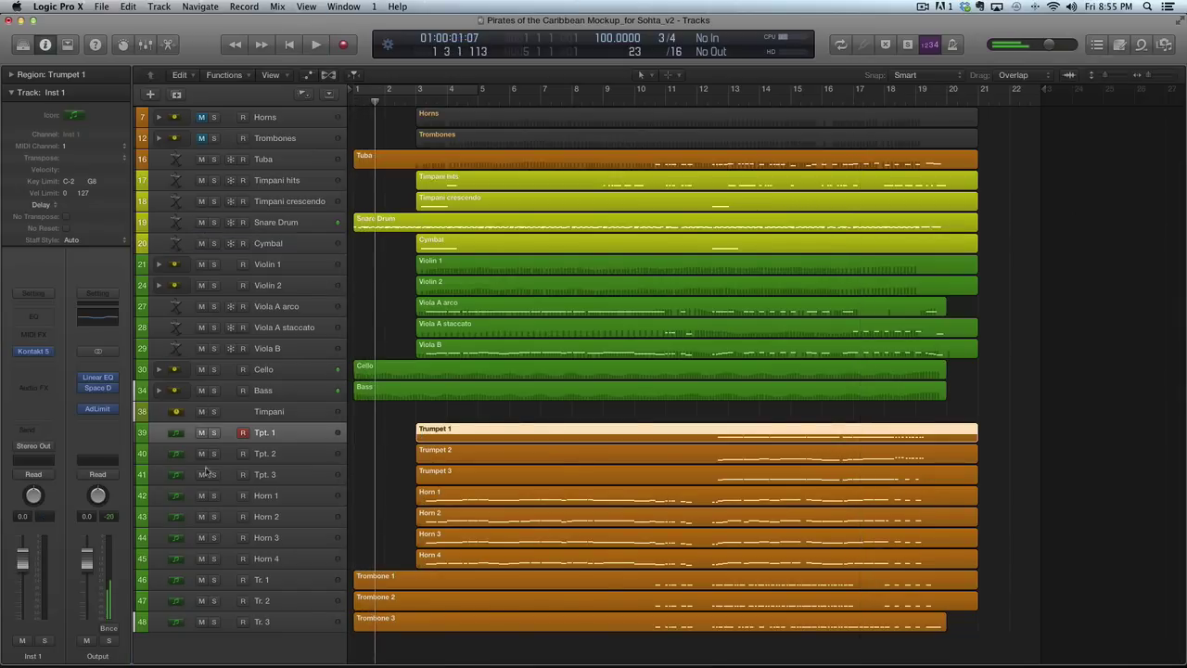
pyautogui.click(214, 432)
pyautogui.click(214, 432)
pyautogui.click(214, 432)
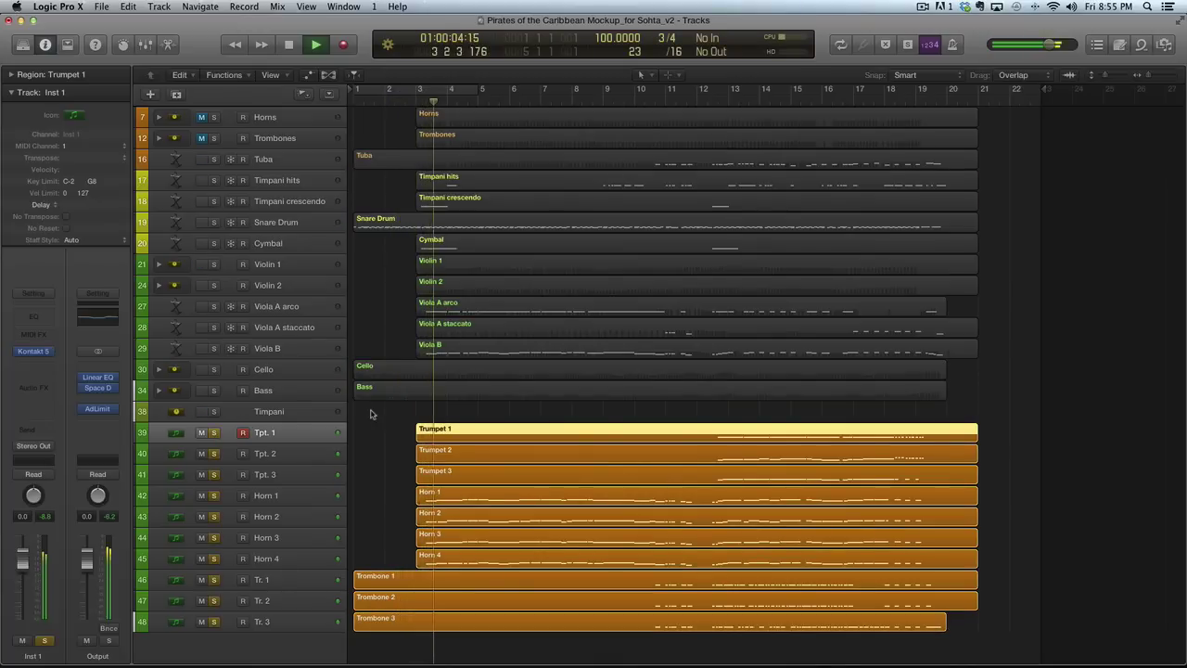
pyautogui.press('space')
# Add nine aux channels beside the Inst 1 mixer strip for Kontakt outputs 3-4 through 19-20
pyautogui.press('x')
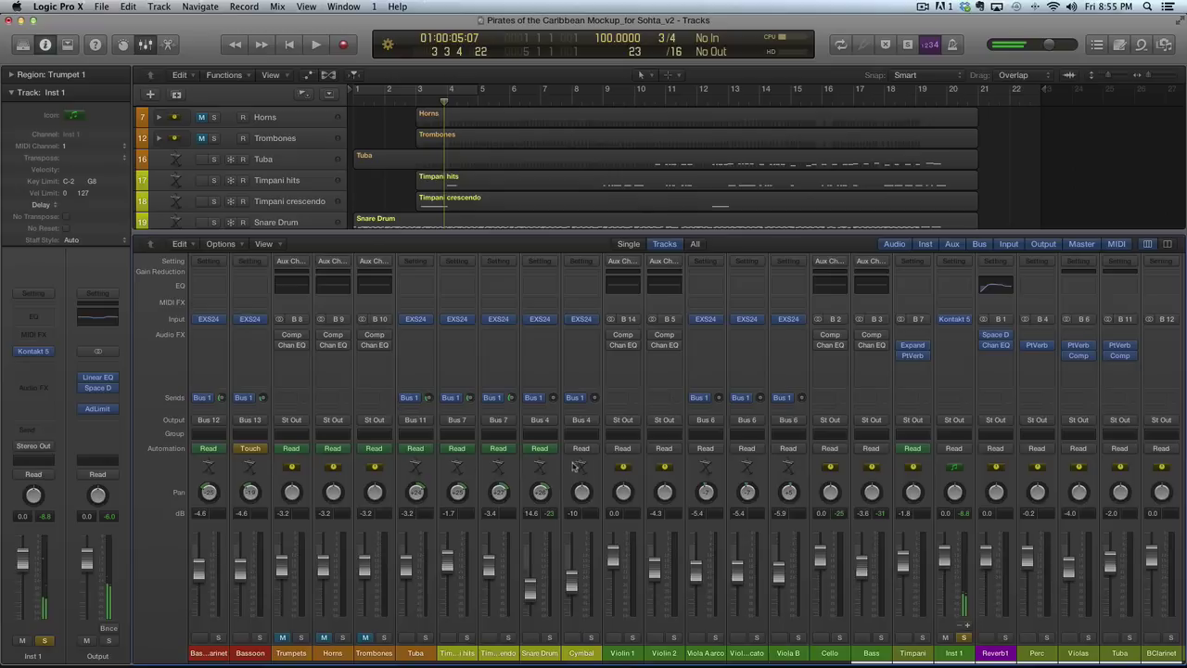
pyautogui.hscroll(2, 895, 544)
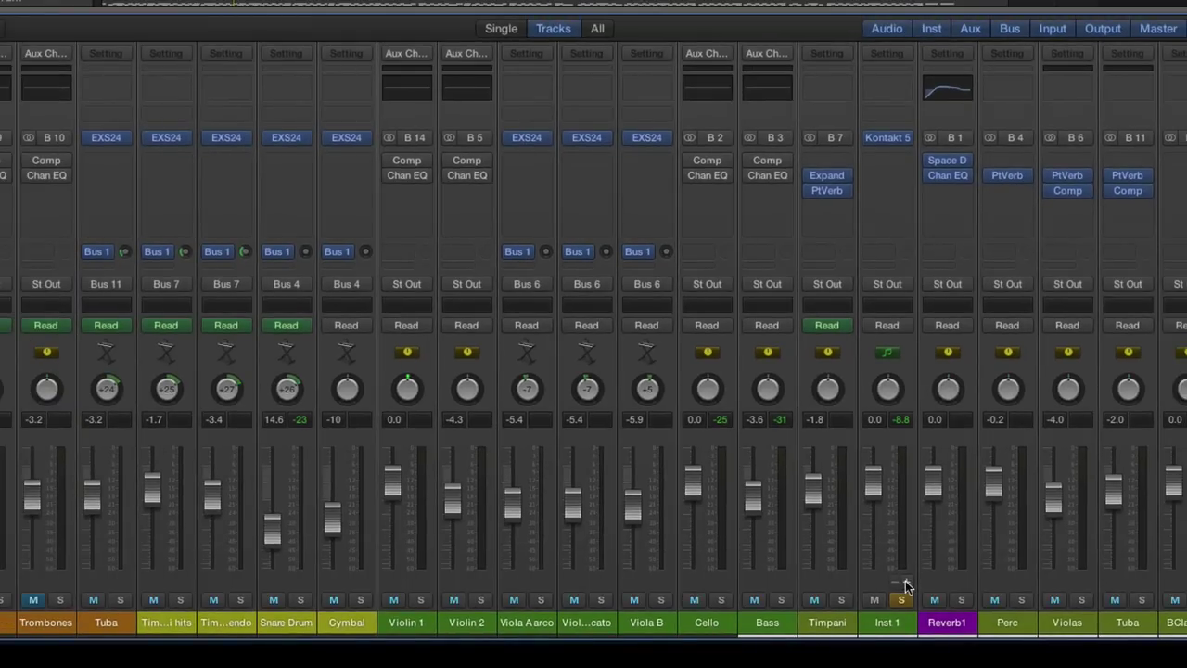
pyautogui.click(906, 581)
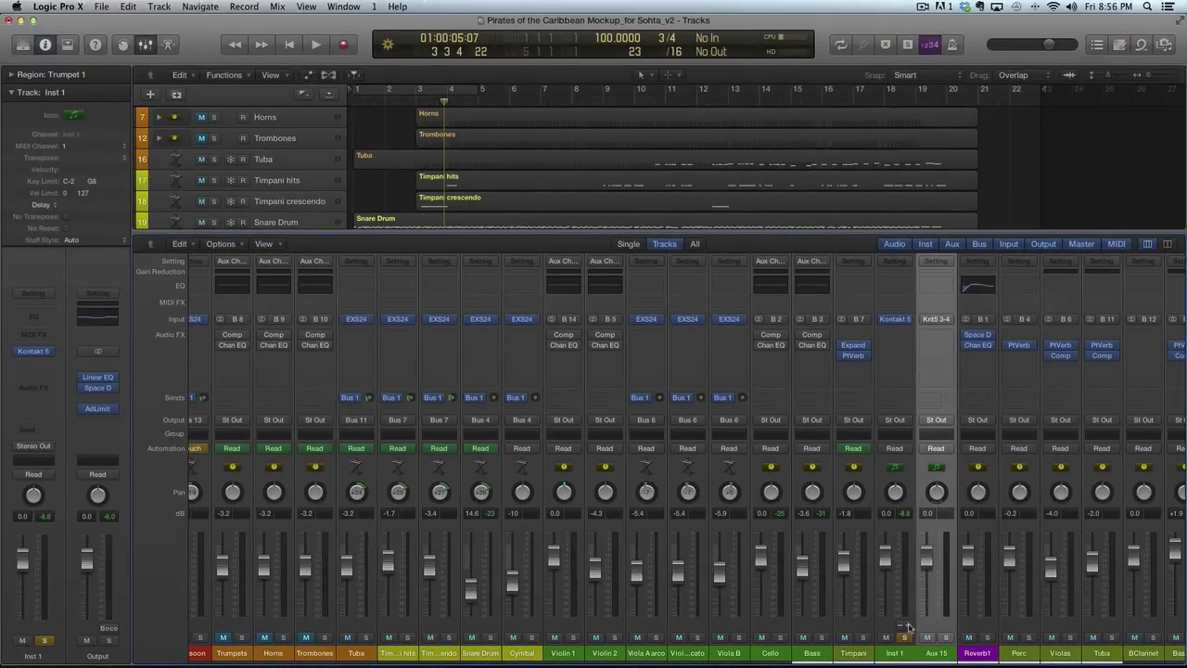
pyautogui.click(907, 625)
pyautogui.click(907, 626)
pyautogui.click(907, 625)
pyautogui.click(906, 626)
pyautogui.click(907, 625)
pyautogui.click(907, 626)
pyautogui.hscroll(5, 975, 608)
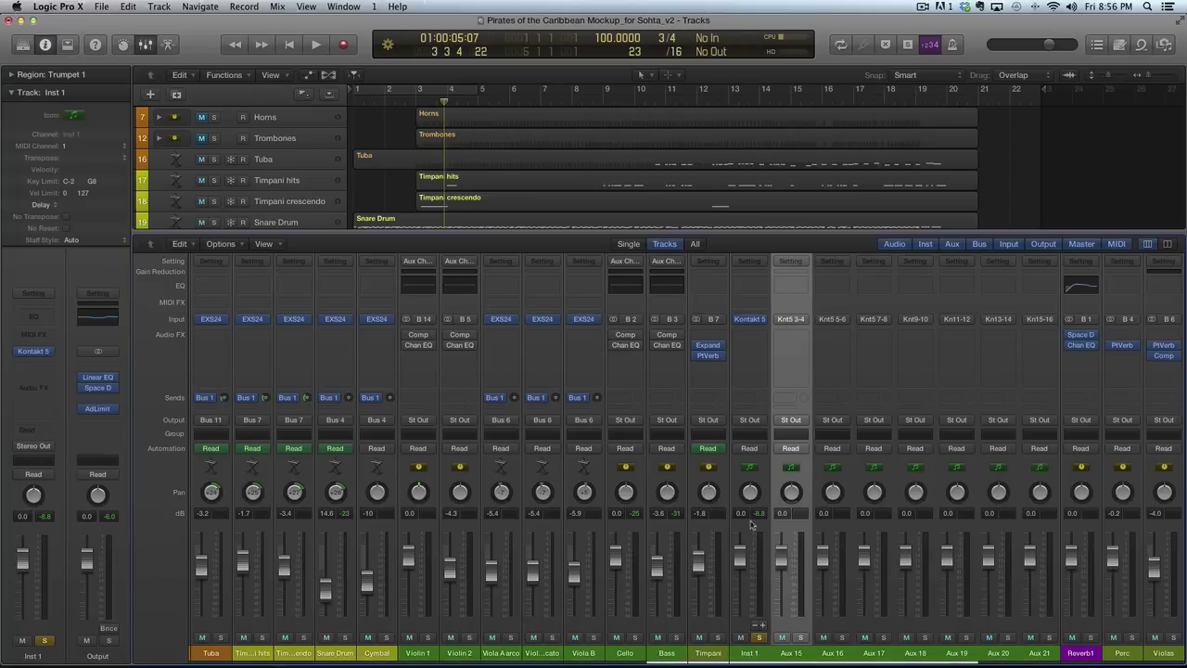
pyautogui.moveTo(758, 323)
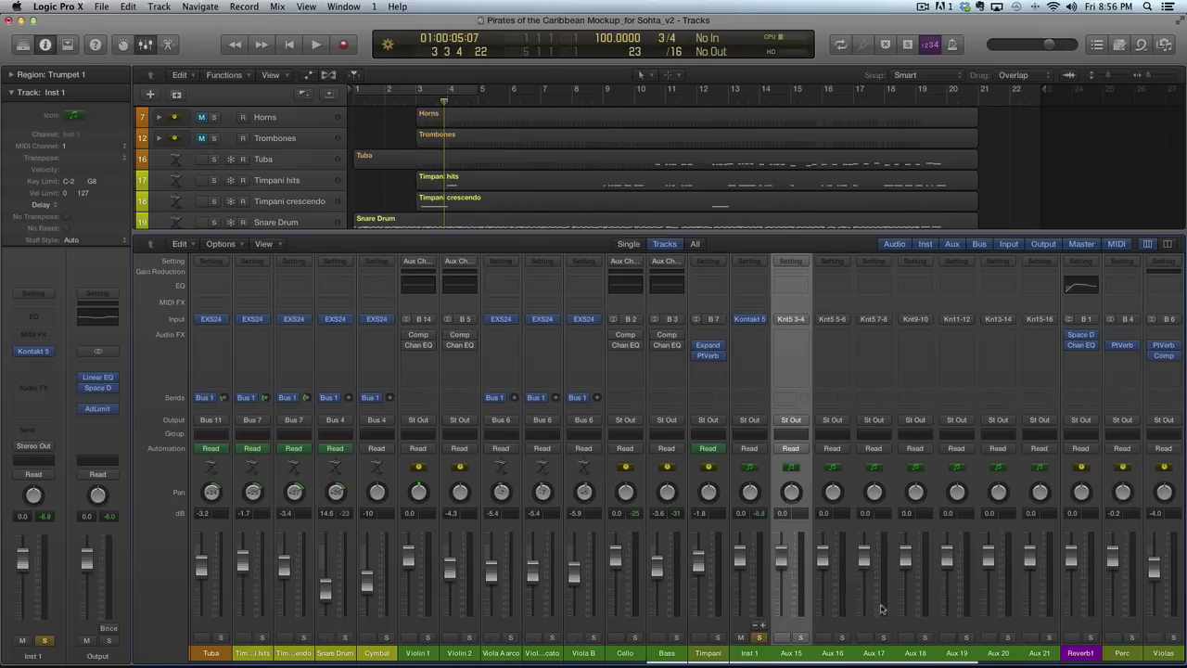
pyautogui.click(762, 625)
pyautogui.click(762, 627)
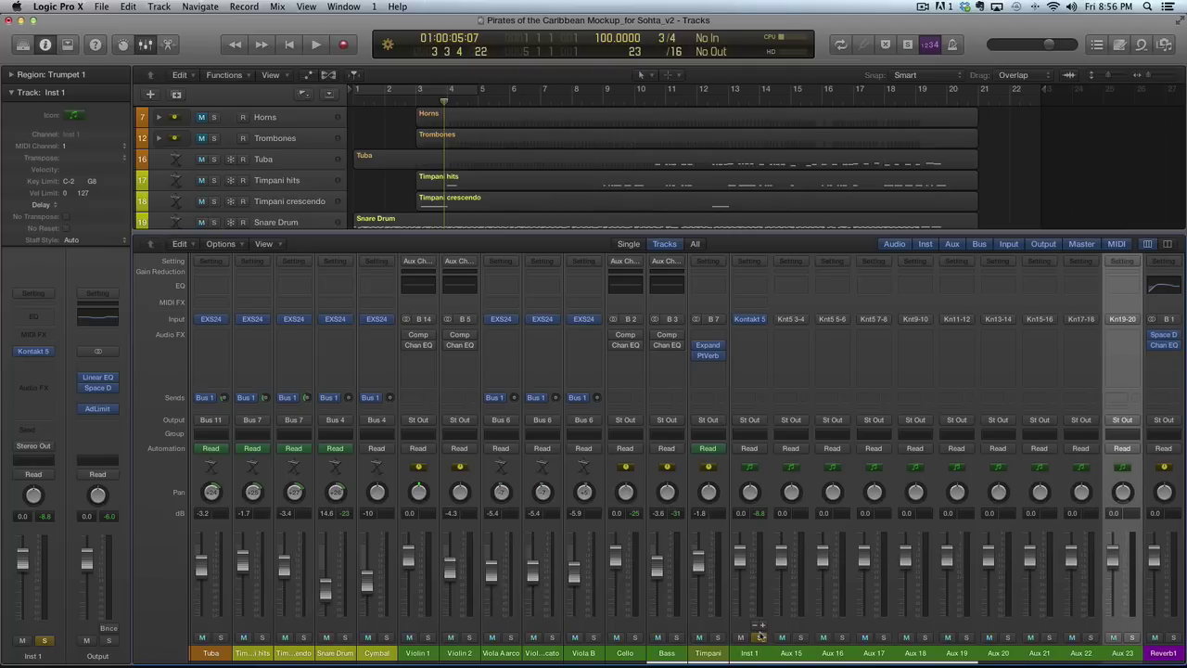
# Rename the Inst 1 channel strip and the first two Kontakt auxes as Tpt. 1, Tpt. 2 and Tpt. 3
pyautogui.click(756, 651)
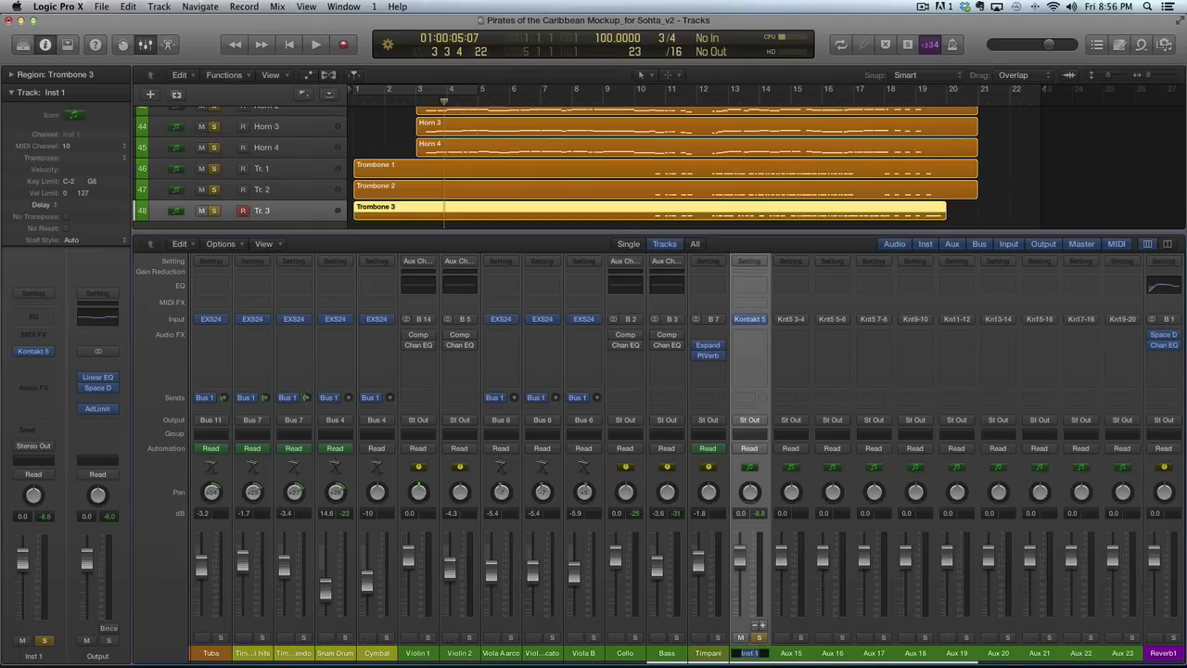
pyautogui.write('Tpt.')
pyautogui.press('Return')
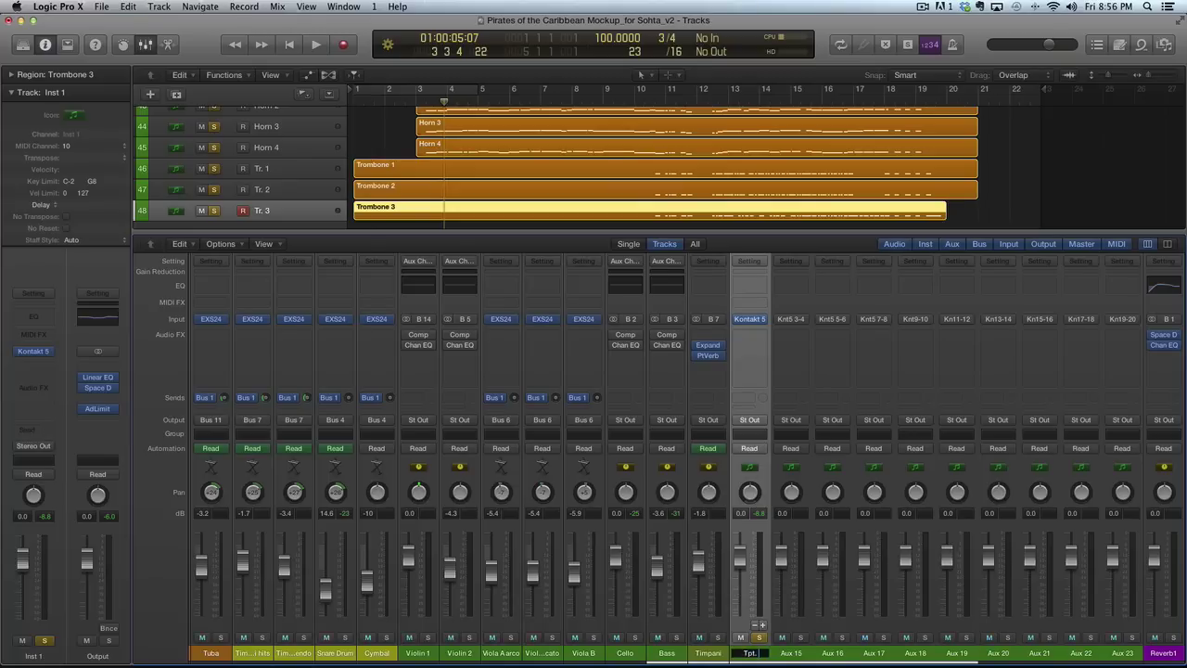
pyautogui.press('Tab')
pyautogui.write('Tpt. 2')
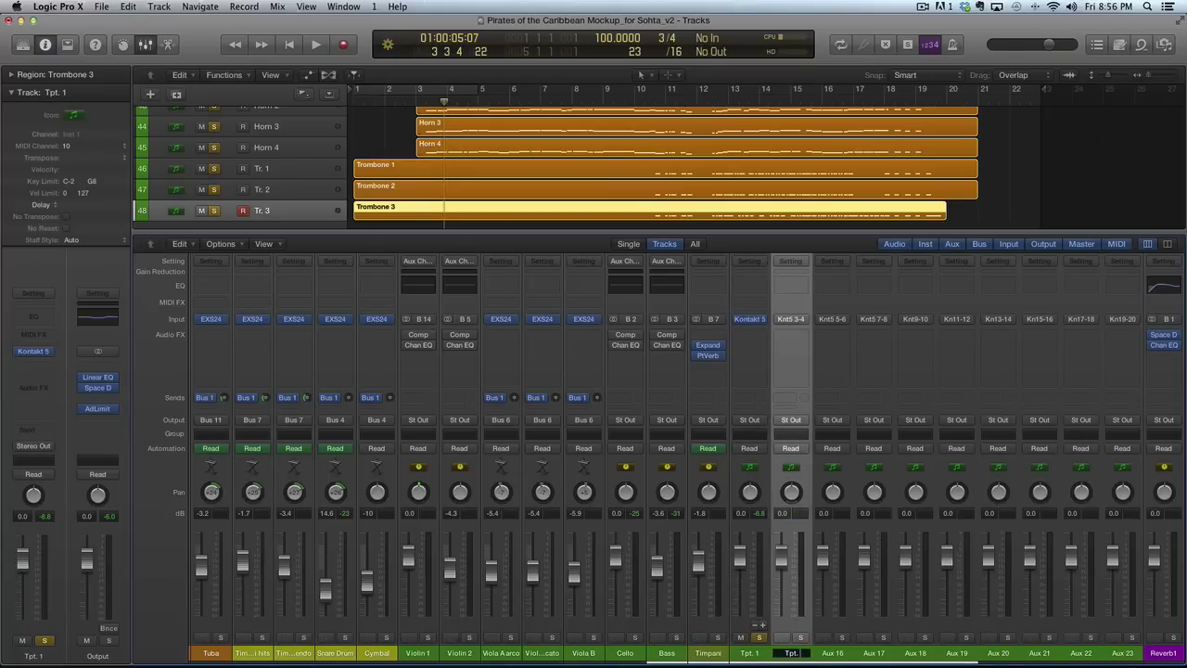
pyautogui.press('Tab')
pyautogui.write('Tpt.')
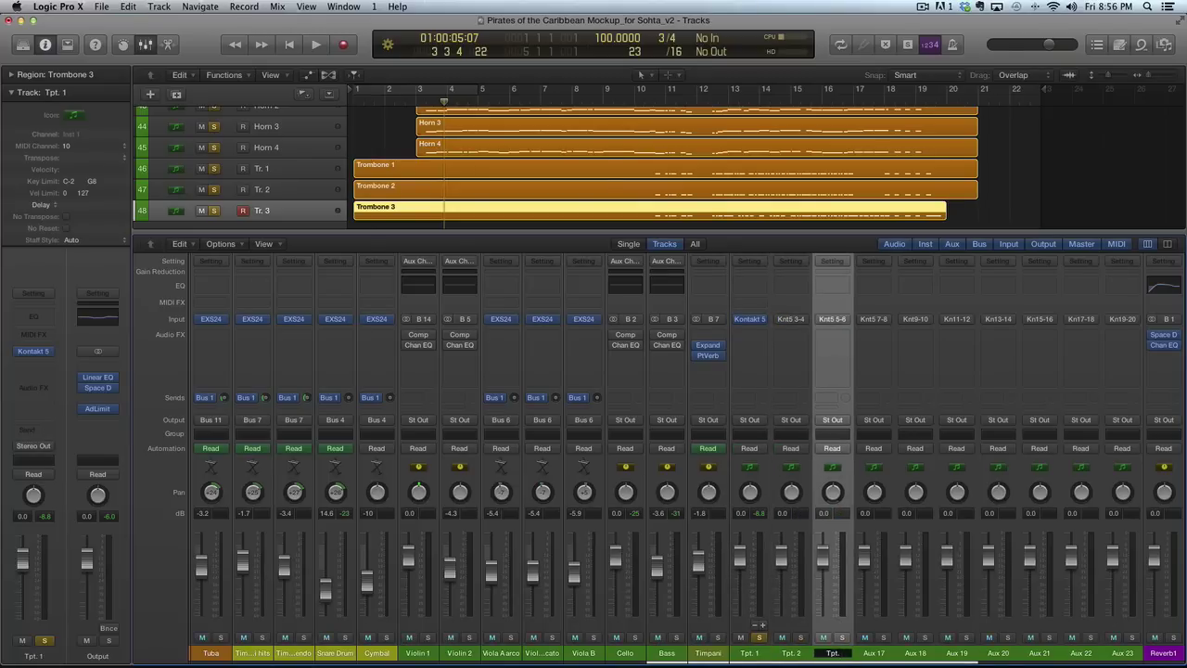
pyautogui.press('Tab')
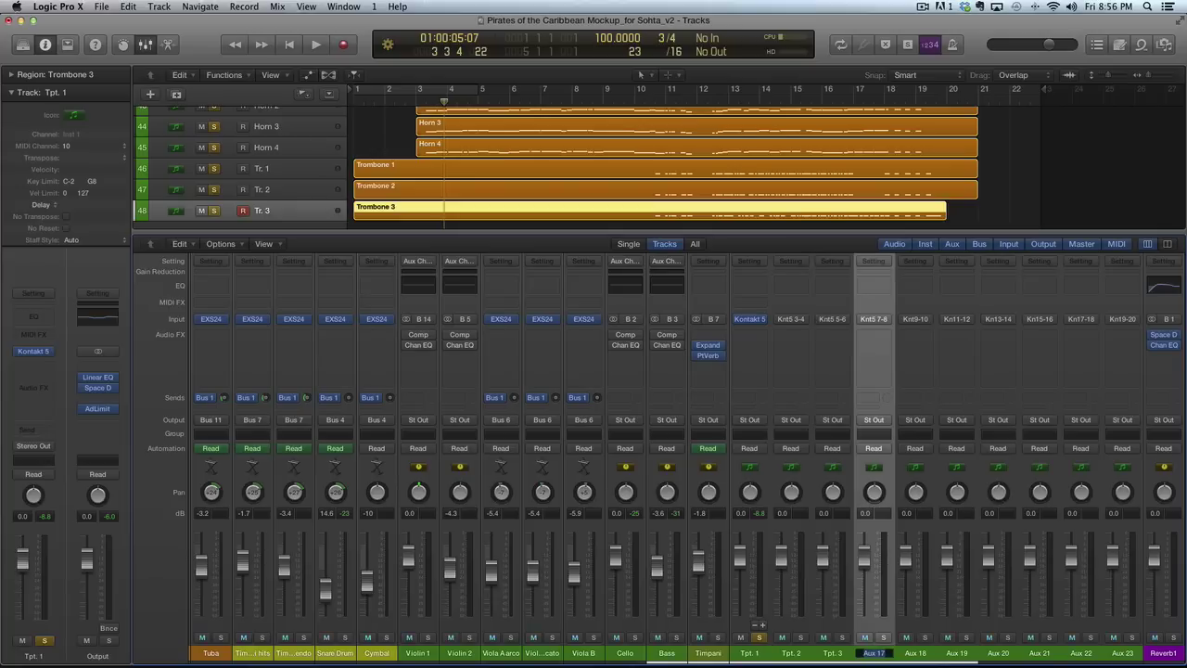
# Rename the four Kontakt aux strips on outputs 7-8 through 13-14 as Horn 1, Horn 2, Horn 3 and Horn 4
pyautogui.write('Hor')
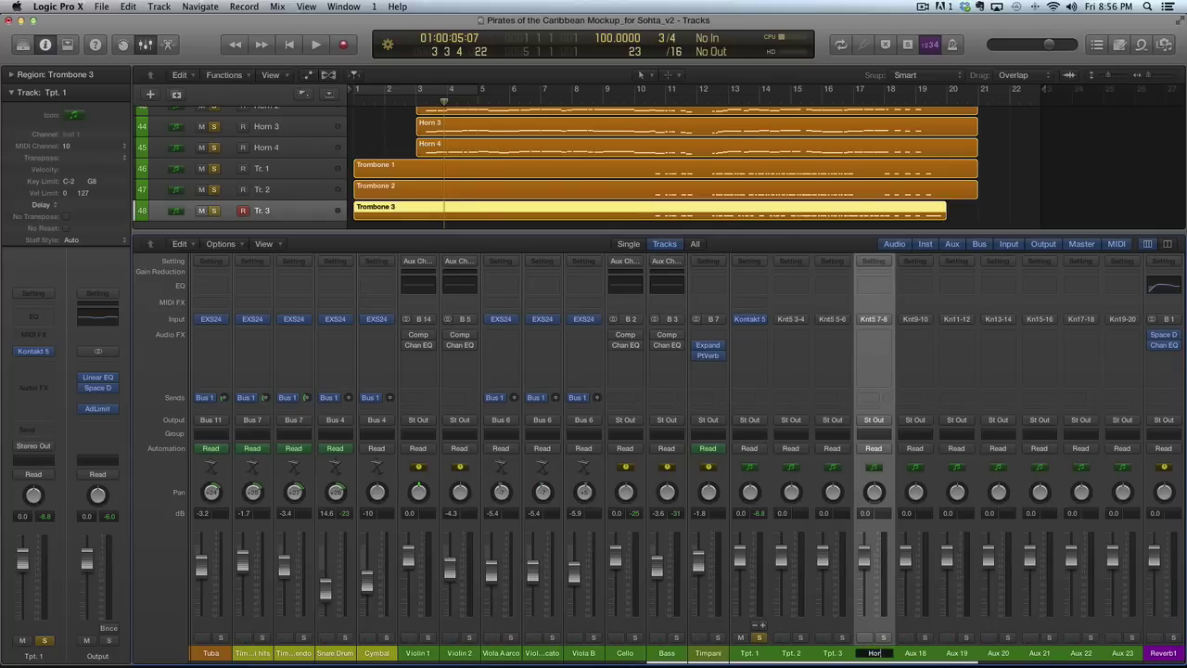
pyautogui.write('n')
pyautogui.press('Tab')
pyautogui.write('Horn 2')
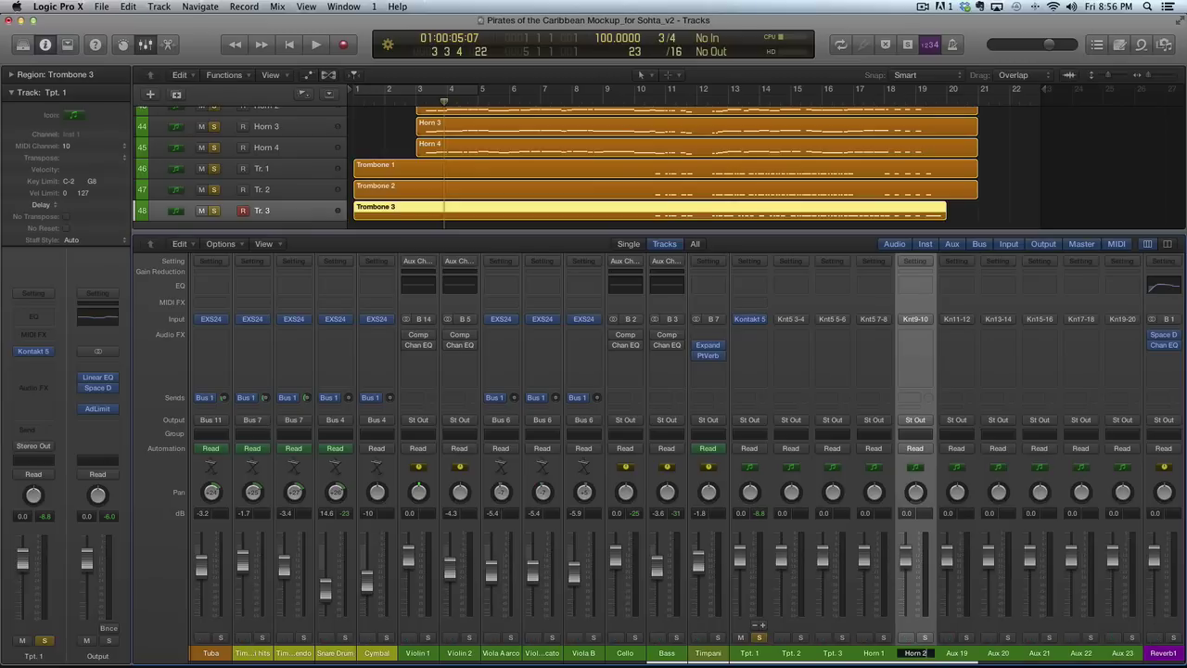
pyautogui.press('Tab')
pyautogui.write('Horn 3')
pyautogui.press('Tab')
pyautogui.write('Horn')
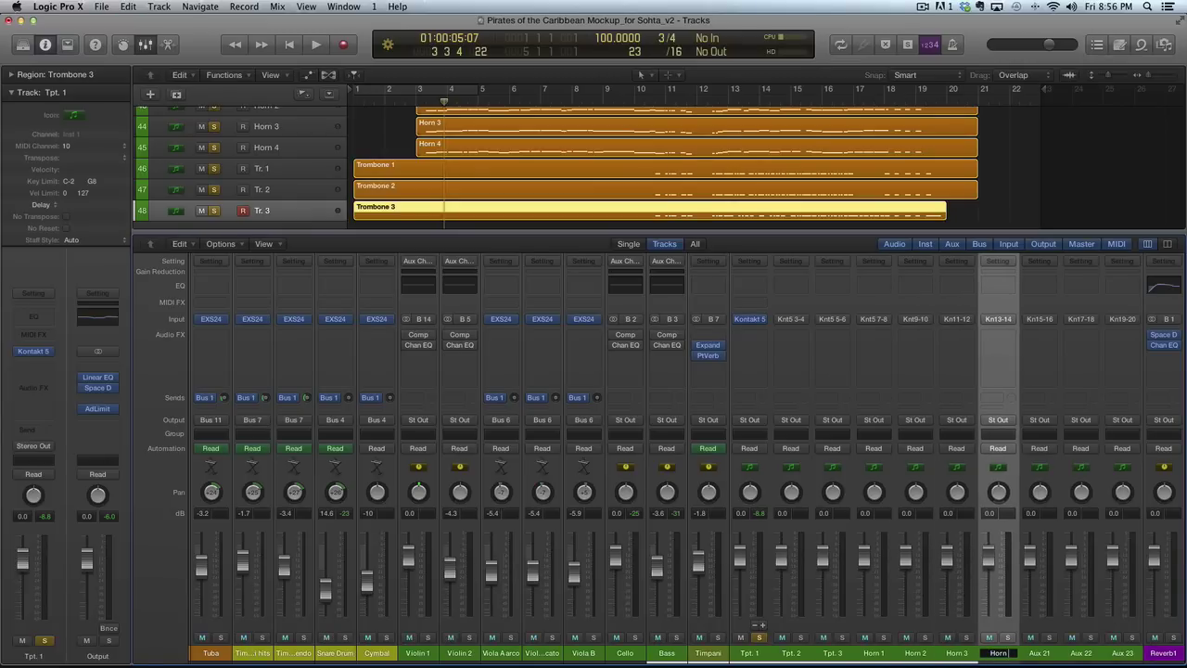
pyautogui.press('Tab')
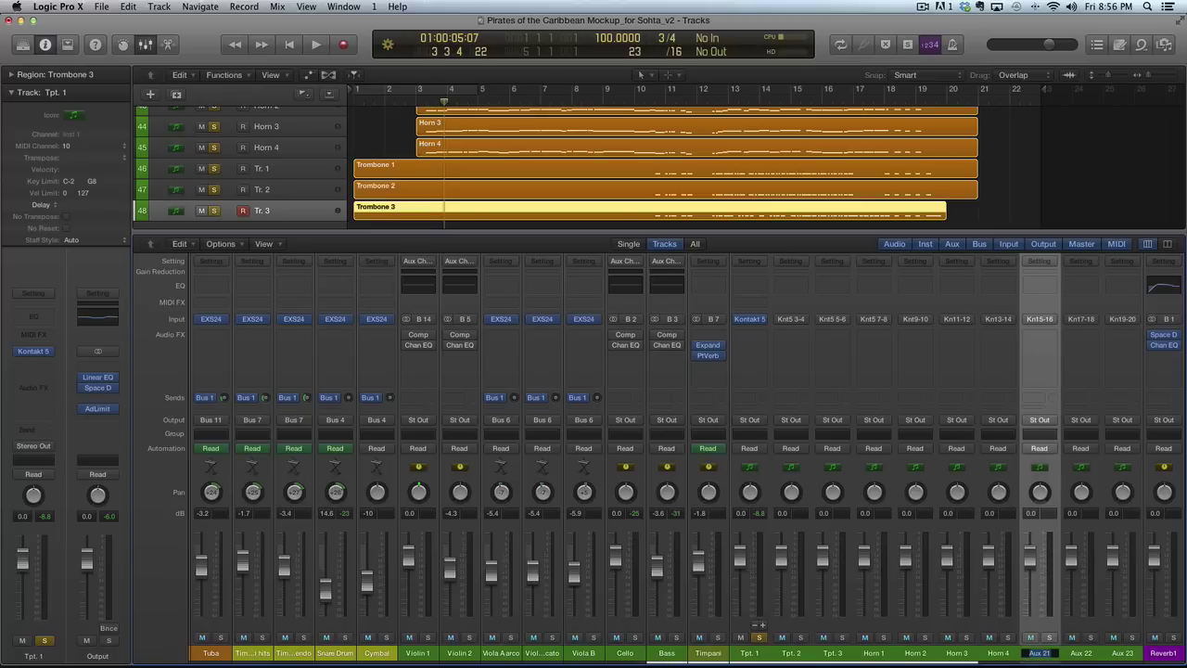
# Rename the last three Kontakt aux strips as Tr. 1, Tr 2 and Tr. 3
pyautogui.scroll(3, 454, 179)
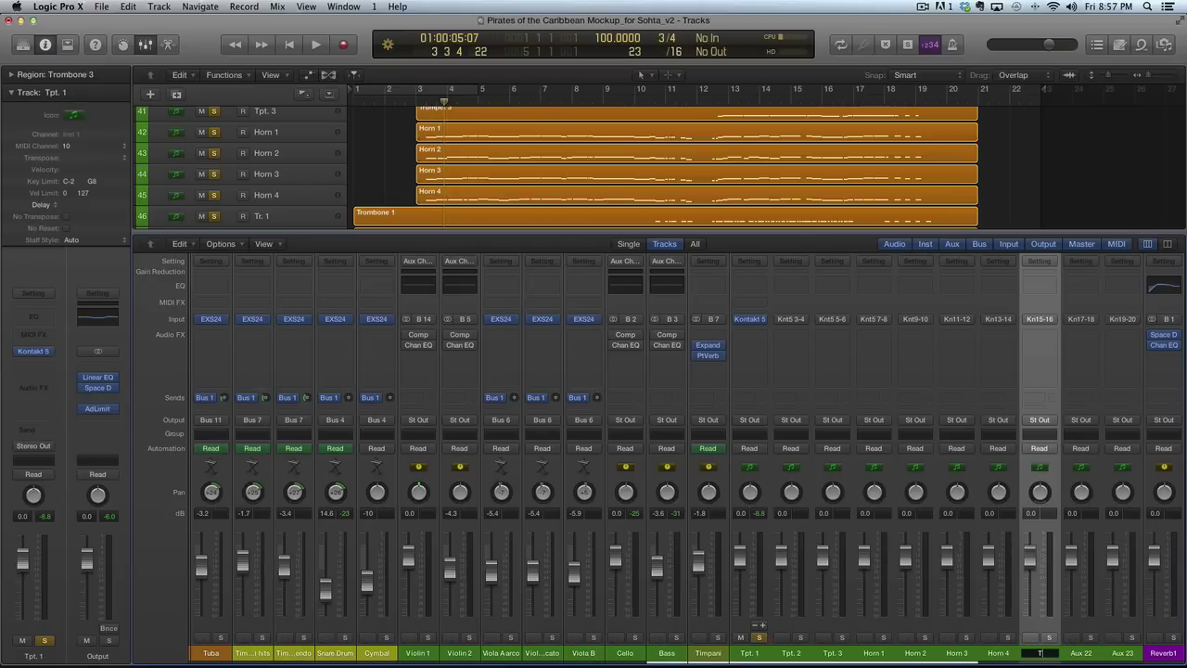
pyautogui.write('r.')
pyautogui.press('Return')
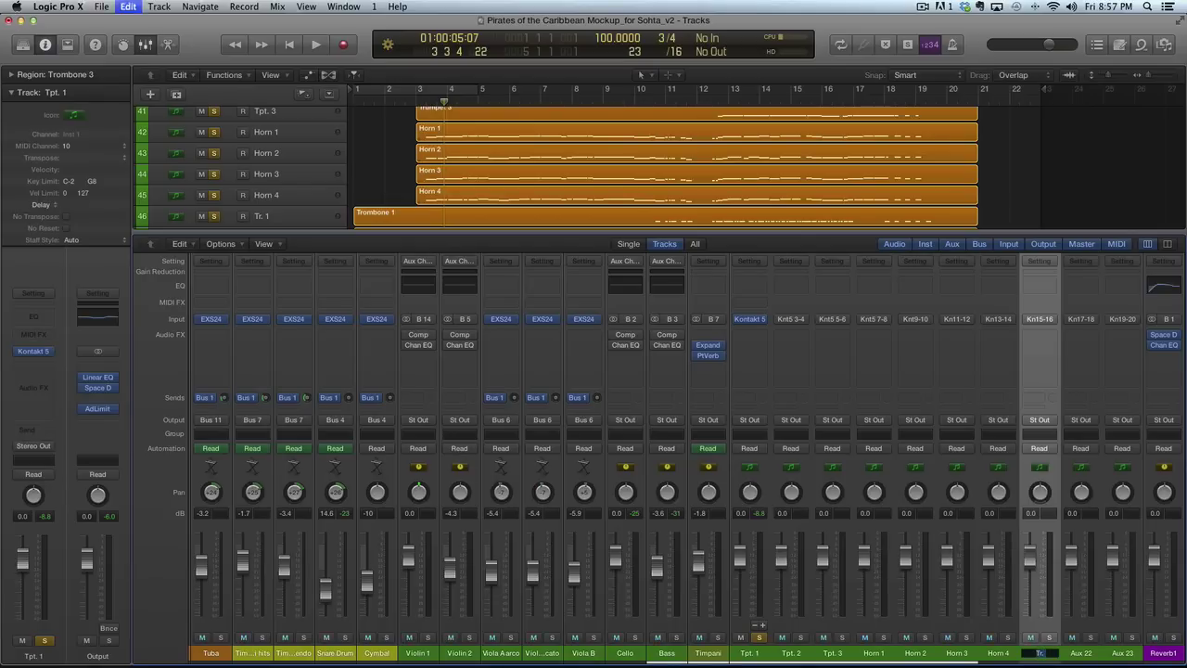
pyautogui.write('1')
pyautogui.press('Tab')
pyautogui.write('Tr 2')
pyautogui.press('Tab')
pyautogui.write('Tr.')
pyautogui.press('Return')
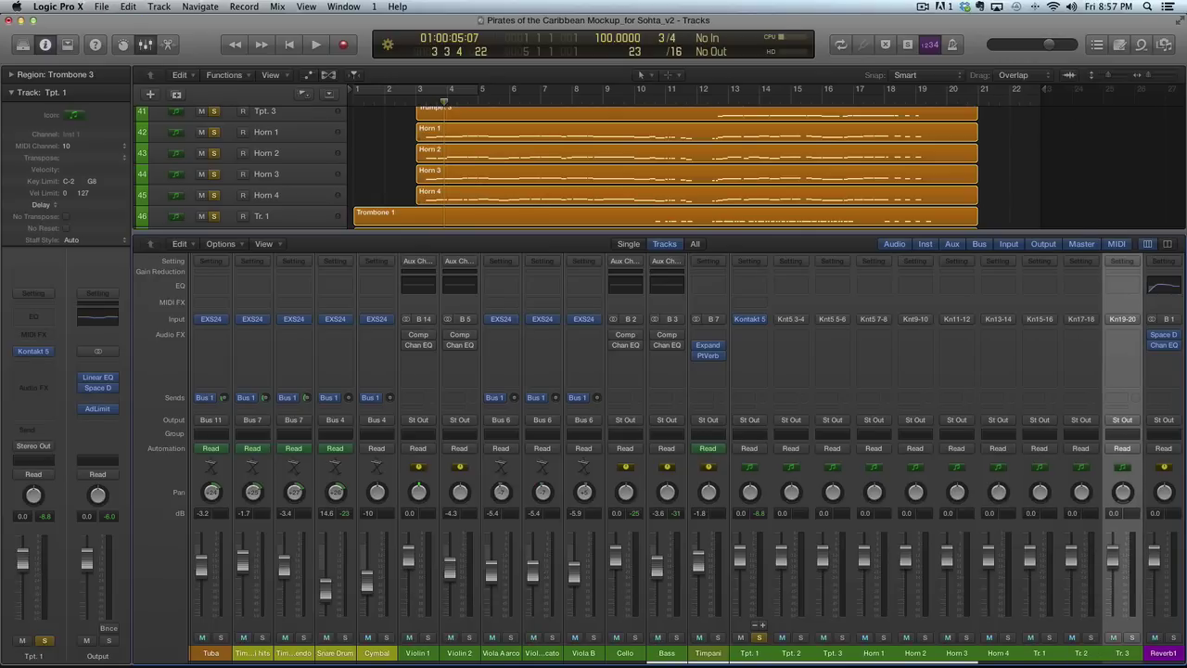
# Audition the soloed brass from bar 12 to check the levels on the new channel strips
pyautogui.press('space')
pyautogui.press('space')
pyautogui.click(707, 93)
pyautogui.press('space')
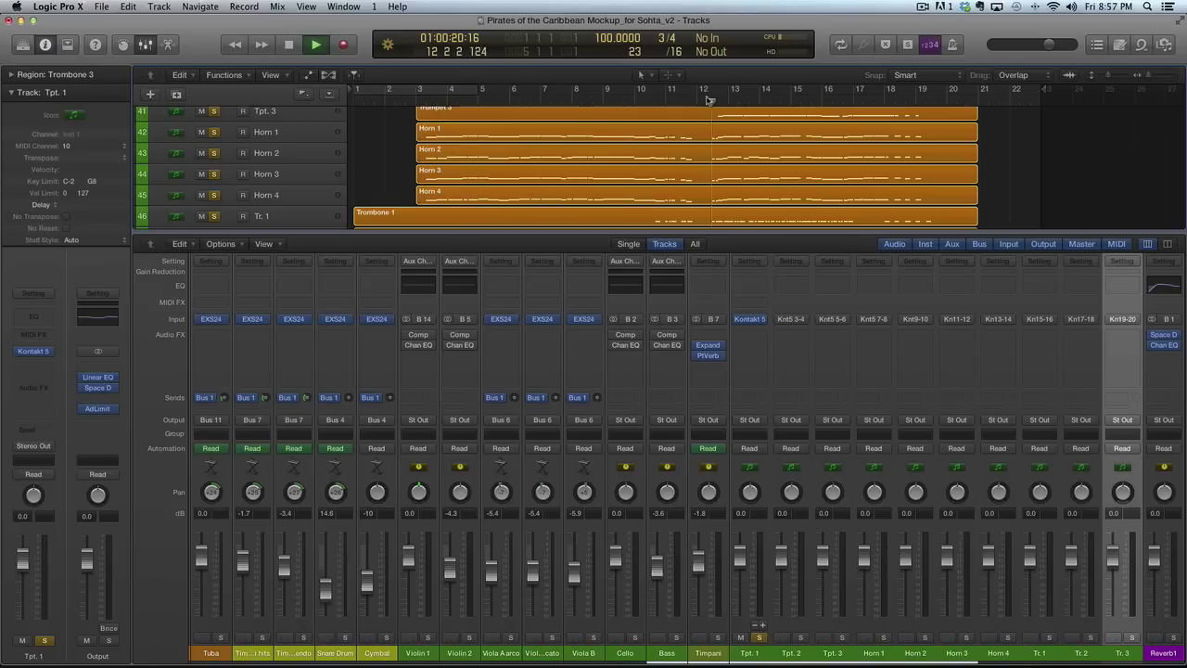
pyautogui.press('space')
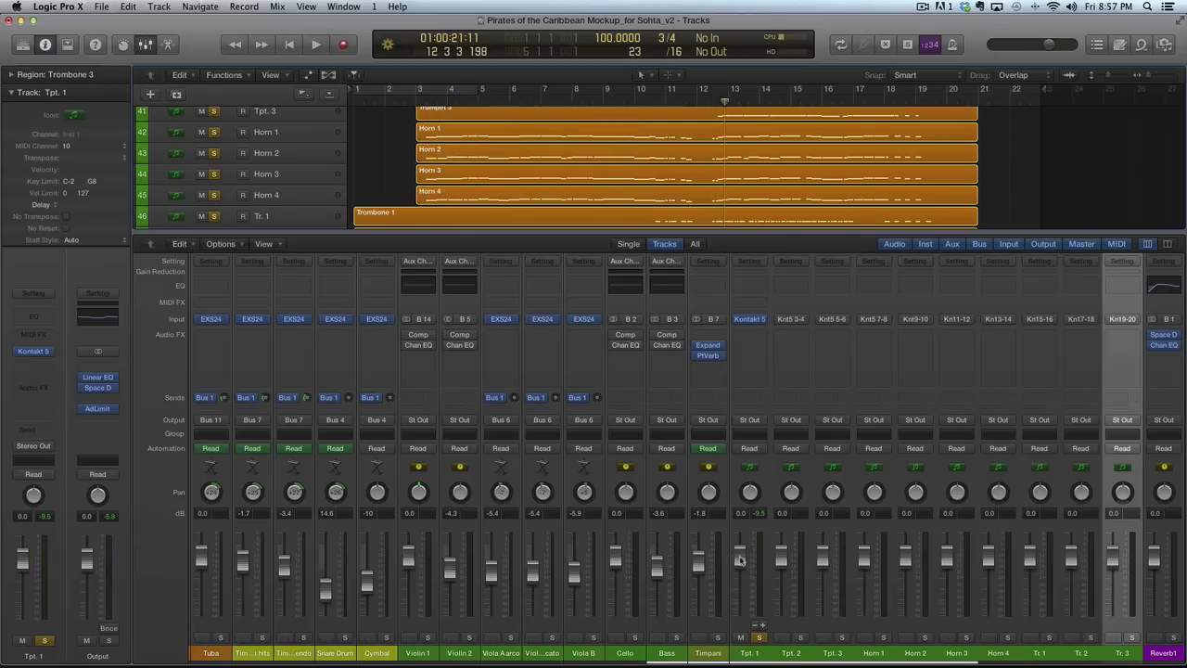
# Lower the Tpt. 1 channel to about -15.8 dB and Tpt. 2 to about -0.3 dB, auditioning the brass in between
pyautogui.moveTo(739, 559); pyautogui.dragTo(739, 591)
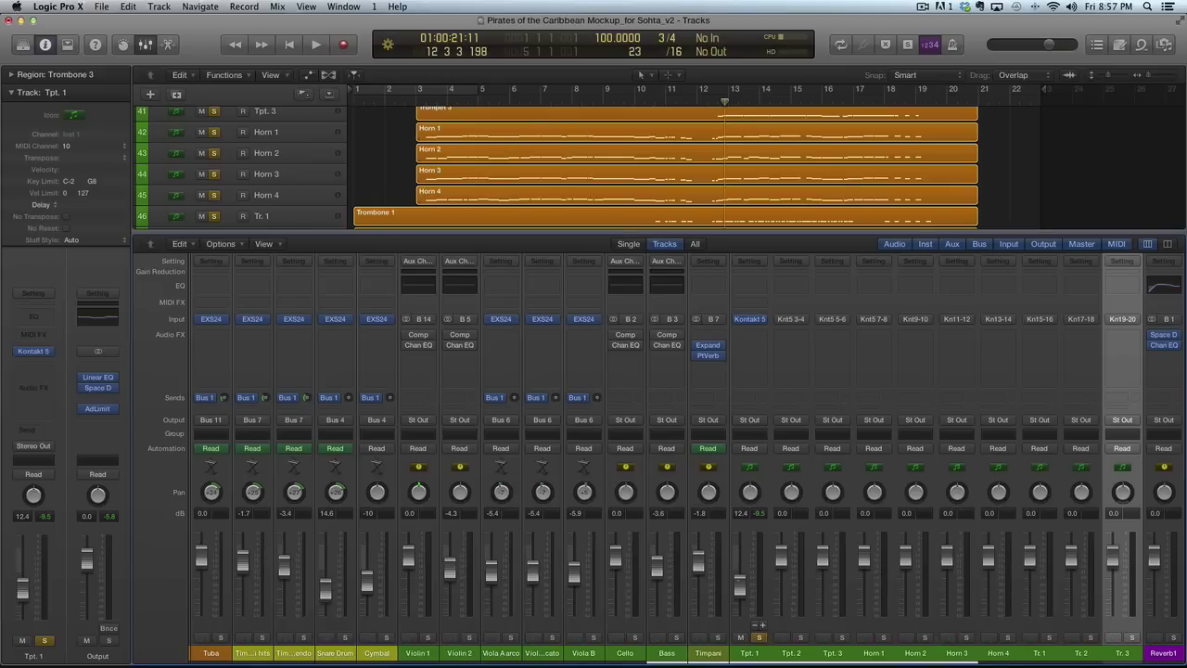
pyautogui.press('space')
pyautogui.press('space')
pyautogui.moveTo(782, 553); pyautogui.dragTo(784, 563)
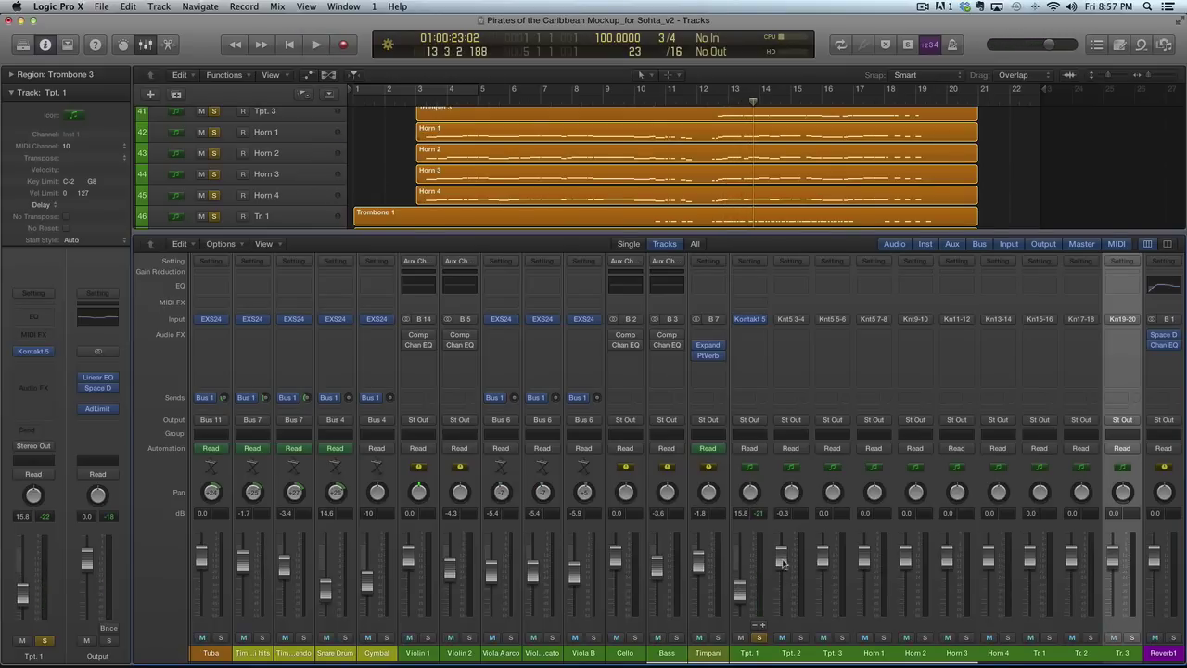
# Solo the Tpt. 2 and Tpt. 3 channels and lower them to about -10.4 dB and -10.6 dB while auditioning the trumpets
pyautogui.click(803, 630)
pyautogui.click(842, 637)
pyautogui.press('space')
pyautogui.press('space')
pyautogui.moveTo(783, 556); pyautogui.dragTo(789, 589)
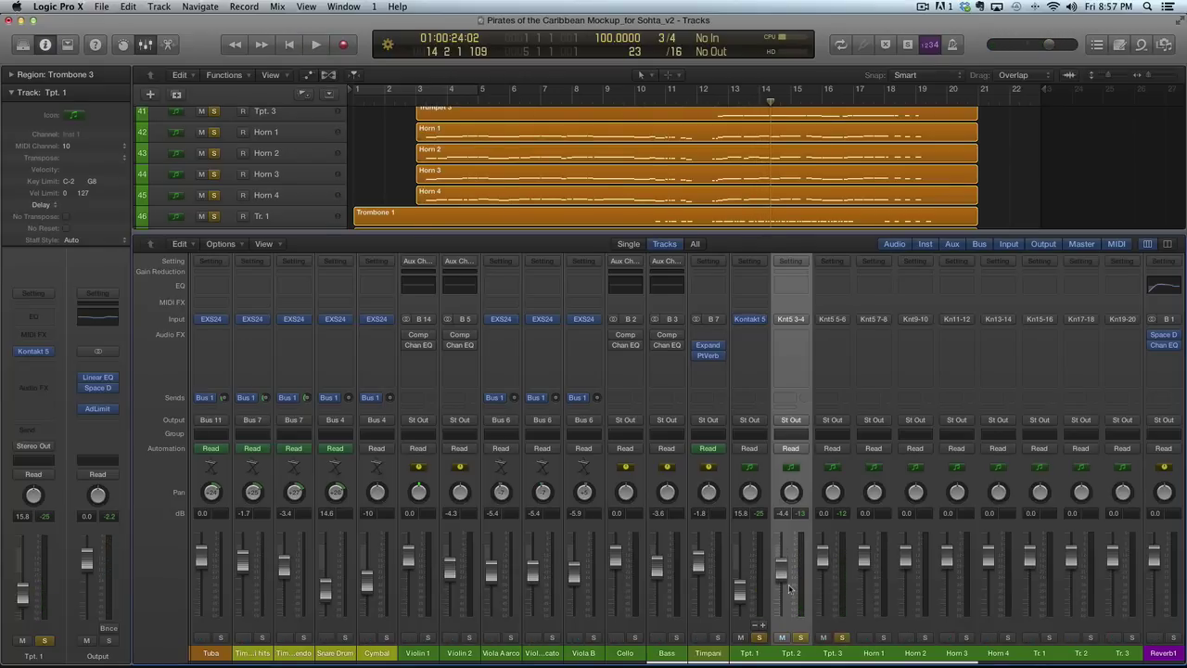
pyautogui.moveTo(820, 561); pyautogui.dragTo(820, 597)
pyautogui.press('space')
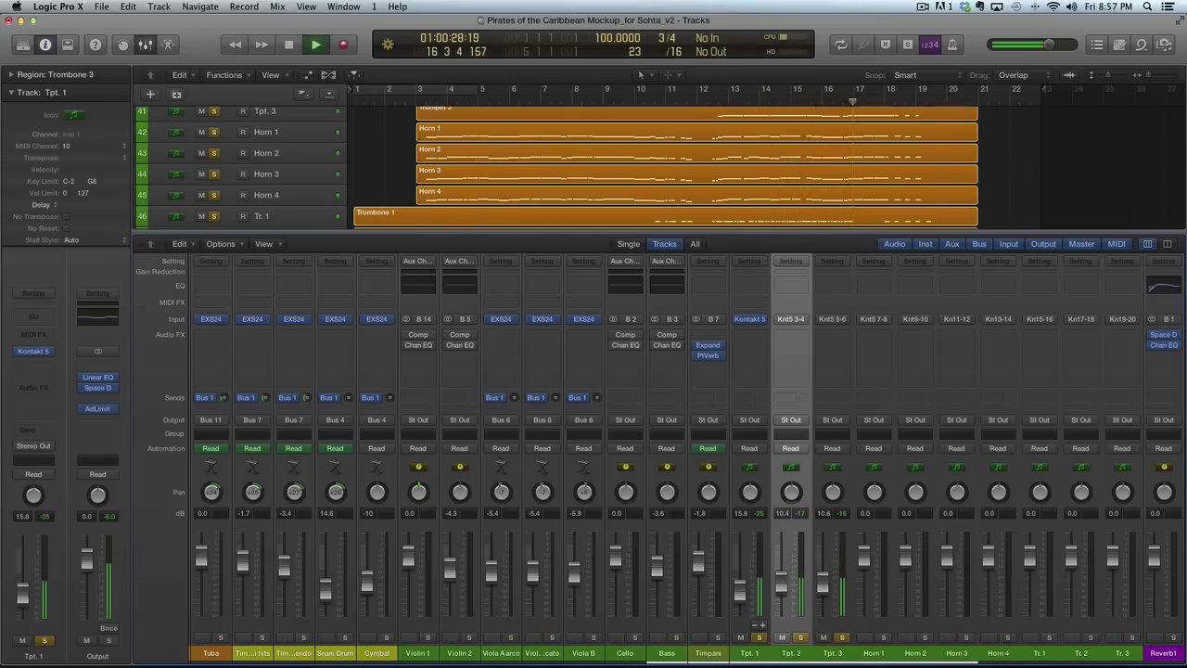
# Pan the three trumpet channels slightly right and balance their levels to about -14.0, -13.4 and -14.0 dB
pyautogui.press('space')
pyautogui.moveTo(750, 492); pyautogui.dragTo(749, 497)
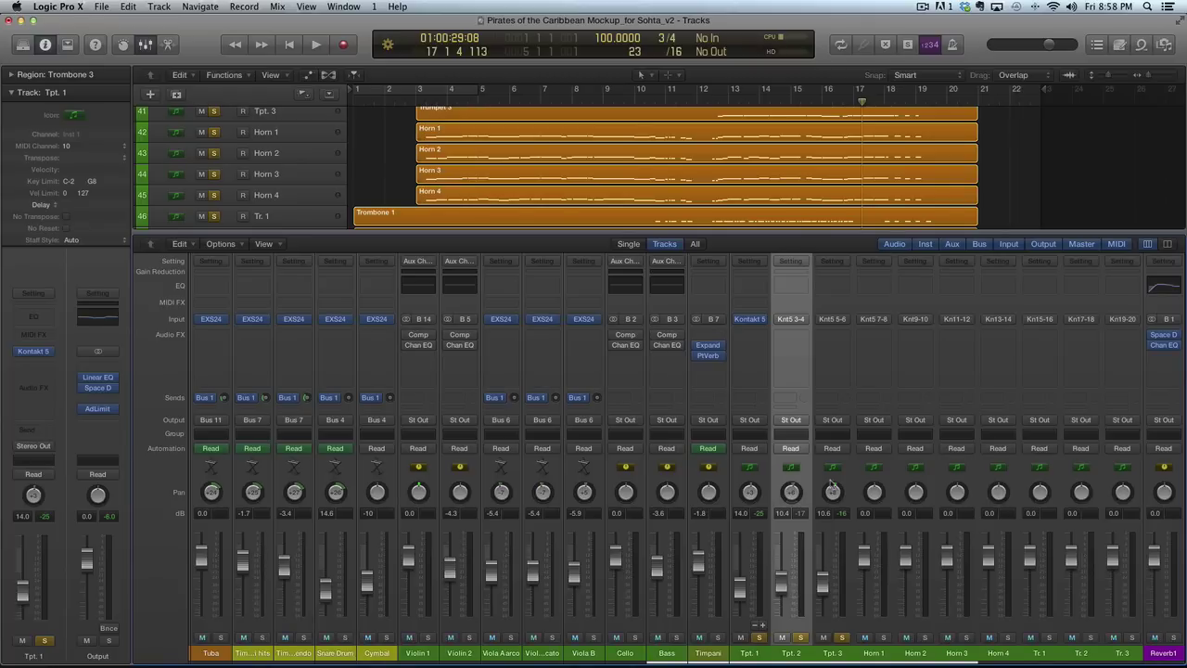
pyautogui.moveTo(781, 589); pyautogui.dragTo(823, 592)
pyautogui.press('space')
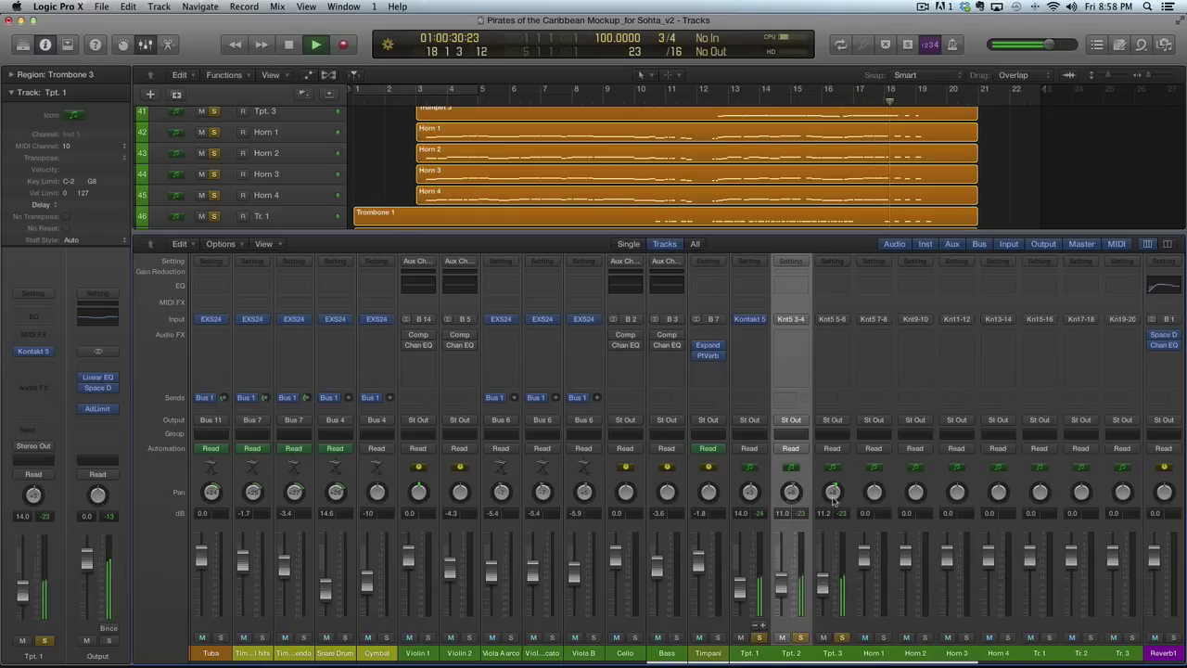
pyautogui.press('space')
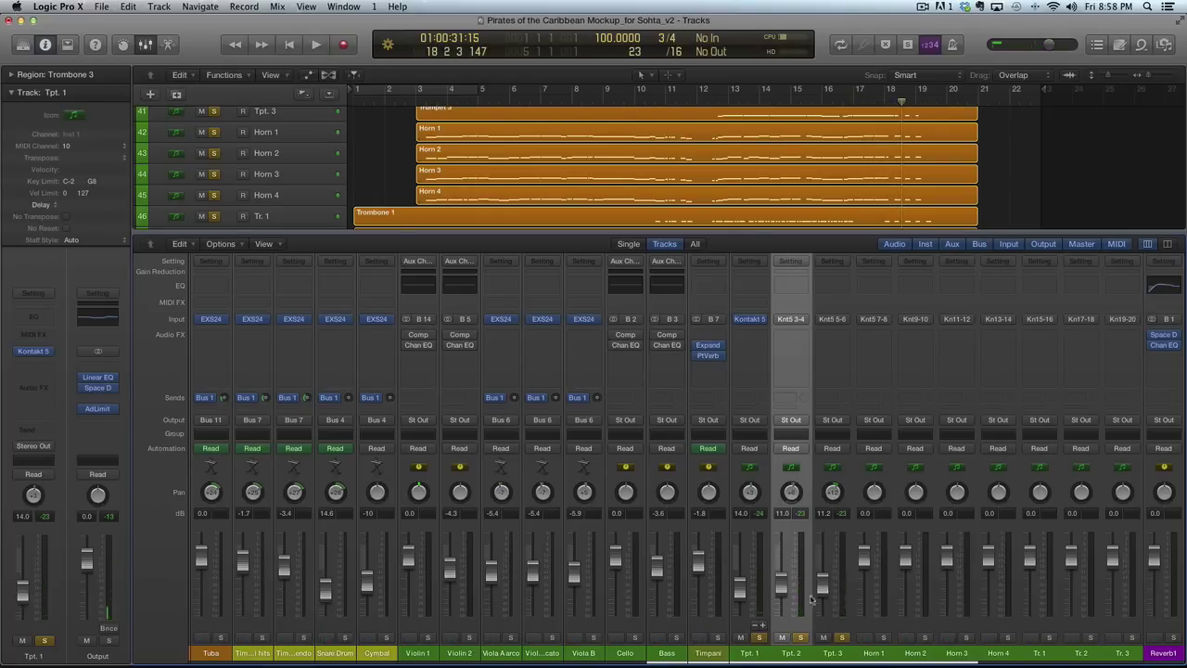
pyautogui.moveTo(780, 589); pyautogui.dragTo(823, 582)
# Unsolo the three trumpets, solo the Horn 1 channel and audition it from about bar 12
pyautogui.hscroll(3, 847, 566)
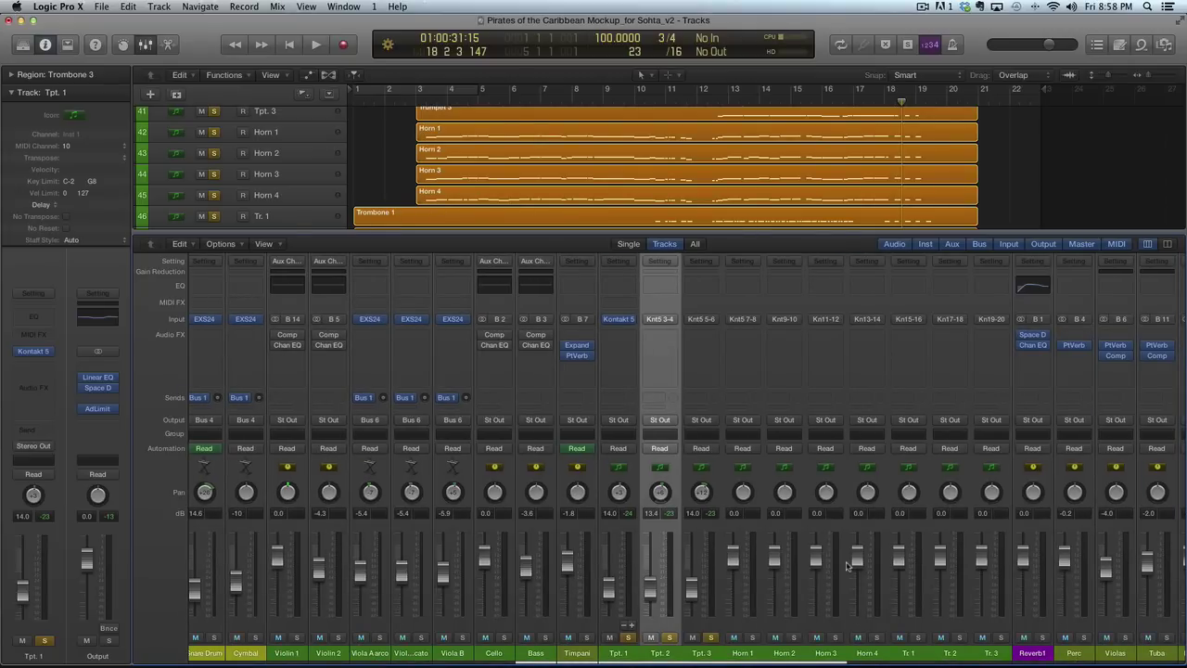
pyautogui.click(629, 638)
pyautogui.click(671, 638)
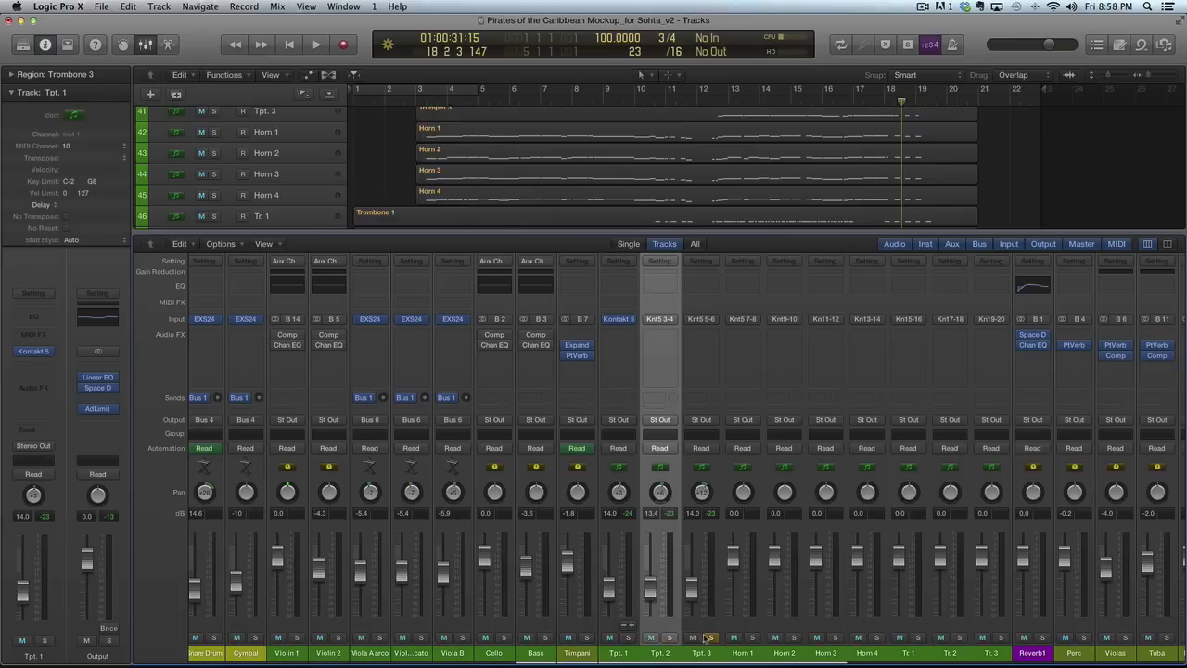
pyautogui.click(711, 638)
pyautogui.click(755, 638)
pyautogui.press('space')
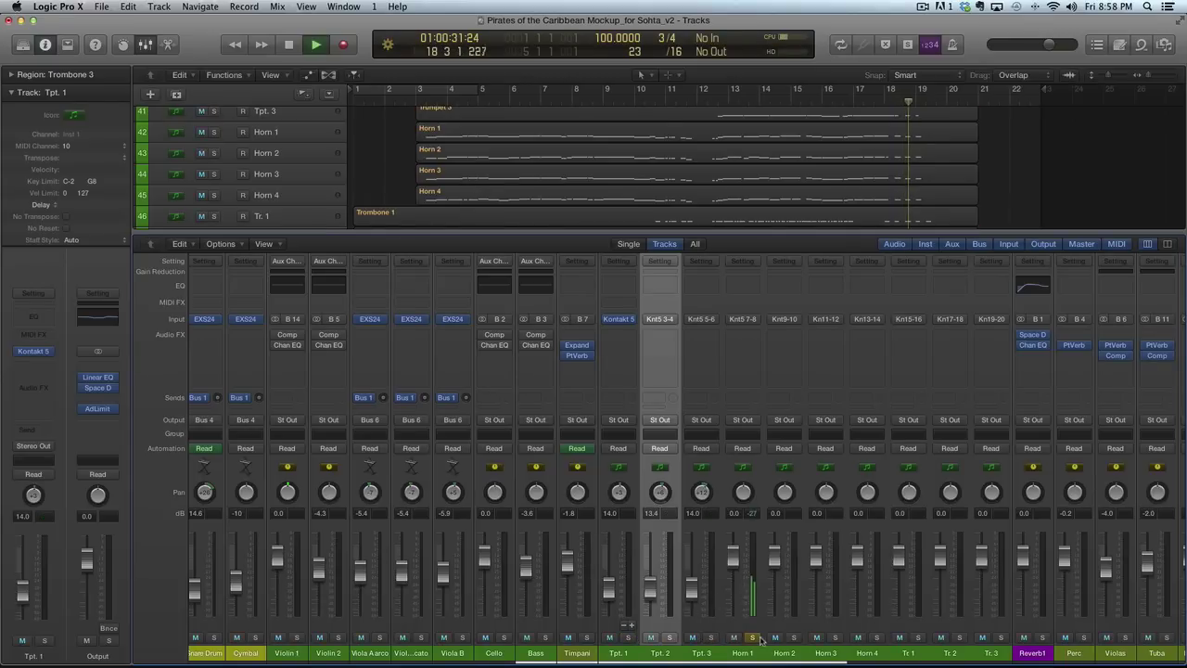
pyautogui.press('space')
pyautogui.press('Return')
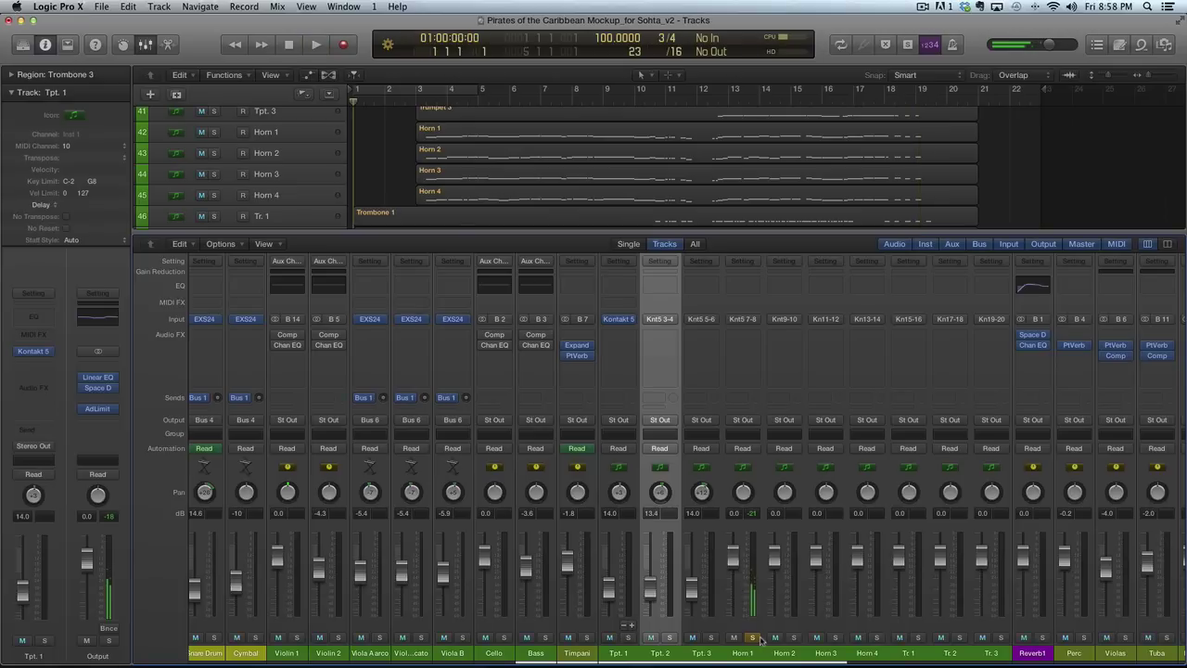
pyautogui.doubleClick(706, 101)
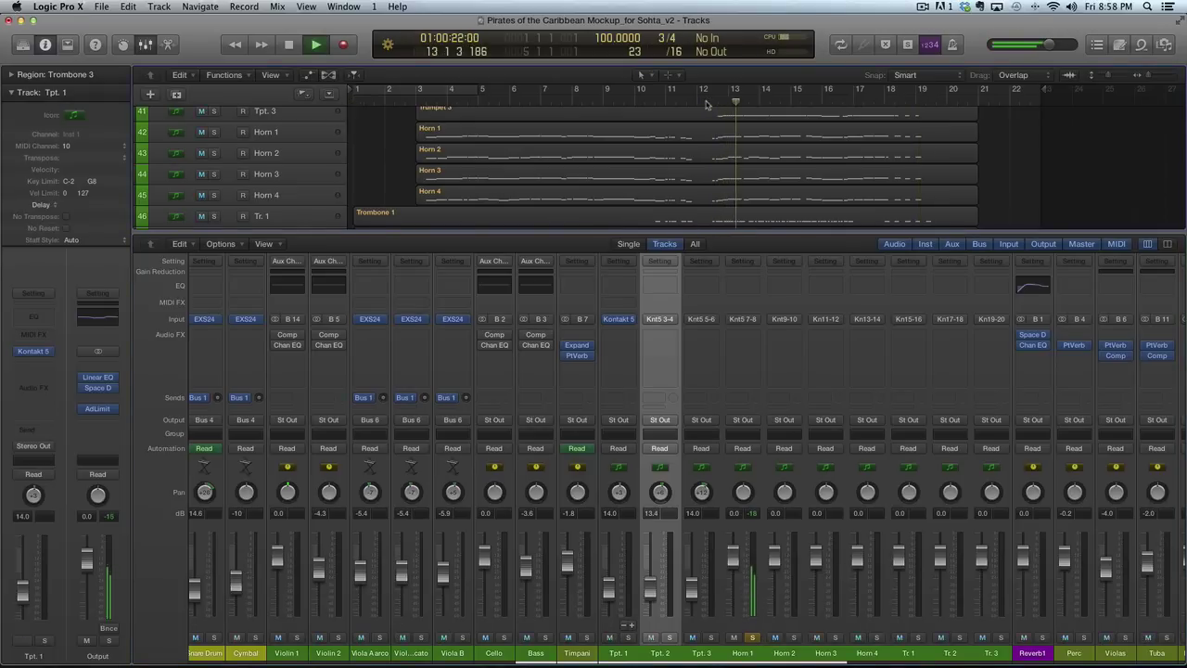
# Show the Horn 1 region in the Piano Roll and select the Horn 1 track
pyautogui.press('p')
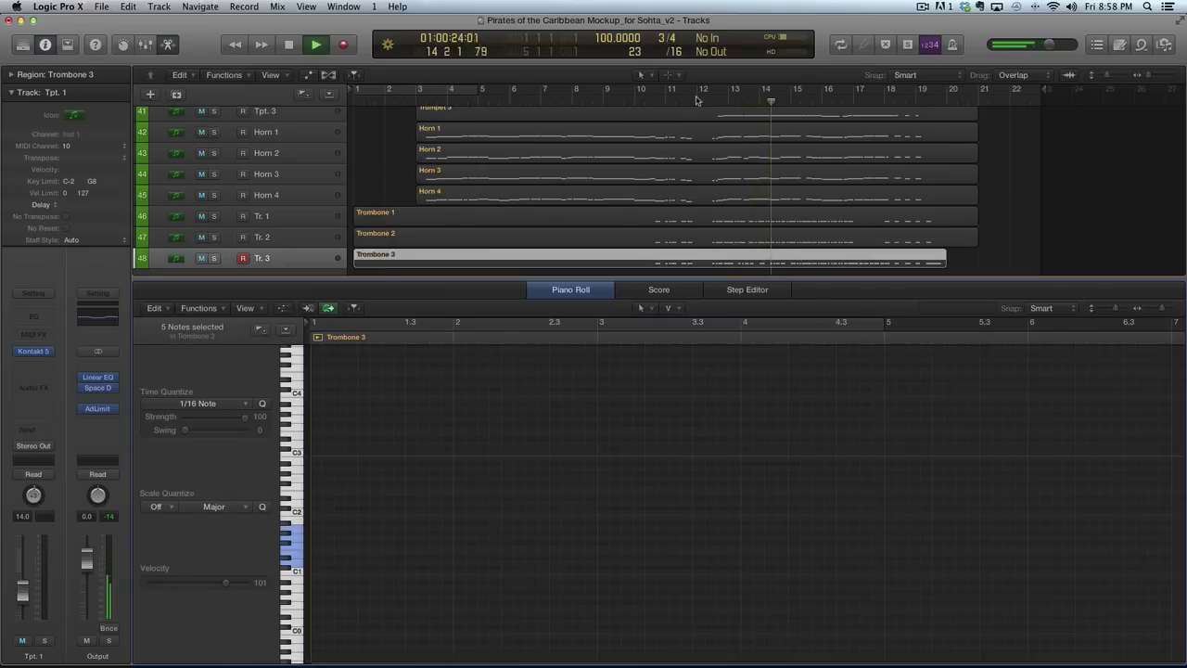
pyautogui.scroll(2, 528, 153)
pyautogui.press('space')
pyautogui.click(702, 173)
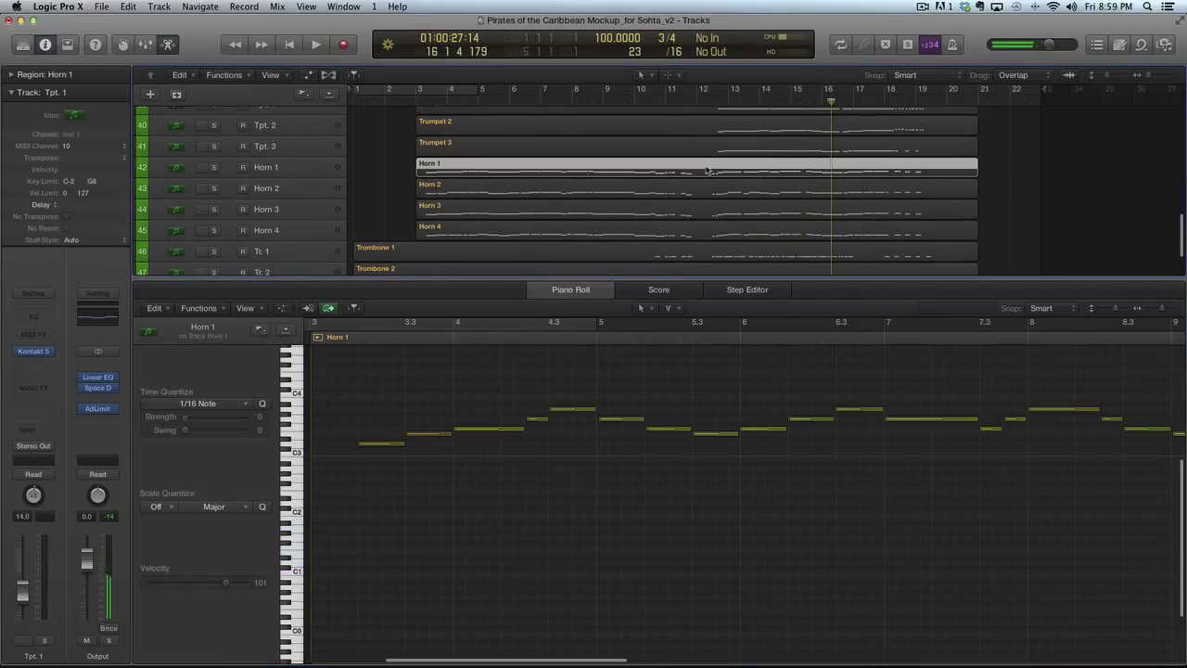
pyautogui.click(293, 166)
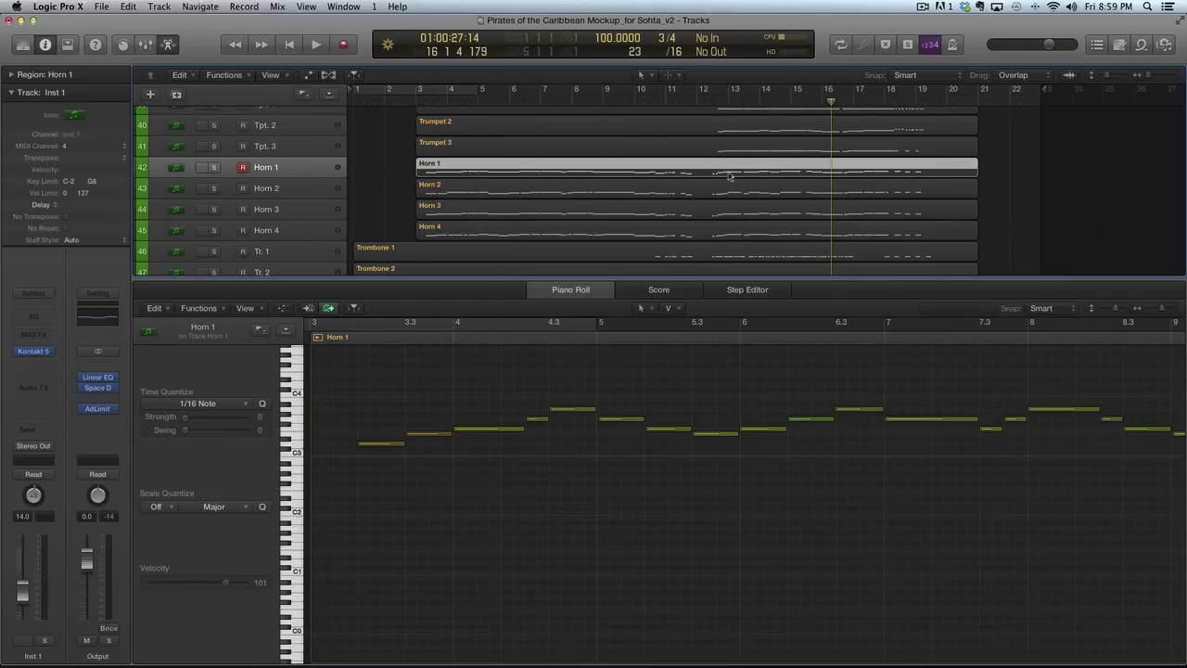
# Open the track's Kontakt instrument, hide its outputs section and select the FH Solo KeySw instrument in the rack
pyautogui.click(35, 352)
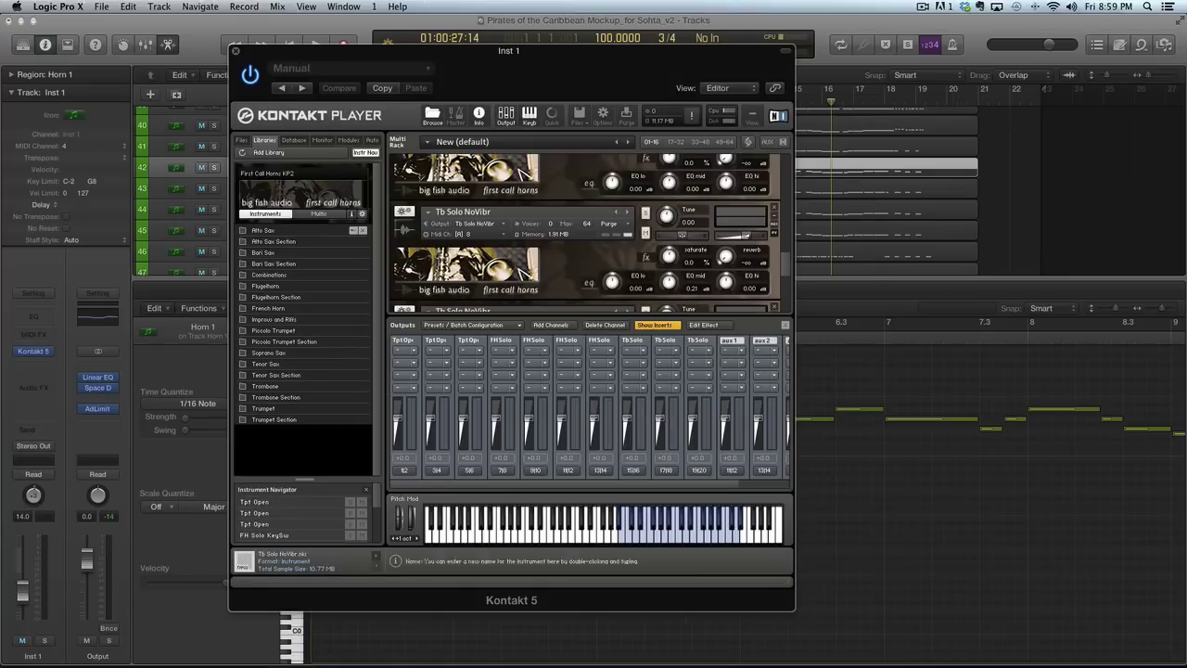
pyautogui.click(506, 115)
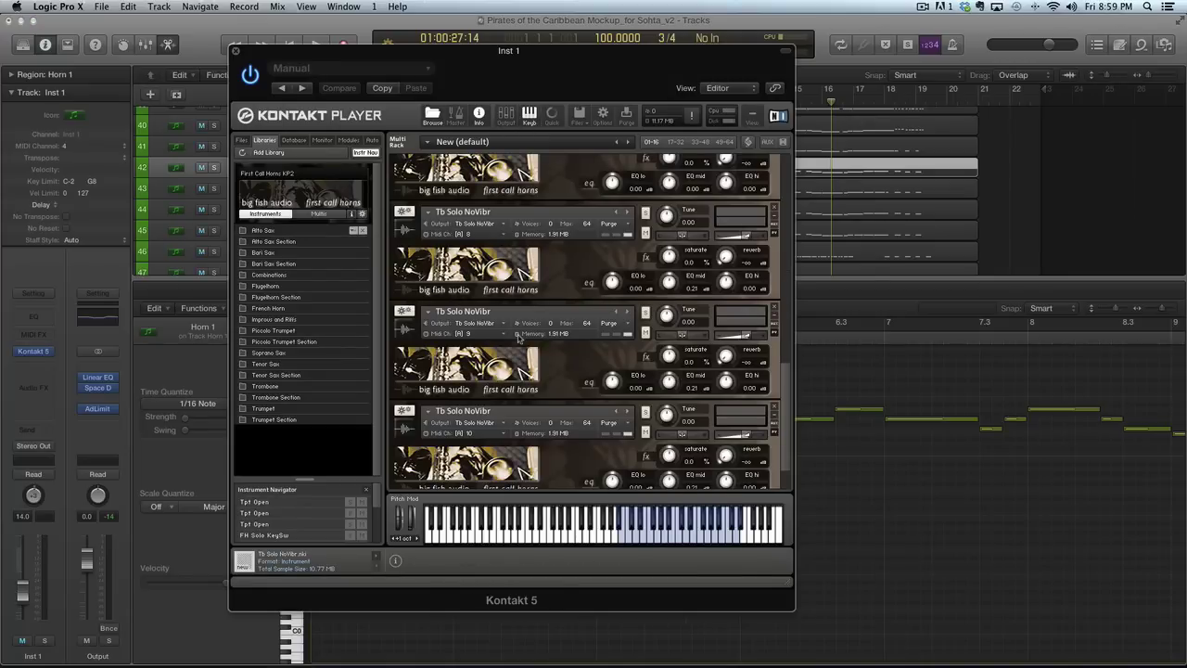
pyautogui.scroll(8, 519, 339)
pyautogui.scroll(5, 519, 339)
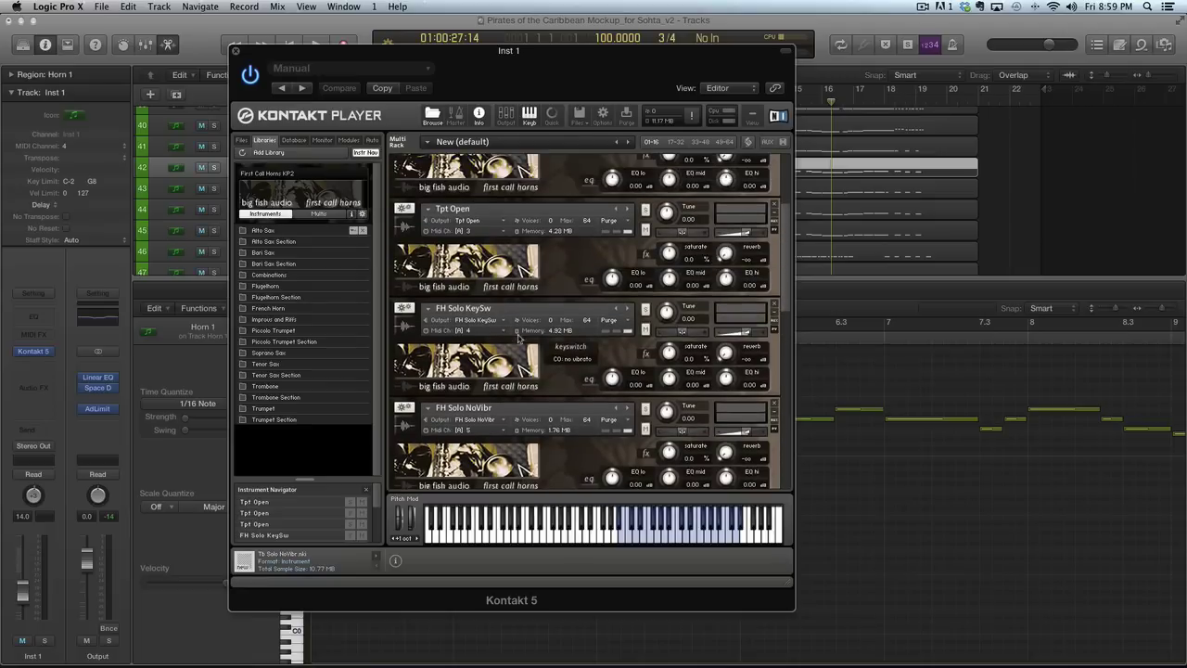
pyautogui.click(638, 307)
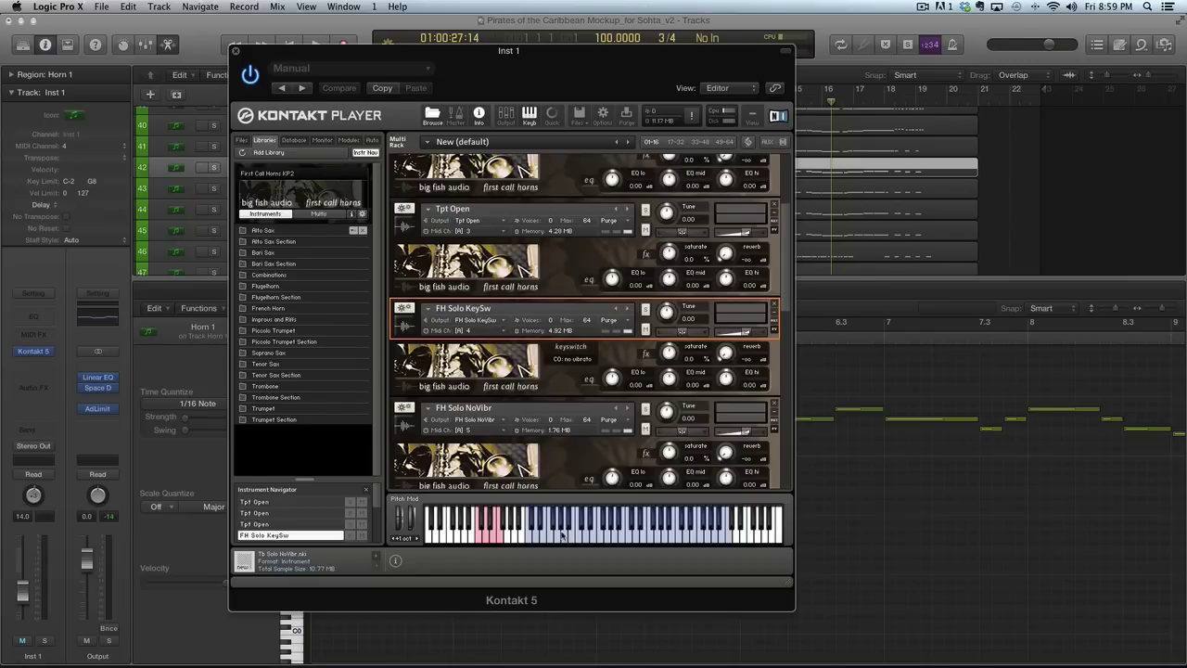
# Audition the French horn's D0 vibrato, E0 staccato and C0 no vibrato keyswitches, and close Kontakt
pyautogui.moveTo(304, 52); pyautogui.dragTo(471, 23)
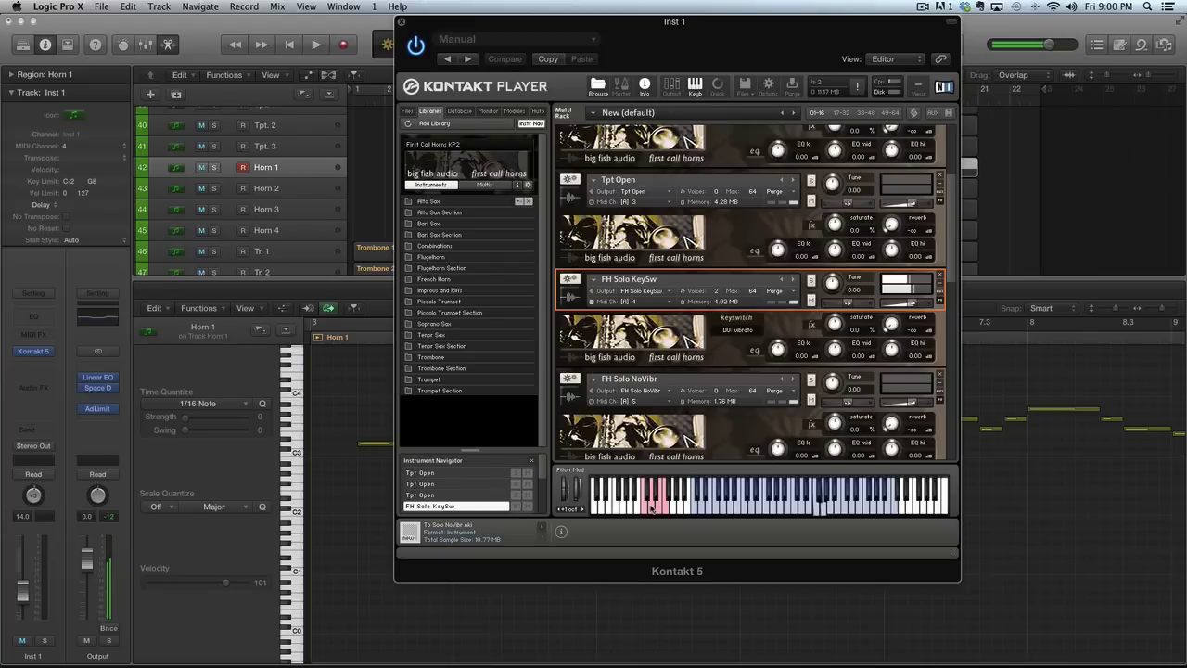
pyautogui.click(658, 508)
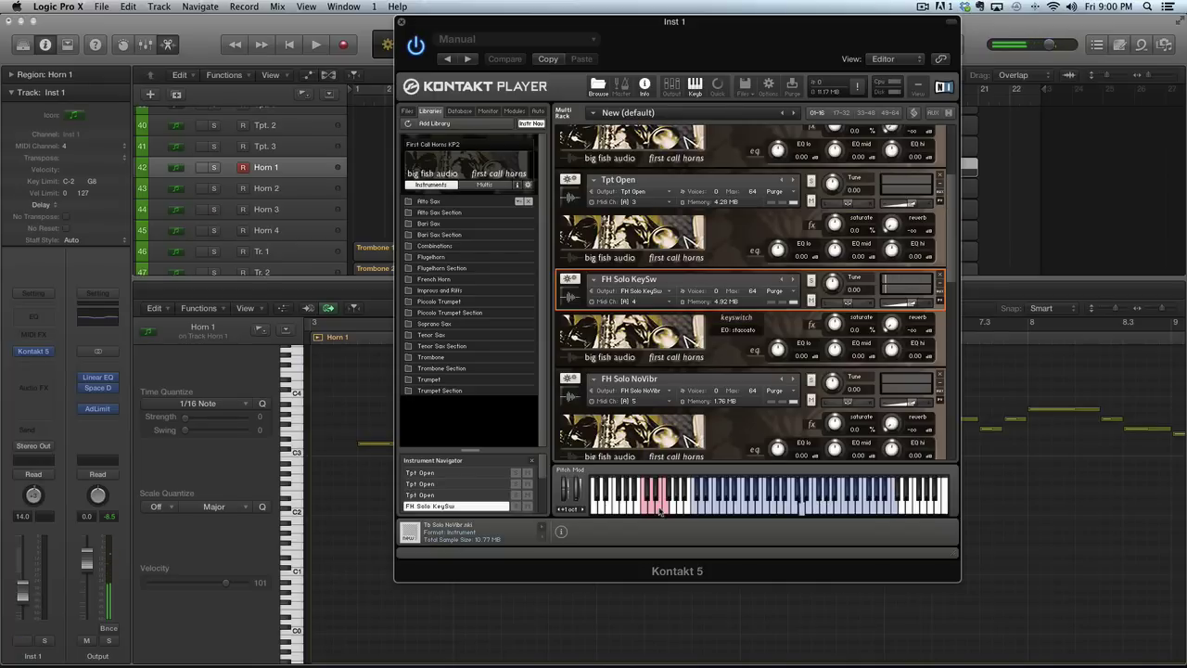
pyautogui.click(665, 506)
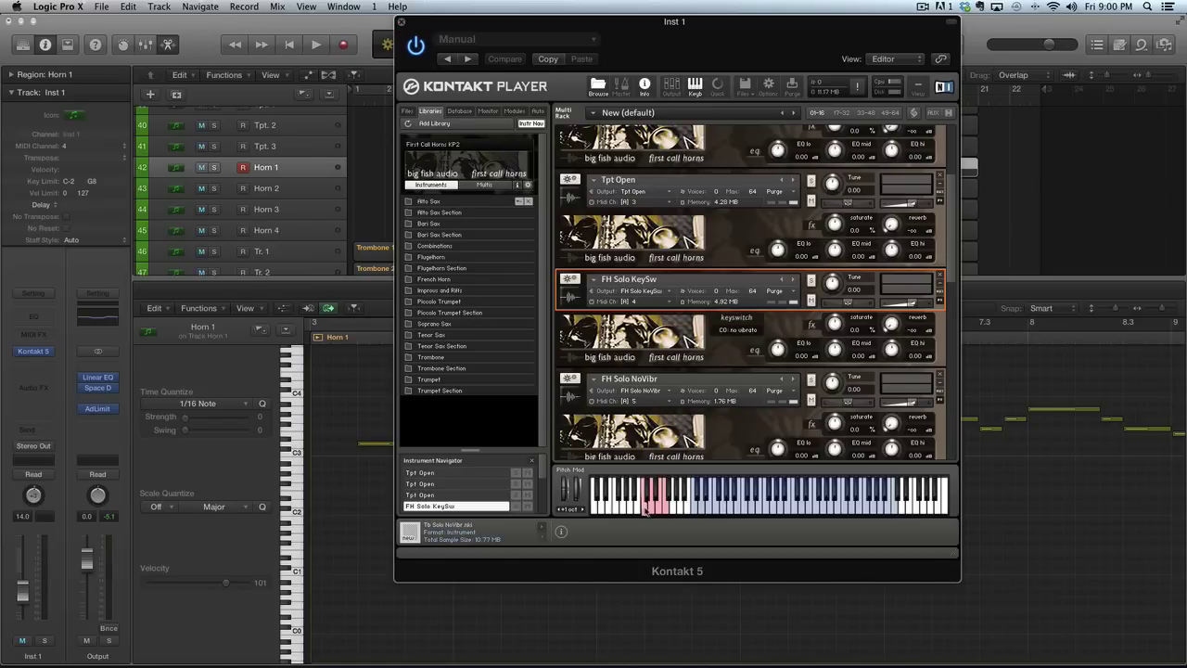
pyautogui.click(402, 22)
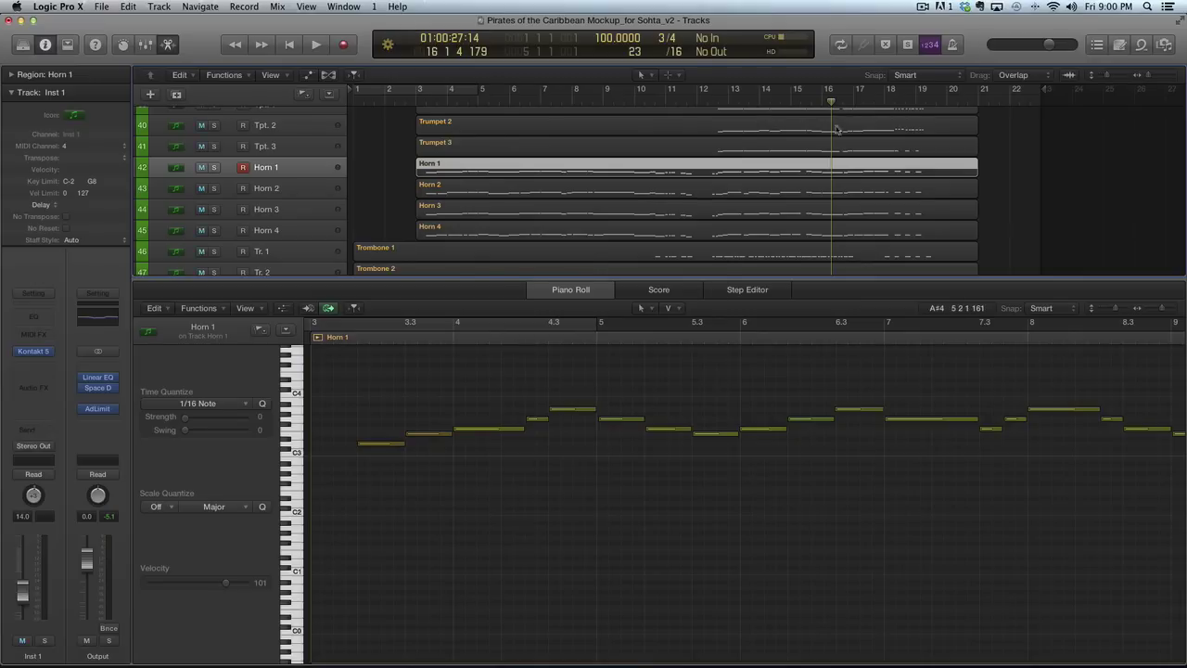
# Draw a low keyswitch note at D#0 in Horn 1, beneath the two short notes in bar 12
pyautogui.hscroll(10, 861, 371)
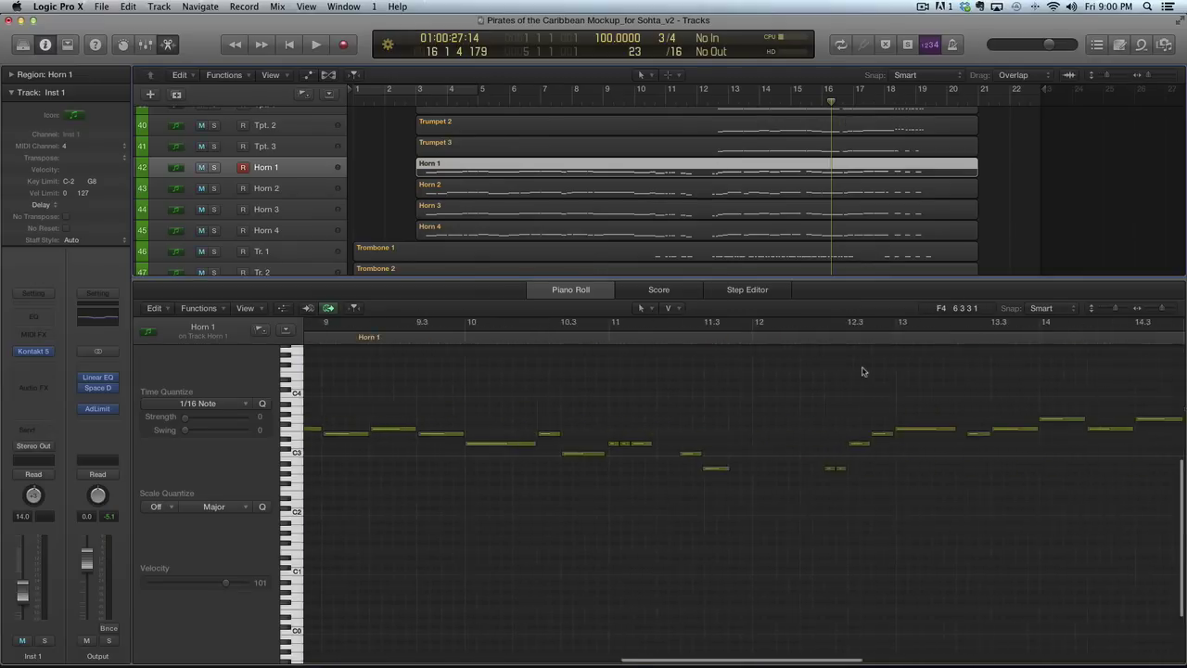
pyautogui.hscroll(3, 862, 371)
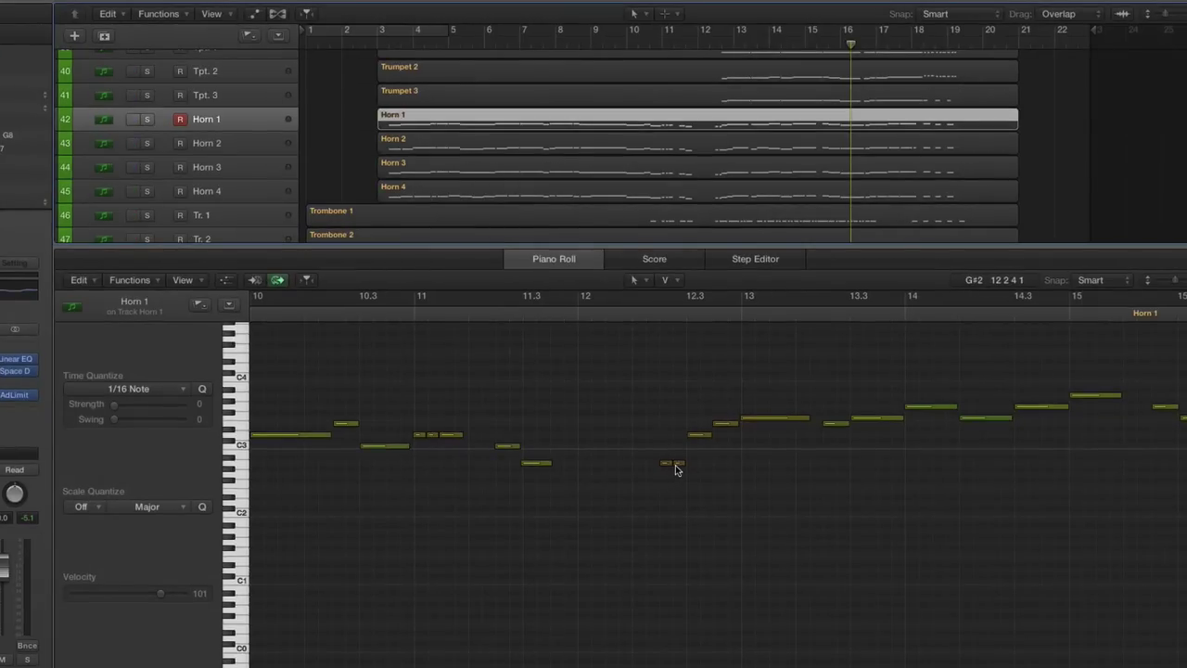
pyautogui.scroll(-5, 671, 492)
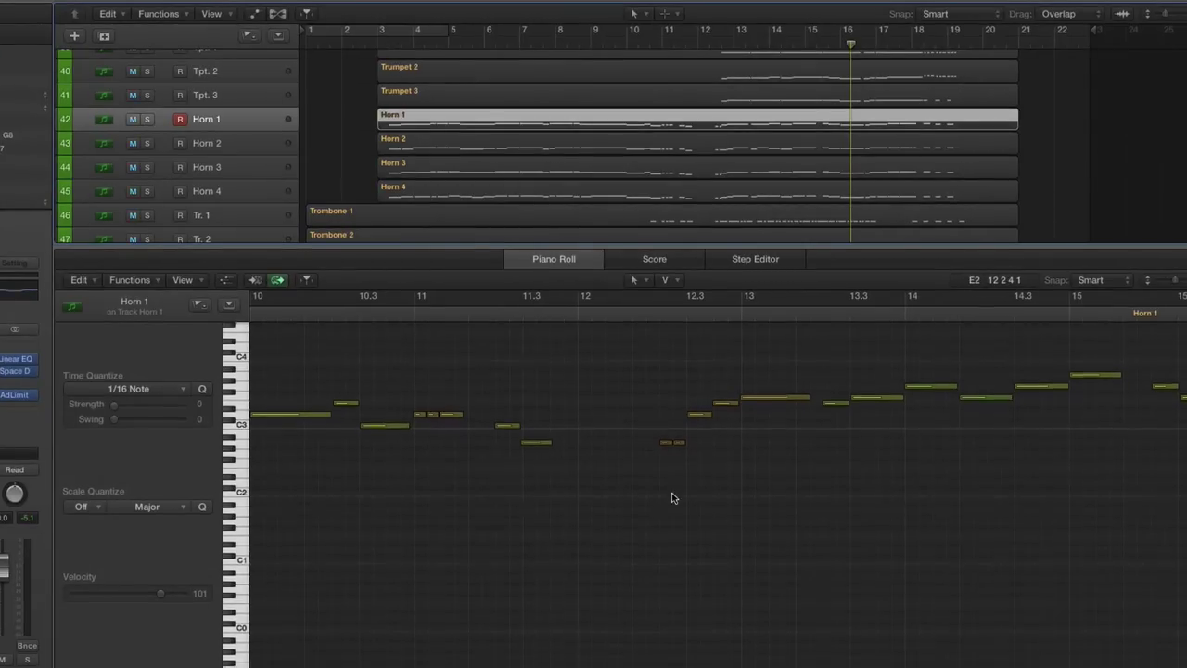
pyautogui.scroll(-1, 671, 493)
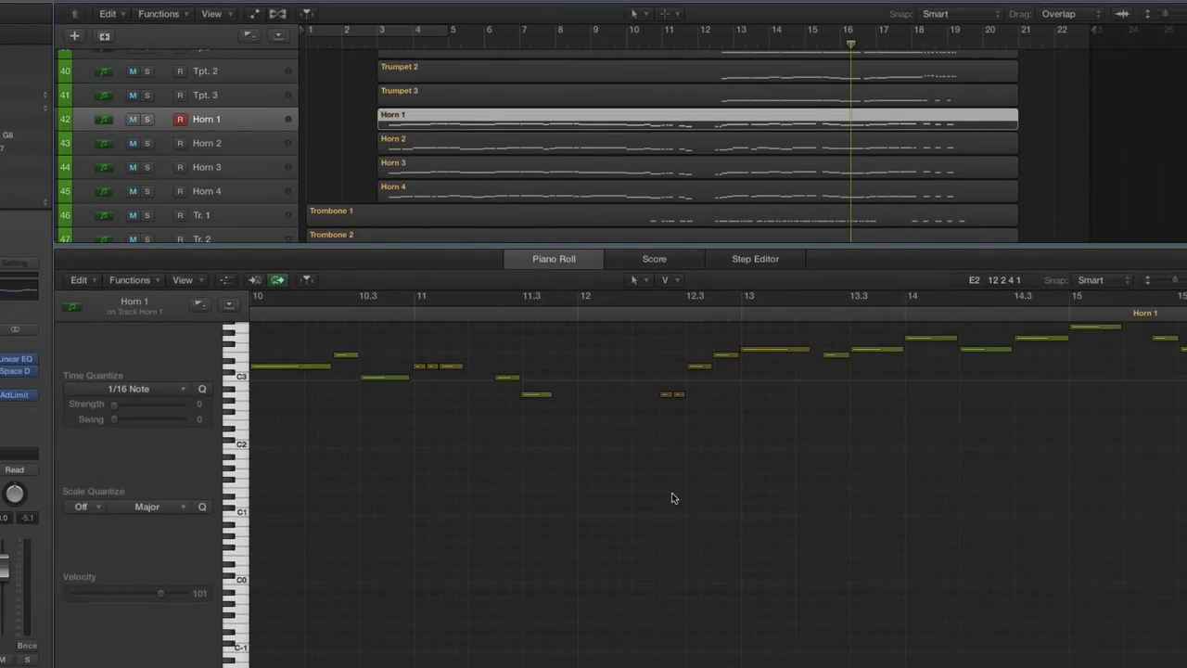
pyautogui.press('t')
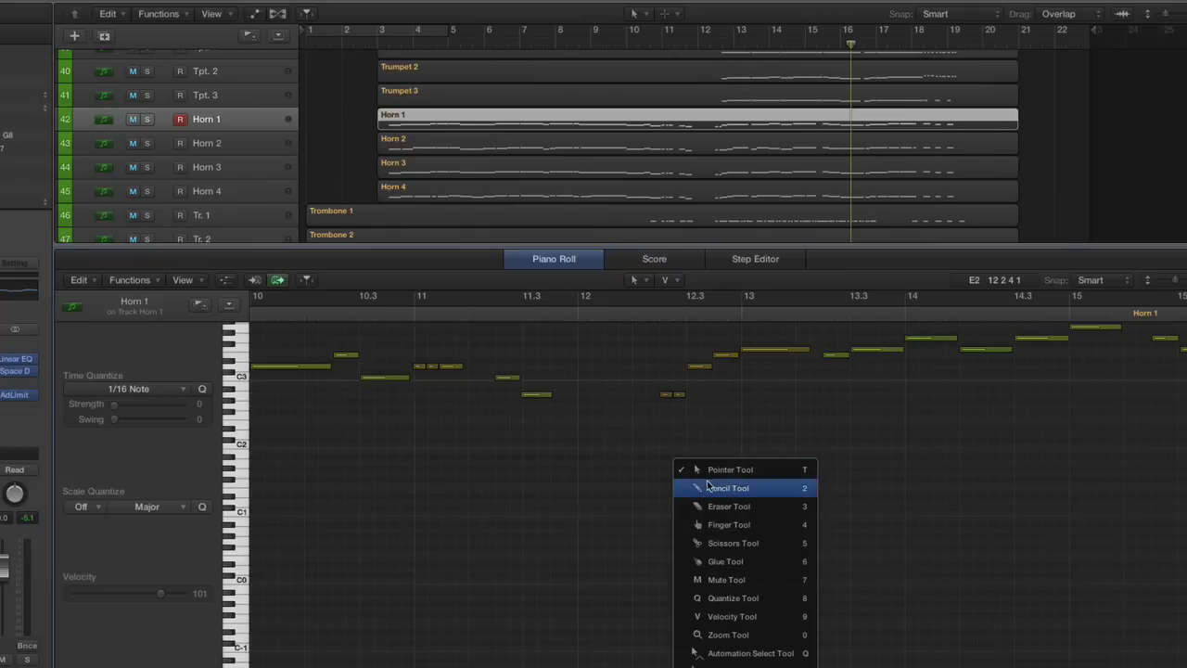
pyautogui.click(710, 486)
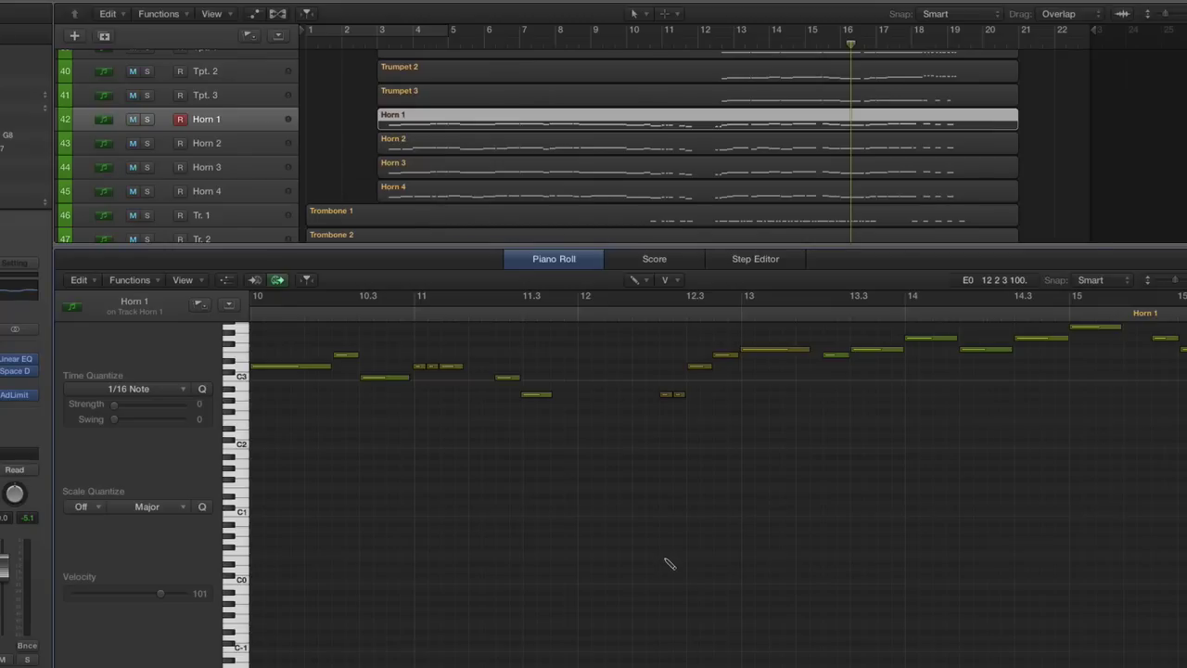
pyautogui.click(668, 564)
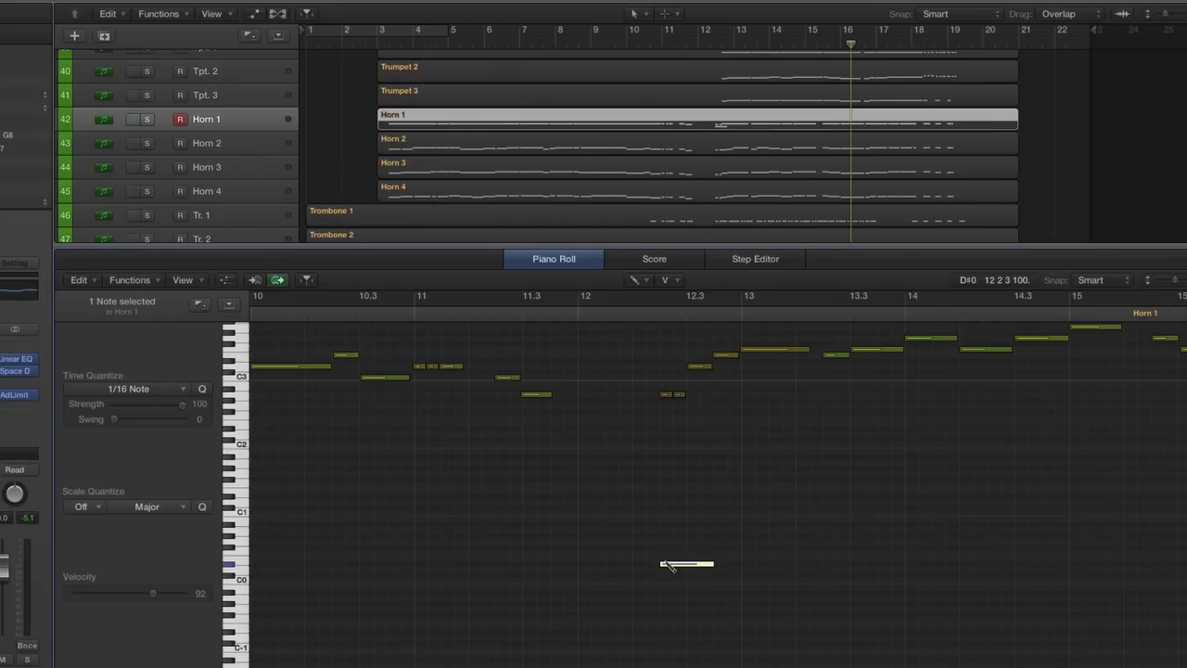
# Move the keyswitch note to E0, shorten it and start it slightly ahead of the two short notes
pyautogui.press('t')
pyautogui.press('t')
pyautogui.moveTo(667, 568)
pyautogui.mouseDown()
pyautogui.moveTo(711, 558)
pyautogui.moveTo(669, 560)
pyautogui.mouseUp()
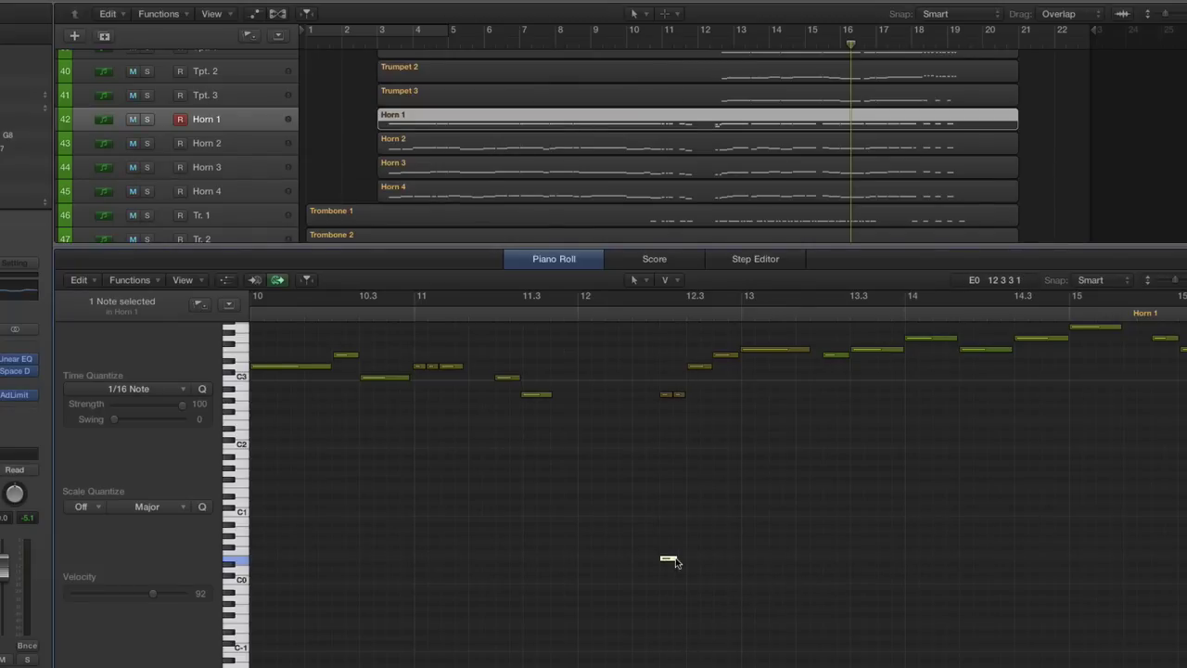
pyautogui.moveTo(670, 558); pyautogui.dragTo(670, 557)
pyautogui.moveTo(665, 558); pyautogui.dragTo(661, 558)
# Copy the keyswitch note to C0, just before the note at beat 3 of bar 12
pyautogui.rightClick(661, 560)
pyautogui.press('Return')
pyautogui.moveTo(661, 559); pyautogui.dragTo(688, 582)
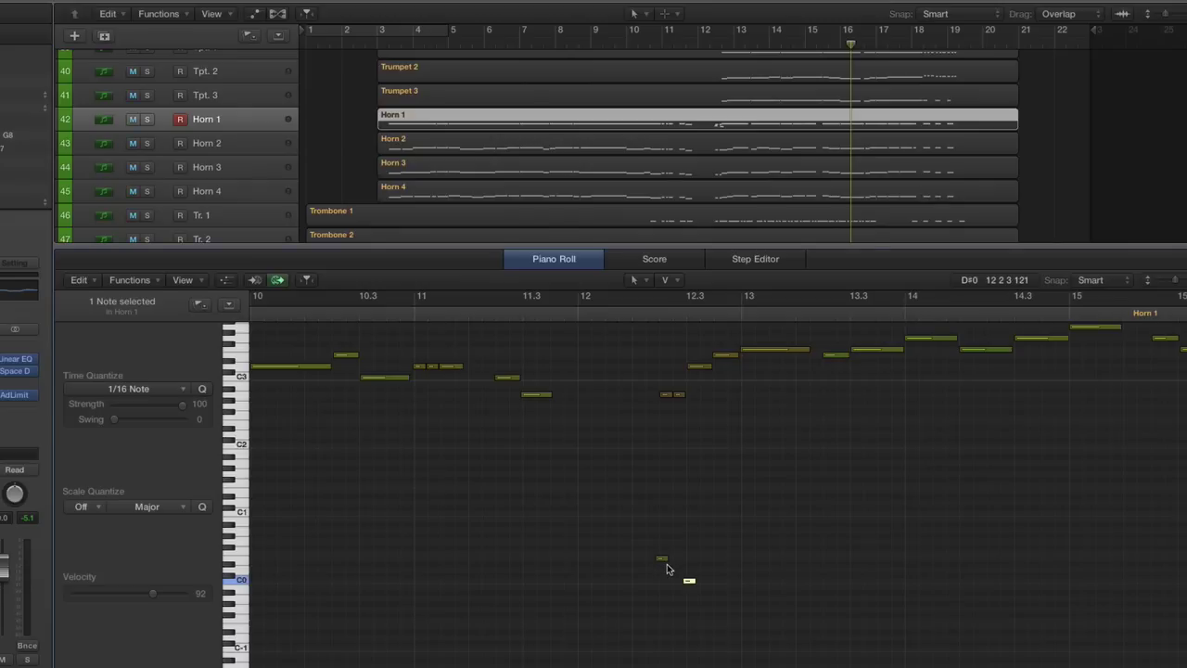
# Compare the Horn 1 passage in bar 12 with and without the E0 keyswitch note by deleting it and restoring it
pyautogui.doubleClick(631, 320)
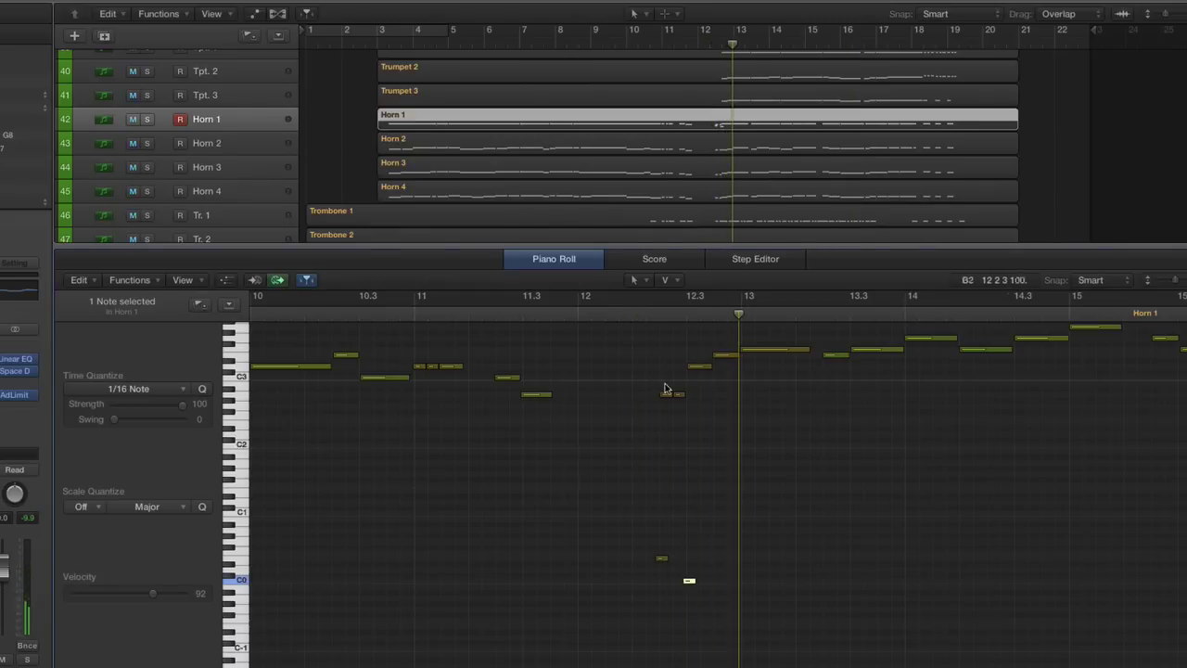
pyautogui.click(661, 561)
pyautogui.moveTo(661, 560); pyautogui.dragTo(644, 321)
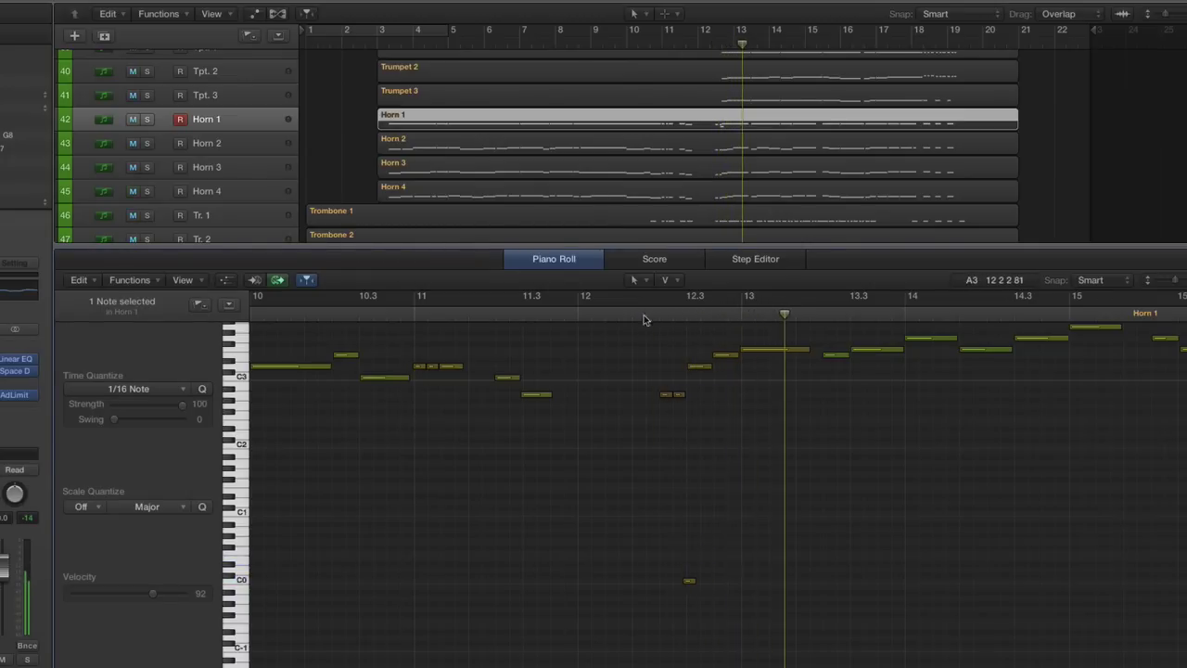
pyautogui.click(555, 316)
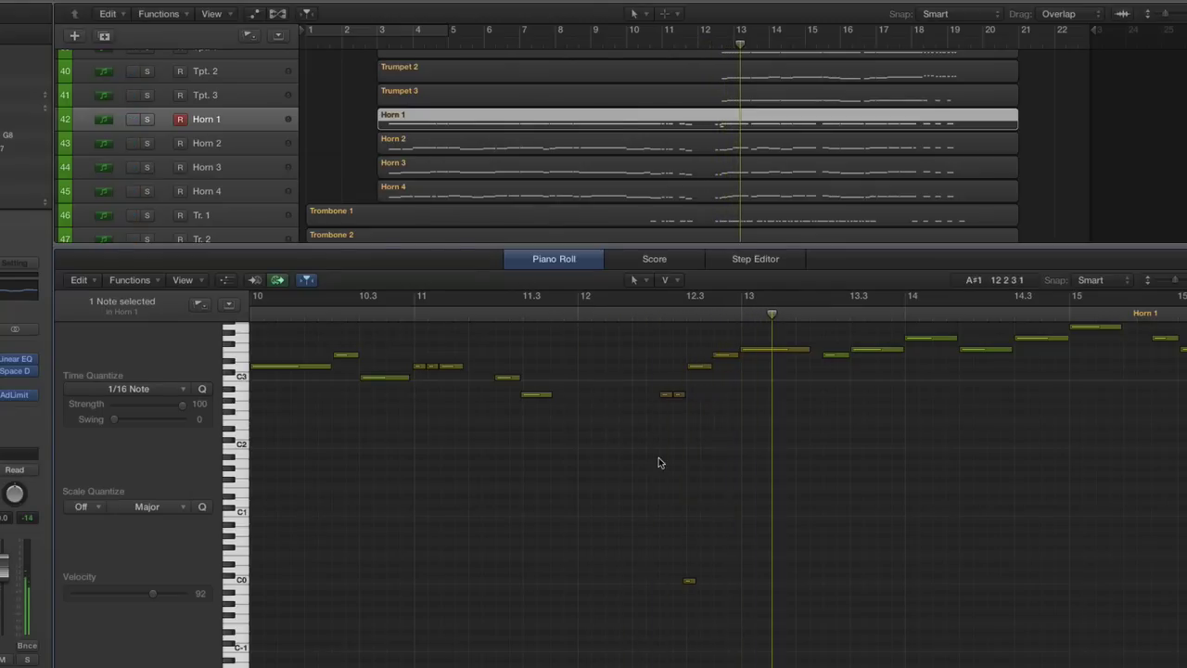
pyautogui.click(661, 558)
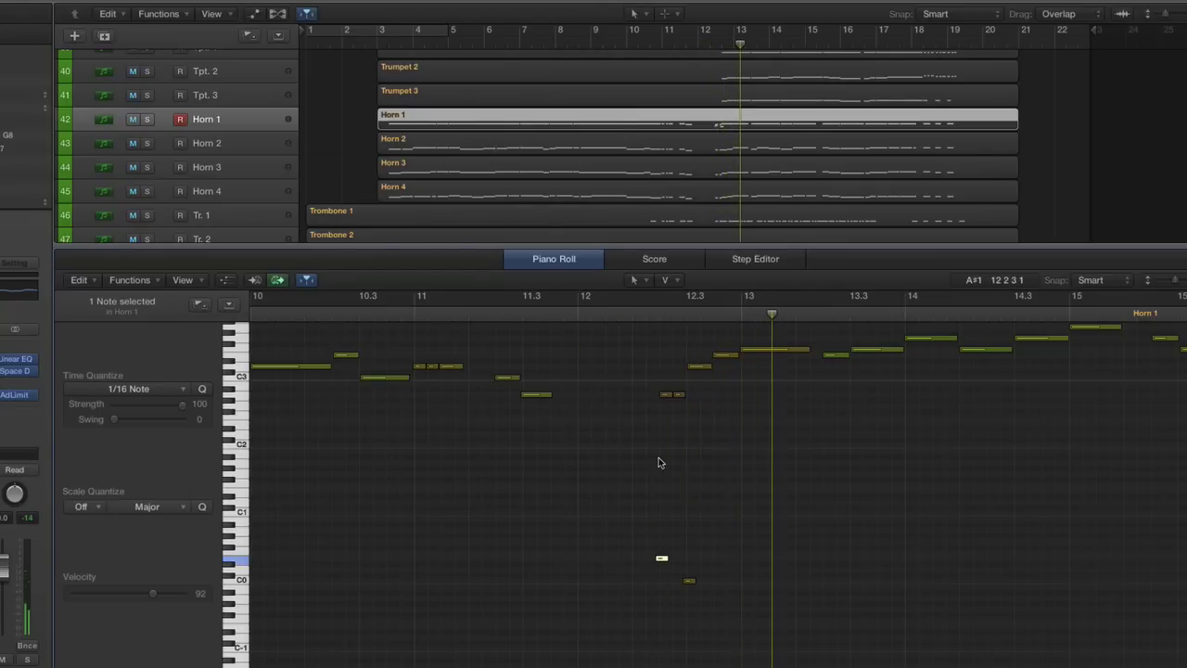
pyautogui.click(561, 316)
pyautogui.press('space')
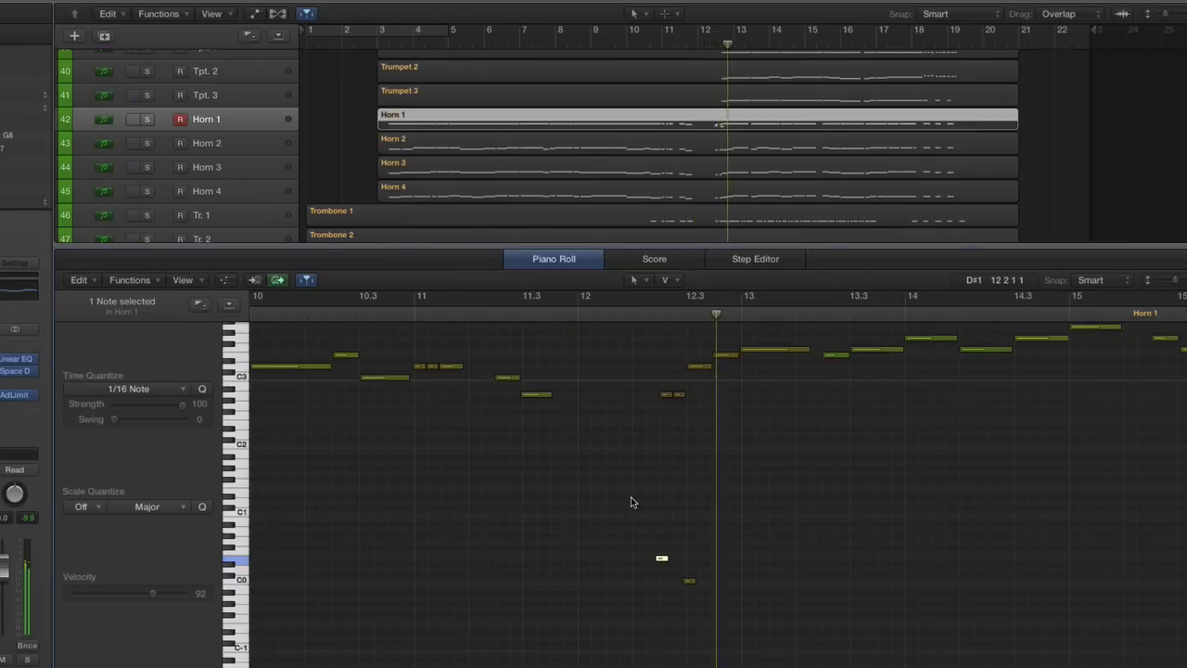
# Copy the first keyswitch note in bar 12 one semitone higher, just before bar 13, and play the passage
pyautogui.click(631, 497)
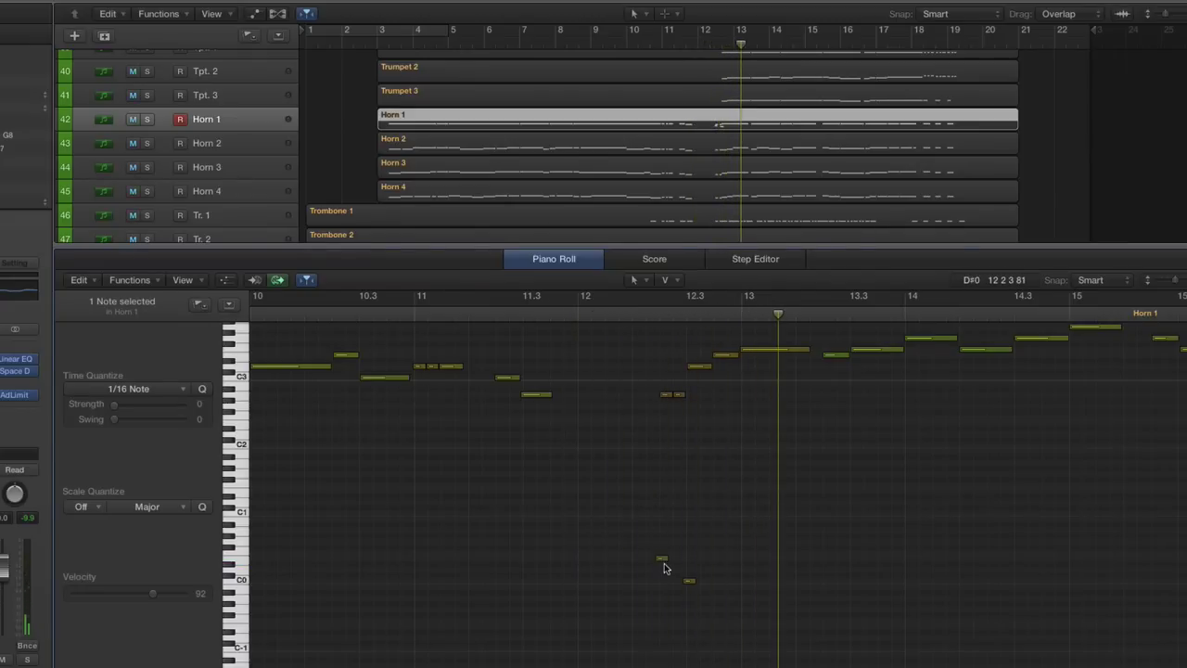
pyautogui.moveTo(662, 561); pyautogui.dragTo(743, 553)
pyautogui.press('super+z')
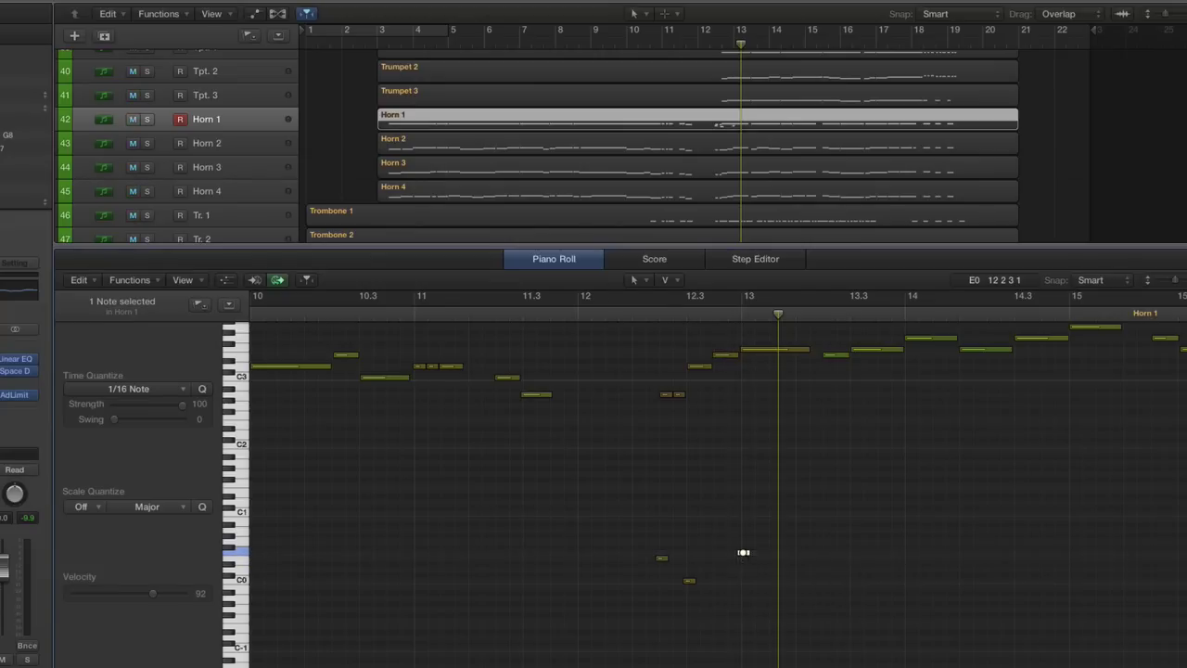
pyautogui.doubleClick(636, 318)
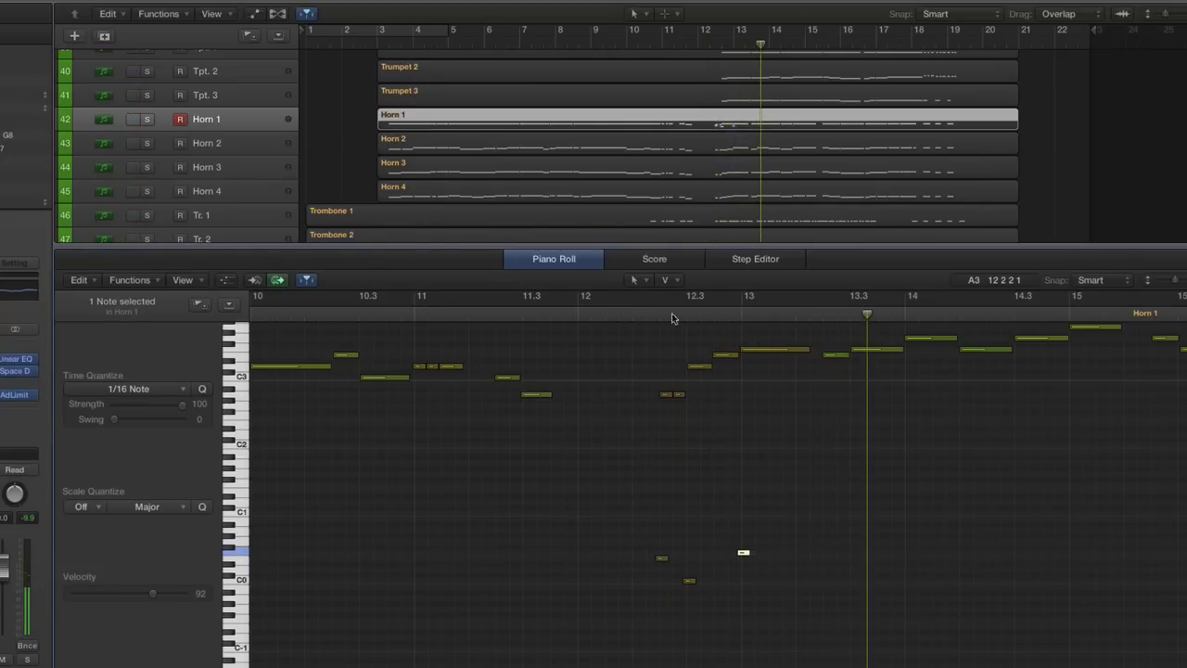
# Delete the last two notes of bar 13, extend the bar's first note to fill it, and audition the result
pyautogui.click(820, 342)
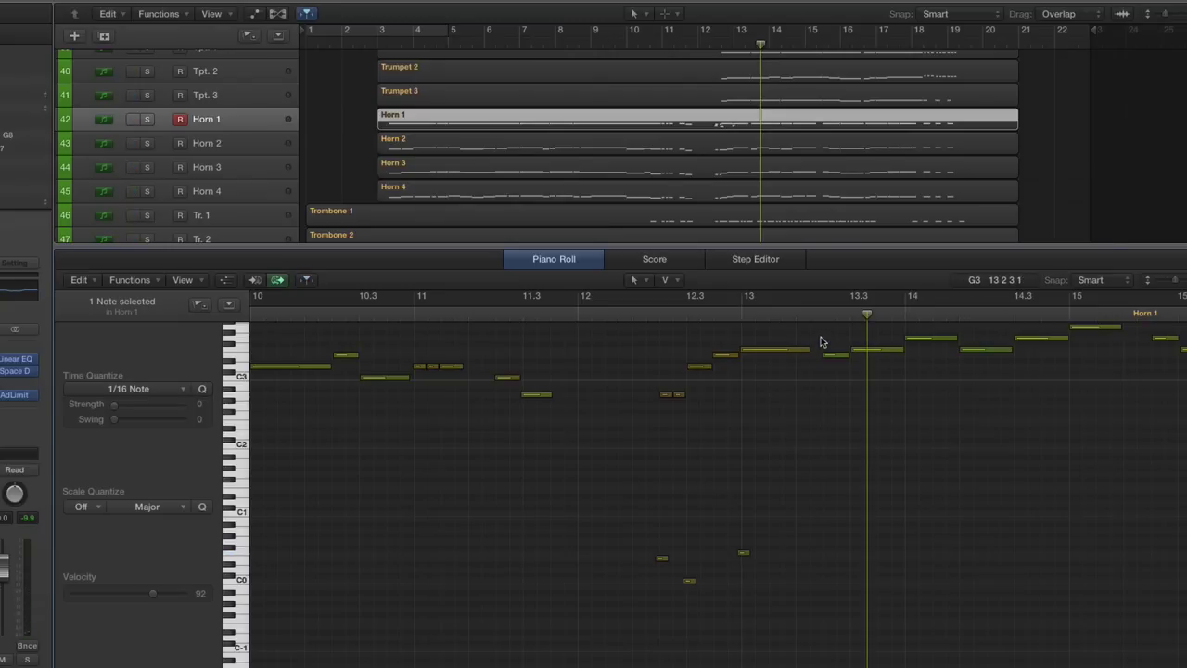
pyautogui.moveTo(820, 342); pyautogui.dragTo(905, 363)
pyautogui.press('Delete')
pyautogui.moveTo(809, 350); pyautogui.dragTo(903, 351)
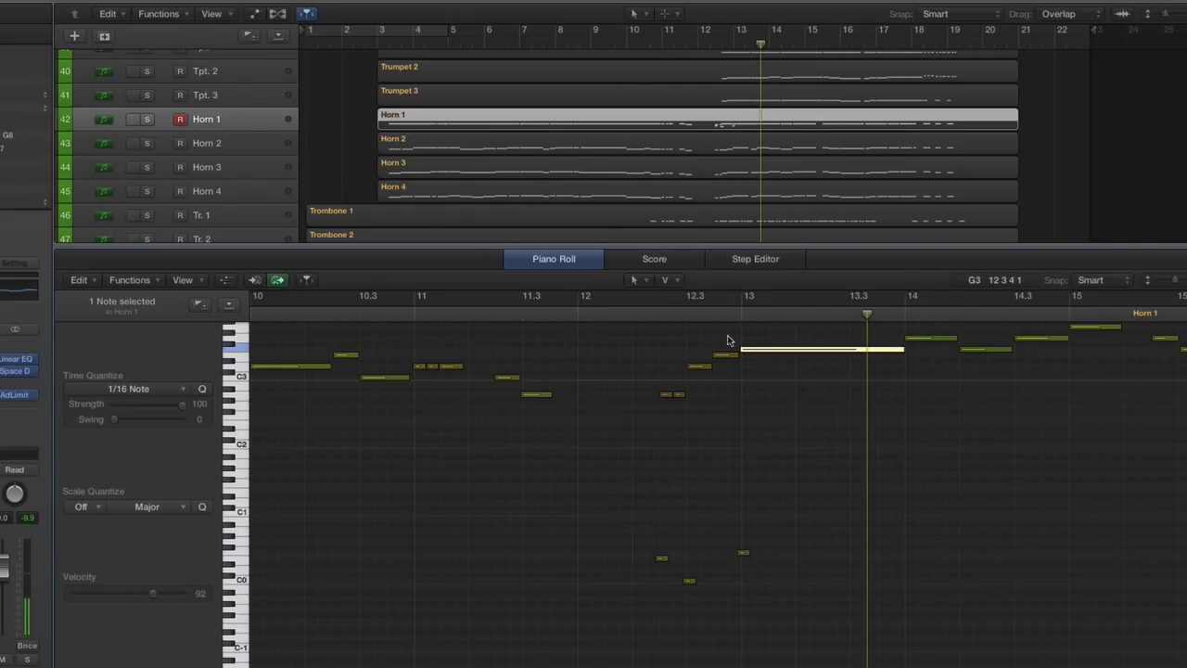
pyautogui.click(661, 315)
pyautogui.press('space')
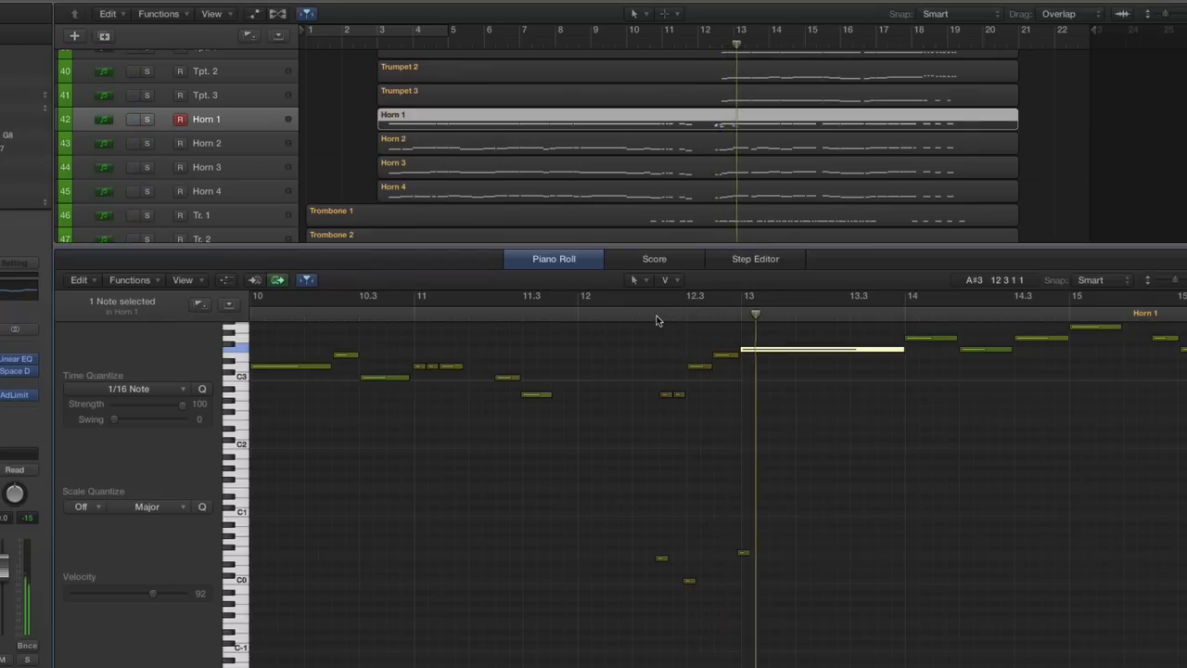
pyautogui.click(646, 316)
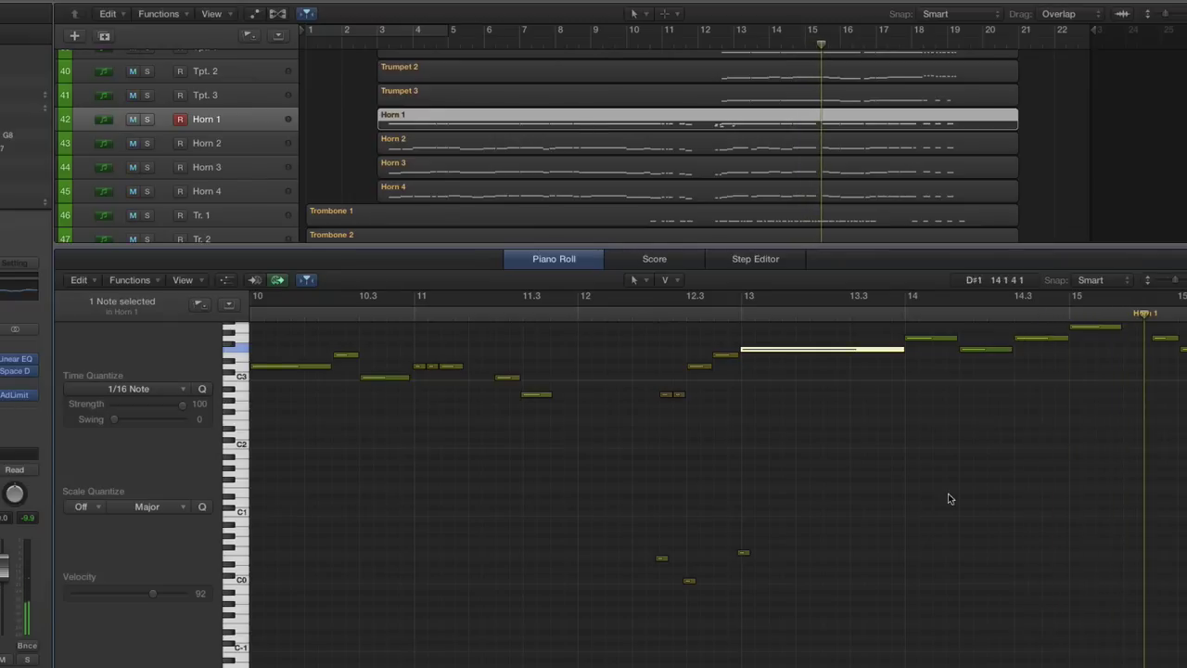
# Copy the bar 13 keyswitch note one semitone lower, just before bar 14, and play the passage
pyautogui.click(784, 551)
pyautogui.moveTo(746, 554); pyautogui.dragTo(906, 560)
pyautogui.click(649, 314)
pyautogui.press('space')
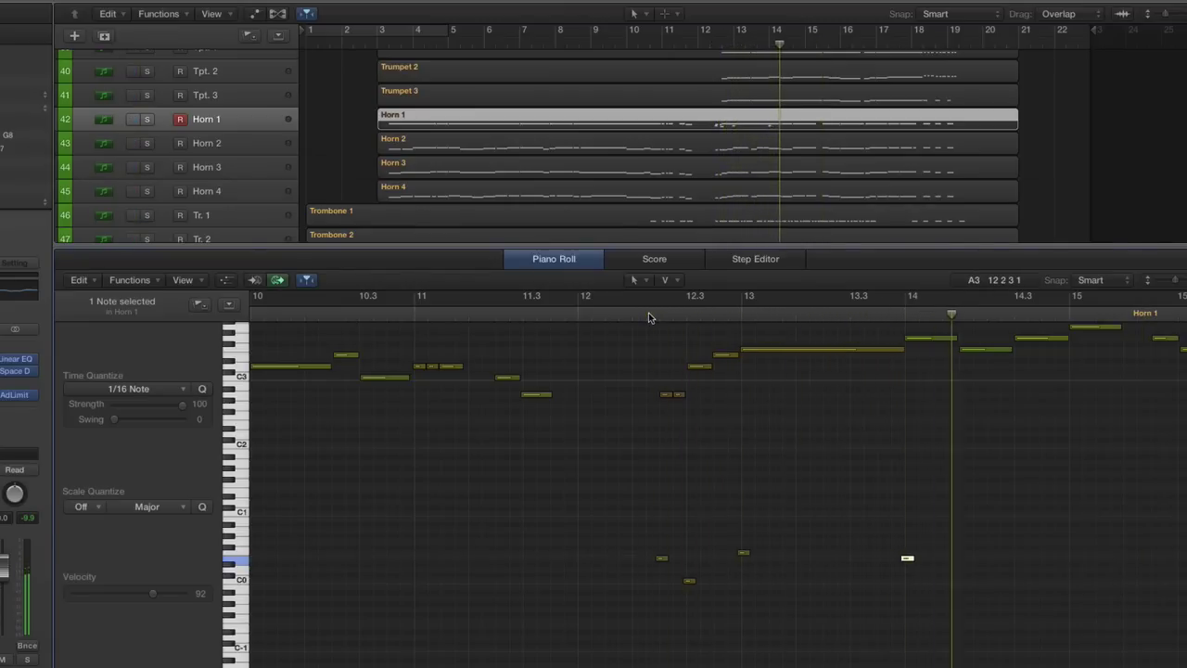
pyautogui.press('space')
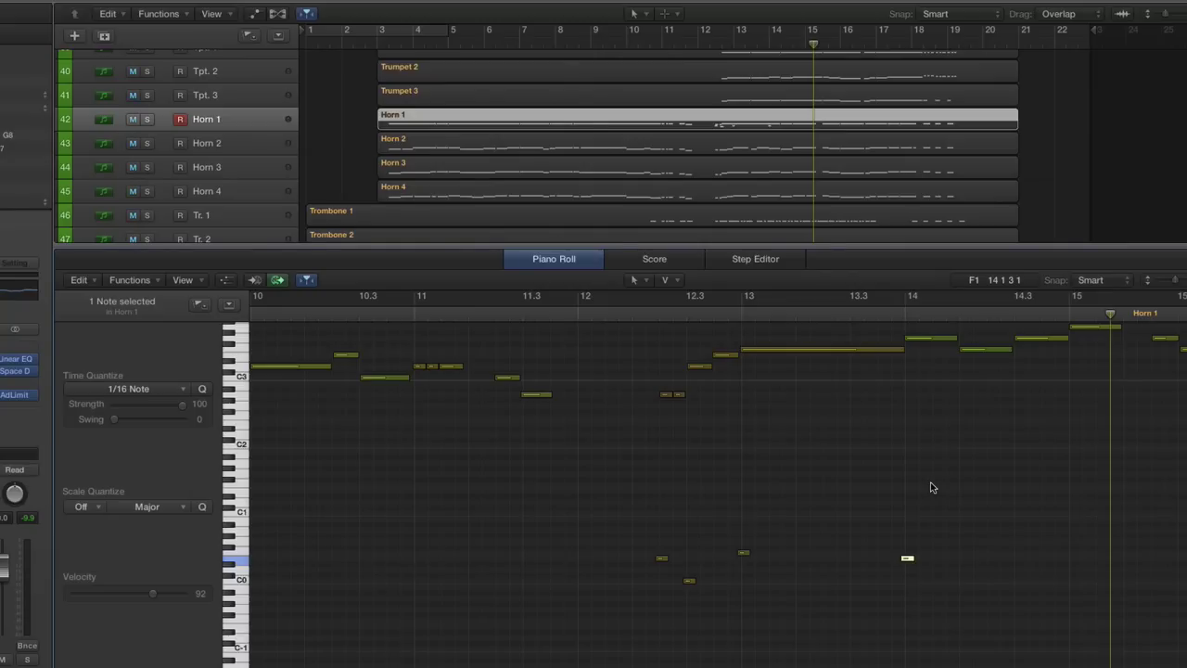
# Review the keyswitches of the FH Solo KeySw instrument in the Horn 1 Kontakt plug-in, and close its window
pyautogui.moveTo(964, 488); pyautogui.dragTo(934, 504)
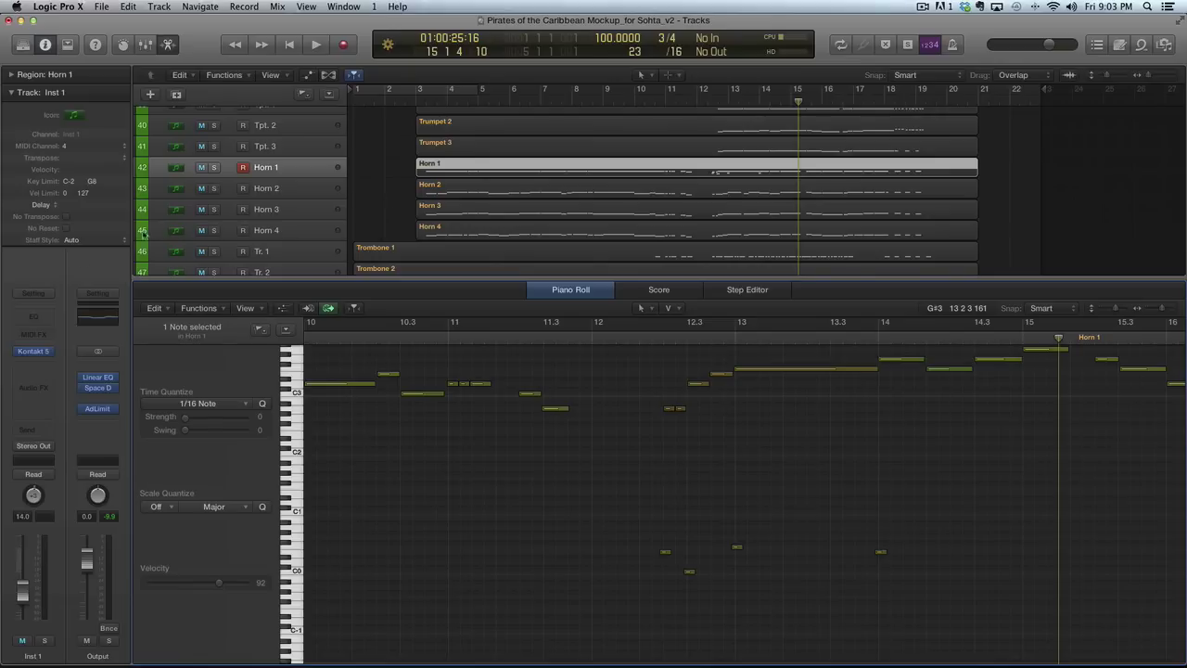
pyautogui.click(34, 352)
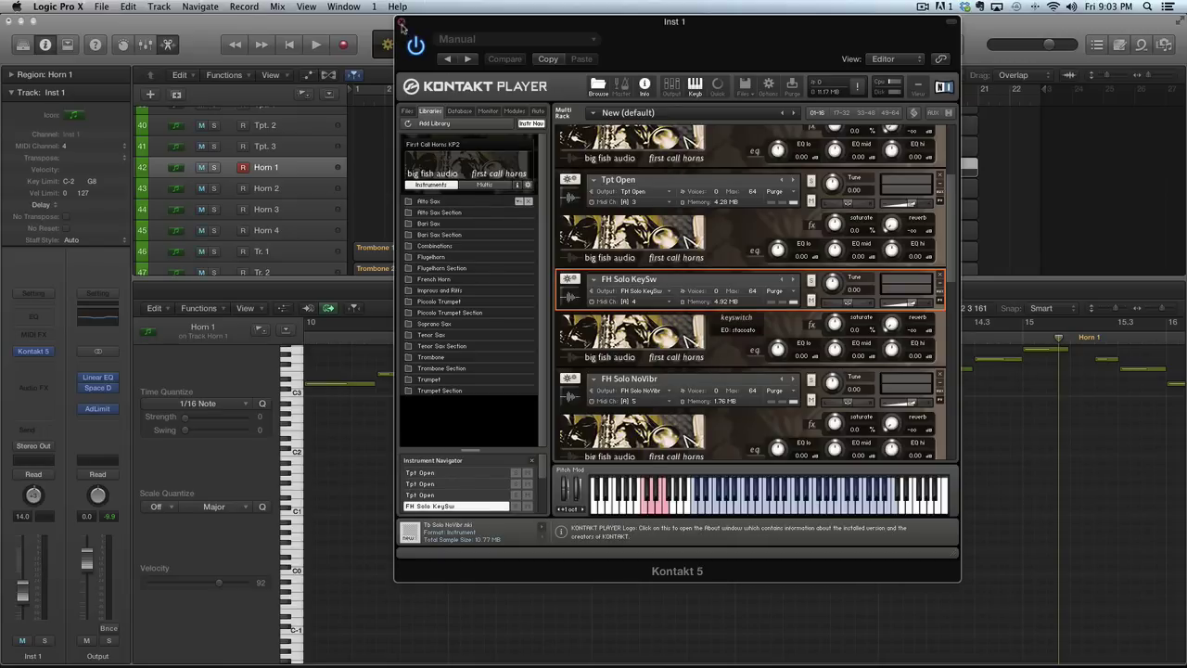
pyautogui.click(401, 21)
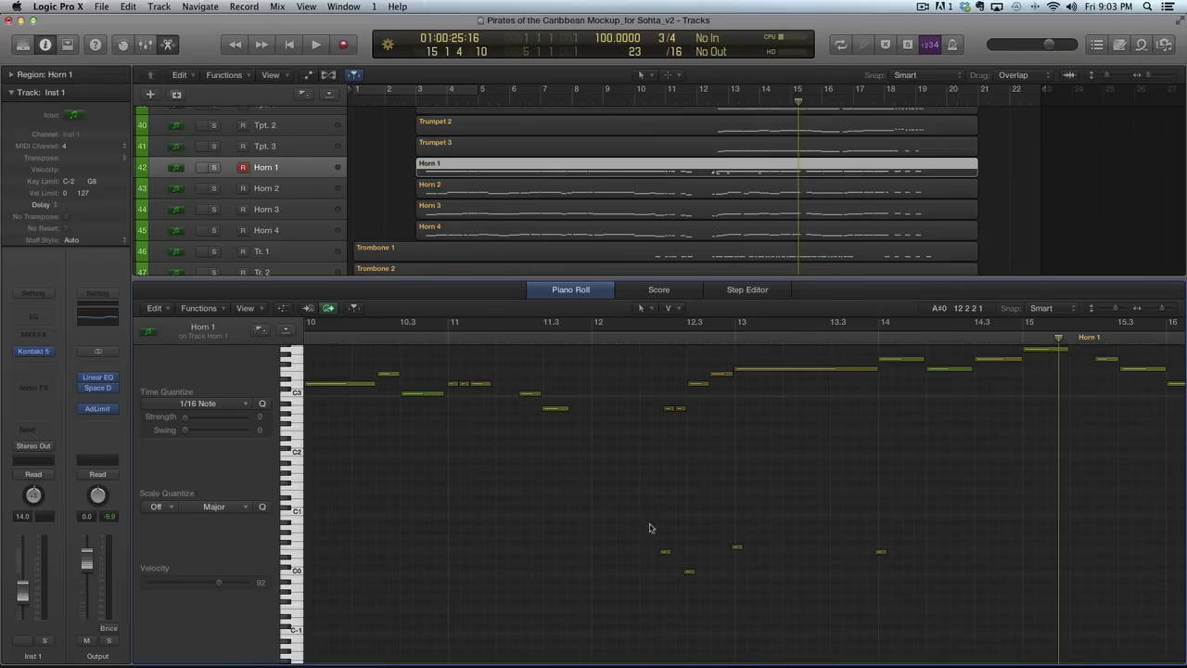
# Group the Horn 1 to Horn 4 tracks into a summing track stack
pyautogui.press('e')
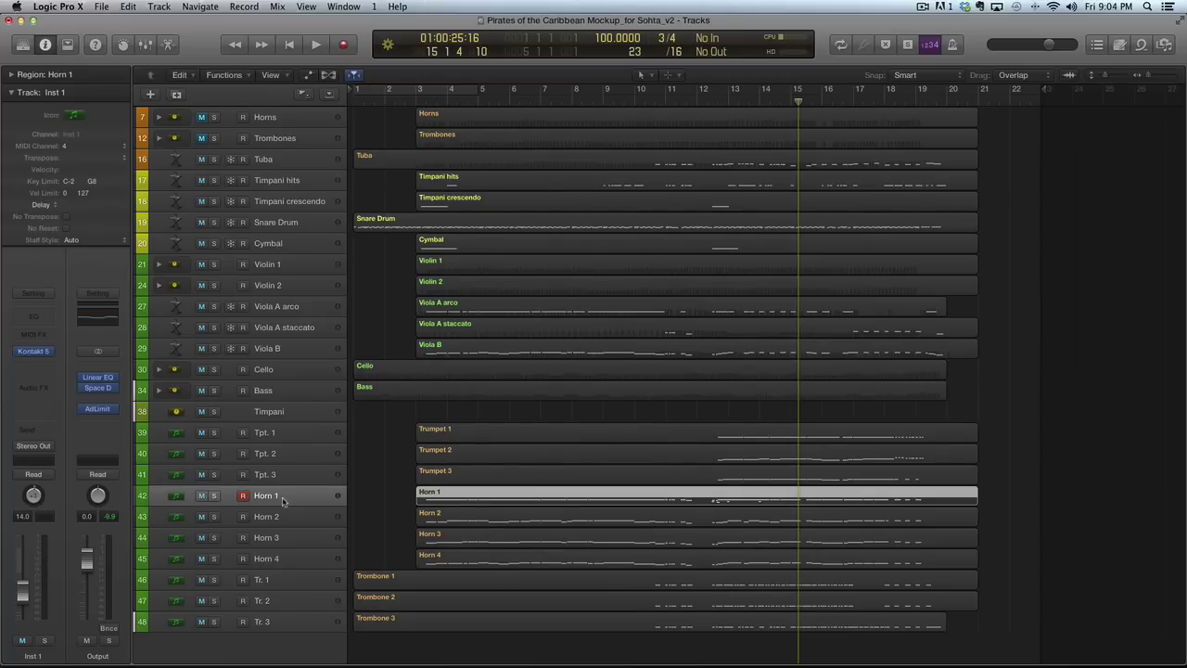
pyautogui.keyDown('shift'); pyautogui.click(272, 560); pyautogui.keyUp('shift')
pyautogui.press('super+shift+d')
pyautogui.press('Return')
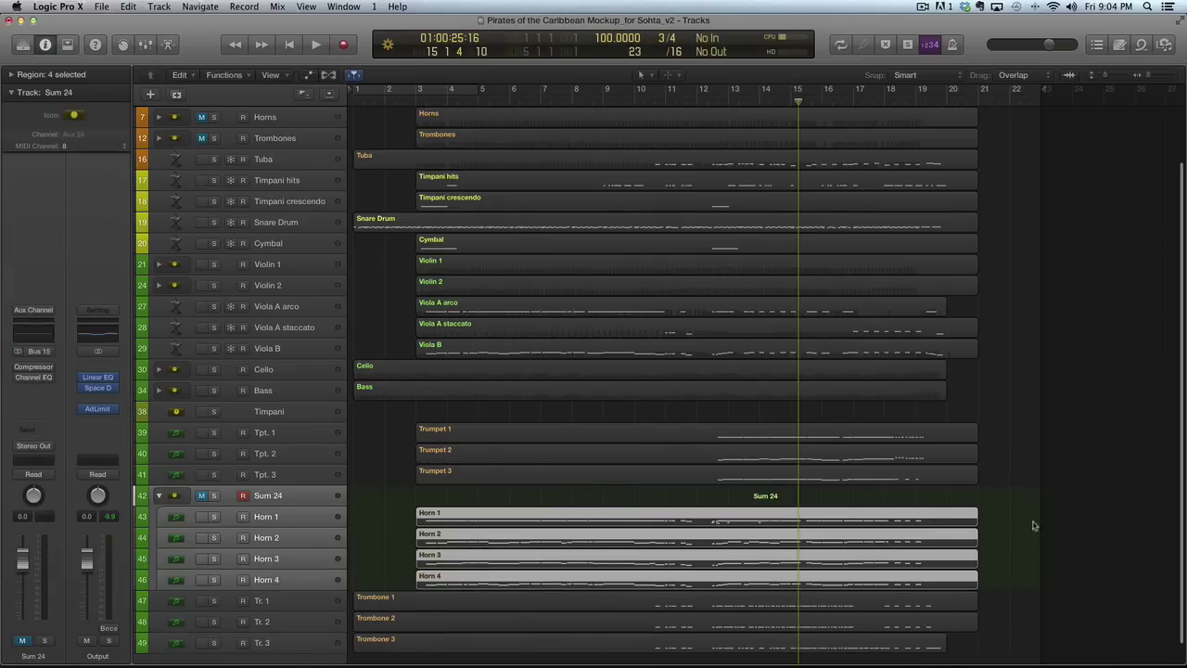
# Copy the Horn 1 region onto the Sum 24 stack track at the same position, bar 3
pyautogui.click(1008, 527)
pyautogui.click(886, 521)
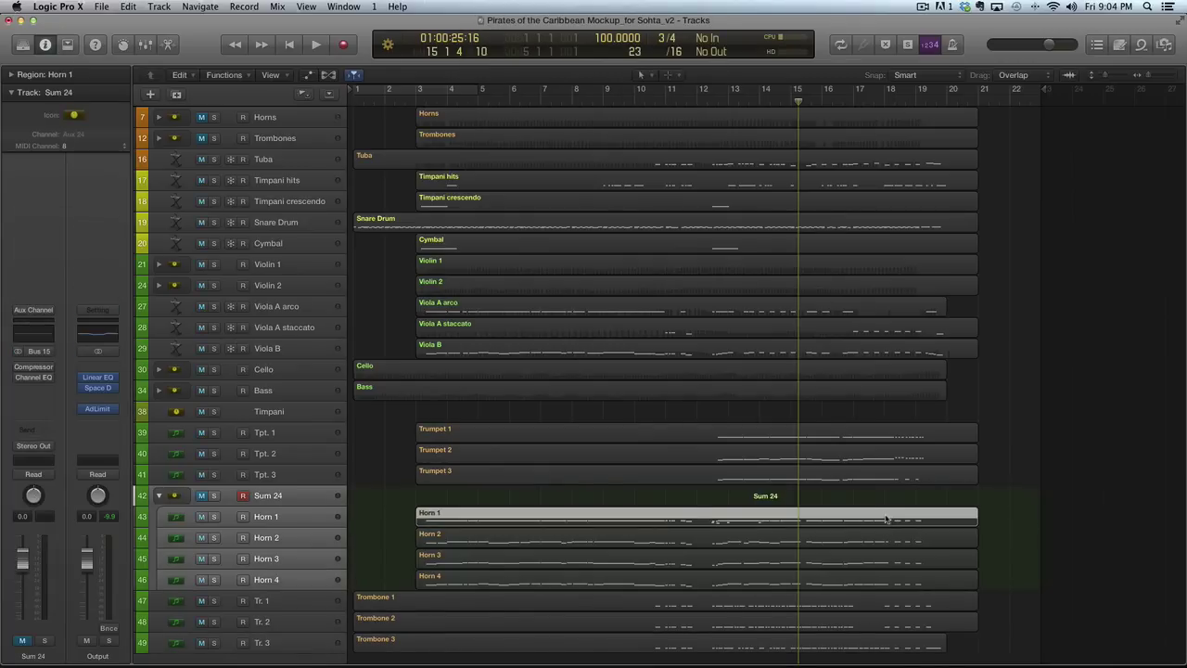
pyautogui.moveTo(885, 520); pyautogui.dragTo(886, 506)
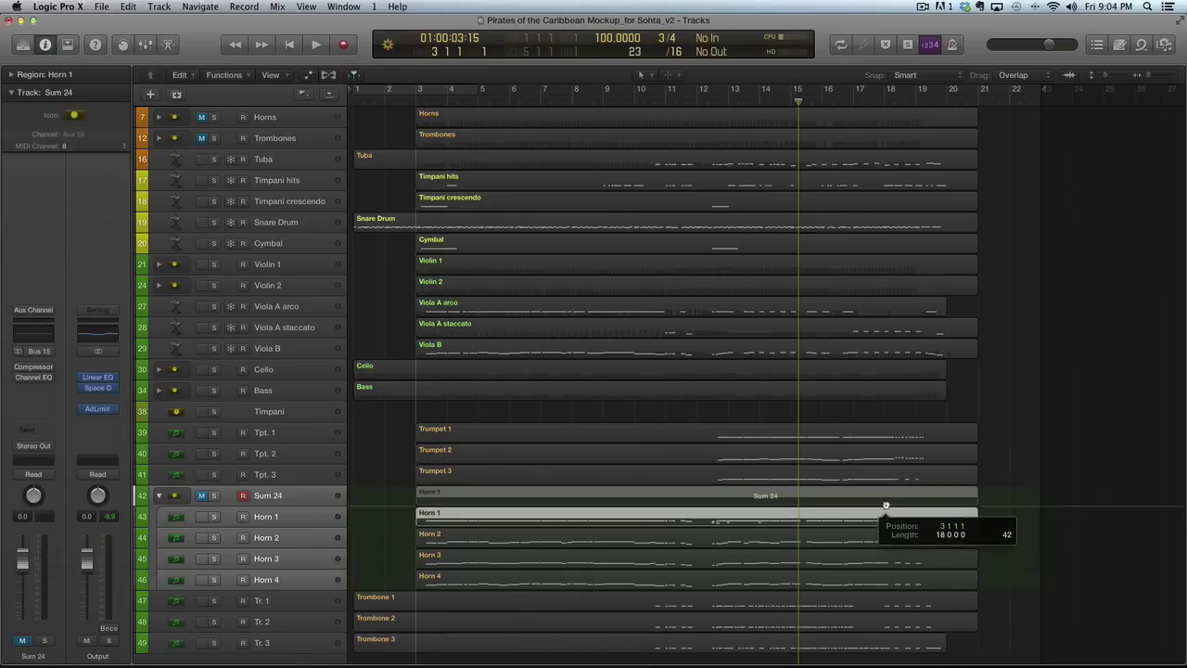
# Delete the low keyswitch notes from the original region on the Horn 1 track
pyautogui.doubleClick(765, 517)
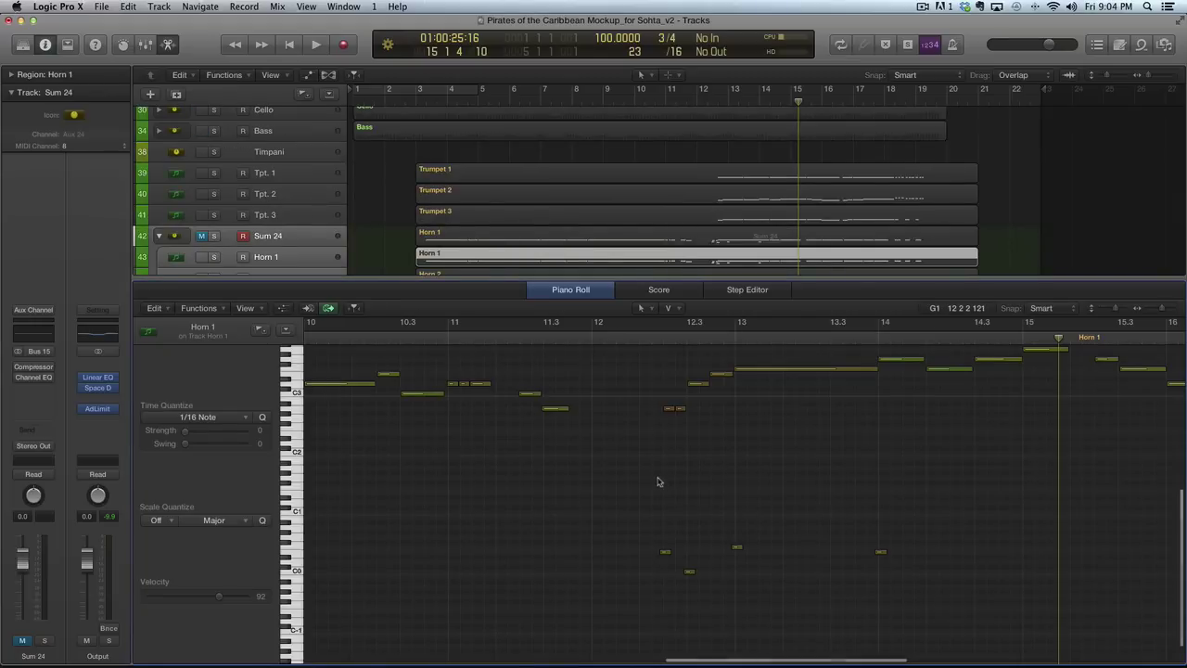
pyautogui.press('z')
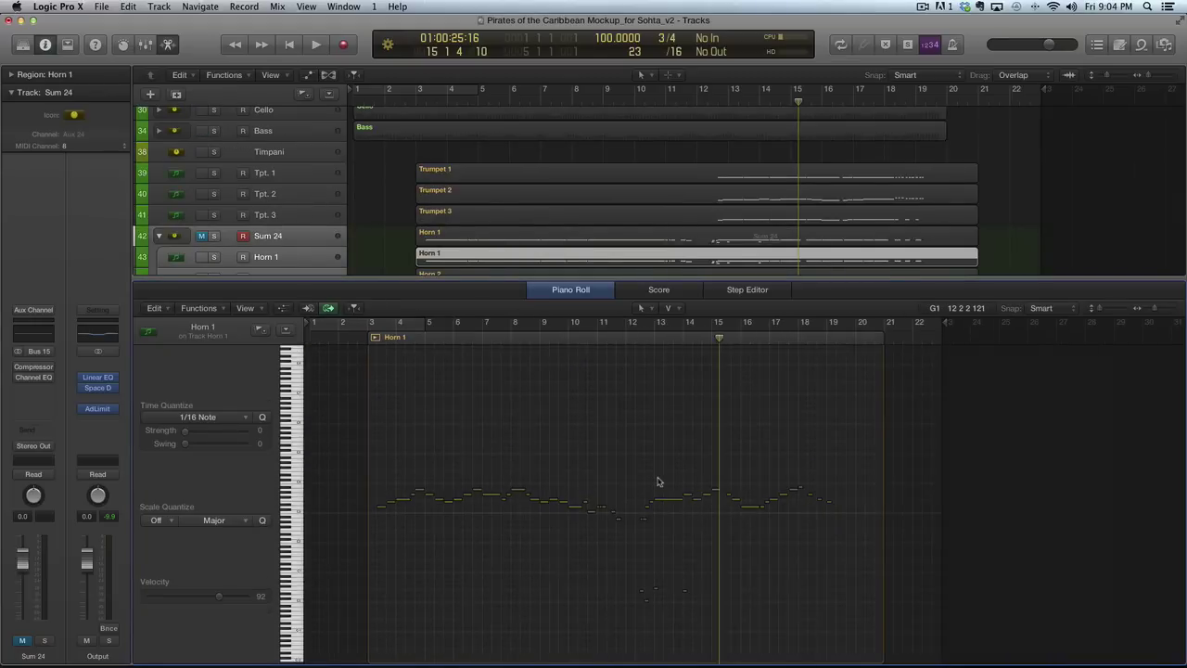
pyautogui.click(1001, 257)
pyautogui.click(953, 262)
pyautogui.moveTo(614, 567); pyautogui.dragTo(700, 621)
pyautogui.press('Delete')
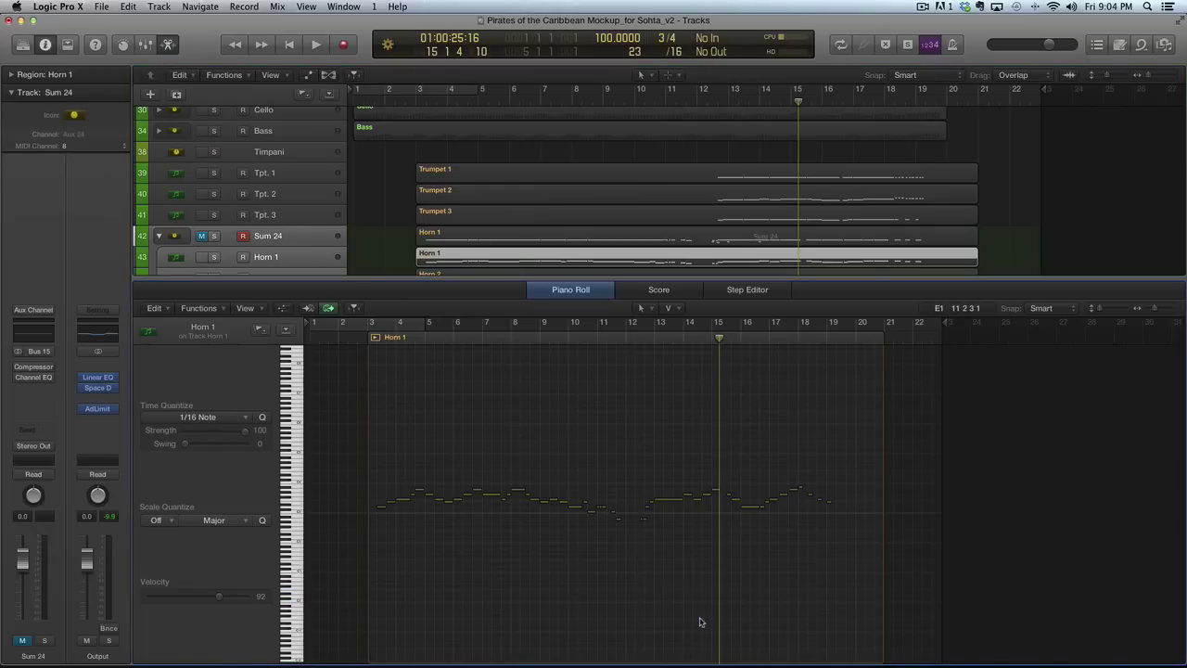
# Delete all melody notes from the copied region on the Sum 24 track, keeping only its keyswitch notes
pyautogui.click(747, 240)
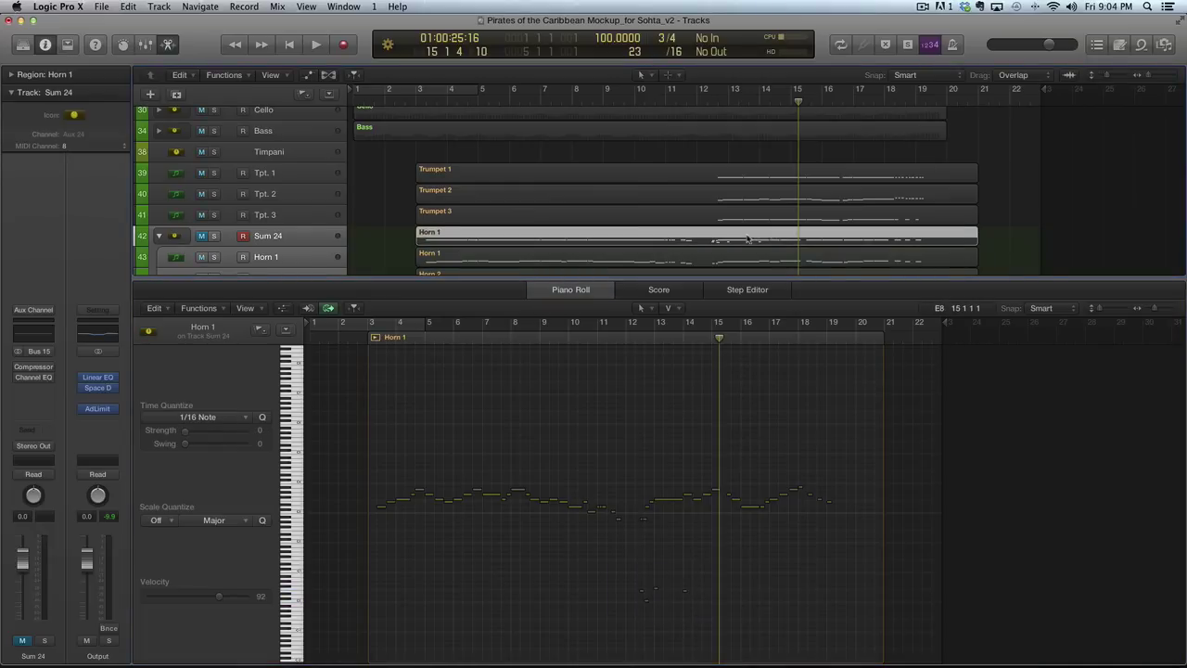
pyautogui.moveTo(875, 439); pyautogui.dragTo(326, 522)
pyautogui.press('Delete')
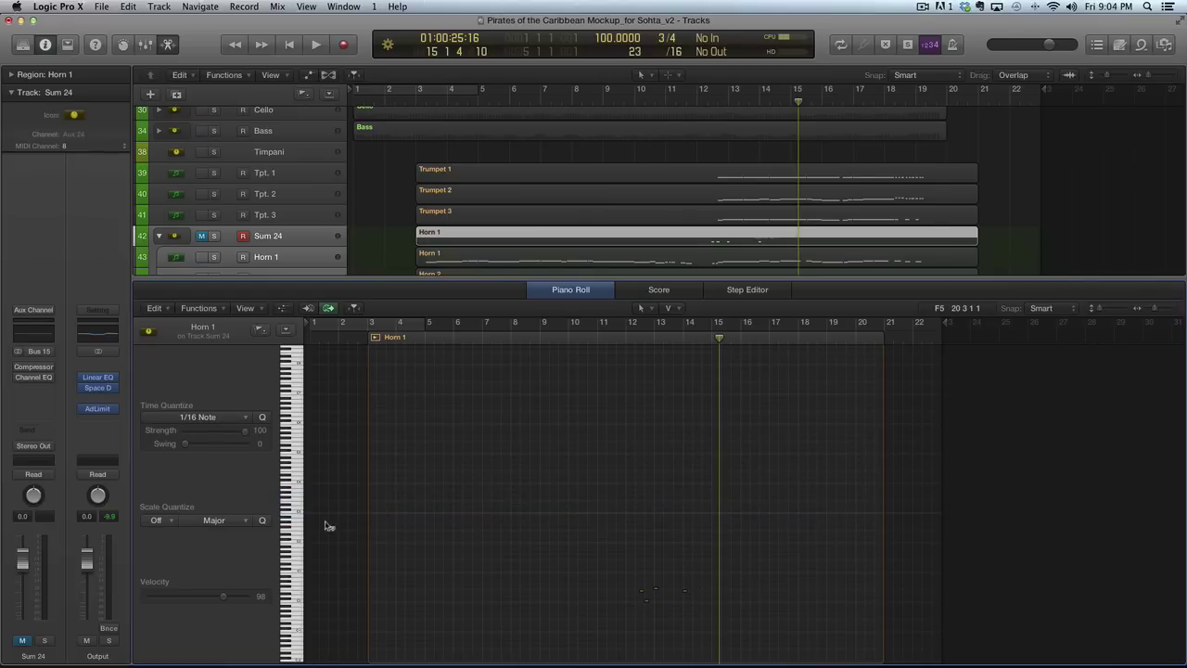
# Compare the notation of the Horn 1 melody region and the Sum 24 keyswitch region around bar 12
pyautogui.press('super+Right')
pyautogui.press('super+Down')
pyautogui.press('super+Down')
pyautogui.press('super+Right')
pyautogui.scroll(-5, 534, 605)
pyautogui.click(643, 264)
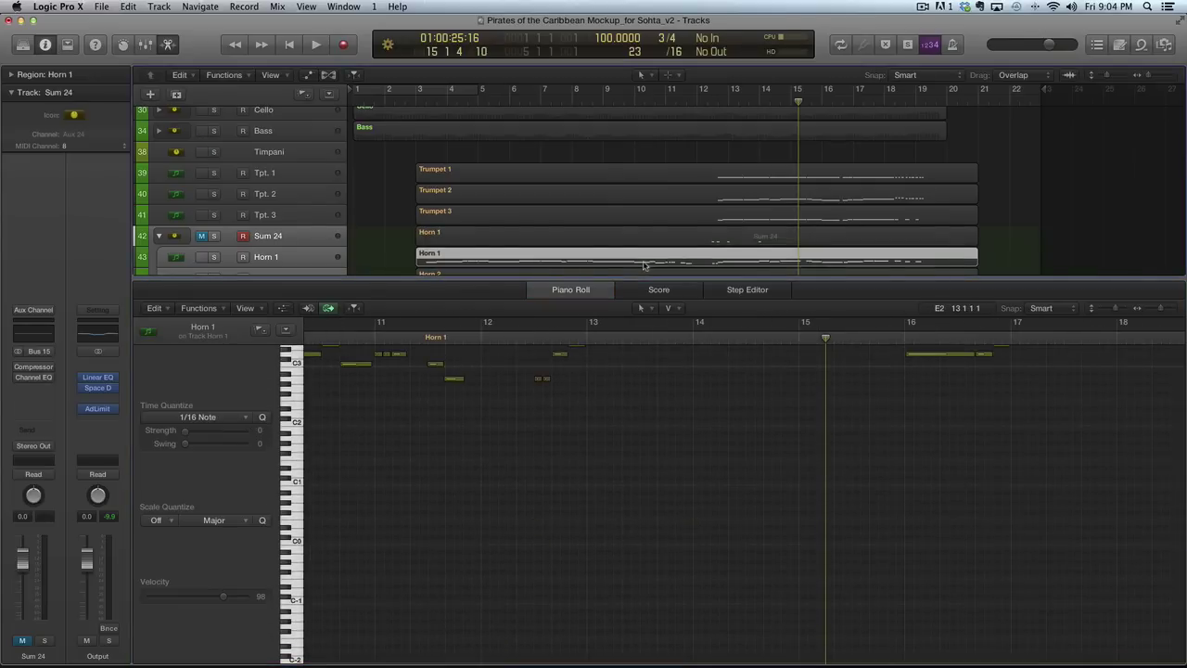
pyautogui.click(716, 103)
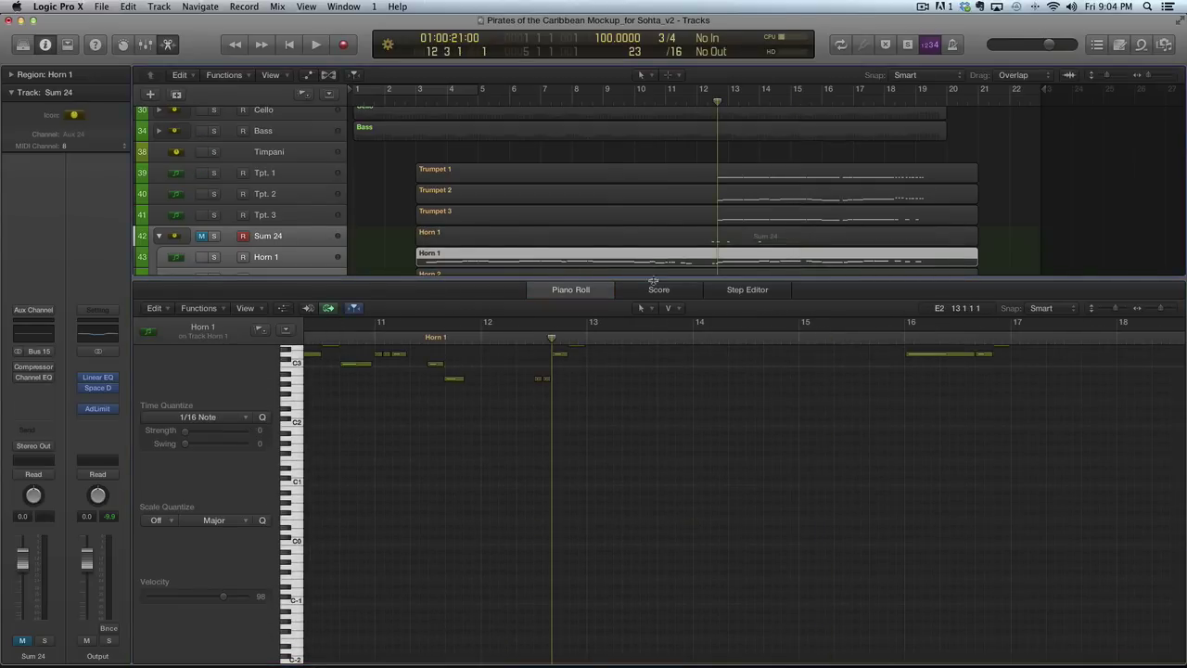
pyautogui.click(659, 291)
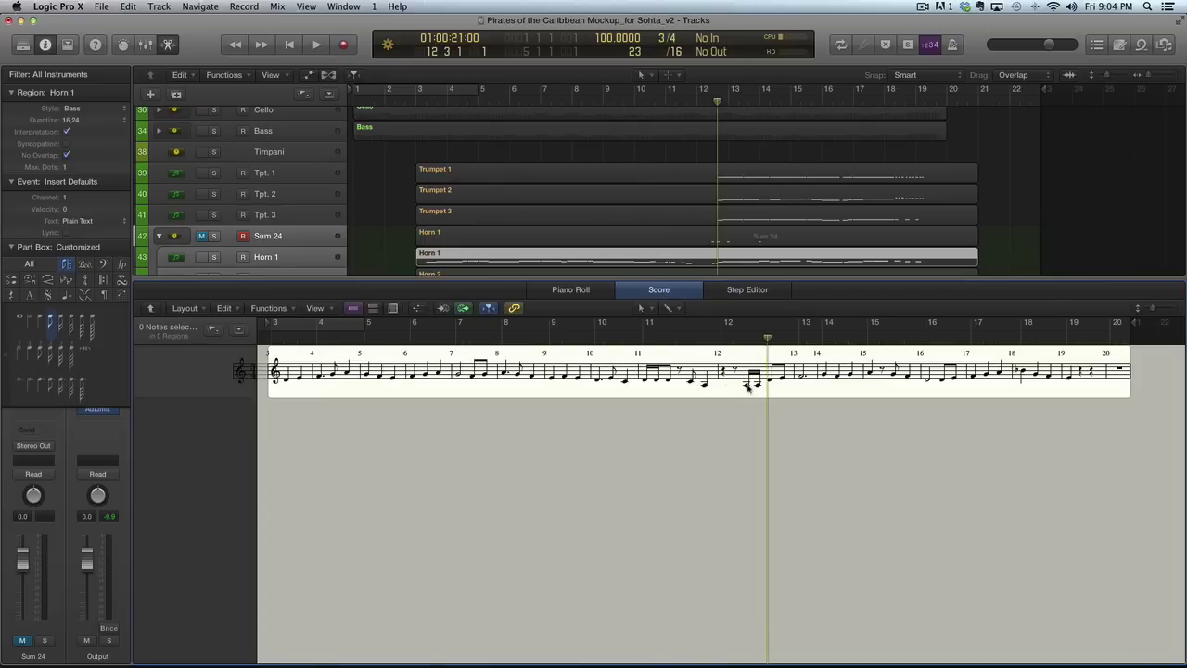
pyautogui.click(716, 243)
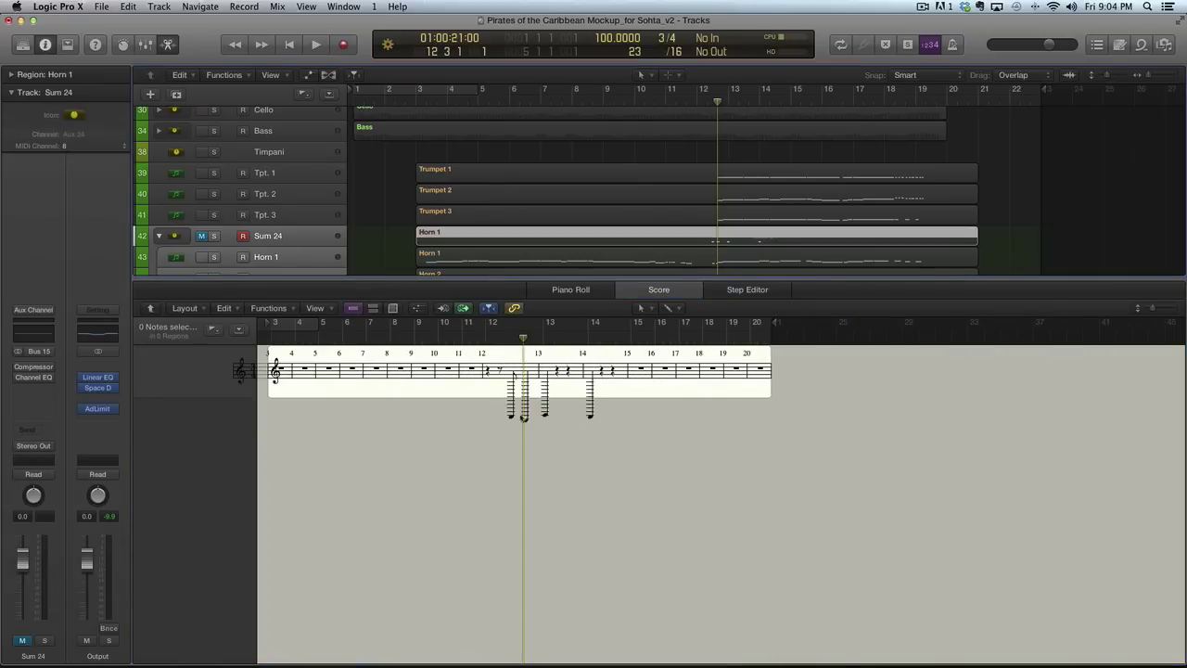
pyautogui.click(750, 256)
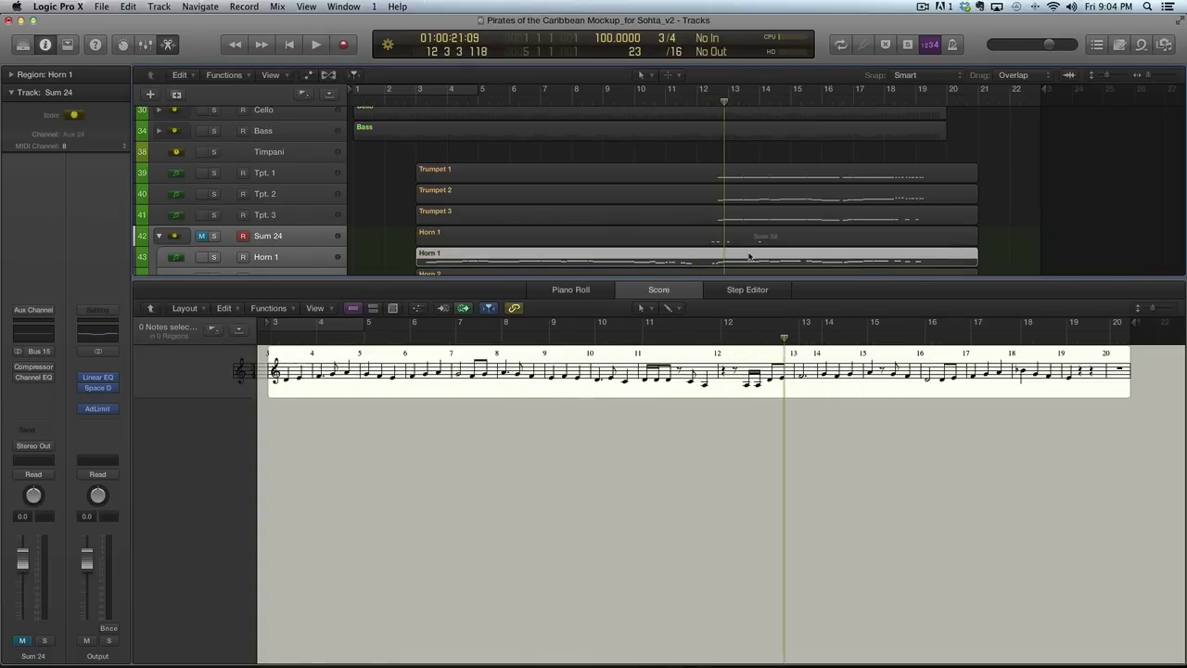
# Unmute and solo the Sum 24 stack, and briefly test its playback
pyautogui.click(203, 236)
pyautogui.click(213, 237)
pyautogui.press('space')
pyautogui.press('space')
pyautogui.press('p')
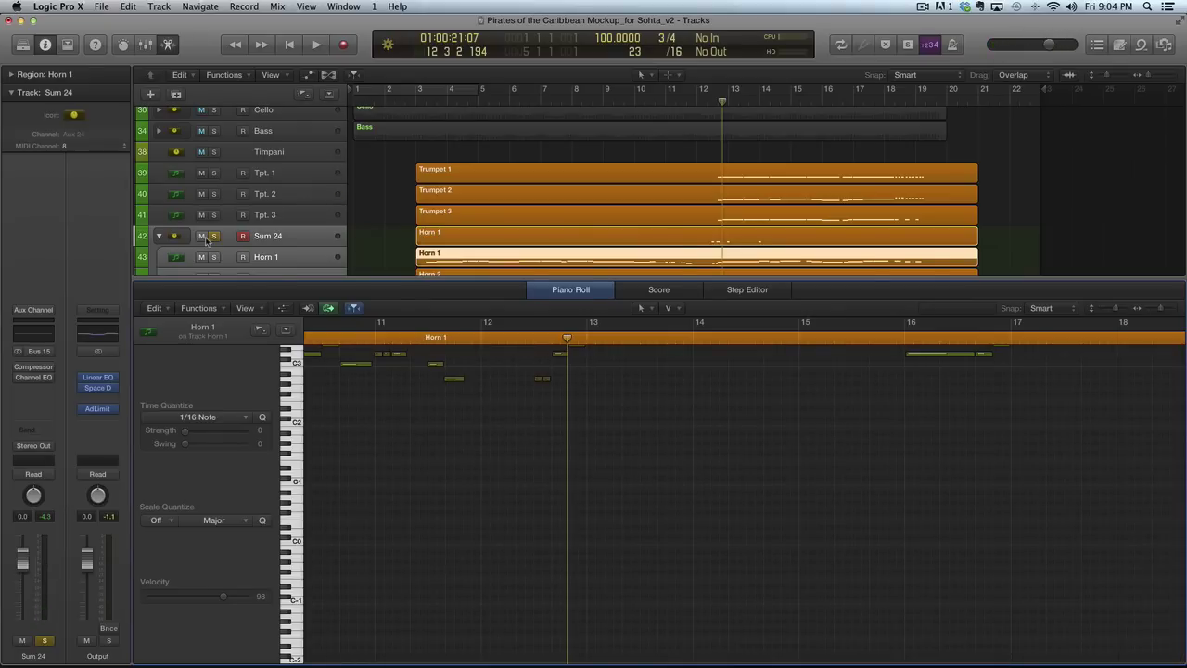
# Mute the Horn 2, Horn 3 and Horn 4 regions
pyautogui.press('p')
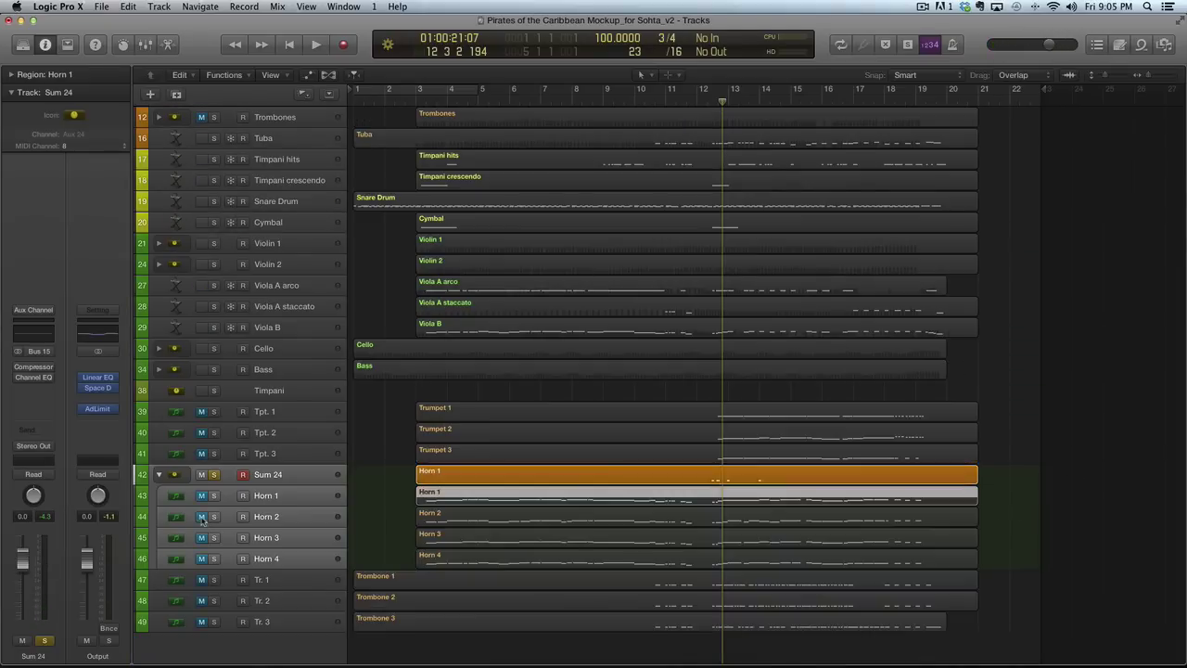
pyautogui.moveTo(985, 513); pyautogui.dragTo(923, 559)
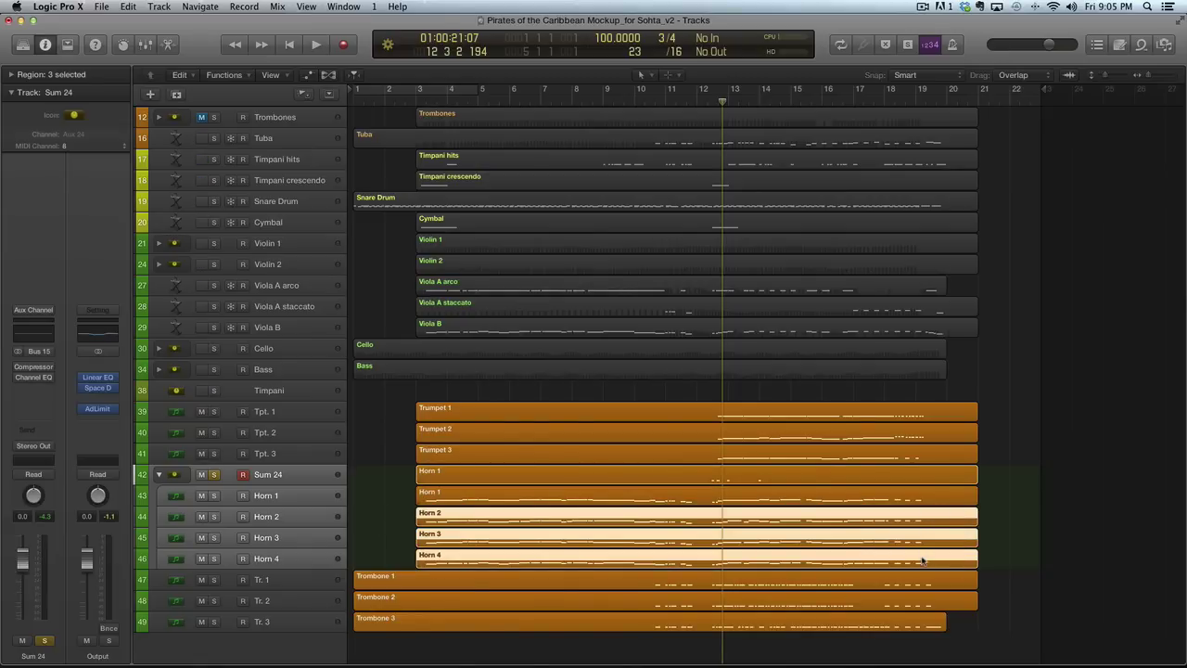
pyautogui.hotkey('ctrl', 'm')
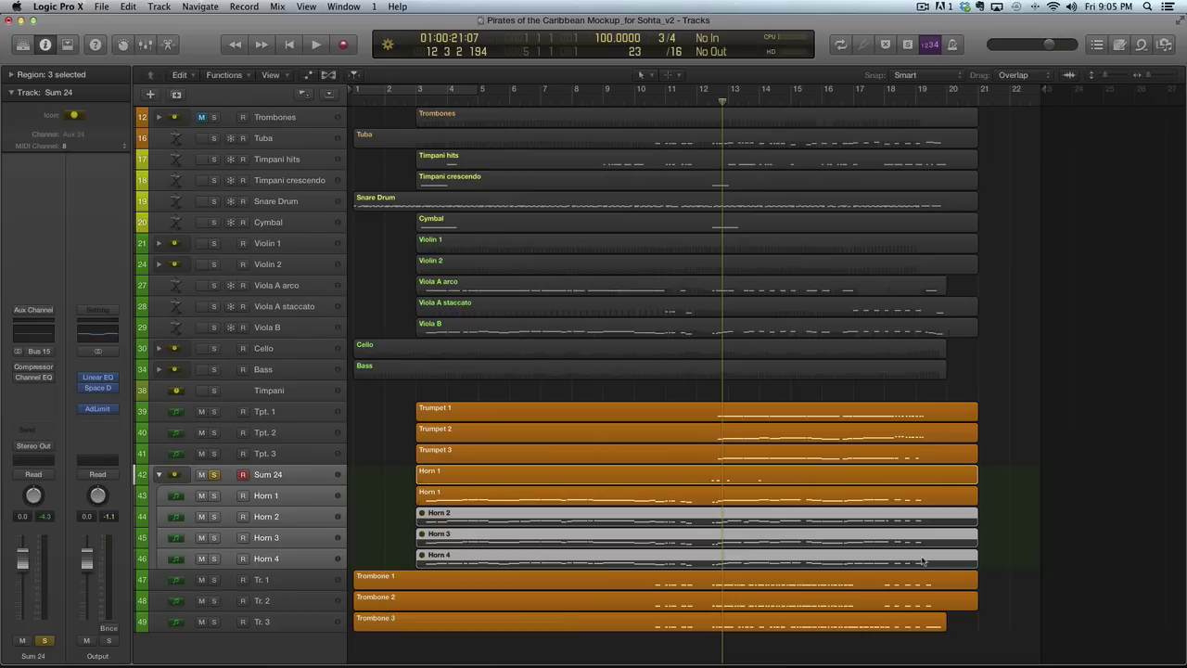
# Show the Horn 1 track's region as notation and play it from bar 12
pyautogui.press('space')
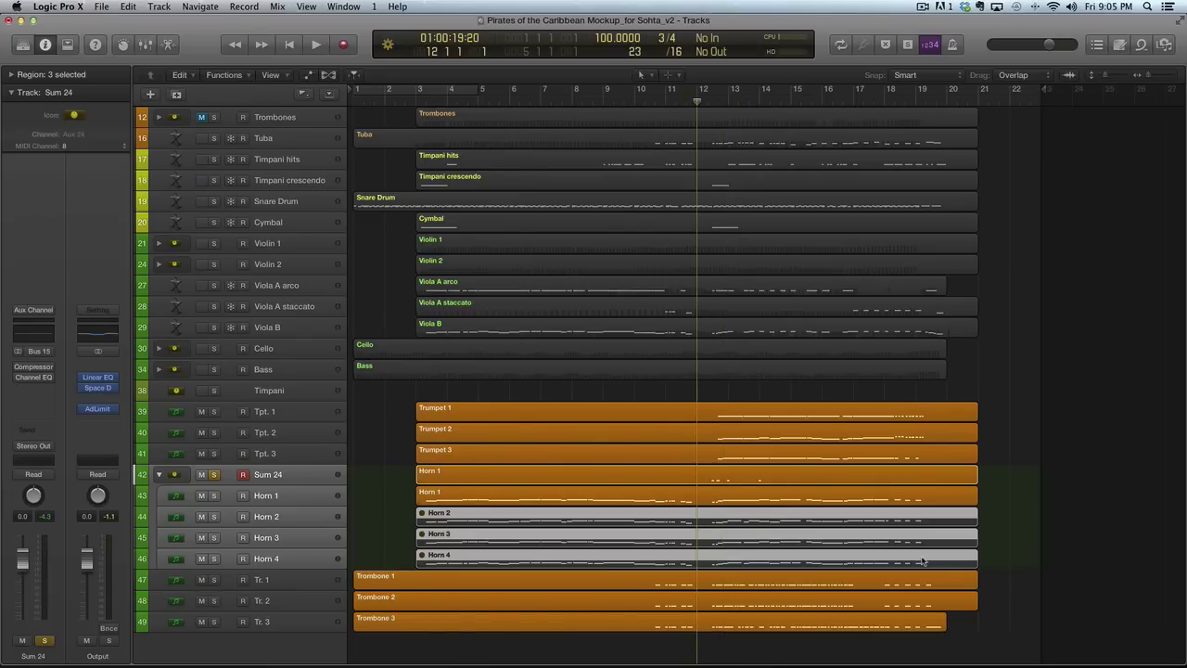
pyautogui.doubleClick(737, 497)
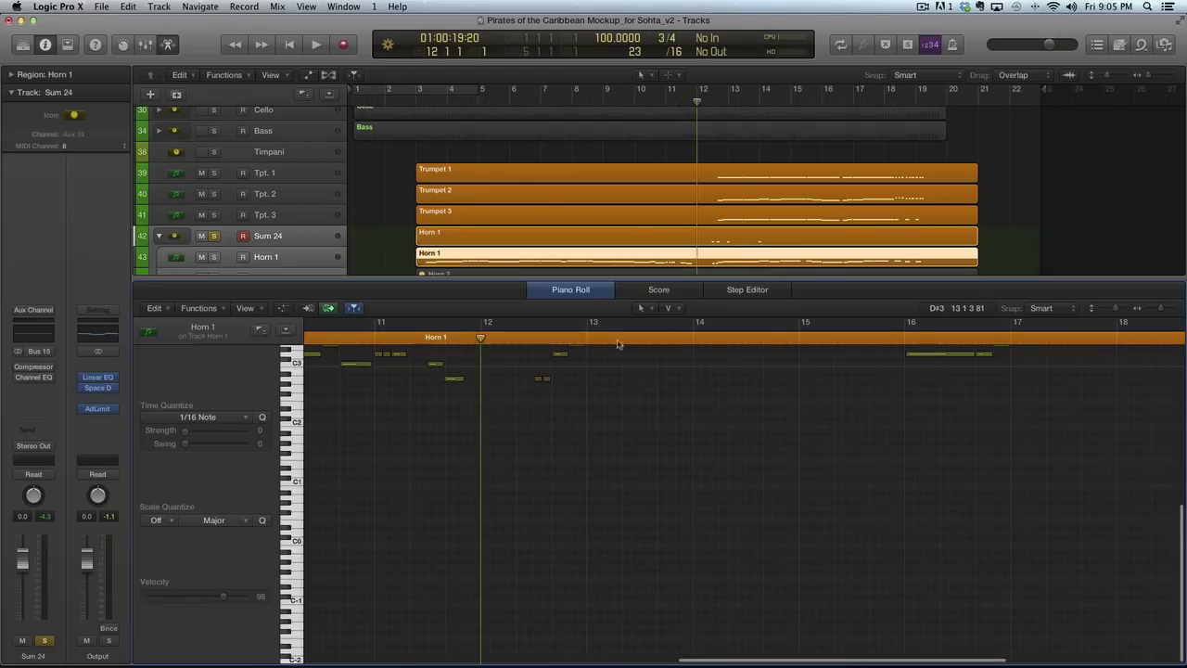
pyautogui.click(658, 290)
pyautogui.press('space')
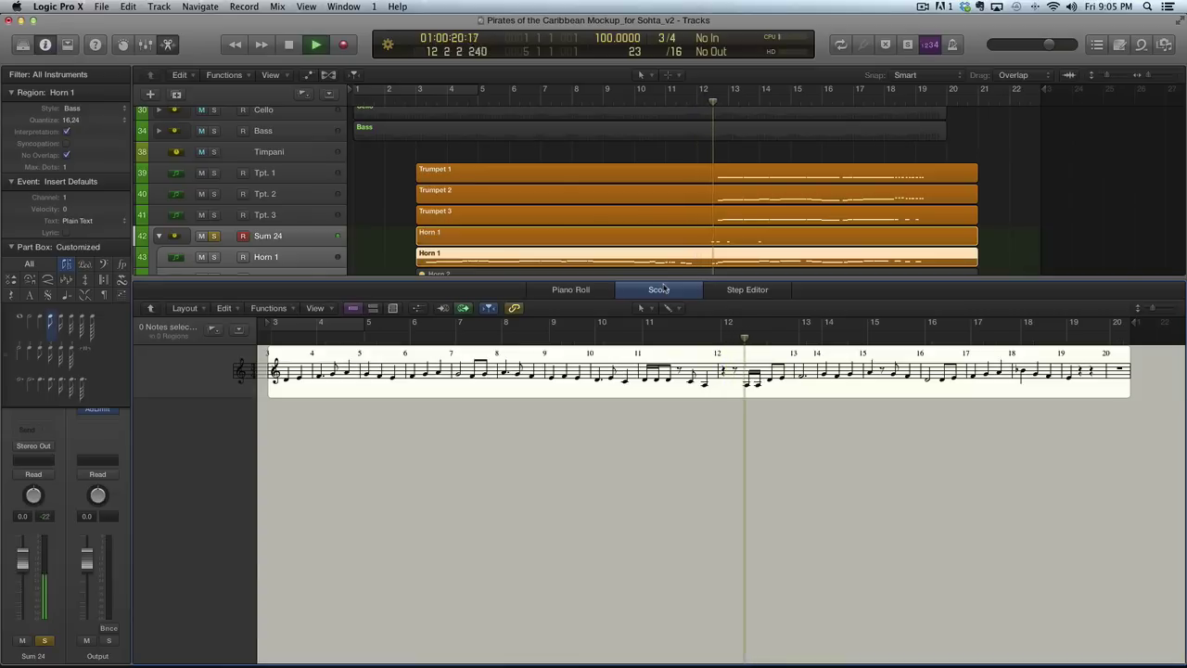
pyautogui.press('space')
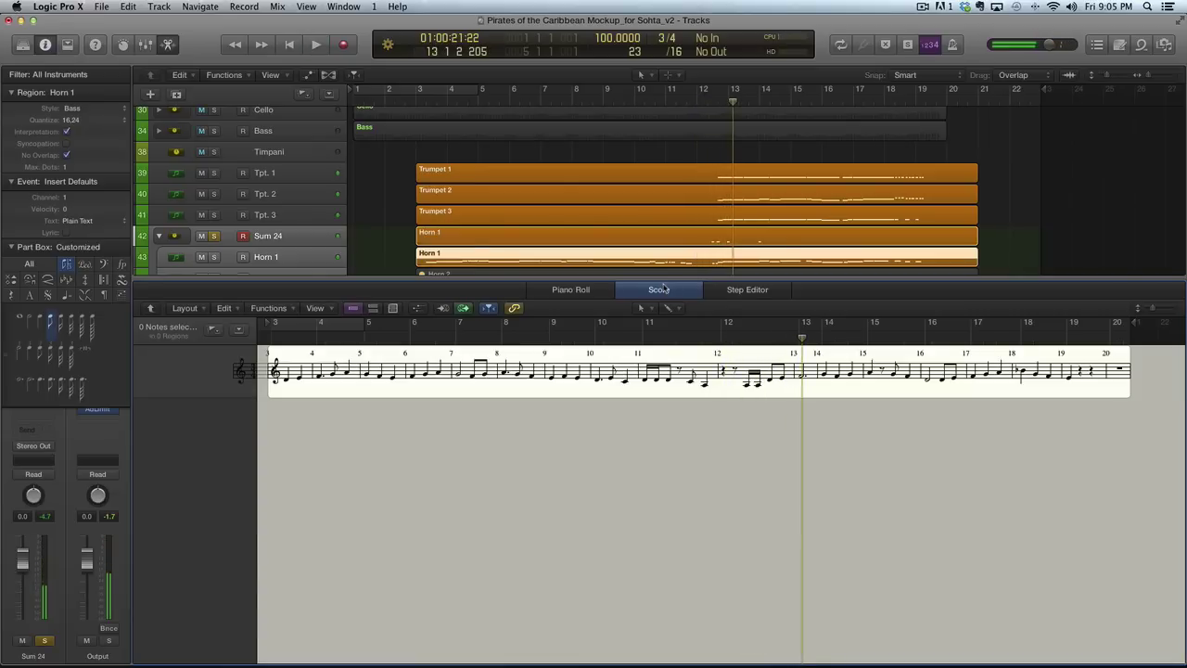
# Check the Sum 24 keyswitch region, reselect the Horn 1 melody region, and move the playhead back to bar 11
pyautogui.click(406, 238)
pyautogui.click(464, 237)
pyautogui.click(460, 258)
pyautogui.press(',')
pyautogui.press(',')
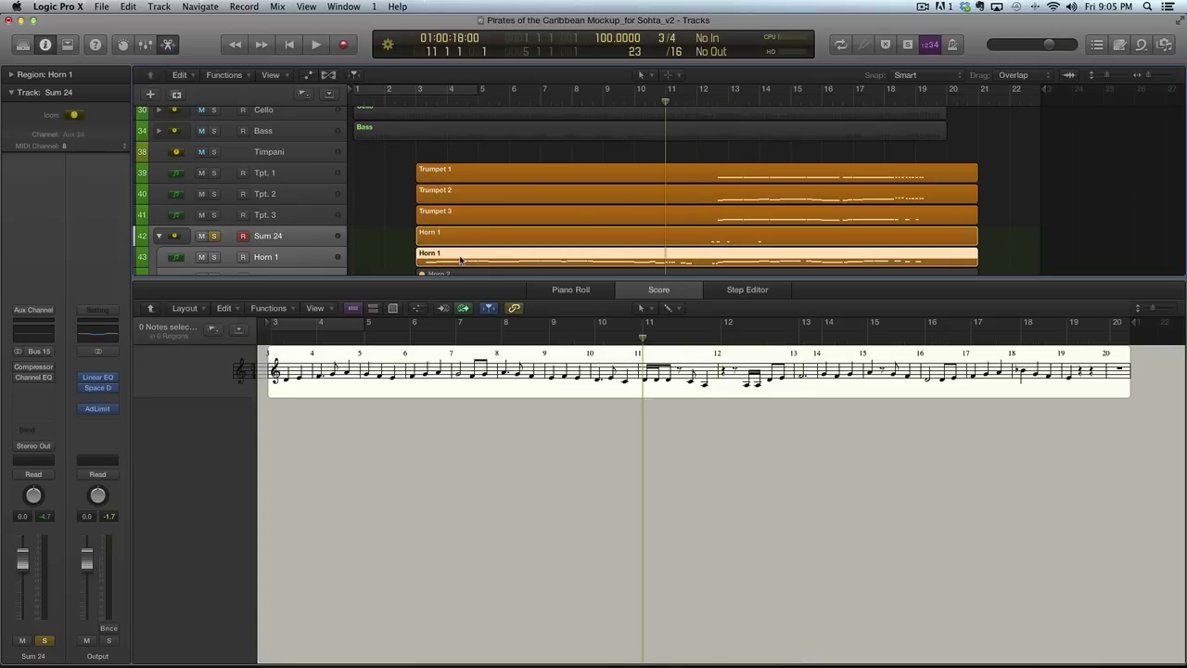
# Play the Horn 1 melody from bar 11, stop the playback, and close the note editor
pyautogui.press('space')
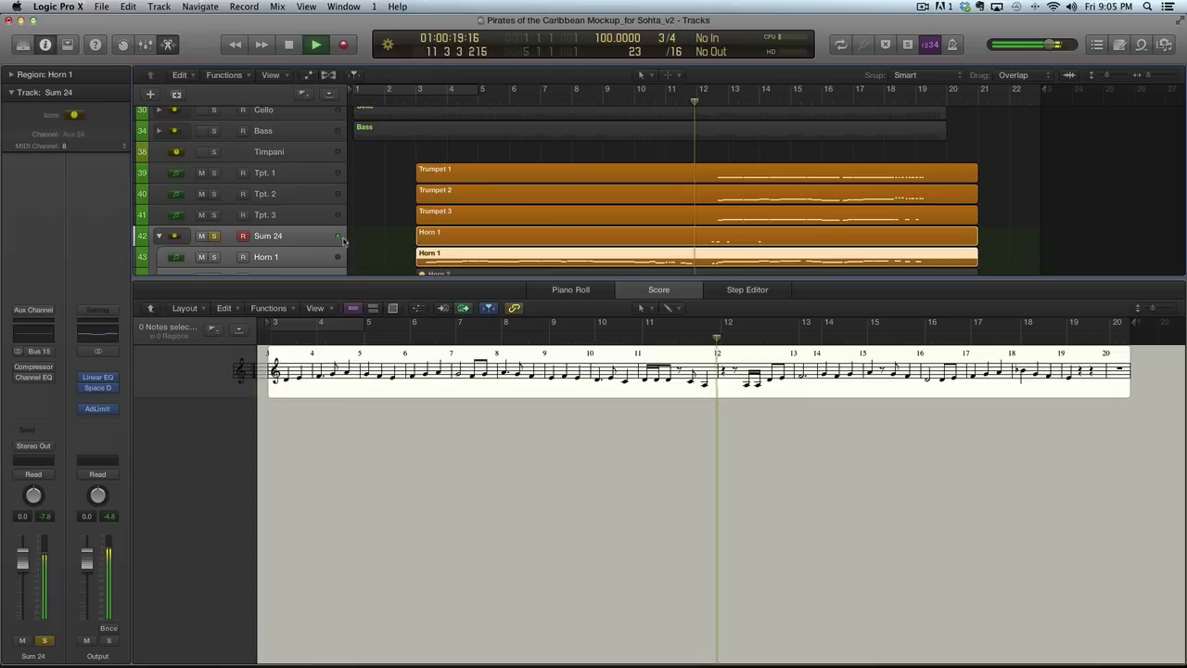
pyautogui.scroll(-3, 405, 239)
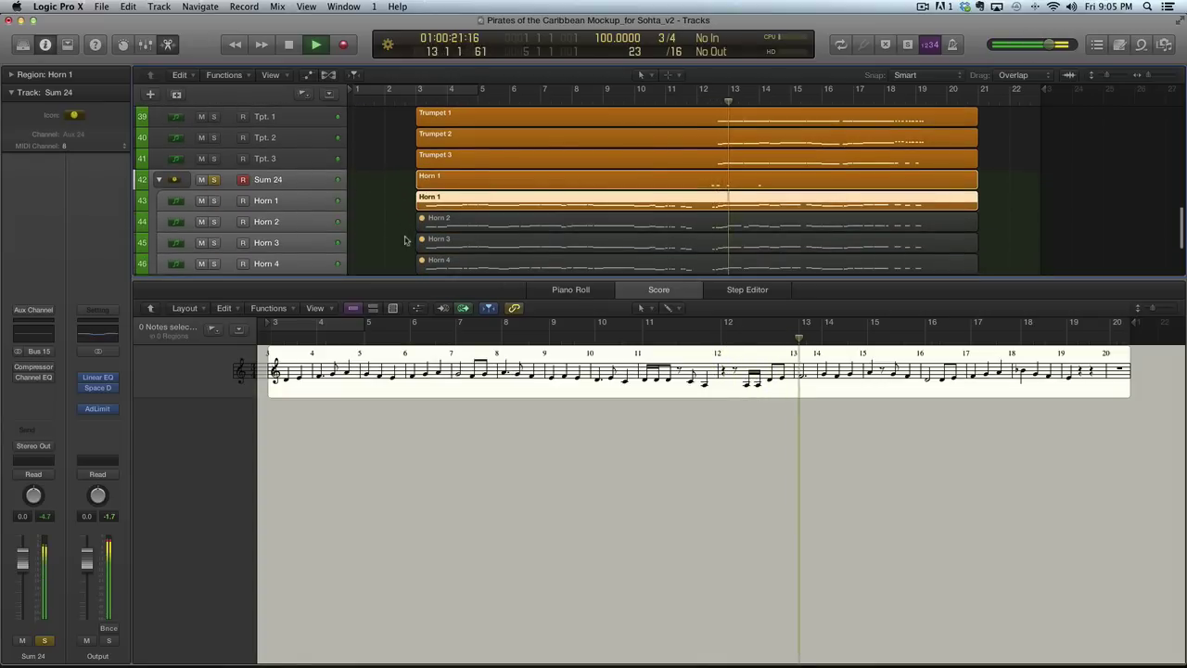
pyautogui.press('space')
pyautogui.press('p')
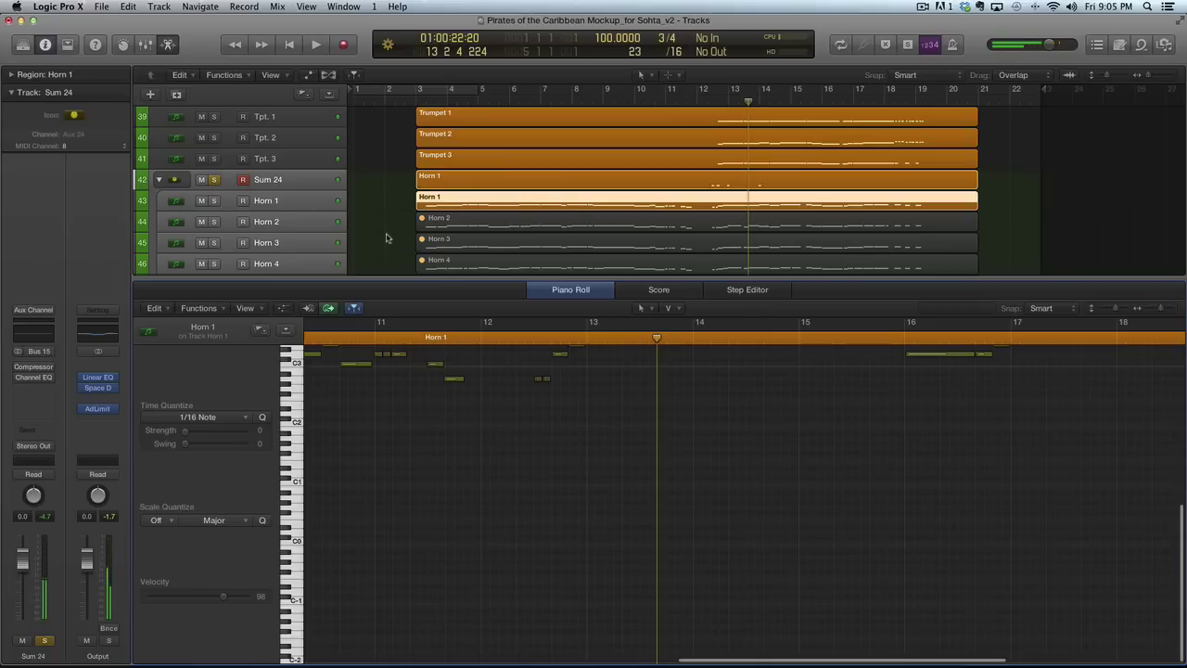
pyautogui.press('p')
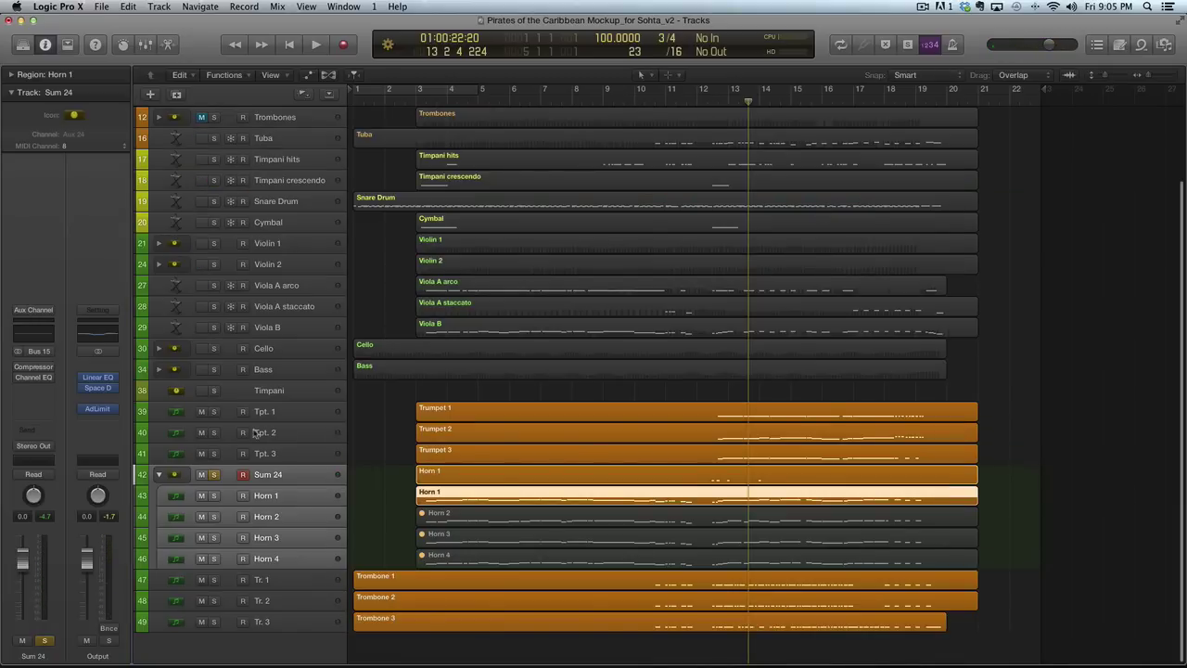
# Turn off the solo on the Sum 24 mixer channel and play the still-soloed Horn 1 channel from bar 12
pyautogui.press('x')
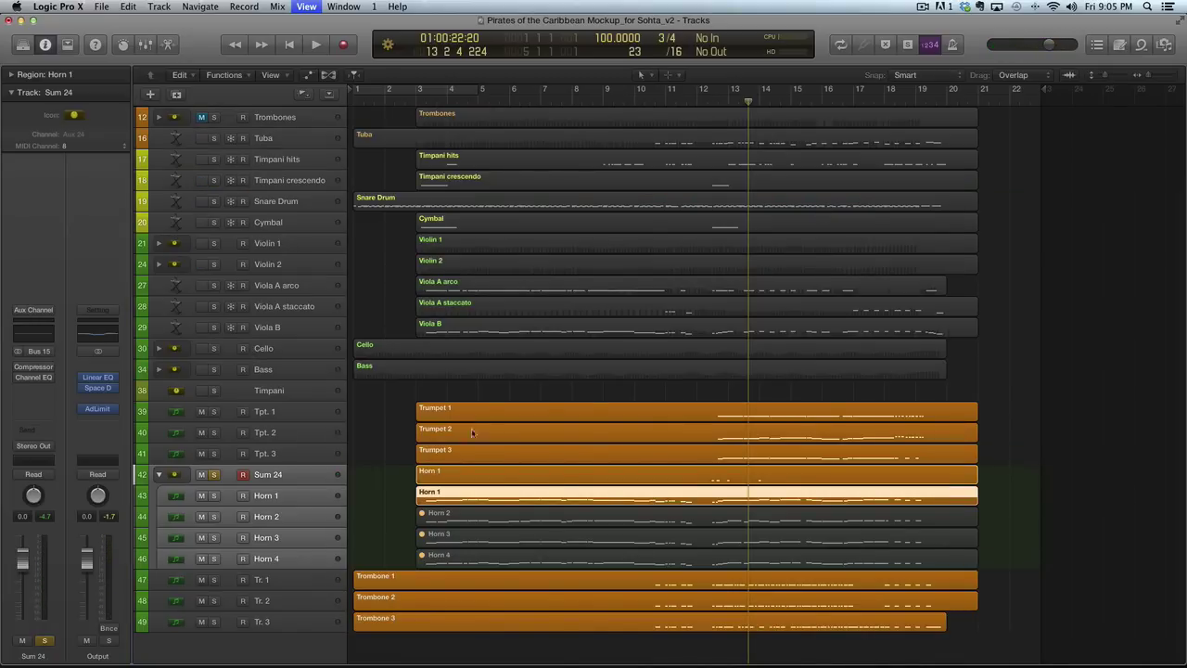
pyautogui.hscroll(3, 774, 547)
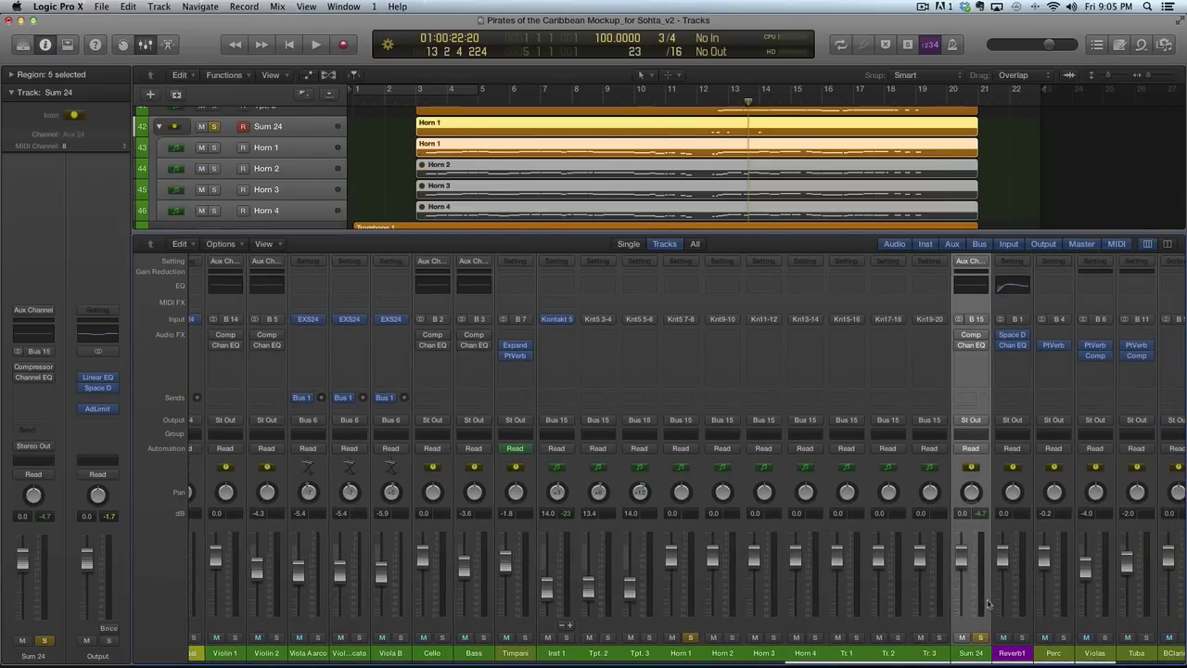
pyautogui.click(981, 637)
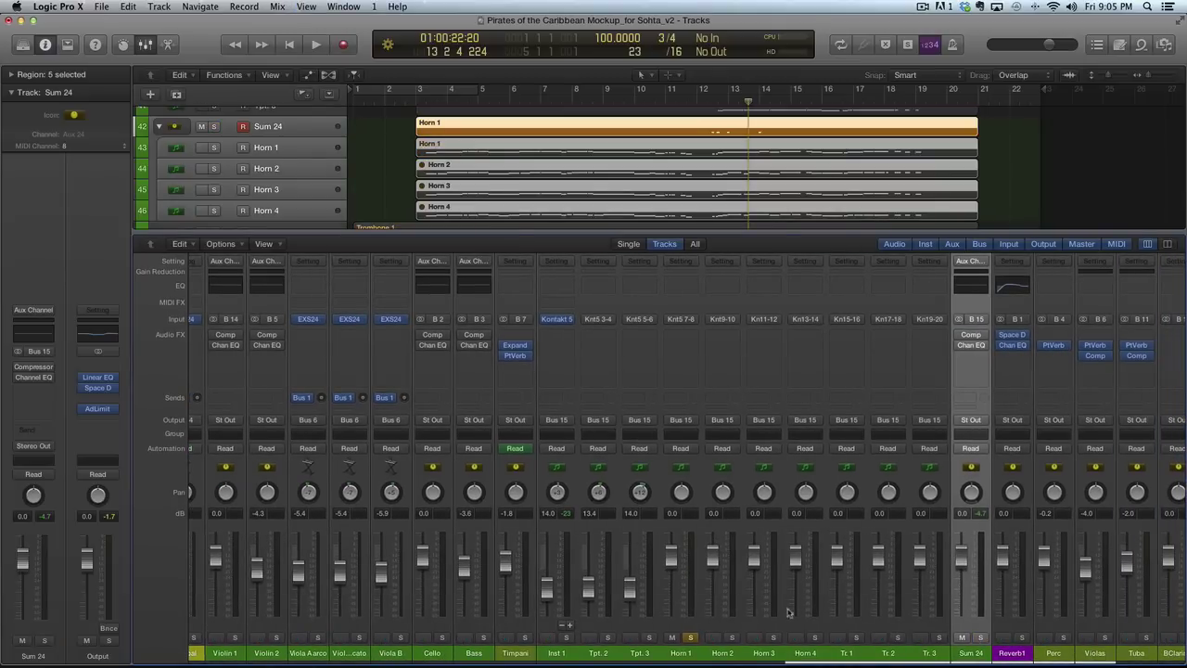
pyautogui.press(',')
pyautogui.press(',')
pyautogui.press('space')
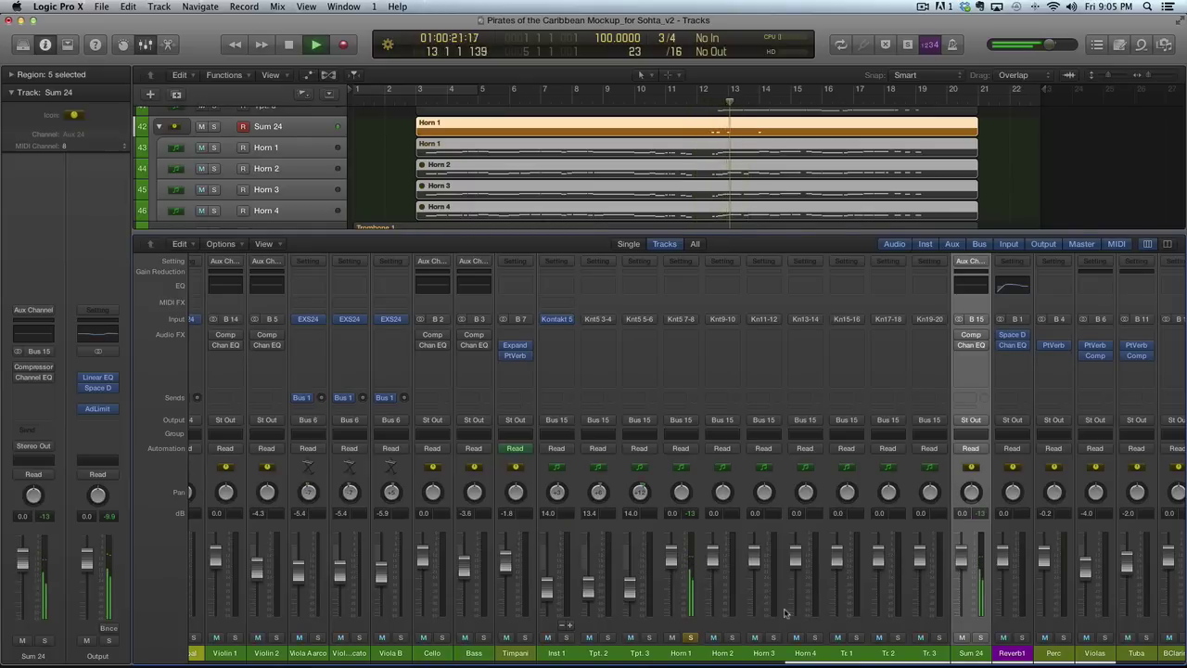
pyautogui.press('space')
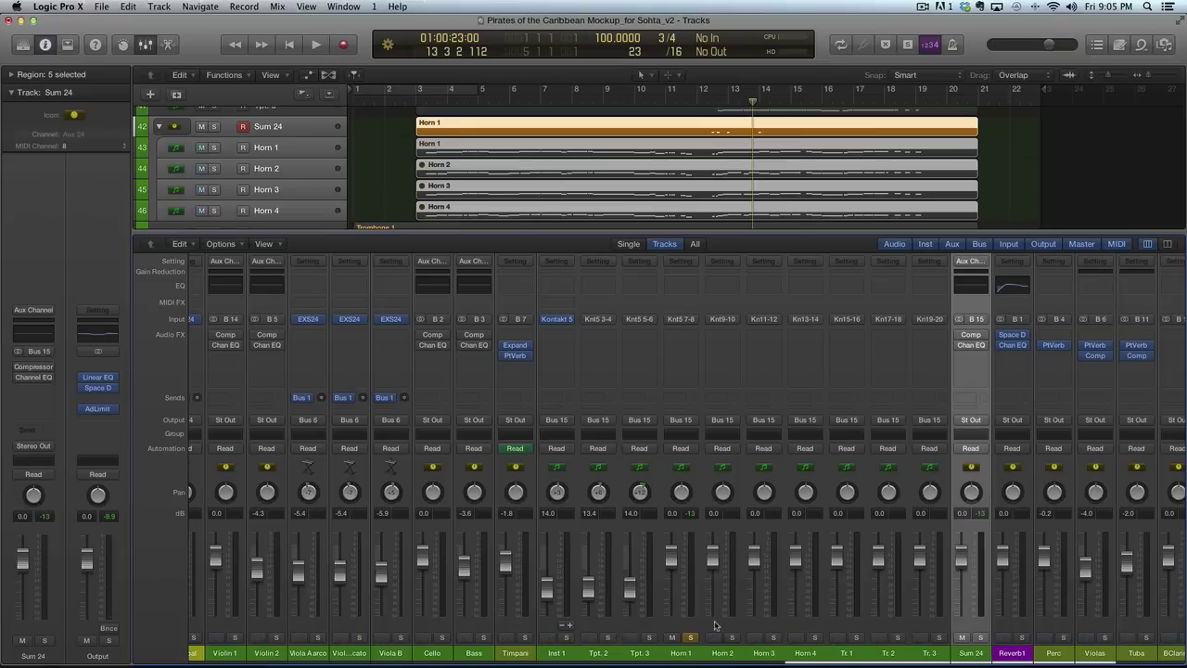
# Move the playhead back to bar 12, review the mixer's channel strips across the whole session, and close the mixer
pyautogui.press(',')
pyautogui.press(',')
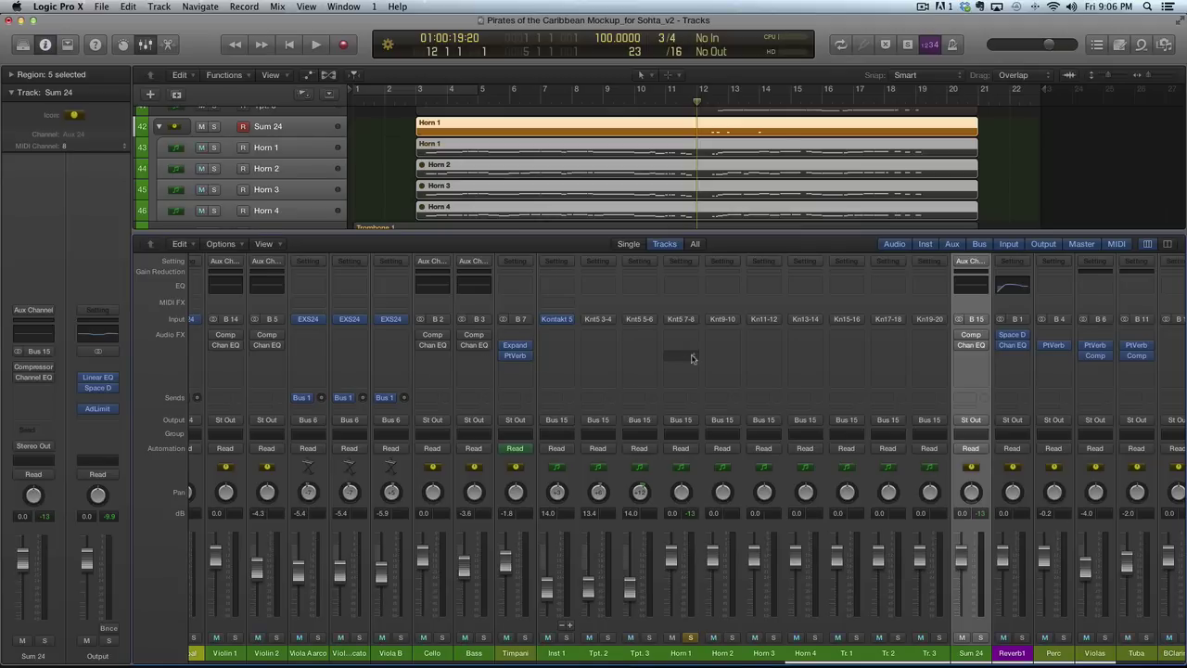
pyautogui.hscroll(5, 691, 359)
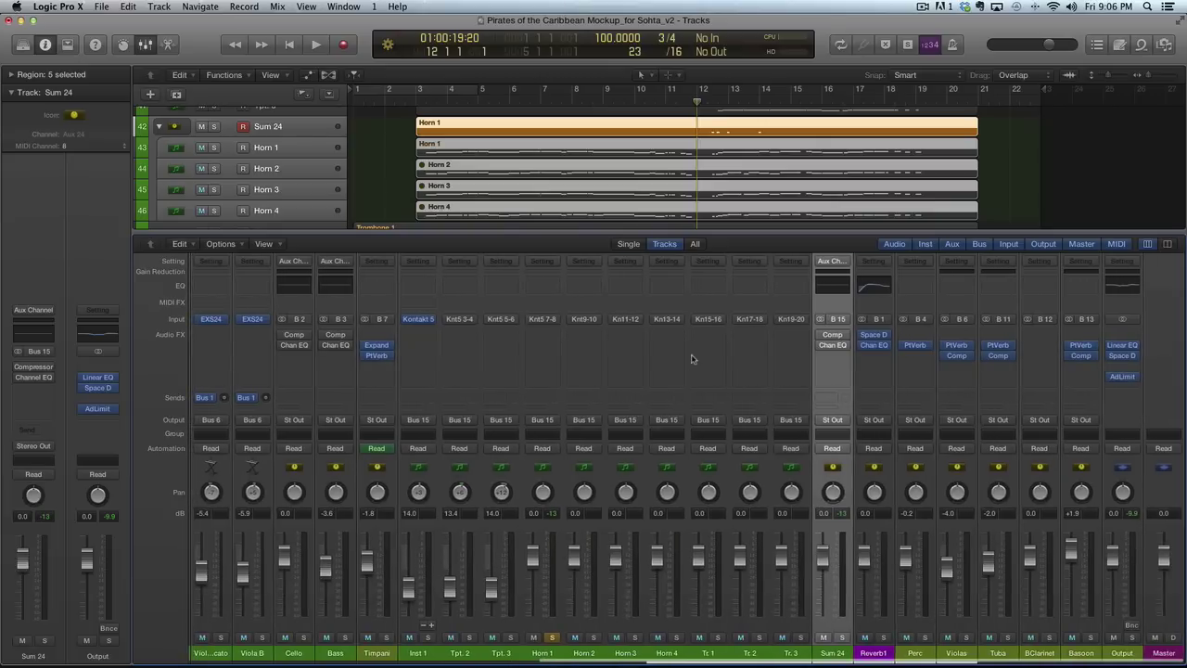
pyautogui.hscroll(-15, 691, 358)
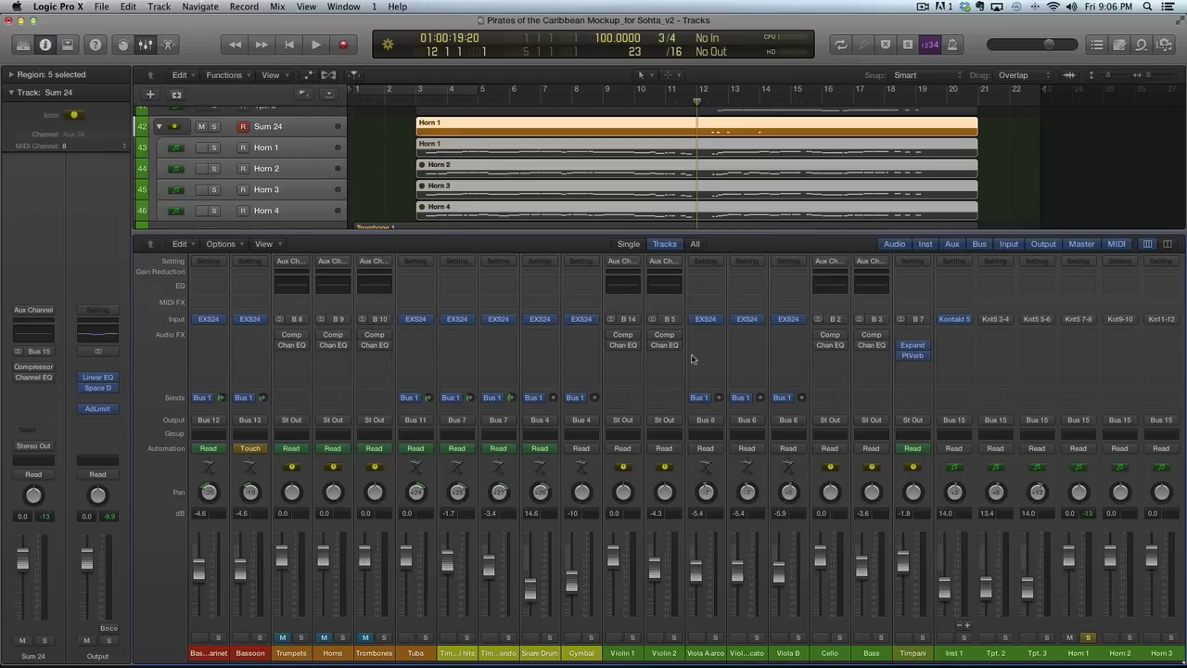
pyautogui.moveTo(375, 339)
pyautogui.press('x')
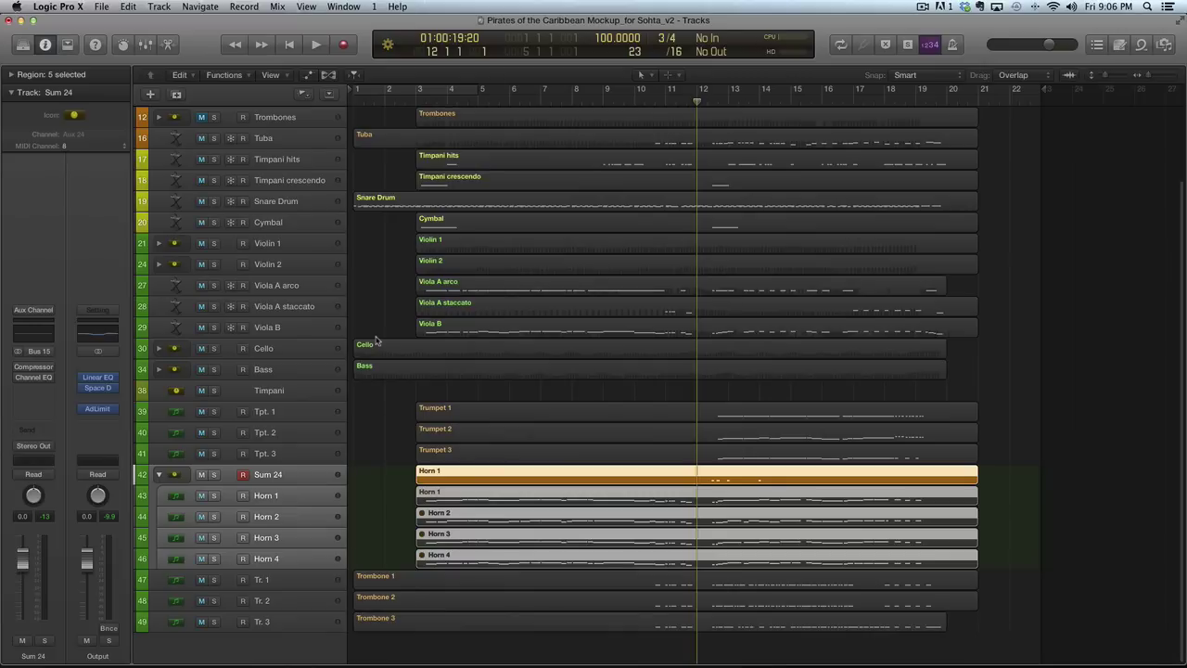
# Return the playhead to bar 1 and fit all tracks from Bass Clarinet to Tr. 3 in view
pyautogui.press('Return')
pyautogui.press('super+Left')
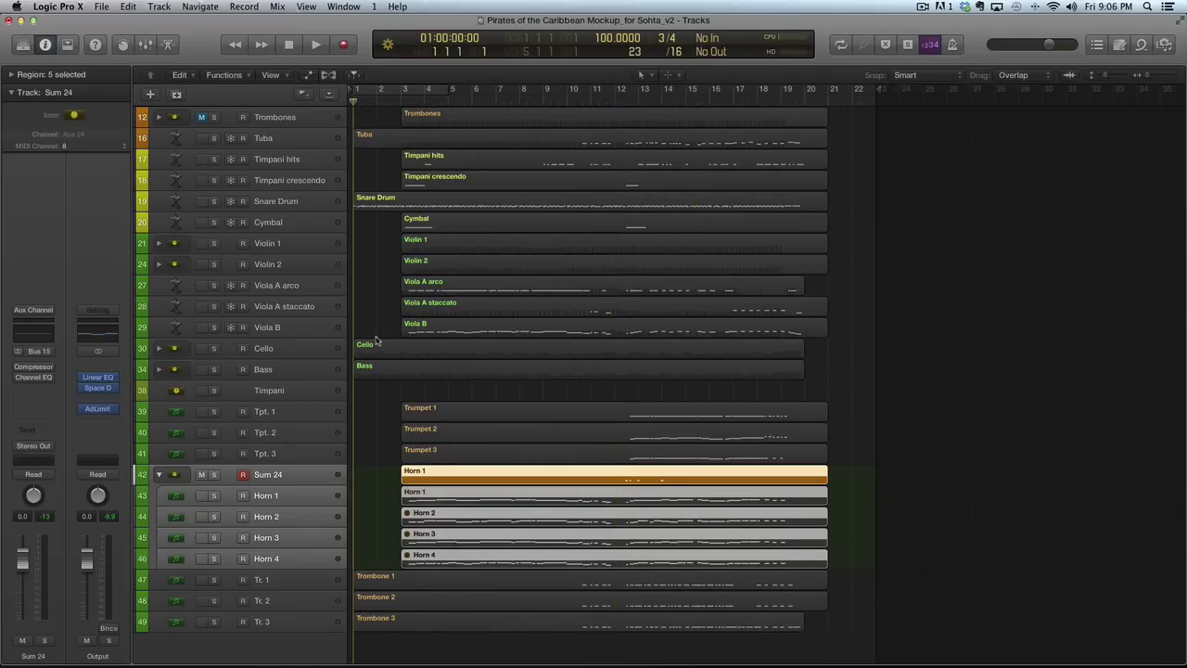
pyautogui.press('super+Up')
# Switch to Keynote and start the Behind the Scenes Intro-Outro slideshow from slide 2, the Art of Film Scoring offer
pyautogui.press('super+Tab')
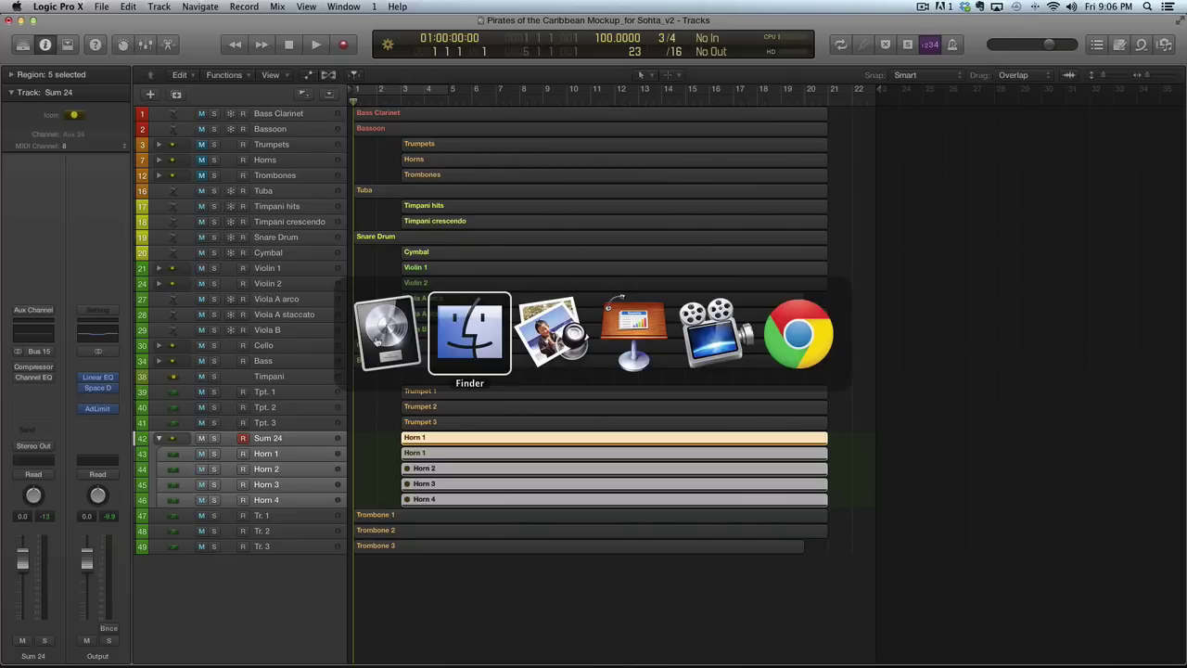
pyautogui.press('super+Tab')
pyautogui.press('super+Tab')
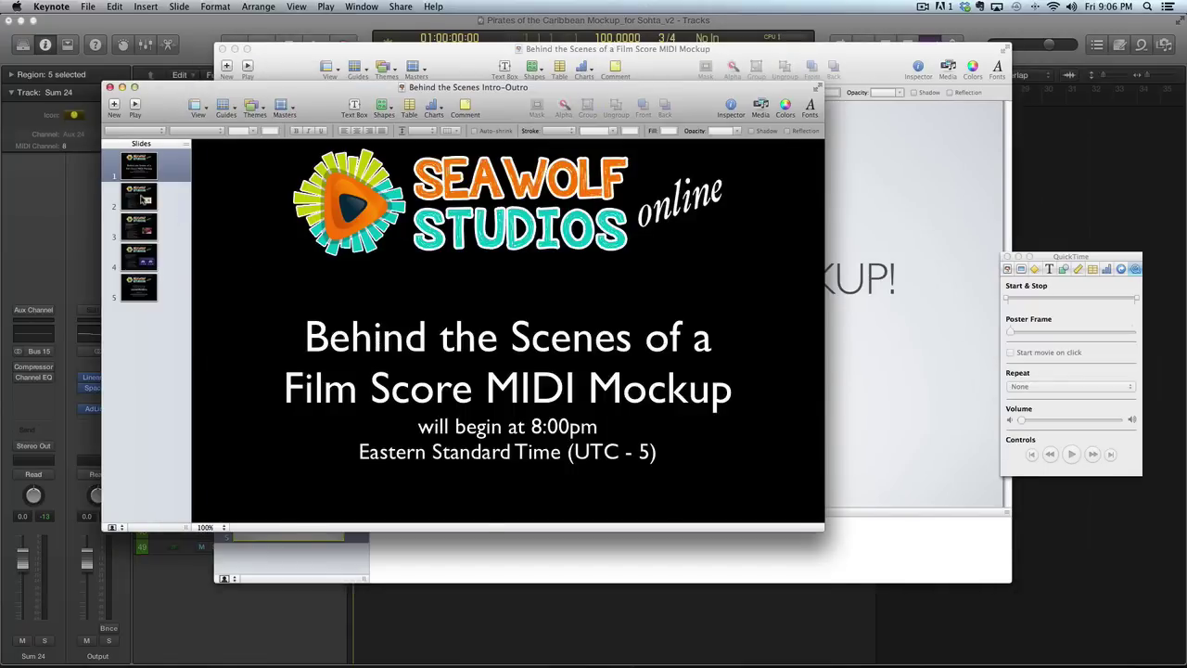
pyautogui.click(143, 198)
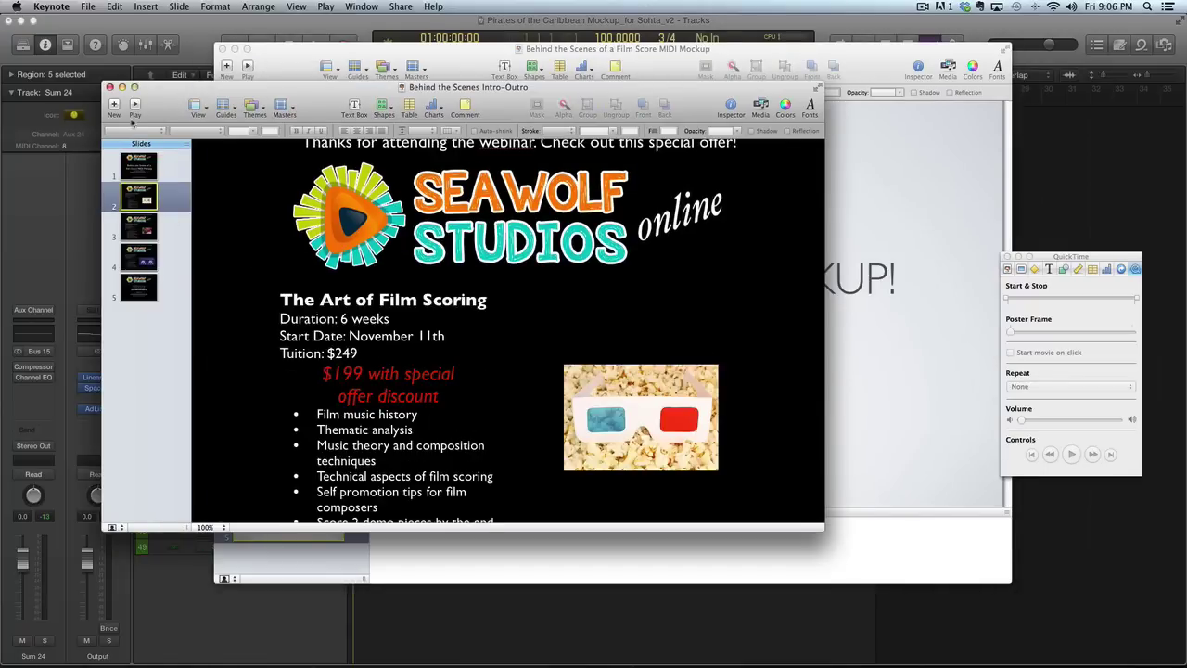
pyautogui.click(135, 105)
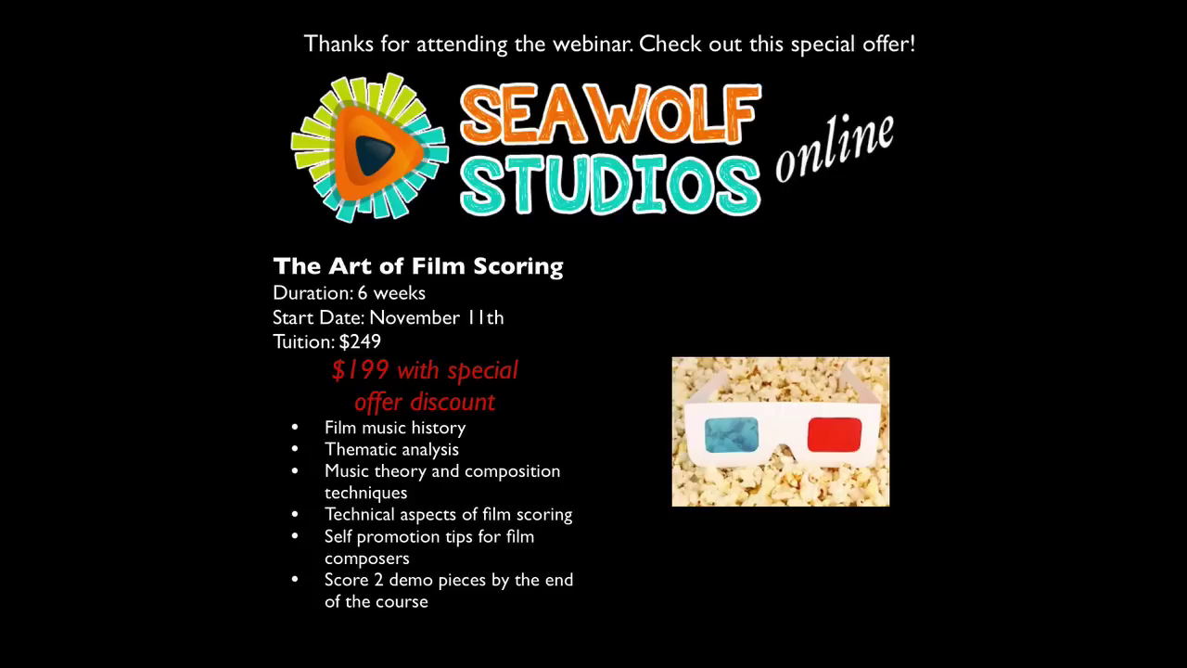